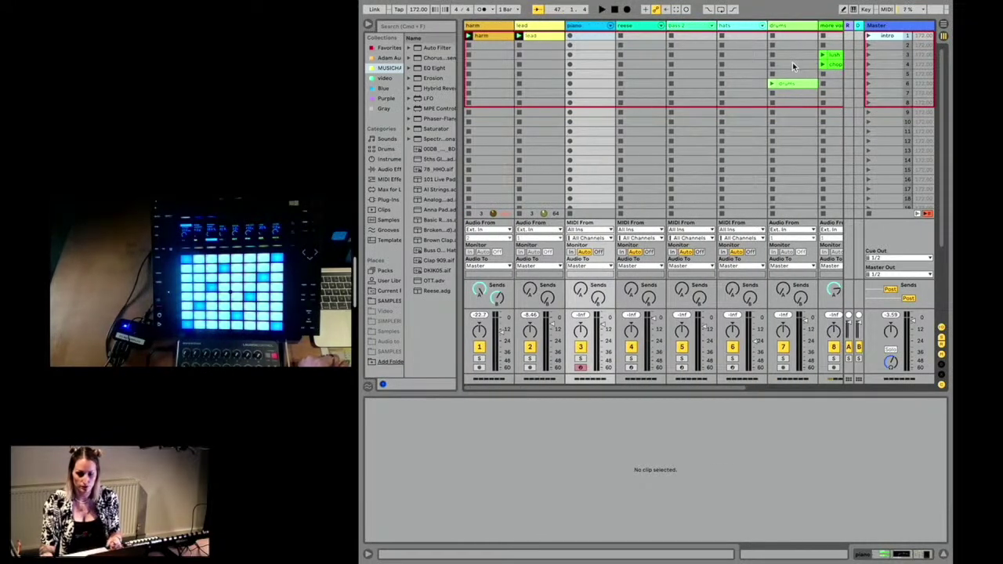
Step: Audition the intro scene with its harm and lead clips, stopping playback after a few bars
left_click(868, 37)
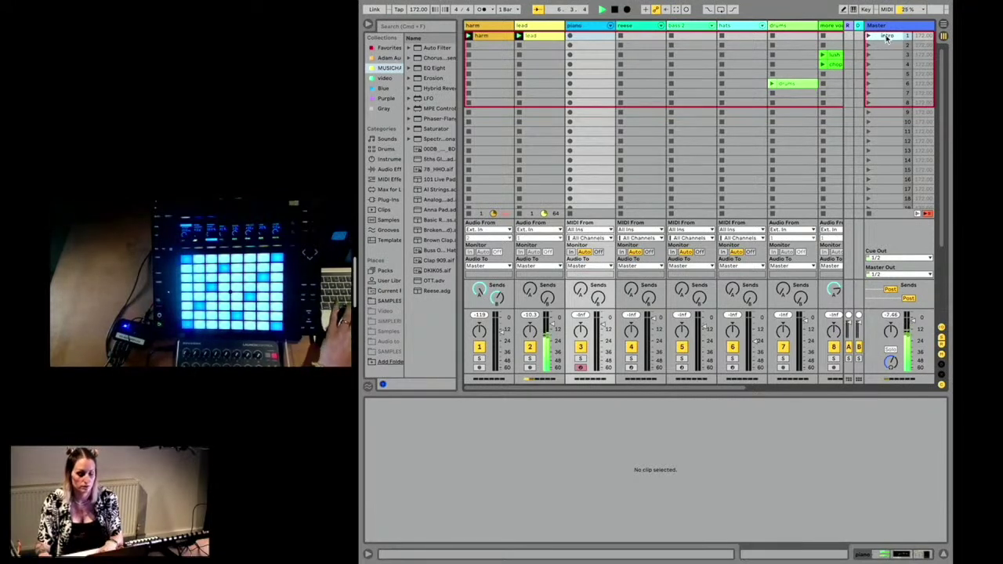
key("space")
Step: Solo the more vox and drums tracks and audition the lush, chops and drums clips
scroll(786, 75, "right", 5)
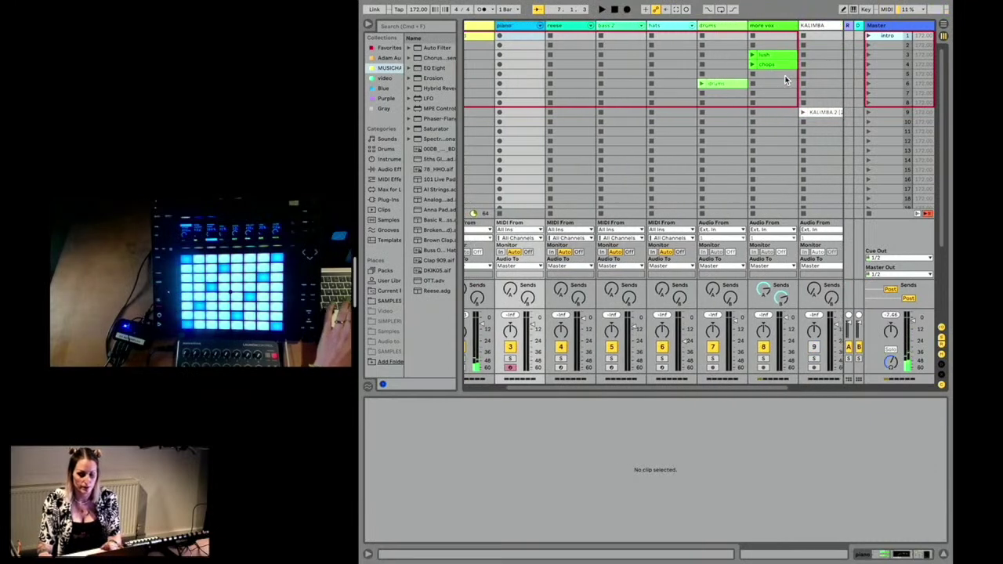
left_click(738, 357)
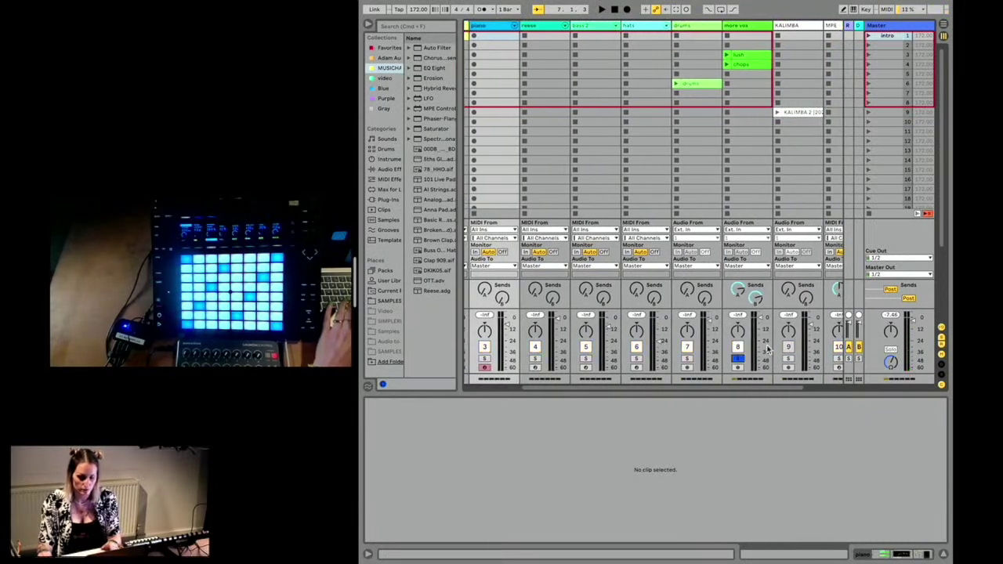
left_click(727, 55)
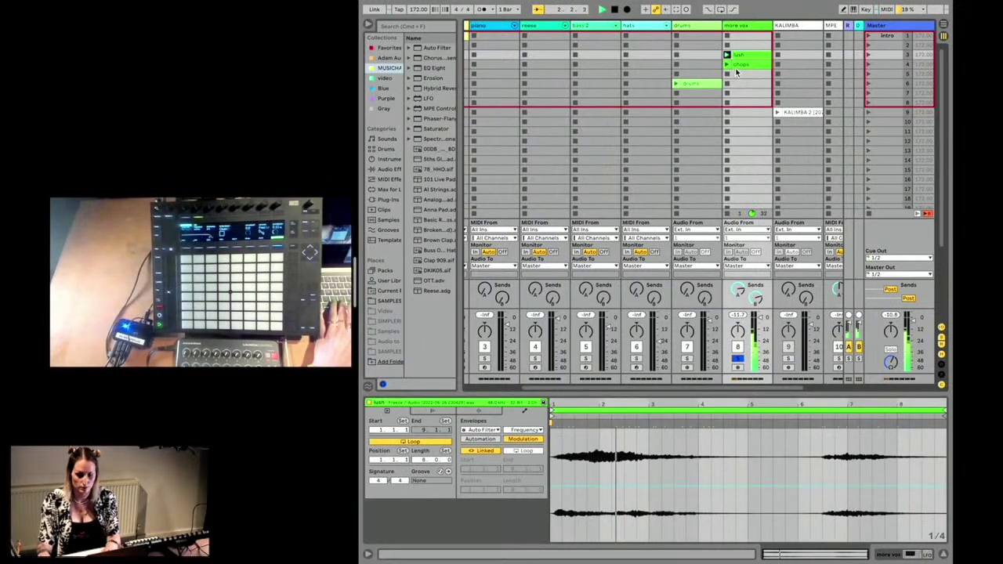
left_click(745, 69)
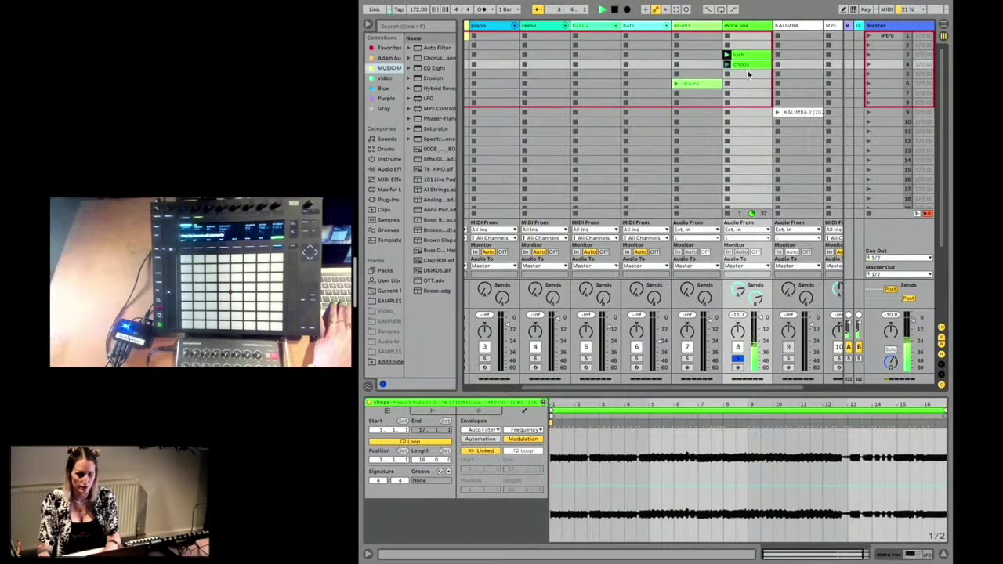
left_click(675, 84)
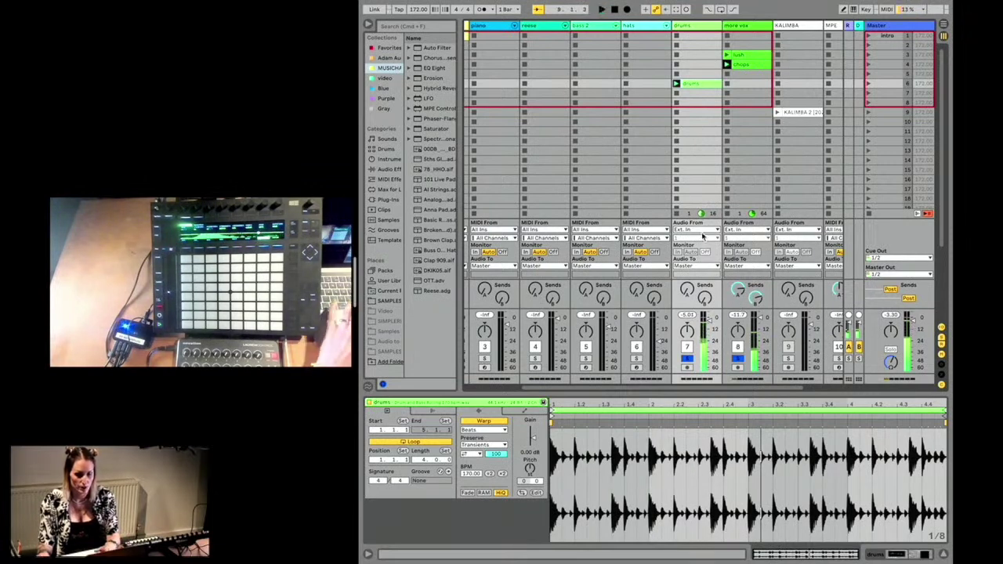
Step: Turn off solo on the drums and more vox tracks
scroll(702, 174, "left", 3)
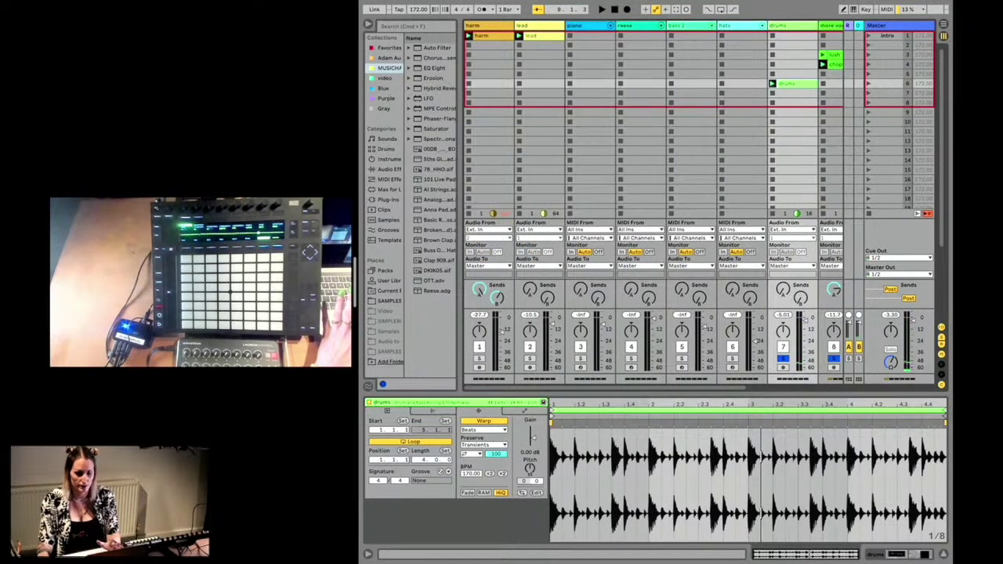
scroll(698, 172, "right", 2)
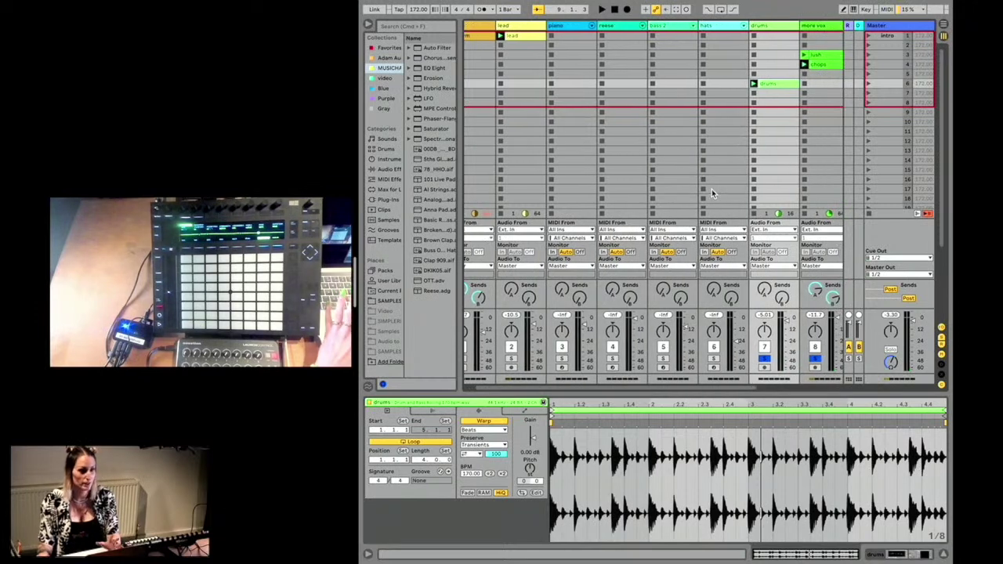
left_click(765, 358)
left_click(815, 358)
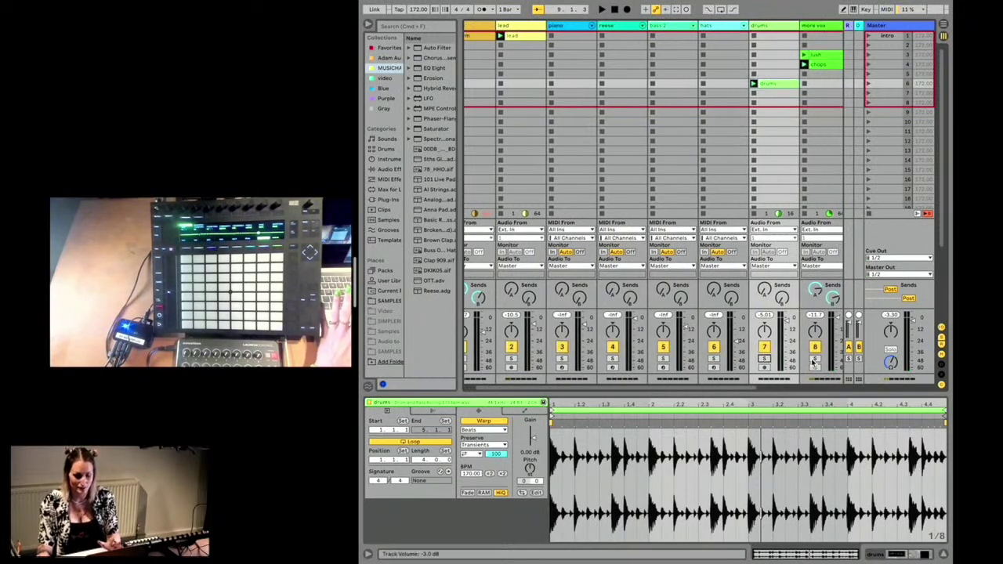
scroll(616, 165, "left", 2)
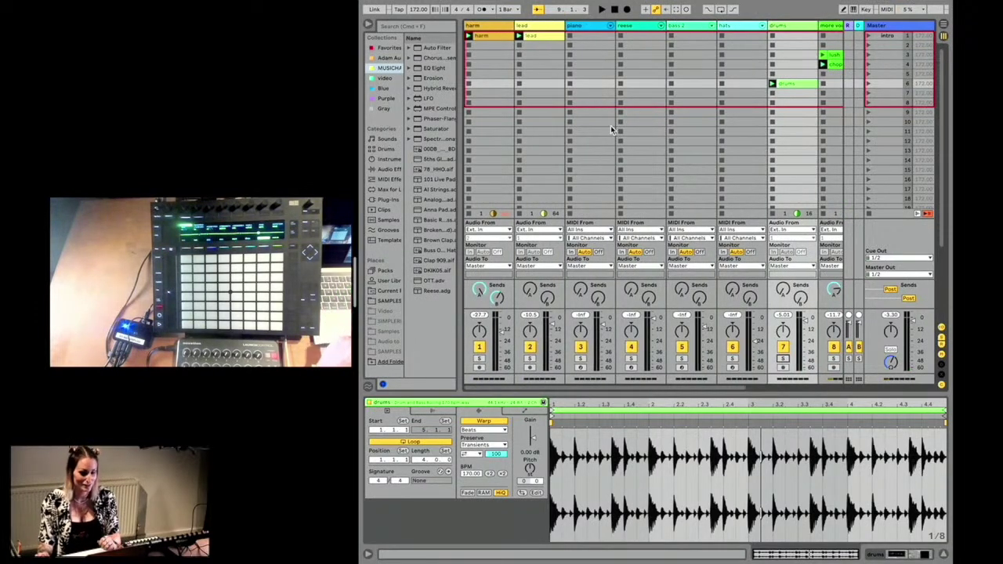
Step: Select the piano track and record a first piano take in the intro scene while its vocal clips play
left_click(582, 30)
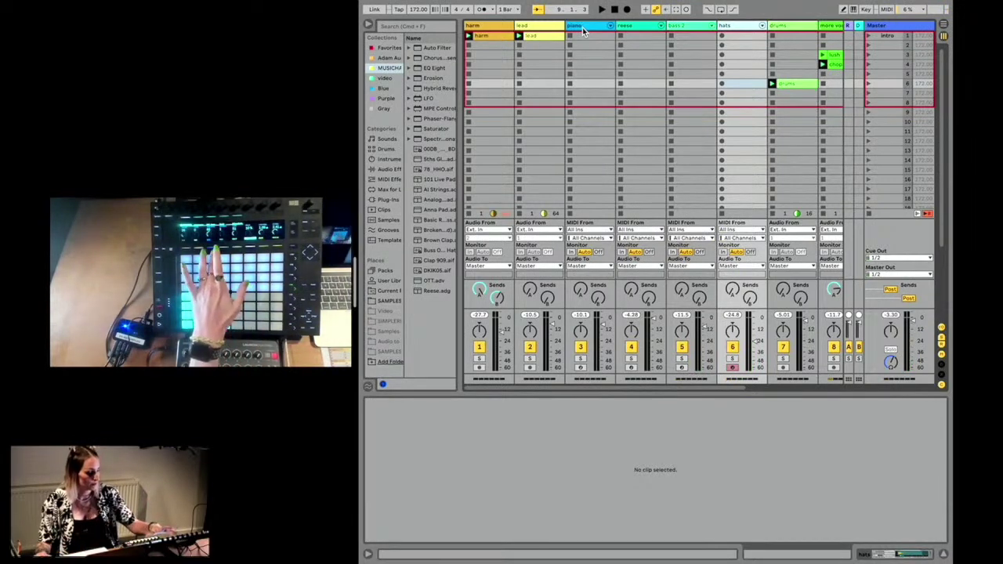
left_click(582, 27)
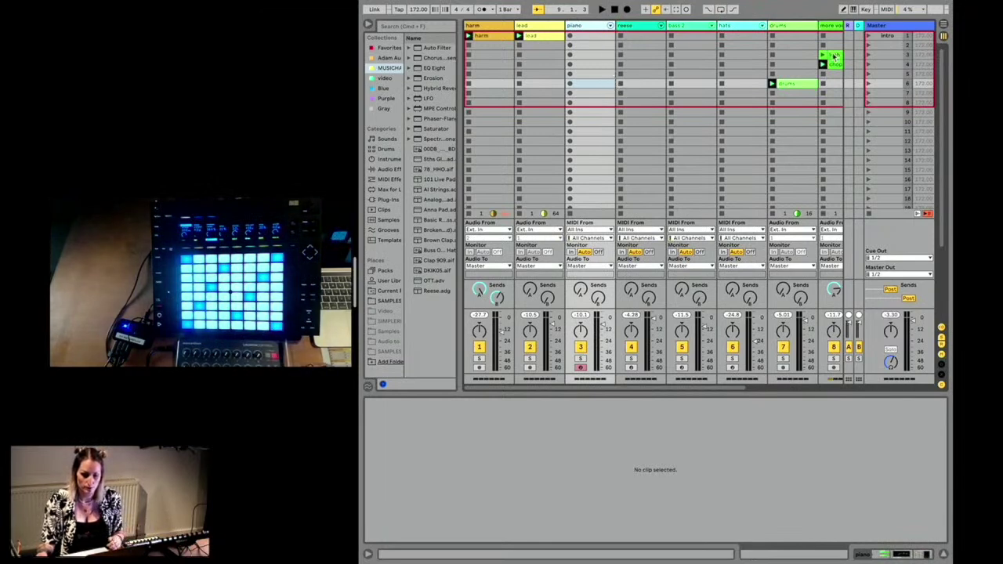
left_click(869, 36)
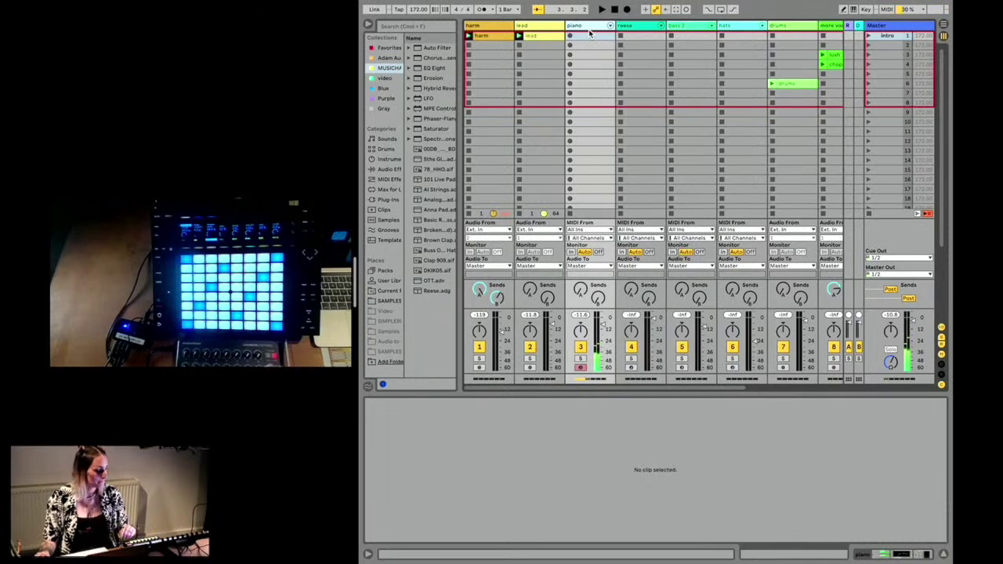
left_click(570, 37)
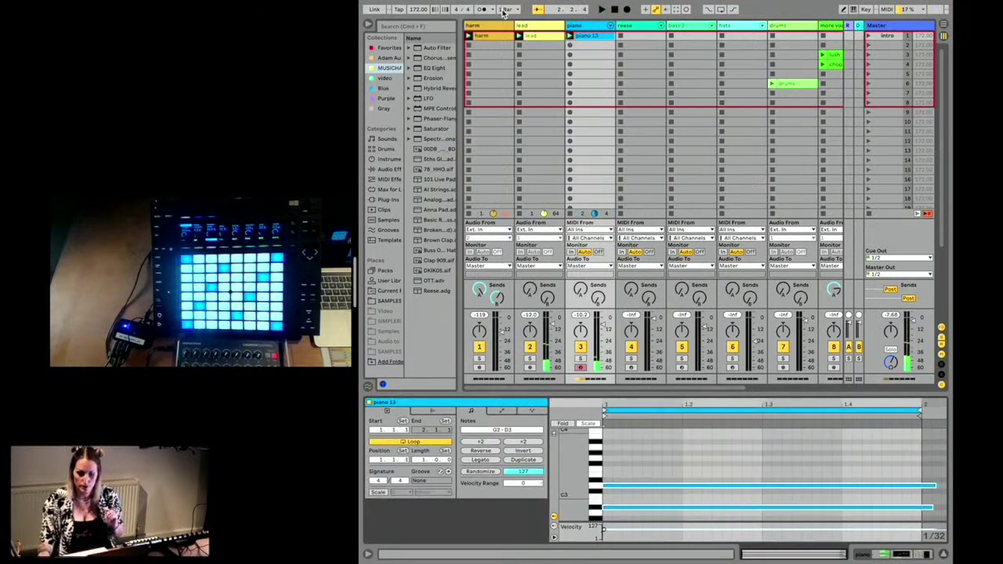
Step: Turn on the metronome and delete the first piano take from the intro scene
left_click(482, 10)
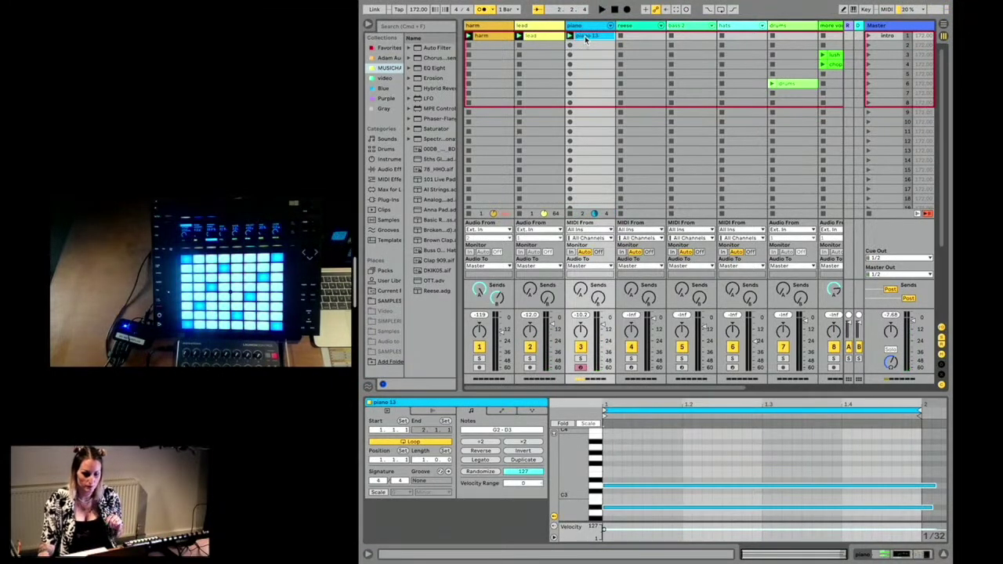
key("Delete")
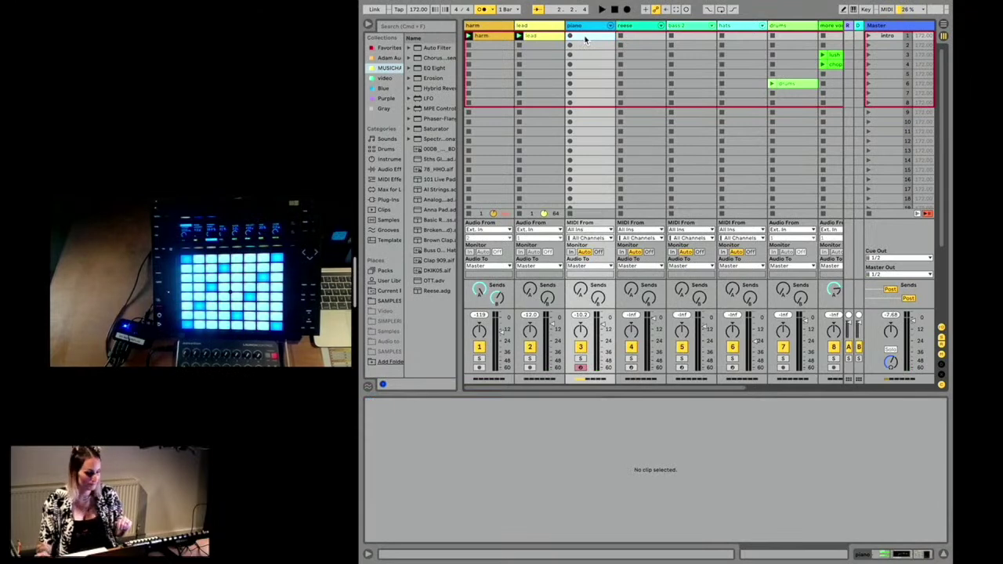
Step: Record a new piano chord clip in the intro scene and shorten its loop to 8 bars
left_click(573, 37)
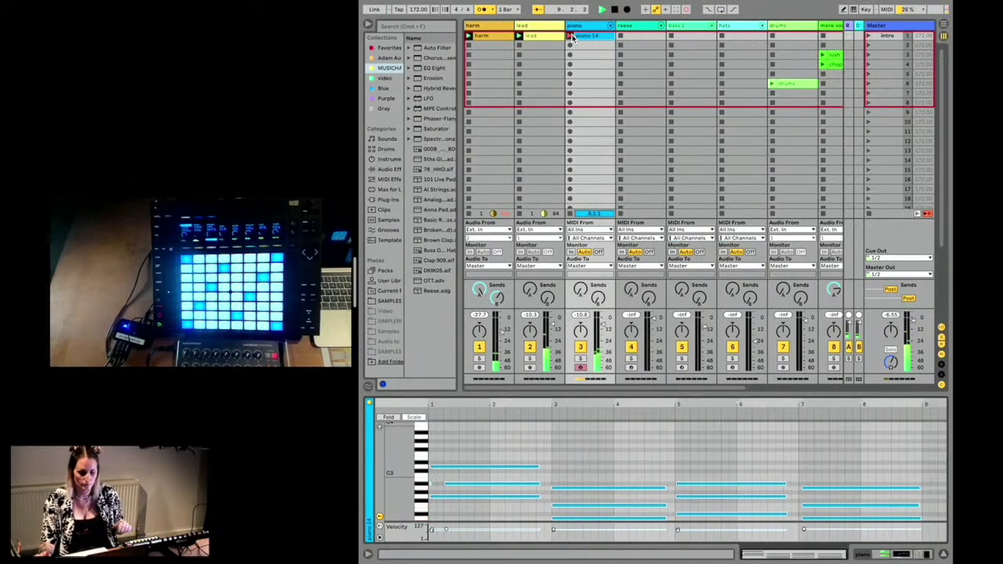
left_click(572, 37)
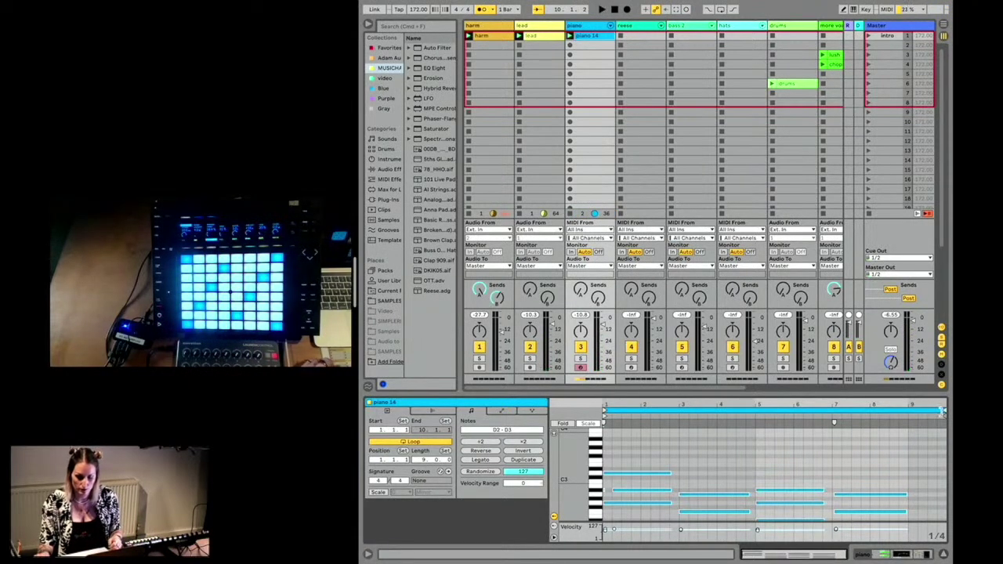
left_click_drag(943, 411, 907, 413)
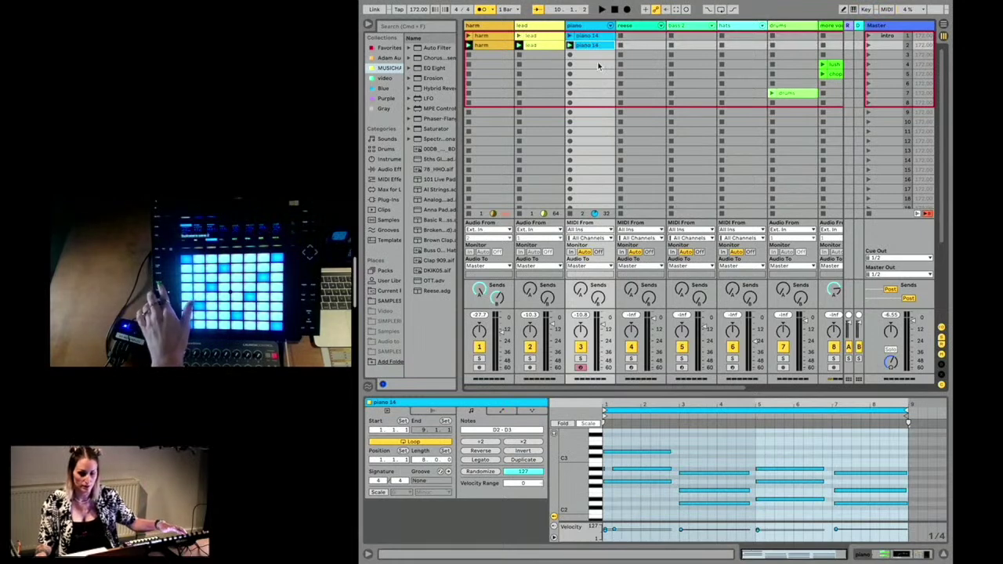
Step: Enlarge the note editor and overdub a higher melody onto the chords in the second scene's piano clip
left_click_drag(706, 390, 705, 300)
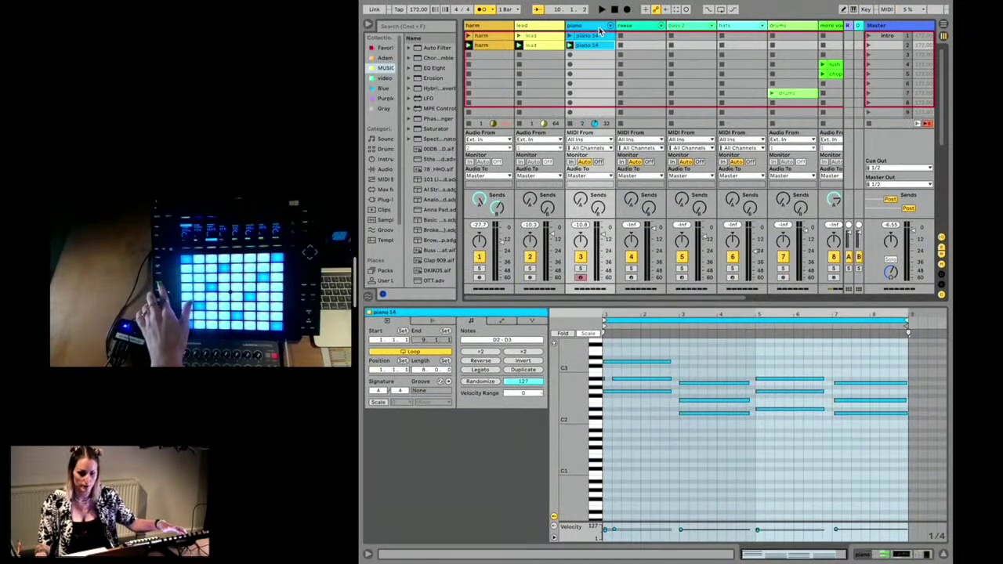
left_click(595, 45)
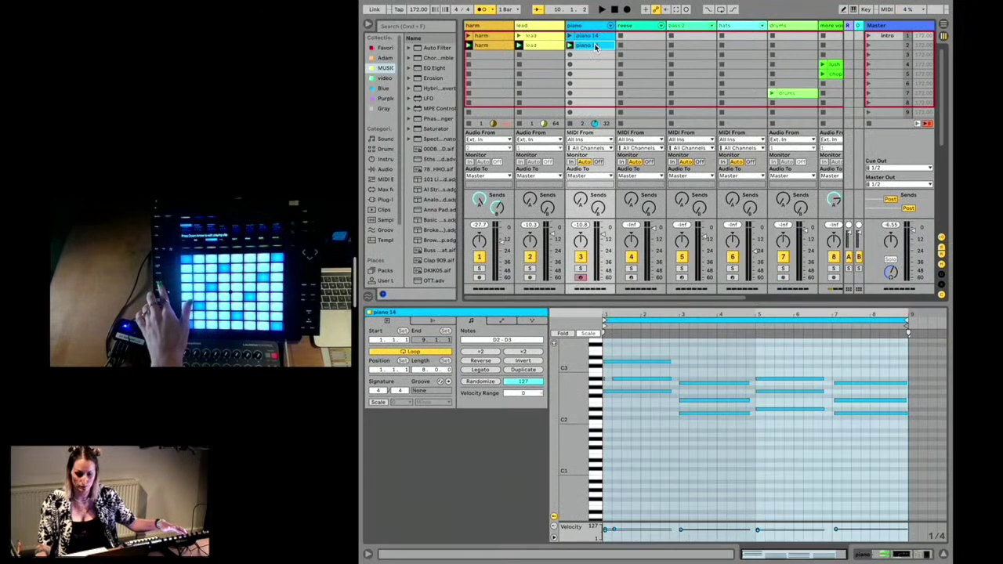
left_click(655, 370)
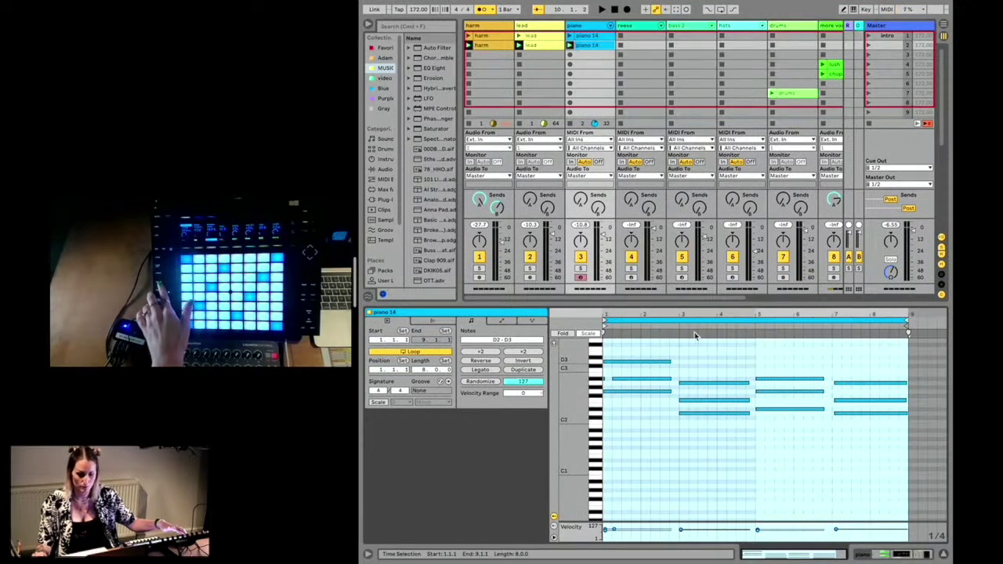
scroll(702, 382, "up", 3)
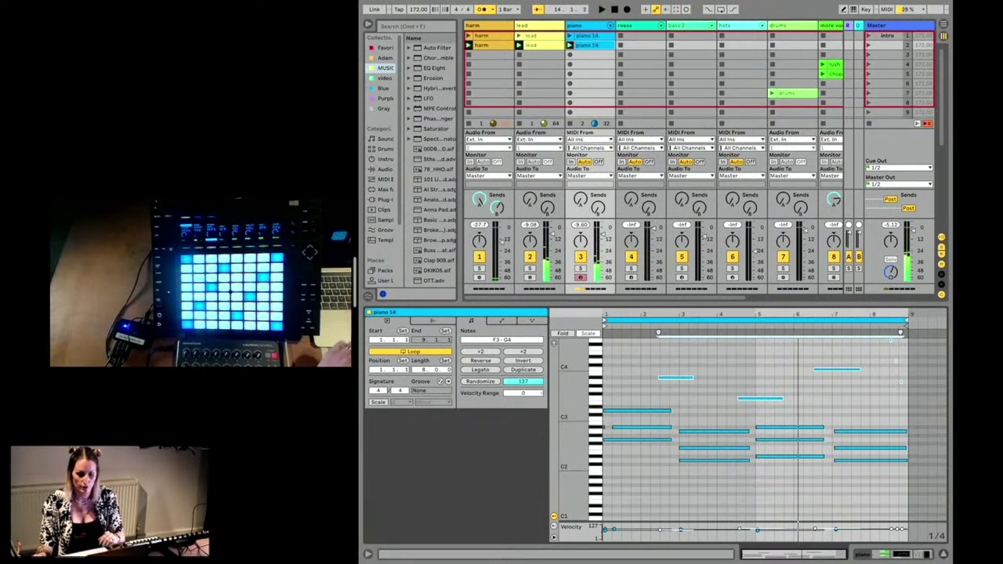
Step: Record clips on the reese, bass 2 and hats tracks in the second scene, using a shaker pattern for the hats
left_click(638, 28)
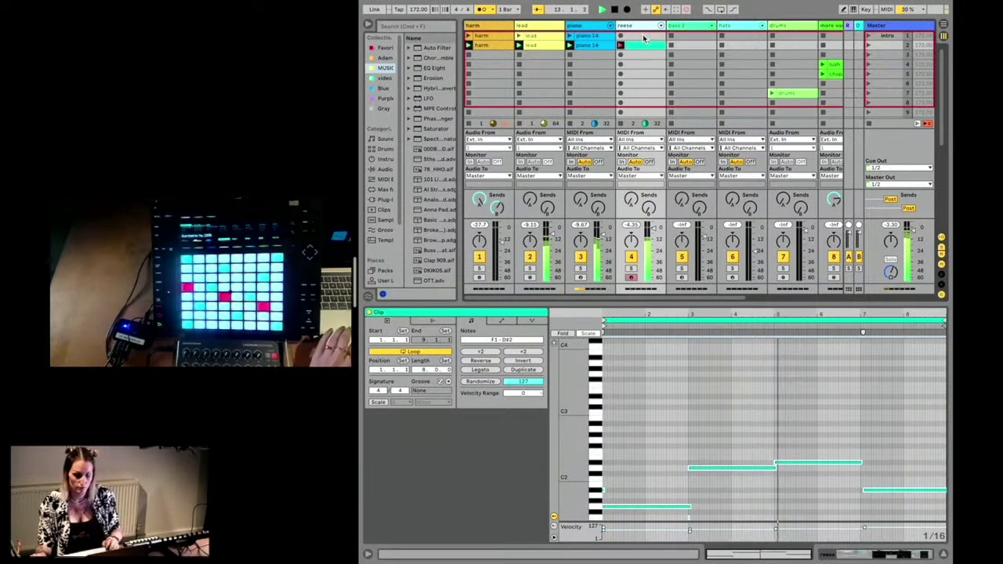
left_click(690, 27)
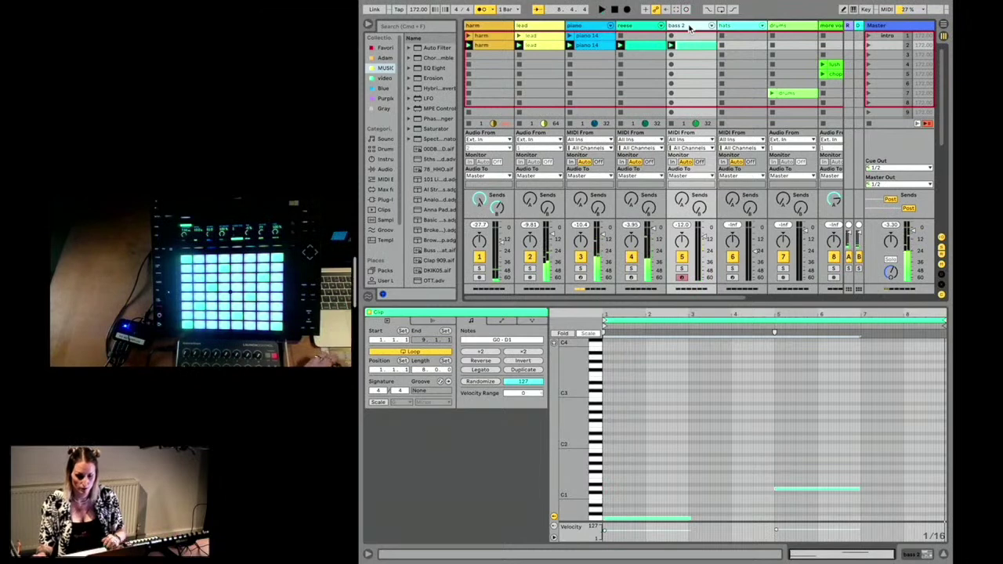
left_click(748, 35)
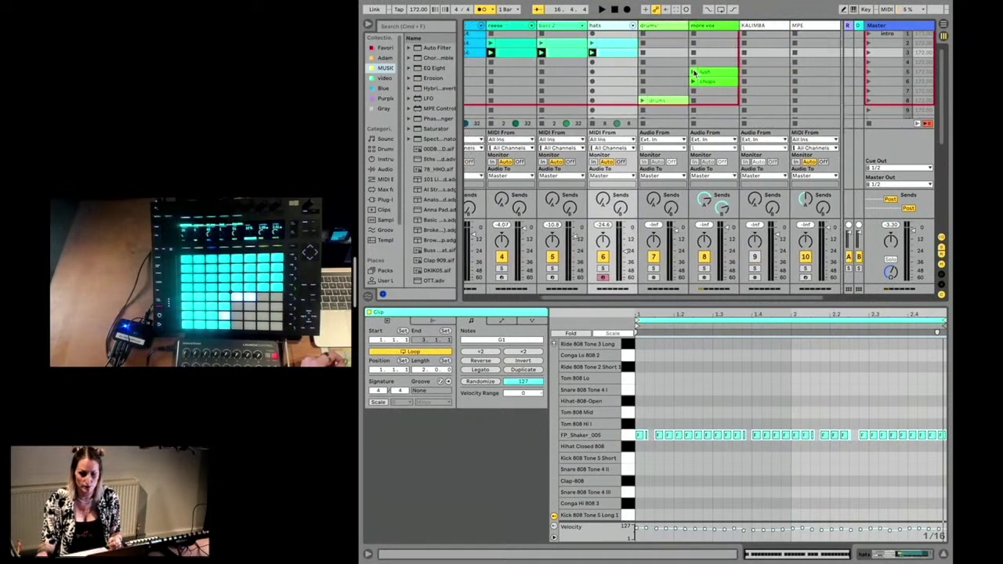
Step: Delete the harm and lead clips from the intro scene and move the lush clip from more vox into it
scroll(621, 67, "up", 1)
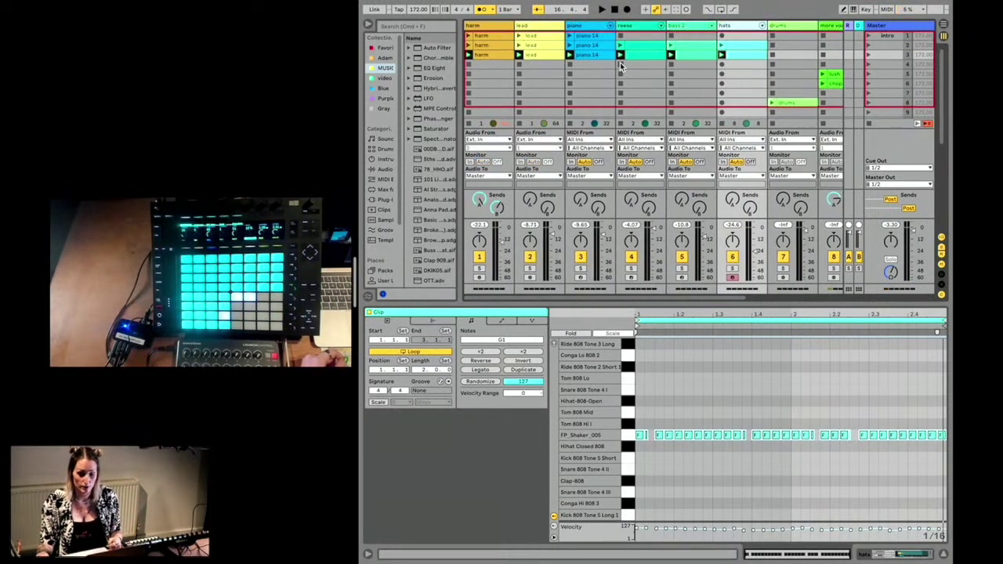
left_click(893, 40)
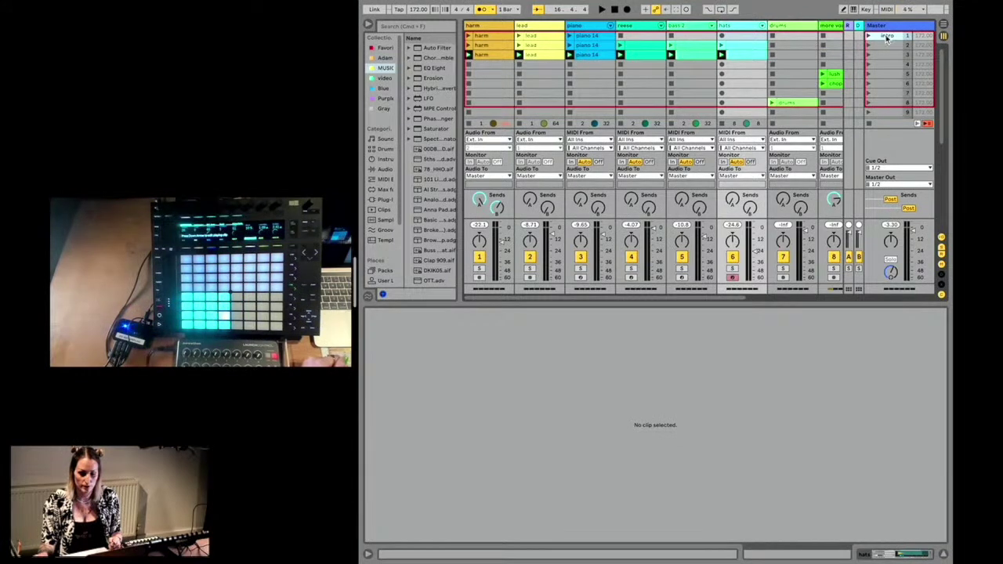
left_click(496, 39)
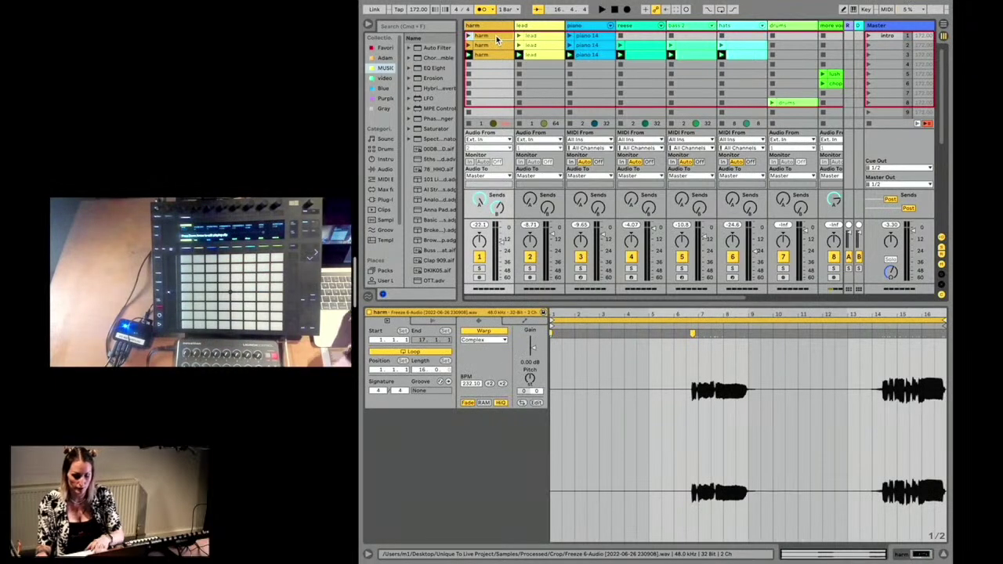
key("Delete")
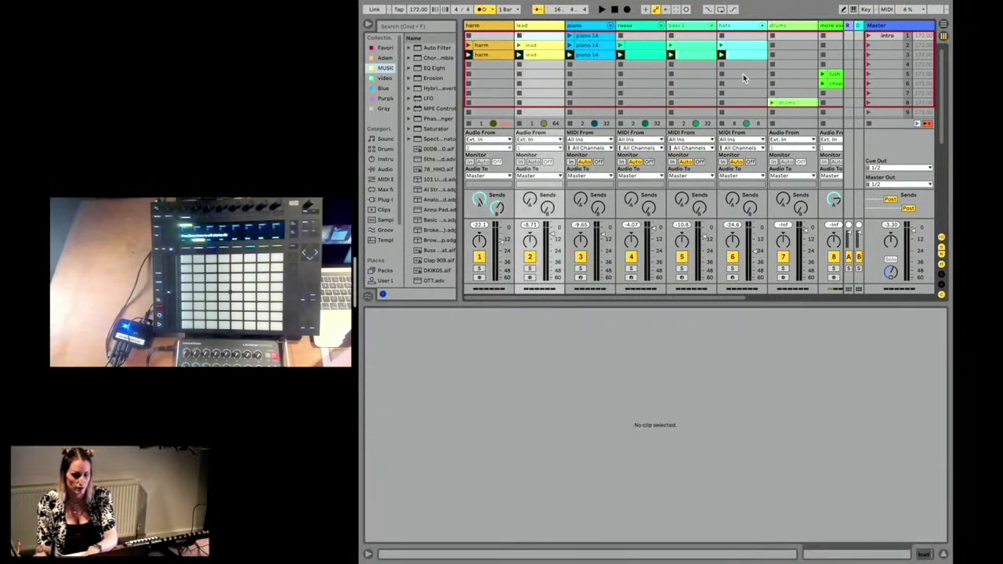
left_click(832, 76)
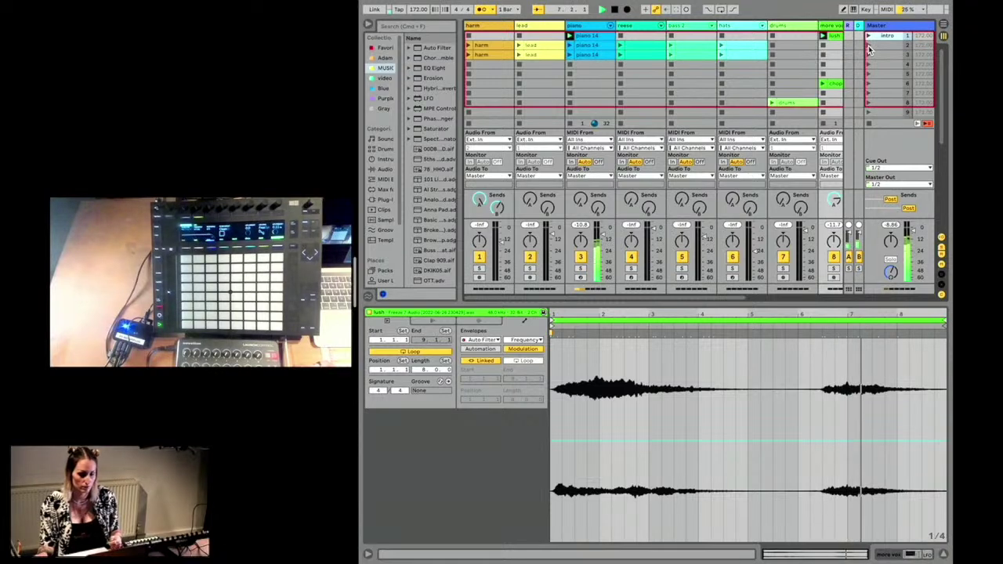
Step: Audition the transition from the intro scene to the second scene and review the clips in the arrangement of scenes
left_click(868, 46)
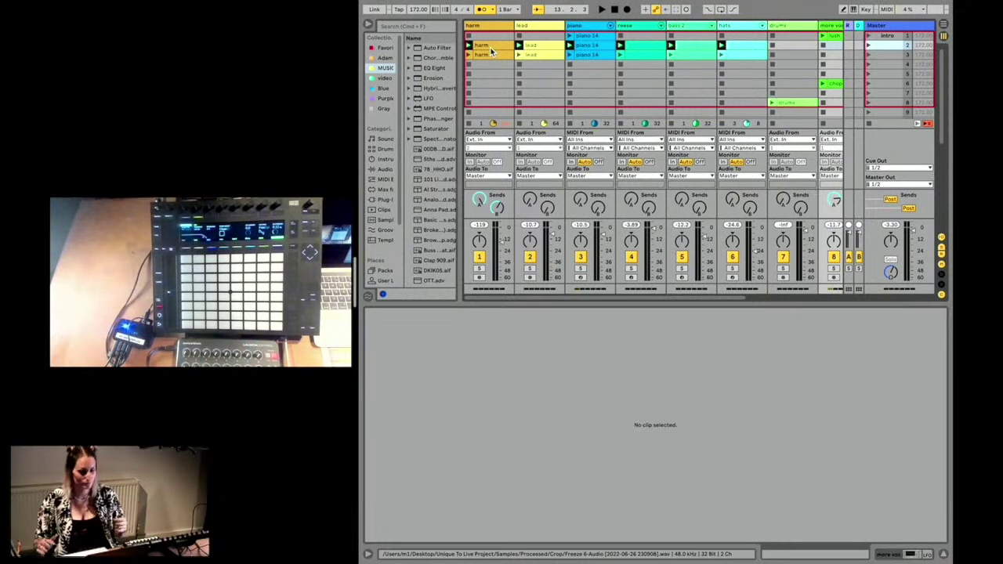
scroll(540, 46, "right", 2)
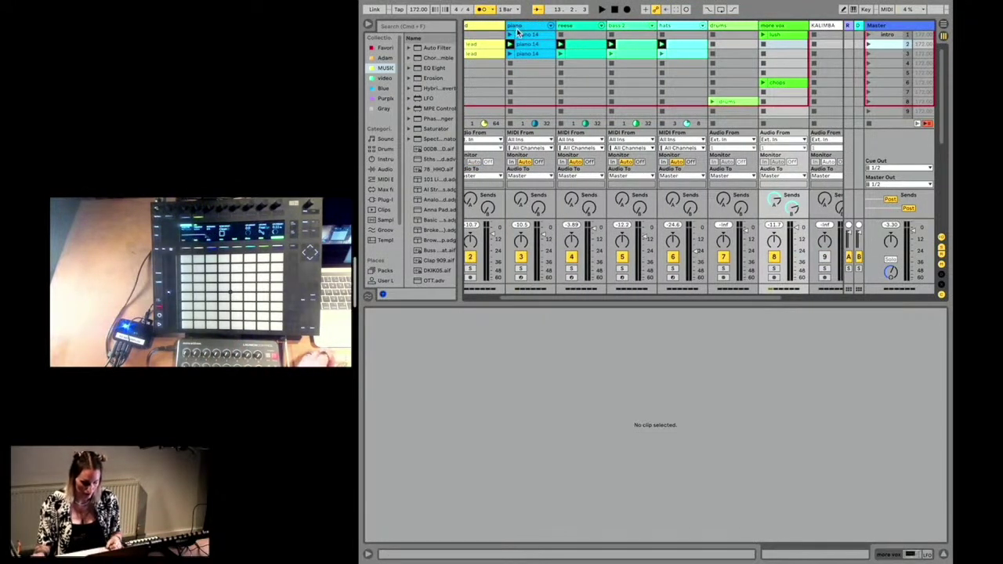
scroll(577, 57, "left", 2)
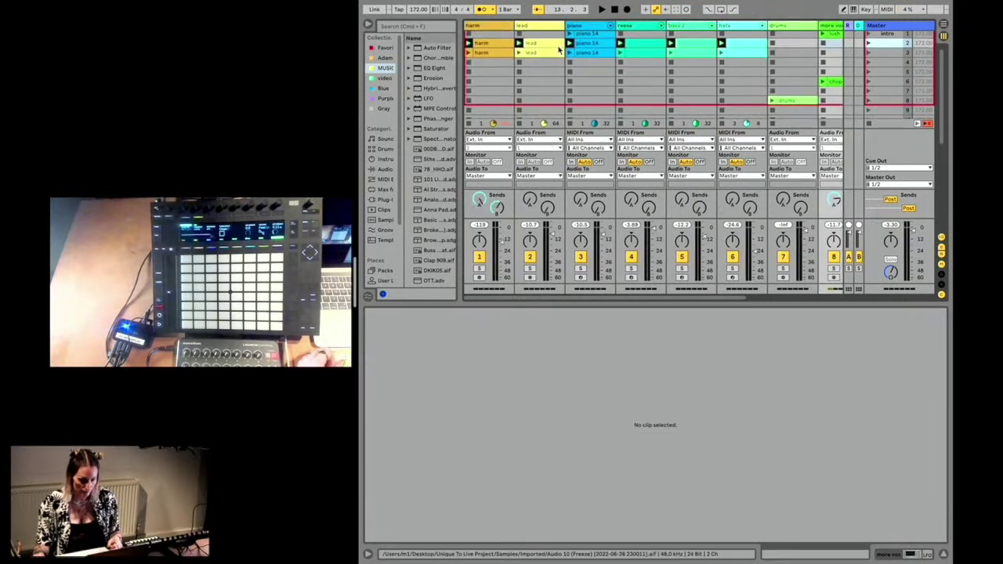
scroll(603, 50, "up", 1)
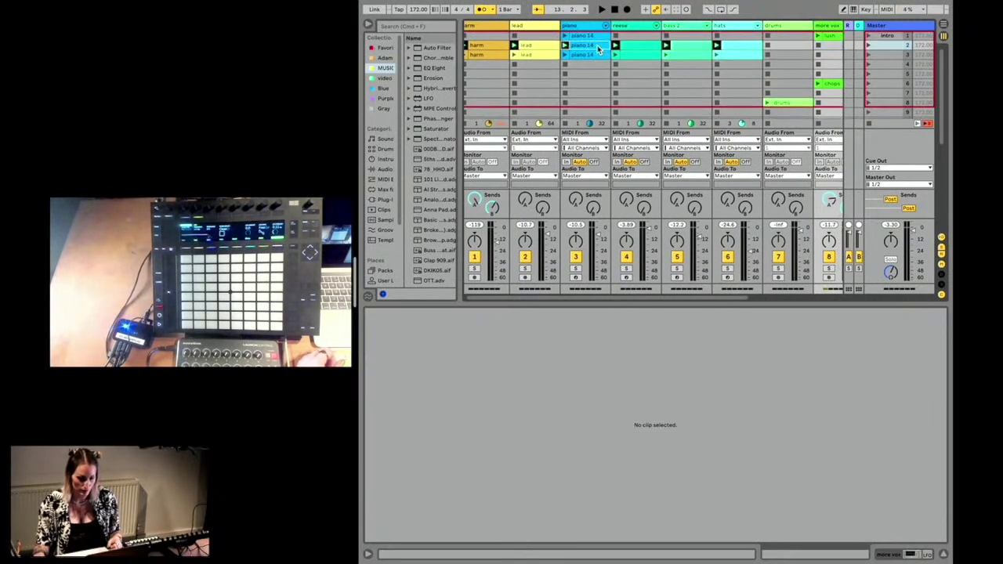
Step: Move the second scene's piano clip down to scene 5 and copy the intro scene's piano clip into scene 2
left_click(597, 48)
left_click_drag(594, 75, 593, 74)
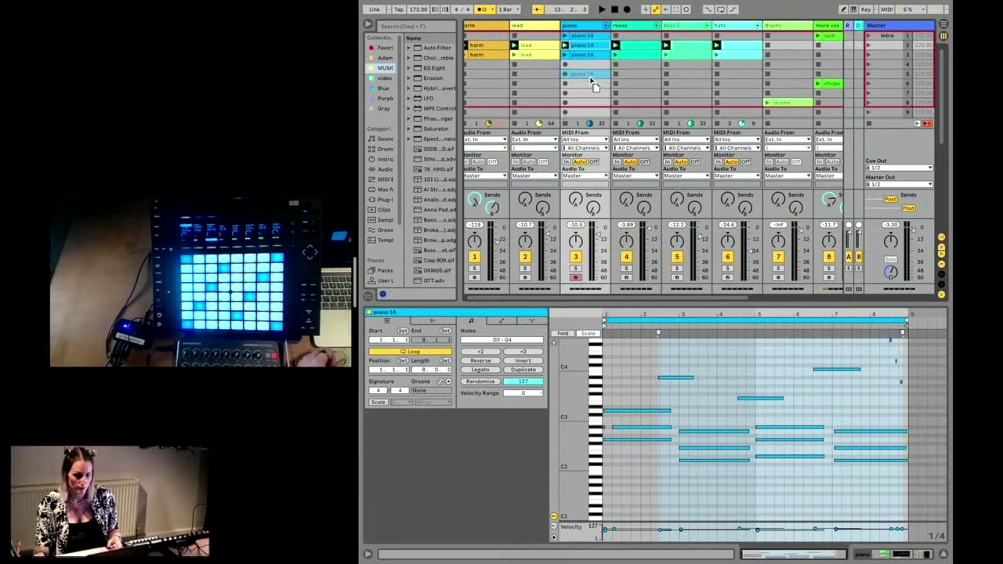
left_click(591, 36)
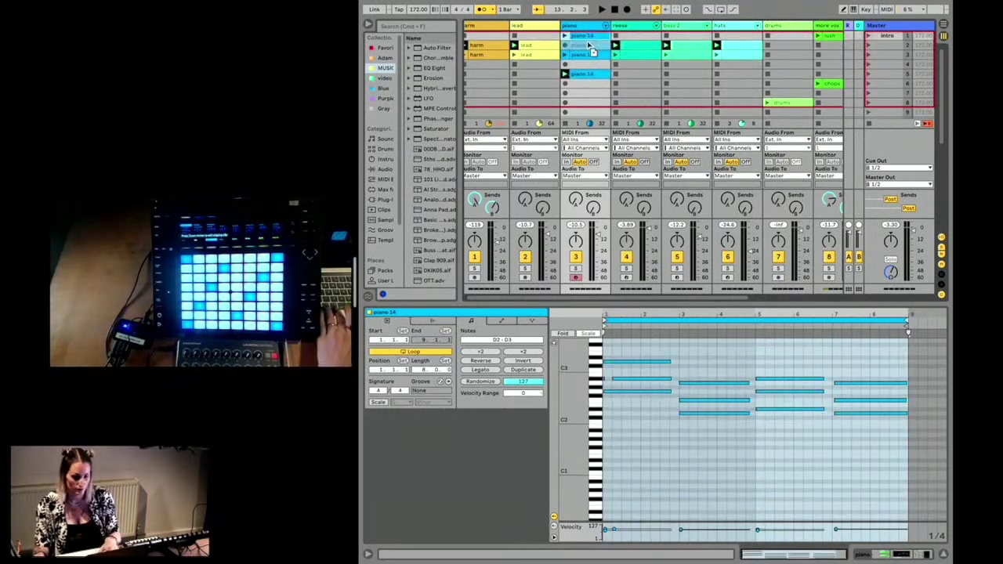
left_click_drag(593, 51, 592, 51)
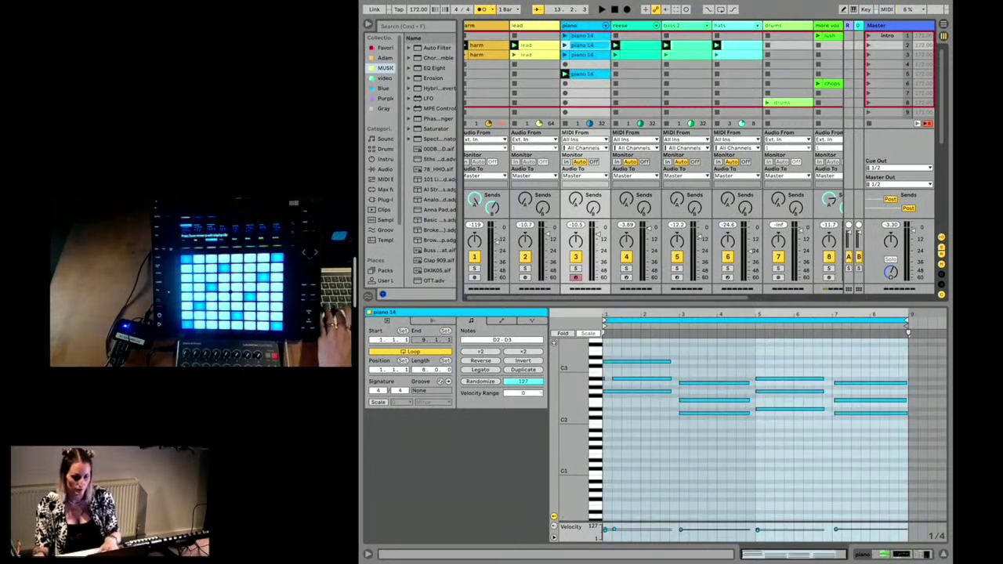
Step: Delete the reese and bass 2 clips from the second scene
left_click(644, 50)
key("Delete")
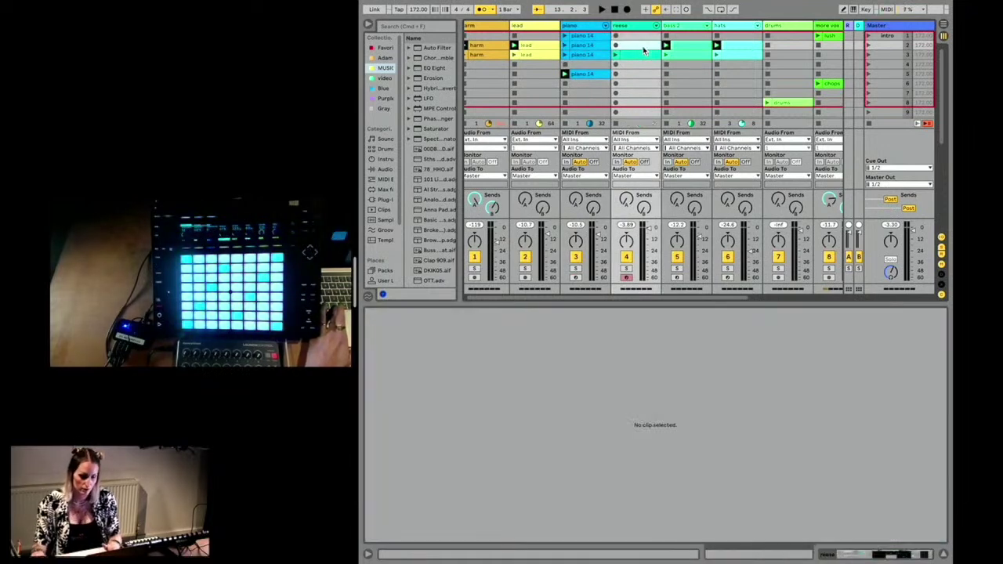
left_click(675, 48)
key("Delete")
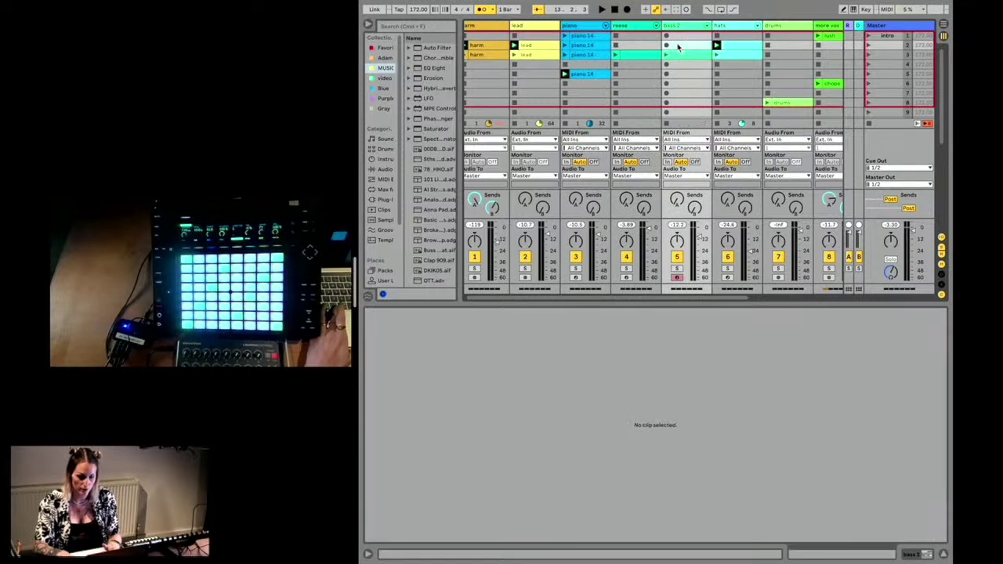
Step: Move the two hats clips from scenes 2 and 3 down to scenes 4 and 5
left_click(735, 49)
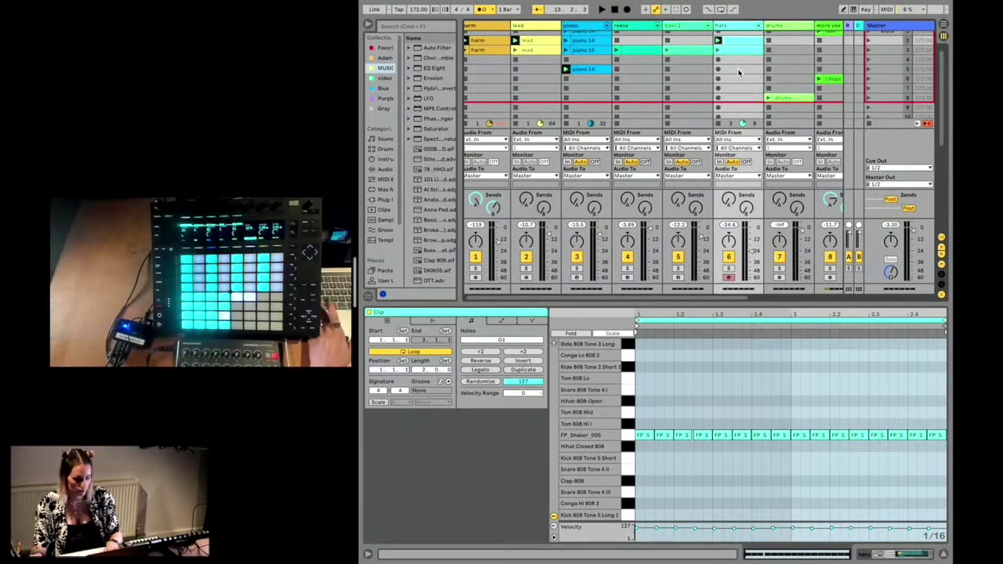
left_click(738, 53, "shift")
left_click_drag(738, 44, 736, 64)
scroll(565, 69, "down", 1)
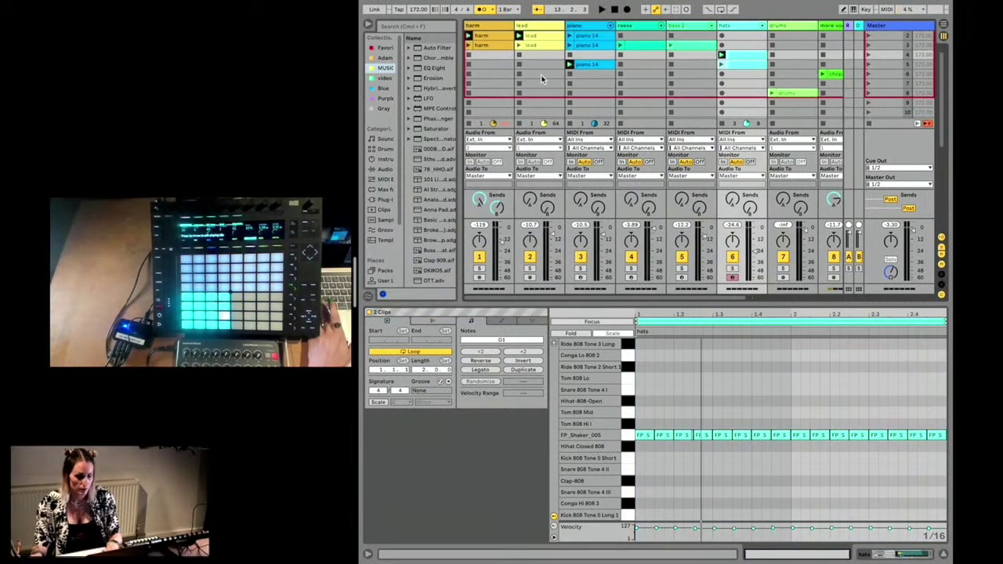
Step: Move the harm and lead clips from scene 3 down to scene 6
scroll(541, 74, "up", 1)
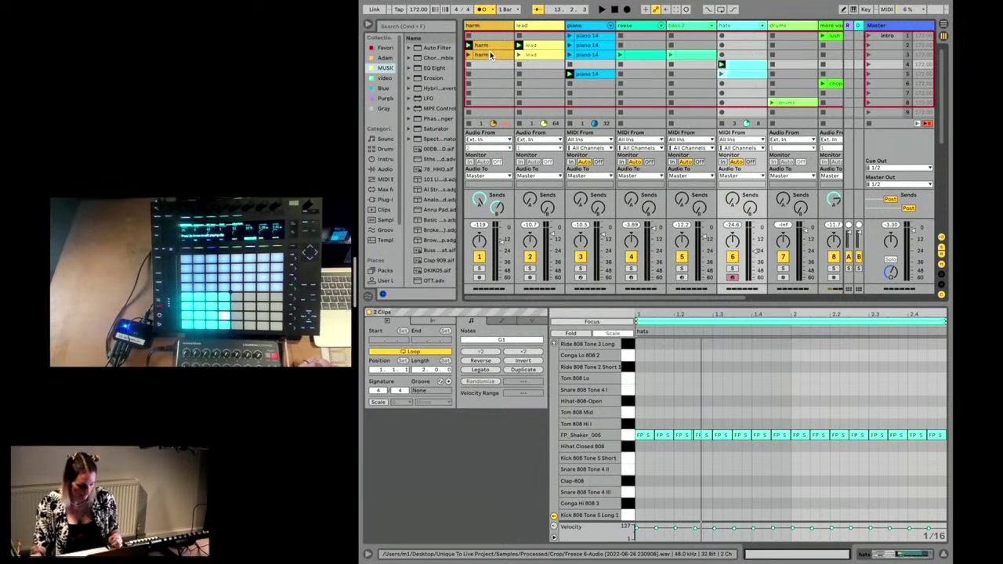
left_click_drag(495, 55, 496, 84)
left_click_drag(531, 54, 531, 84)
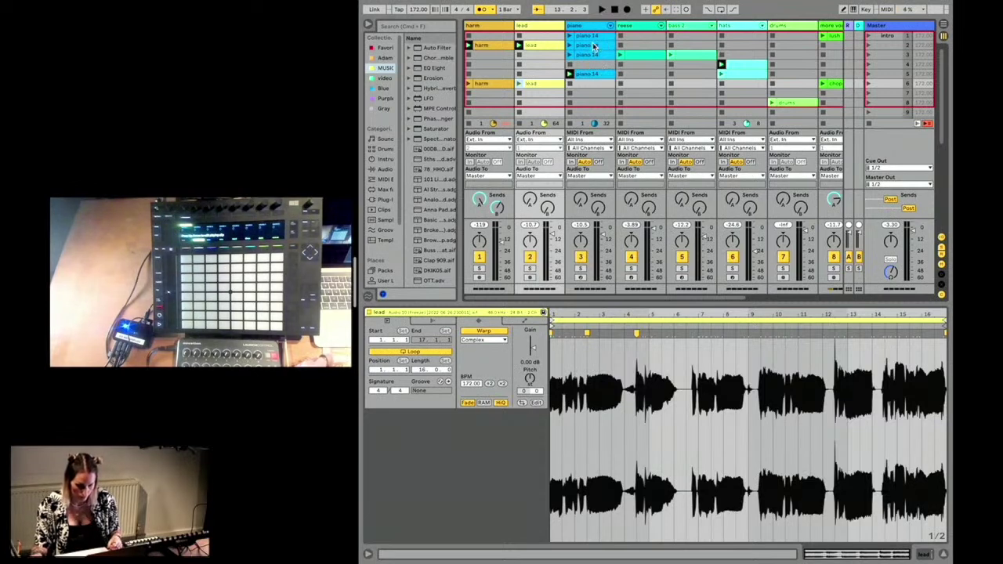
Step: Fill scenes 6 and 7 with piano, reese, bass 2 and drums clips
left_click_drag(594, 73, 594, 84)
key("ctrl+d")
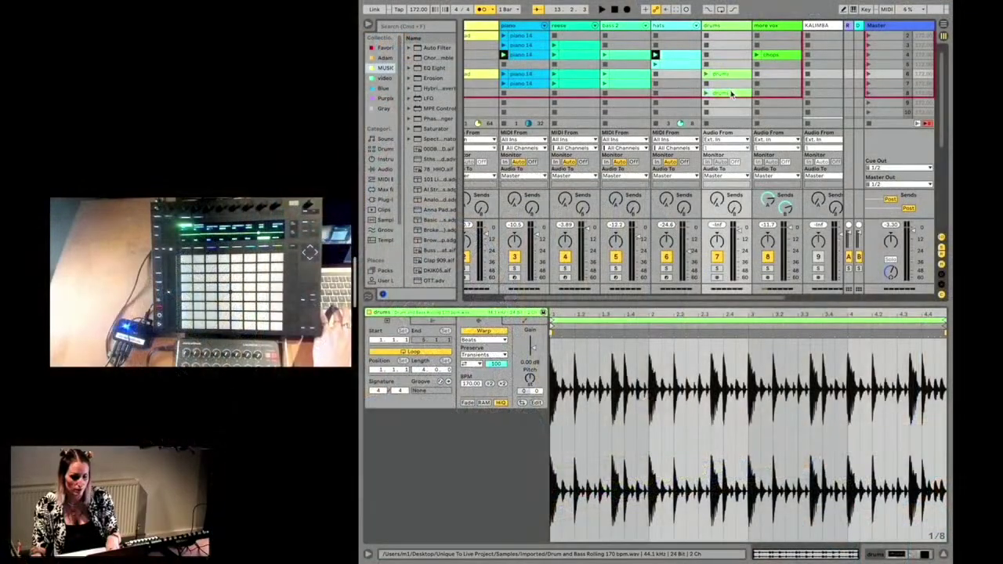
scroll(733, 91, "left", 2)
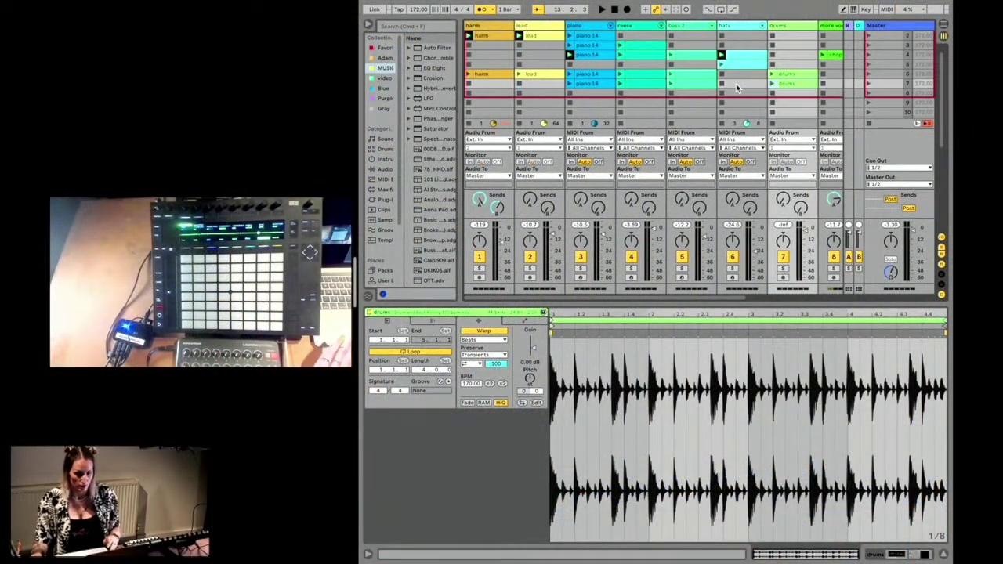
Step: Stop all clips and record a performance of the scenes, starting from the intro, into the arrangement timeline
left_click(869, 125)
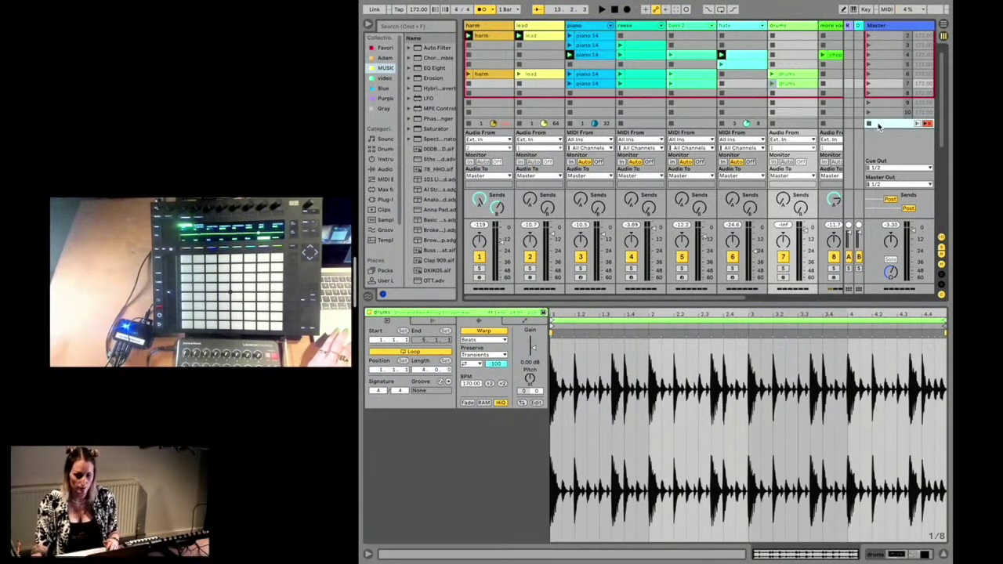
key("Tab")
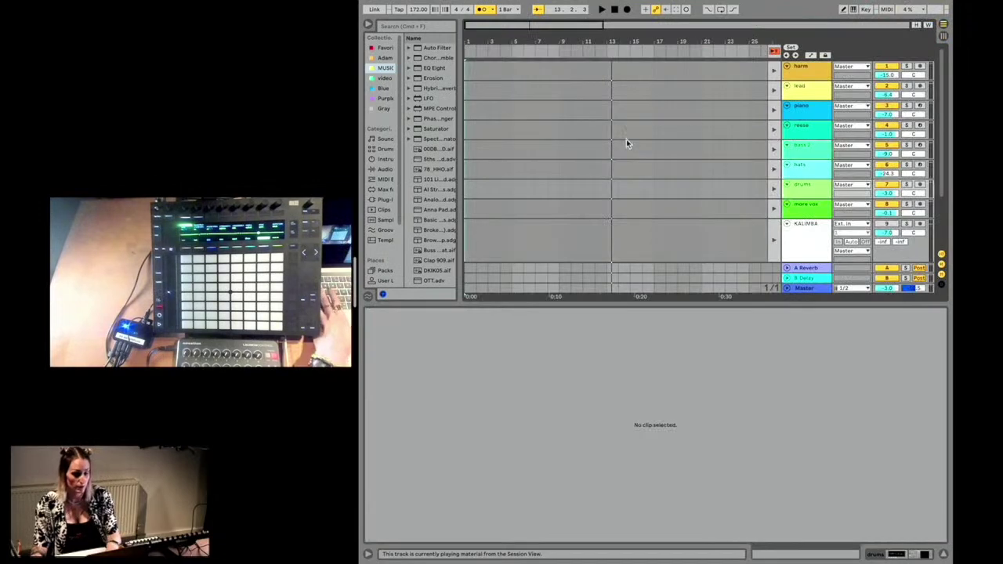
key("Tab")
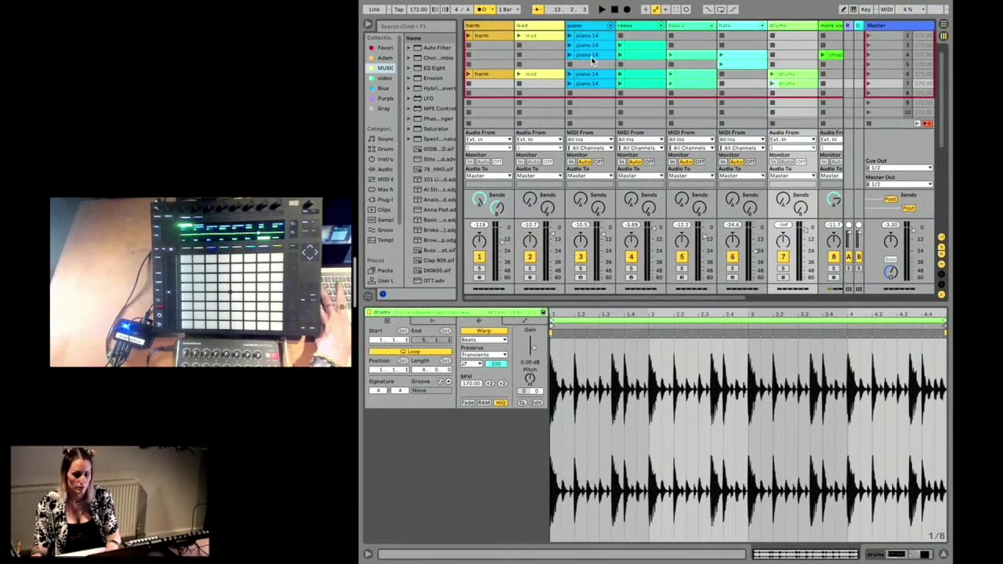
left_click(627, 12)
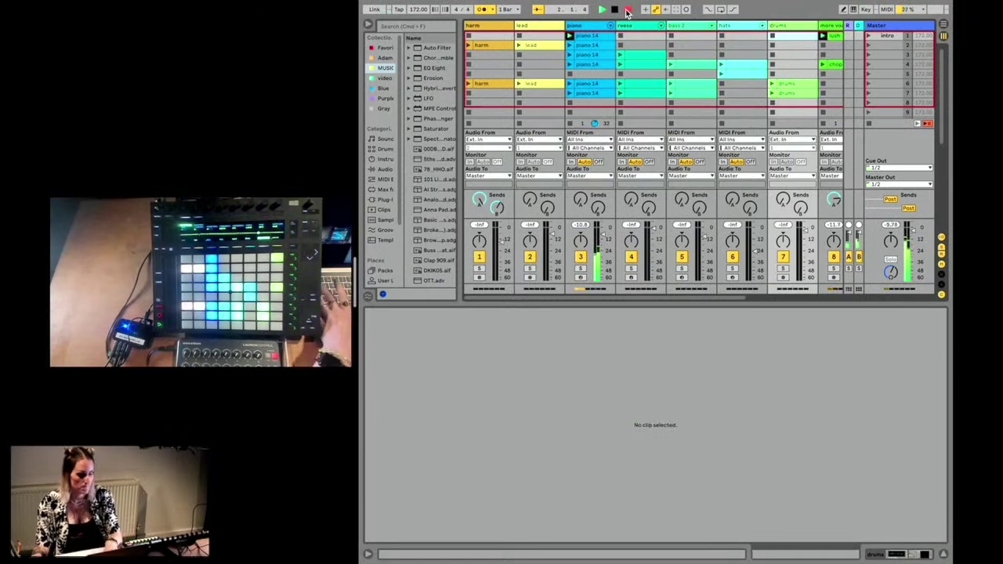
key("Tab")
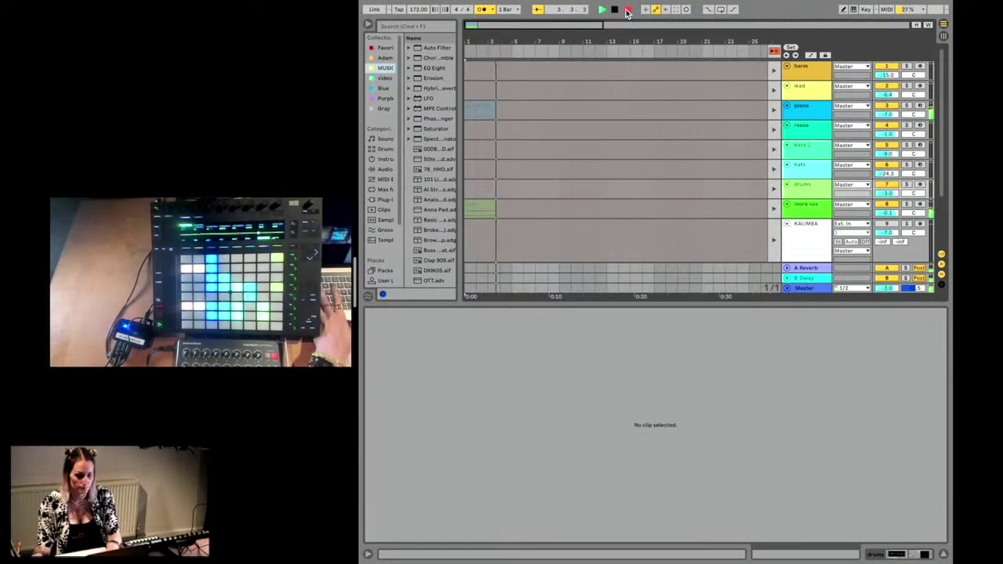
key("Tab")
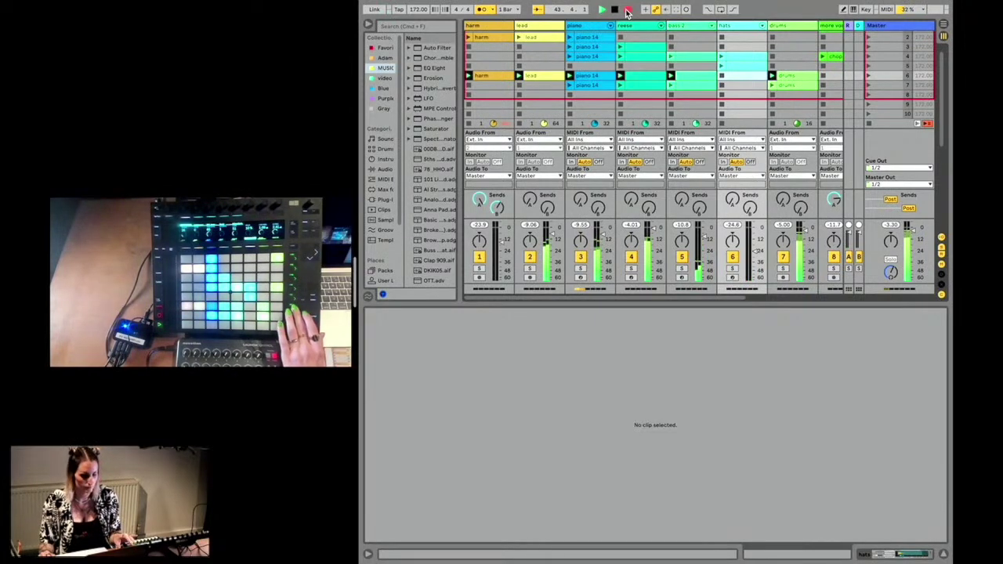
key("Tab")
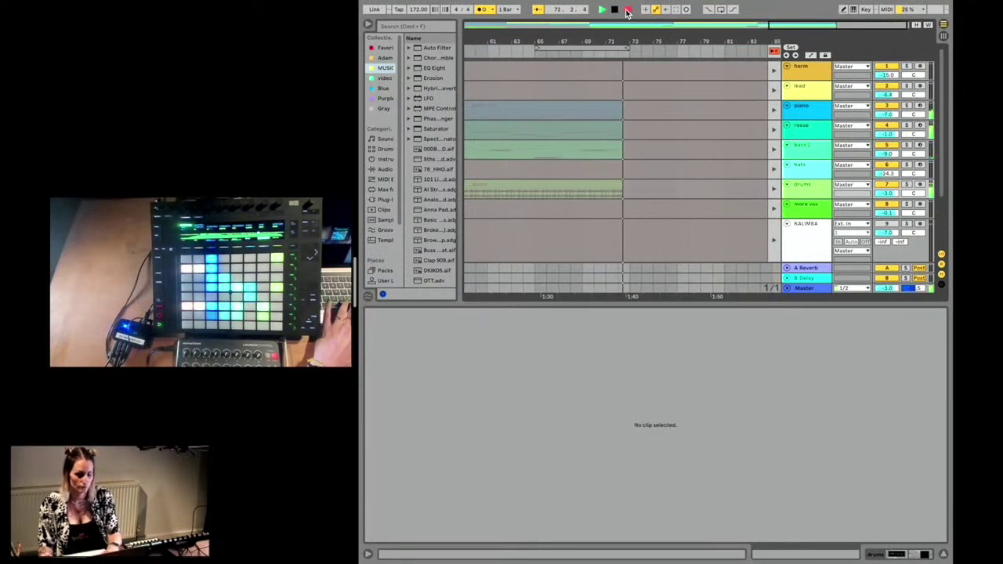
left_click(626, 10)
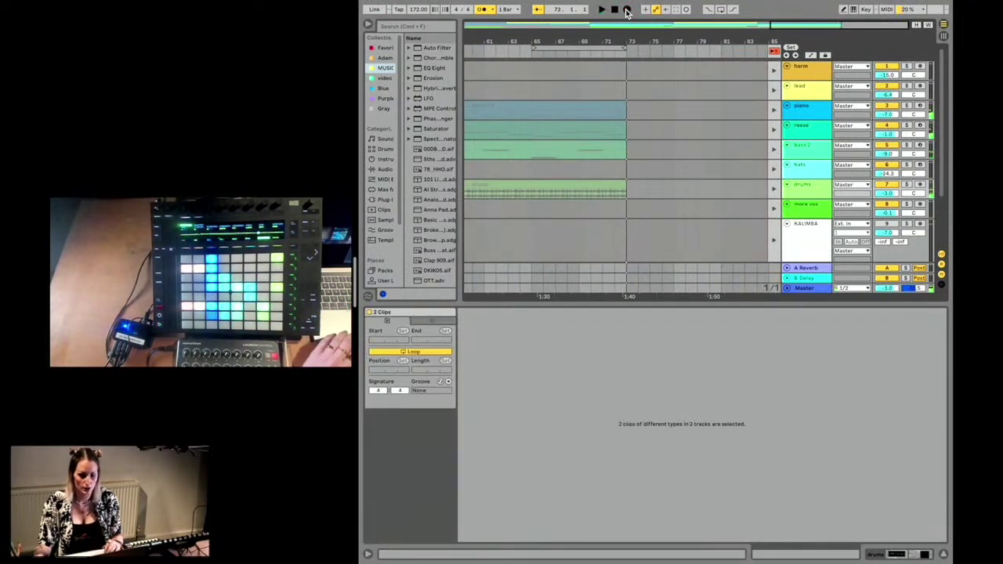
Step: Show the whole recorded timeline and return all tracks to arrangement playback
left_click(573, 240)
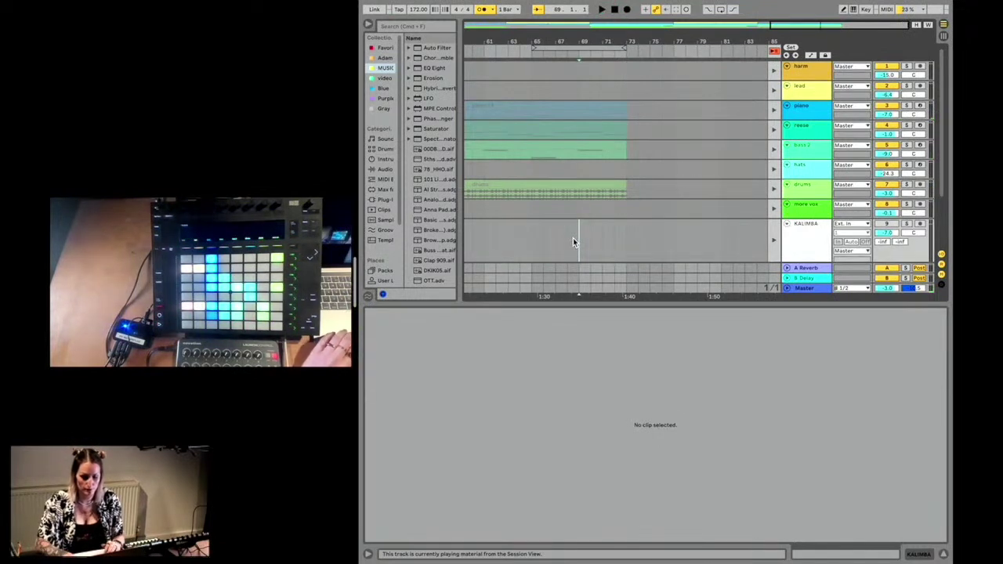
key("minus")
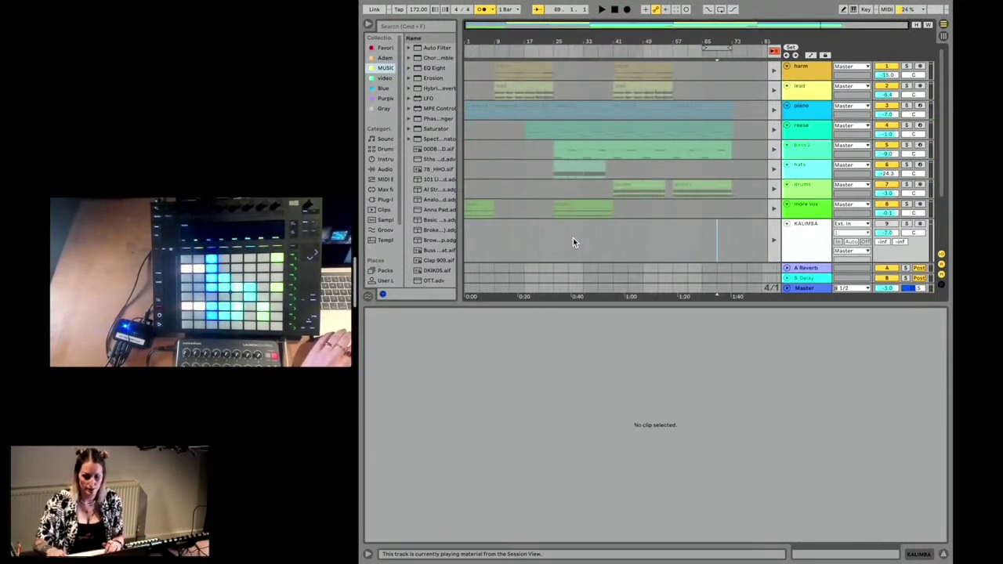
left_click(773, 51)
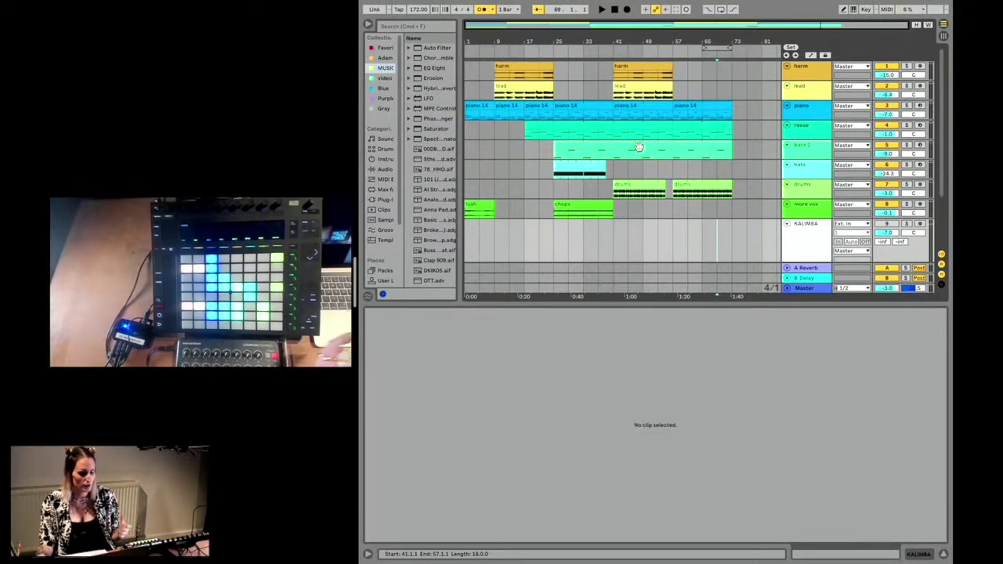
Step: Go back to Session View, solo the KALIMBA track and audition its KALIMBA 2 clip in scene 11
key("Tab")
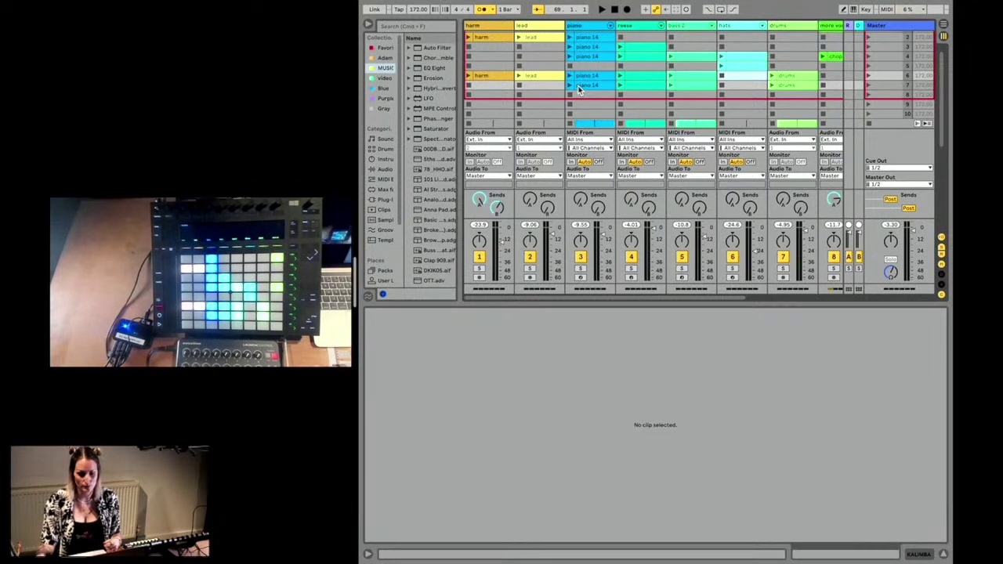
scroll(594, 92, "up", 1)
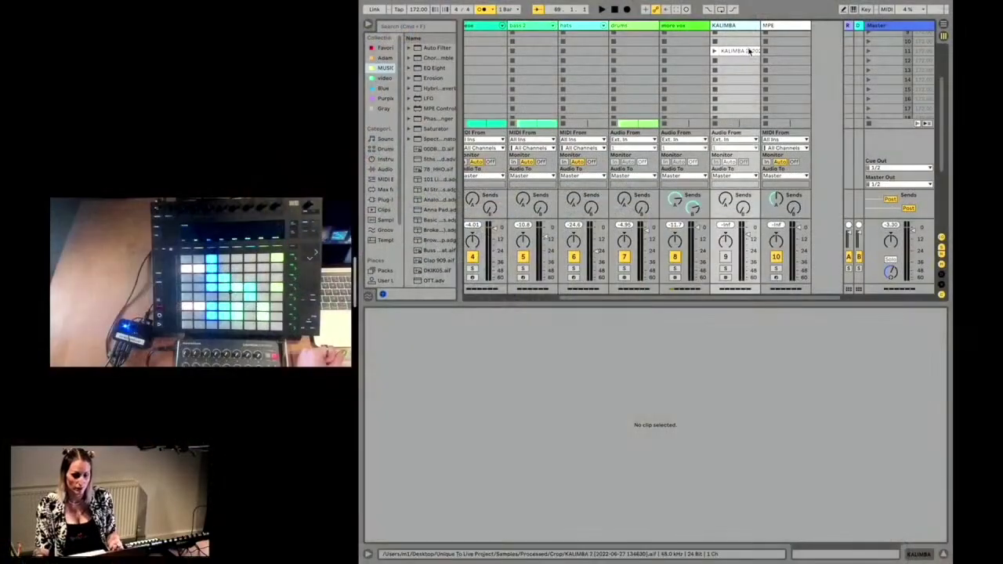
left_click(748, 52)
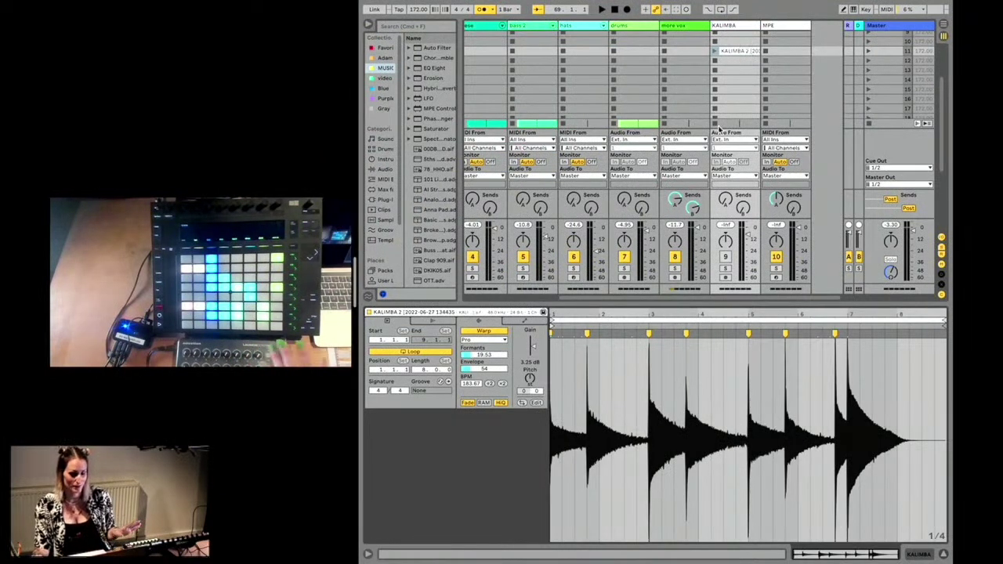
left_click(725, 270)
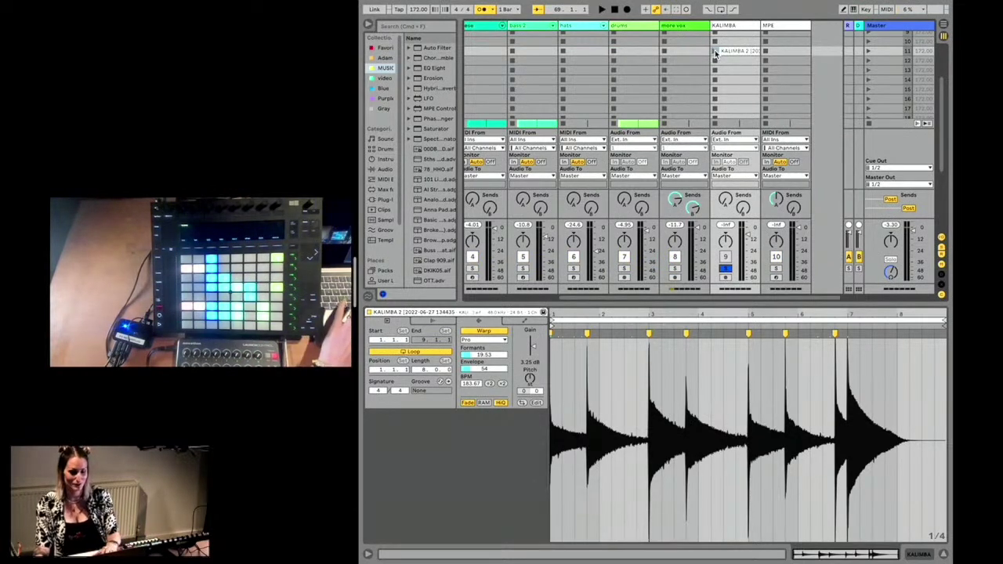
left_click(715, 51)
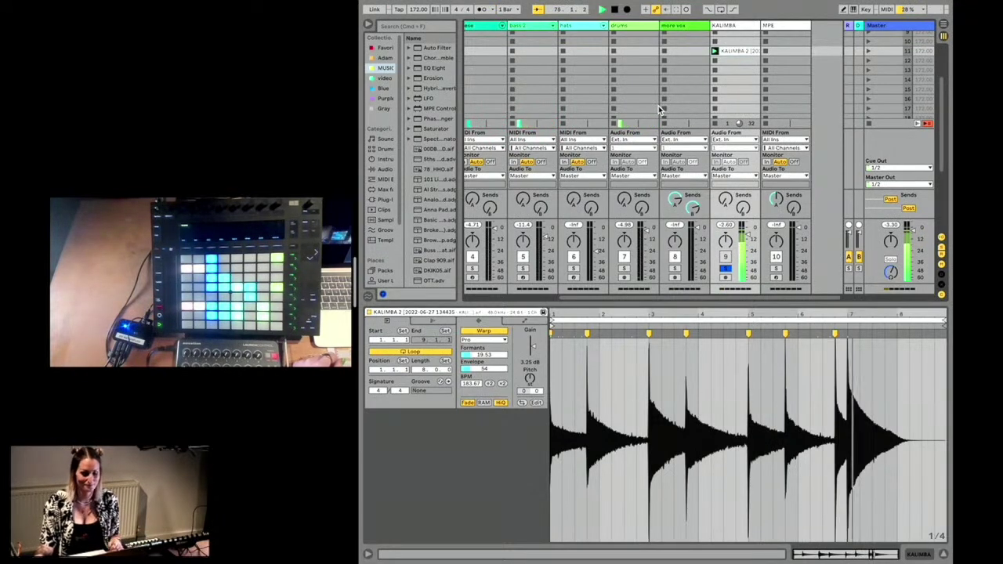
key("space")
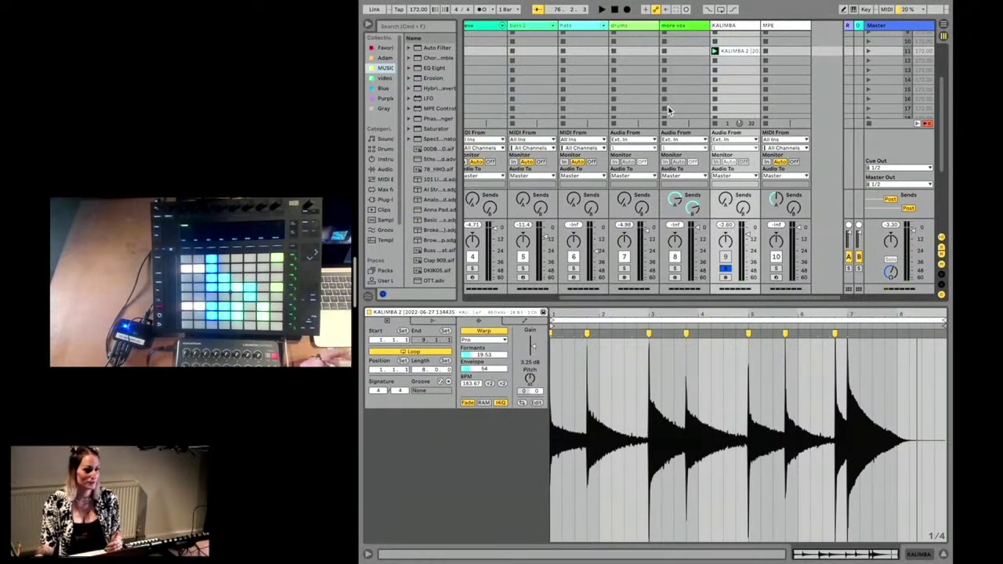
scroll(673, 106, "up", 2)
scroll(674, 106, "left", 1)
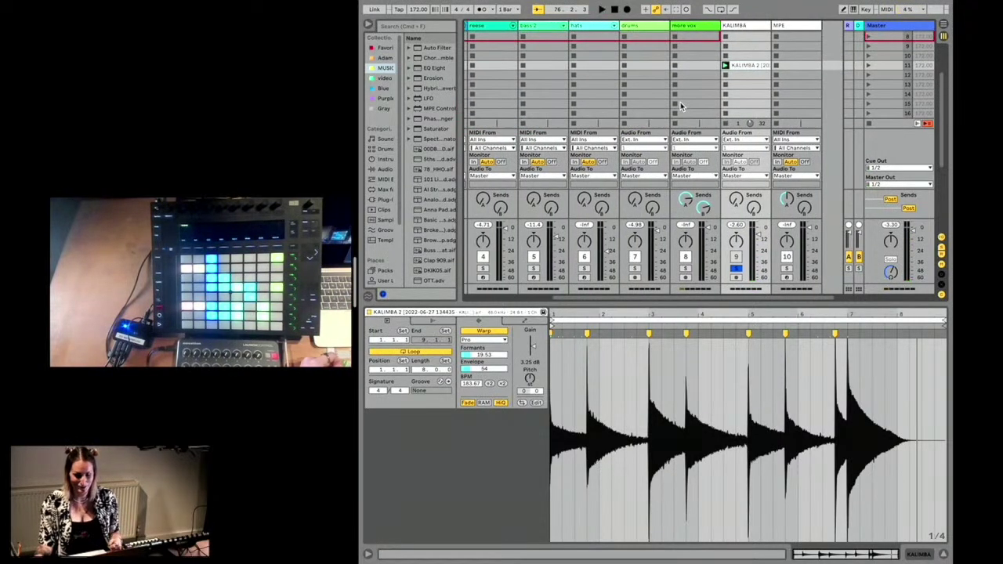
scroll(705, 97, "down", 1)
scroll(705, 97, "right", 1)
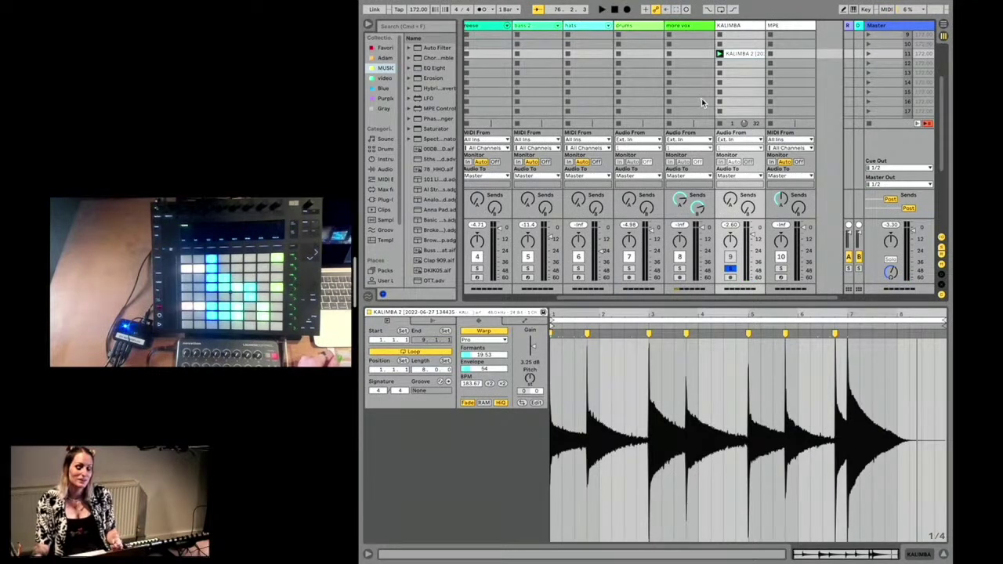
scroll(701, 102, "right", 1)
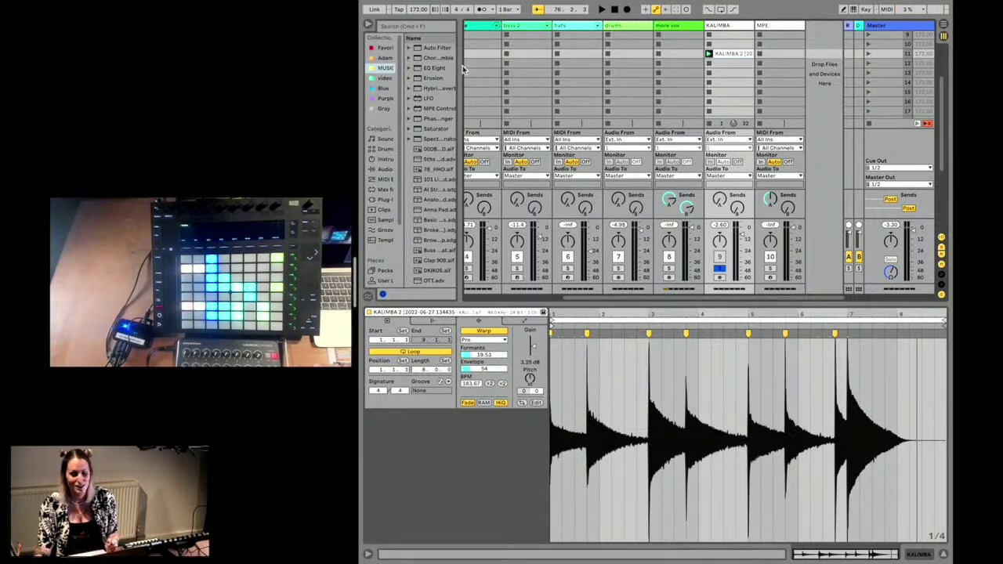
Step: Widen the browser slightly and load Hybrid Reverb onto the KALIMBA track
left_click_drag(463, 65, 472, 66)
left_click(446, 87)
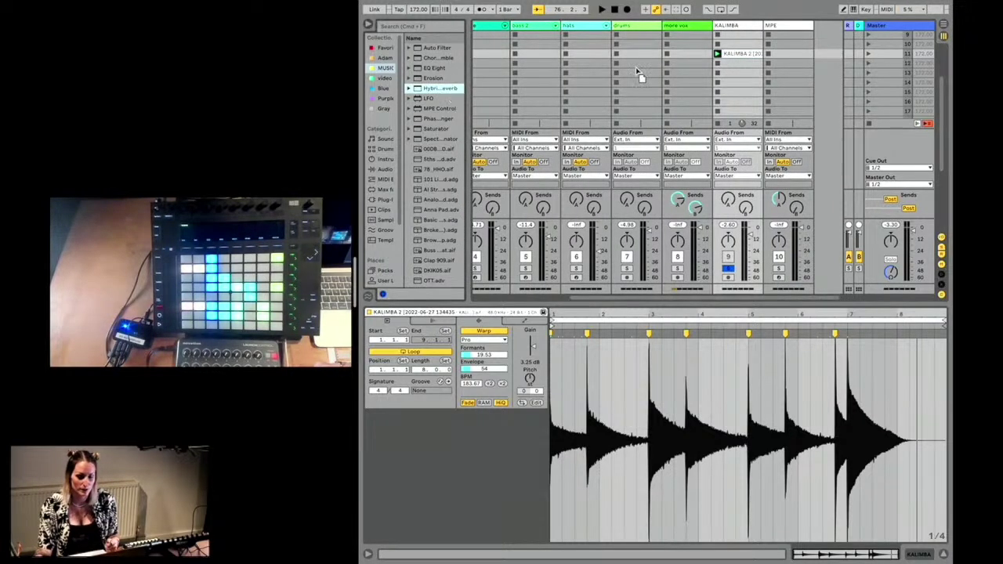
left_click(728, 30)
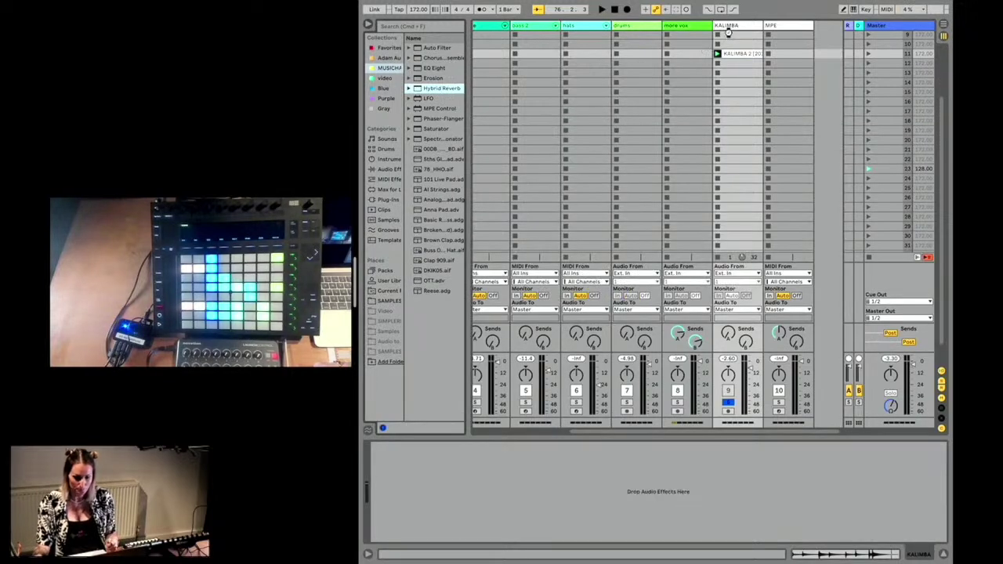
key("Return")
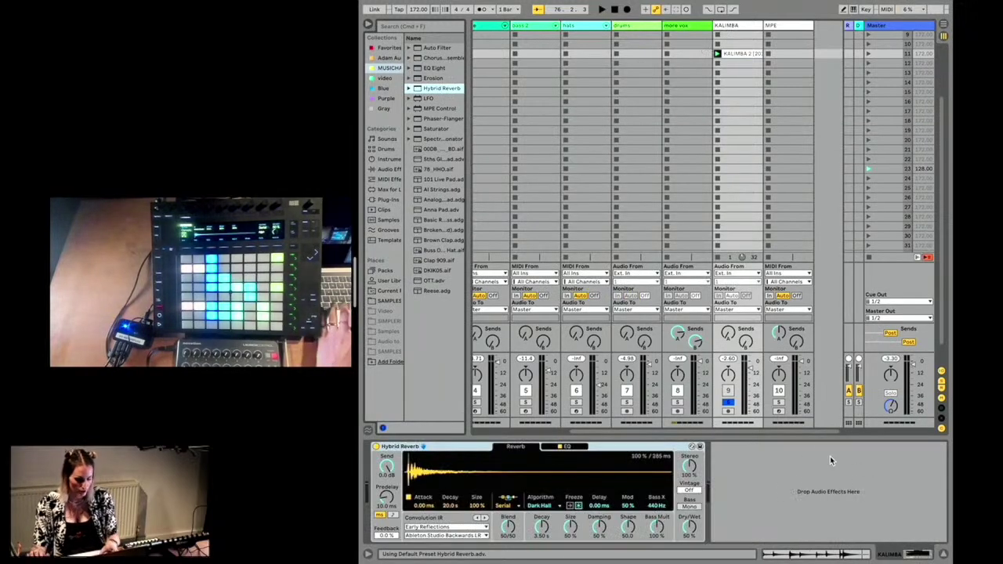
Step: Set the interface's Zoom Display to 125% in the preferences
key("super+comma")
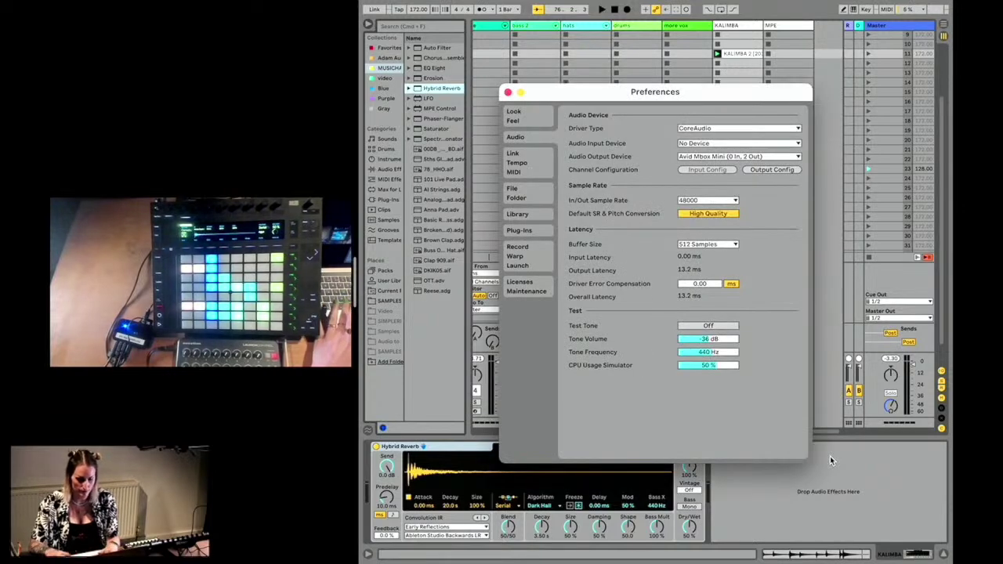
left_click(540, 123)
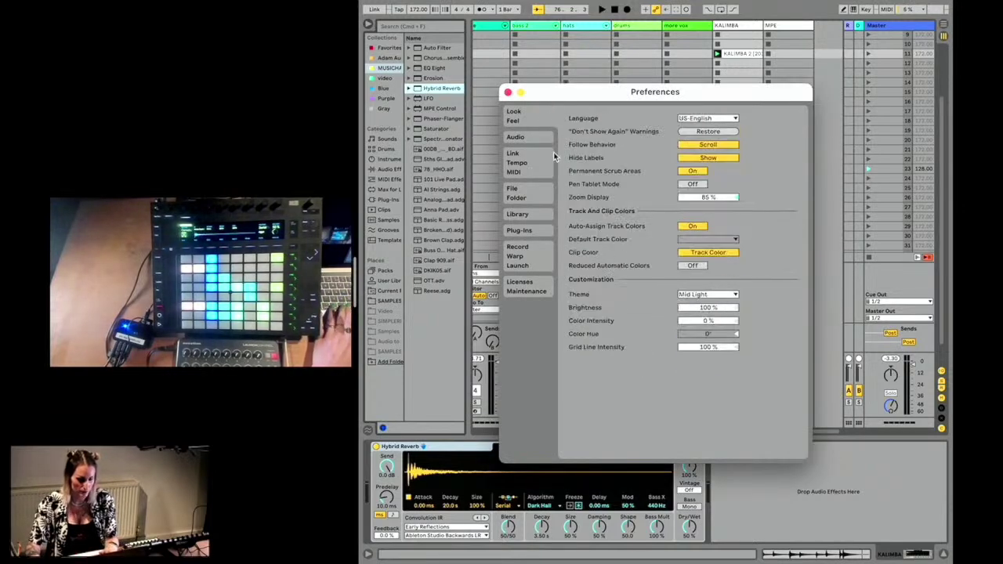
left_click_drag(704, 199, 704, 149)
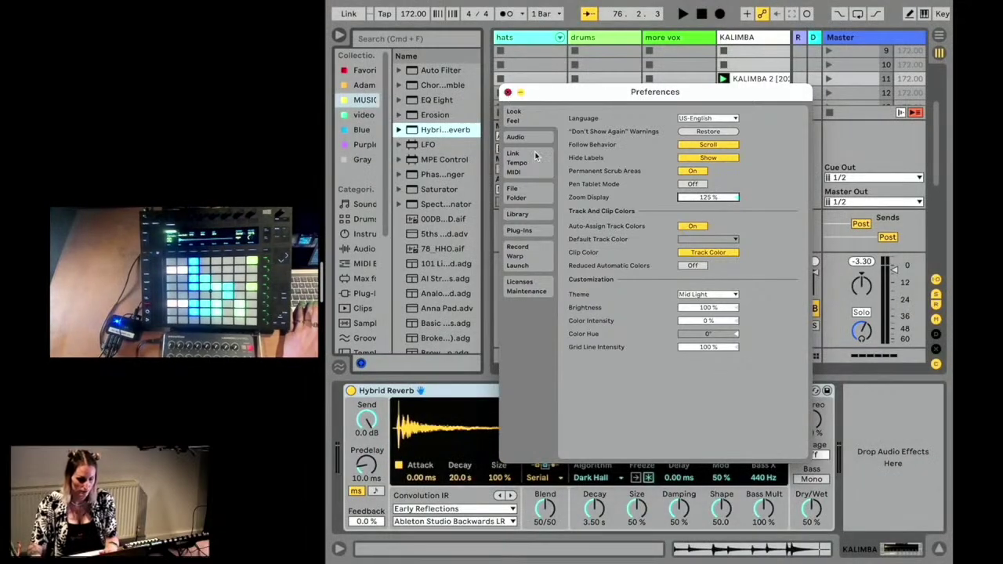
key("Escape")
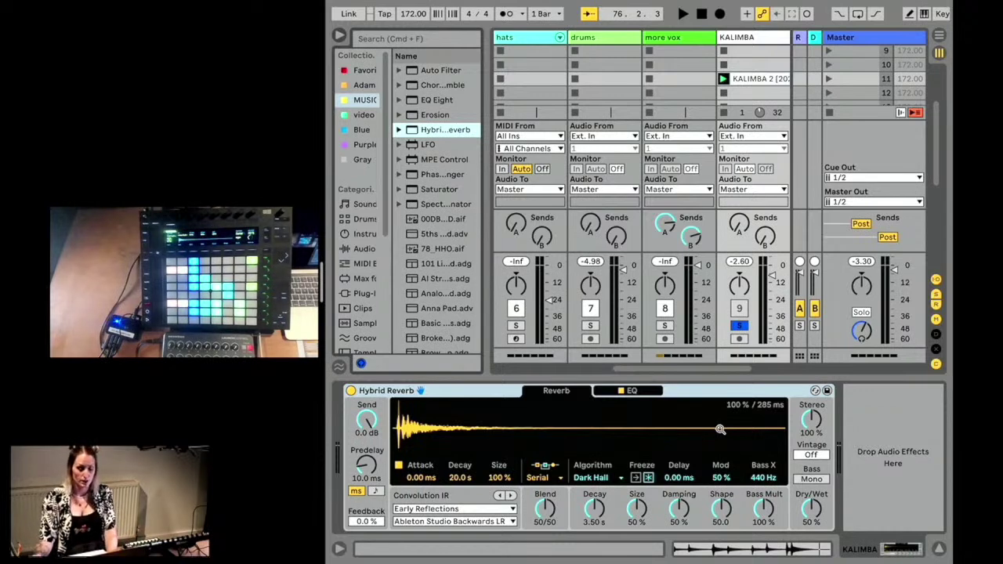
Step: Set Hybrid Reverb's convolution IR to Bubbles LR from the Textures category and raise Dry/Wet to 61%
left_click(553, 478)
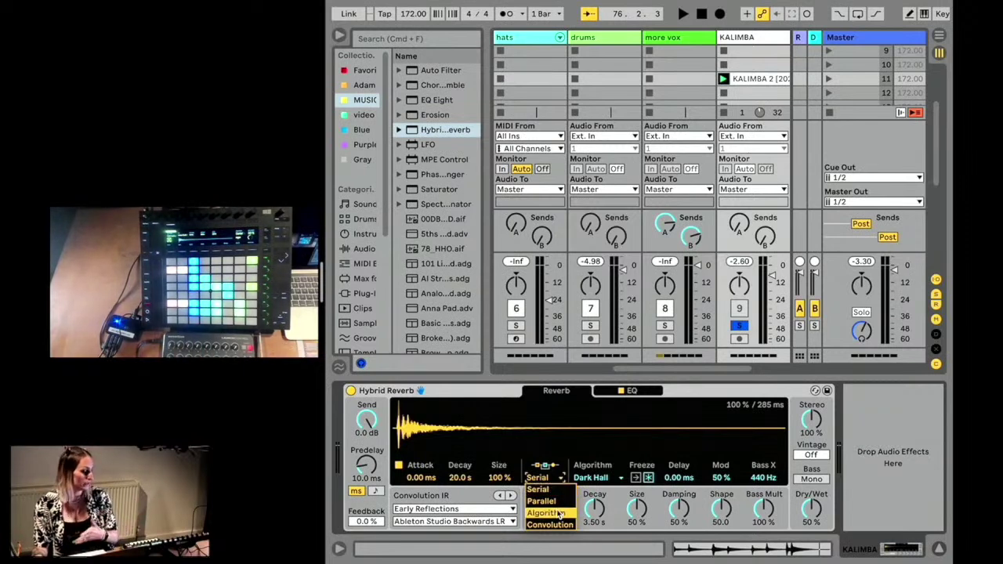
left_click(486, 394)
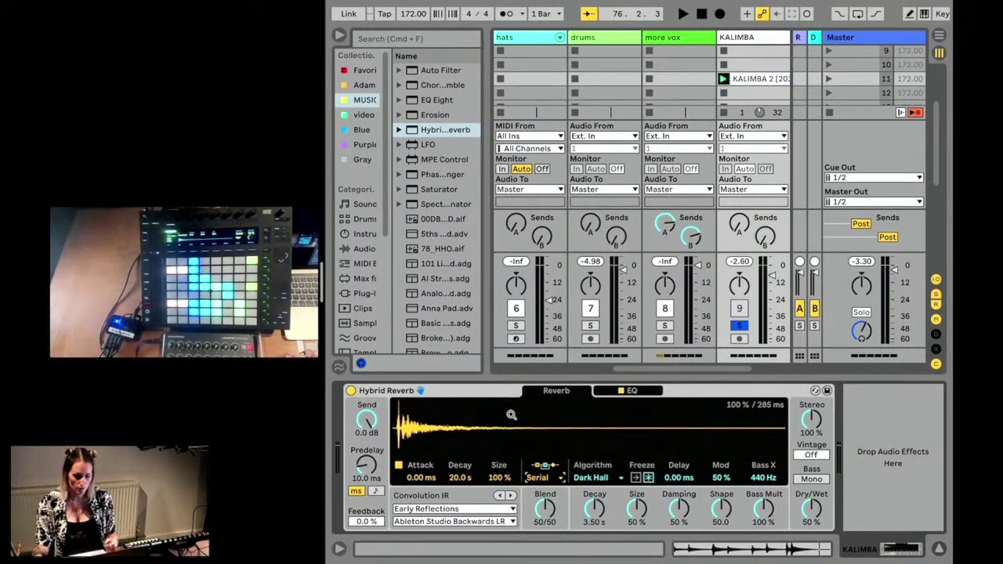
left_click(458, 510)
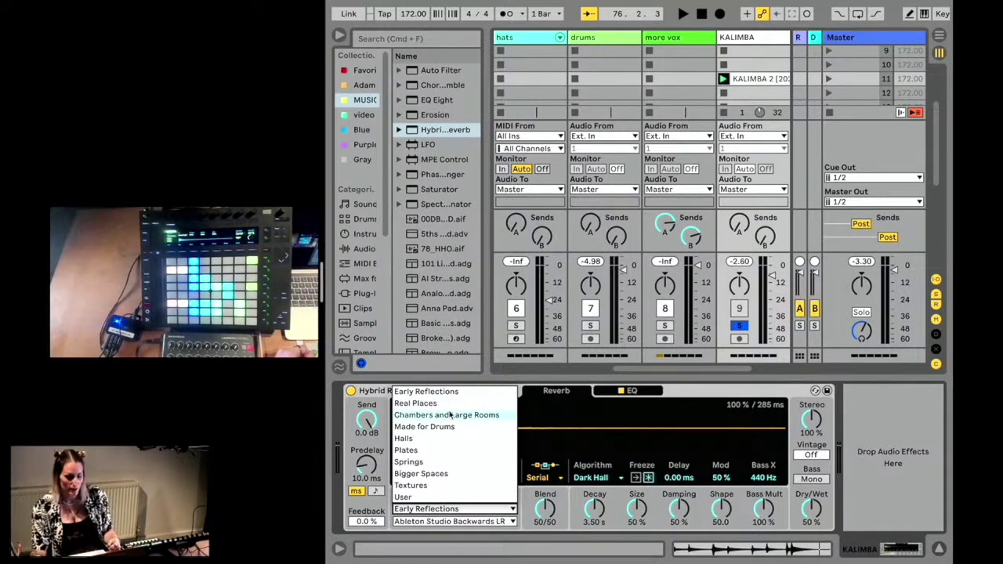
left_click(455, 486)
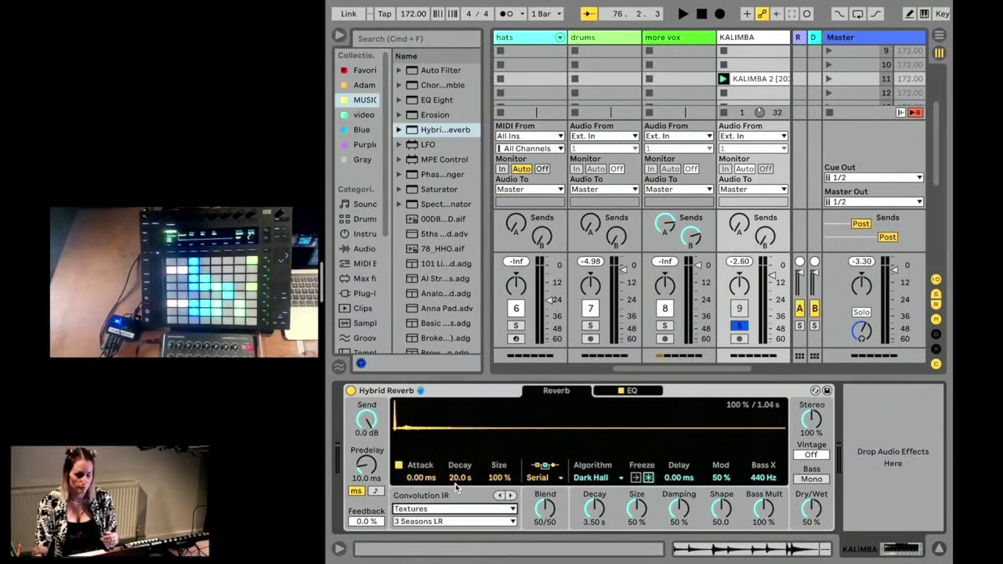
left_click(469, 522)
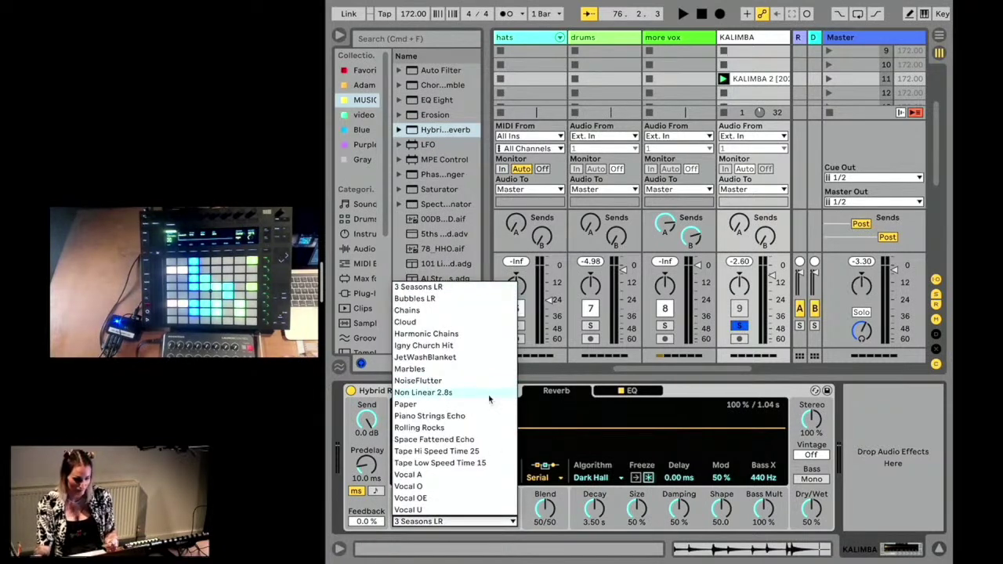
left_click(445, 298)
left_click_drag(812, 509, 812, 500)
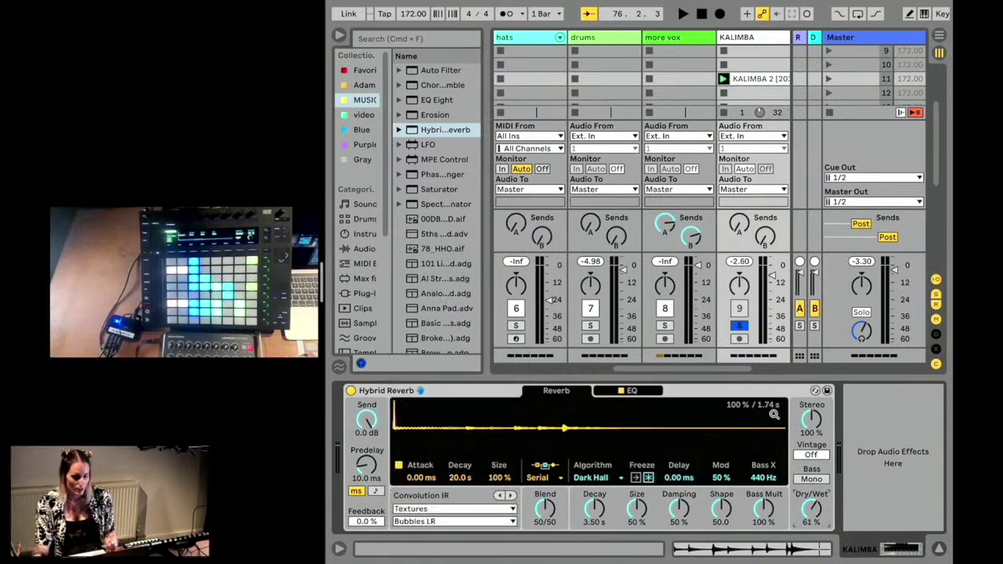
Step: Compare the kalimba playback with Hybrid Reverb bypassed and with it switched back on
left_click(350, 390)
key("space")
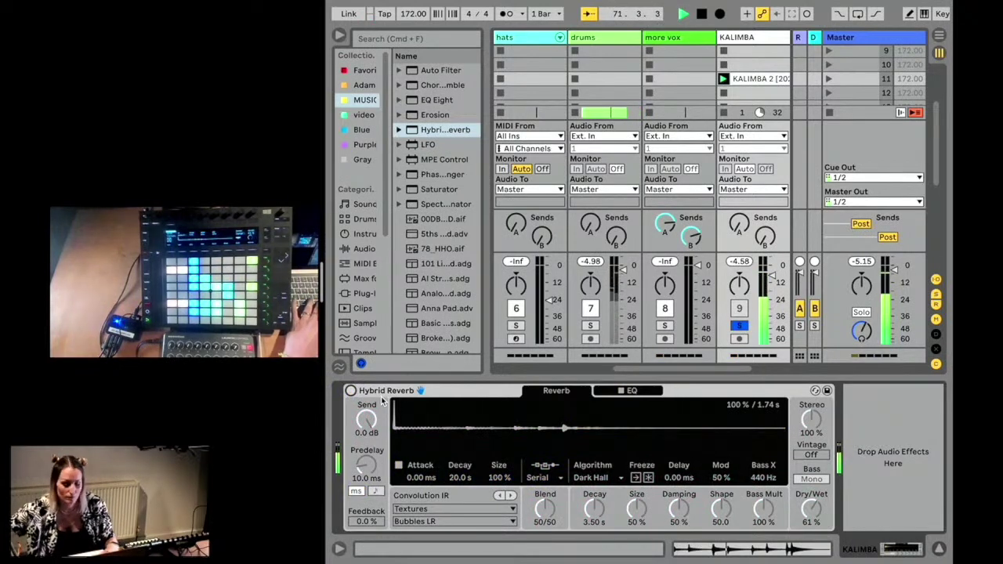
key("space")
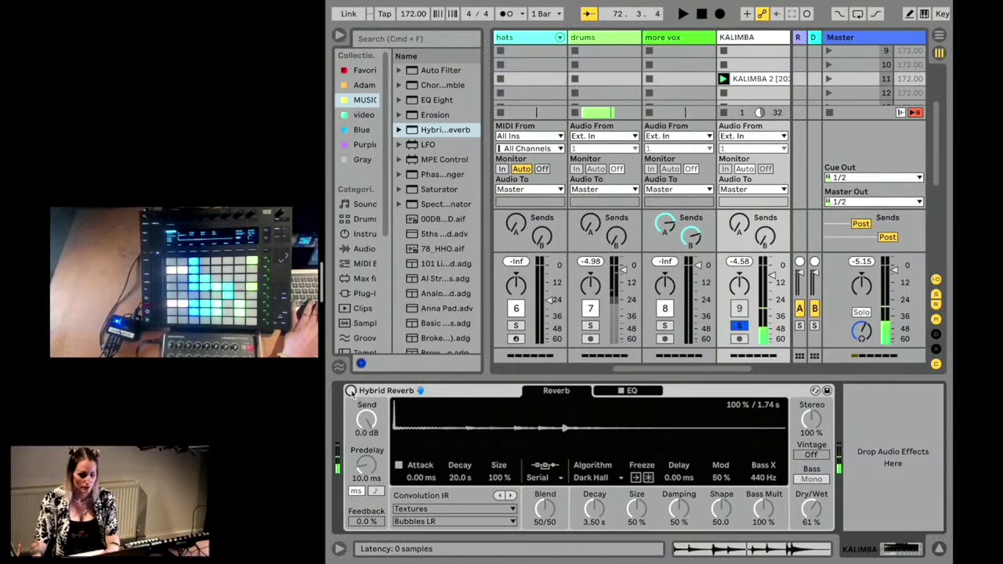
left_click(351, 390)
key("space")
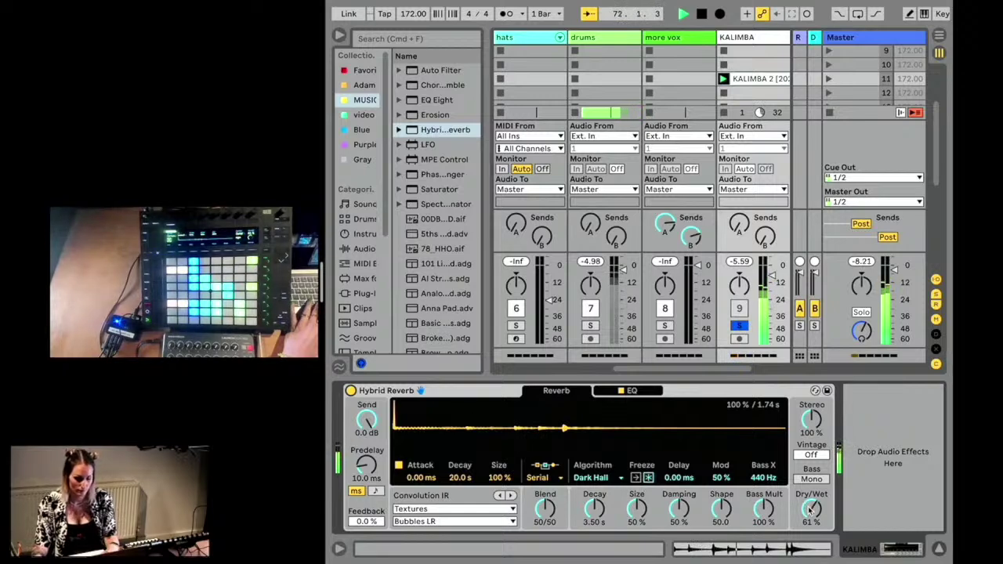
Step: Raise Hybrid Reverb's Dry/Wet to 67% and switch its algorithm to Shimmer with a Pitch of -11.81 st
left_click_drag(811, 510, 812, 503)
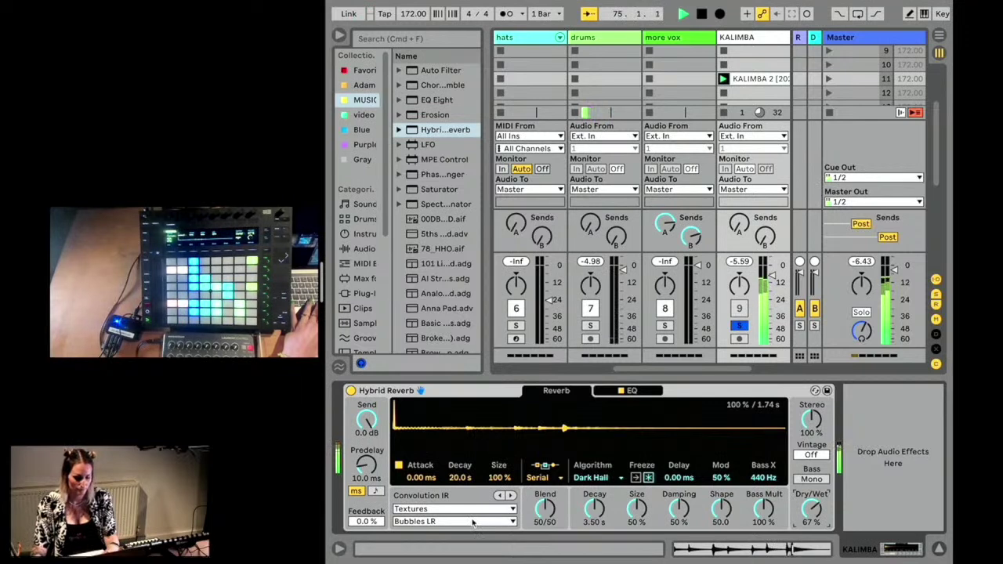
left_click(593, 478)
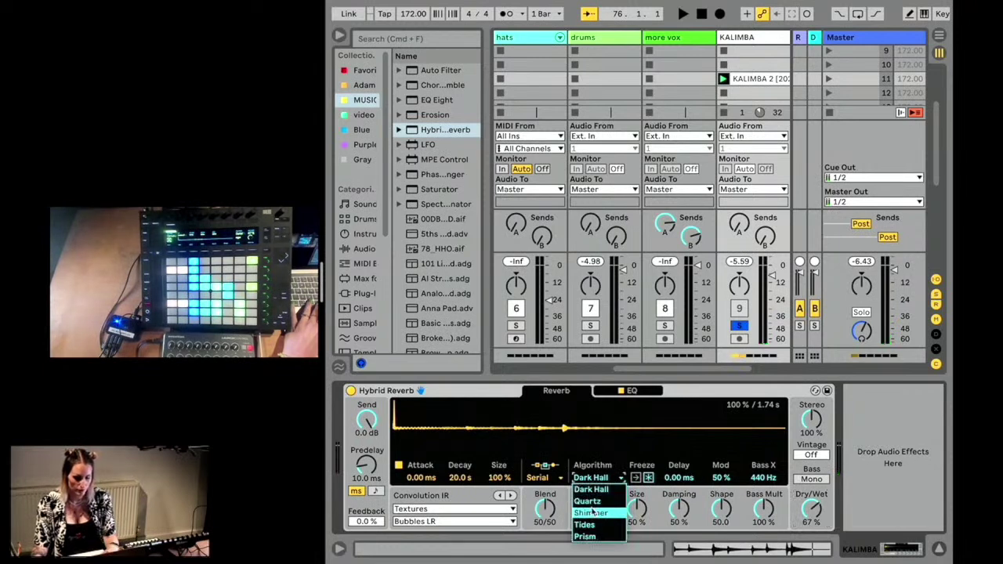
left_click(593, 513)
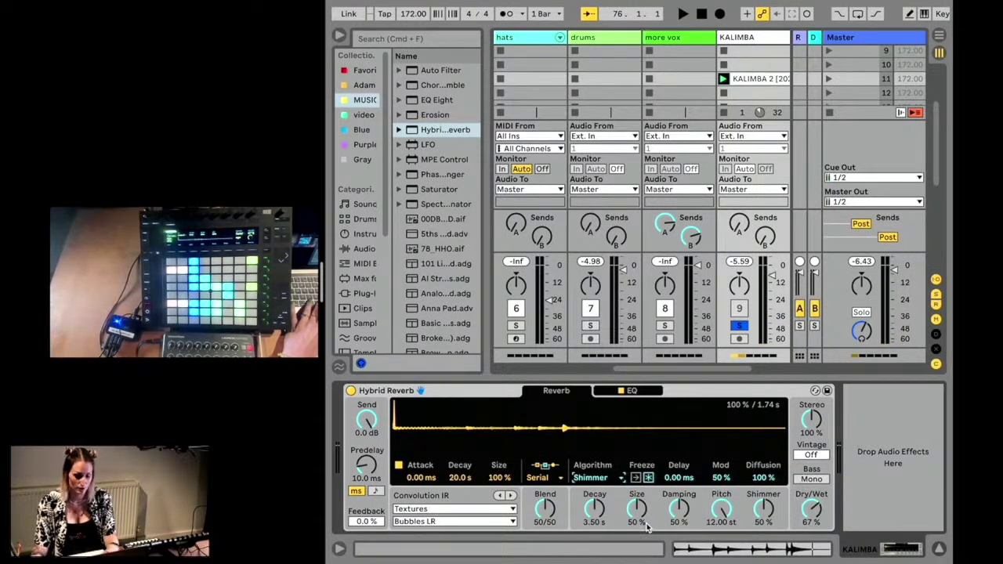
key("space")
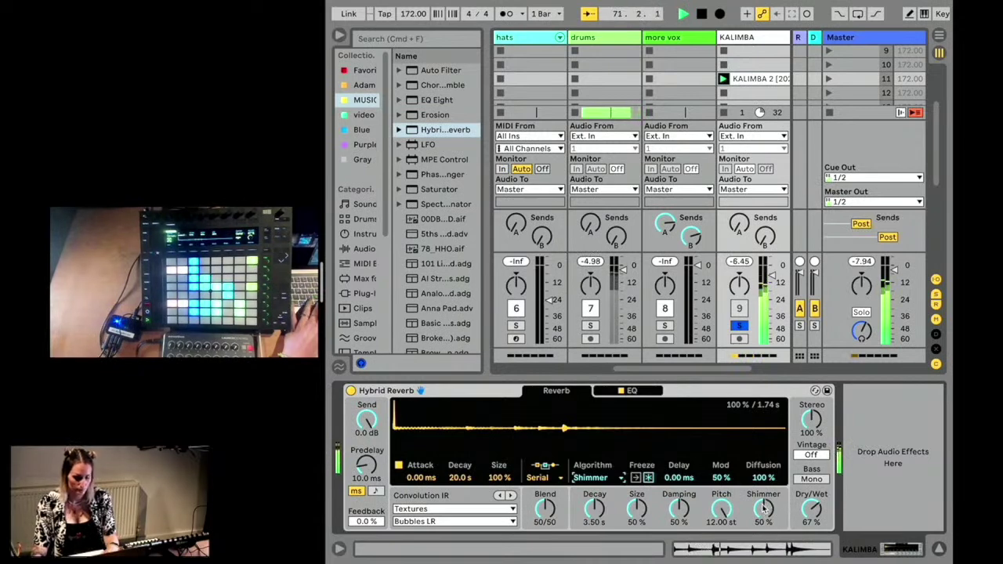
left_click_drag(725, 509, 725, 563)
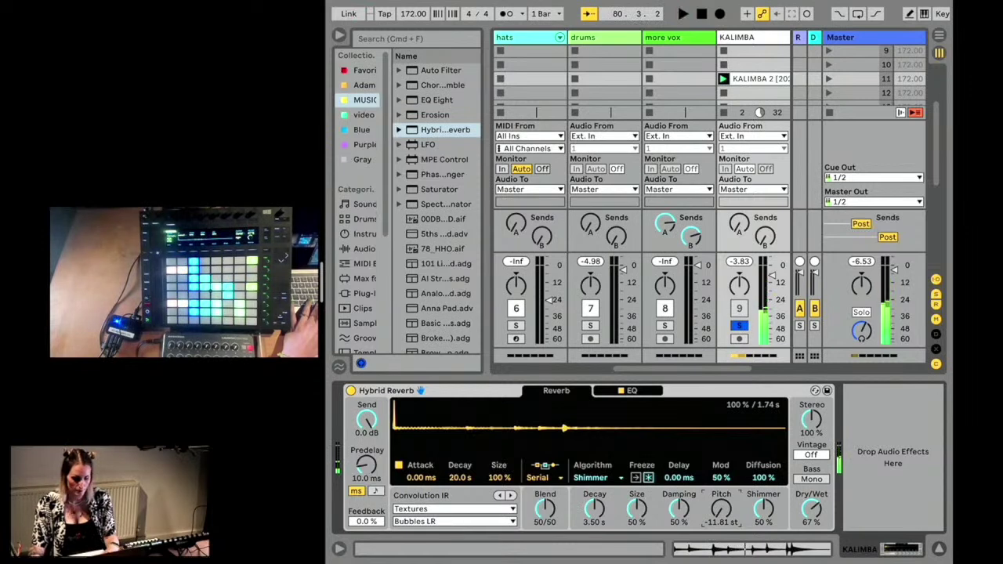
Step: Audition the Chains, Cloud and Marbles convolution IRs on the kalimba, keeping Marbles and raising Dry/Wet to 82%
left_click(451, 521)
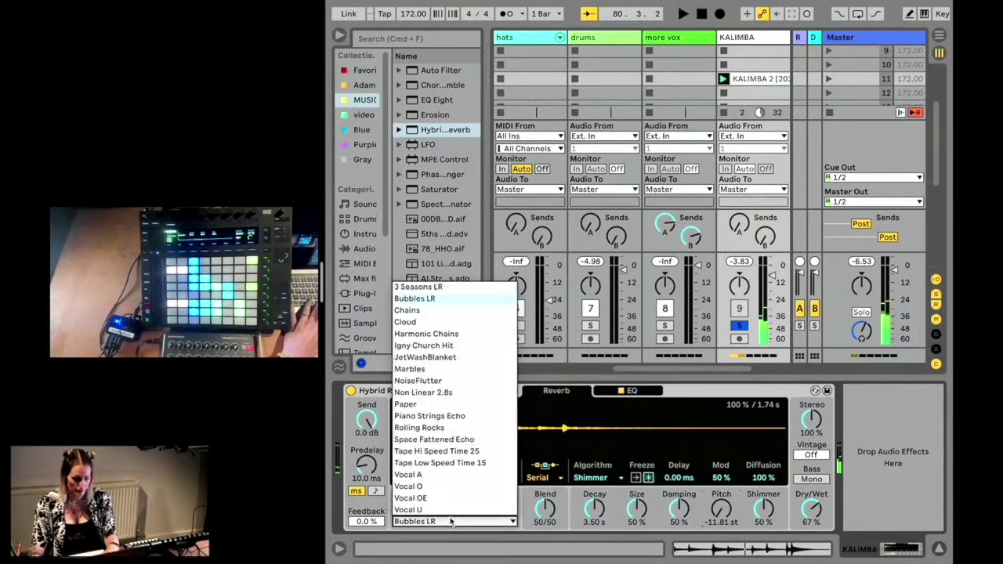
left_click(423, 311)
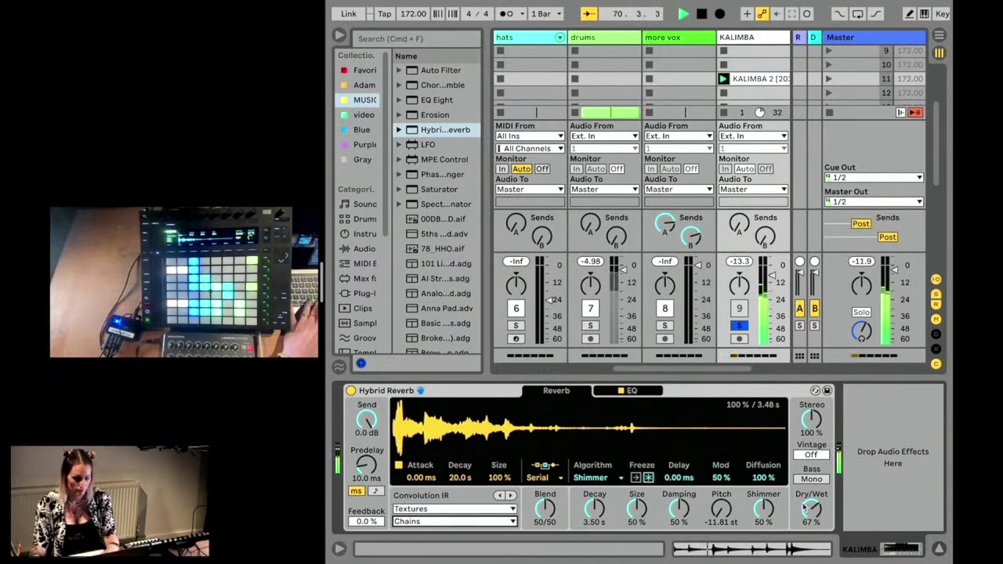
left_click_drag(812, 510, 812, 498)
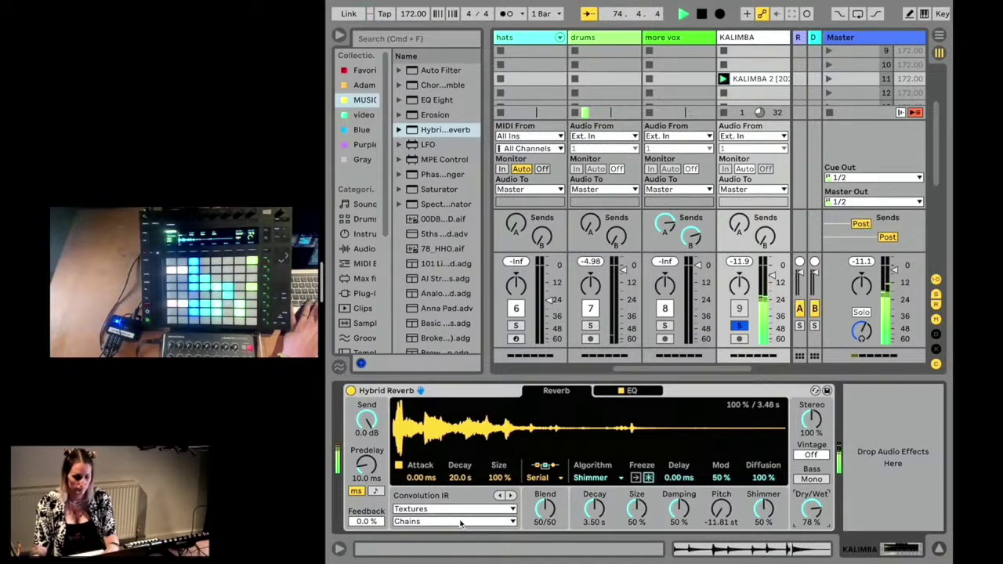
left_click(432, 523)
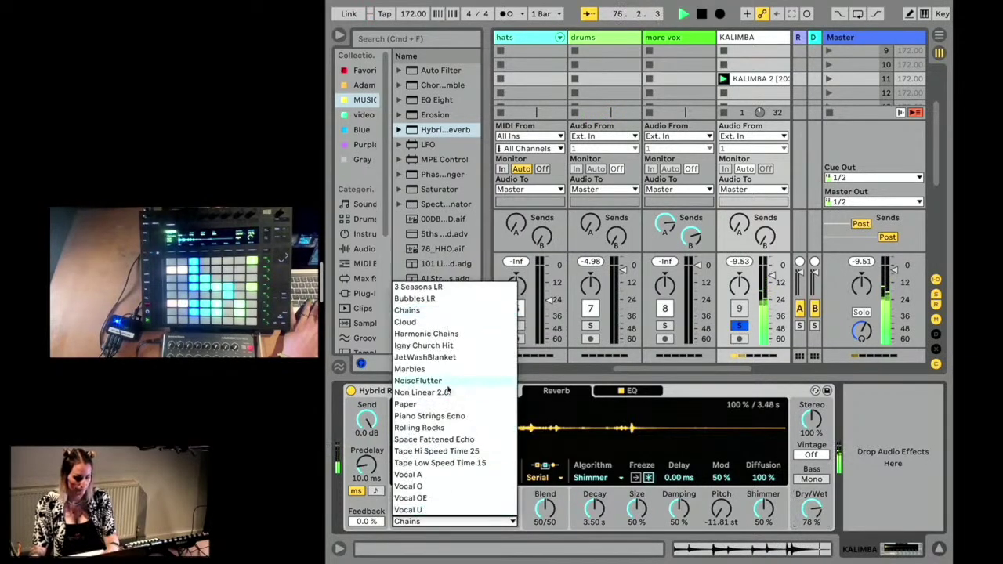
left_click(407, 323)
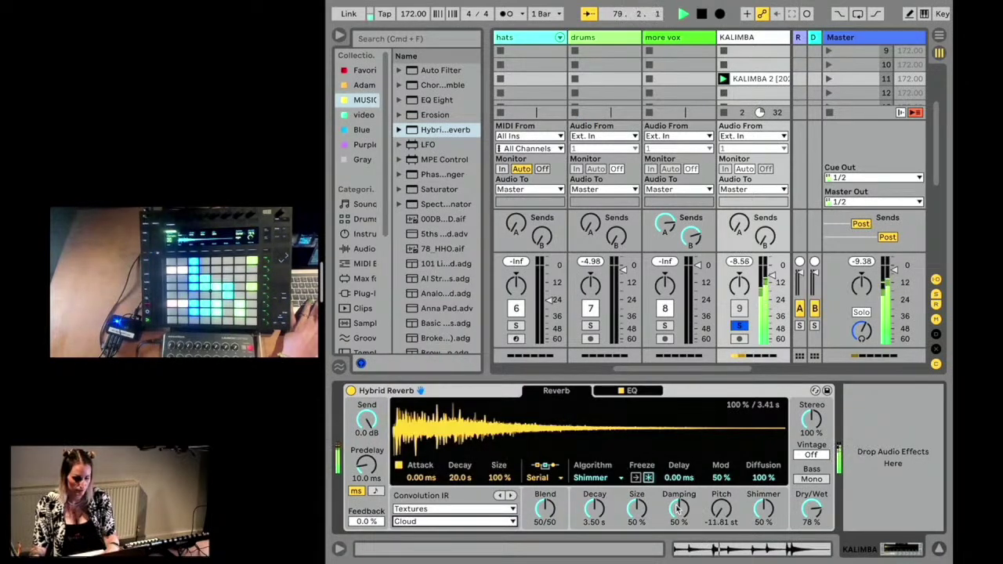
left_click(482, 523)
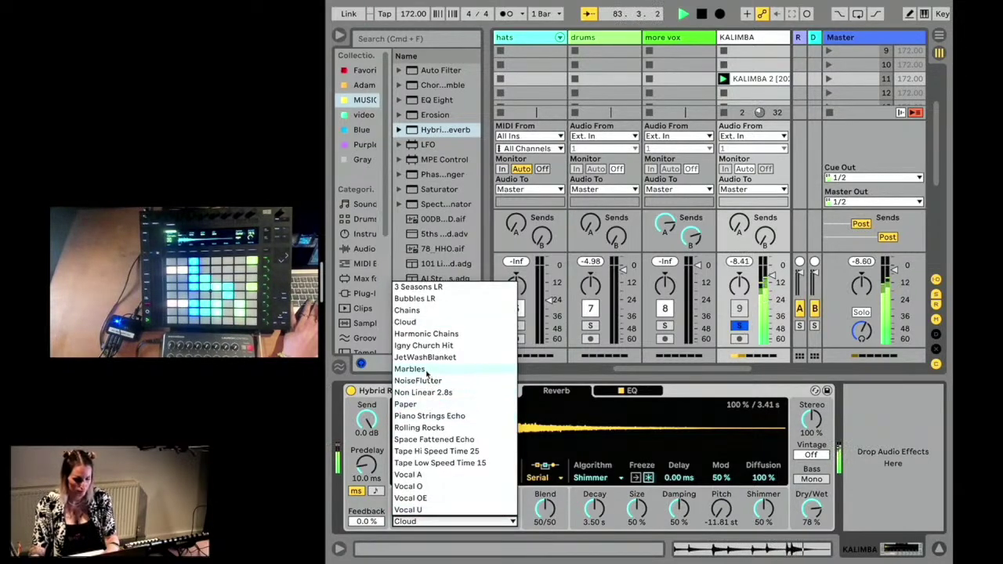
left_click(426, 369)
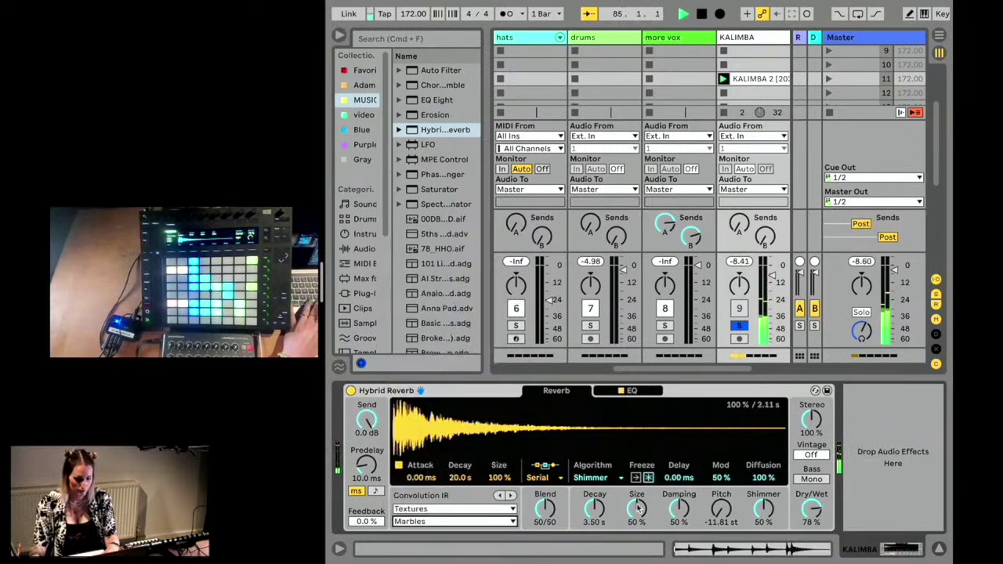
left_click_drag(795, 494, 795, 484)
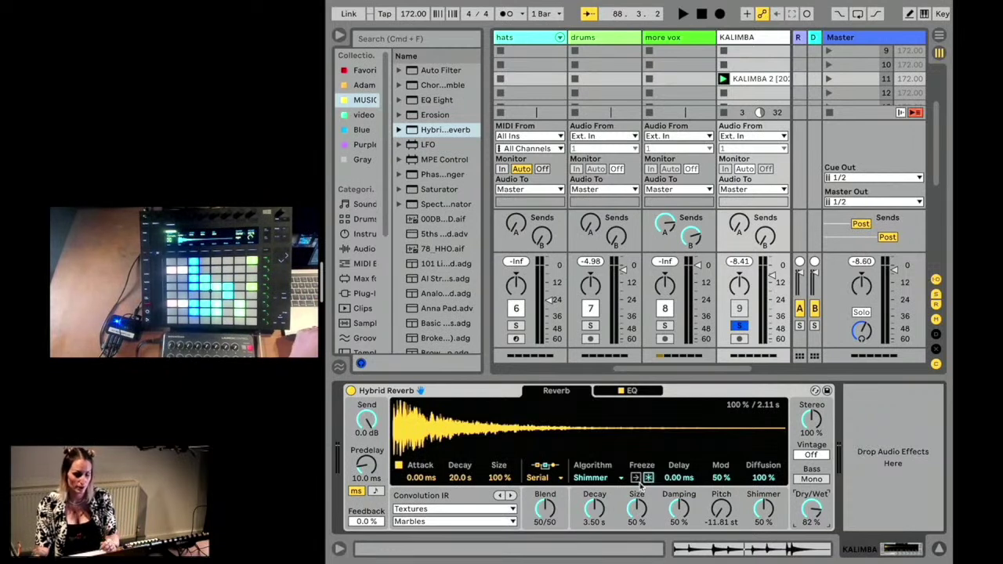
Step: Try Hybrid Reverb's Freeze and Freeze In options during kalimba playback and switch both off again
scroll(733, 369, "right", 3)
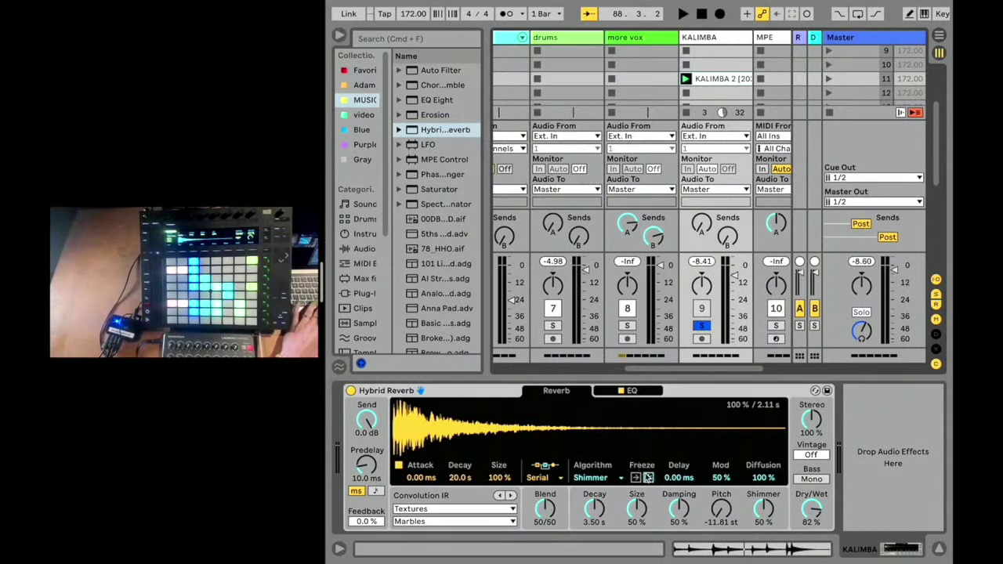
key("space")
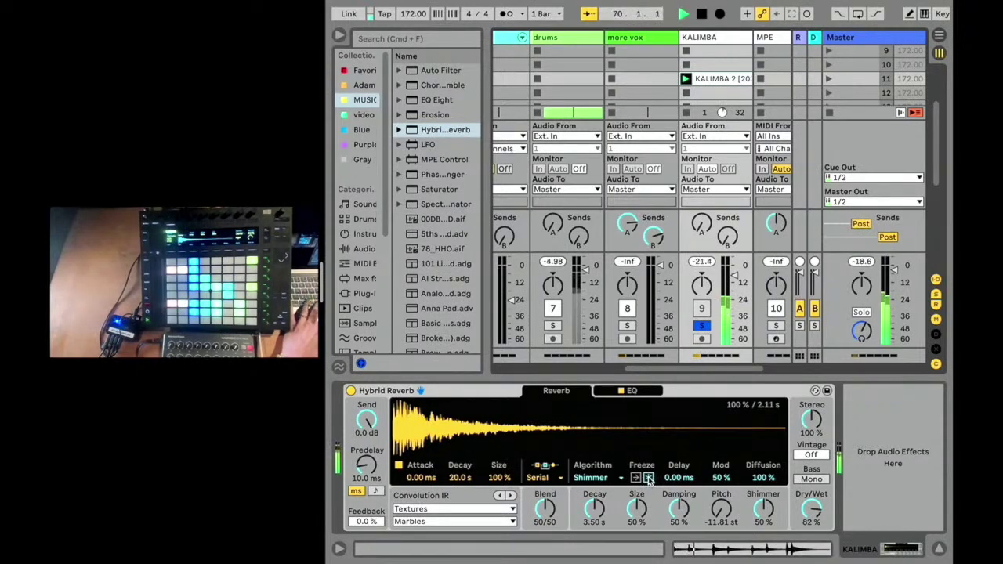
left_click(649, 478)
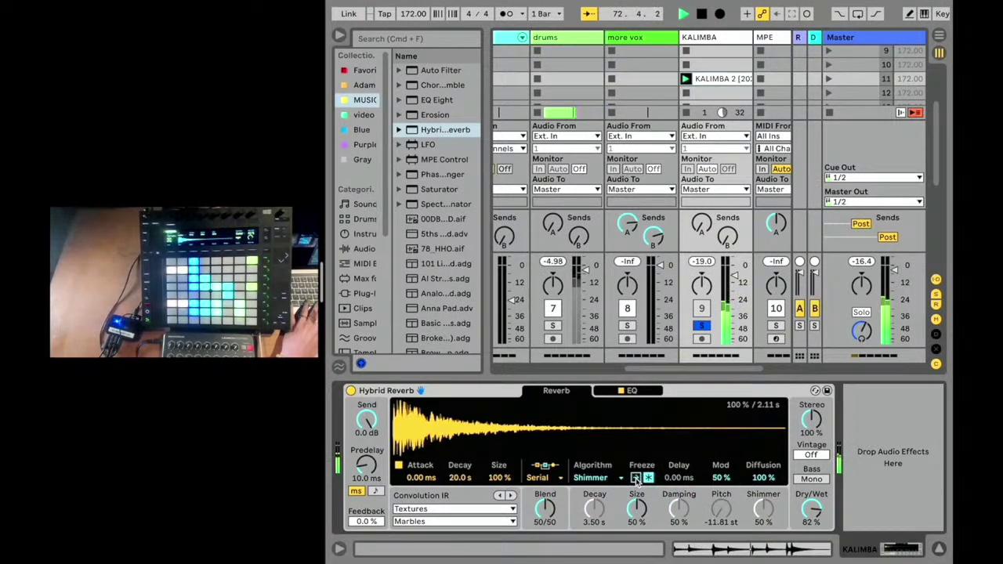
left_click(637, 479)
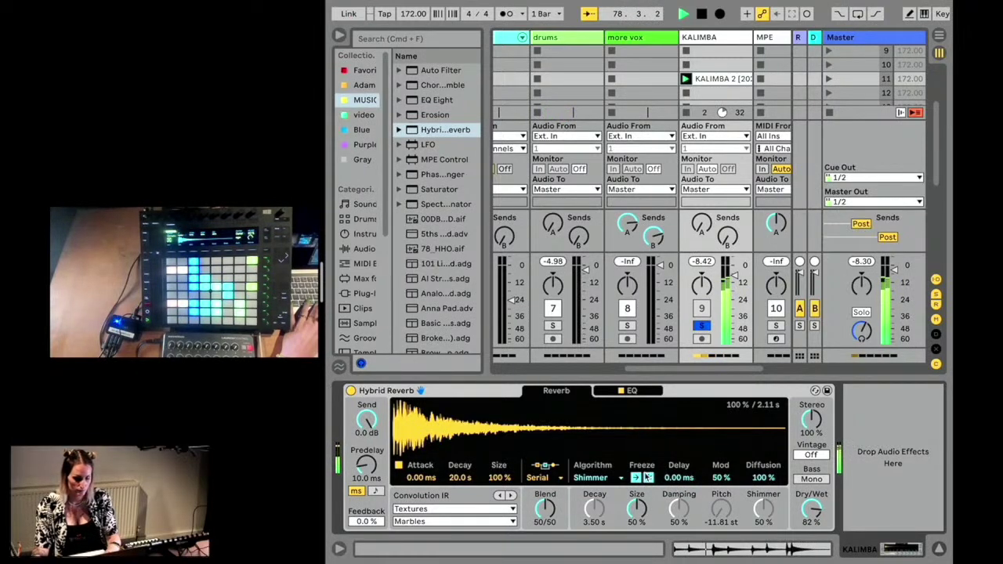
left_click(647, 478)
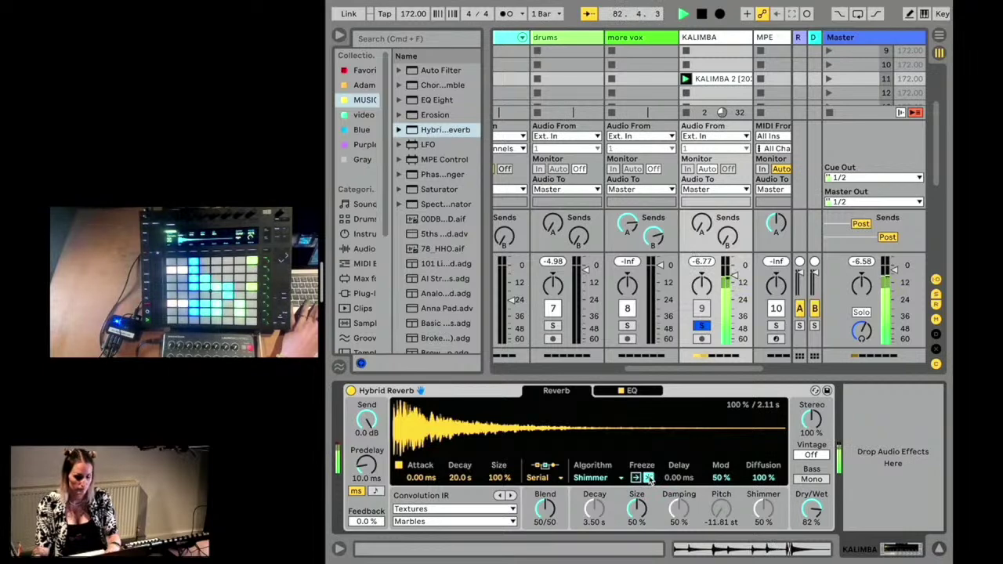
left_click(647, 478)
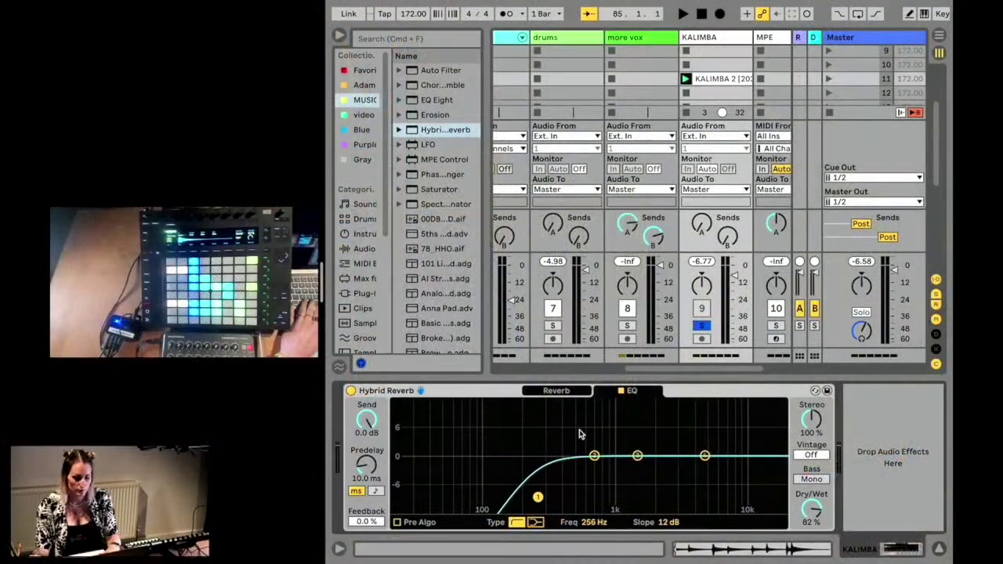
Step: Return from Hybrid Reverb's EQ display to its reverb display and set Vintage to Old during playback
left_click(557, 396)
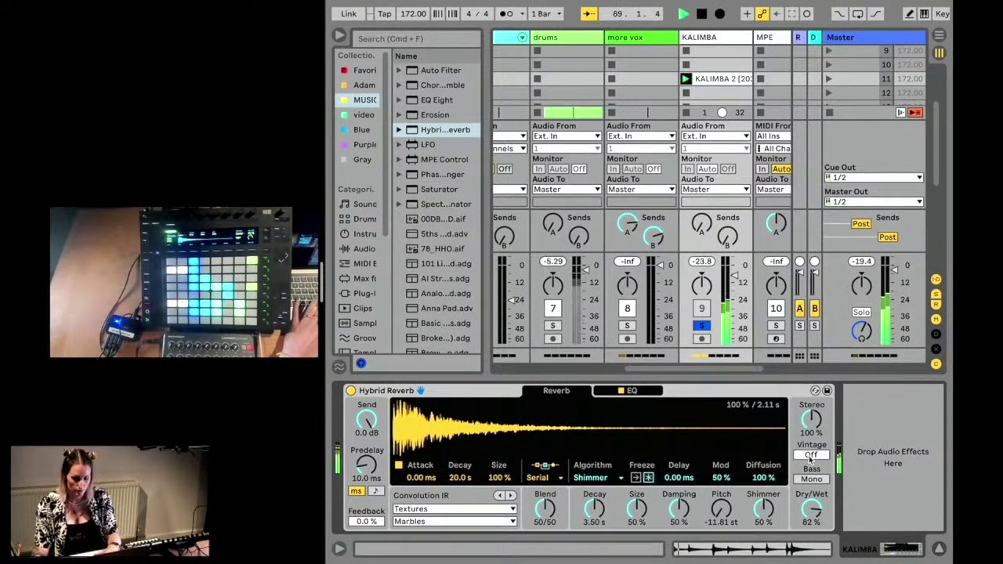
left_click(809, 457)
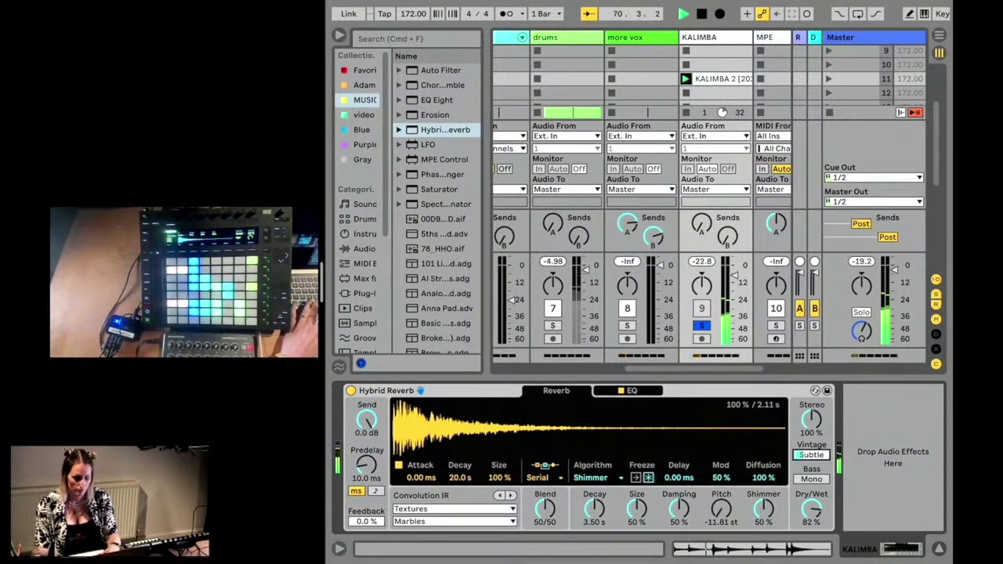
left_click(809, 456)
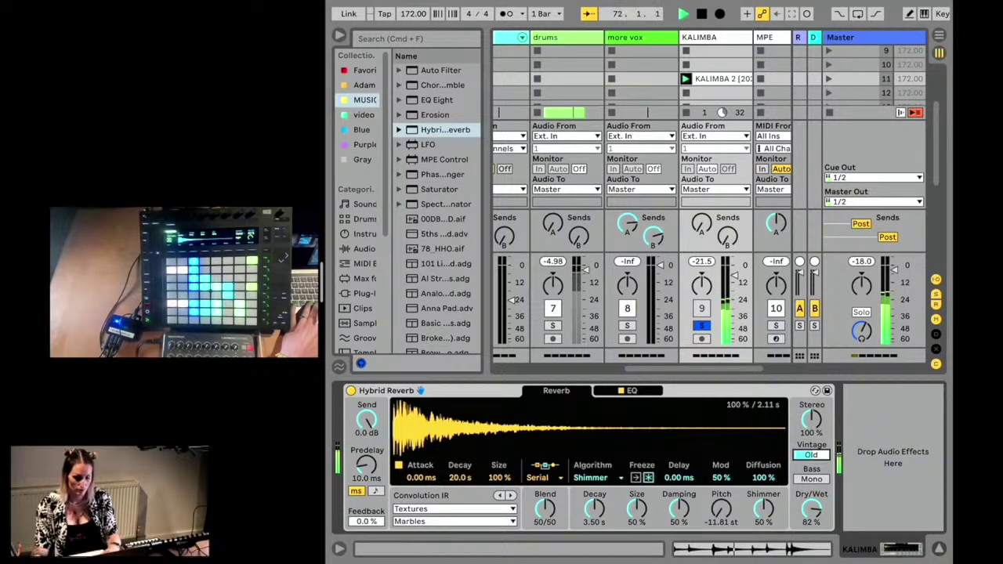
Step: Set Hybrid Reverb's Vintage to Extreme, raise Dry/Wet to 84% and stop playback
left_click(811, 455)
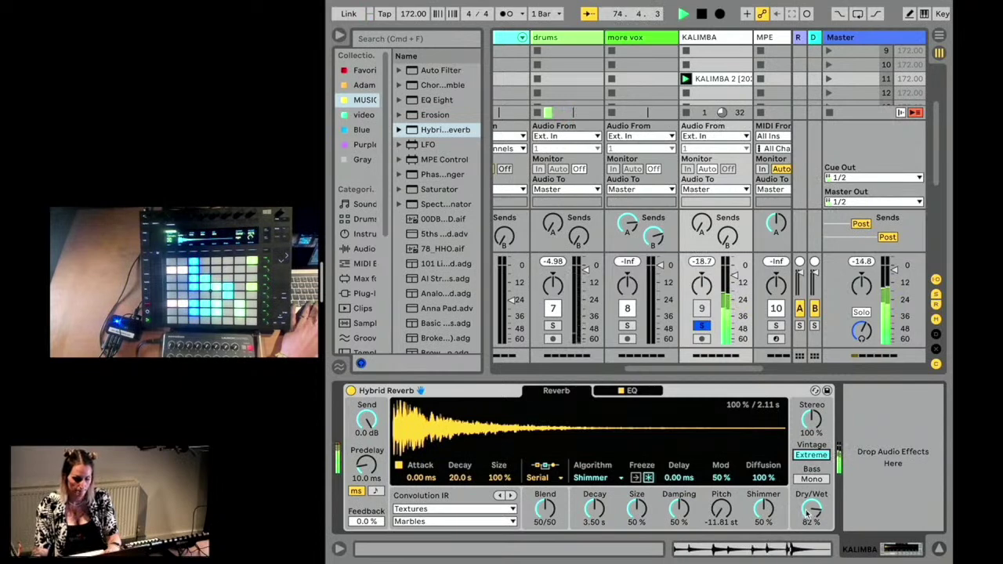
left_click_drag(811, 511, 811, 508)
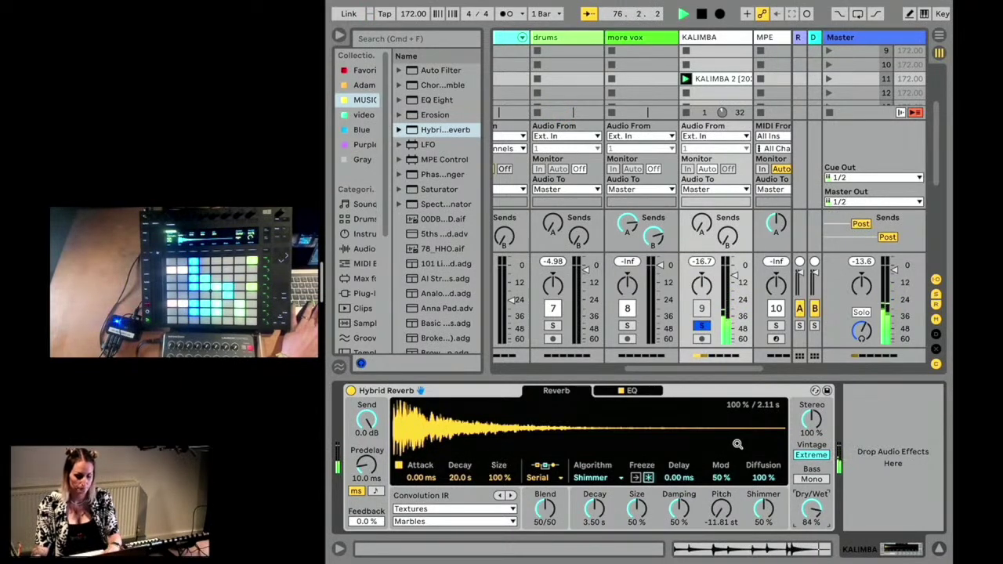
key("space")
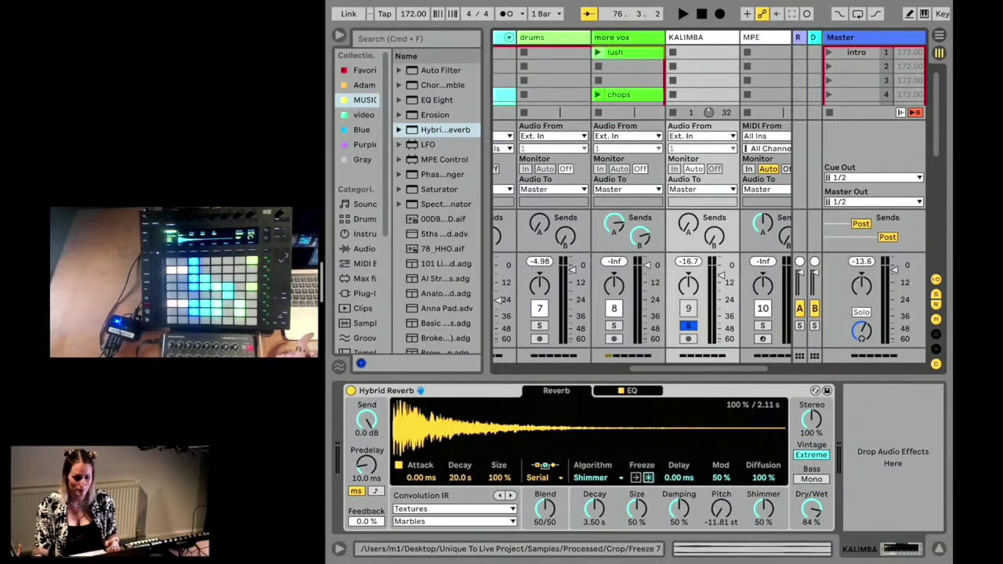
Step: Load the Freeze 7-Audio sample as Hybrid Reverb's convolution IR, then audition the lush clip on the soloed more vox track
left_click_drag(539, 443, 539, 443)
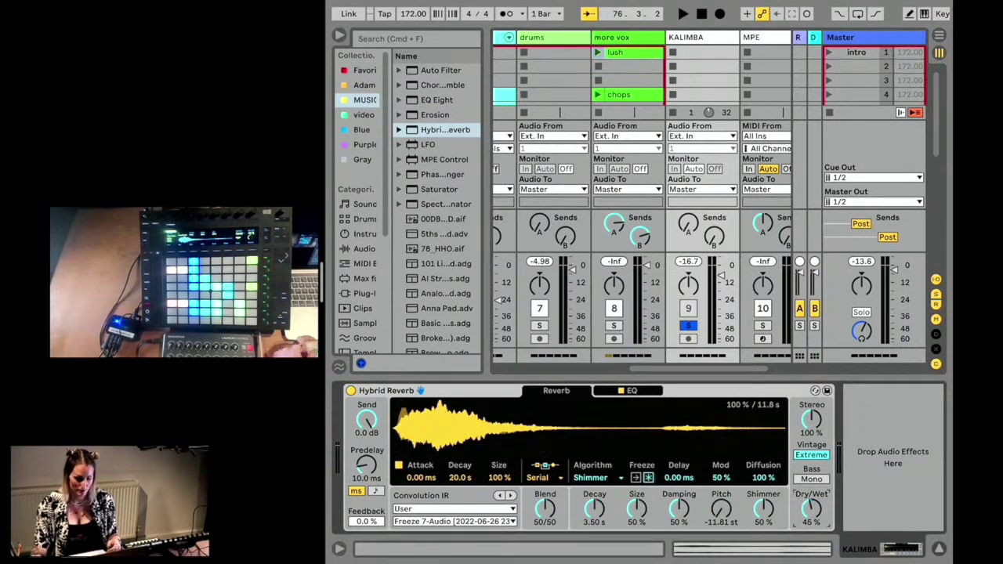
left_click(614, 325)
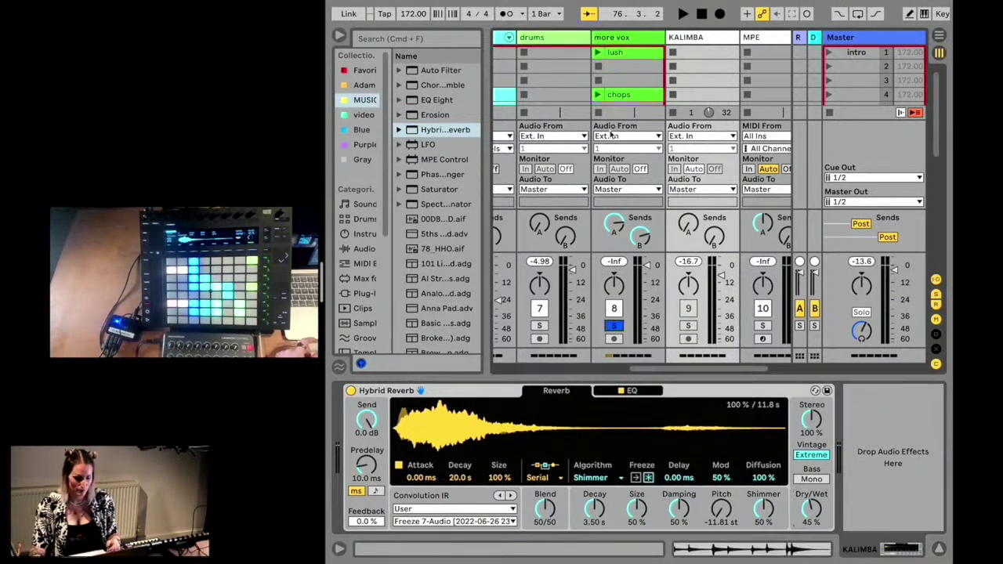
left_click(598, 52)
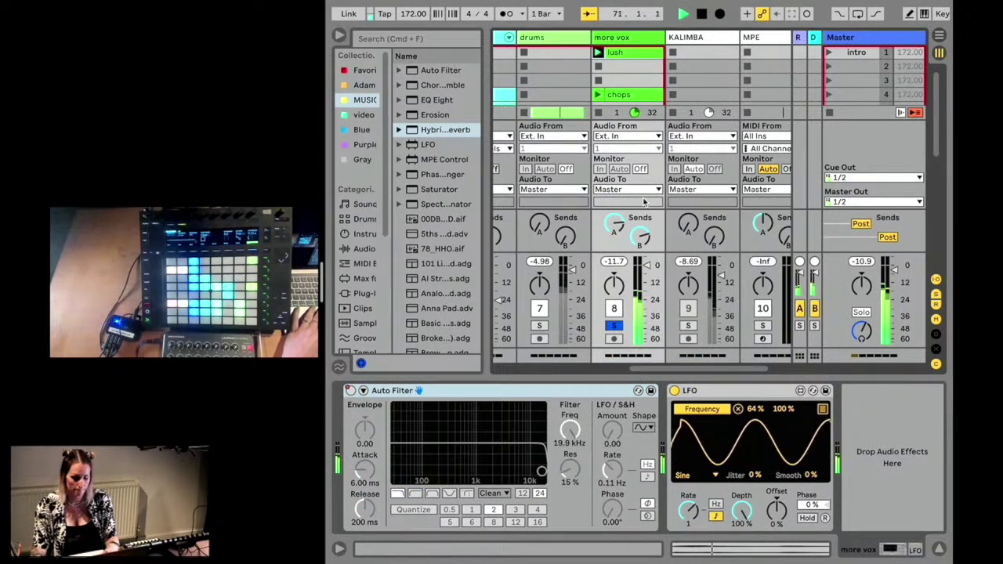
left_click_drag(690, 269, 689, 250)
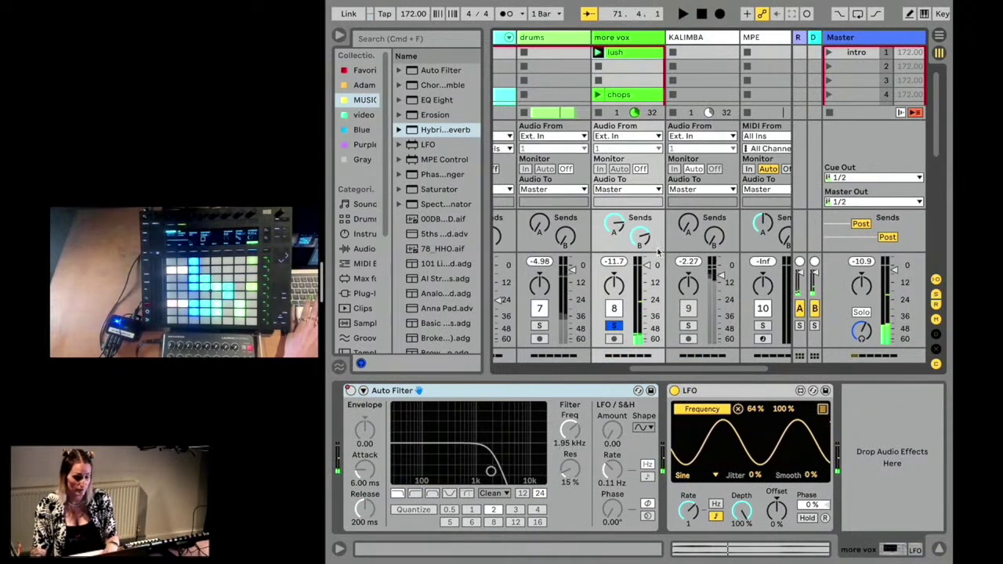
Step: Solo the KALIMBA track, lower Hybrid Reverb's Dry/Wet to 40% and play the kalimba through the custom IR
scroll(692, 314, "right", 1)
left_click(694, 340)
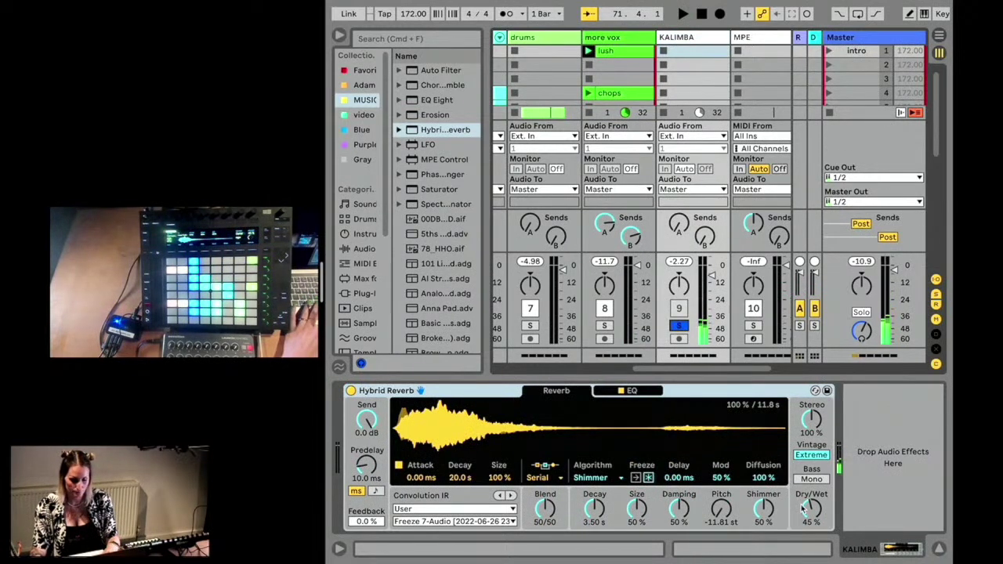
left_click_drag(811, 511, 812, 515)
key("space")
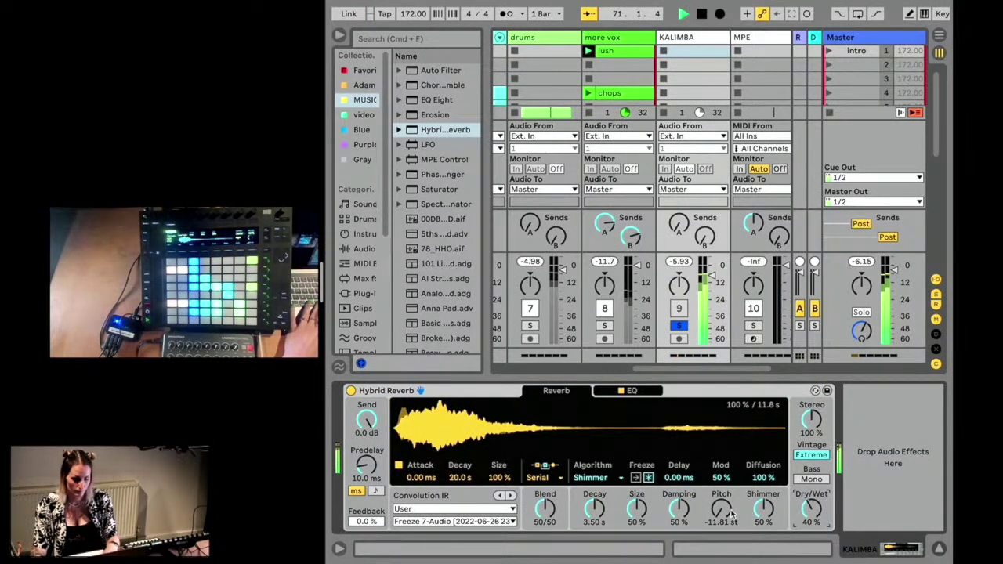
key("space")
key("space")
Step: Turn Hybrid Reverb's Vintage off, set Pitch to -3.43 st and Dry/Wet to 27%, and unsolo the KALIMBA track
left_click_drag(812, 506, 811, 514)
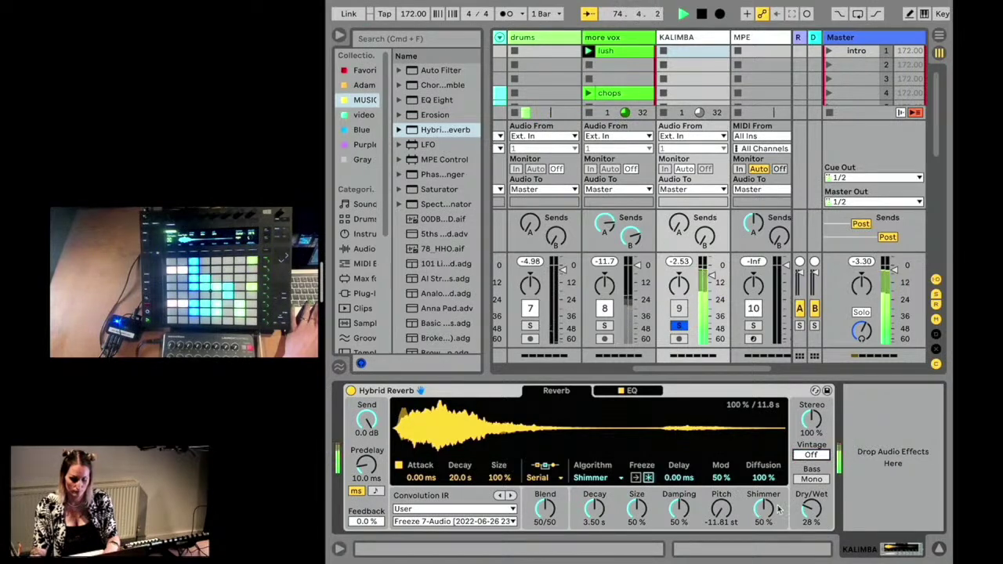
left_click_drag(809, 511, 809, 507)
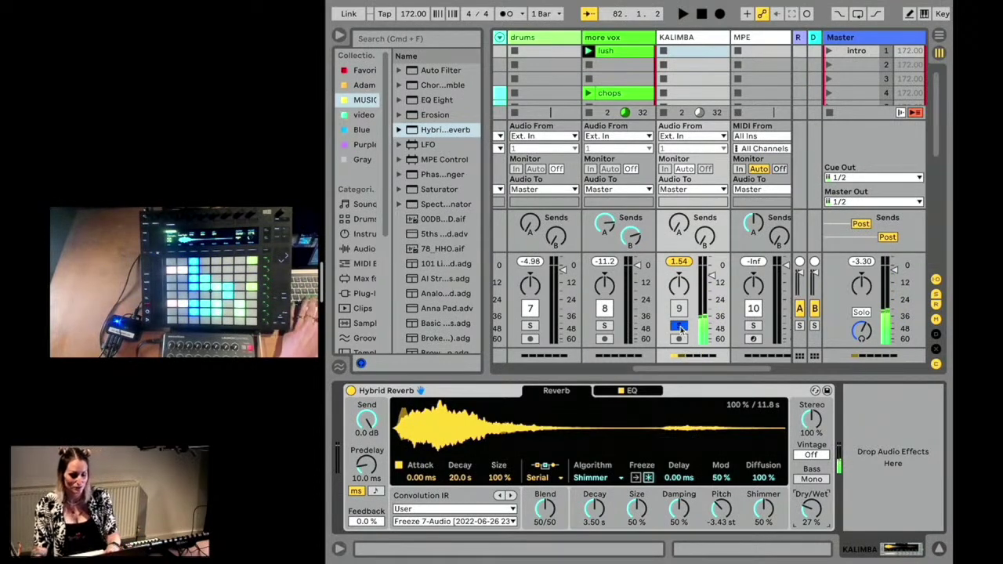
left_click(682, 325)
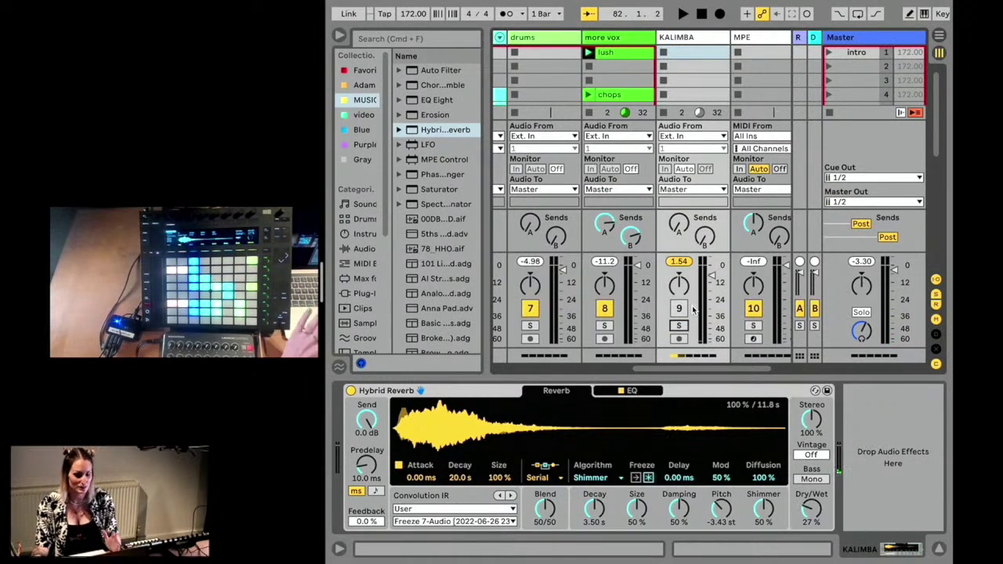
Step: Search the browser for "spectr" and load Spectral Resonator onto the lead track
scroll(642, 314, "left", 3)
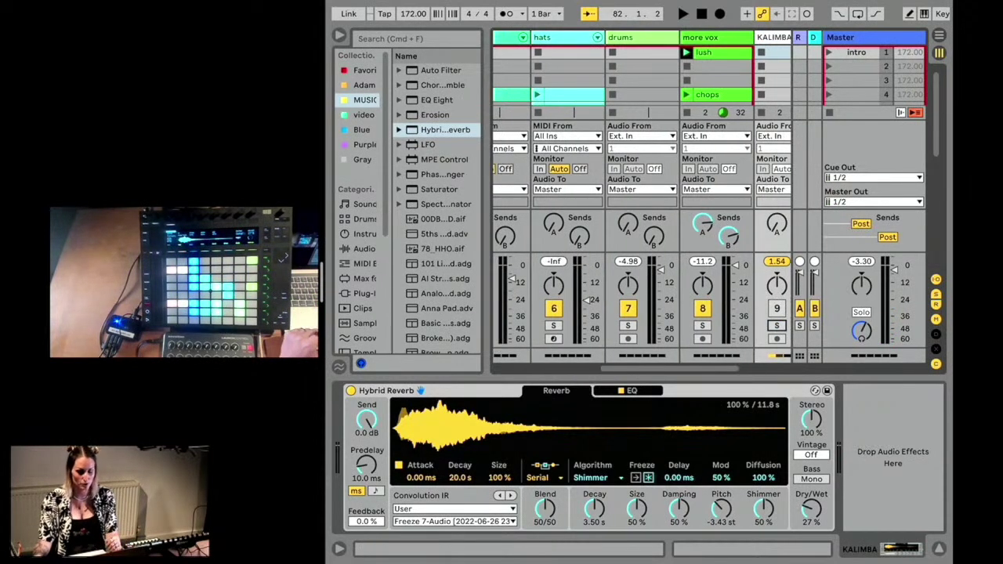
scroll(672, 301, "left", 5)
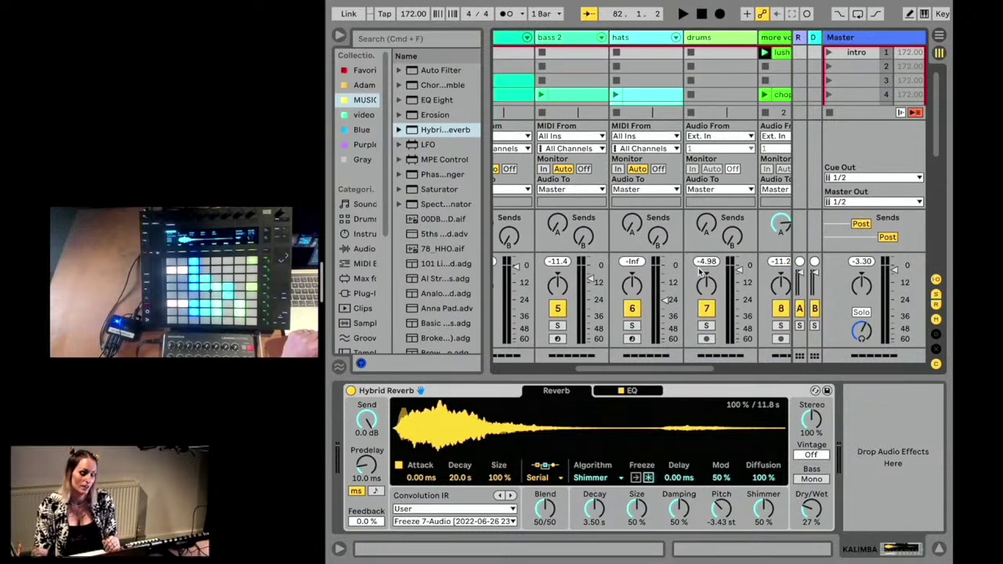
scroll(695, 269, "left", 1)
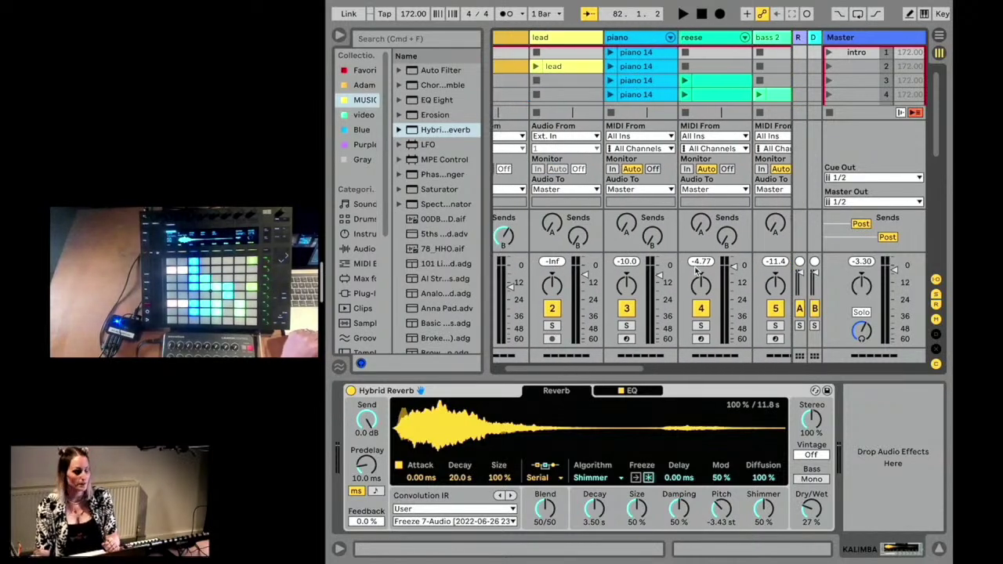
scroll(693, 174, "right", 4)
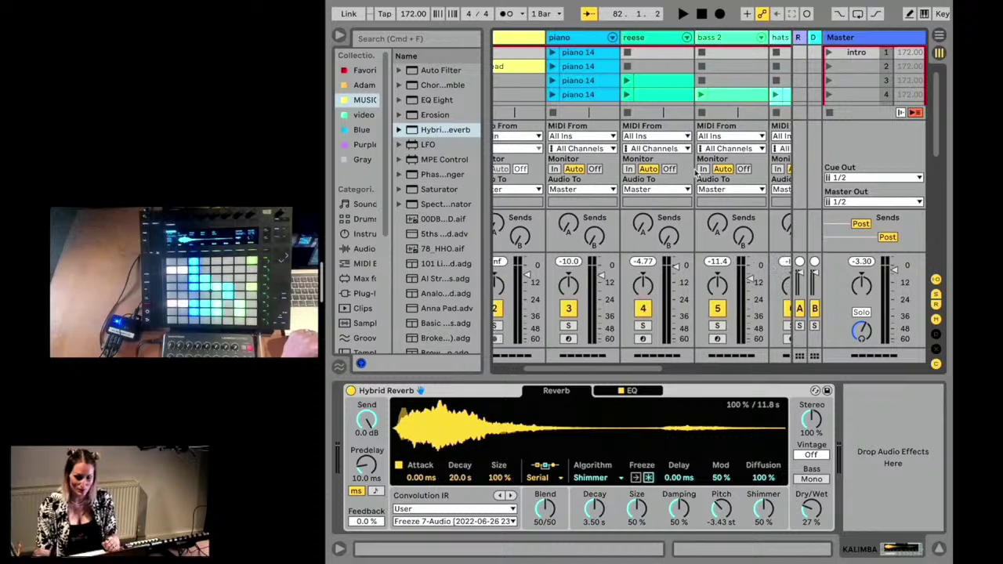
scroll(694, 174, "left", 3)
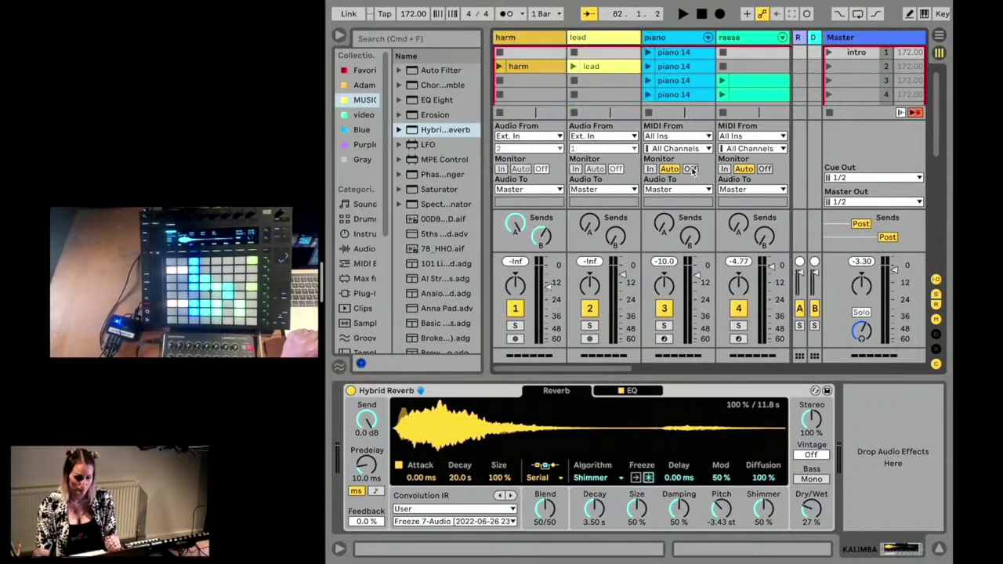
left_click(458, 40)
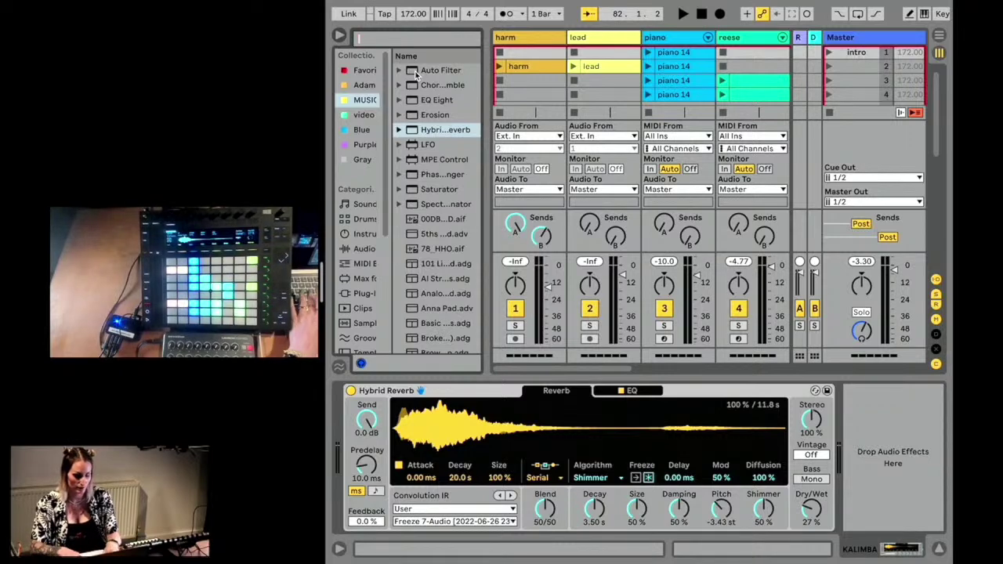
type("spectr")
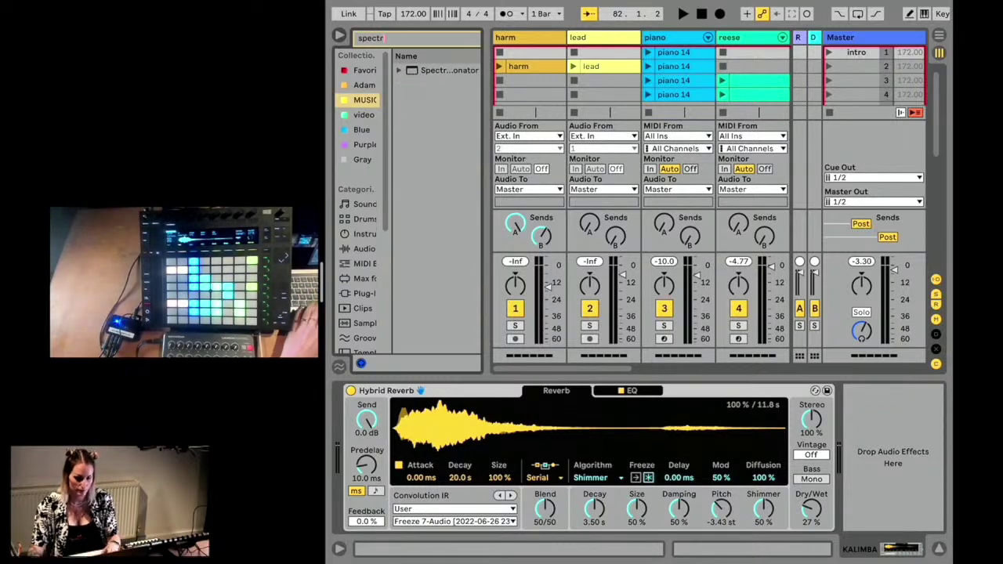
scroll(567, 81, "right", 2)
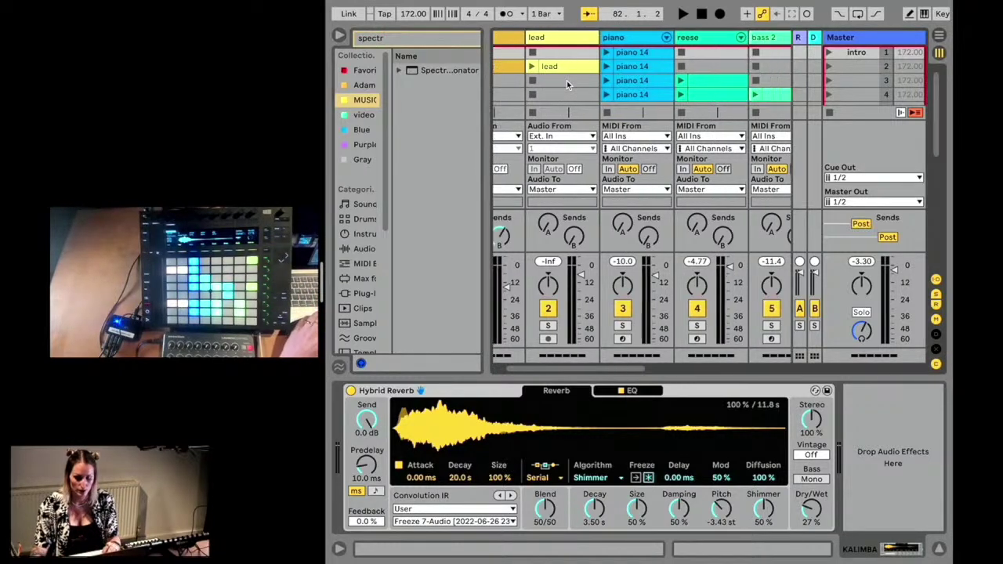
scroll(566, 81, "left", 1)
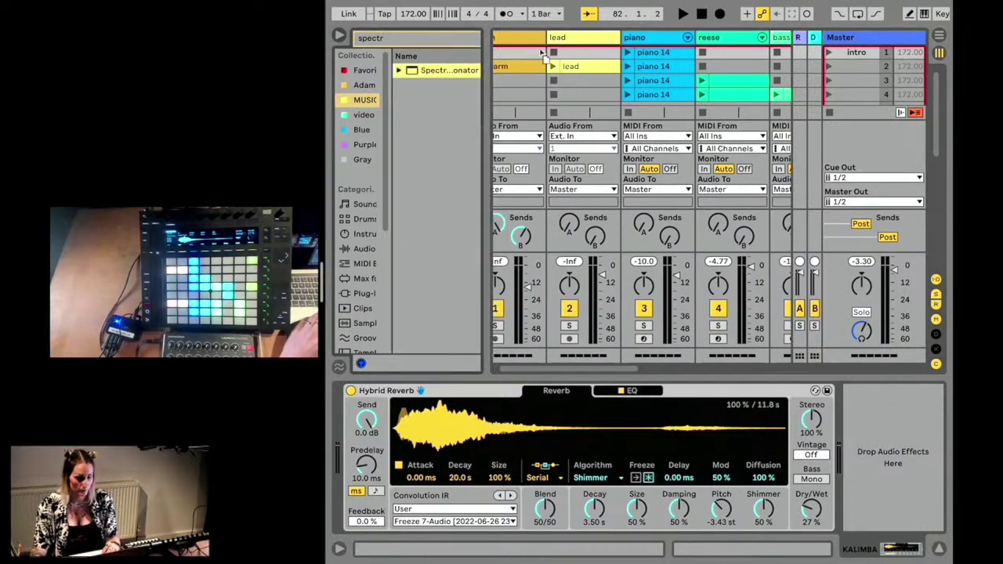
left_click(567, 39)
key("Return")
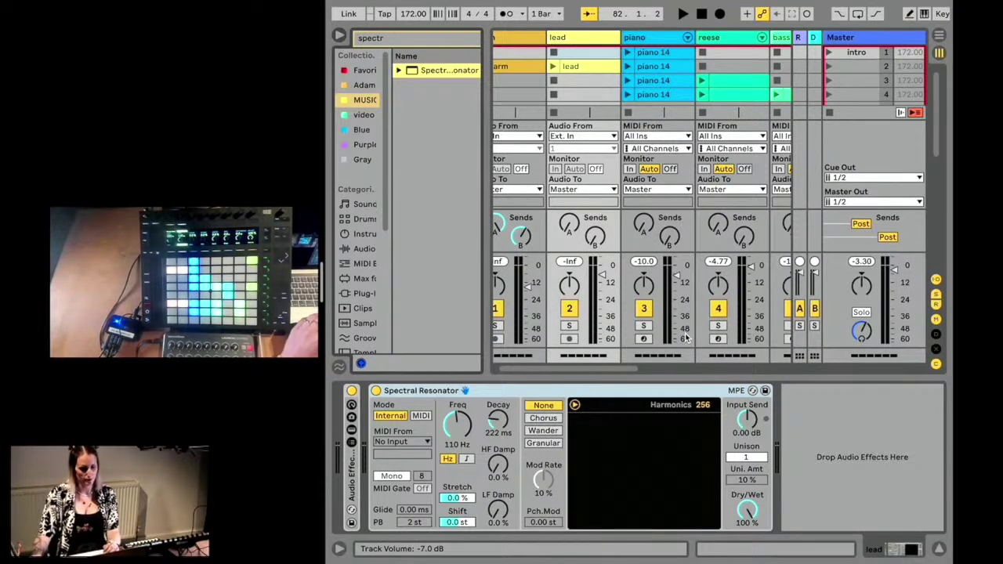
Step: Solo the lead track and play its lead clip, comparing it with Spectral Resonator switched off and on
left_click(570, 325)
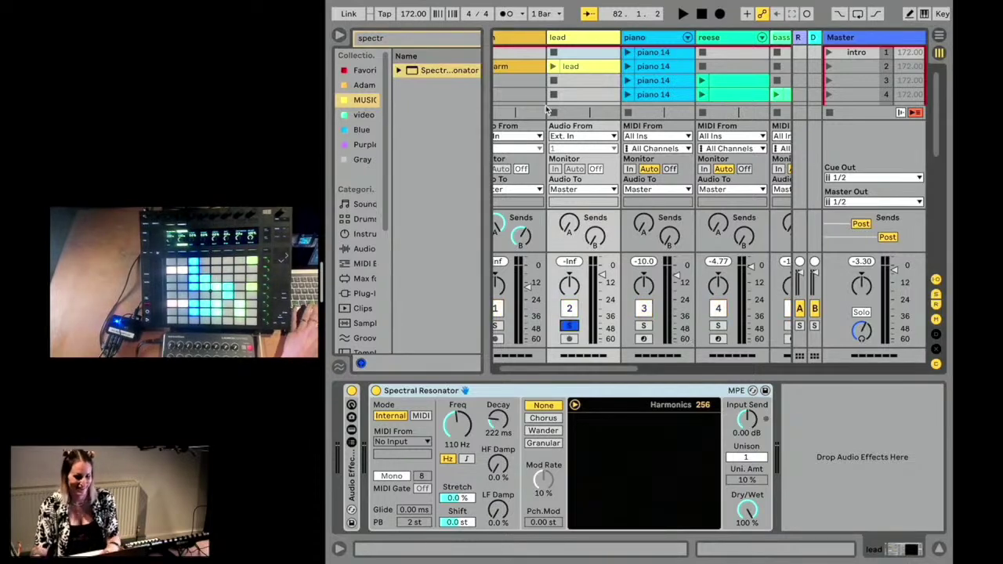
left_click(377, 390)
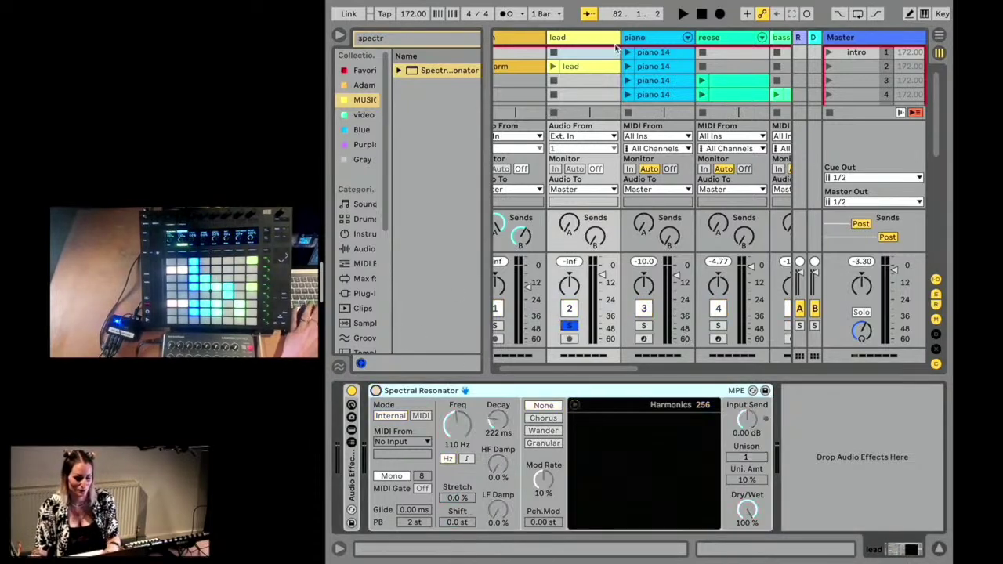
left_click(554, 67)
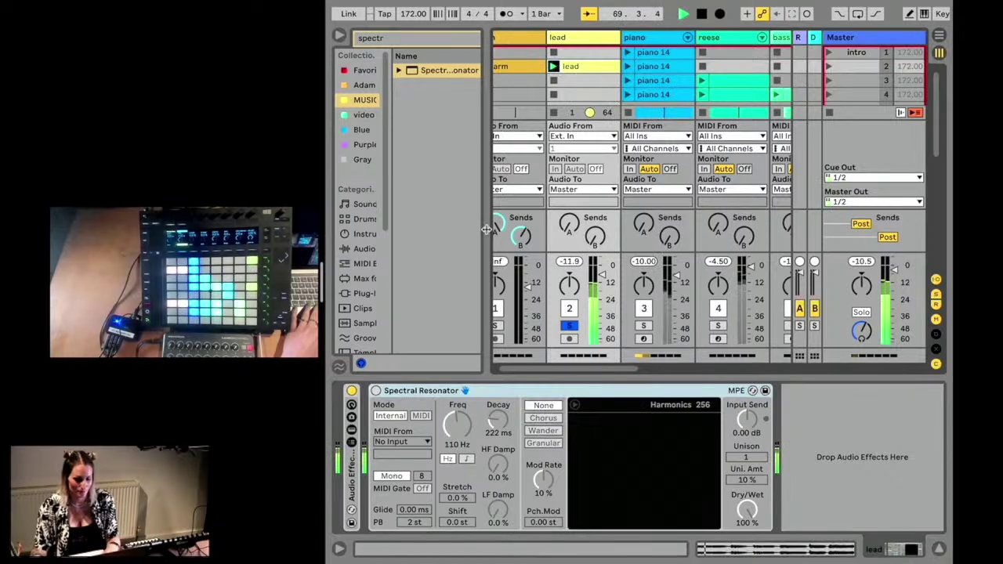
left_click(376, 390)
left_click(376, 390)
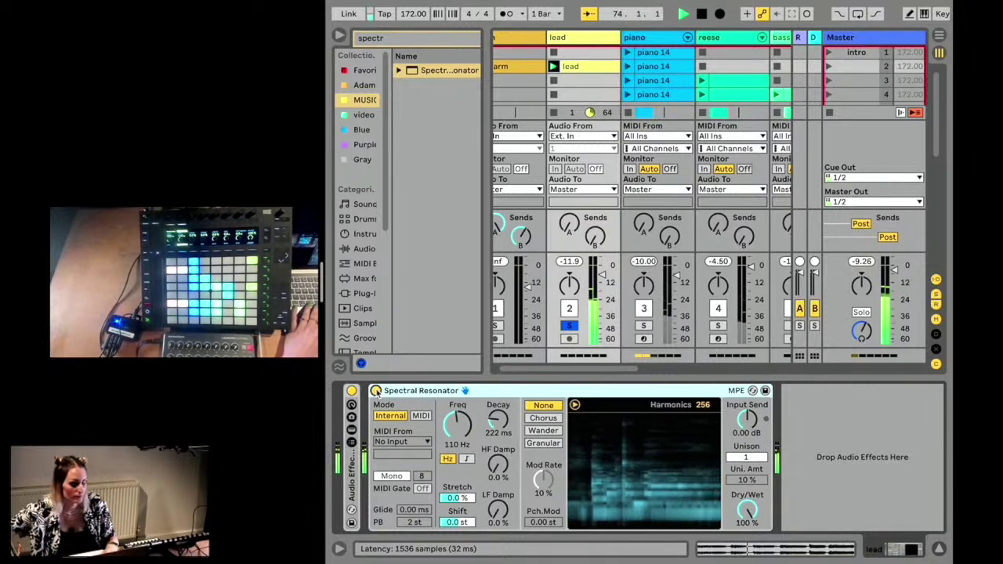
Step: Audition Spectral Resonator's Chorus, Wander and Granular modulation modes on the lead vocal, and return to None
left_click(550, 420)
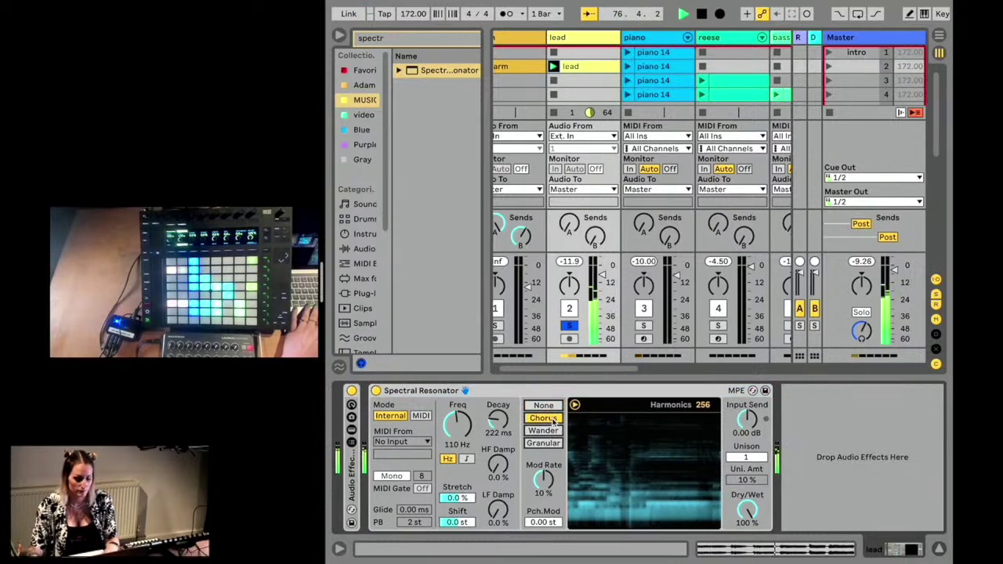
left_click(549, 431)
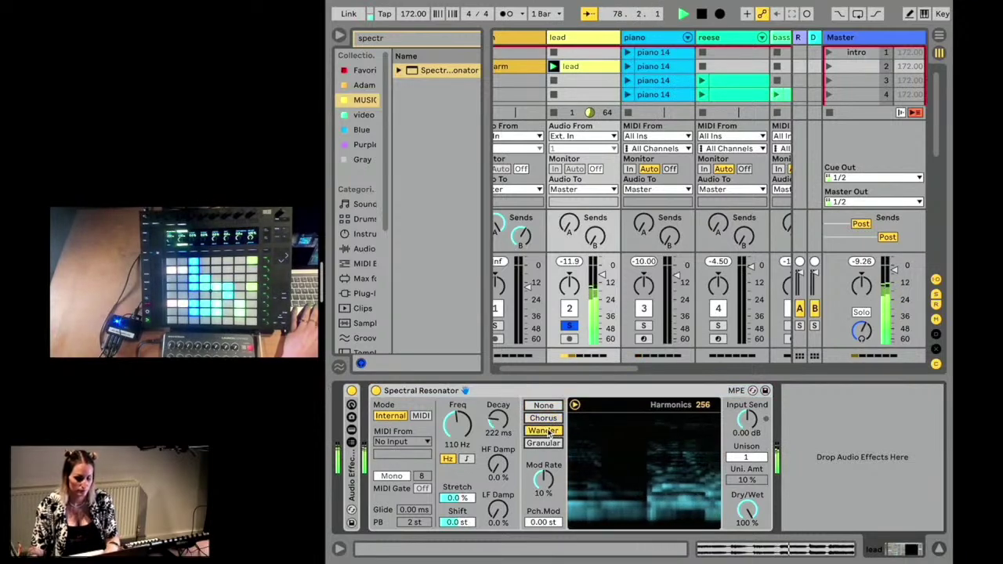
left_click(552, 444)
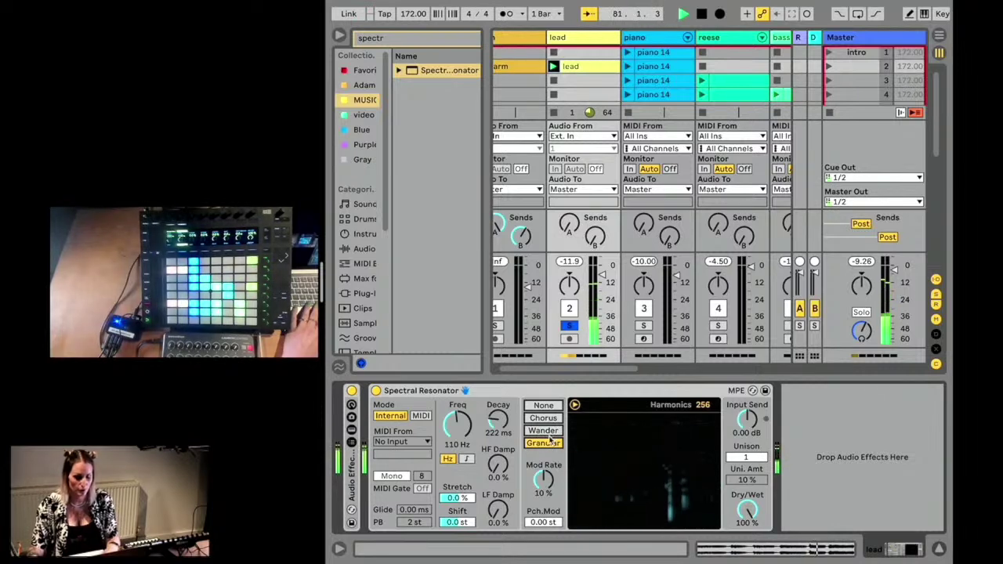
left_click(543, 406)
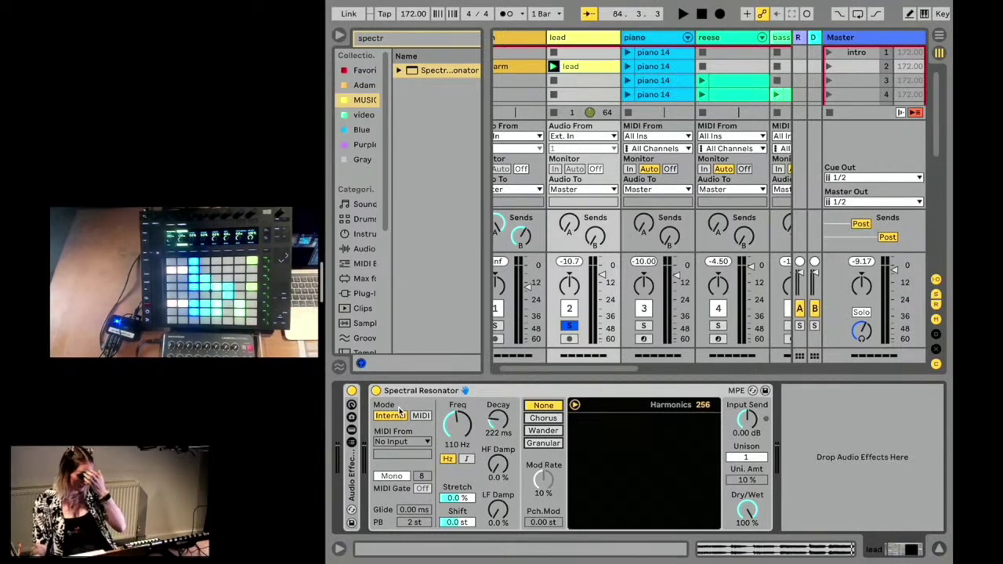
Step: Switch Spectral Resonator to MIDI mode and set its MIDI source to the piano track
left_click(422, 417)
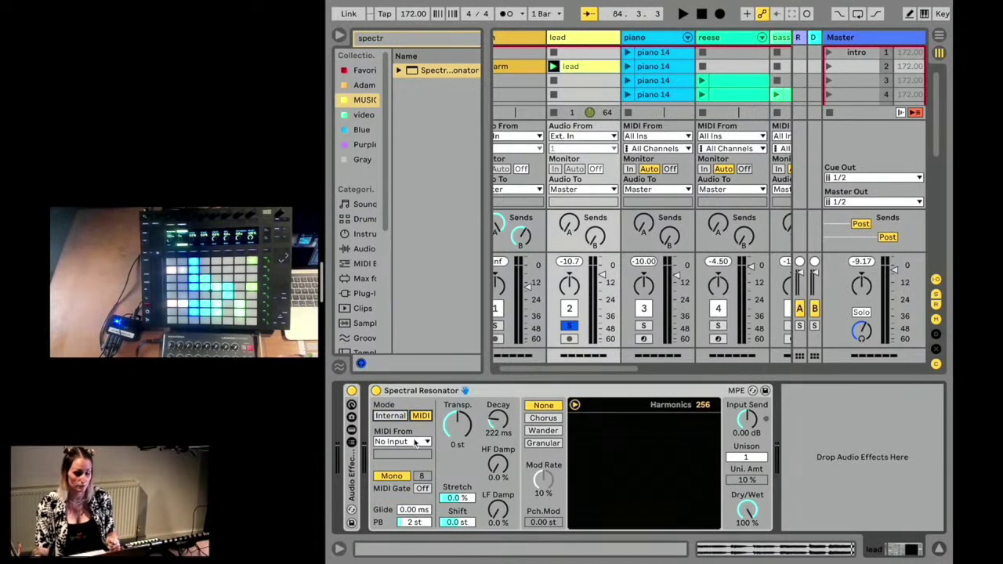
left_click(416, 443)
left_click(385, 455)
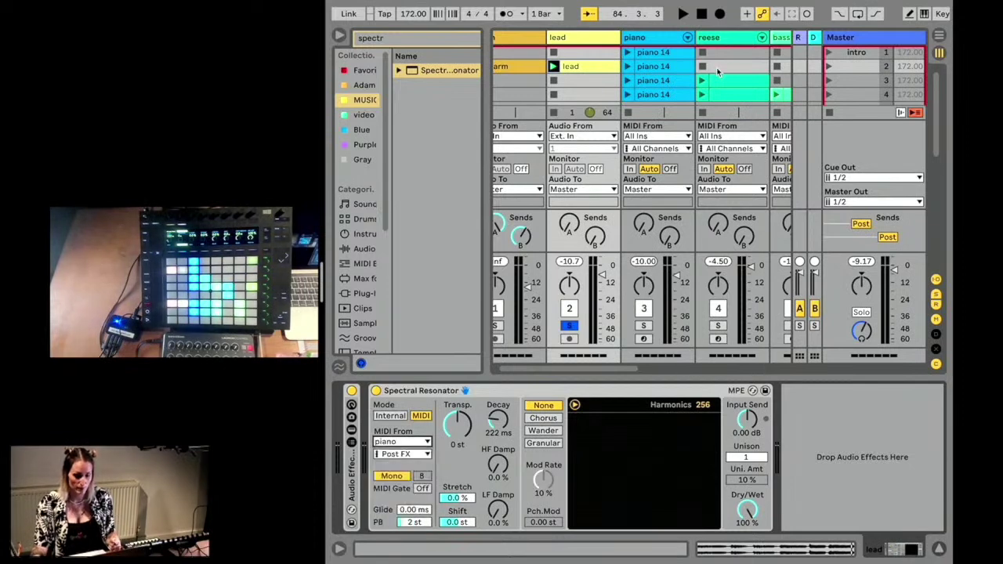
Step: Solo the piano track, launch its piano 14 clip in scene 2 and open the clip's MIDI notes
left_click(645, 326)
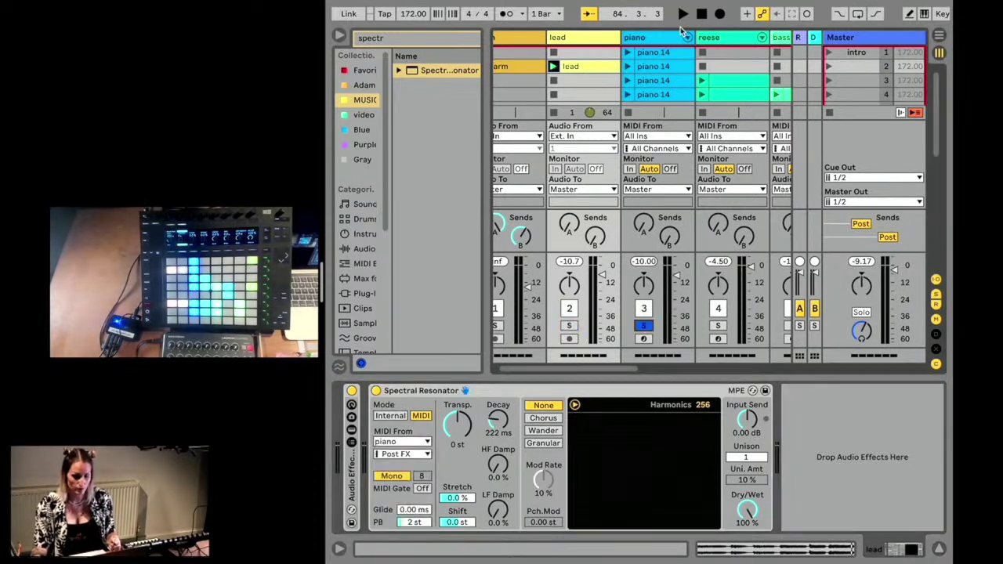
left_click(628, 67)
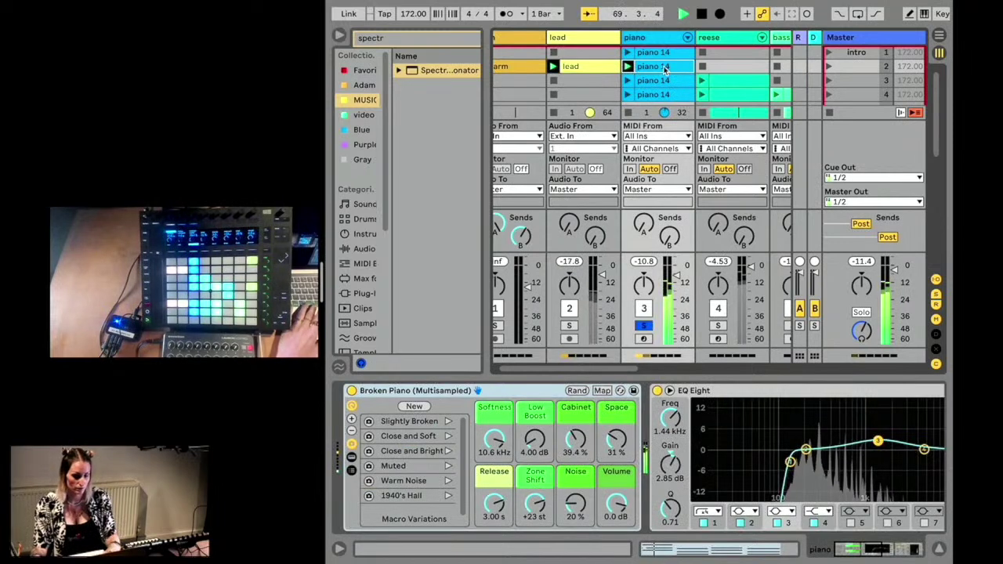
left_click(638, 79)
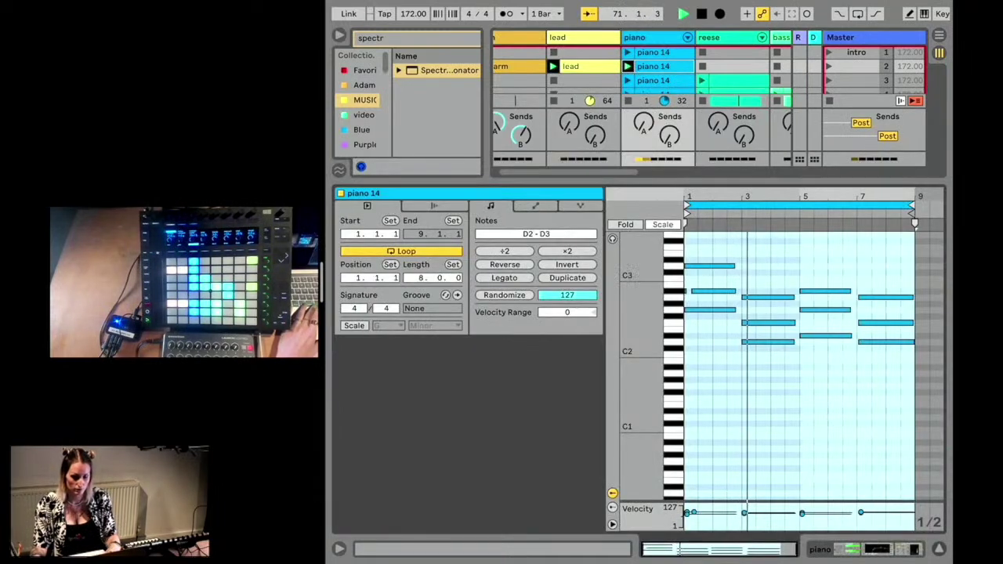
Step: Launch the piano 14 clip in scene 3, and solo the lead track with its Spectral Resonator in view
left_click(628, 80)
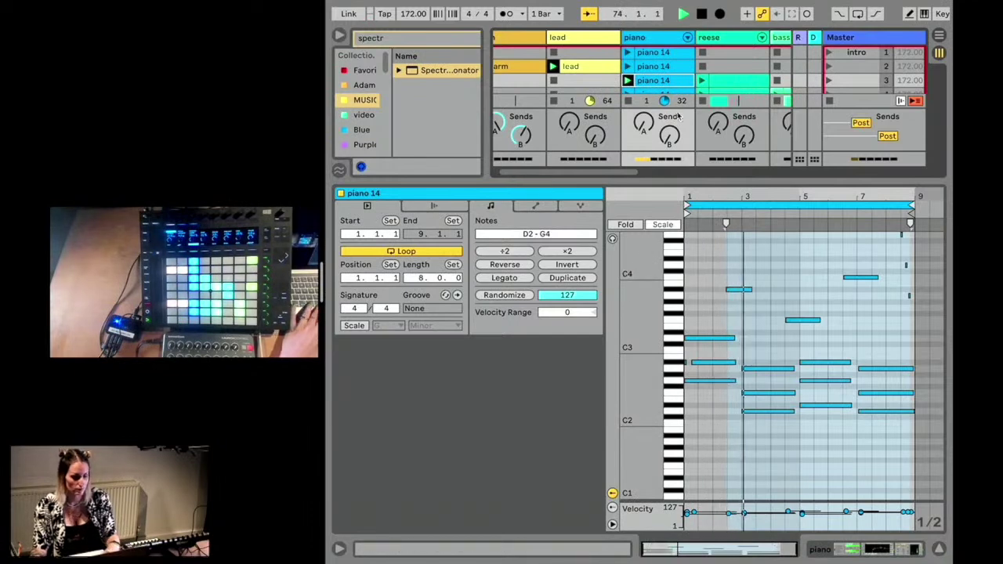
scroll(631, 73, "left", 1)
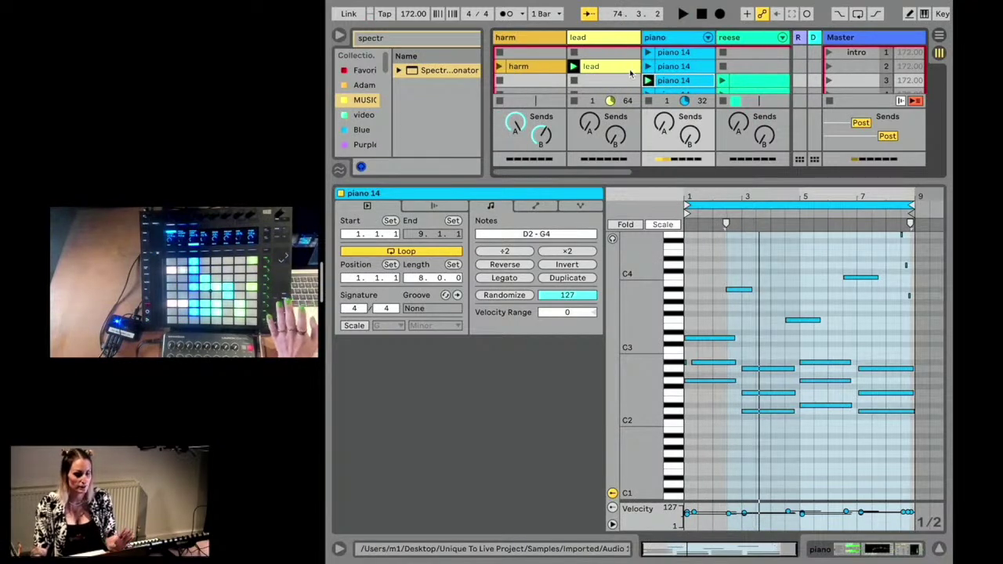
double_click(600, 38)
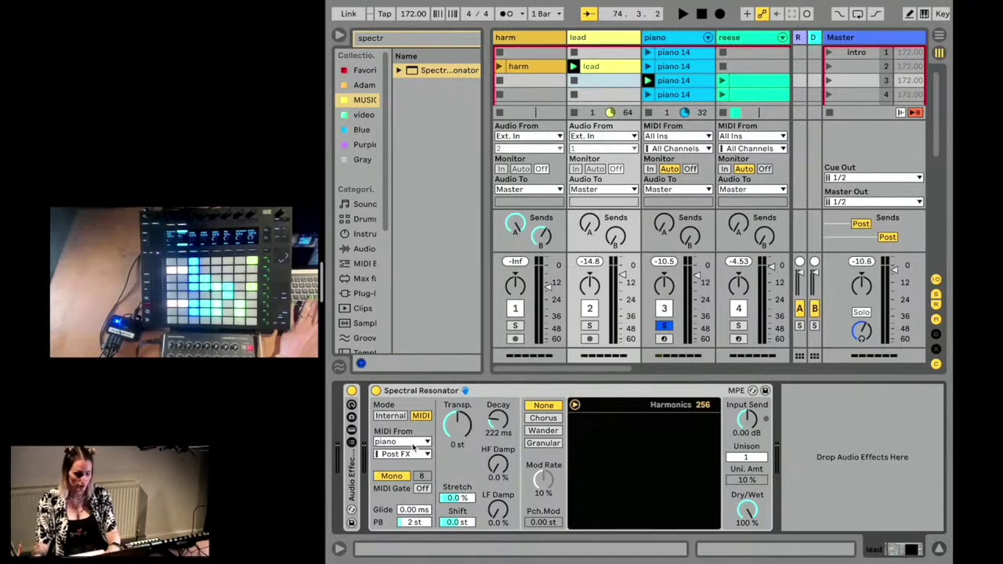
left_click(588, 326)
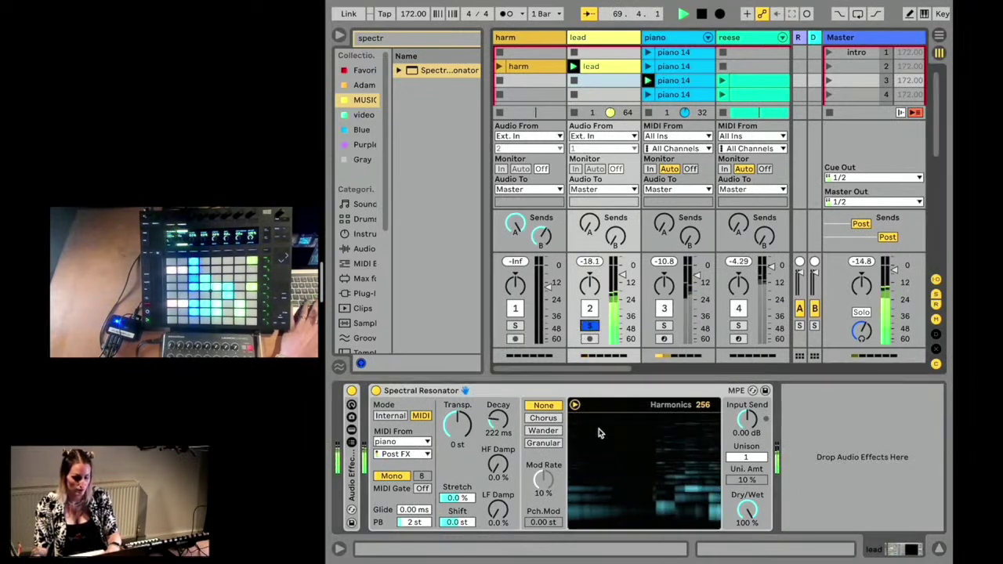
Step: Set the lead's Spectral Resonator to Poly with Unison 4 and Dry/Wet 79% while playing the vocal
left_click_drag(747, 509, 747, 517)
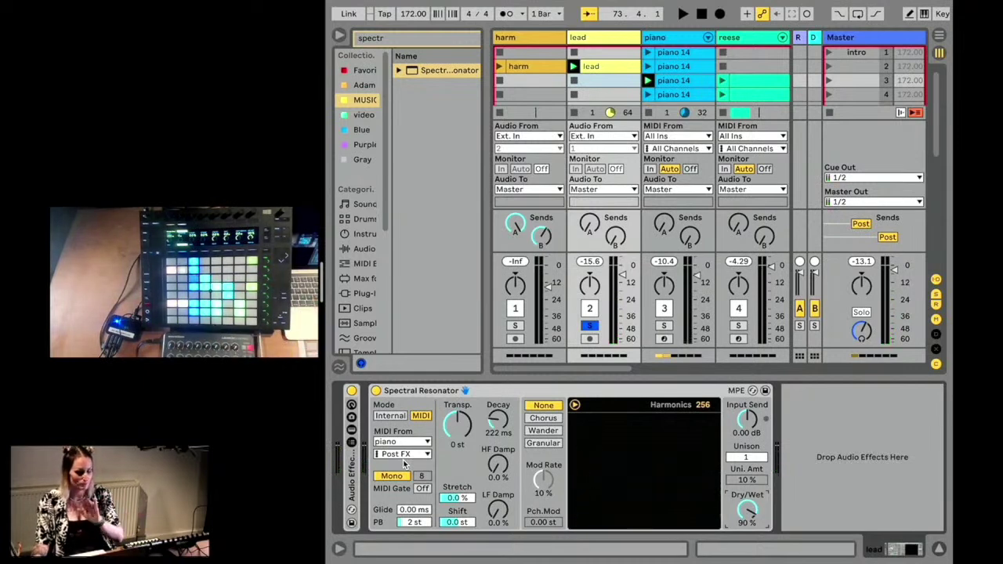
left_click(394, 476)
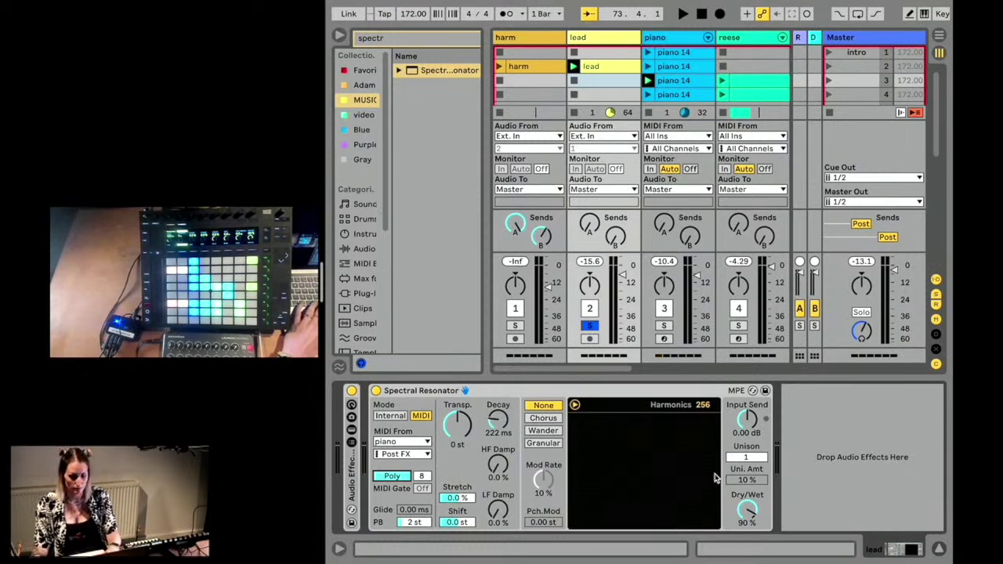
key("space")
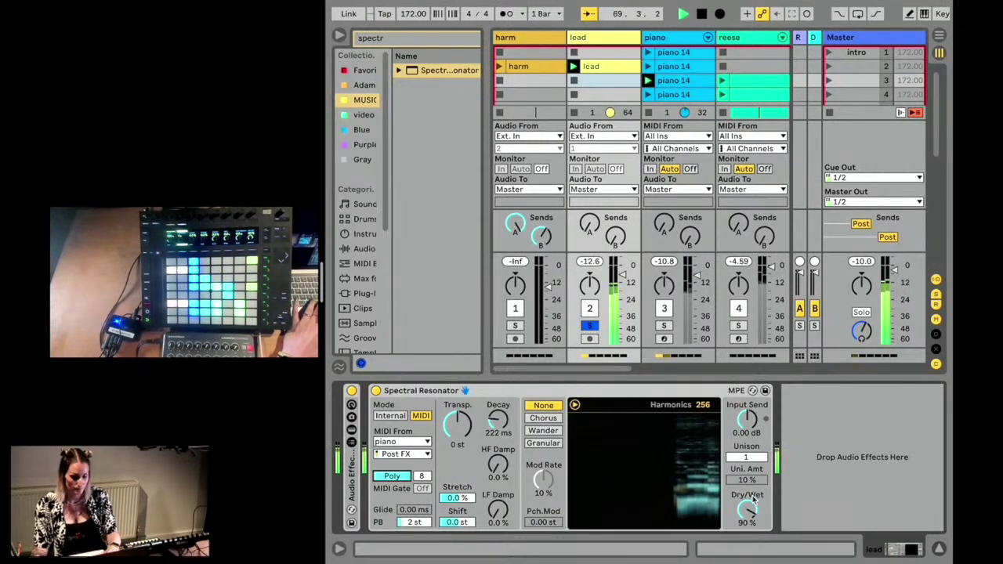
left_click_drag(750, 464, 750, 442)
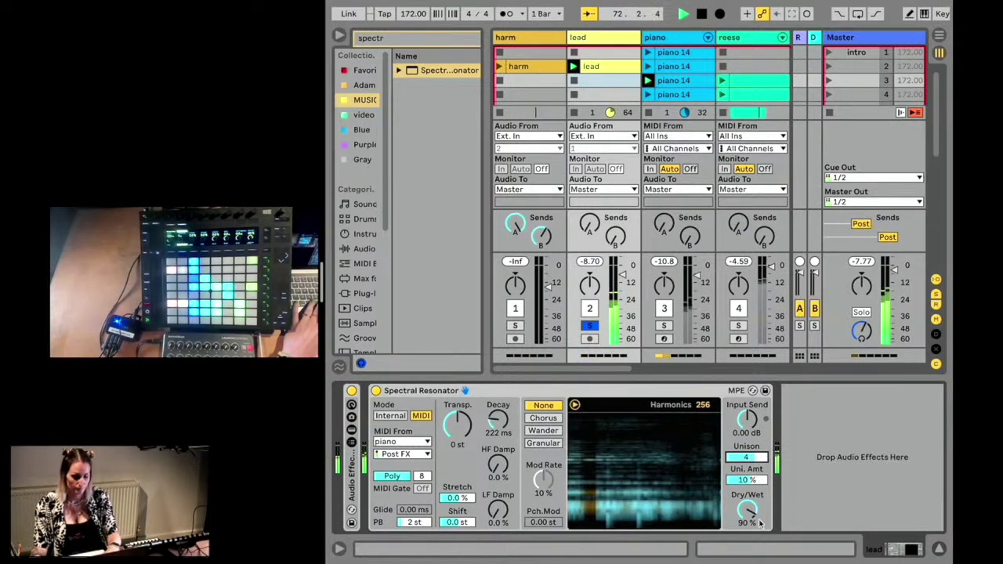
left_click_drag(745, 523, 745, 532)
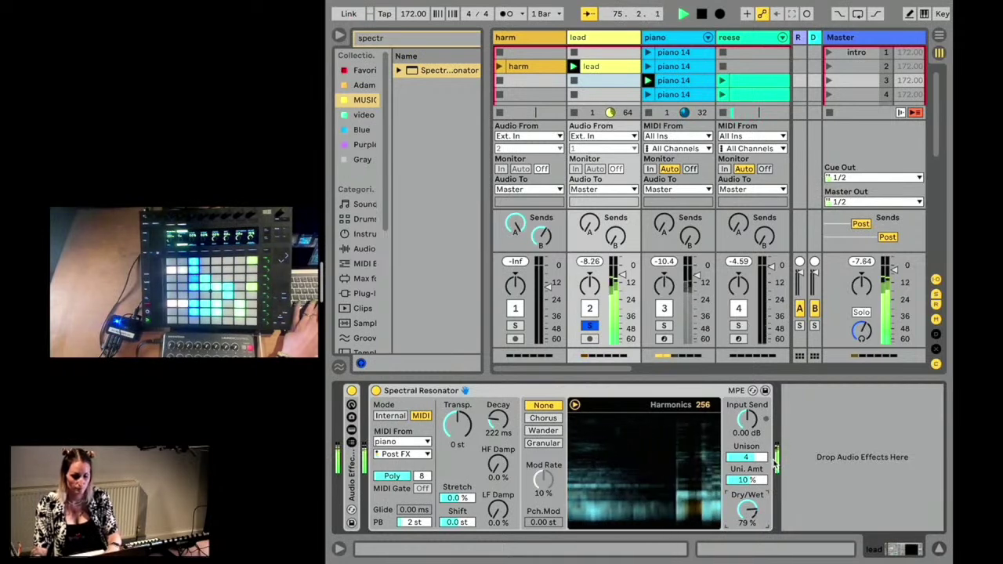
Step: Set the lead's Spectral Resonator to Decay 1.95 s, Transpose 12 st, Dry/Wet 52% and Shift -21.0 st
left_click(665, 326)
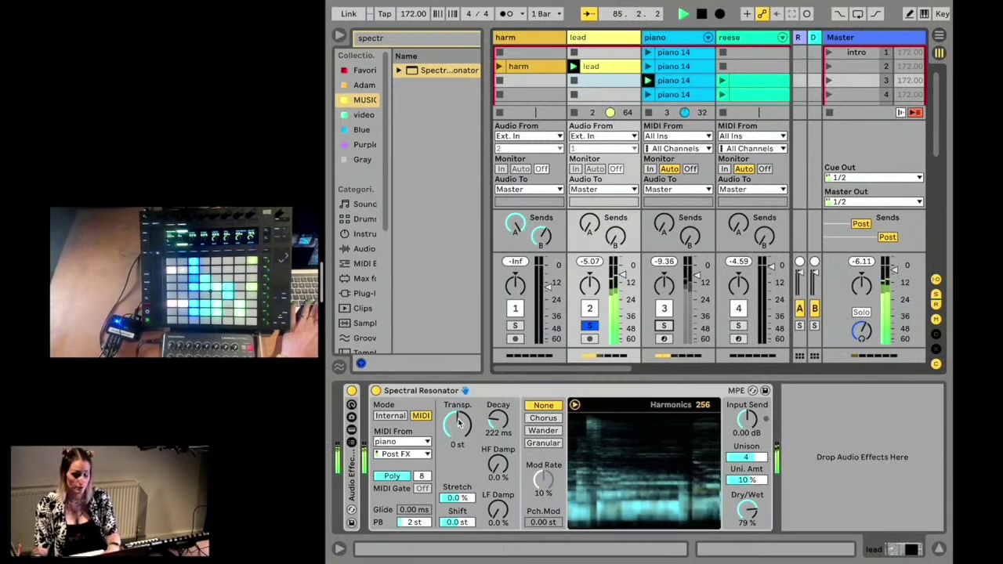
left_click_drag(497, 423, 497, 412)
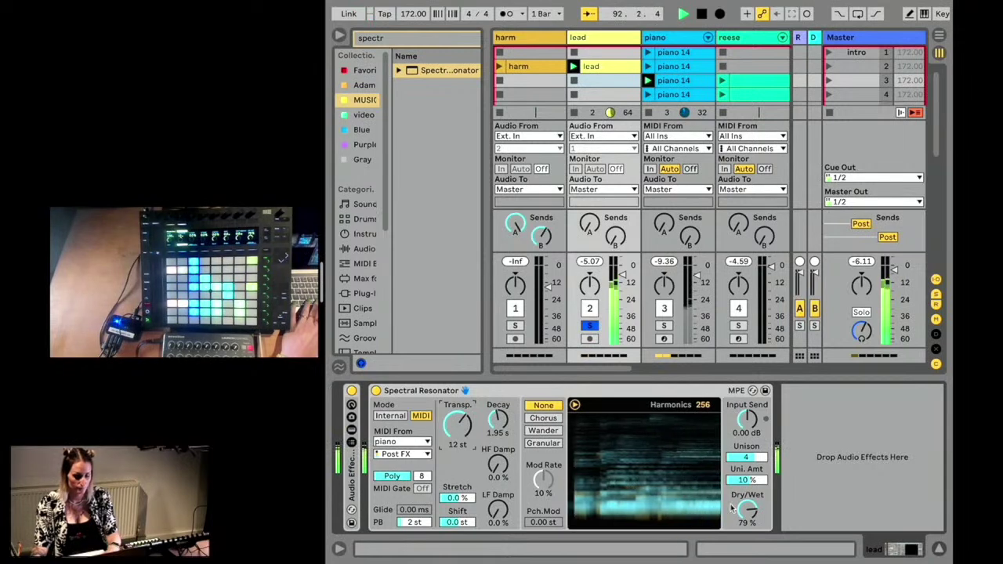
left_click_drag(747, 509, 747, 531)
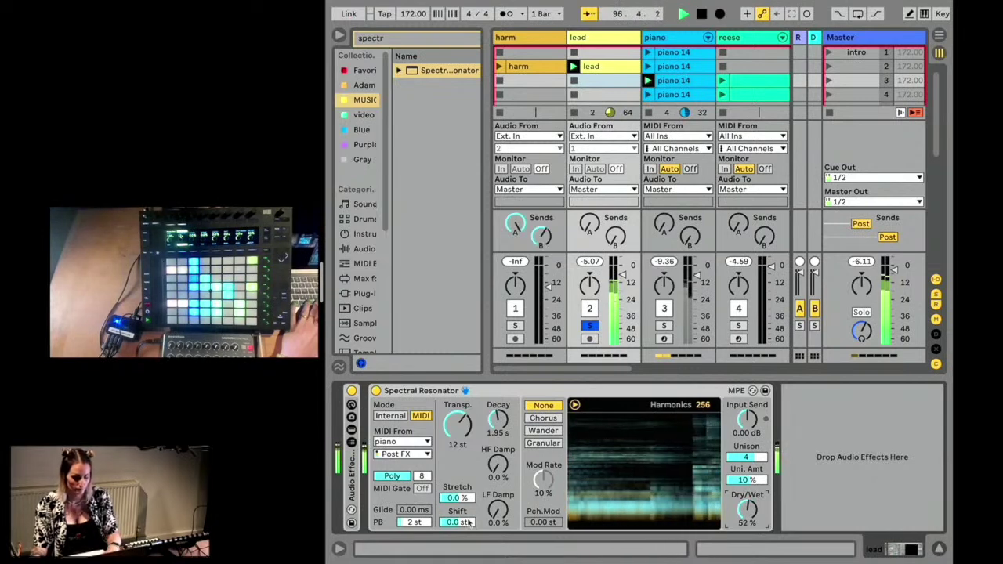
left_click_drag(457, 522, 456, 561)
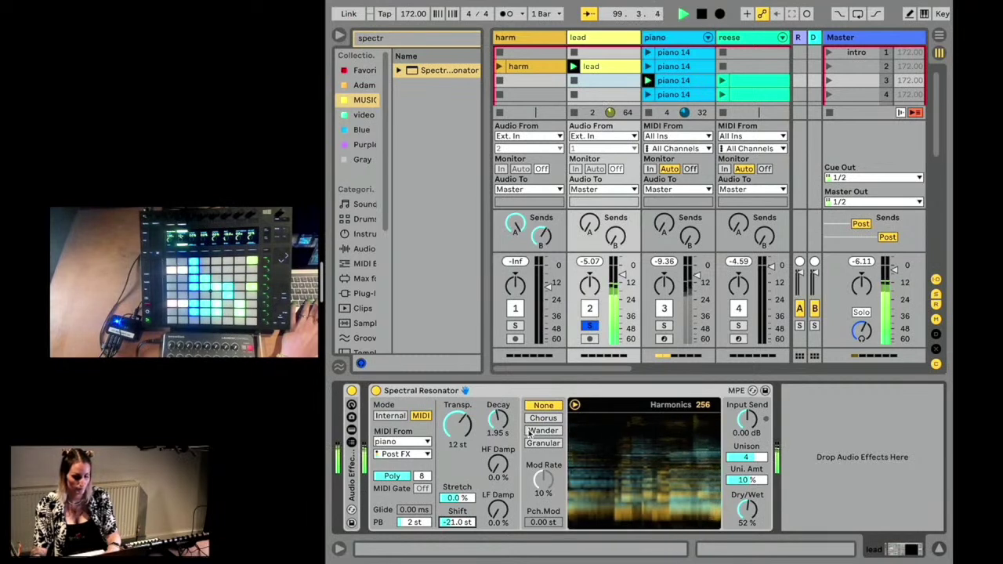
Step: Adjust the lead's Spectral Resonator to Decay 4.22 s, Dry/Wet 38% and Transpose -7 st, and stop playback
left_click_drag(499, 421, 468, 444)
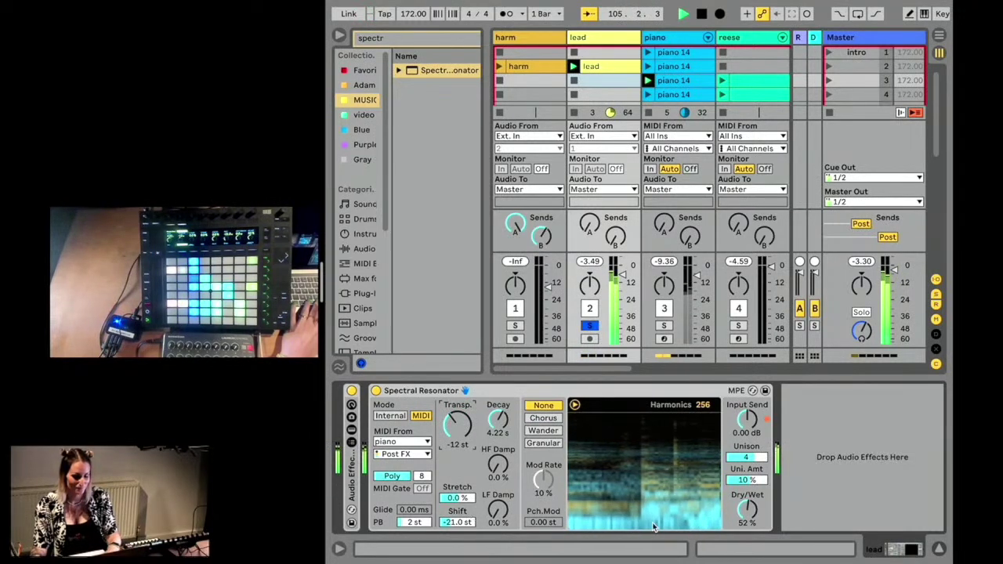
left_click_drag(747, 507, 747, 519)
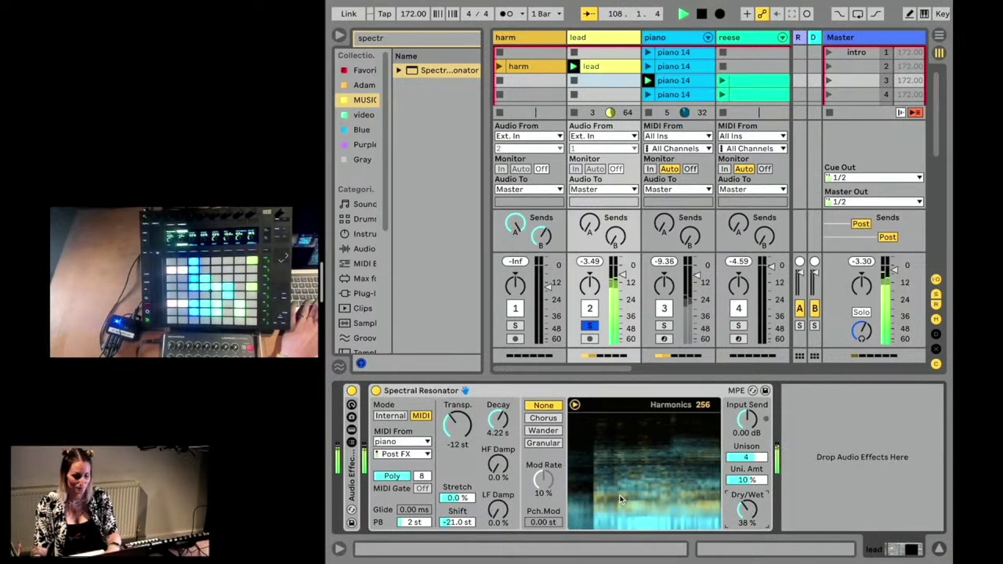
left_click_drag(458, 424, 457, 416)
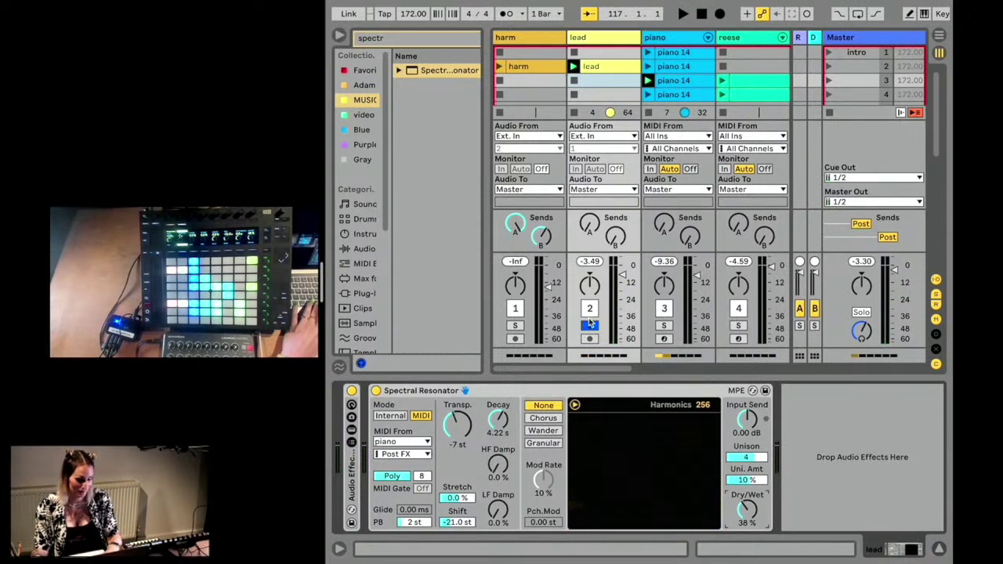
Step: Copy the lead track's Spectral Resonator and paste it at the end of the drums track's device chain
left_click(511, 395)
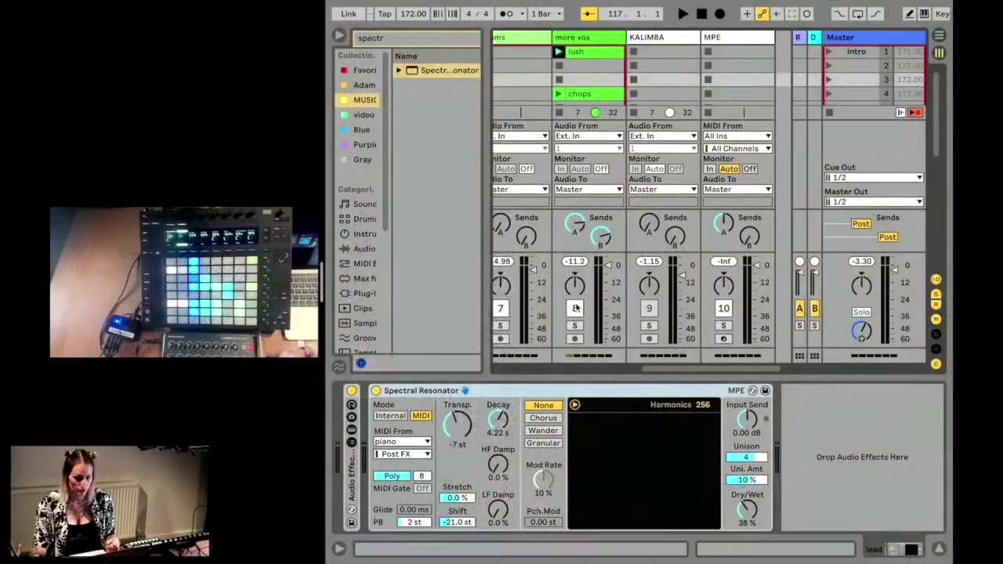
scroll(578, 307, "left", 3)
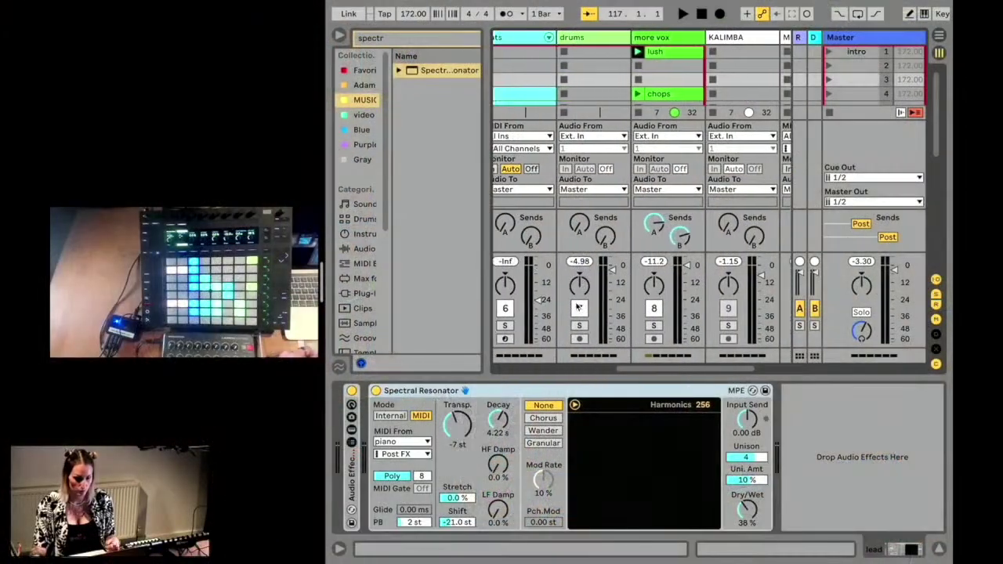
scroll(578, 307, "left", 1)
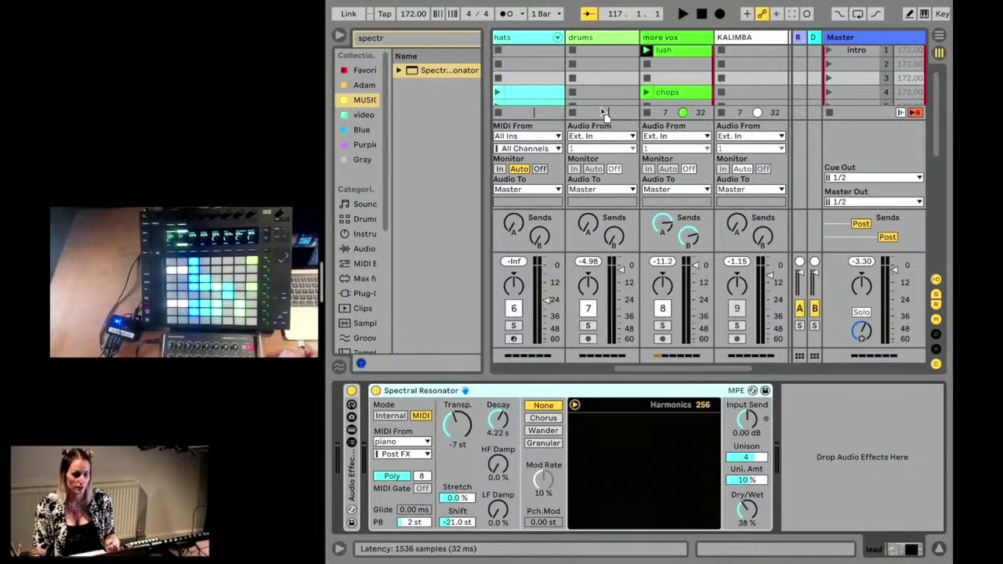
left_click(600, 41)
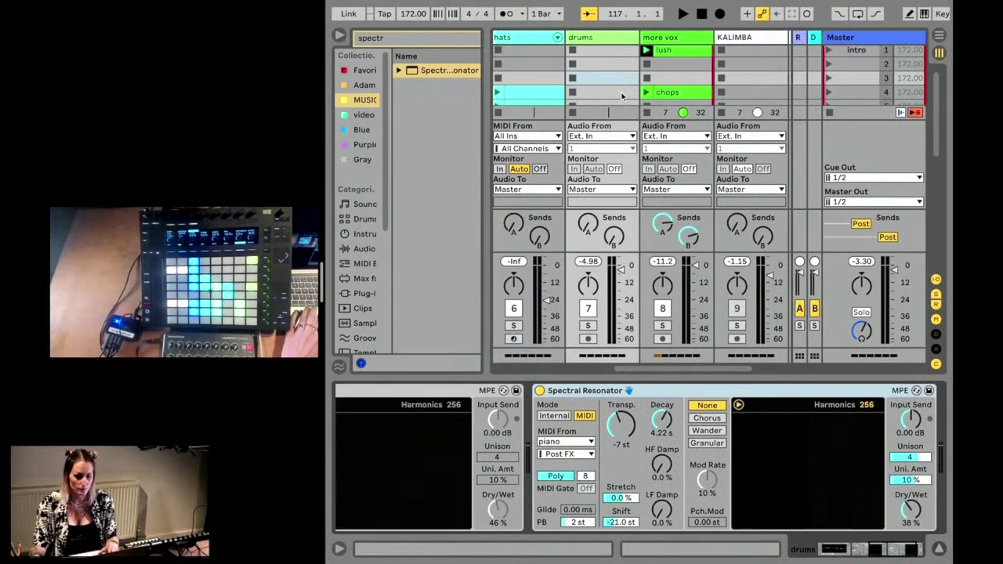
scroll(638, 260, "left", 1)
Step: Solo the drums track, switch off the pasted Spectral Resonator and remove the older one before it
left_click(626, 326)
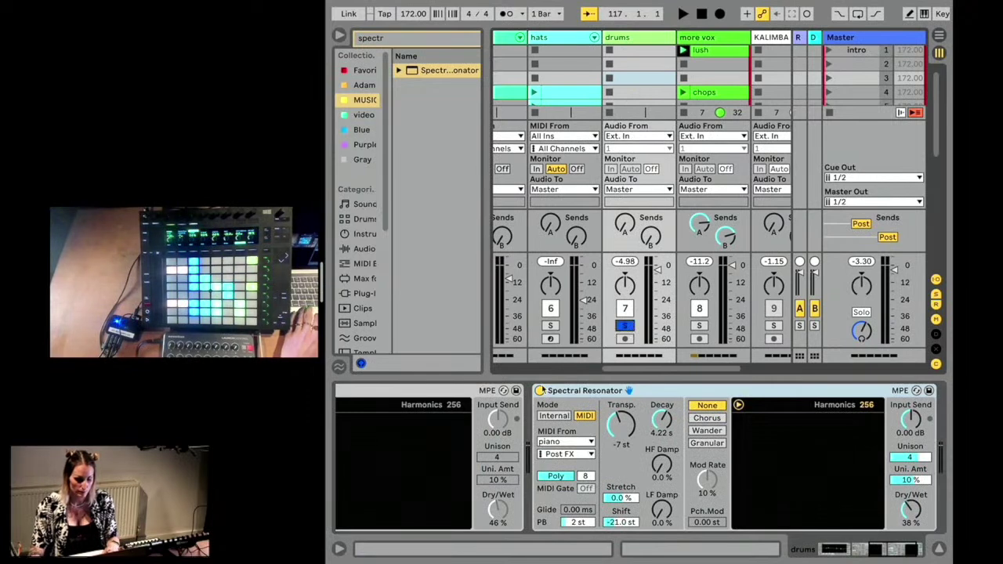
left_click(600, 392)
scroll(600, 393, "left", 8)
left_click(624, 390)
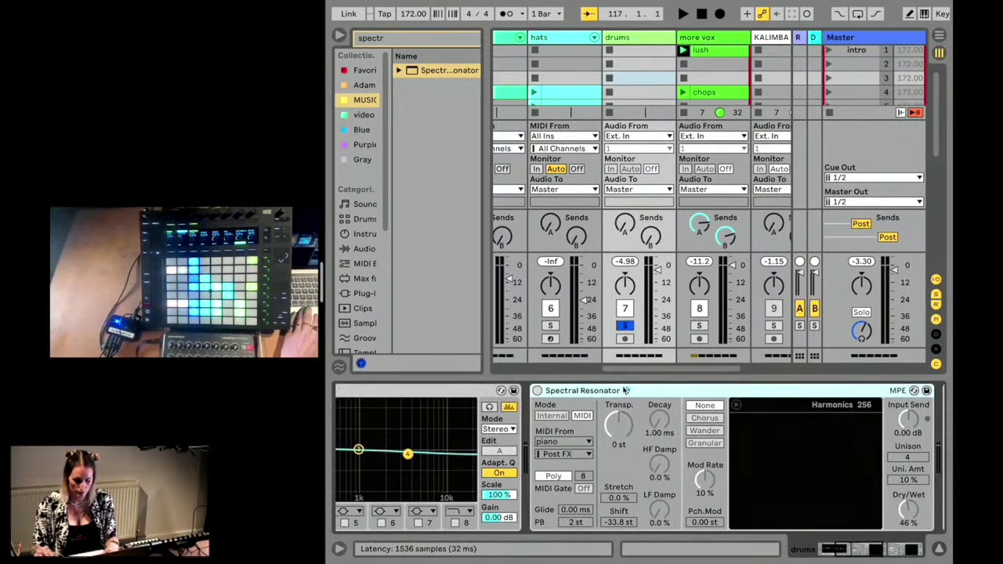
key("0")
scroll(636, 391, "right", 2)
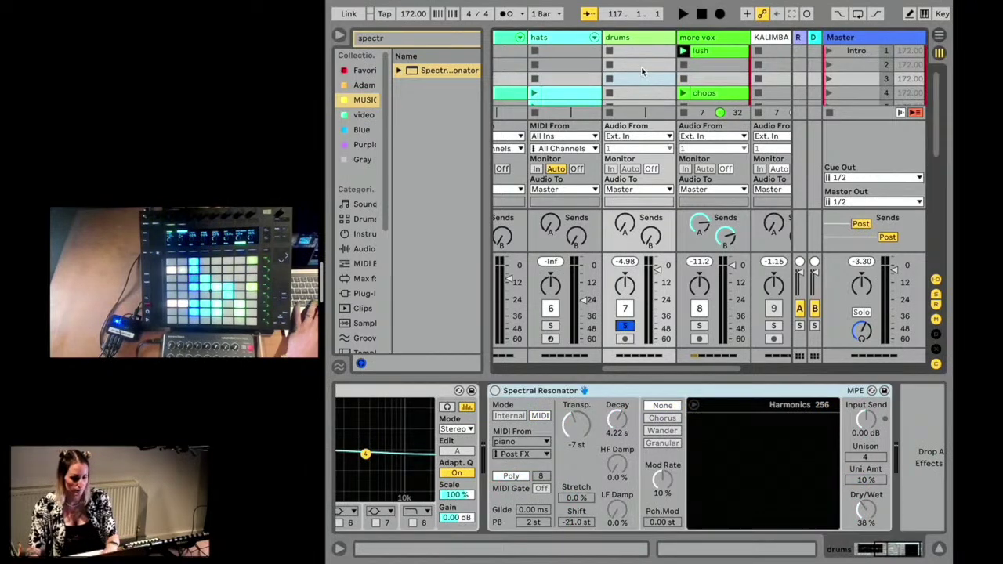
Step: Play the drums clip in scene 7 and switch on Spectral Resonator, setting Shift 14.2 st, Dry/Wet 47% and Decay 1.18 s
scroll(641, 71, "down", 3)
left_click(614, 58)
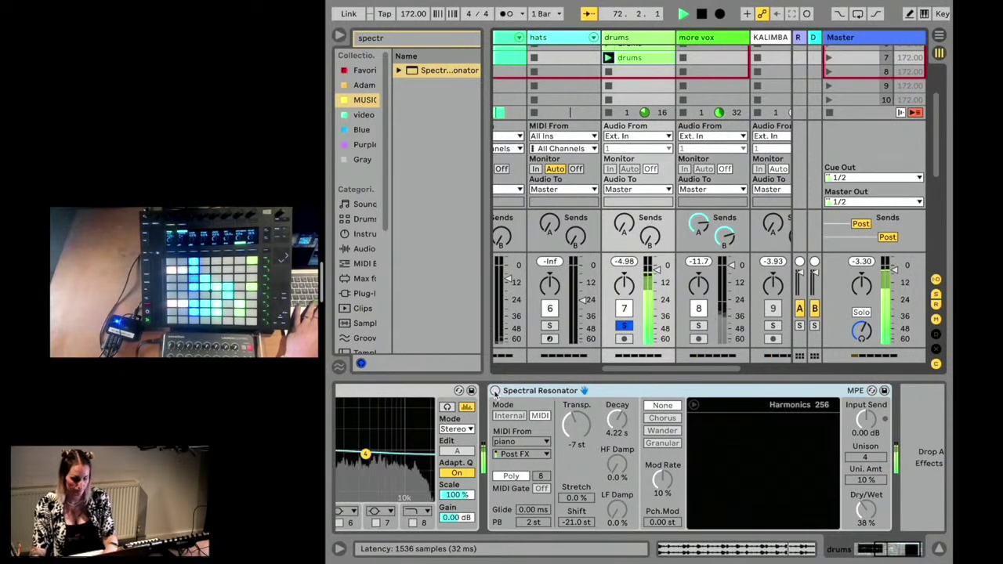
left_click(496, 391)
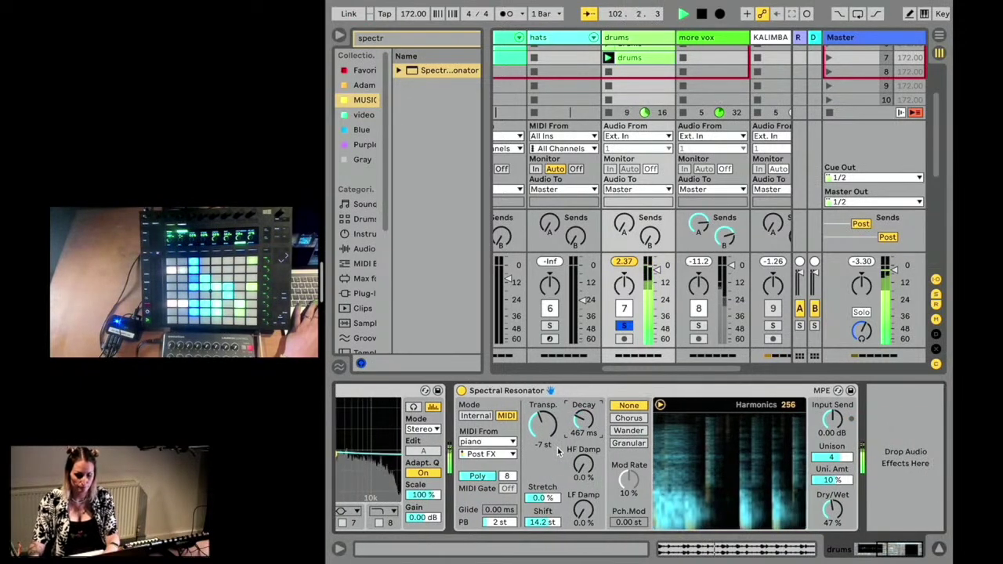
scroll(557, 451, "right", 2)
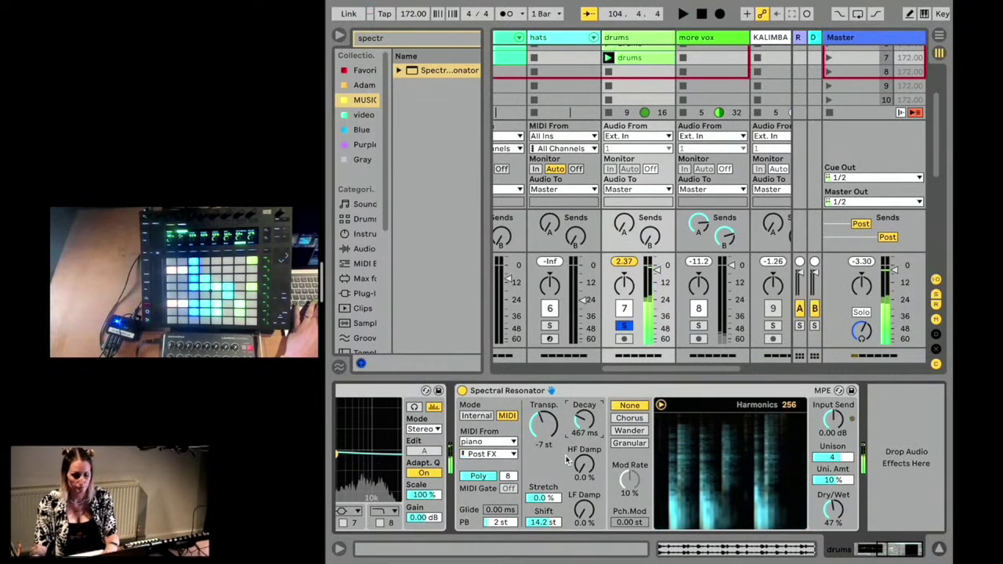
key("space")
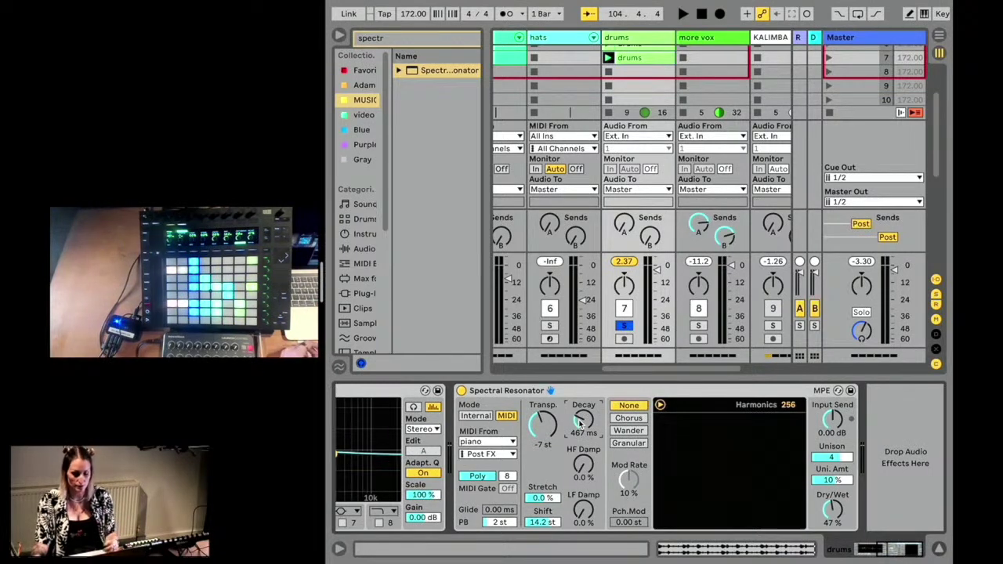
left_click_drag(583, 421, 579, 423)
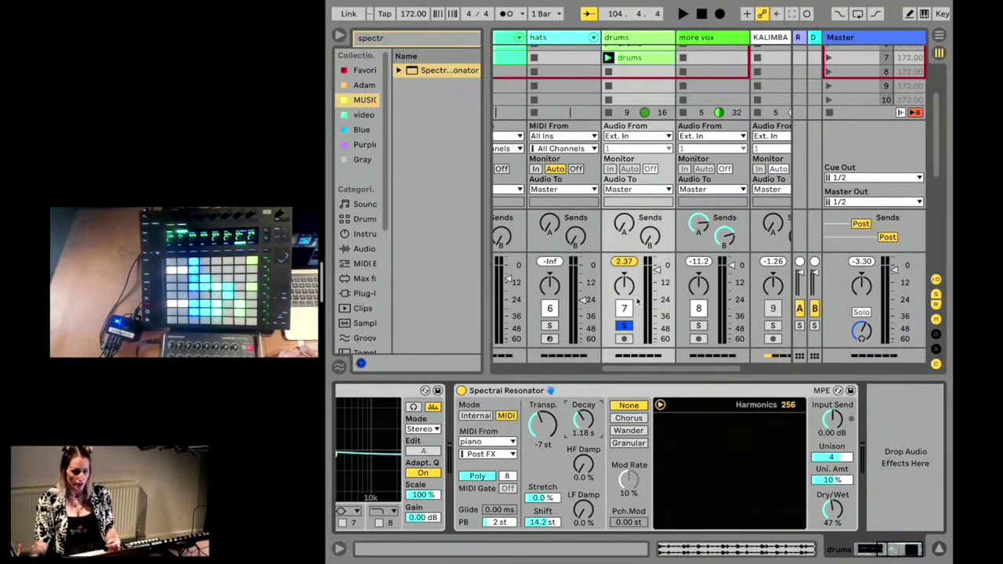
Step: Take the drums track off solo and bring the MPE track's empty clip slots into view
scroll(637, 301, "left", 3)
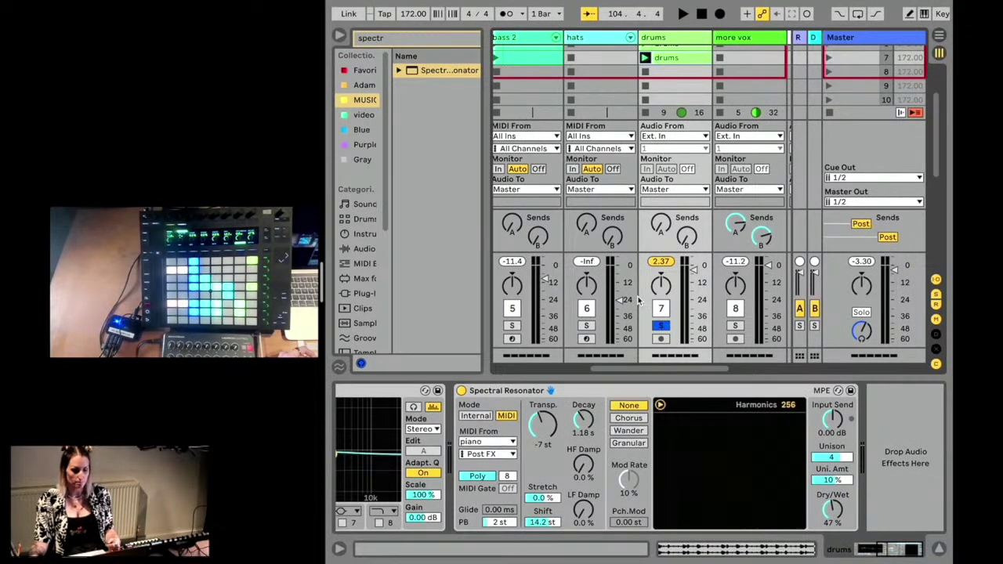
scroll(637, 302, "down", 2)
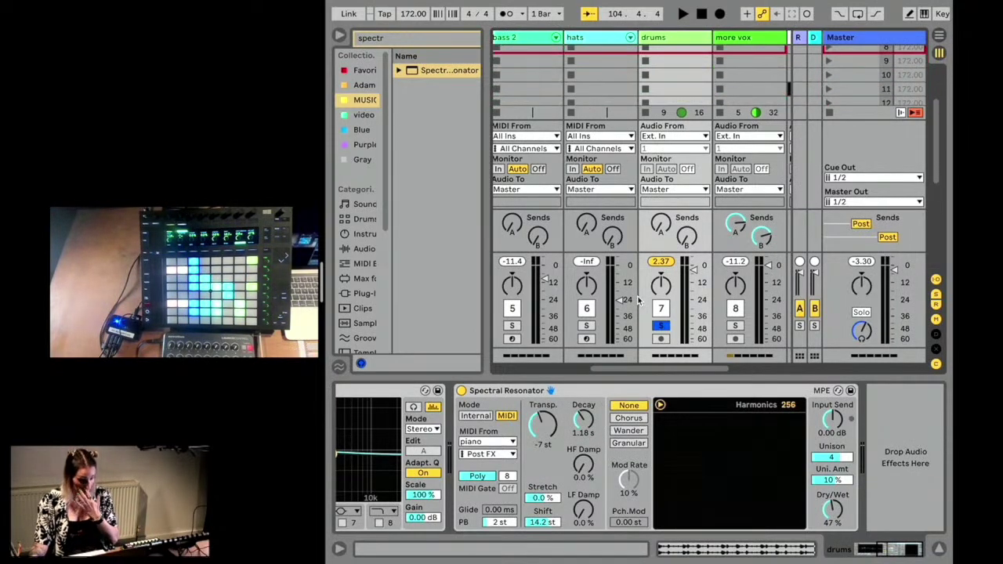
scroll(626, 304, "right", 3)
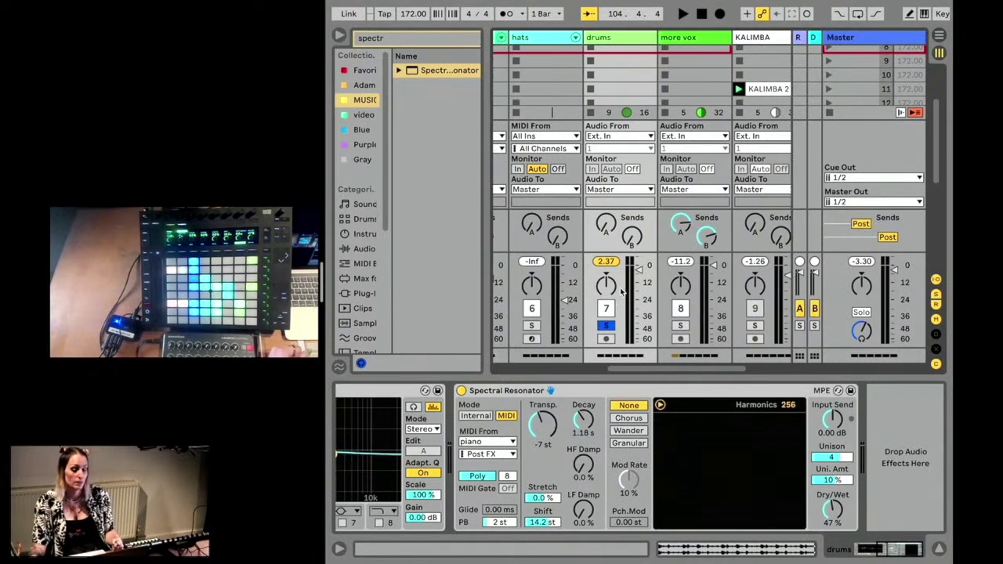
scroll(620, 292, "right", 3)
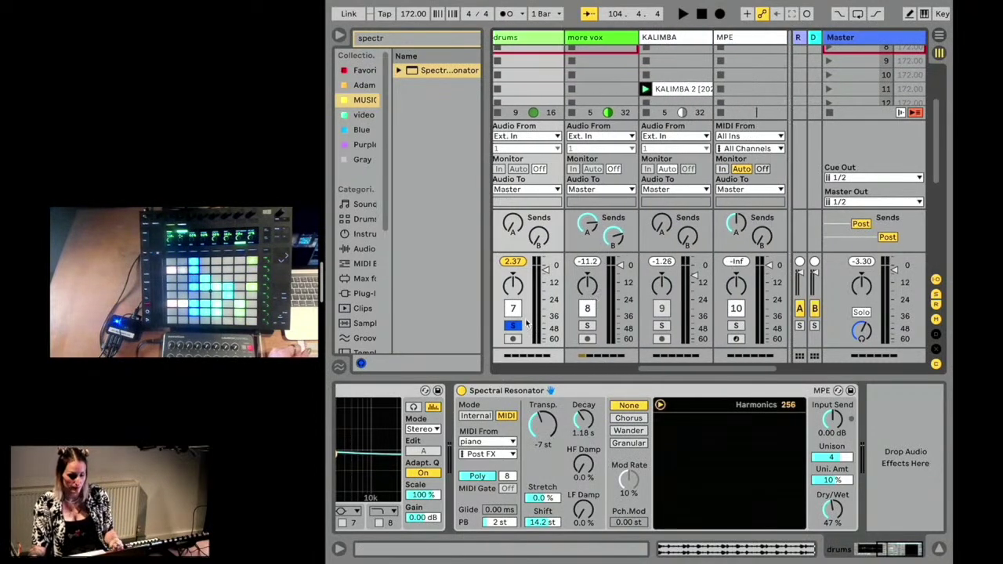
left_click(513, 326)
scroll(684, 265, "right", 3)
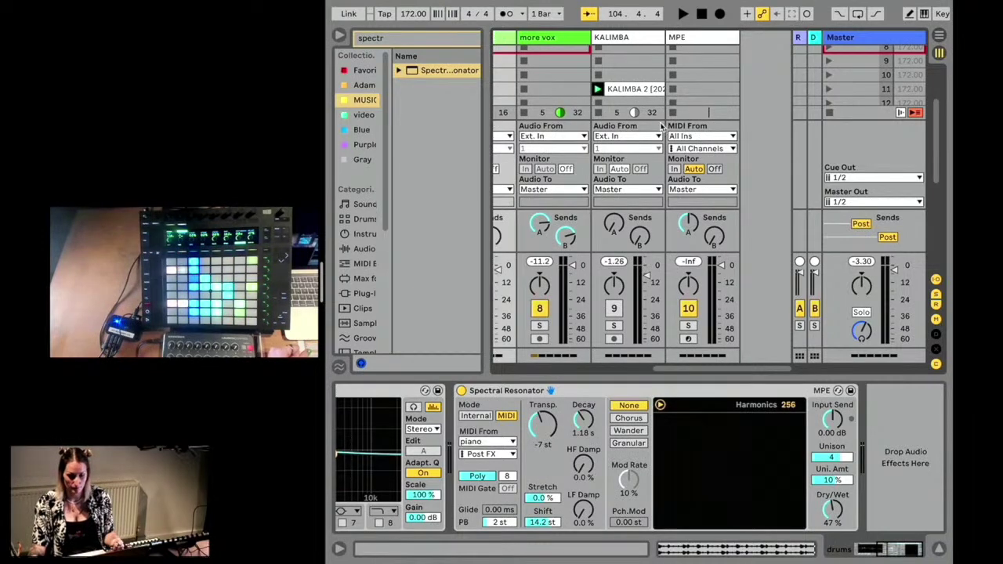
scroll(677, 99, "down", 1)
scroll(687, 99, "up", 2)
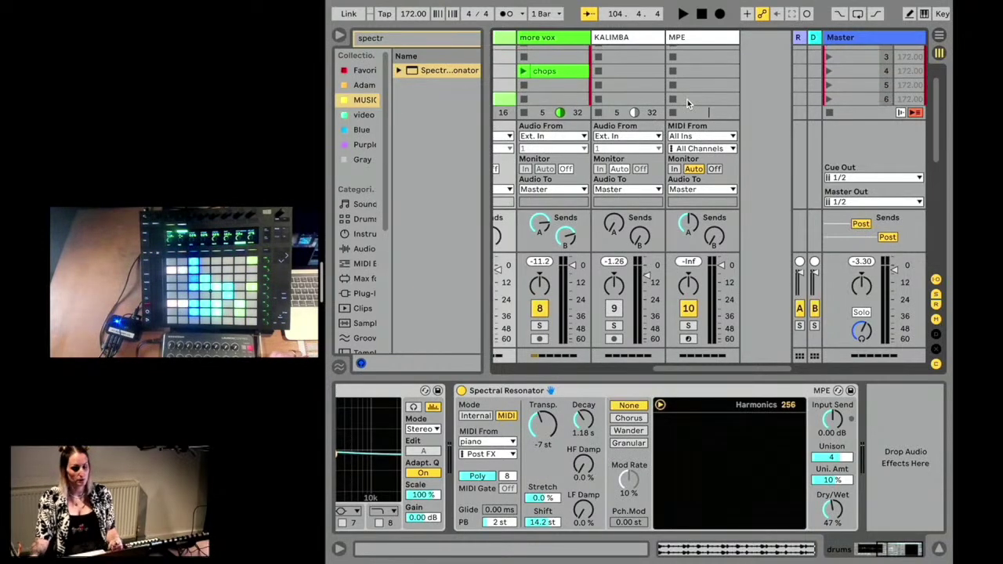
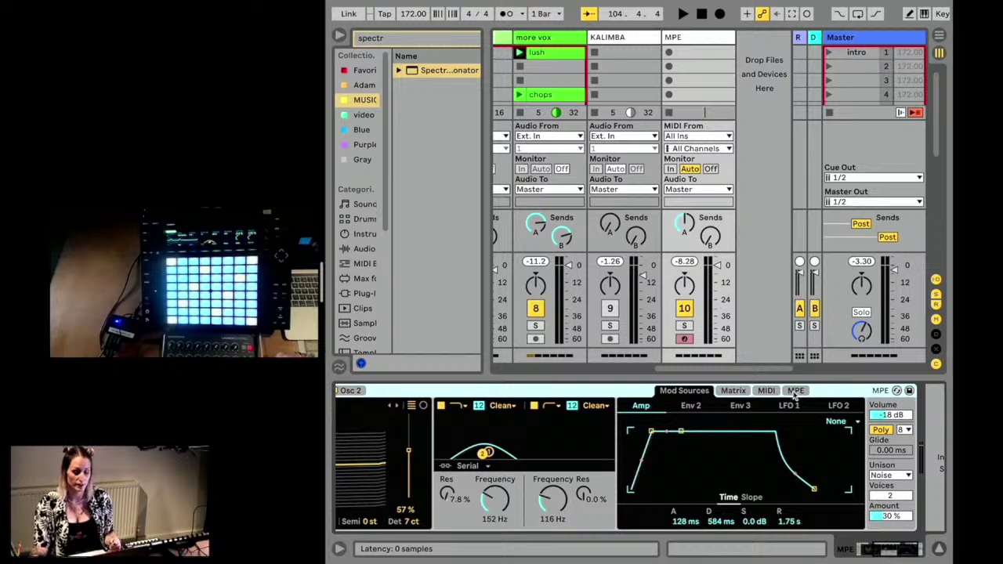
Step: In the MPE synth's MPE modulation matrix, set Slide to Osc 2 Pitch to 6.4 and Press to Filter 1 Freq to 58
left_click(794, 391)
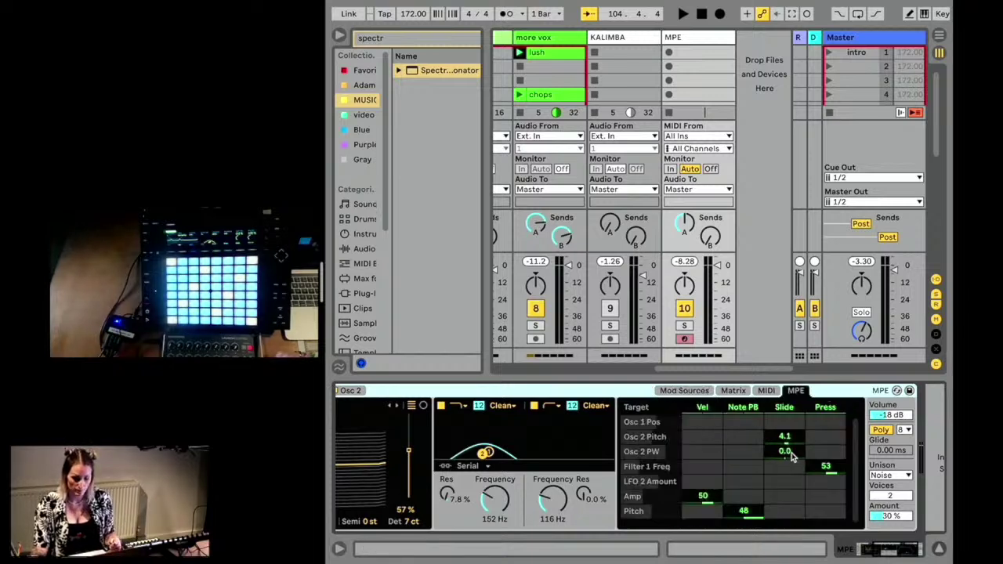
left_click(702, 468)
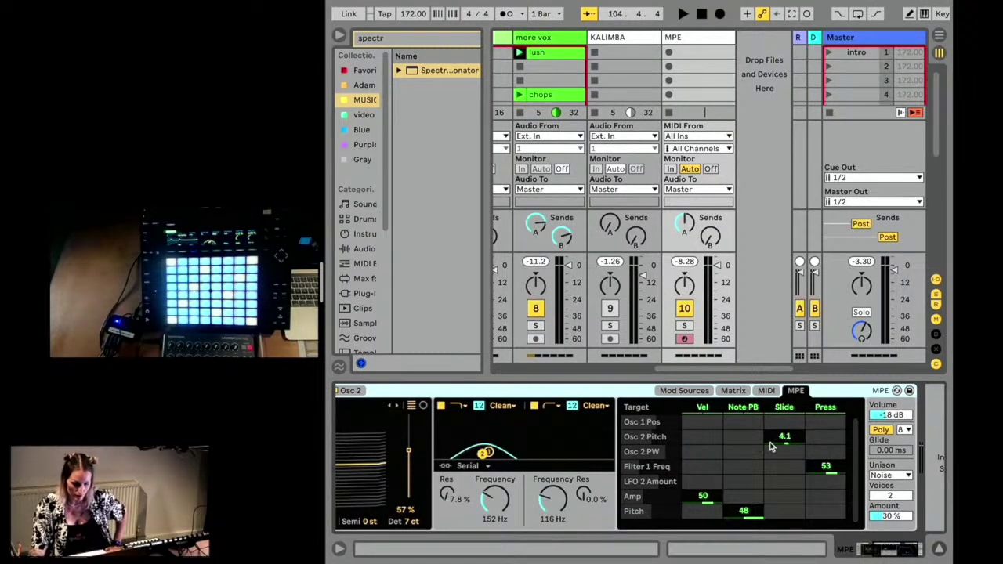
left_click_drag(787, 443, 786, 420)
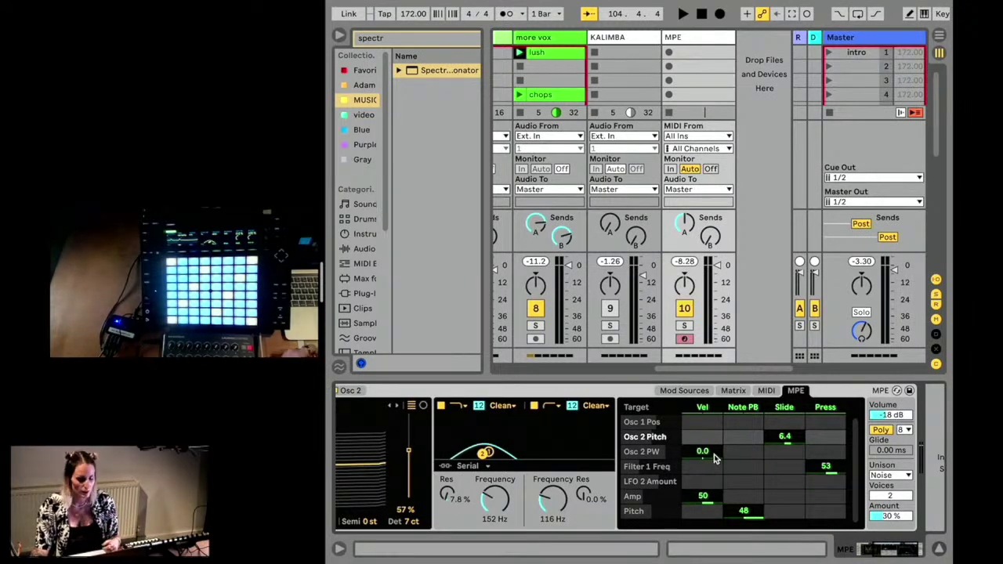
left_click_drag(829, 467, 829, 463)
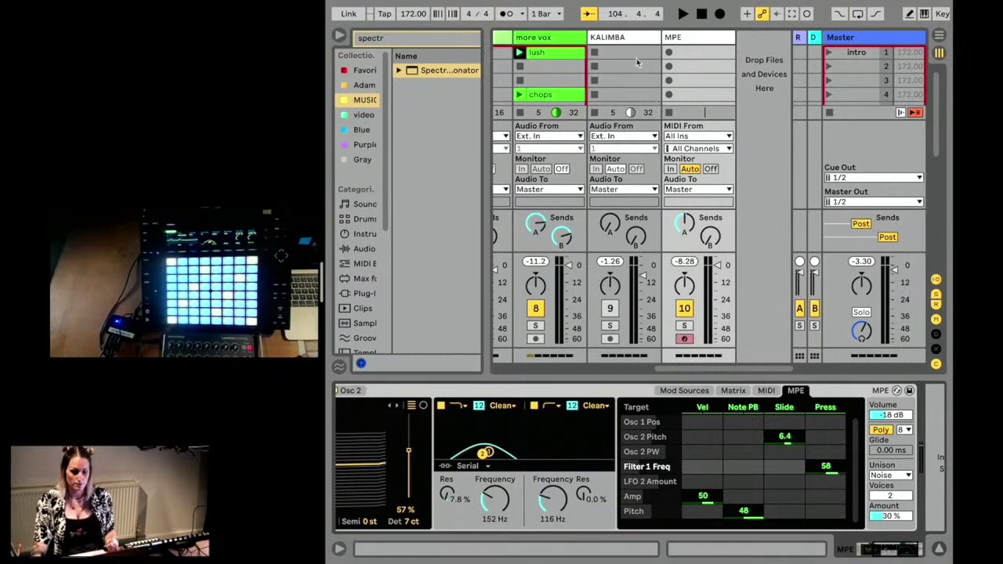
Step: Solo the MPE track, record a 12-bar clip into its scene 1 slot and end the recording
left_click(684, 326)
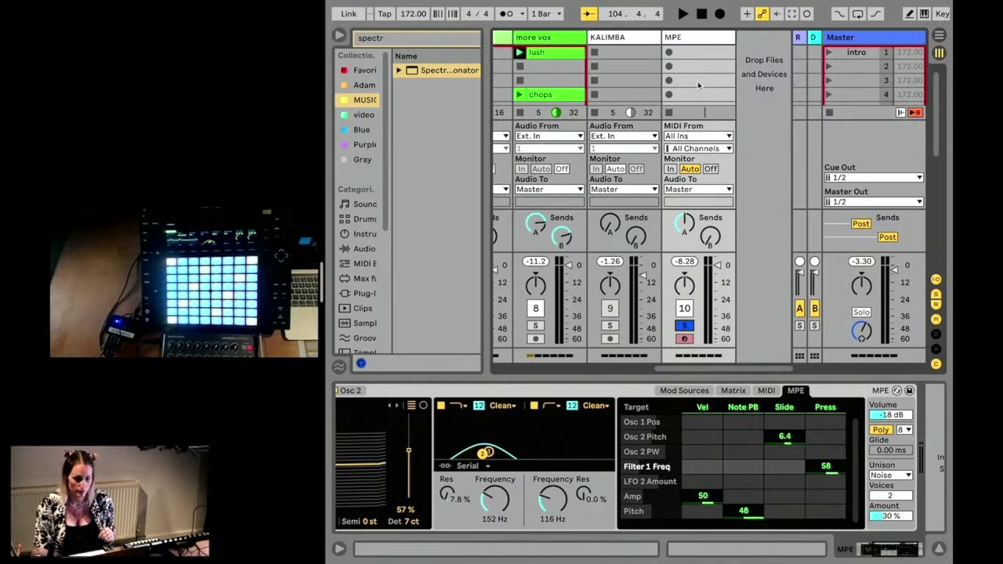
left_click(689, 41)
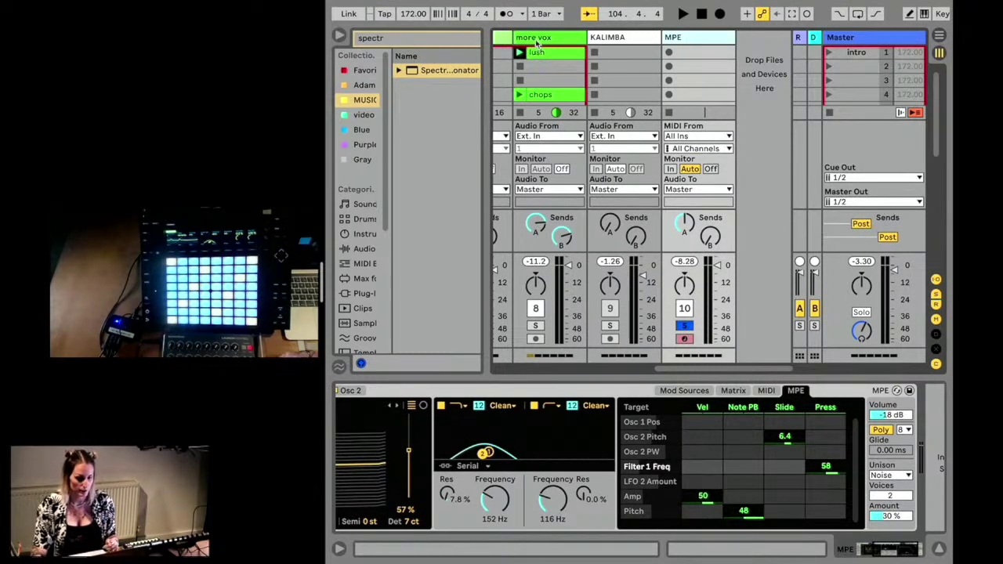
left_click(669, 52)
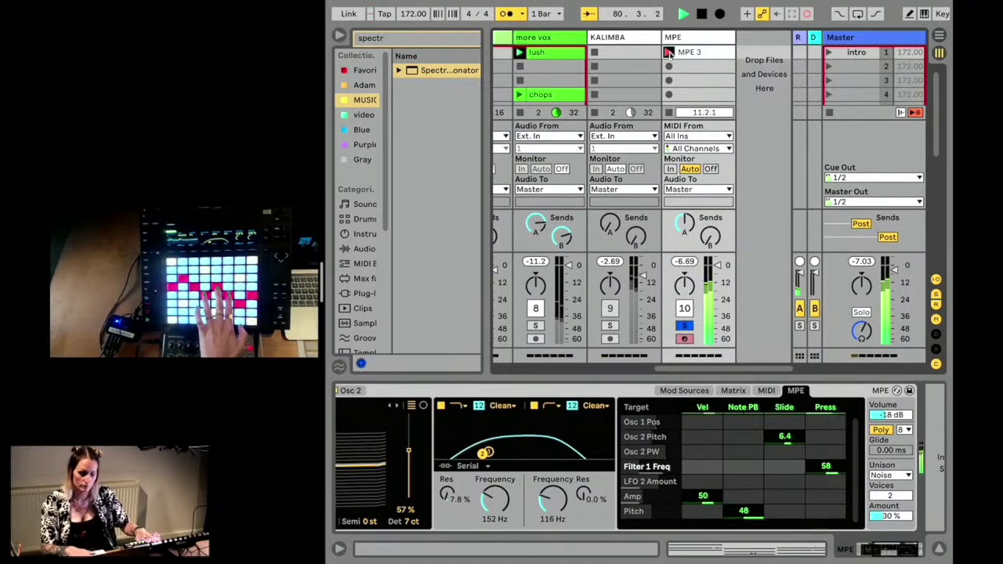
left_click(668, 53)
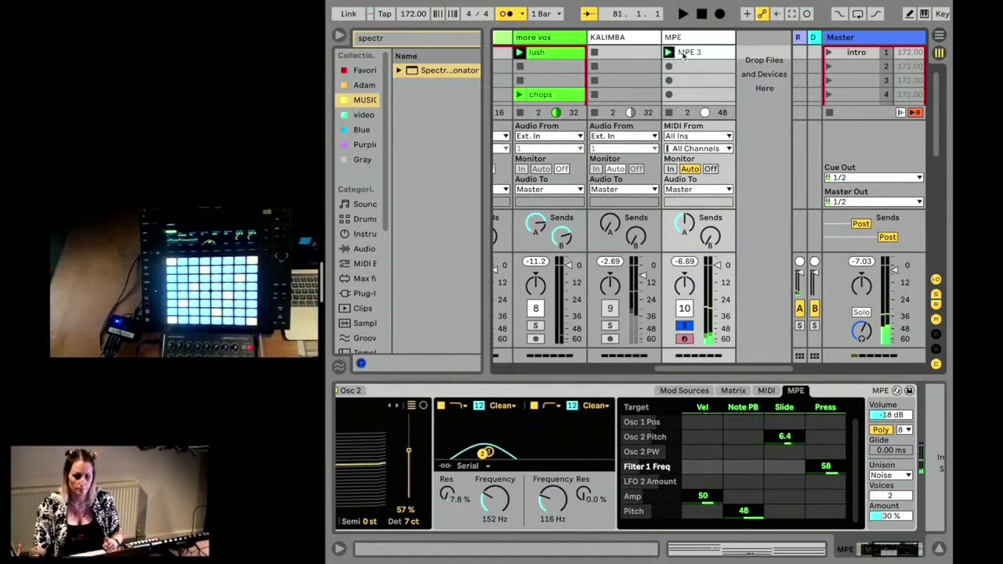
Step: Open the recorded MPE clip and enlarge its note editor to examine the notes with their Slide and Pressure curves
double_click(684, 53)
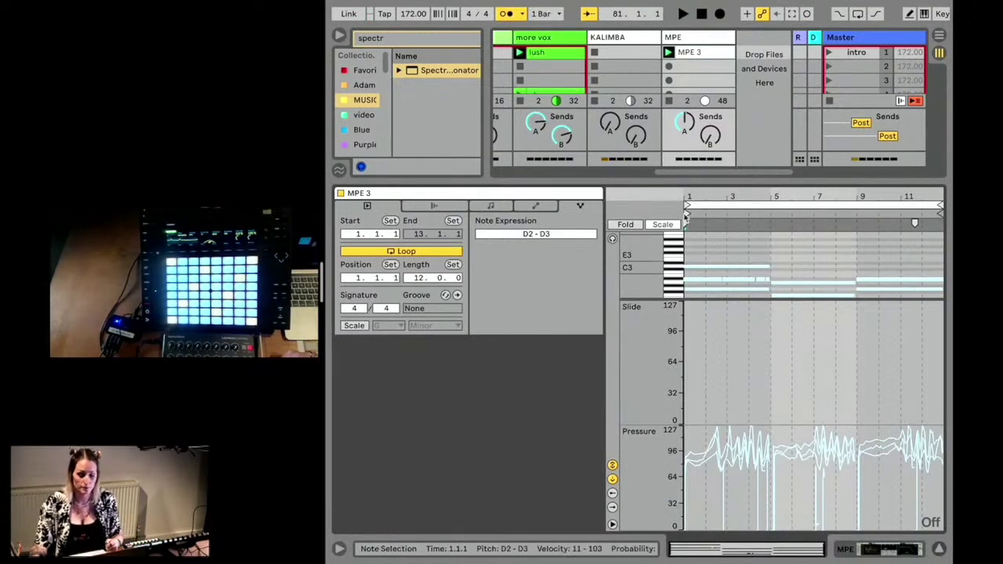
left_click(686, 217)
left_click_drag(600, 208, 459, 208)
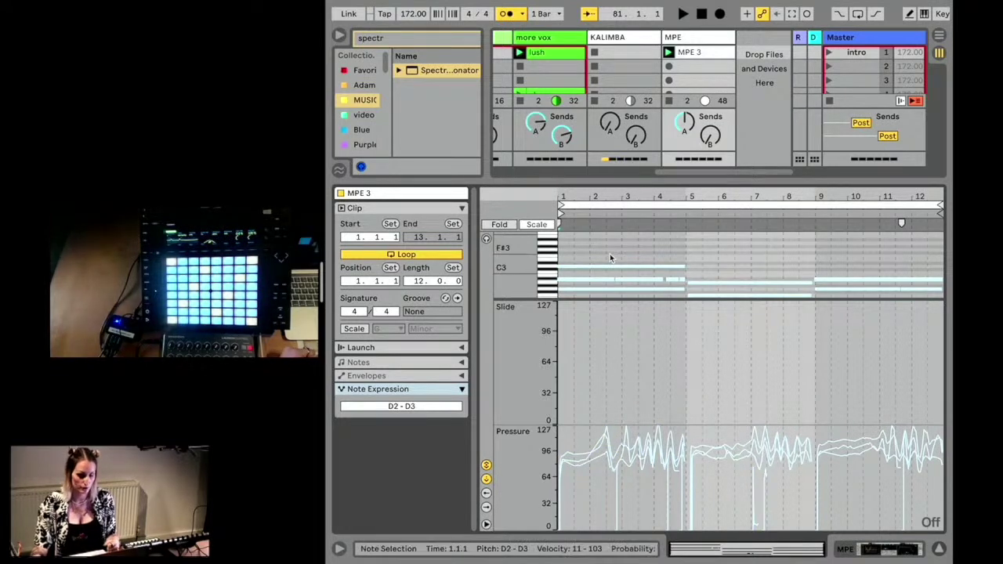
left_click_drag(607, 182, 606, 115)
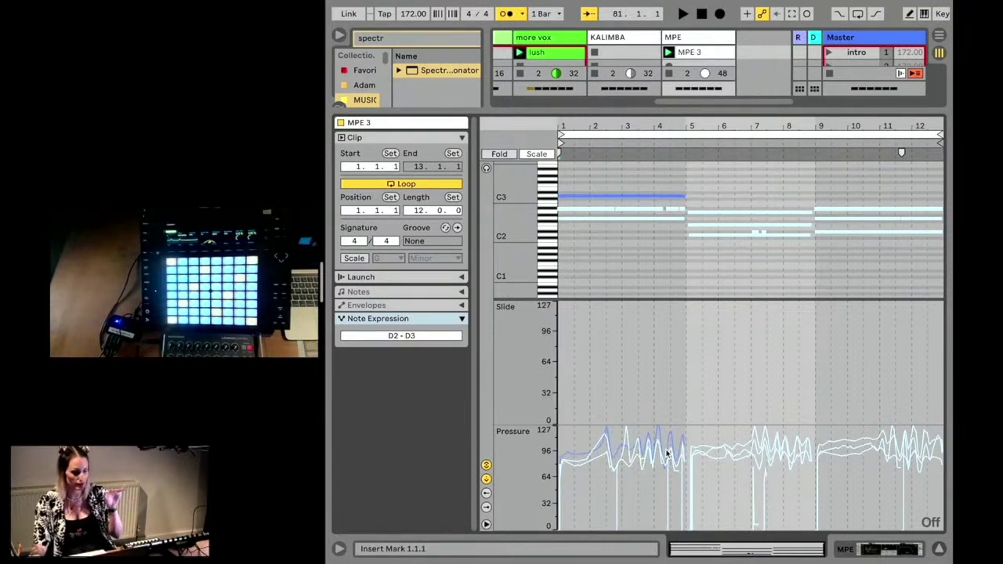
key("ctrl+a")
scroll(651, 250, "down", 1)
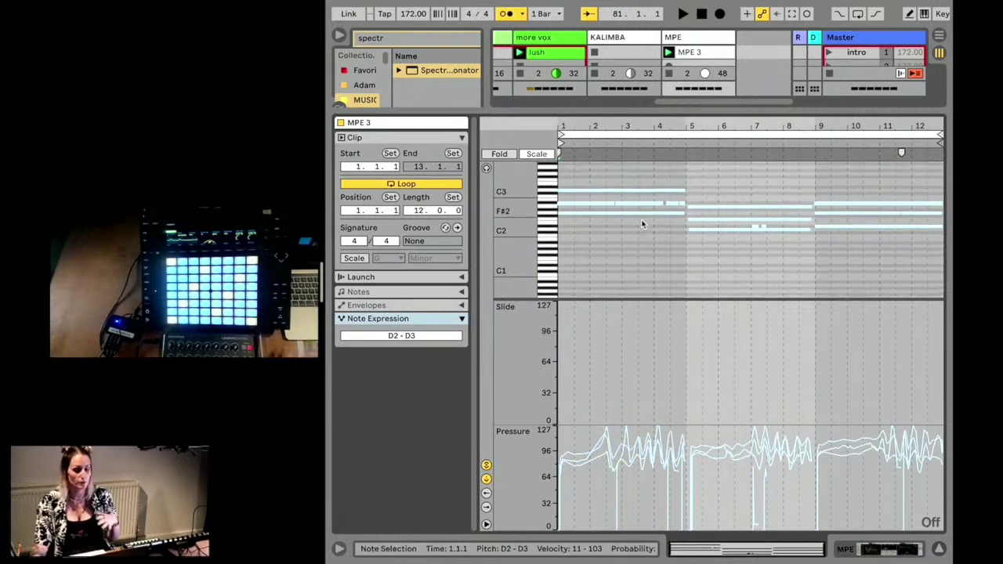
scroll(649, 204, "up", 1)
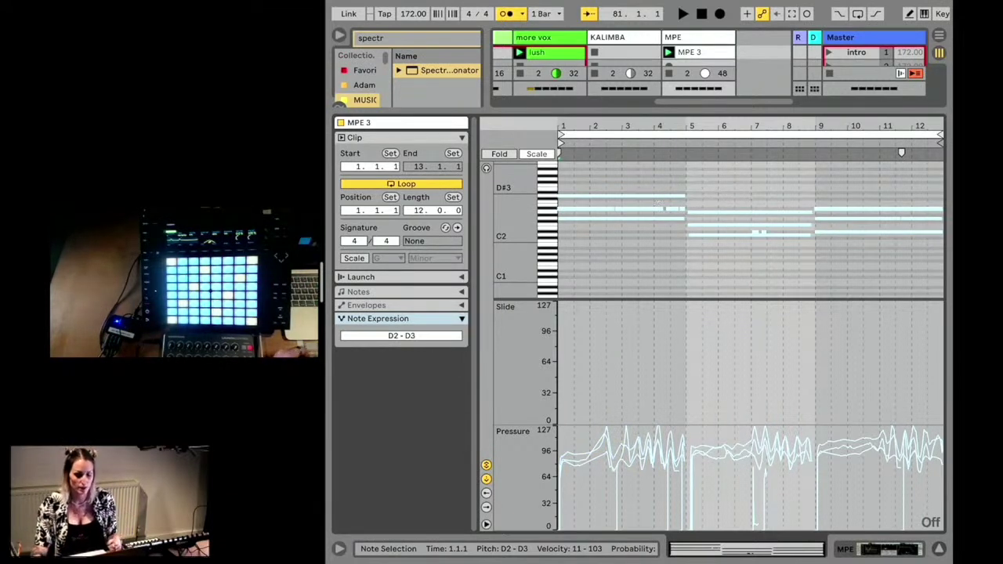
Step: Draw a Slide curve on the D3 note in bars 1 to 4, rising from 0 to 26
left_click(734, 408)
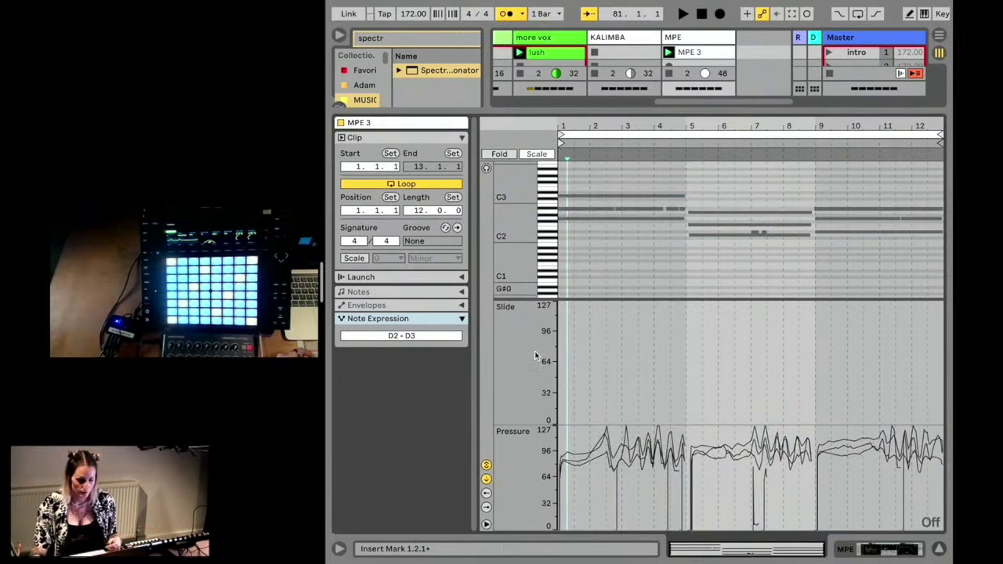
left_click(564, 376)
left_click_drag(564, 366, 571, 364)
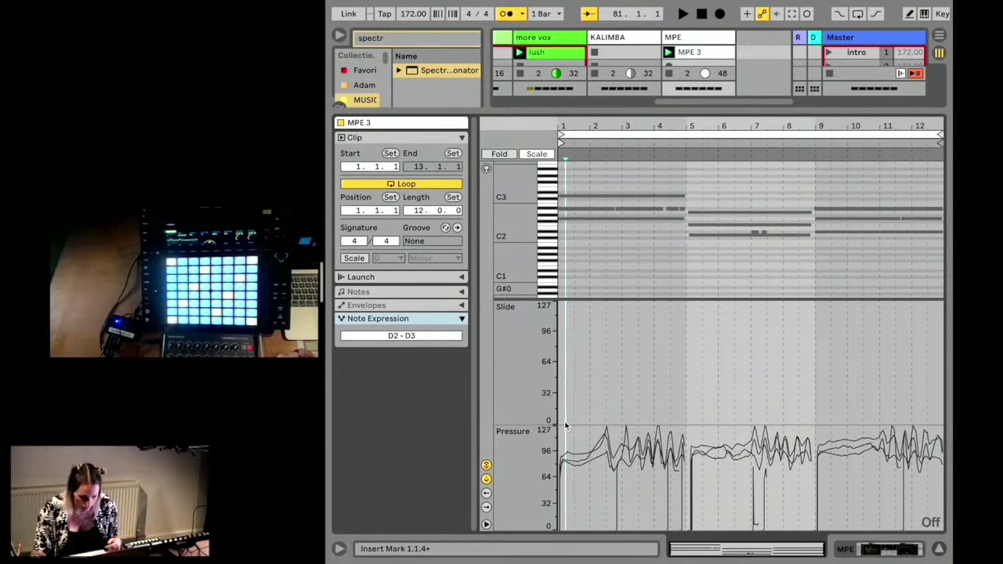
left_click(586, 195)
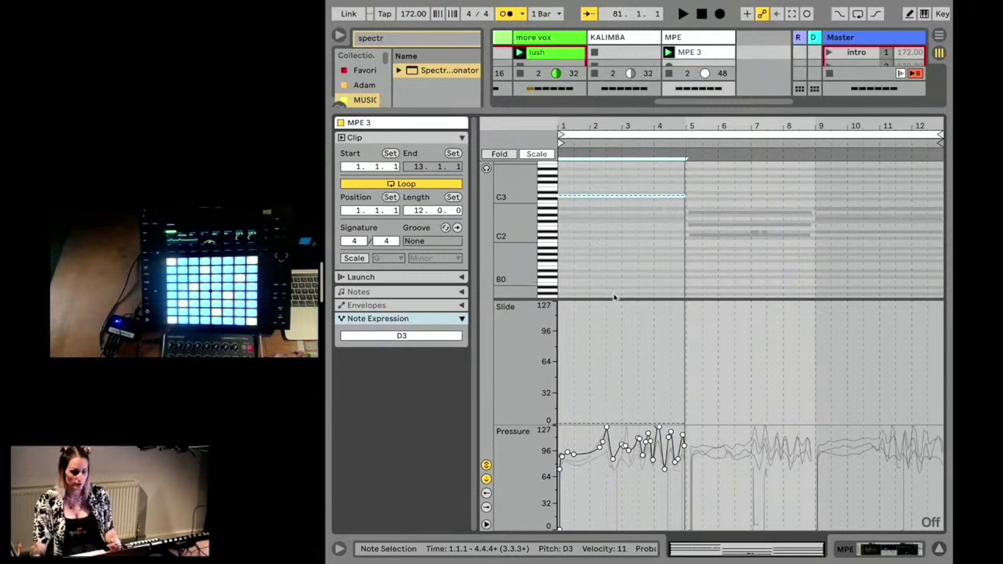
left_click(632, 196)
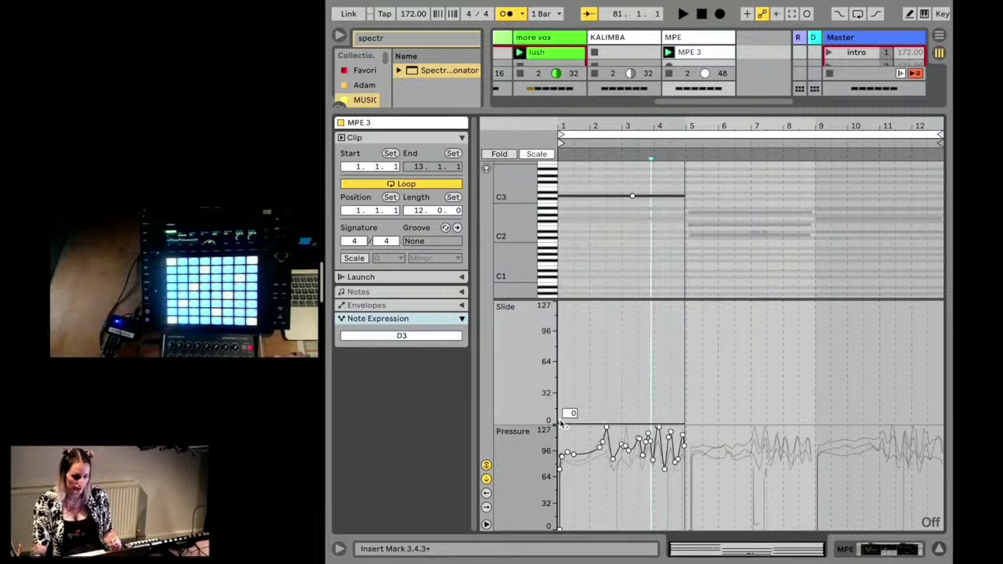
mouse_move(574, 426)
left_mouse_down()
mouse_move(665, 407)
mouse_move(681, 367)
mouse_move(679, 398)
left_mouse_up()
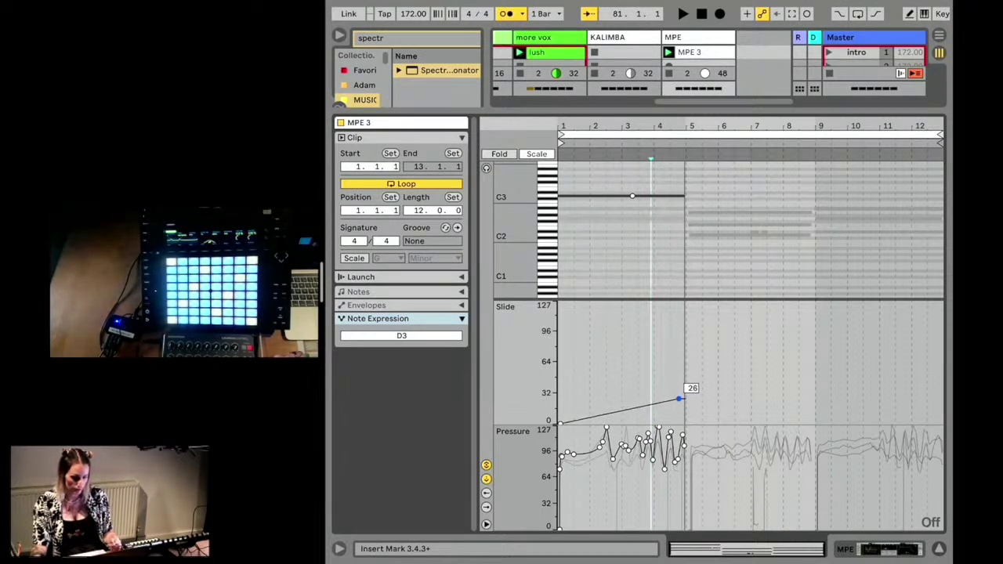
Step: Draw a Slide curve on the A2 note in bars 5 to 8, falling from about 67 to near 0 at the note's end
left_click(753, 212)
left_click(695, 391)
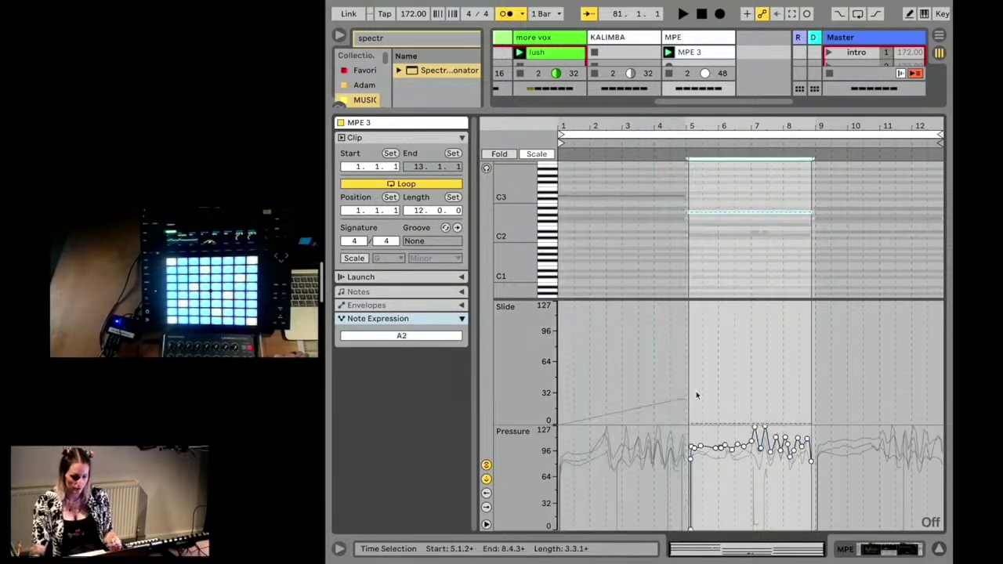
left_click_drag(696, 423, 696, 356)
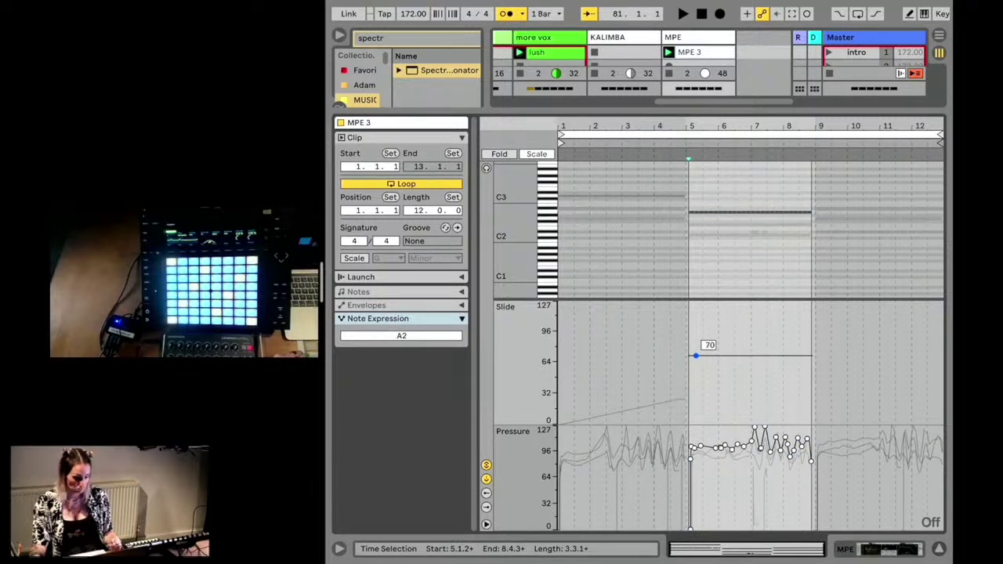
left_click_drag(696, 356, 696, 358)
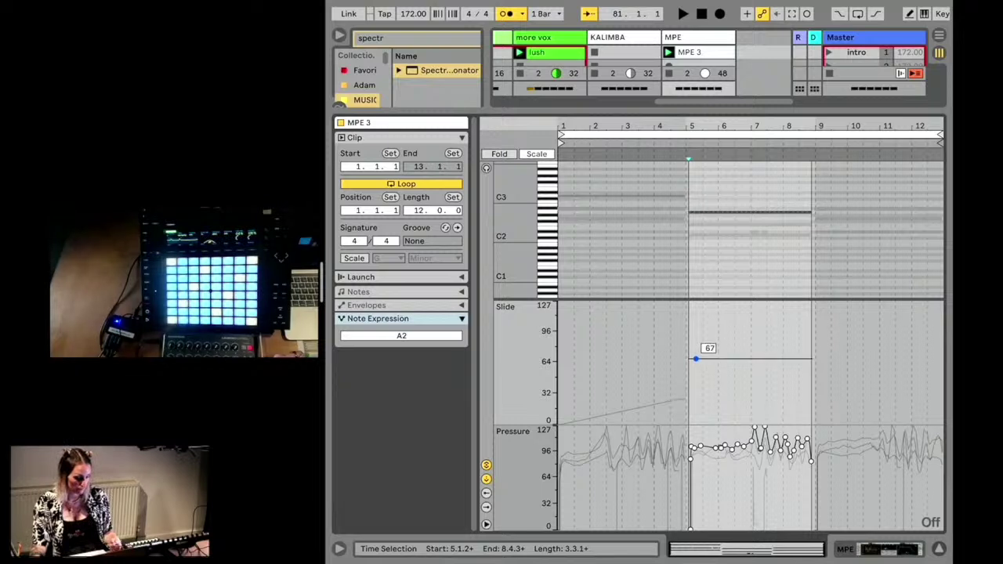
left_click_drag(780, 361, 812, 419)
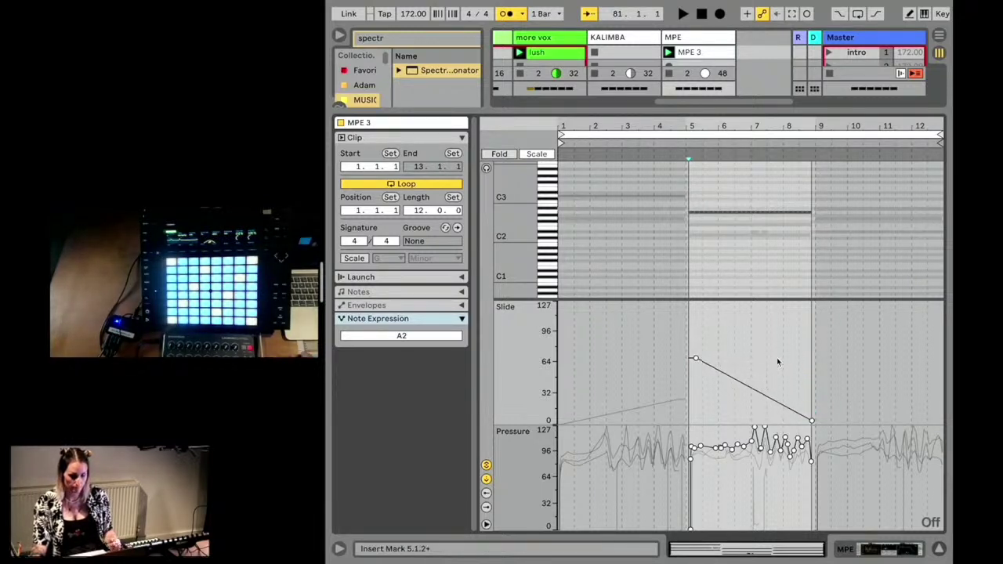
Step: Play the MPE clip to hear the edited Slide curves and stop playback
key("space")
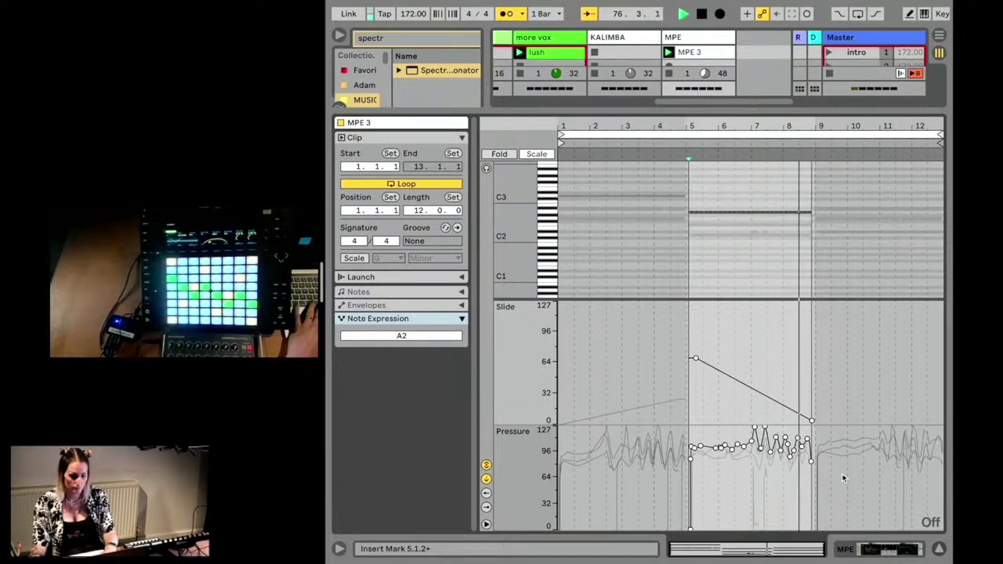
left_click(764, 430)
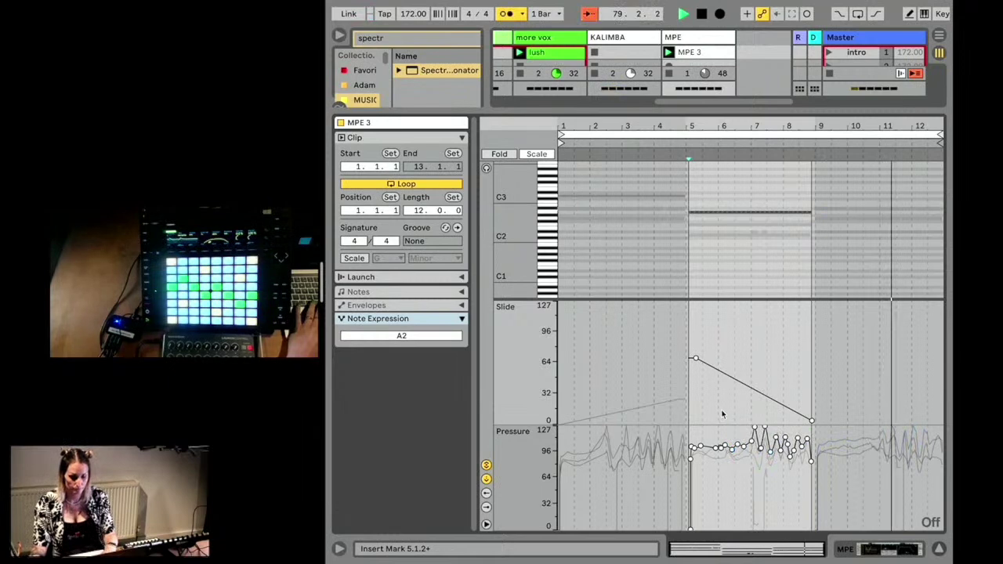
key("space")
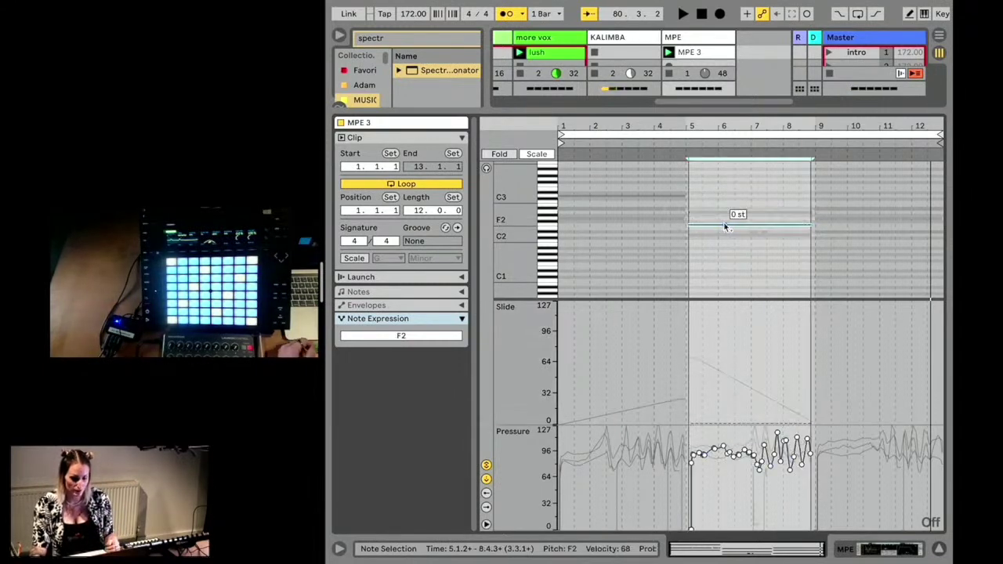
Step: Try a Slide curve rising from 0 to 68 on the F2 note in bars 5 to 8, and remove its end breakpoint
left_click(724, 225)
left_click(694, 428)
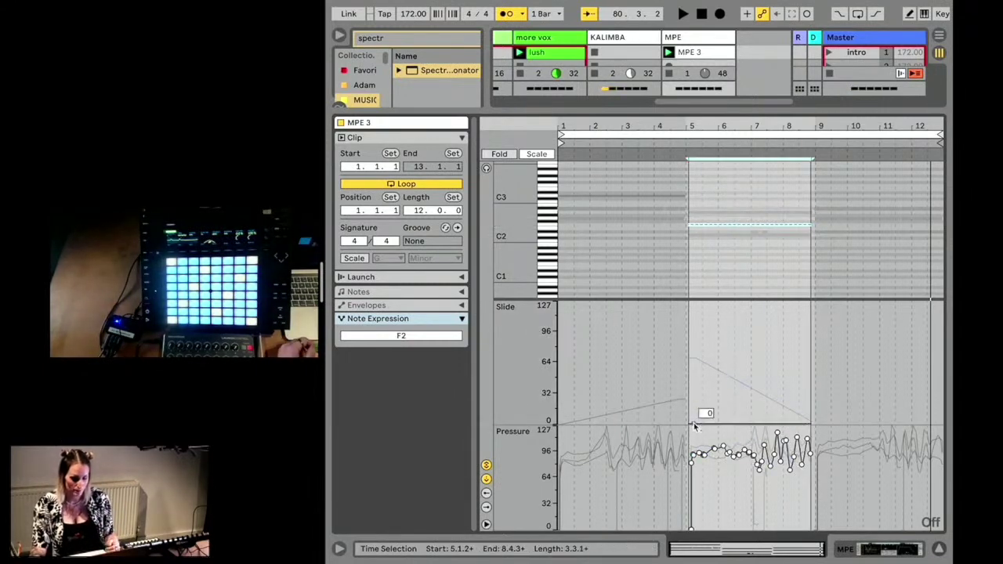
left_click_drag(739, 427, 809, 358)
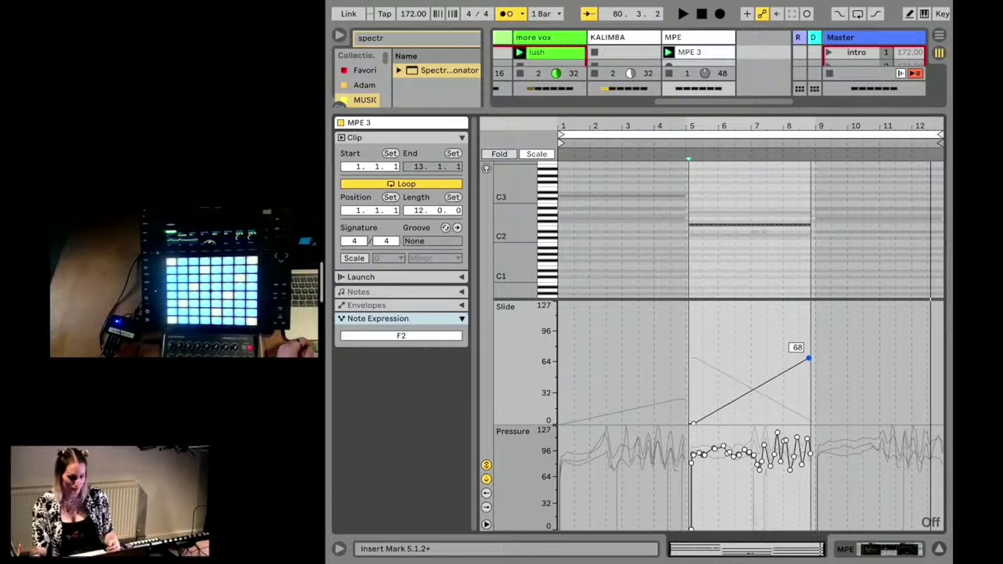
key("space")
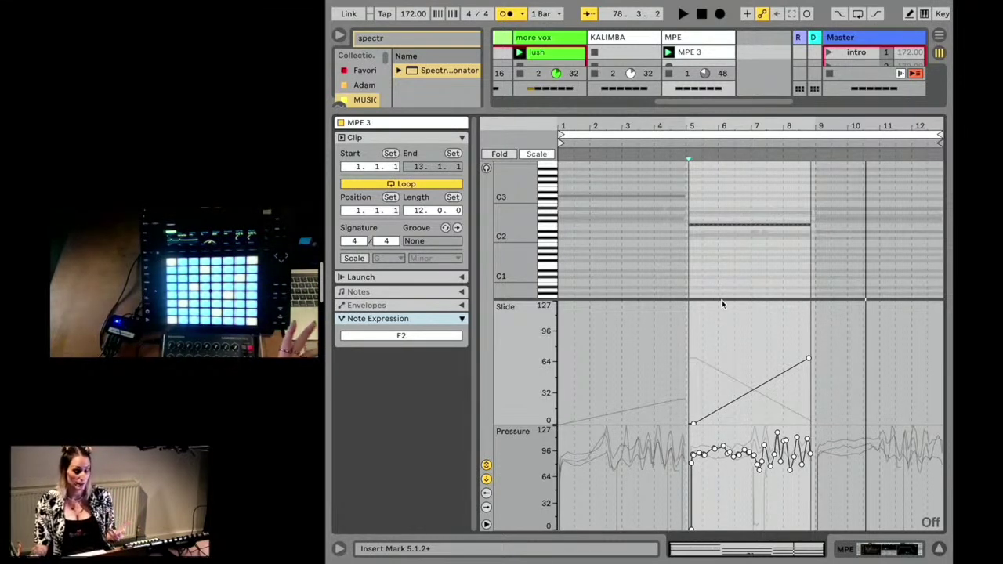
left_click(808, 359)
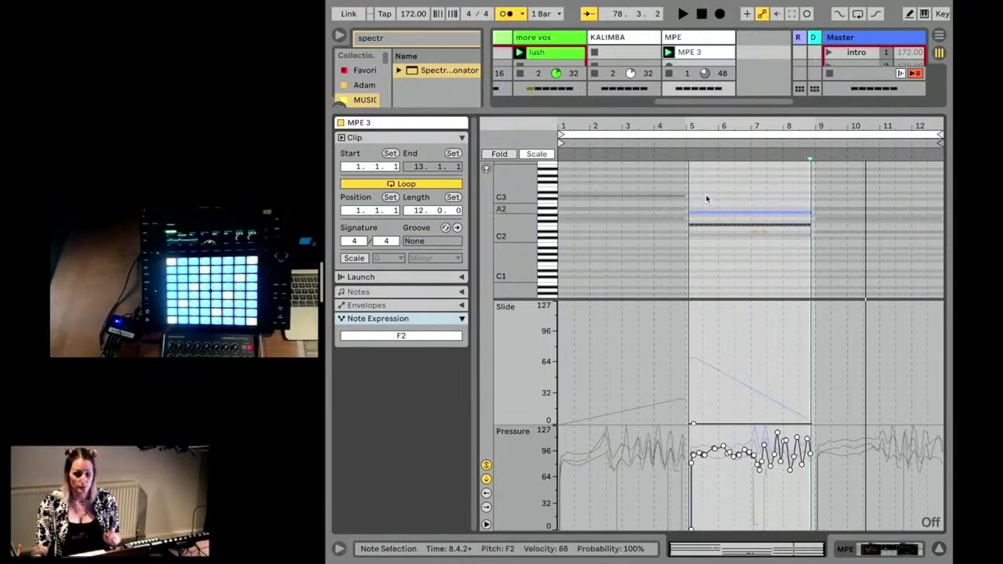
Step: Shrink the clip editor to reveal more of the Session mixer and clear the browser search
left_click_drag(688, 112, 689, 313)
left_click(444, 40)
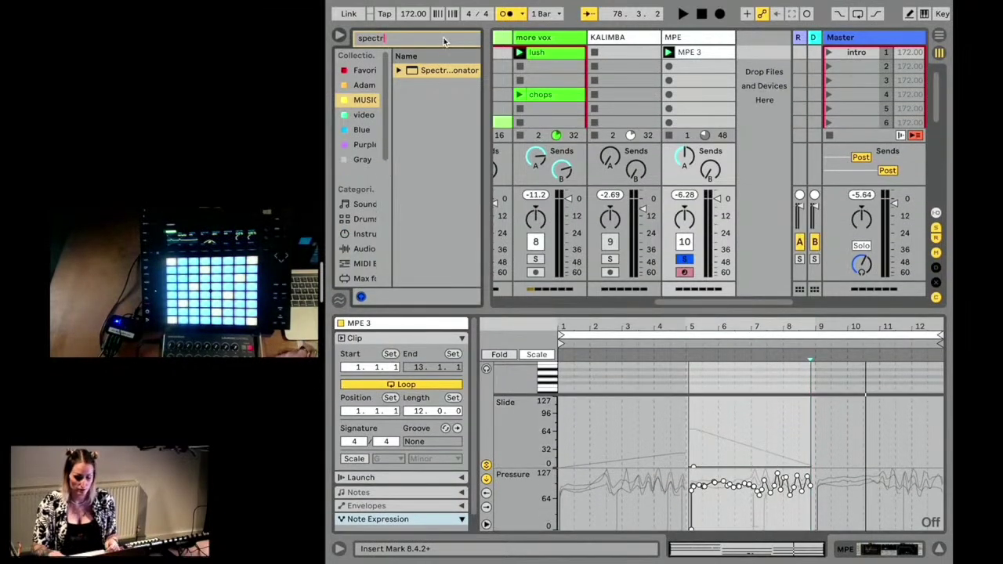
key("BackSpace")
key("BackSpace")
key("BackSpace")
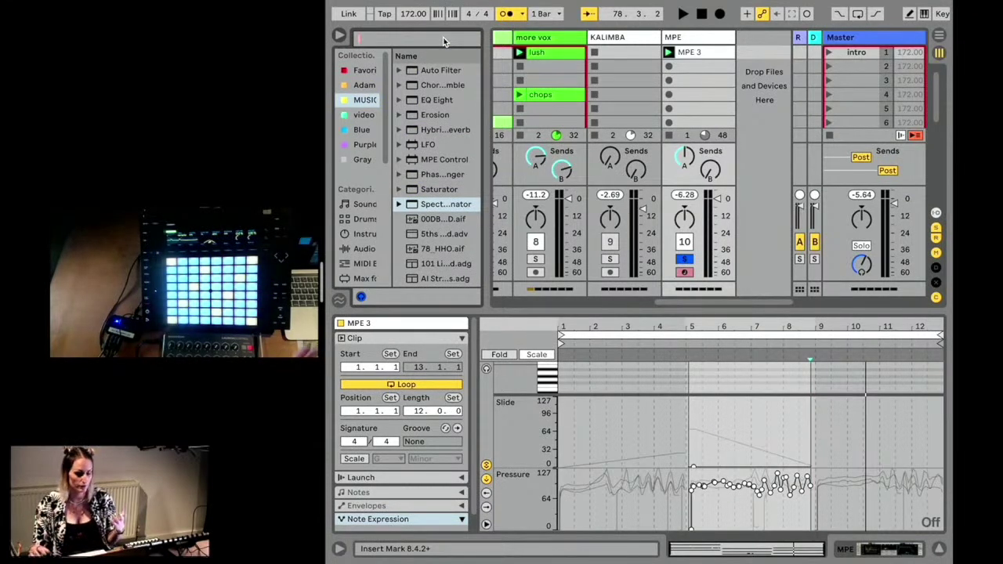
Step: Add the MPE Control device to the MPE track and set it to shape Slide
scroll(448, 136, "down", 1)
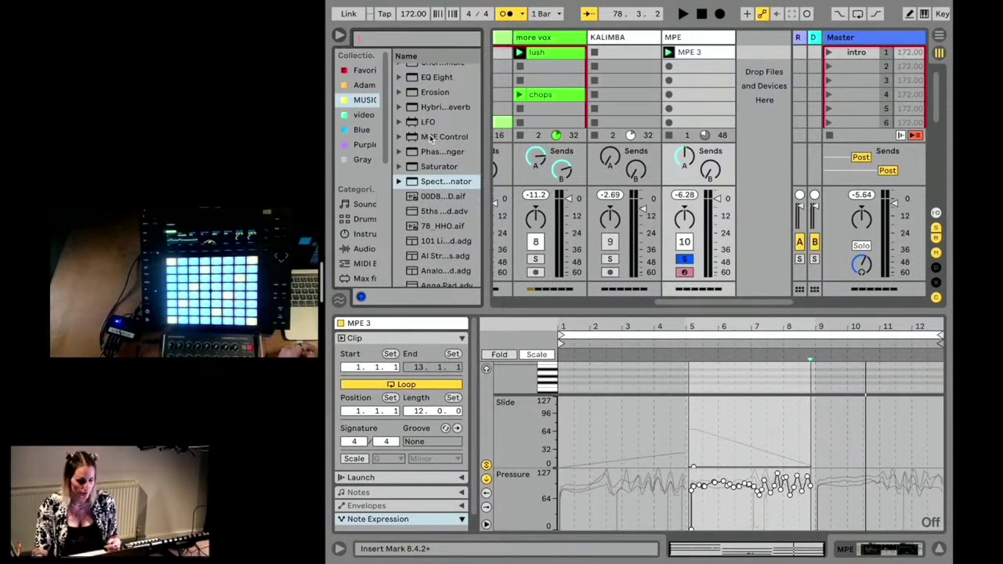
left_click_drag(432, 139, 680, 39)
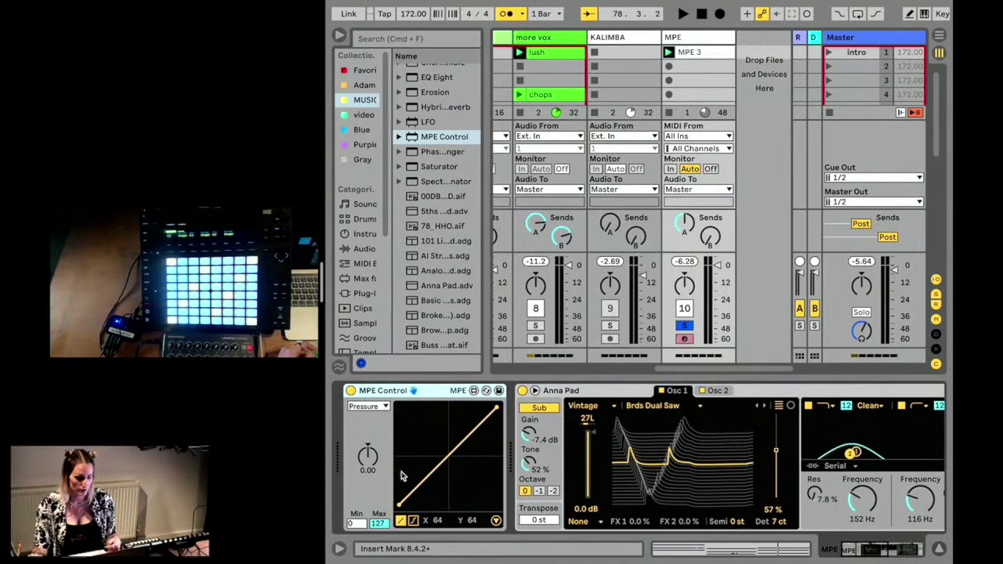
left_click(372, 409)
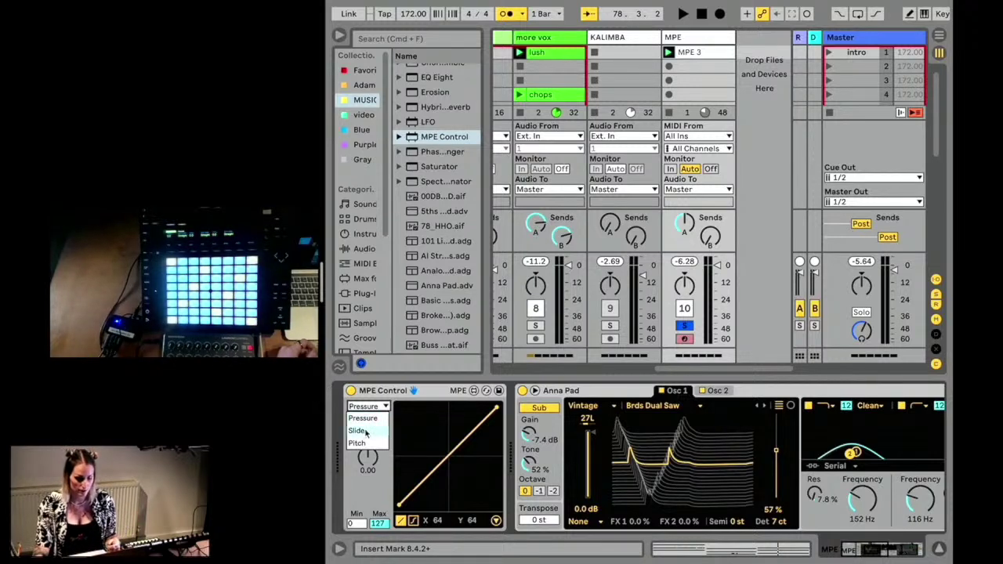
left_click(365, 432)
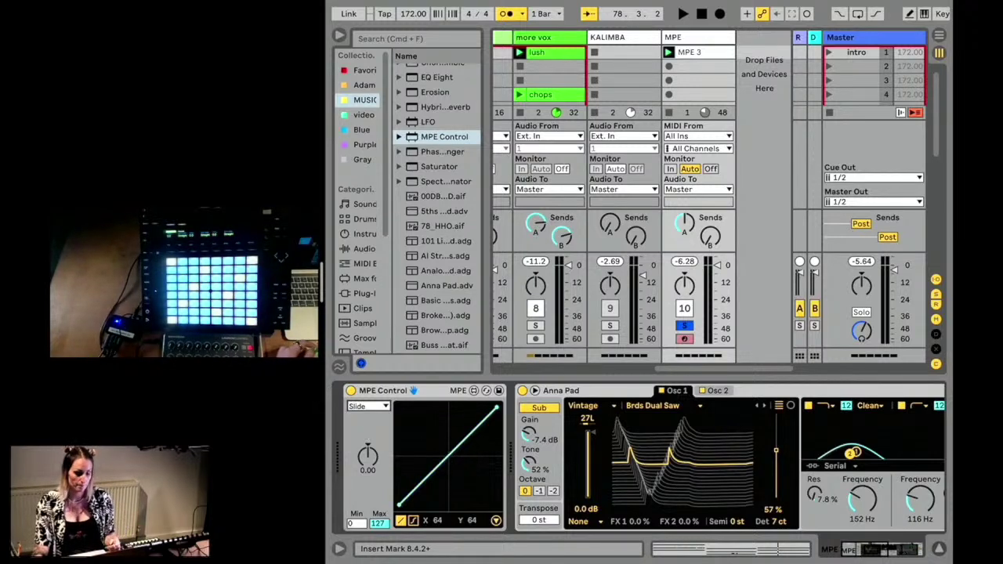
Step: Audition the MPE clip while bending the Slide curve through slopes of 0.68 and 0.38 to -0.88
key("space")
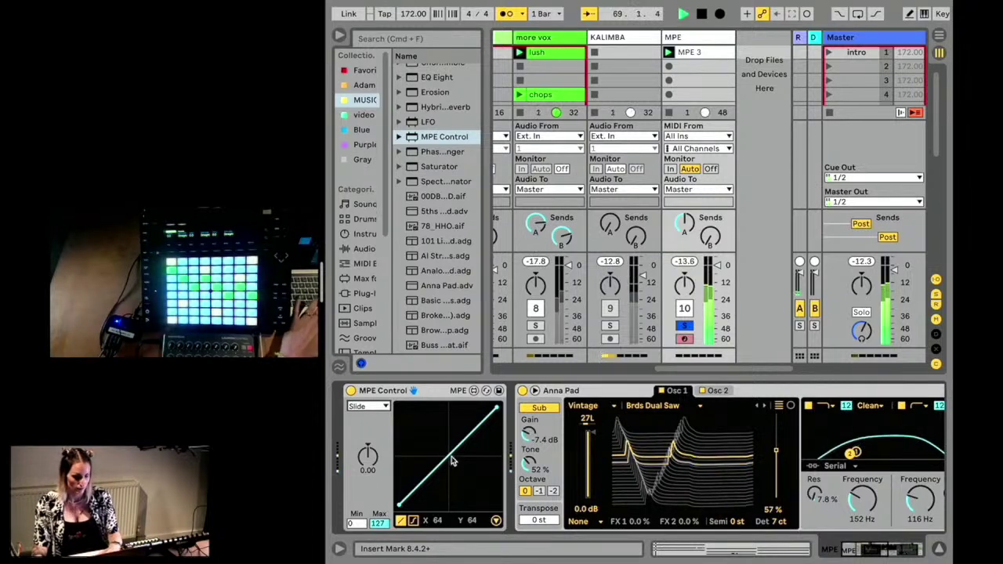
left_click_drag(449, 461, 495, 499)
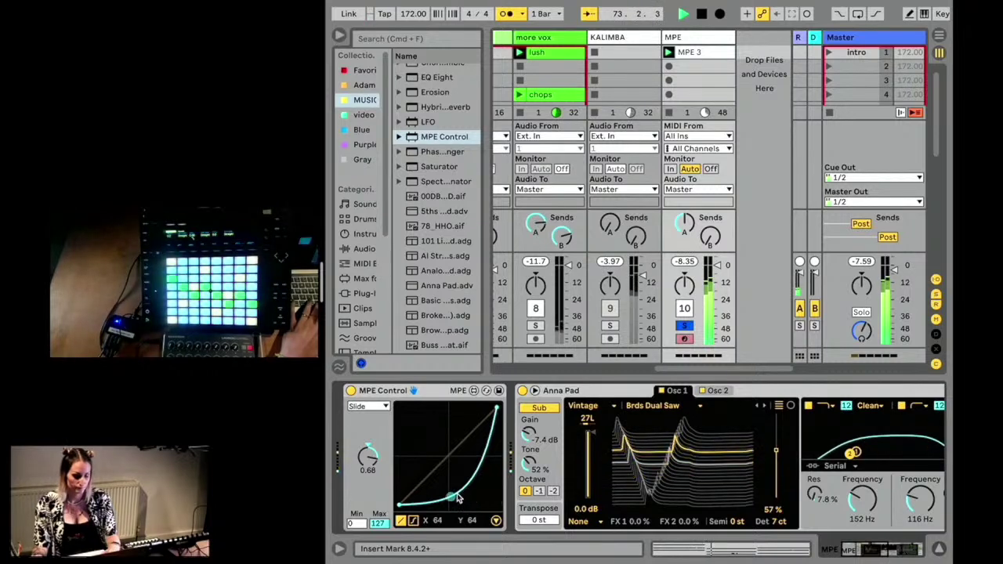
left_click_drag(458, 498, 454, 478)
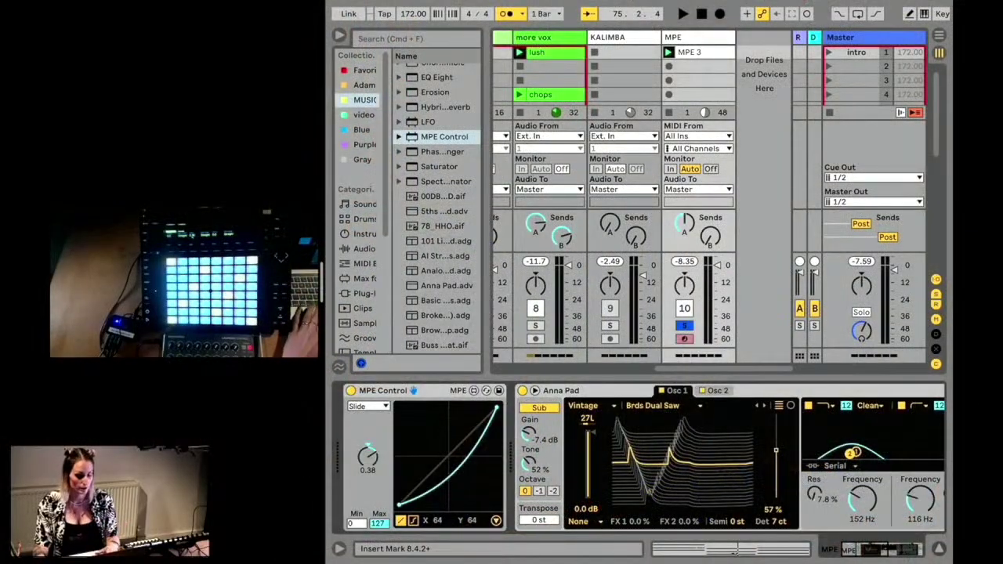
left_click_drag(458, 469, 442, 414)
key("space")
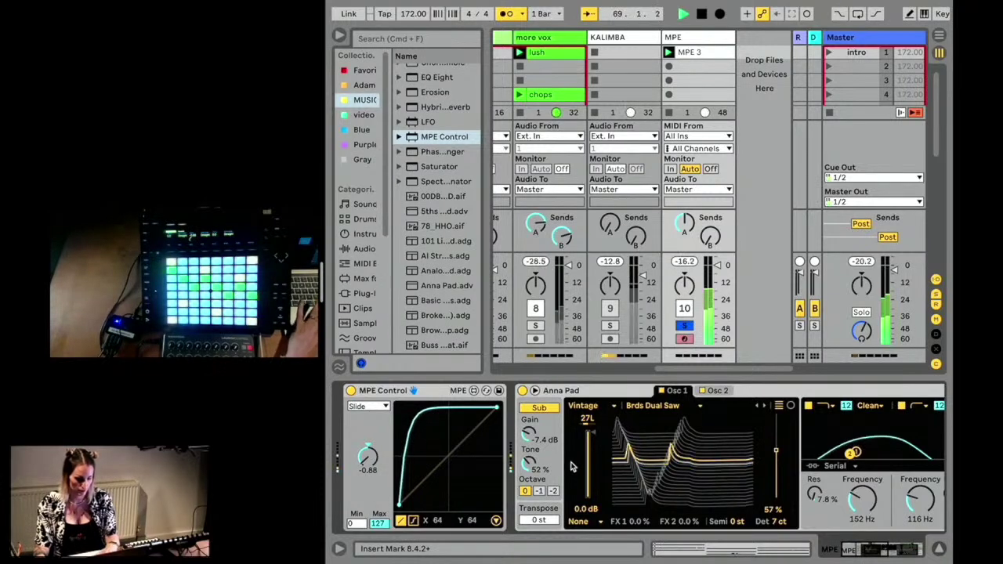
Step: Change the Slide curve to an S-shape and move its midpoint to X 49, Y 79
left_click(414, 521)
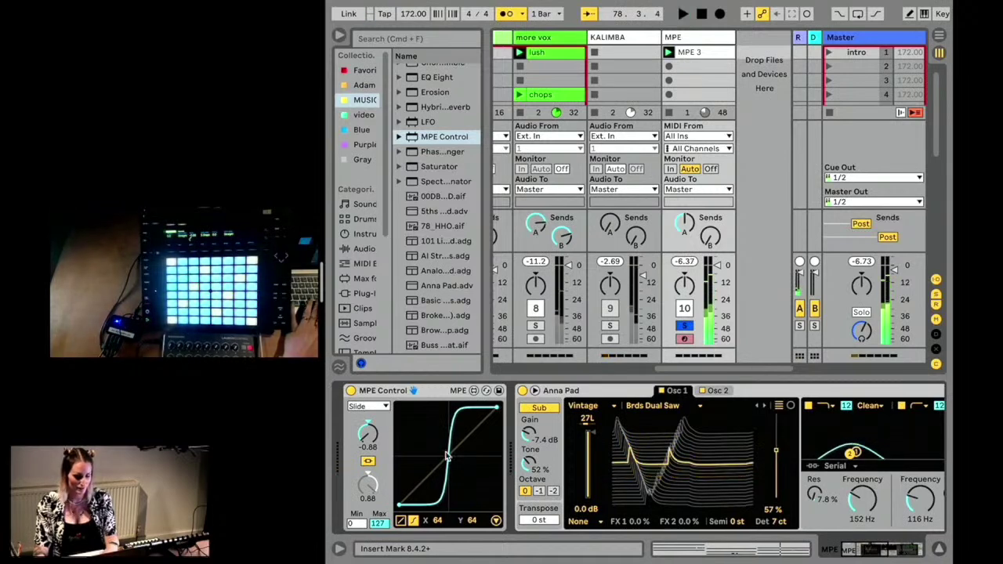
left_click_drag(457, 468, 437, 447)
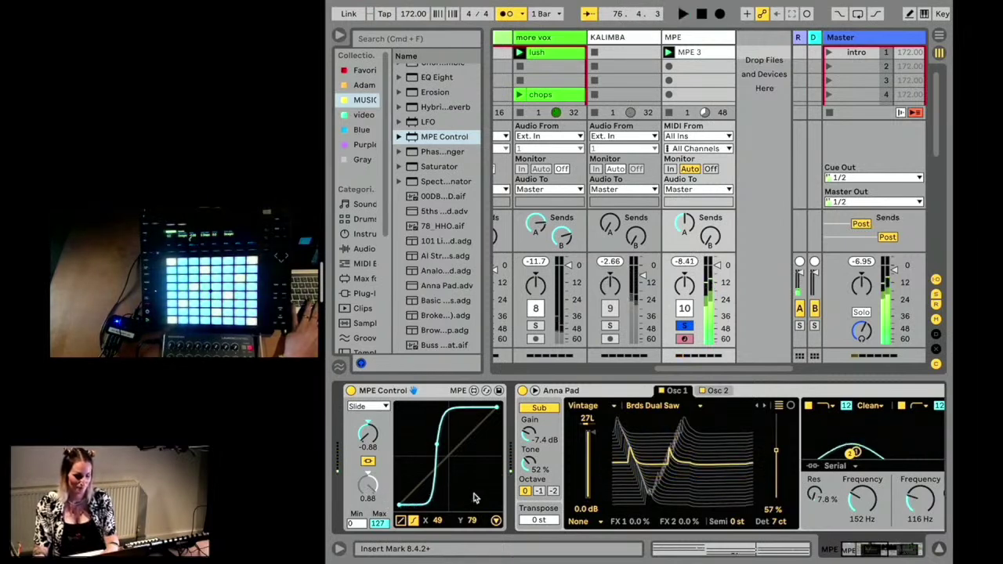
scroll(416, 447, "right", 2)
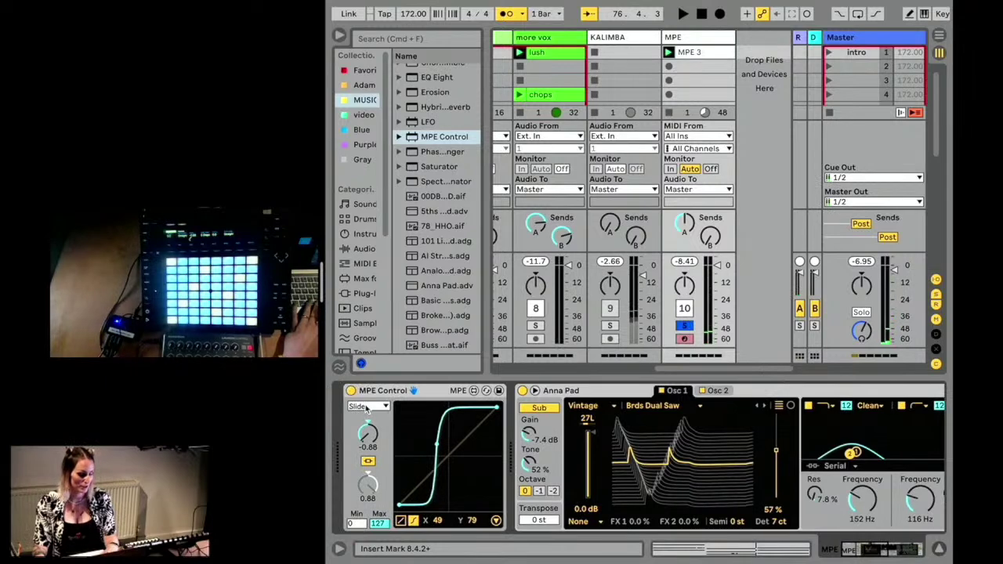
Step: Switch MPE Control to Pressure, bend its curve to a slope of 0.38, and turn off the metronome
left_click(368, 406)
left_click(364, 410)
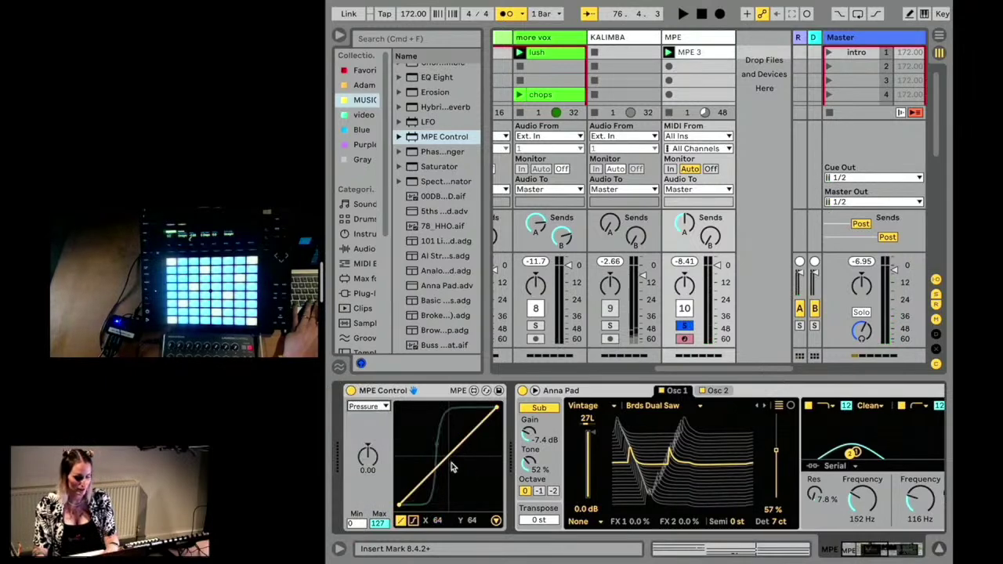
left_click_drag(450, 459, 486, 478)
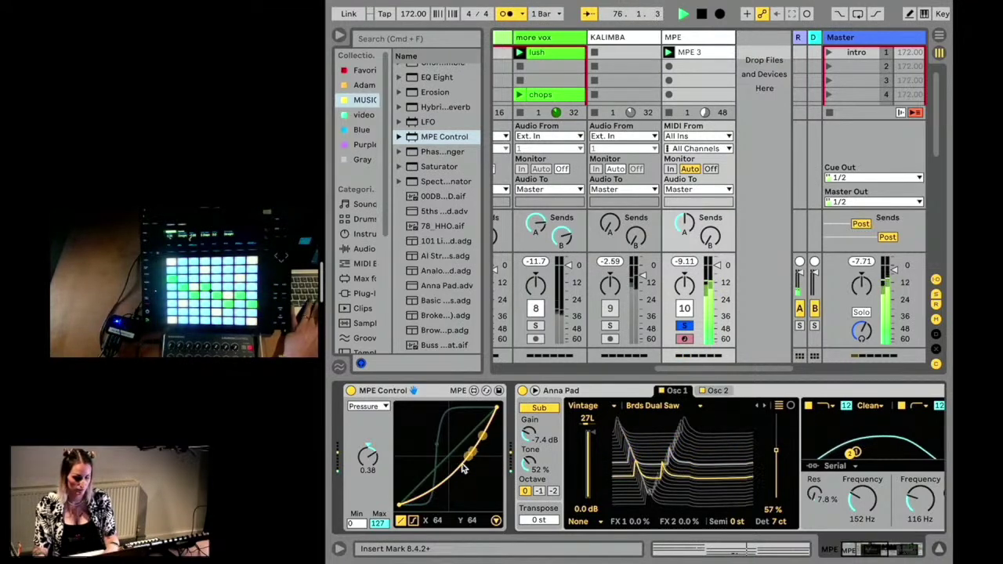
left_click_drag(463, 469, 441, 419)
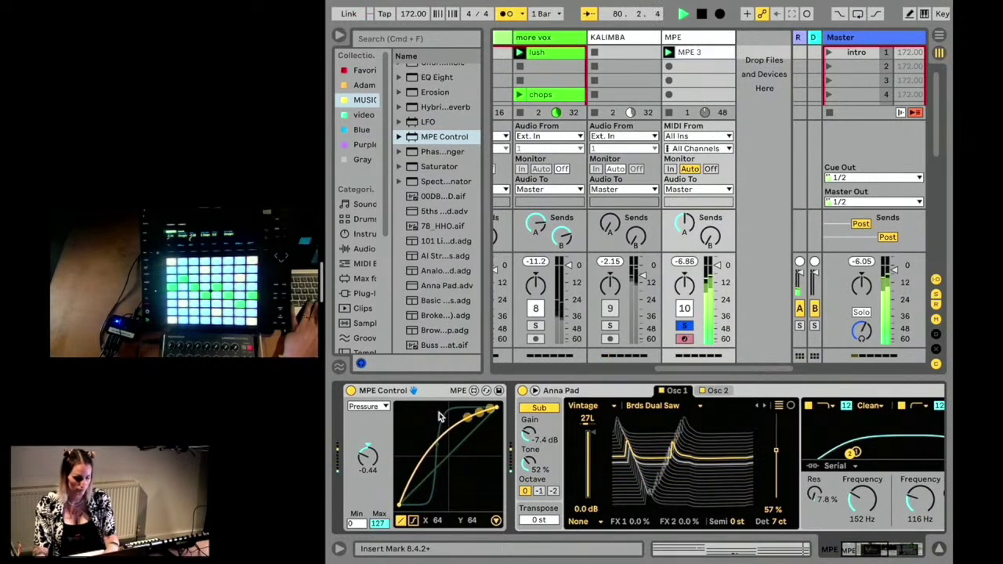
left_click_drag(440, 418, 472, 480)
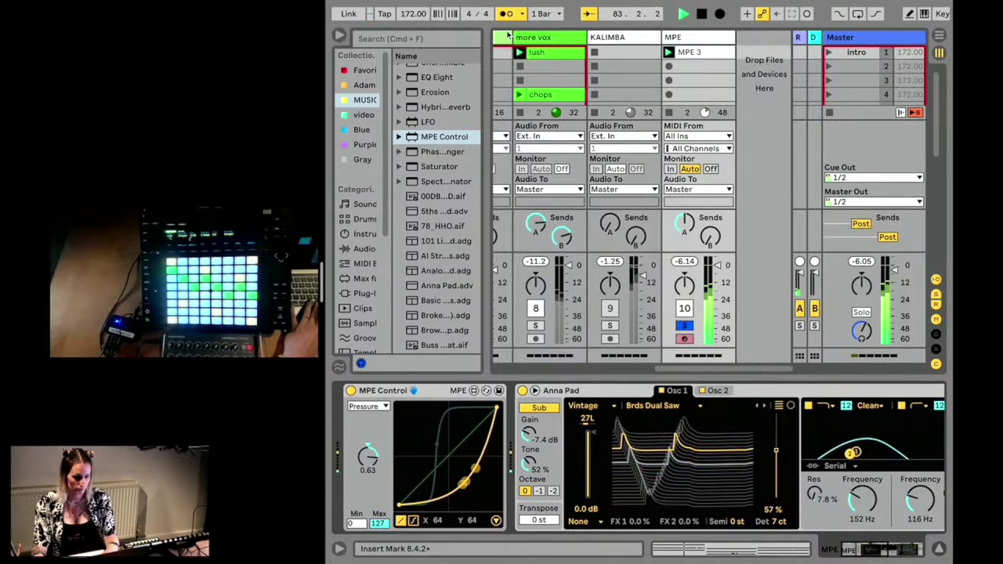
left_click(507, 14)
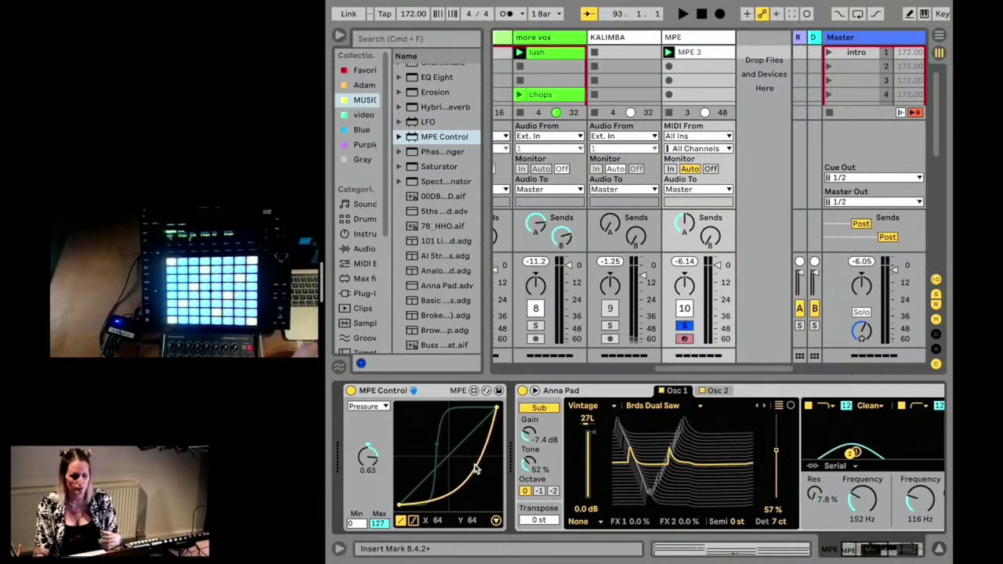
mouse_move(473, 471)
left_mouse_down()
mouse_move(469, 455)
mouse_move(472, 469)
left_mouse_up()
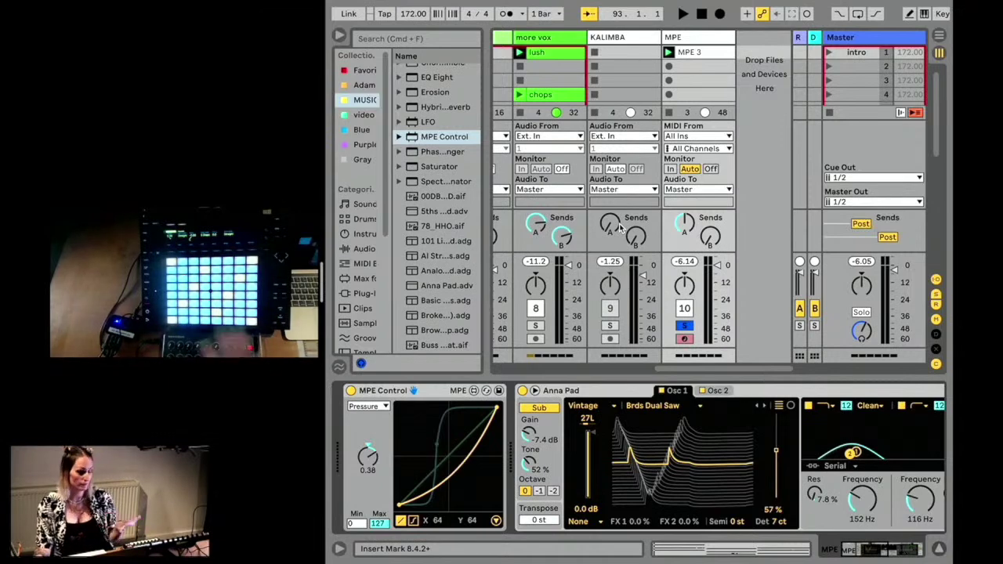
Step: Unsolo the MPE track and insert a new MIDI track after it
scroll(644, 221, "left", 3)
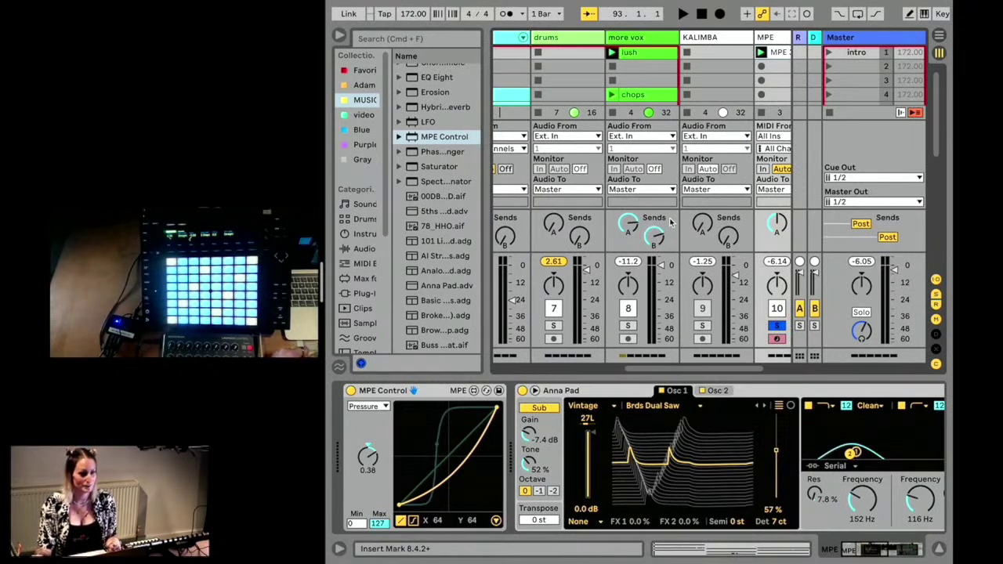
scroll(670, 223, "right", 1)
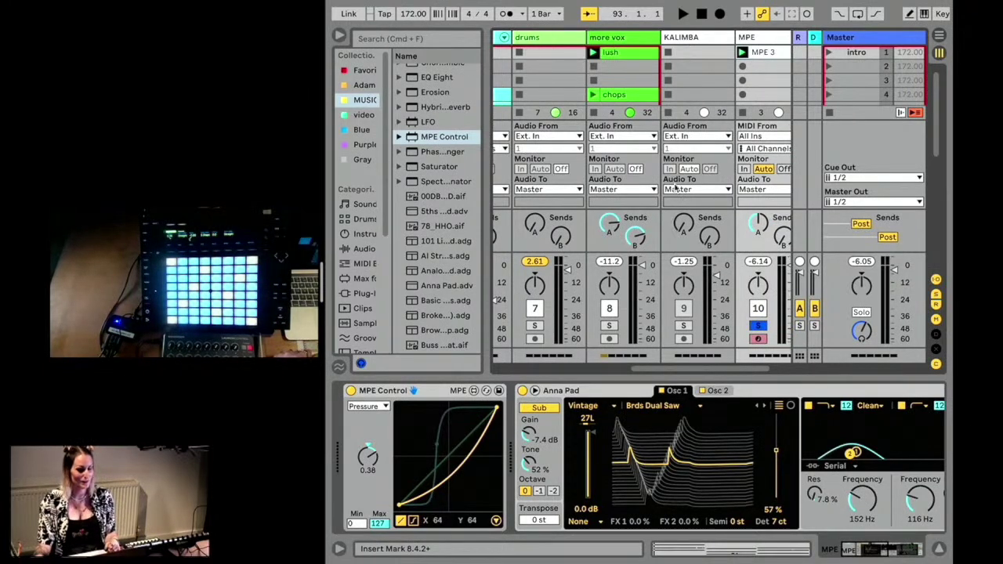
scroll(670, 107, "right", 3)
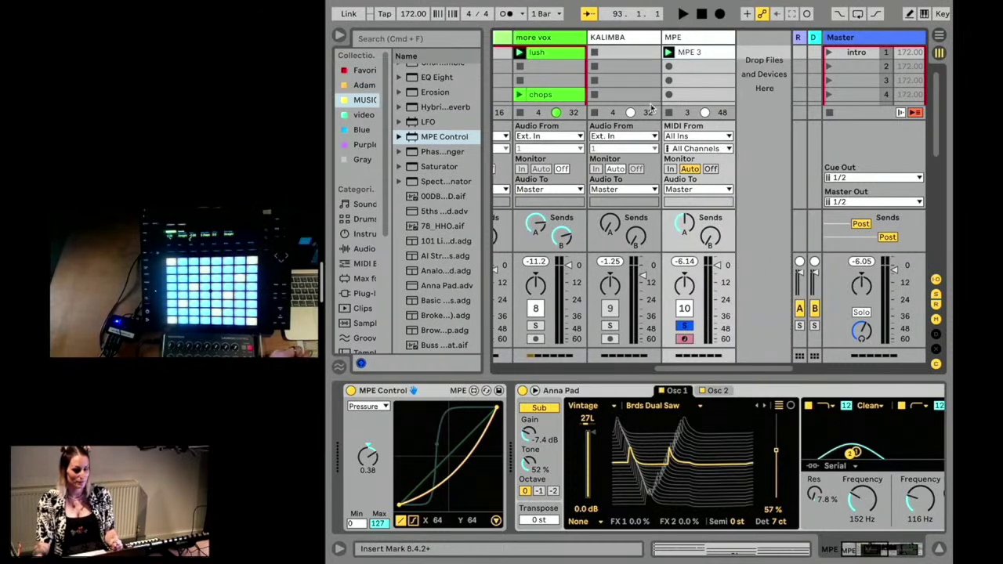
left_click(684, 326)
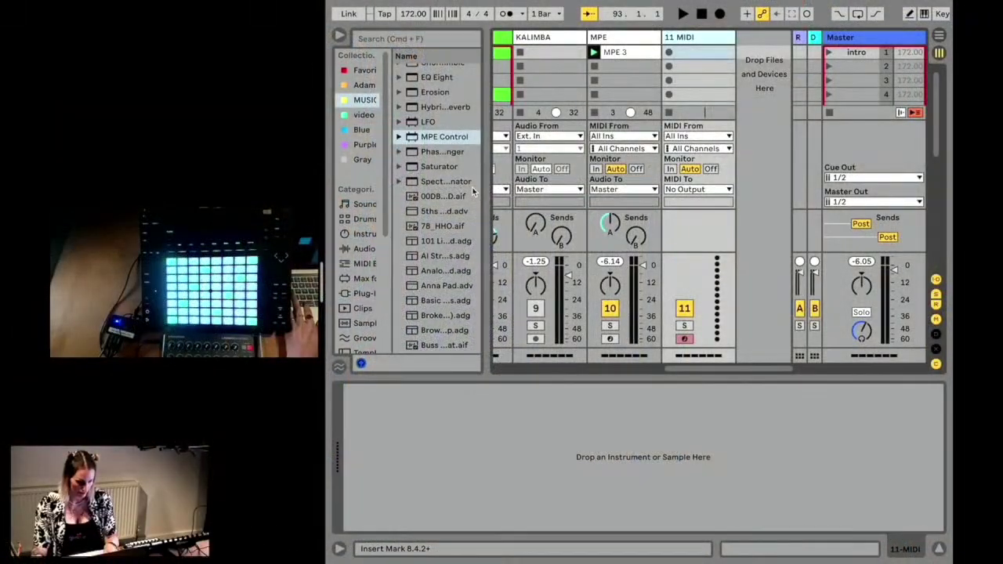
Step: Add an empty Instrument Rack to the new MIDI track, adjusting the browser's width to read the device names
scroll(475, 188, "up", 1)
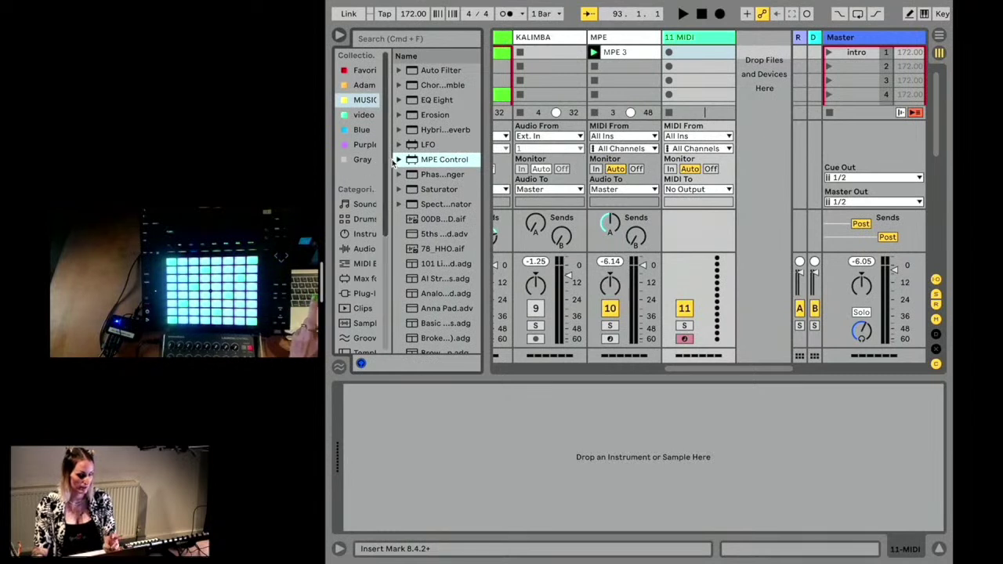
left_click_drag(392, 159, 407, 161)
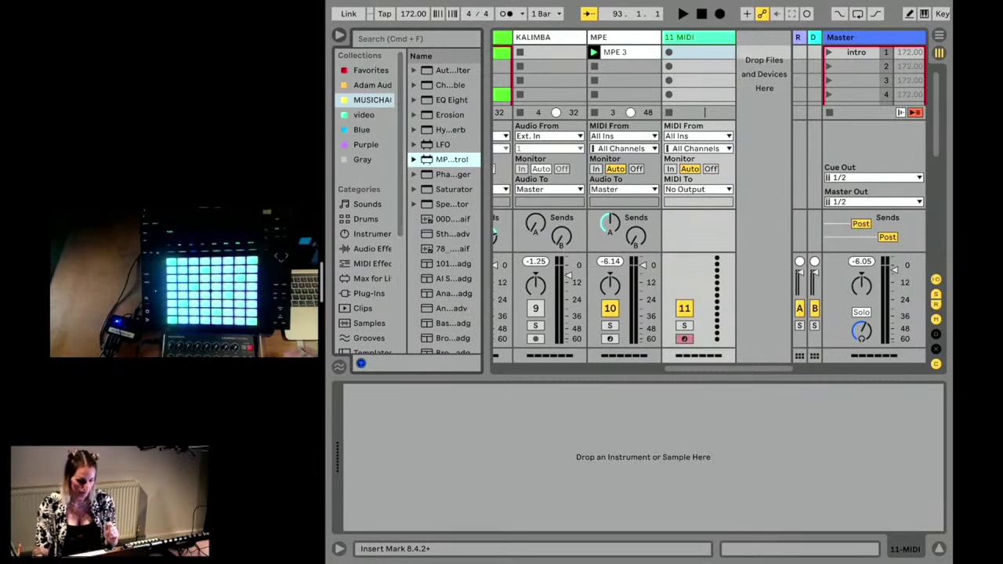
left_click(372, 234)
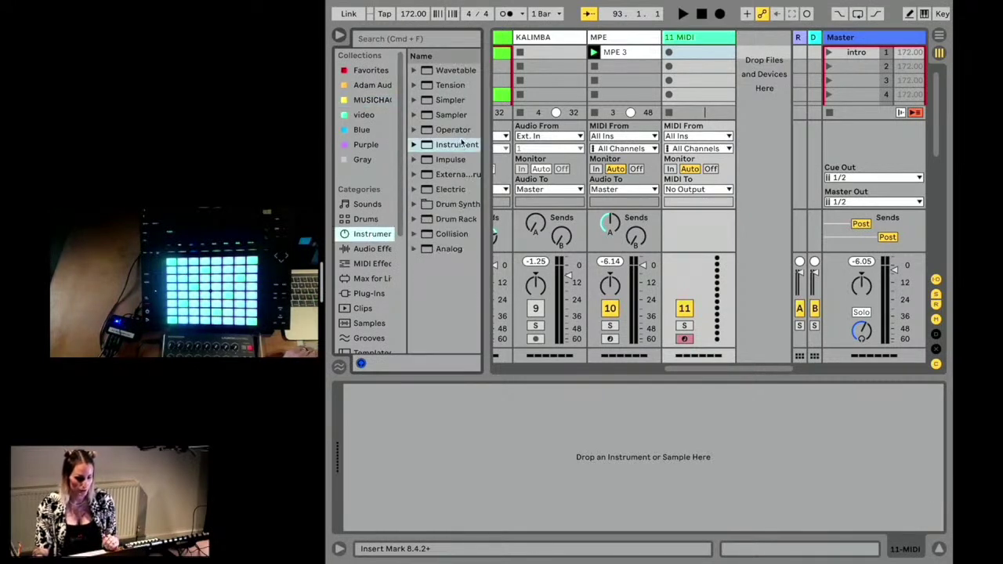
left_click_drag(484, 136, 541, 130)
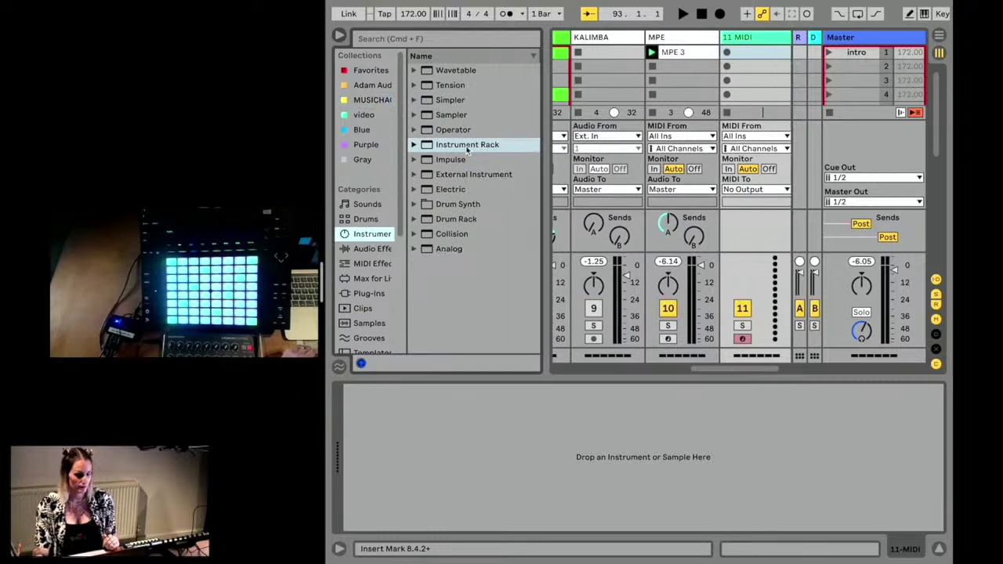
left_click_drag(459, 149, 512, 451)
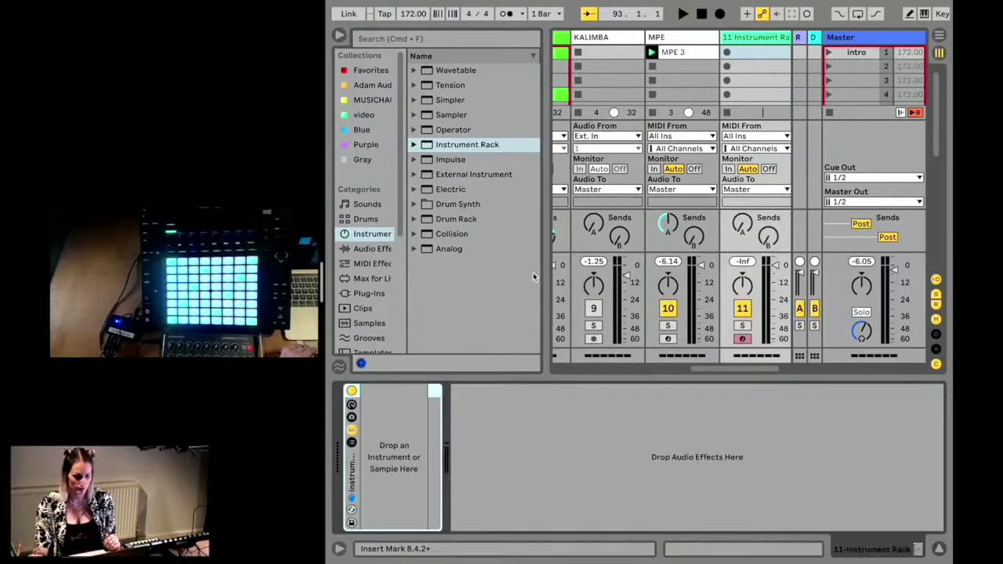
left_click_drag(544, 134, 462, 137)
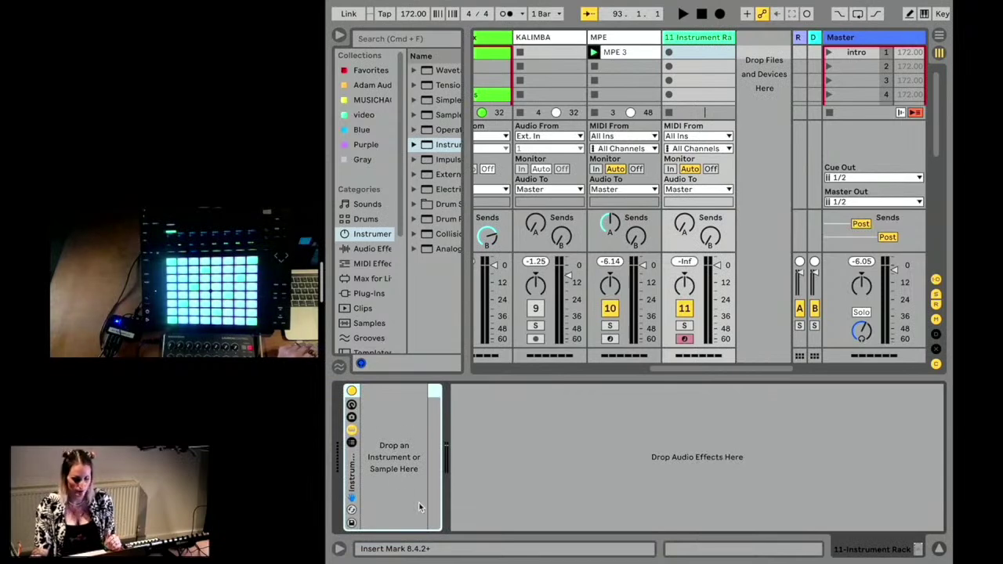
Step: Load the 5ths Glass Motion Pad preset from the yellow collection into the Instrument Rack, widening the browser to read preset names
left_click(392, 100)
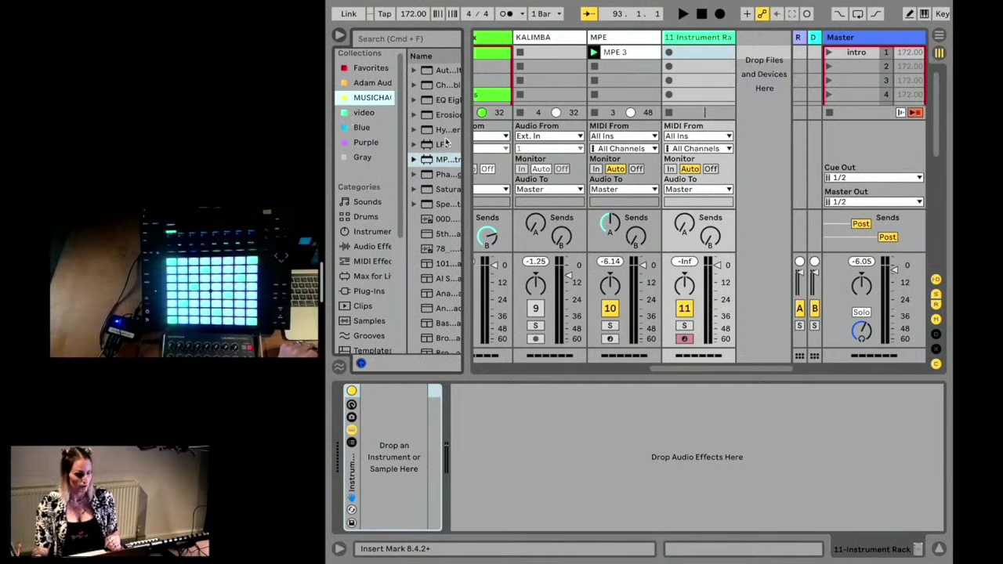
left_click_drag(467, 131, 513, 157)
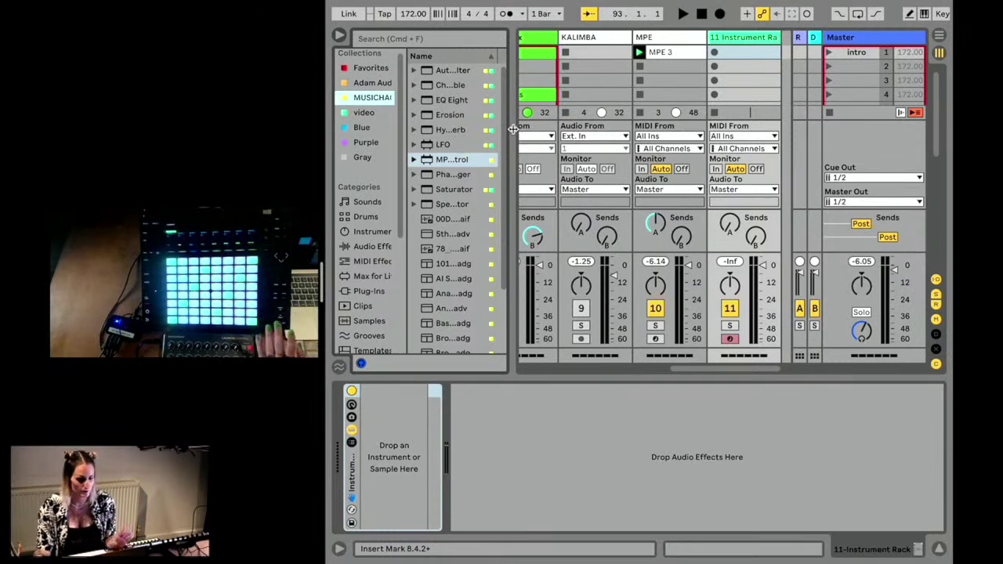
left_click_drag(513, 130, 567, 123)
left_click_drag(452, 237, 404, 401)
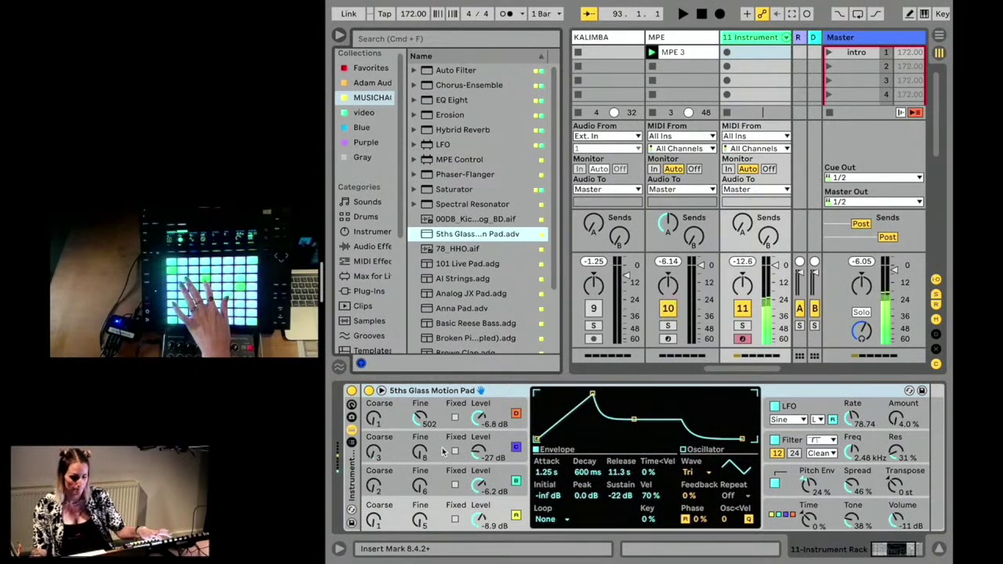
Step: Show the Instrument Rack's chain list and add 101 Live Pad as a second chain
left_click(352, 445)
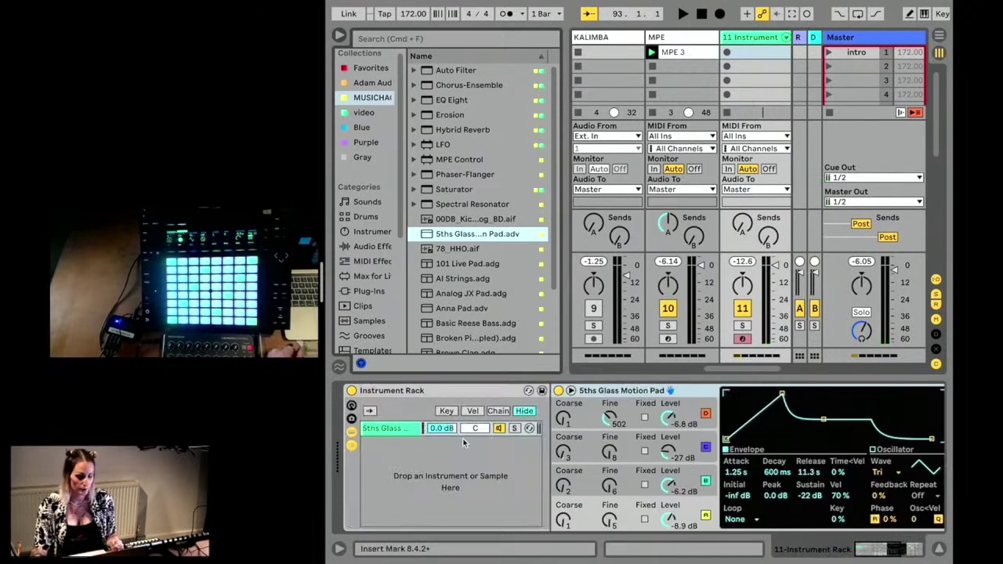
left_click(411, 431)
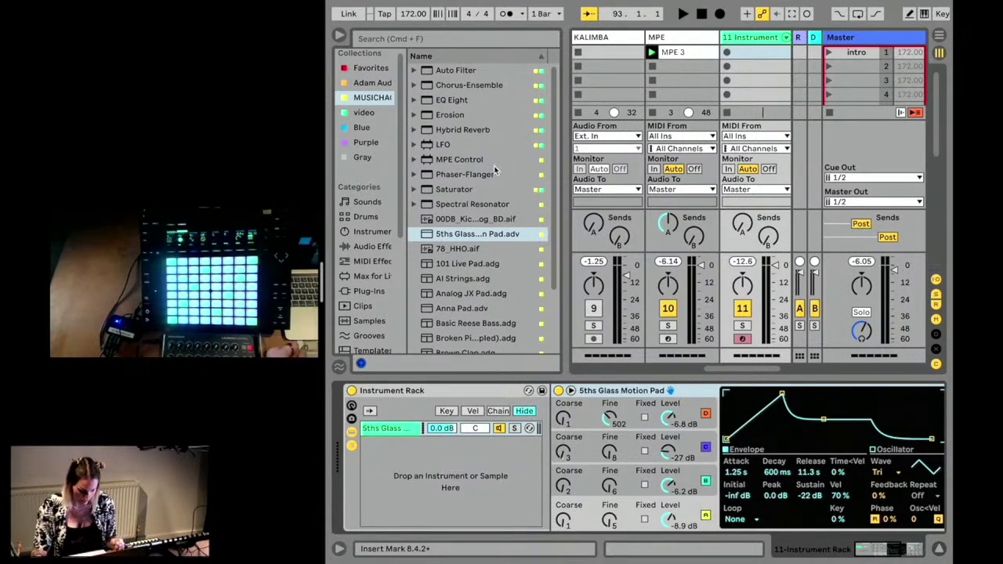
scroll(448, 185, "down", 1)
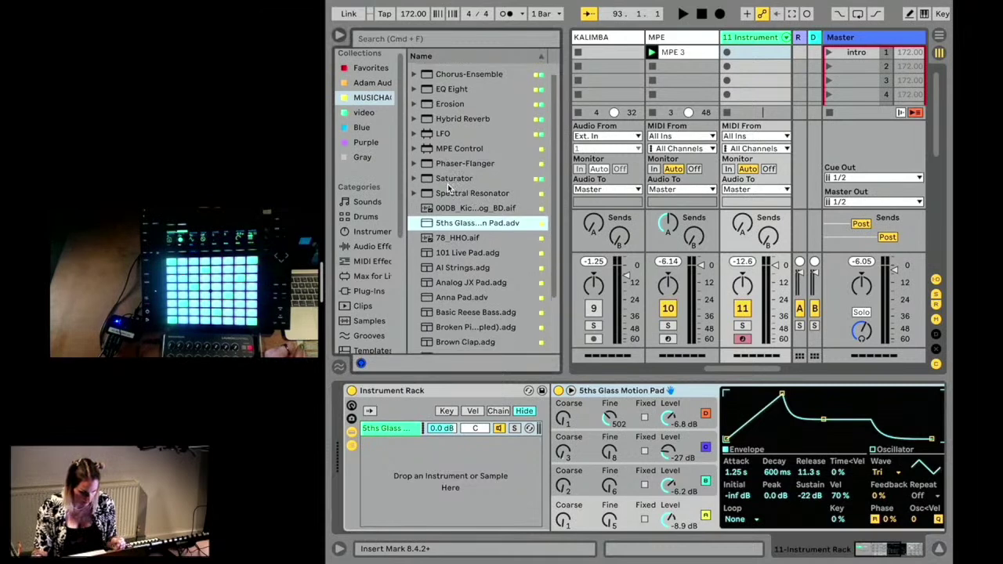
left_click_drag(461, 253, 453, 476)
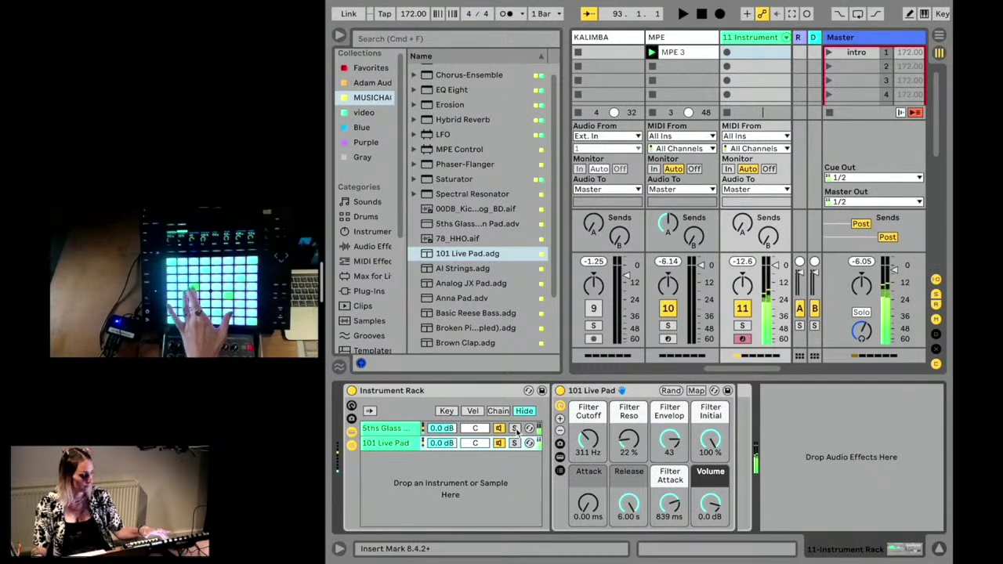
Step: Solo the 5ths Glass Motion Pad and 101 Live Pad chains in turn to compare them, and end the solo
left_click(515, 429)
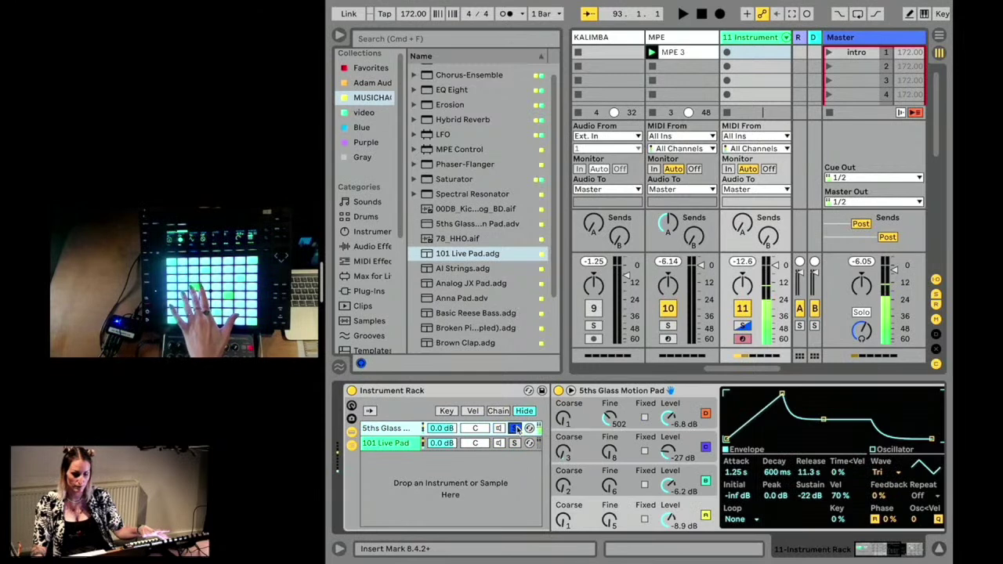
left_click(514, 443)
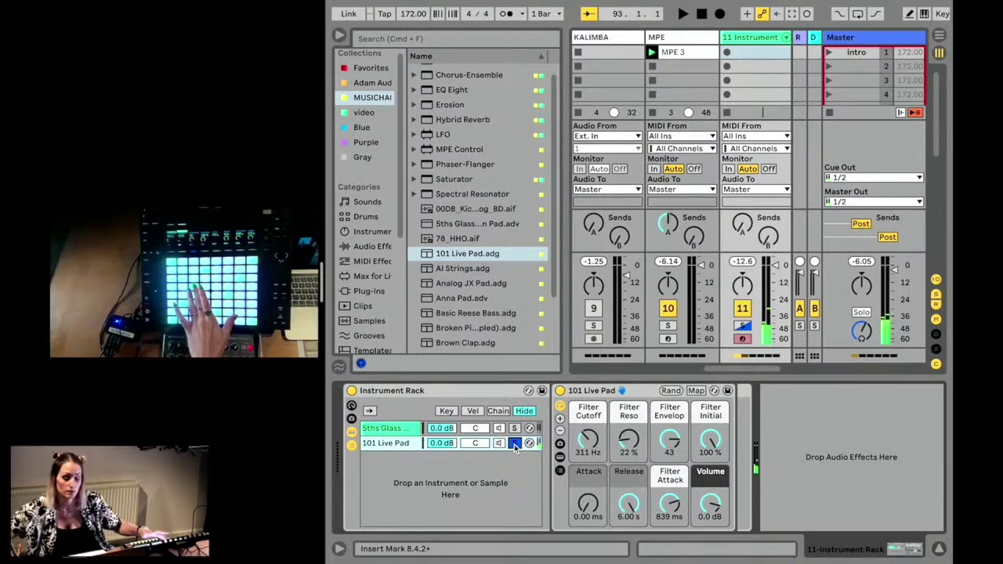
left_click(514, 443)
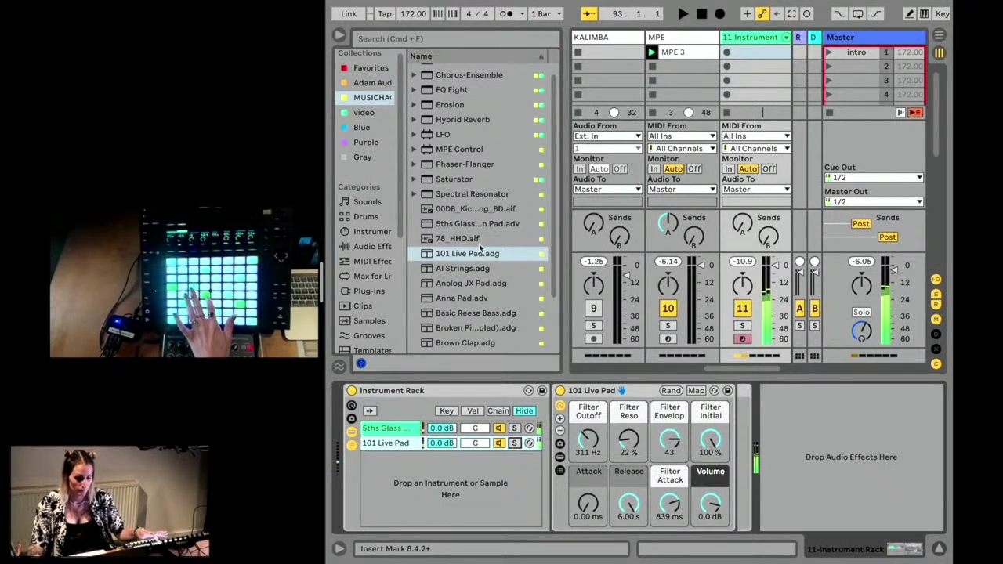
Step: Add the AI Strings preset as a third chain in the Instrument Rack
scroll(481, 248, "down", 1)
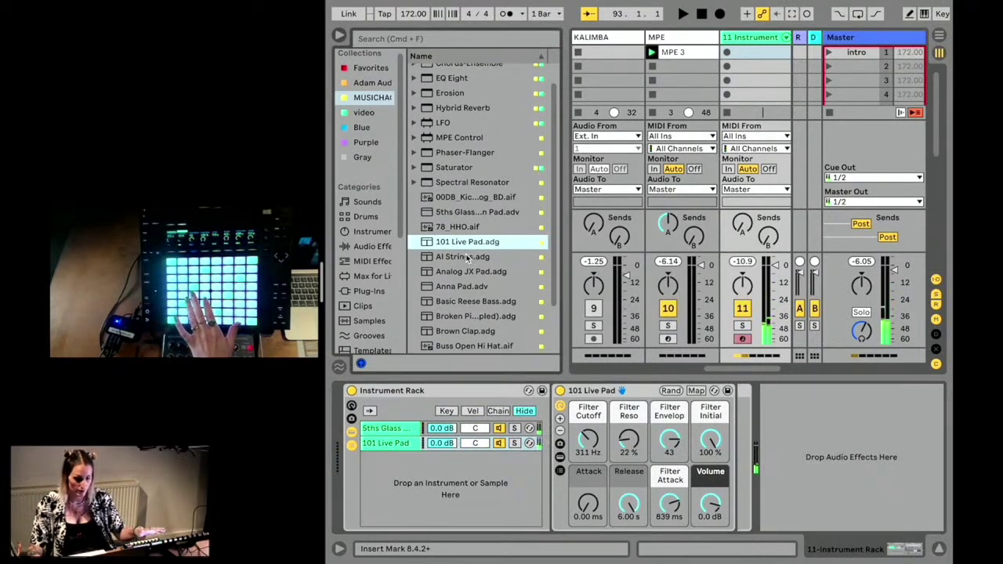
left_click_drag(467, 257, 453, 463)
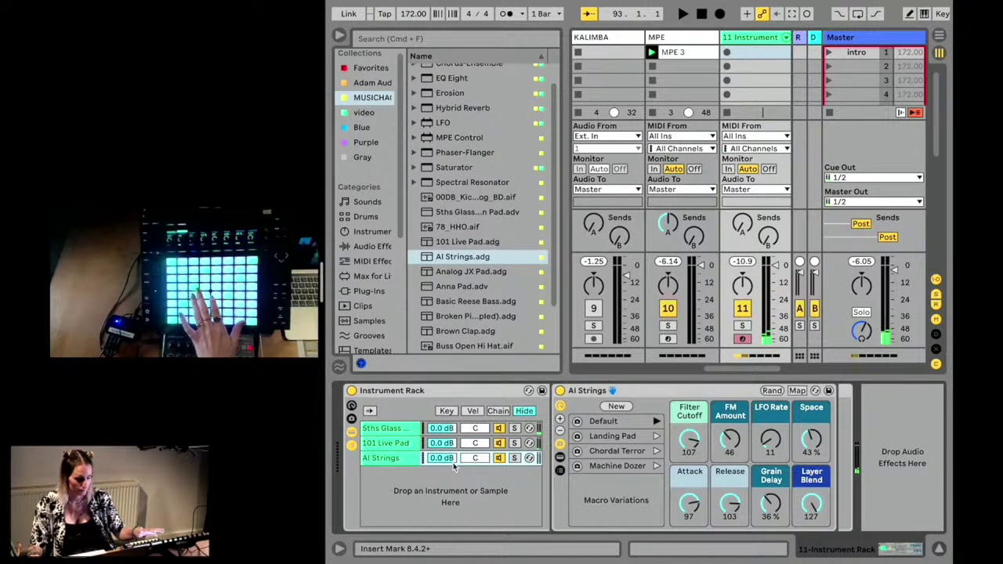
Step: Audition the AI Strings chain on its own in solo, and end the solo
left_click(514, 458)
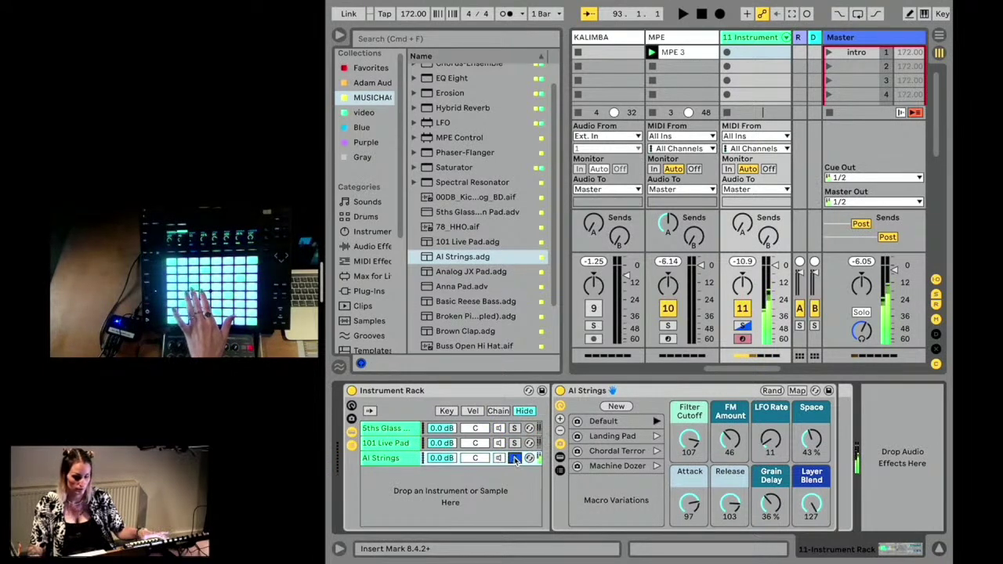
left_click(514, 458)
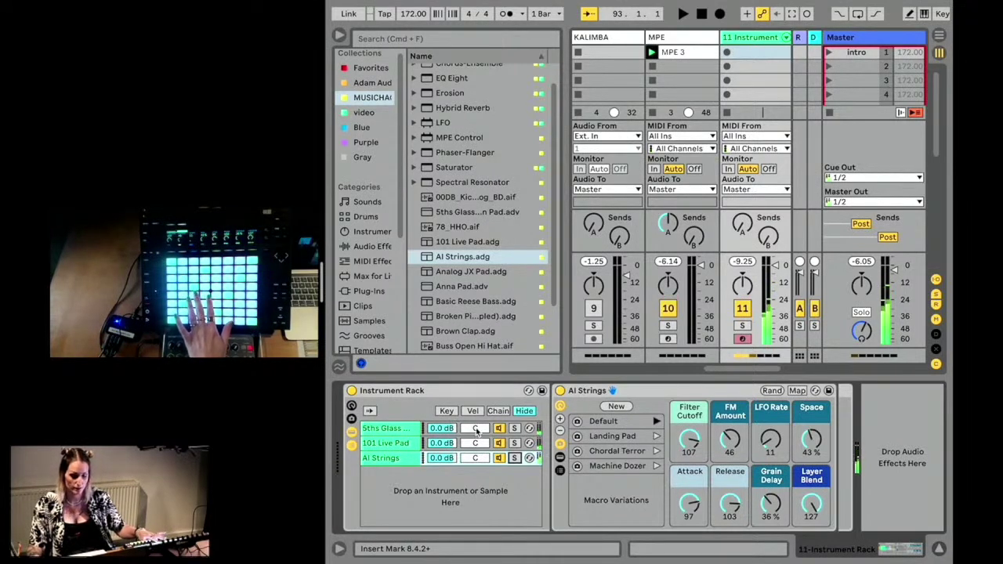
Step: Pan the 5ths Glass Motion Pad chain to 26R and 101 Live Pad to 41L, and lower the 5ths Glass chain to -0.6 dB
left_click_drag(480, 433, 476, 460)
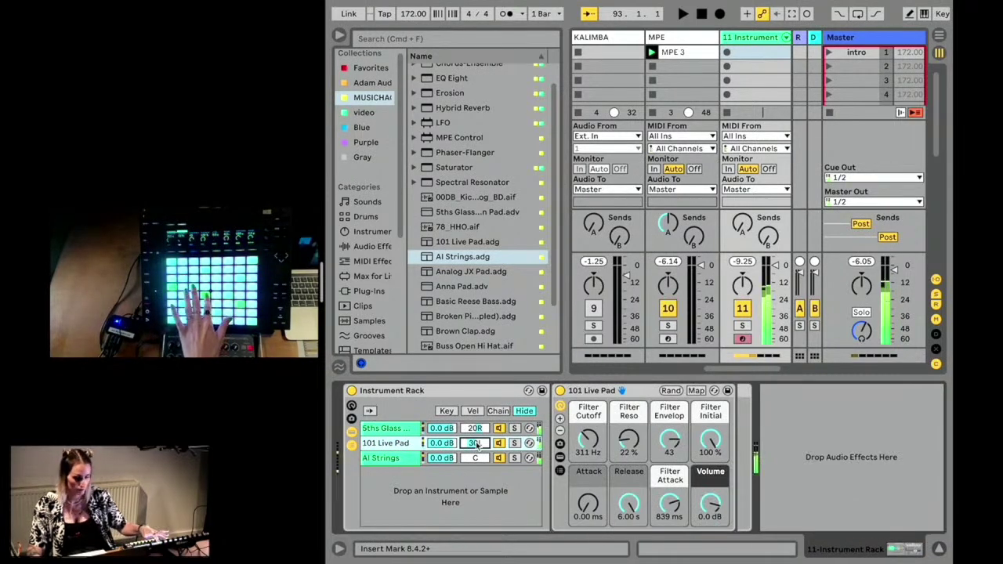
left_click_drag(478, 427, 480, 455)
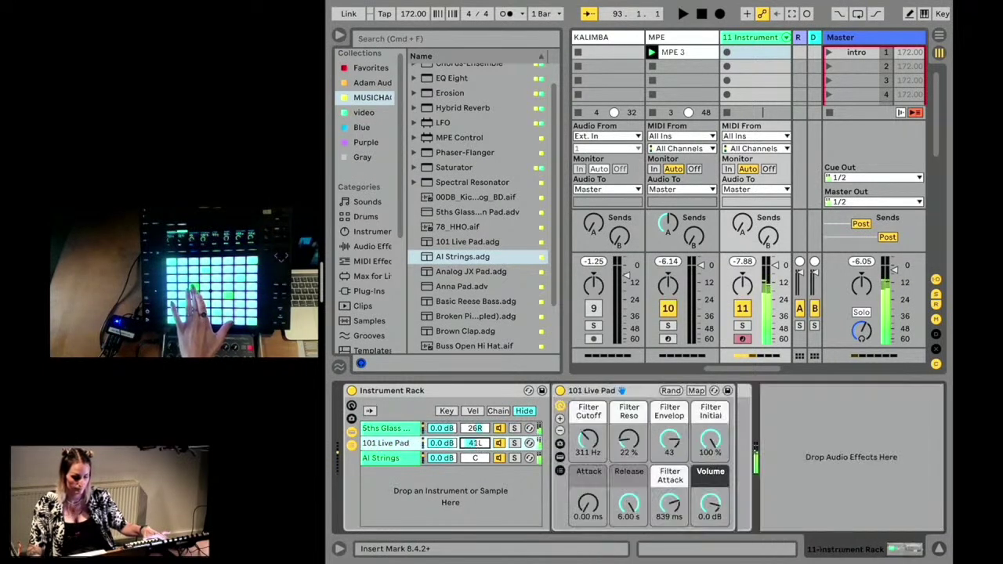
left_click(438, 429)
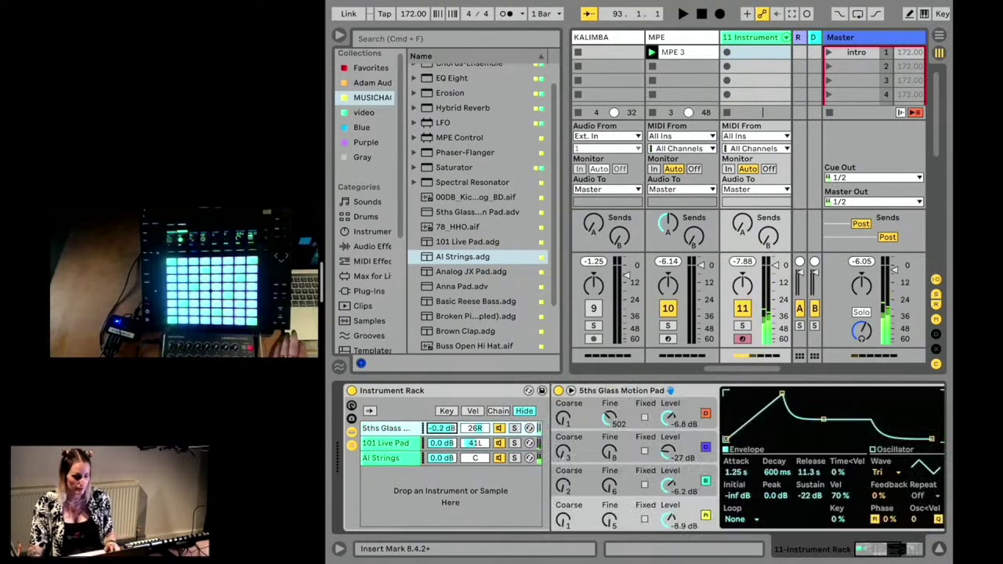
left_click_drag(444, 428, 444, 433)
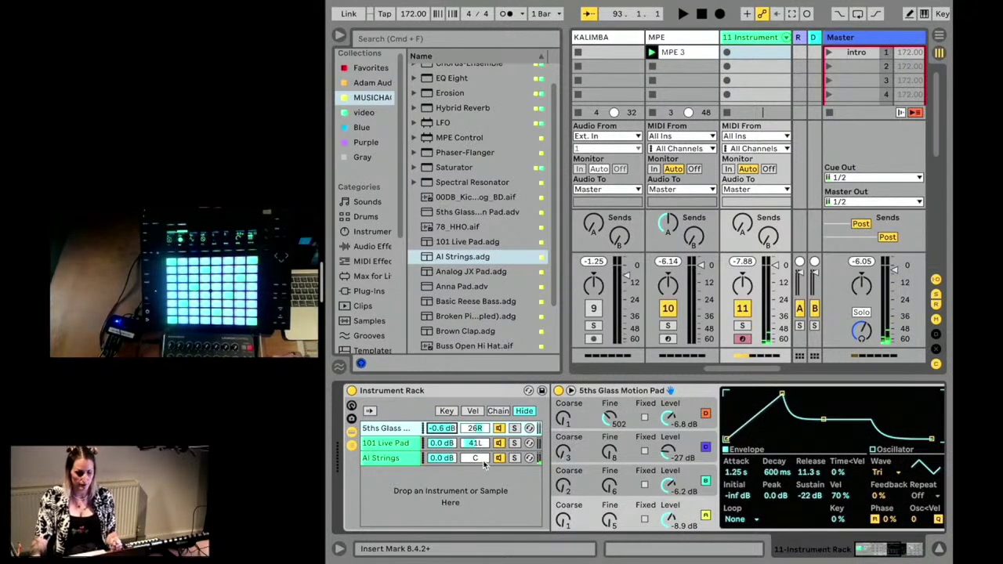
scroll(484, 463, "right", 2)
scroll(484, 465, "left", 2)
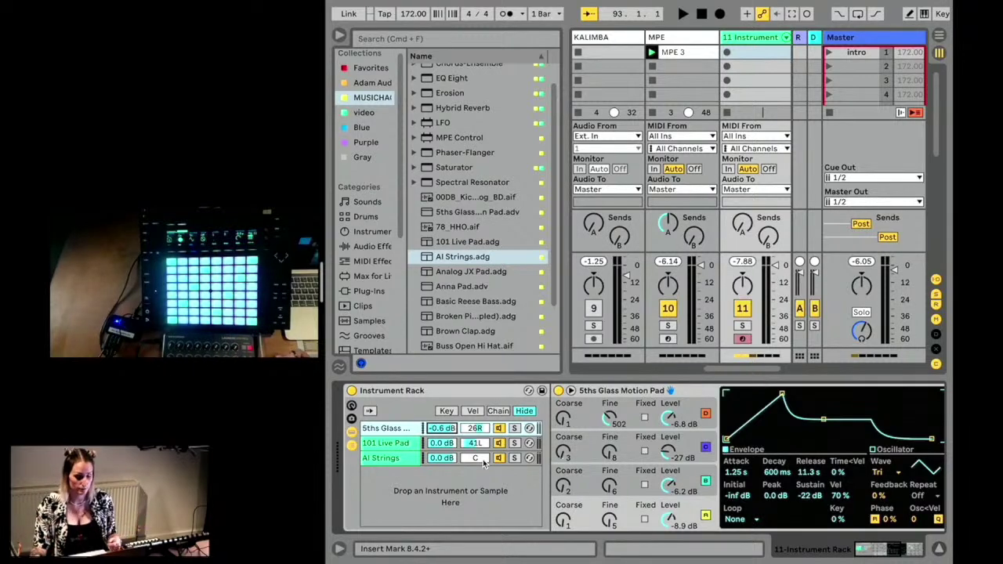
scroll(719, 131, "right", 3)
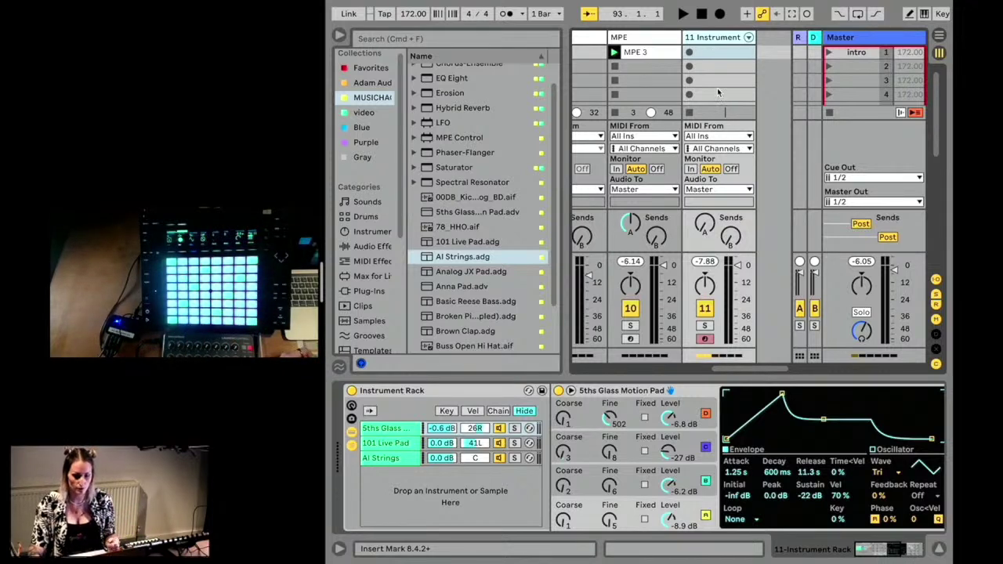
scroll(718, 89, "right", 2)
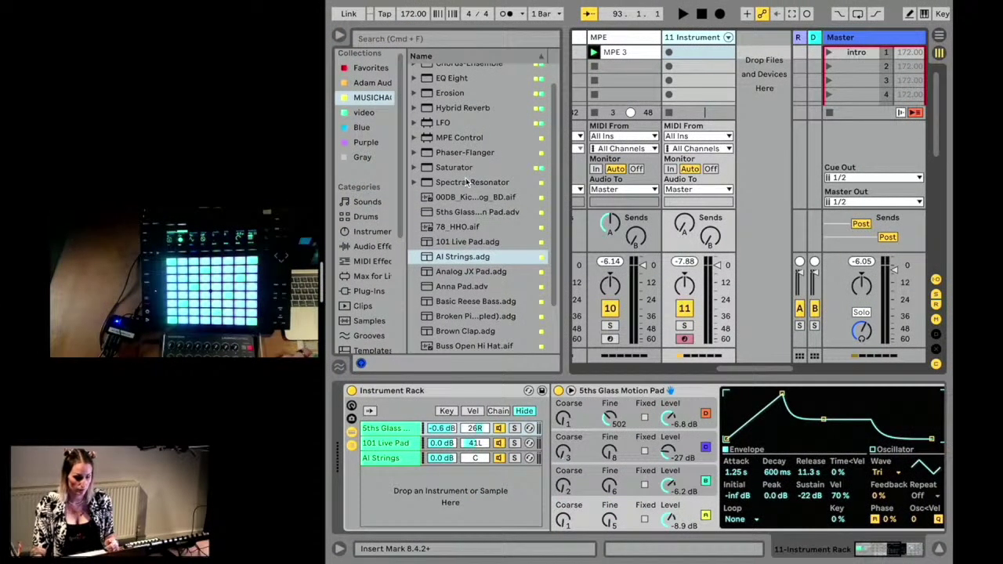
Step: Add an Auto Filter and an LFO to the AI Strings chain and show that chain's devices
scroll(464, 164, "up", 2)
left_click(454, 72)
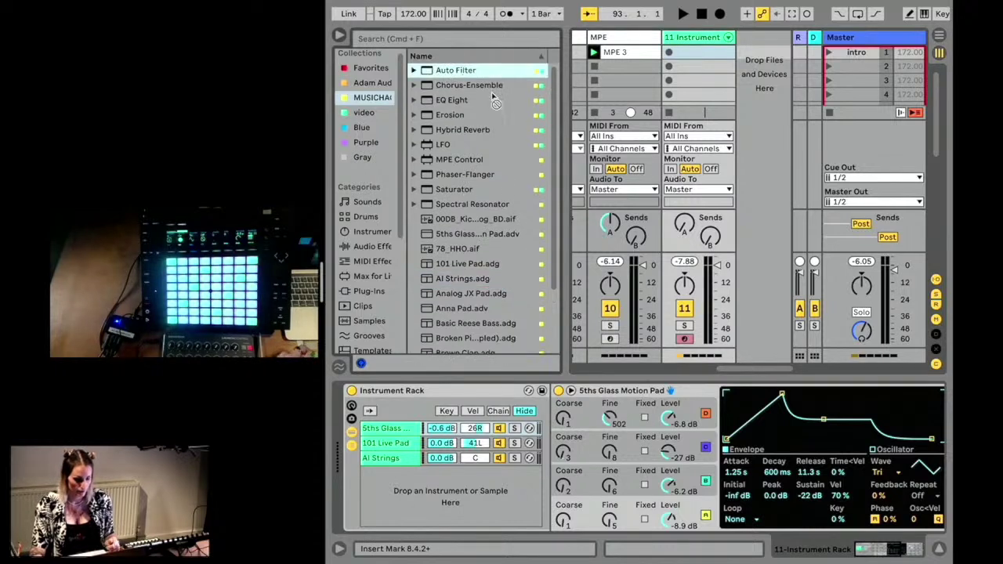
left_click_drag(411, 436, 448, 456)
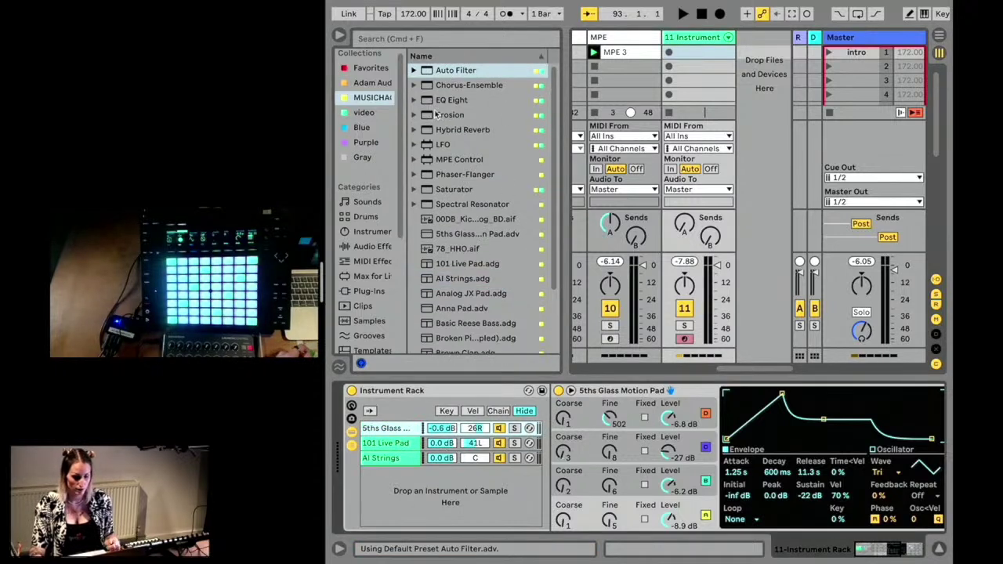
scroll(451, 123, "down", 2)
left_click_drag(451, 119, 386, 457)
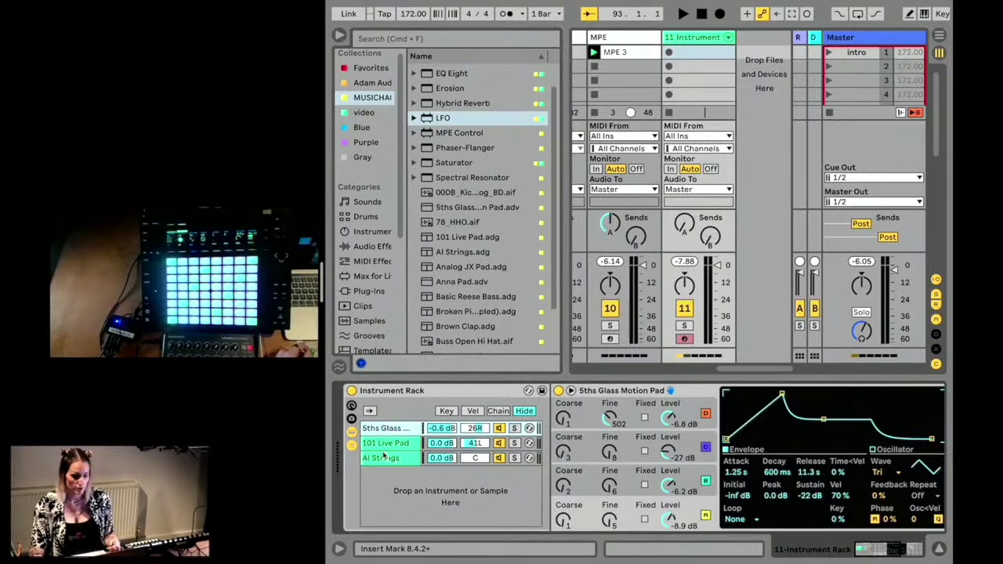
left_click(397, 461)
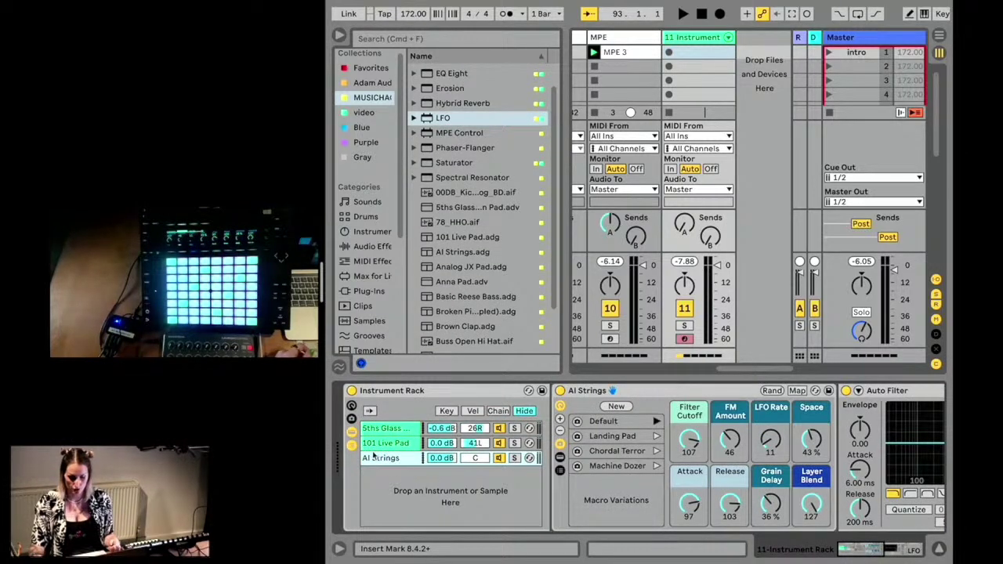
Step: Map the LFO to the Auto Filter's frequency in the AI Strings chain
scroll(460, 457, "right", 5)
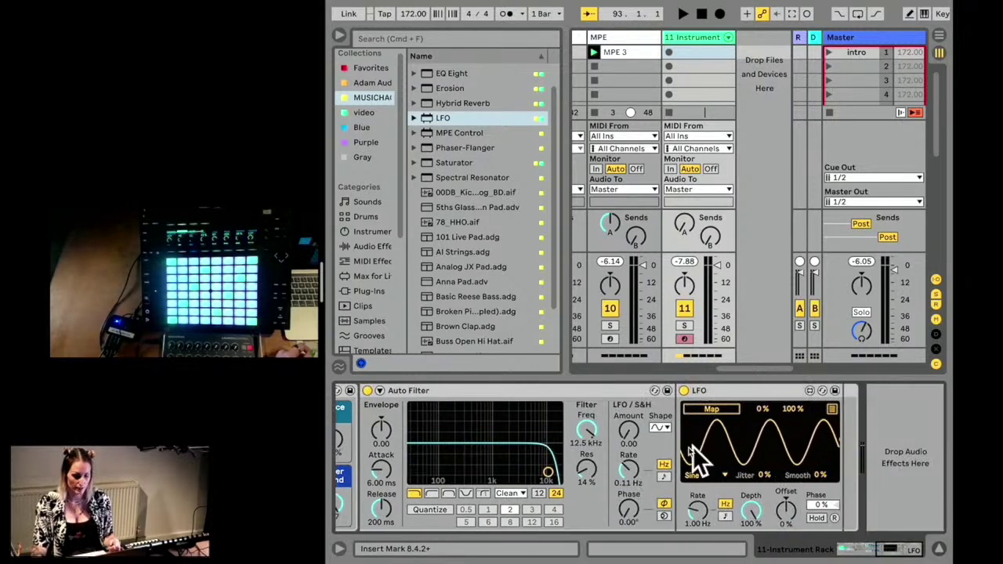
scroll(717, 452, "left", 5)
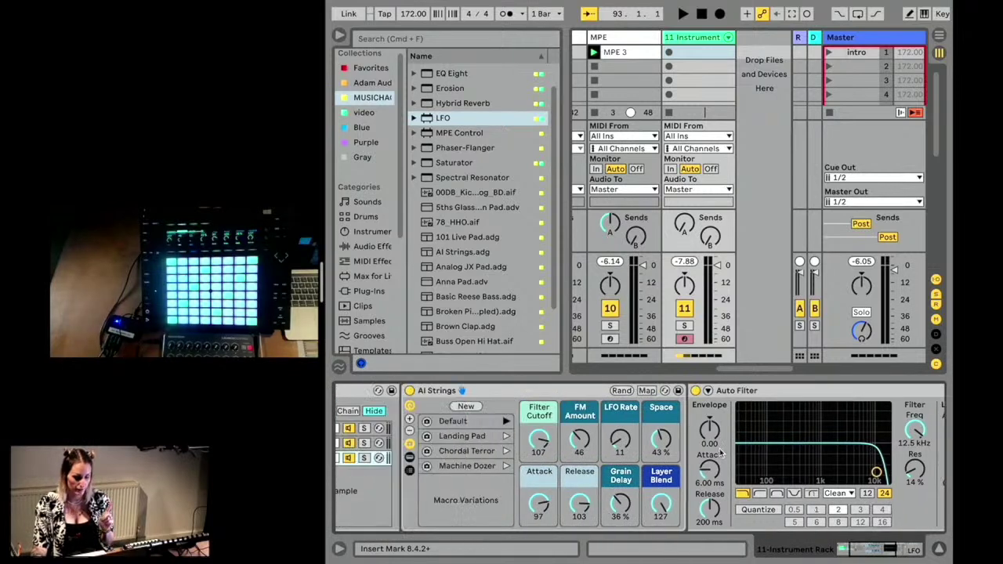
scroll(516, 466, "right", 5)
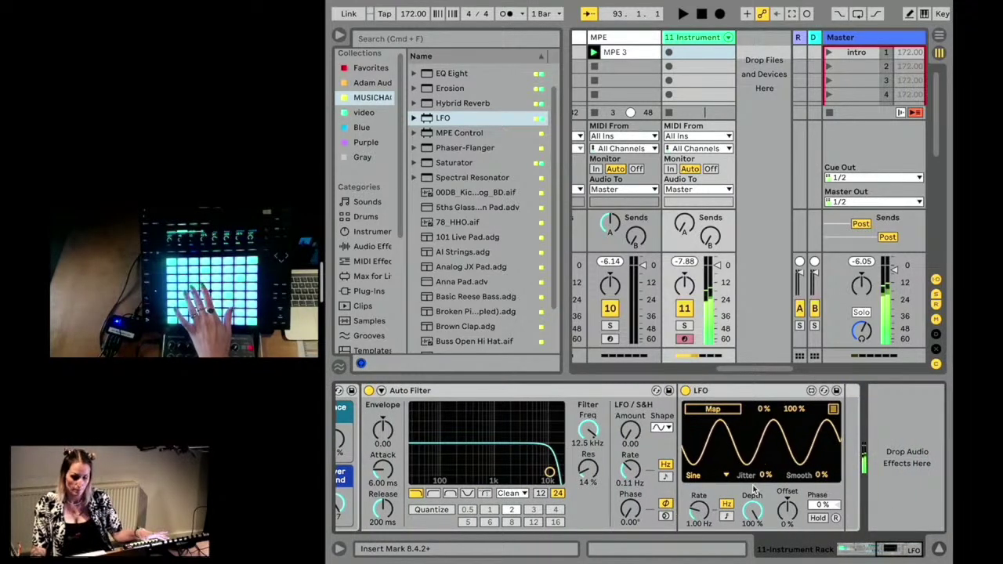
scroll(736, 452, "left", 2)
scroll(736, 452, "right", 1)
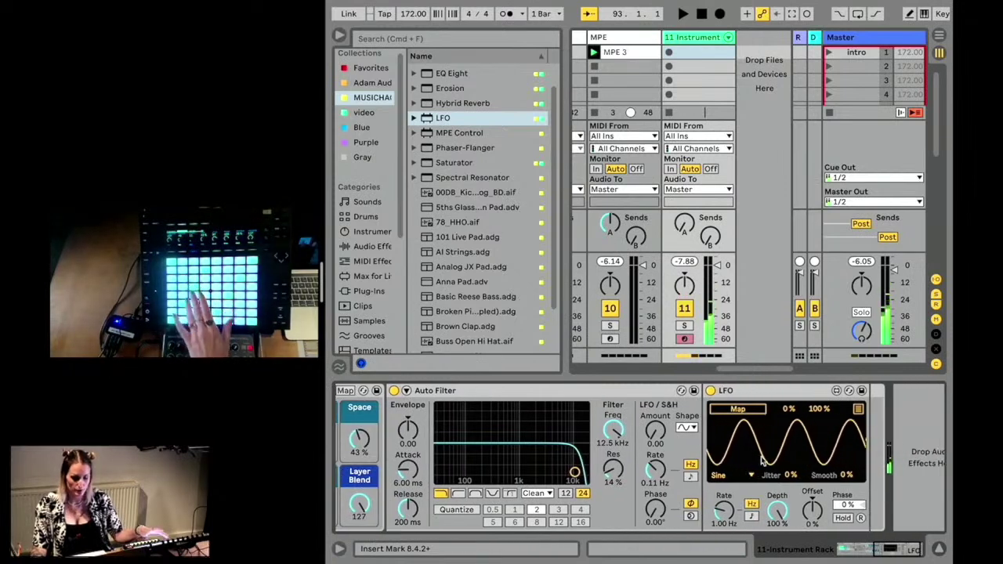
scroll(745, 427, "left", 1)
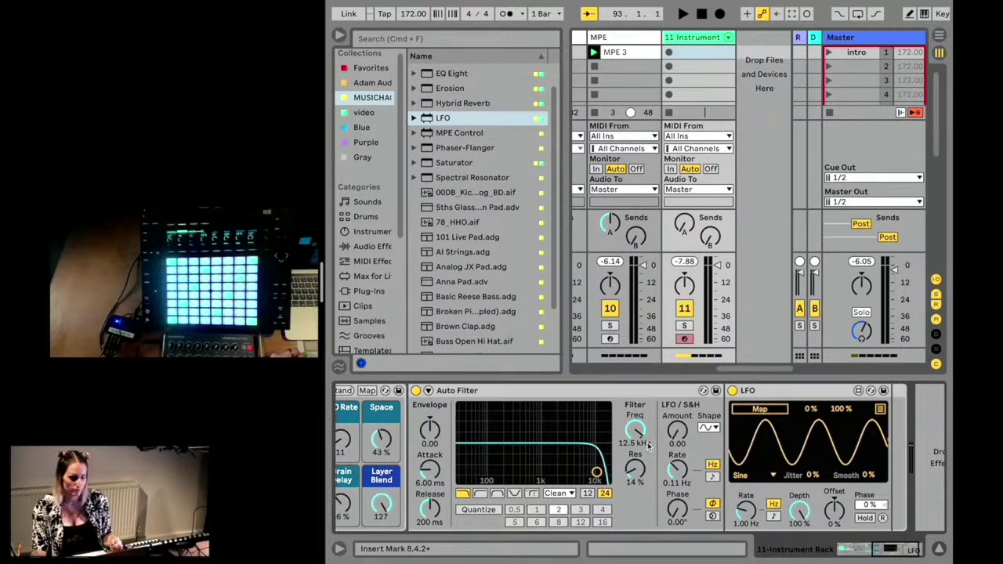
scroll(729, 453, "left", 2)
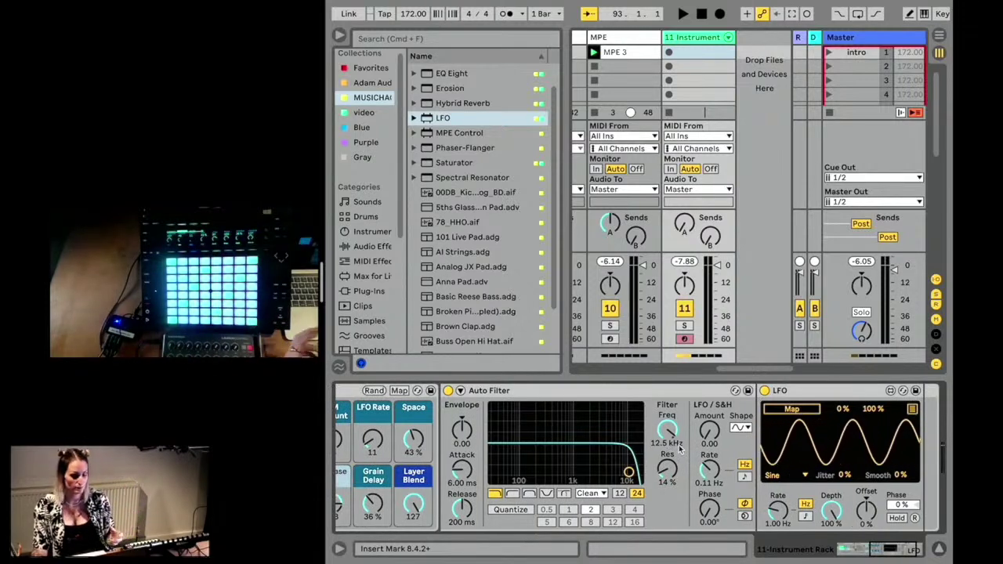
scroll(663, 443, "right", 1)
scroll(651, 430, "right", 1)
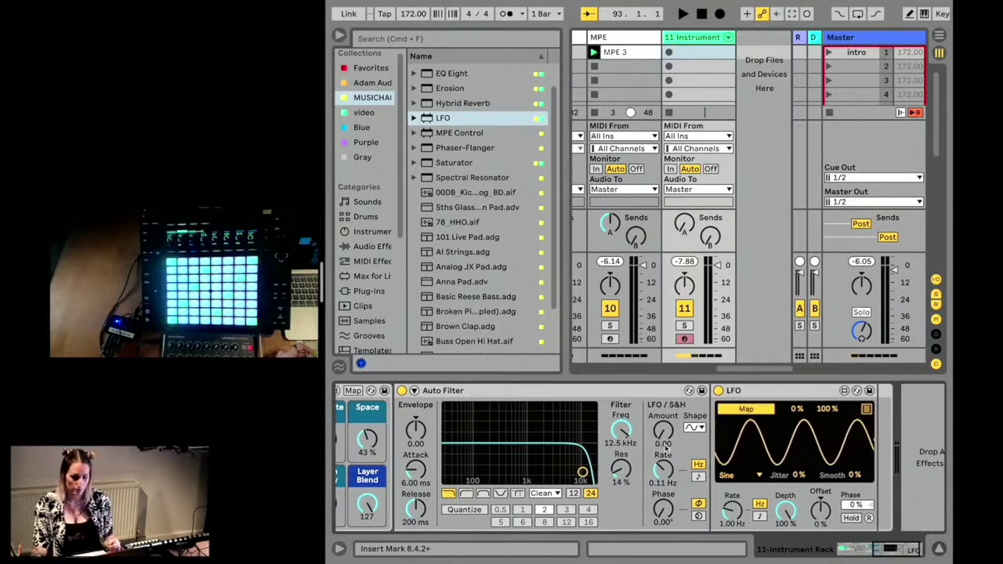
left_click(619, 430)
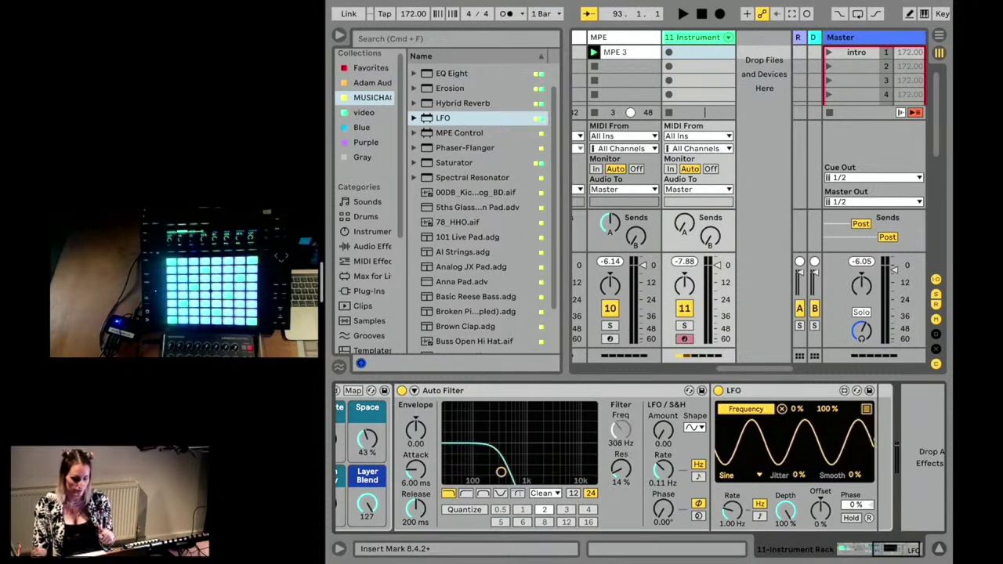
Step: Solo the AI Strings chain and set the minimum of the LFO's Frequency mapping to 52 %
scroll(627, 454, "left", 1)
scroll(729, 427, "right", 1)
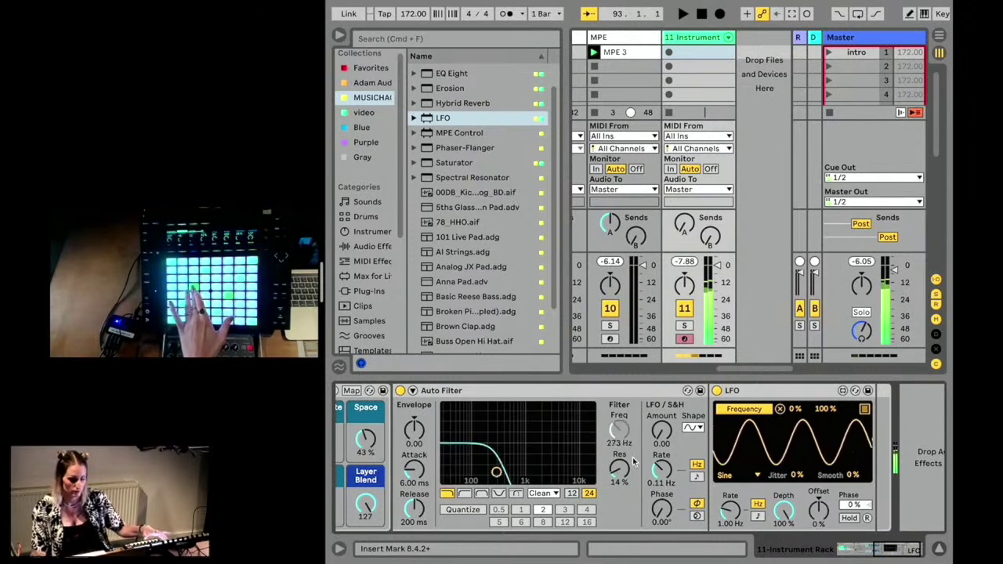
scroll(626, 458, "left", 5)
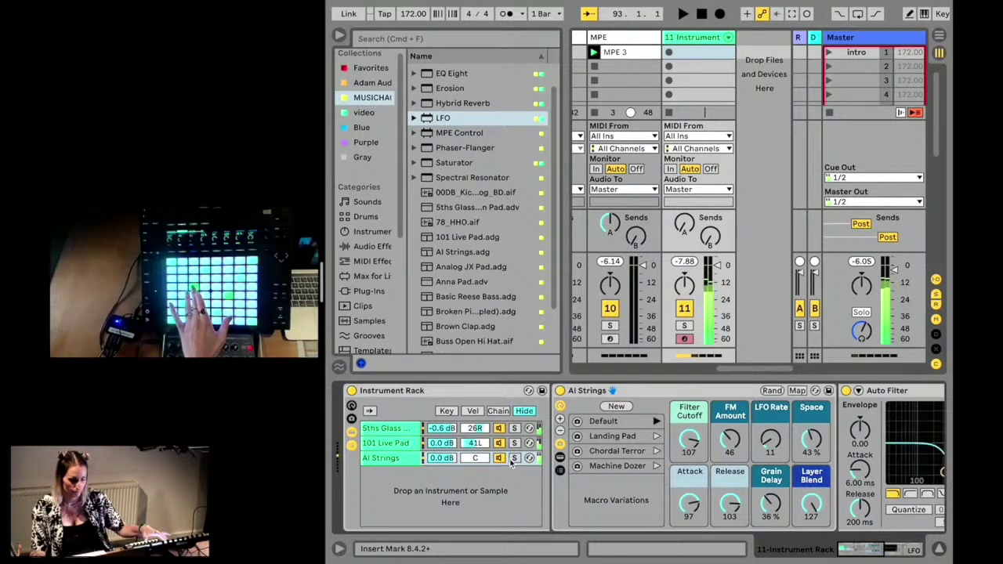
scroll(623, 467, "right", 5)
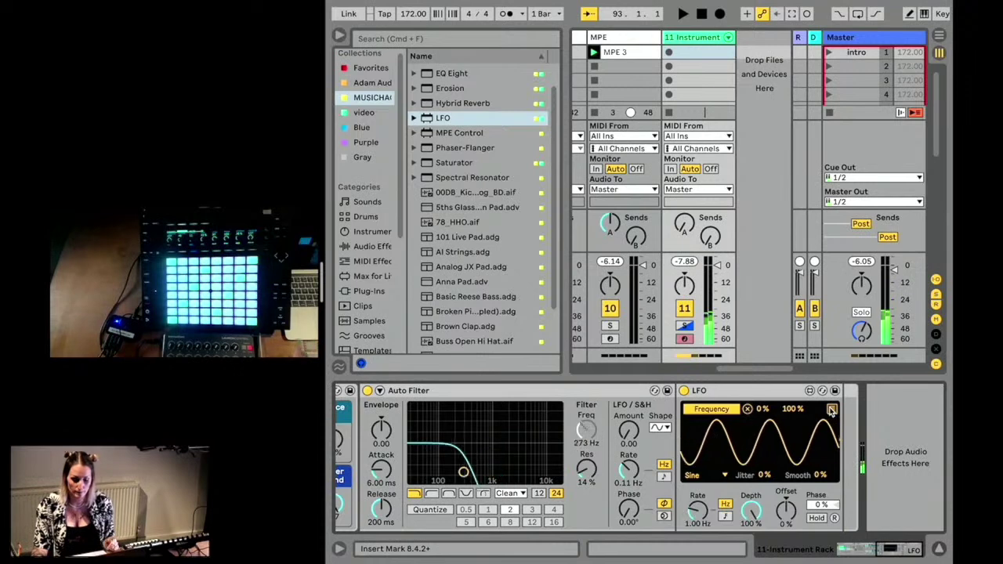
left_click(830, 409)
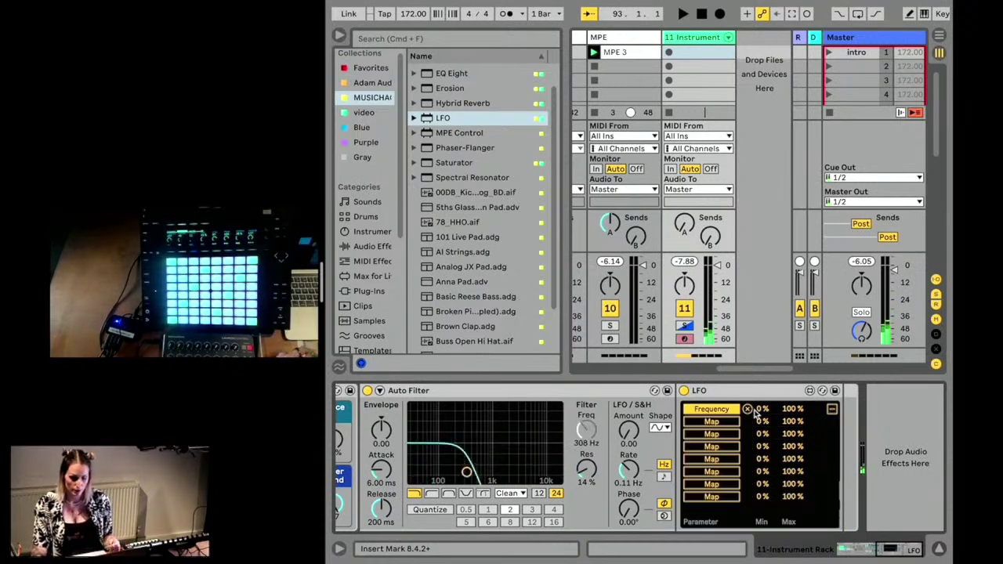
left_click_drag(761, 408, 761, 384)
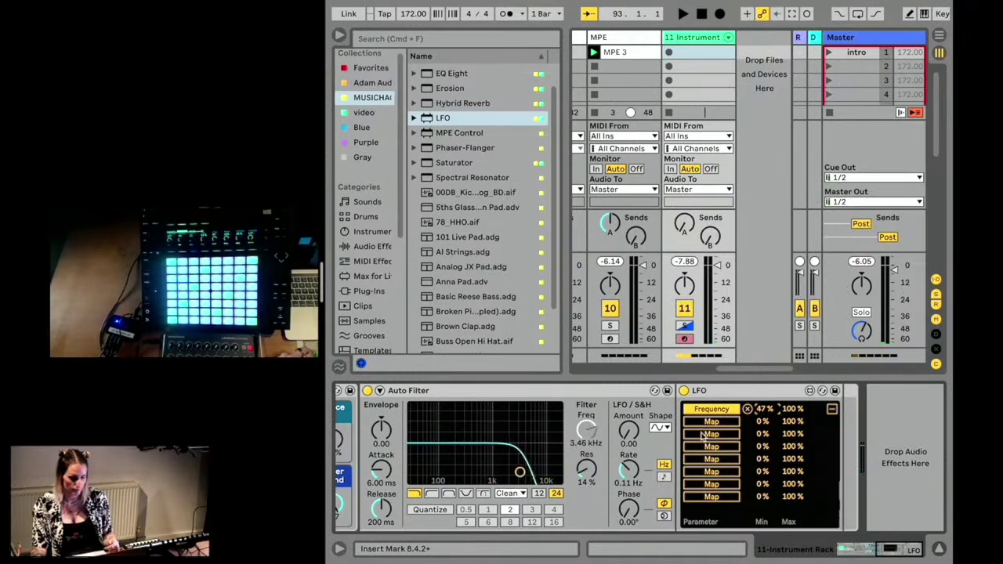
left_click_drag(768, 412, 768, 407)
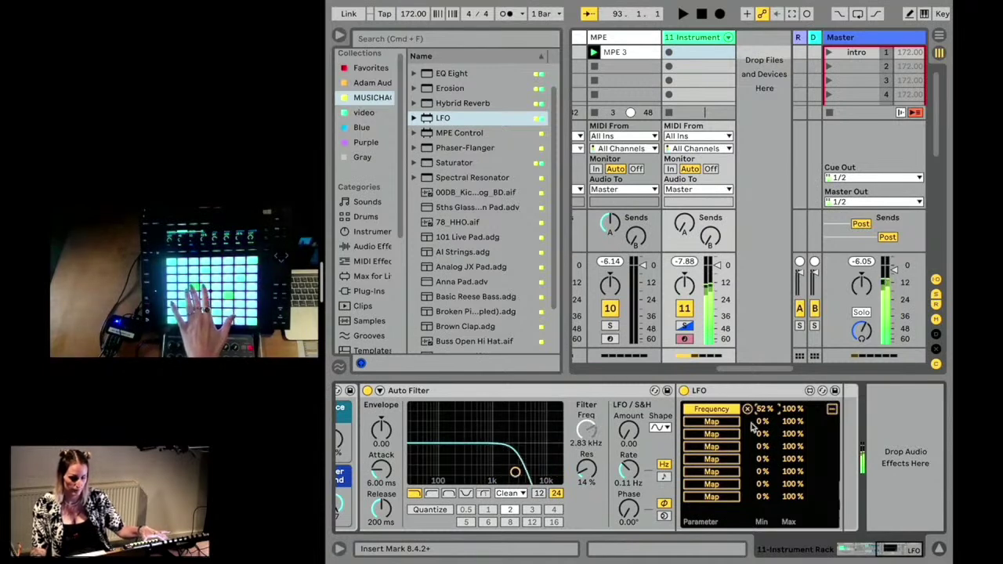
left_click(831, 409)
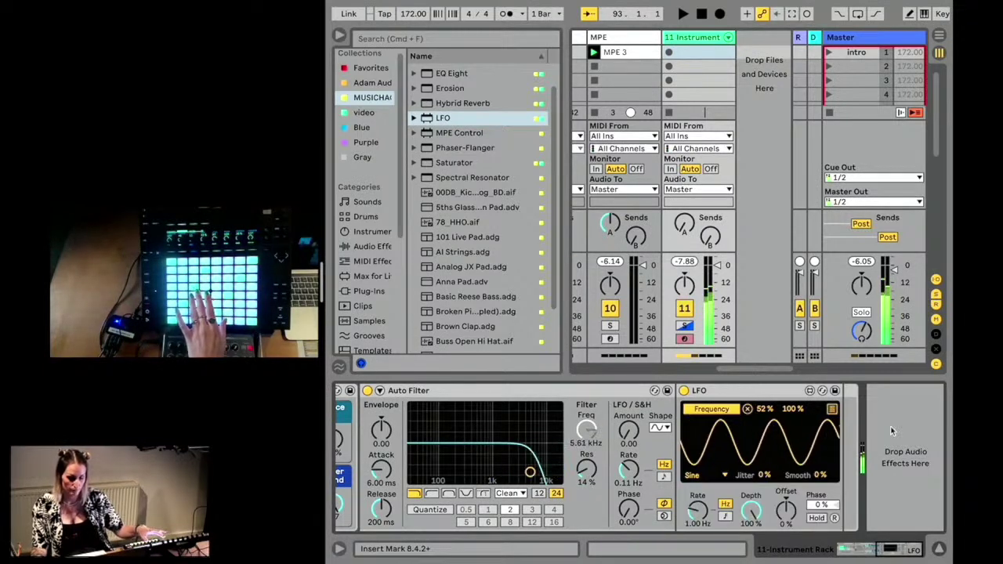
Step: Sync the LFO's rate to the tempo, with Jitter at 35 % and Smooth at 27 %
left_click(726, 518)
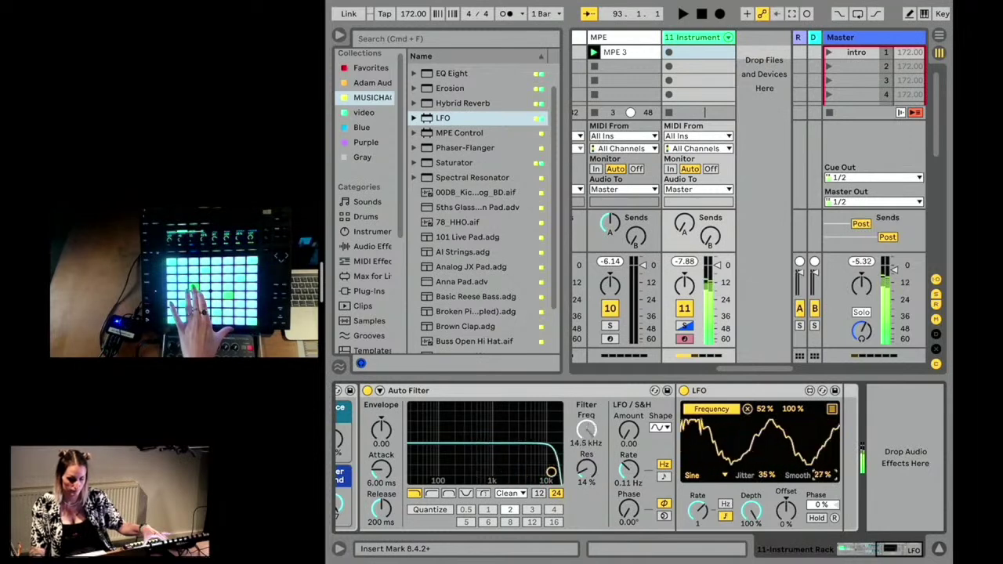
left_click_drag(820, 475, 814, 476)
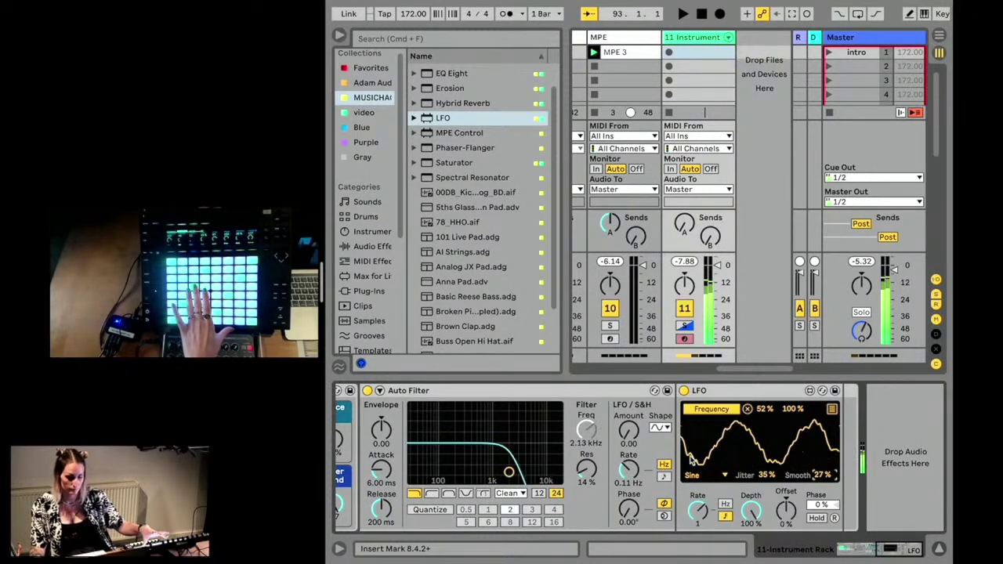
Step: End the AI Strings chain's solo and lower its volume to -3.0 dB
scroll(689, 460, "left", 5)
left_click(515, 457)
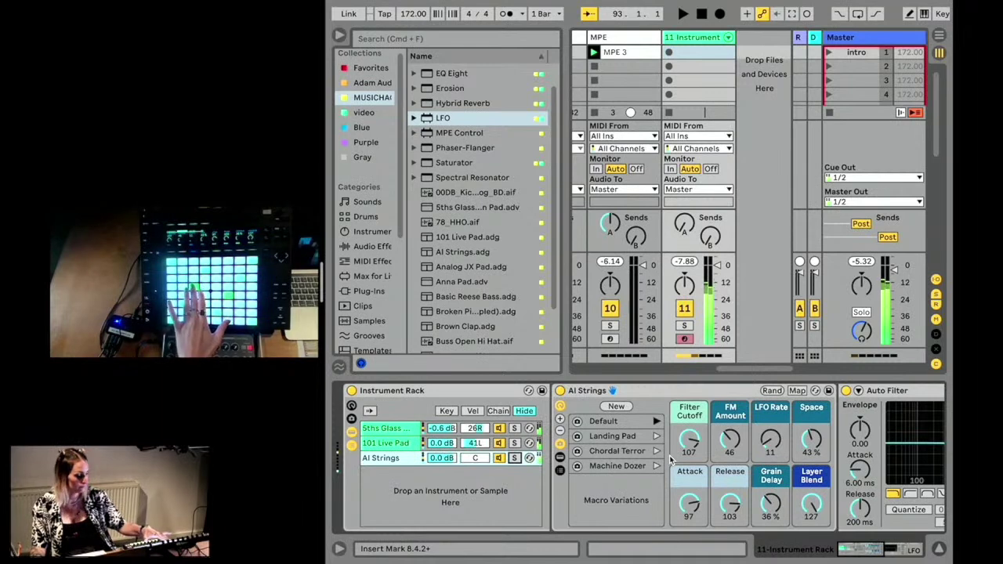
left_click_drag(444, 462, 444, 470)
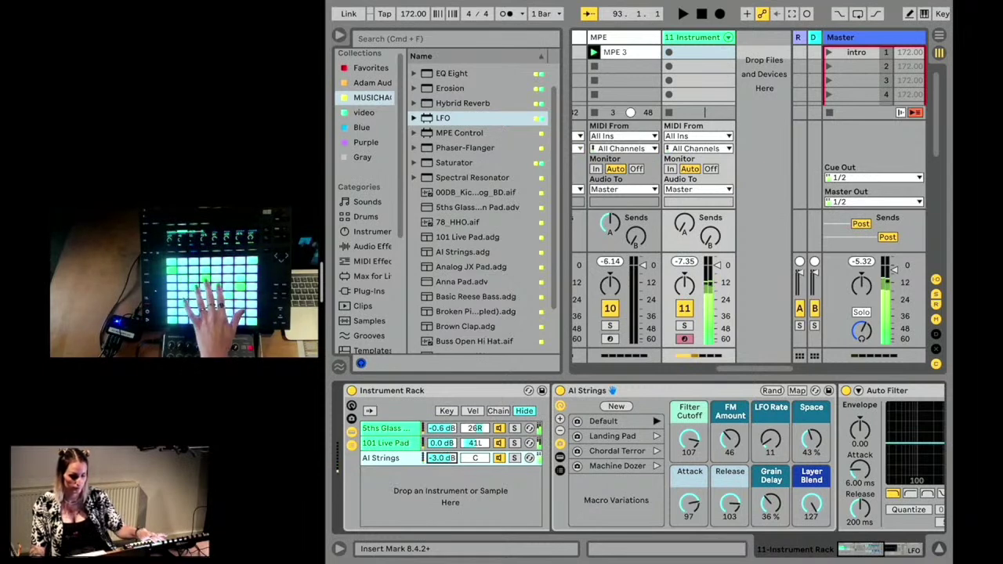
left_click(441, 462)
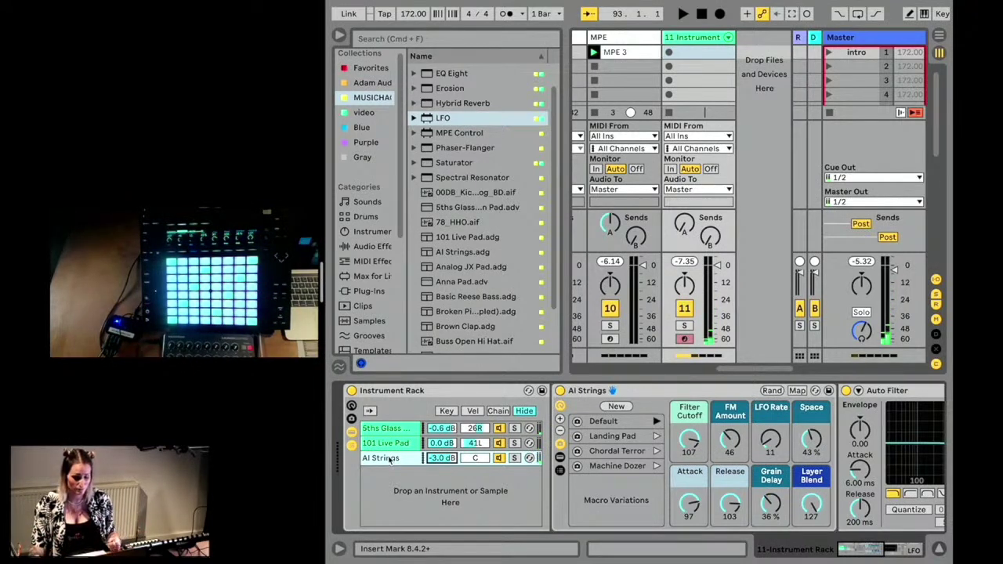
scroll(581, 449, "right", 5)
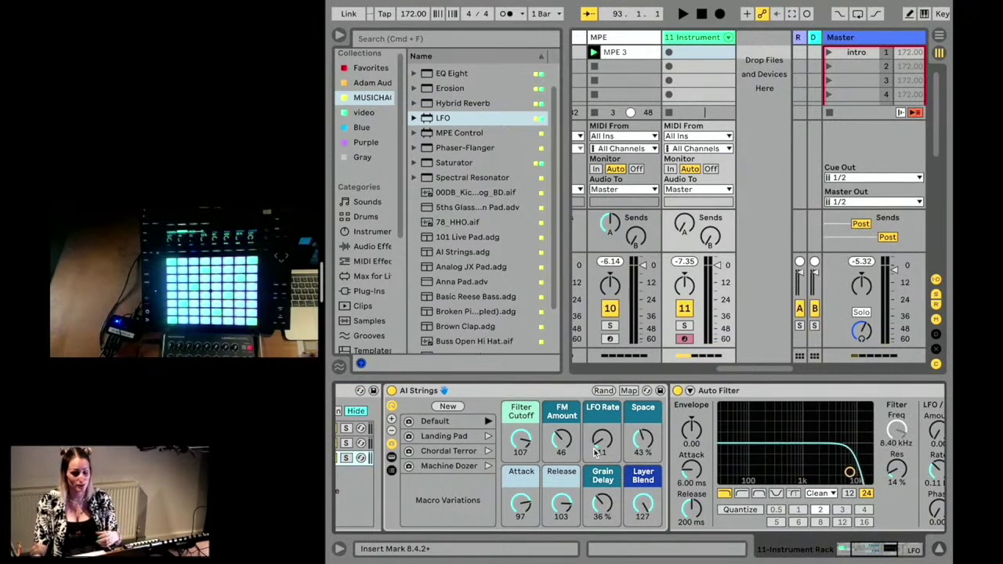
scroll(595, 452, "left", 1)
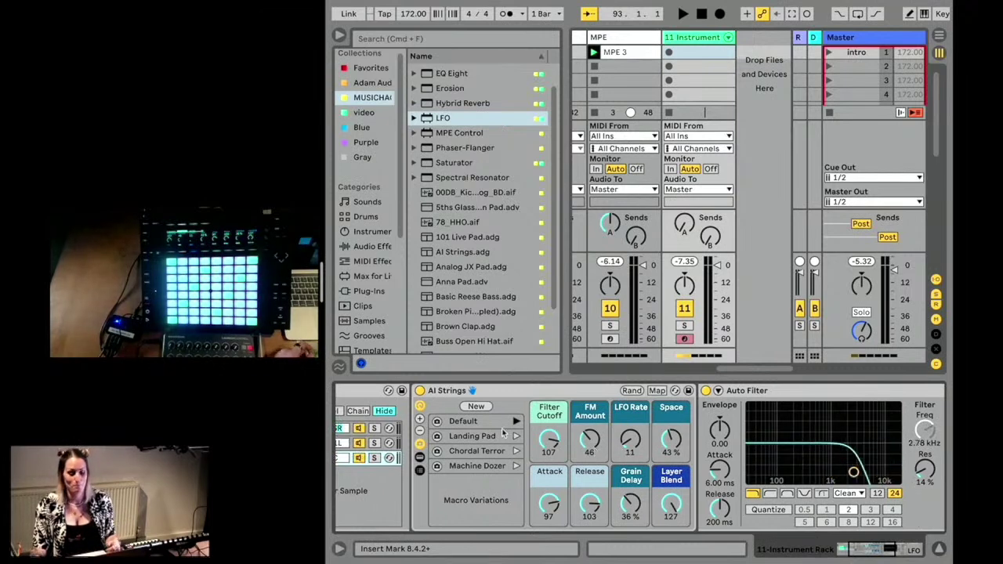
Step: Insert a new MIDI track after the pads' Instrument Rack track and load Reese.adg onto it
scroll(529, 428, "left", 3)
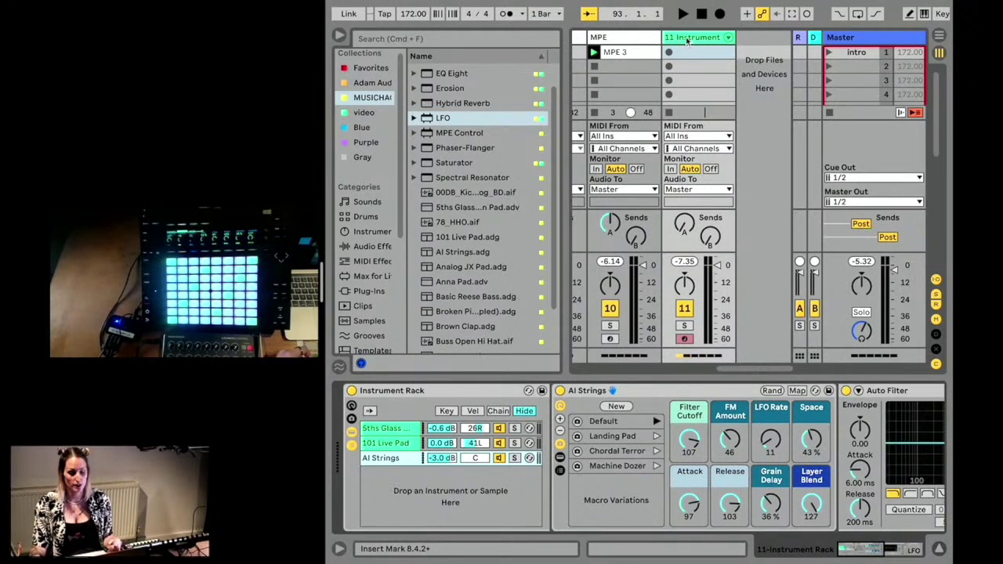
key("super+a")
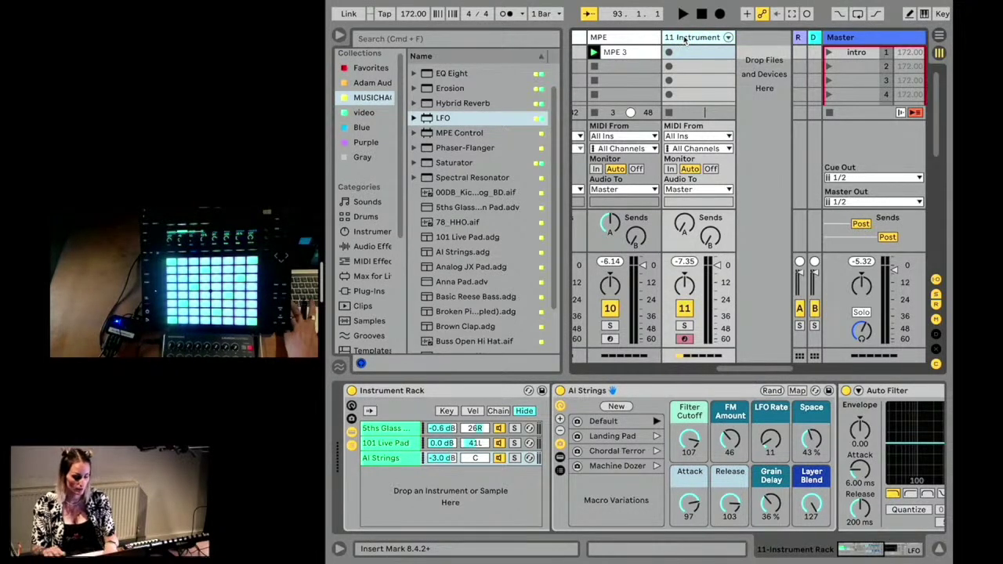
key("super+shift+t")
scroll(684, 40, "right", 2)
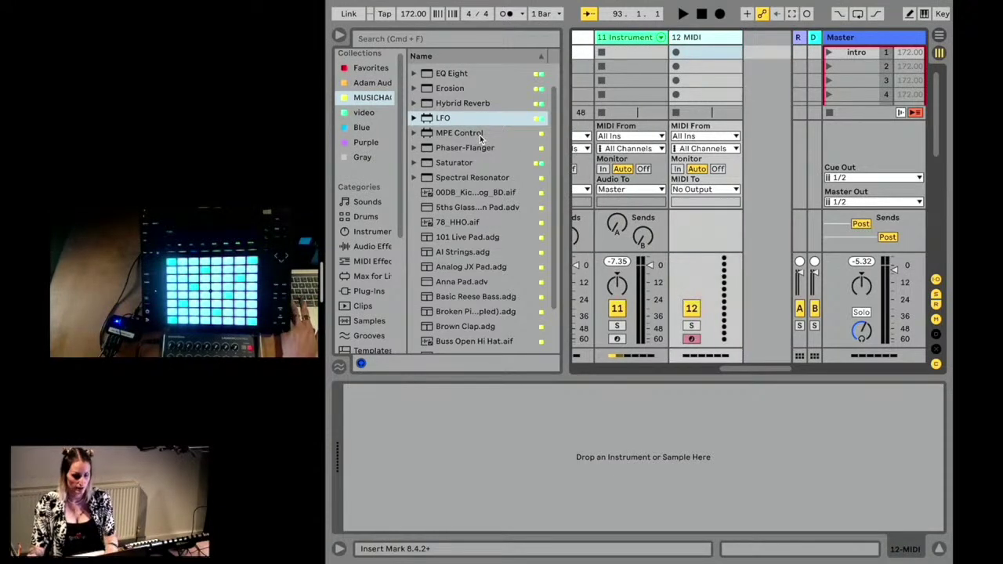
scroll(481, 139, "up", 2)
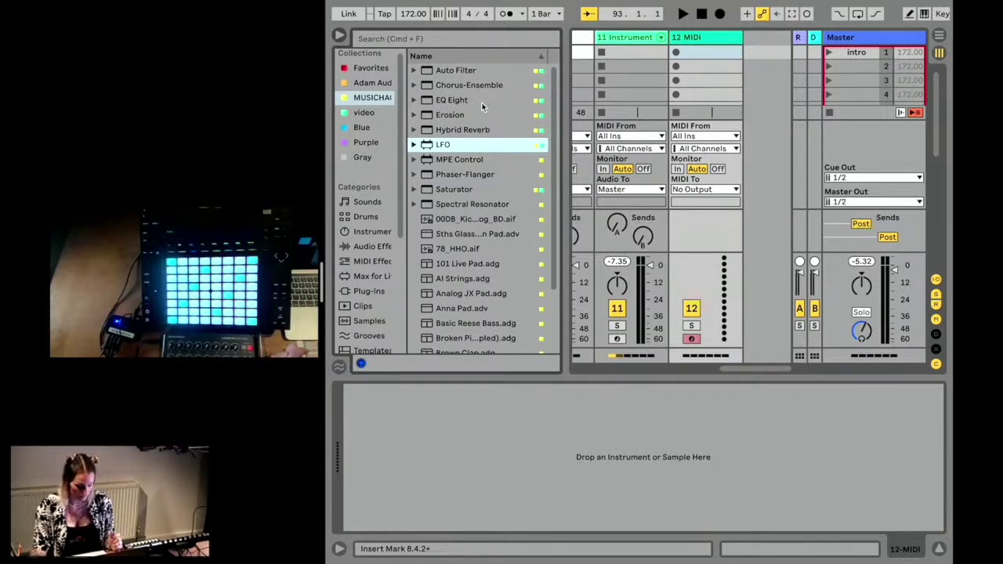
scroll(451, 145, "down", 5)
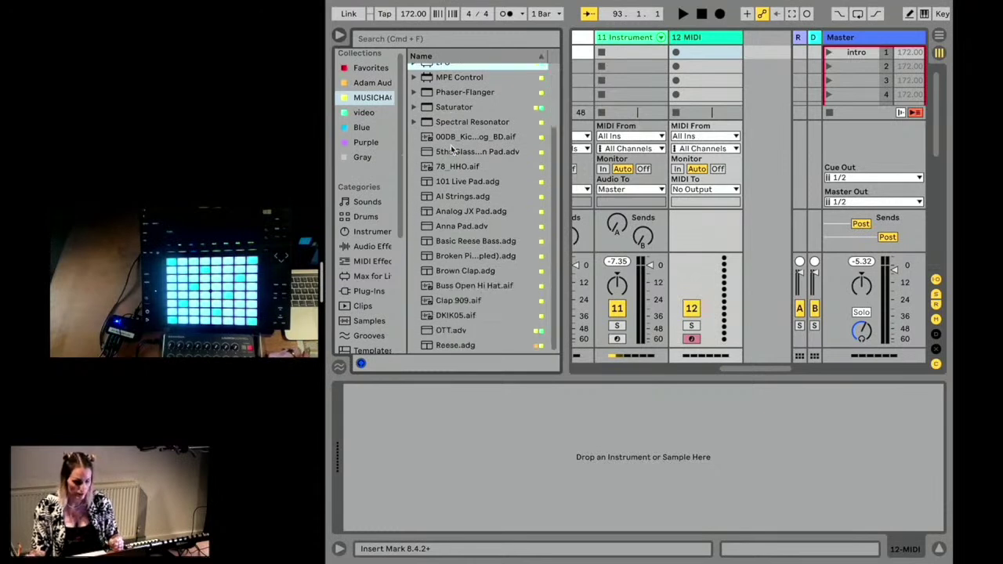
left_click_drag(455, 345, 571, 460)
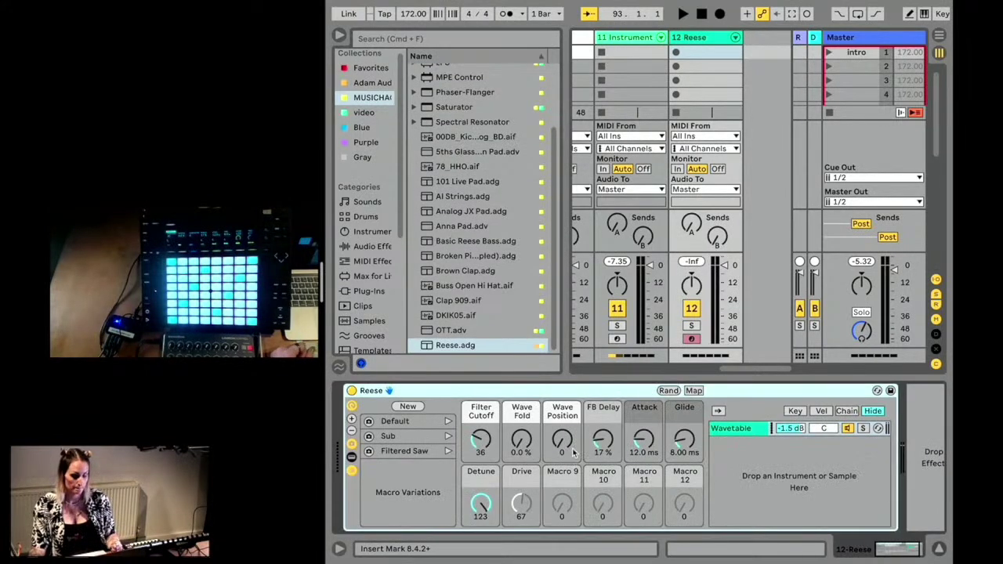
Step: Group the Reese device into a new Instrument Rack and show the rack's chain list
right_click(506, 391)
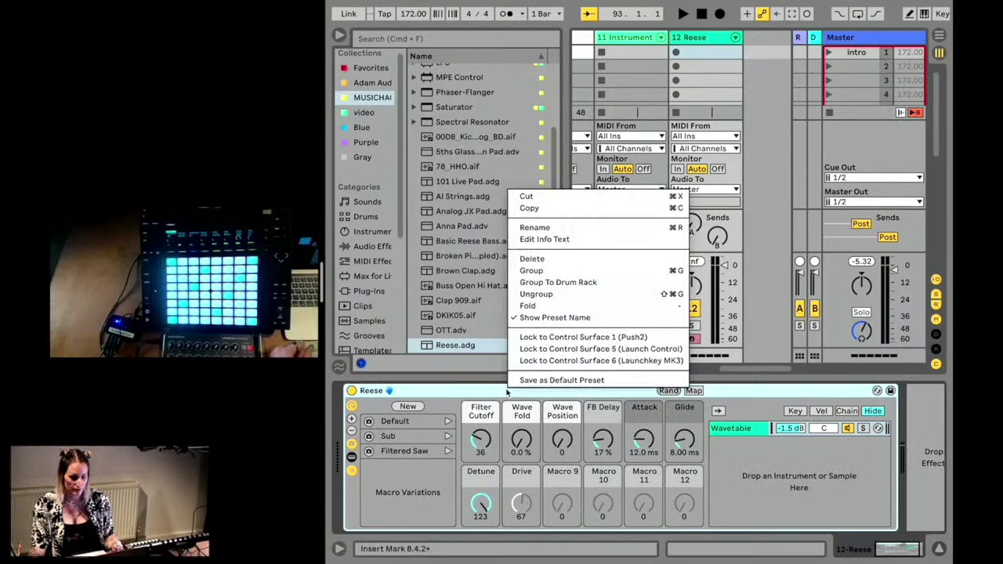
left_click(529, 271)
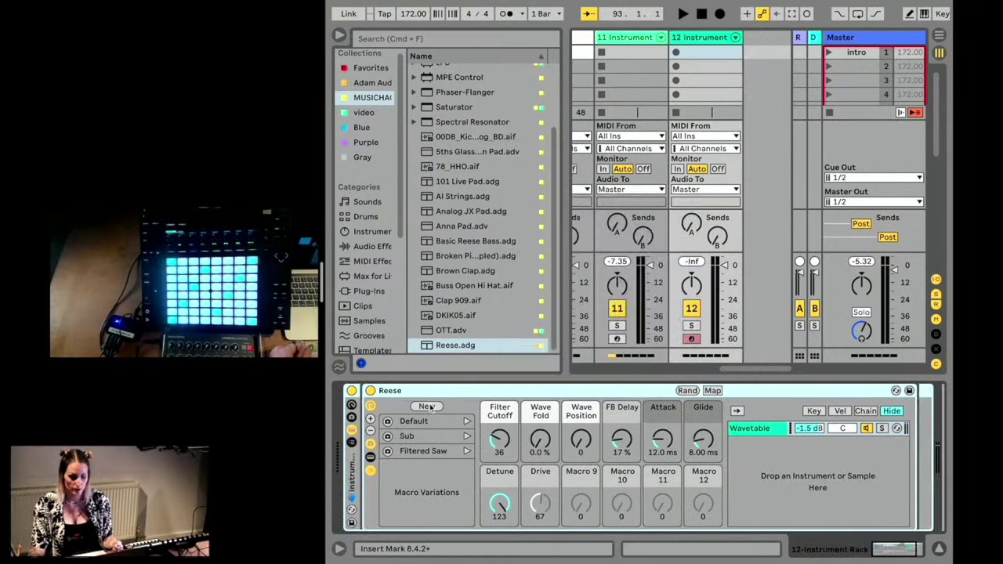
left_click(352, 443)
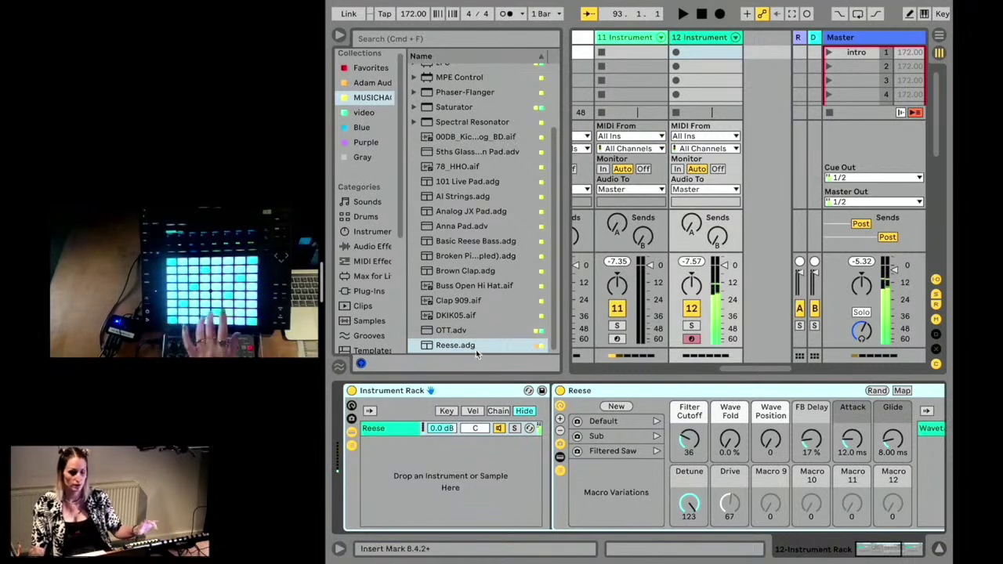
Step: Widen the browser and add Analog JX Pad.adg as a second chain in the new Instrument Rack
scroll(470, 299, "up", 3)
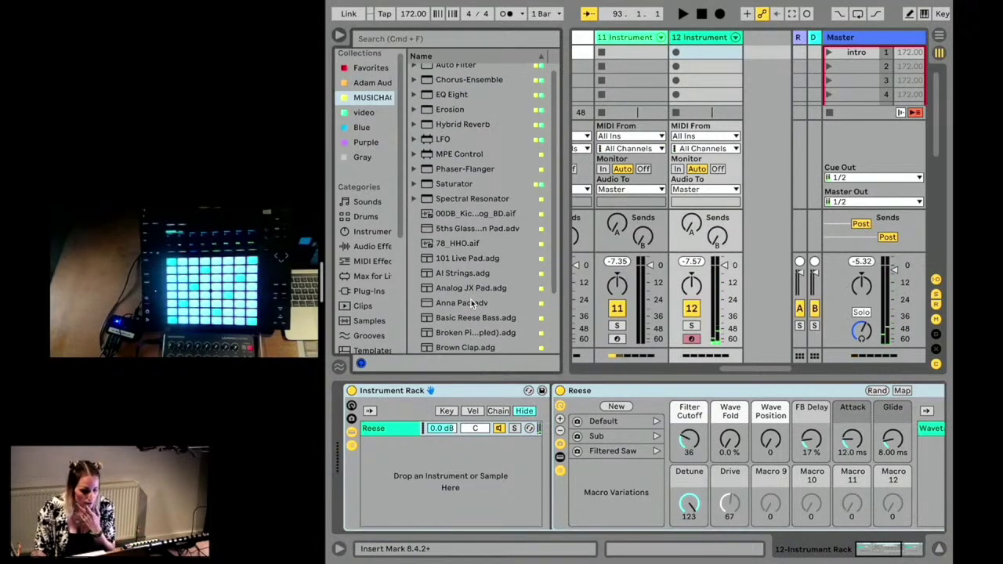
scroll(471, 299, "up", 1)
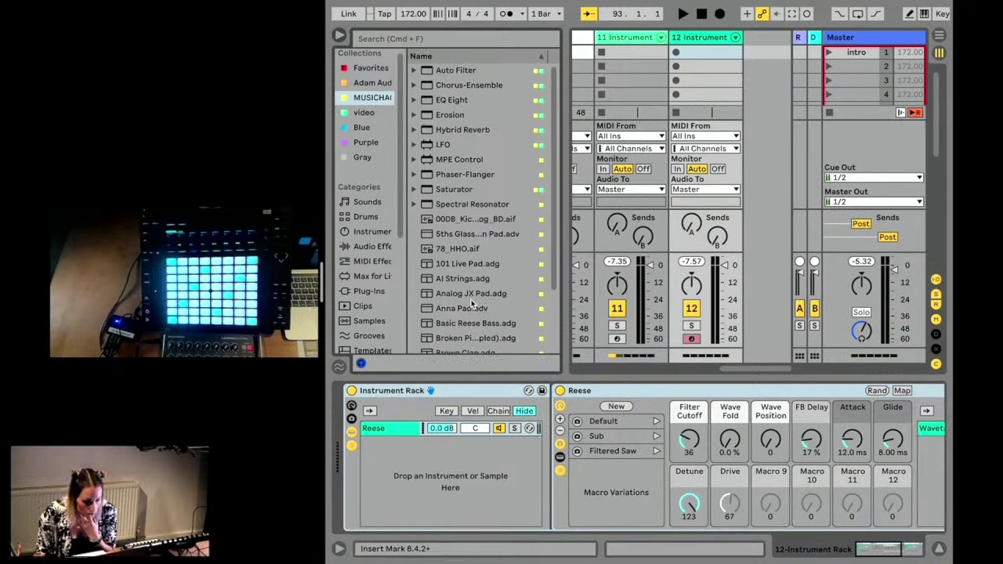
scroll(471, 300, "down", 5)
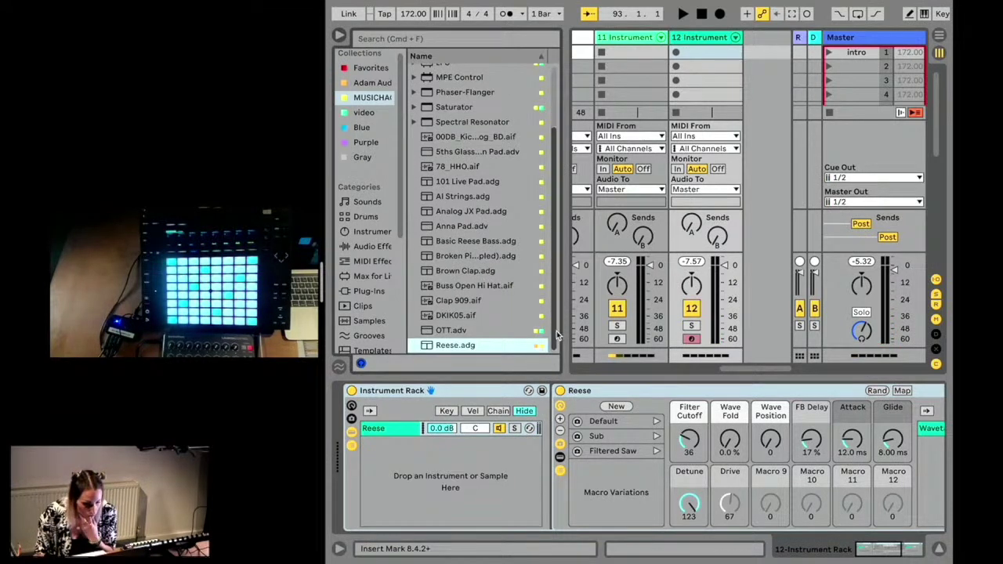
left_click_drag(575, 333, 611, 329)
left_click_drag(468, 209, 451, 444)
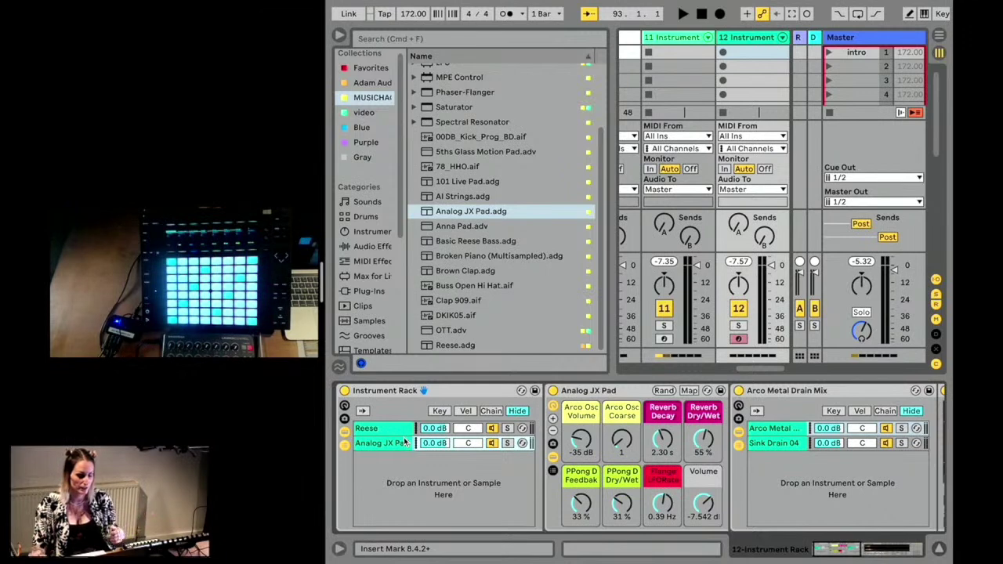
Step: Show the key zone editor for the Reese and Analog JX Pad chains
left_click(440, 410)
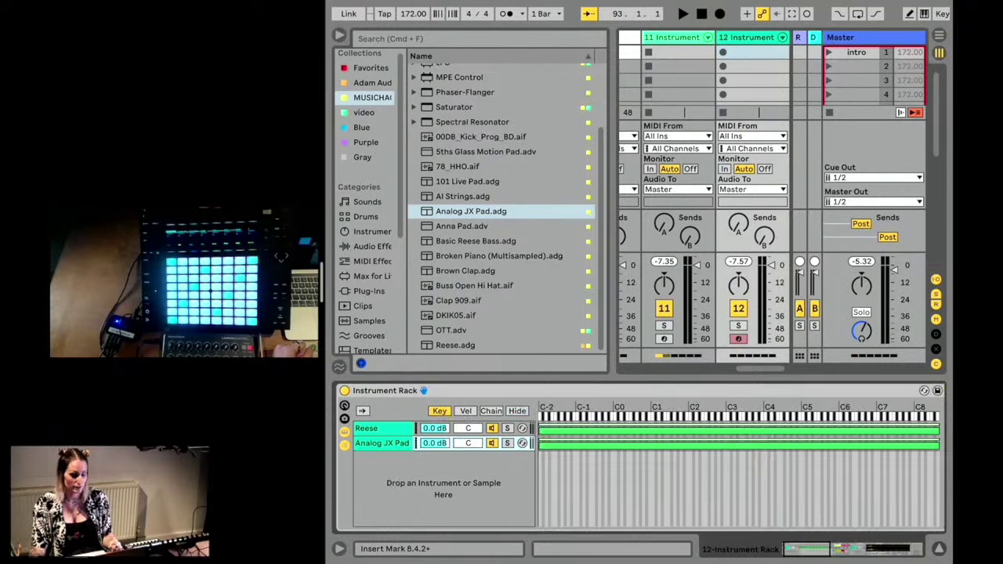
scroll(578, 415, "right", 2)
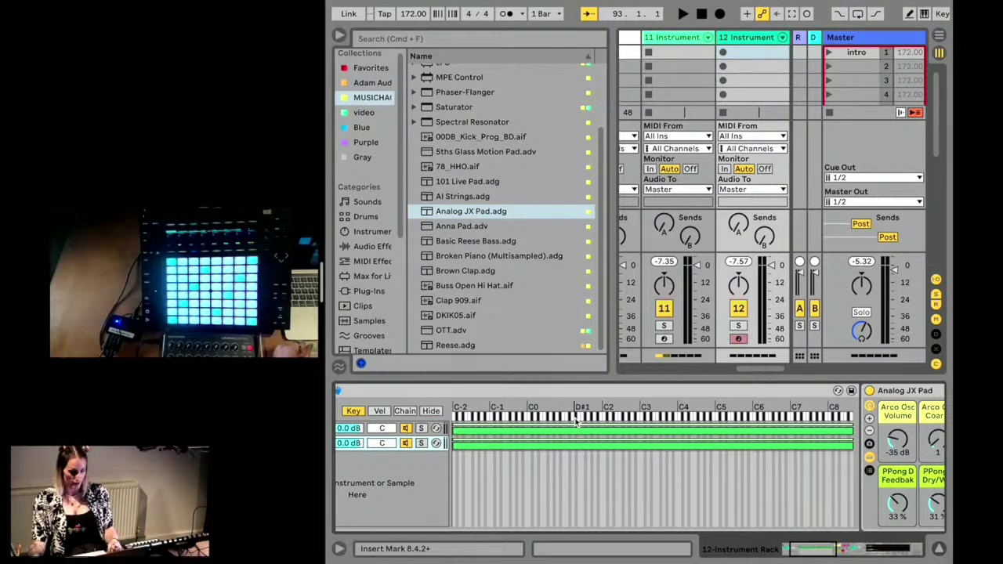
scroll(515, 419, "left", 1)
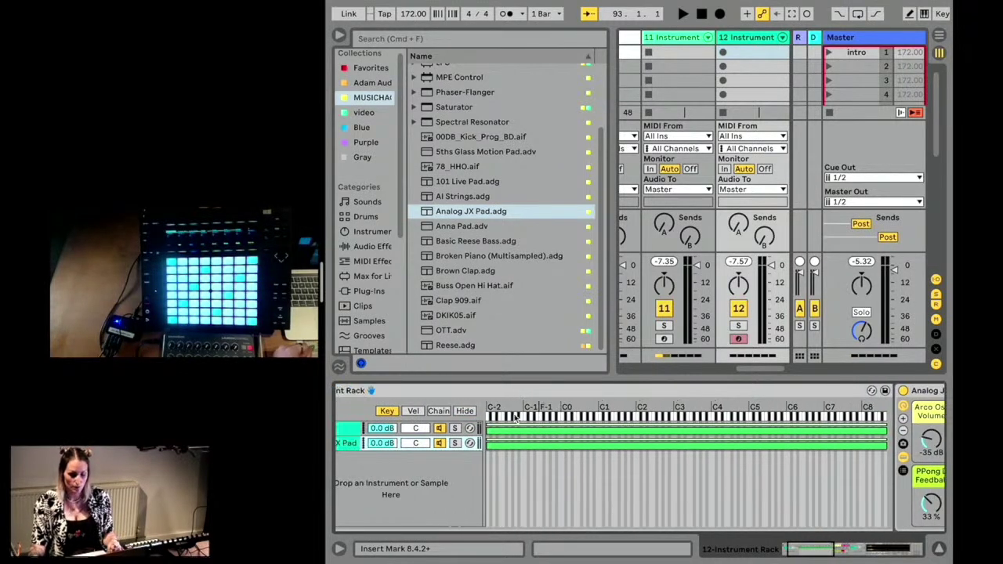
scroll(549, 421, "right", 1)
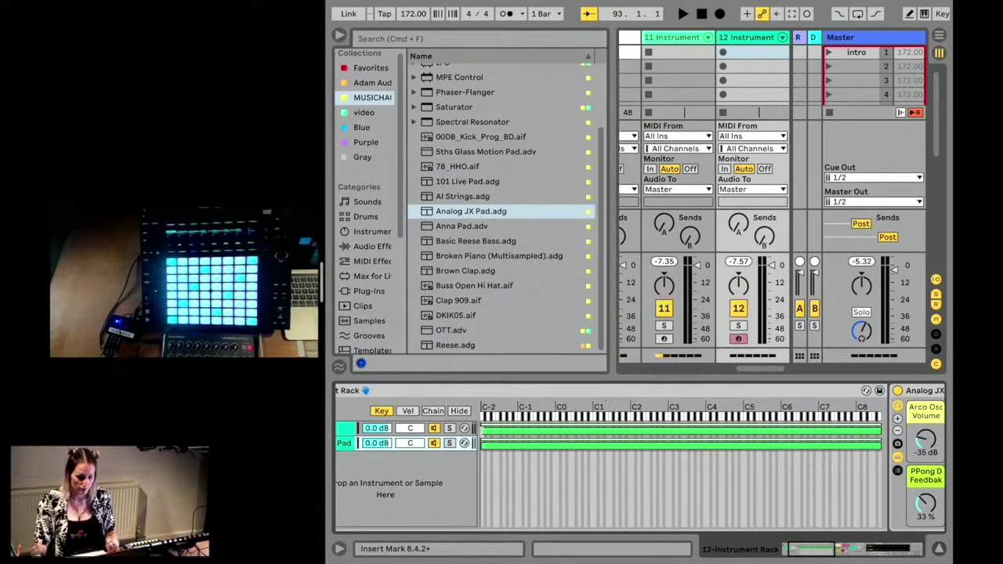
Step: Restrict the Reese chain to keys from C2 up and the Analog JX Pad chain to keys up to about C2
left_click(486, 430)
left_click_drag(485, 429, 631, 429)
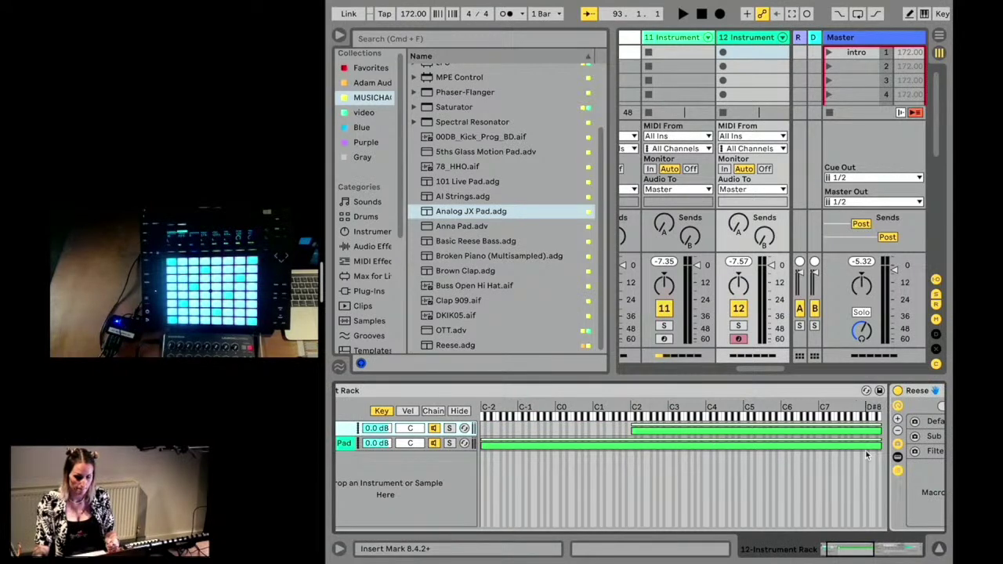
left_click_drag(879, 445, 638, 446)
scroll(639, 448, "left", 3)
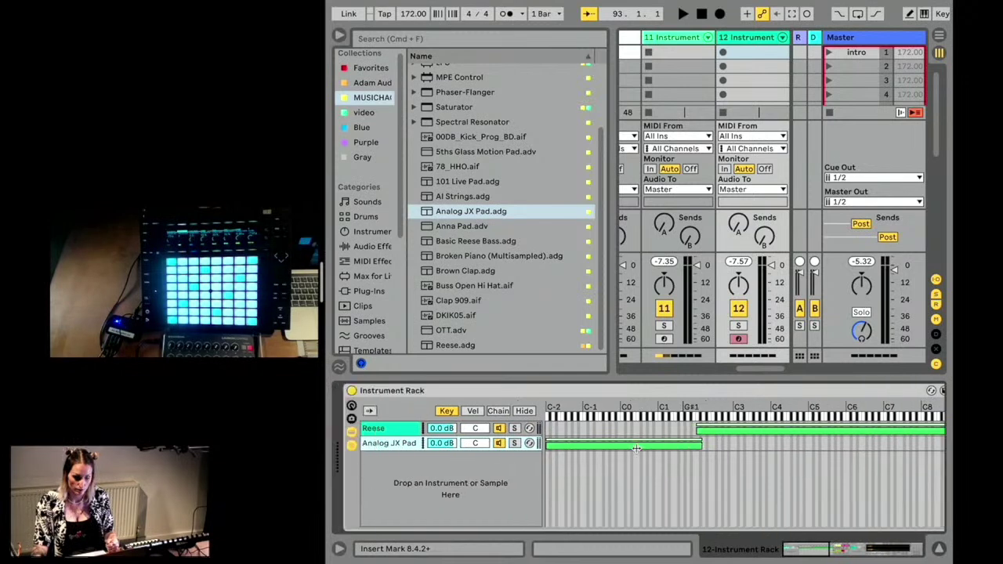
Step: Swap the key split so Reese covers the keys below C2 and Analog JX Pad the keys from C2 up
left_click_drag(700, 445, 951, 445)
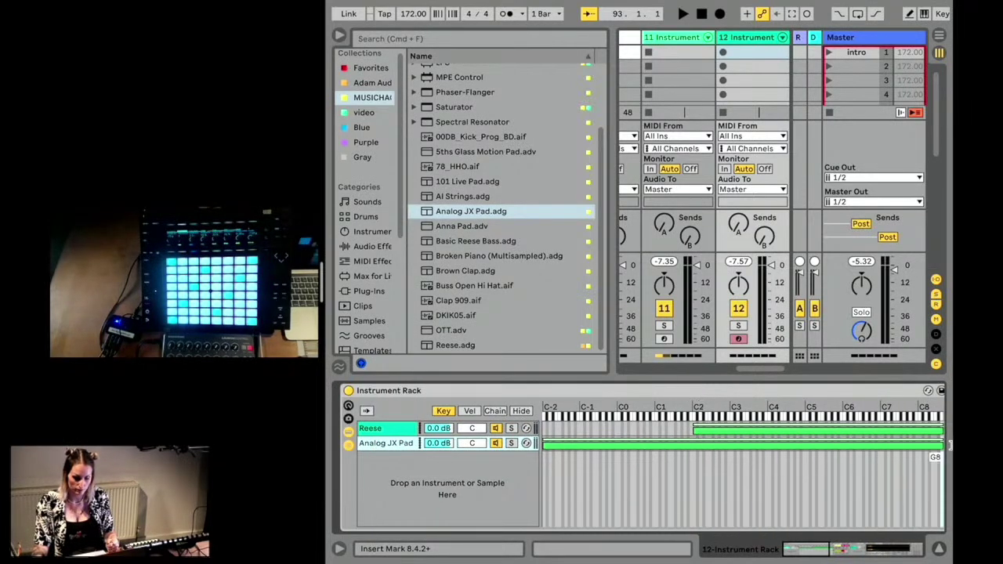
mouse_move(544, 441)
left_mouse_down()
mouse_move(692, 445)
mouse_move(631, 431)
mouse_move(545, 431)
left_mouse_up()
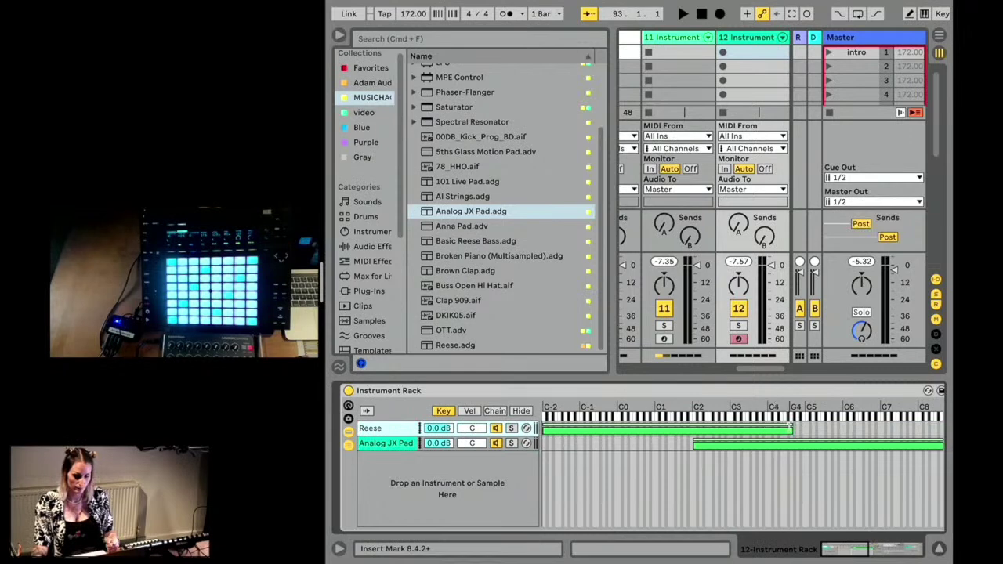
left_click_drag(801, 431, 694, 429)
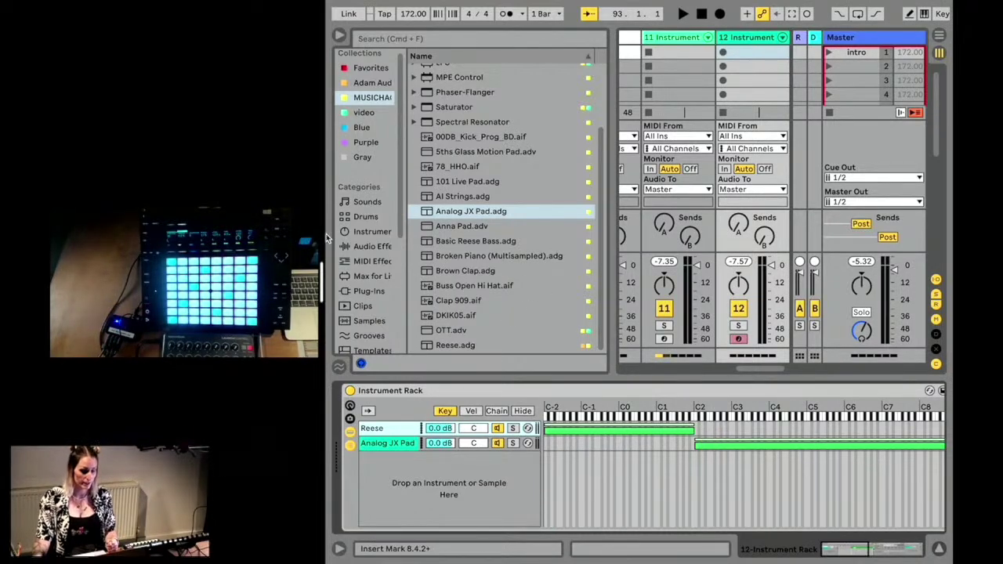
Step: Try to tile the Live window on the left half of the screen
left_click_drag(323, 235, 463, 232)
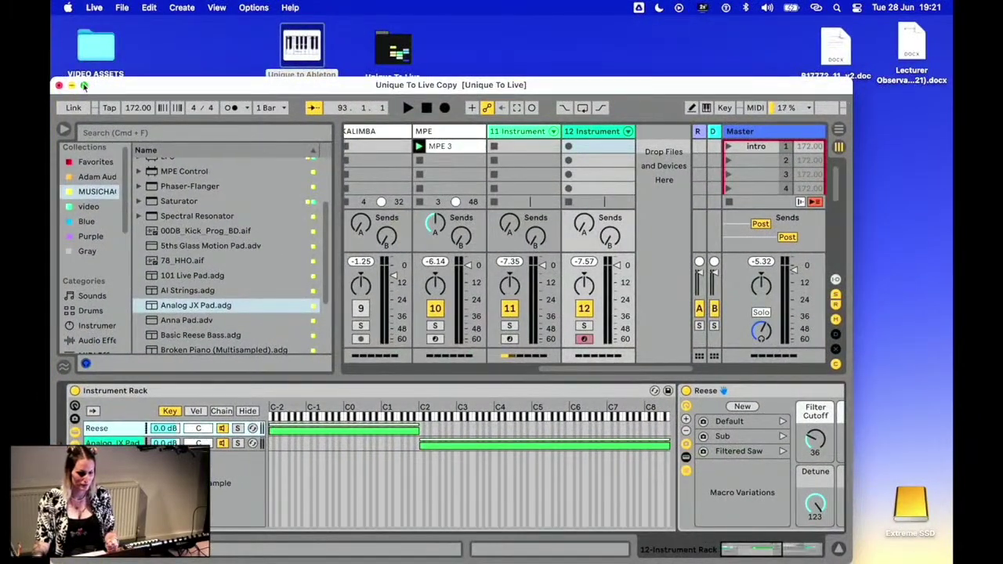
mouse_move(84, 86)
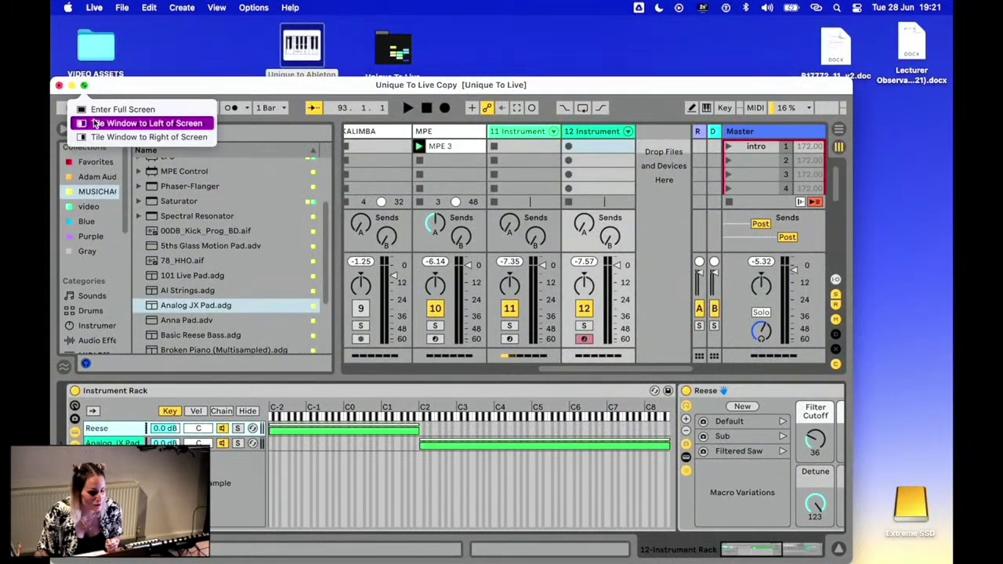
left_click(94, 123)
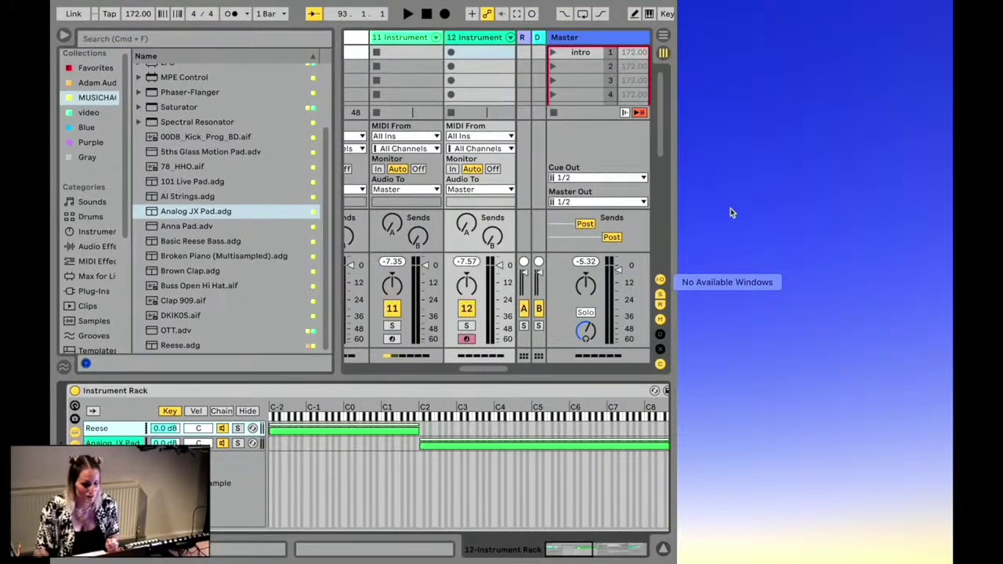
left_click(730, 211)
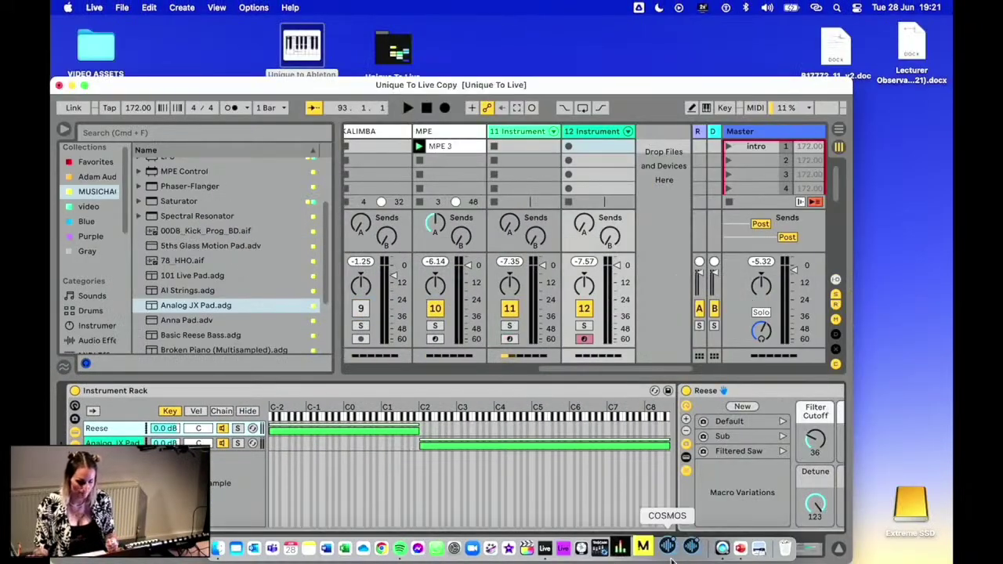
Step: Switch to QuickTime Player, take the Movie Recording window out of full screen and tile it on the left beside the Live set
left_click(692, 548)
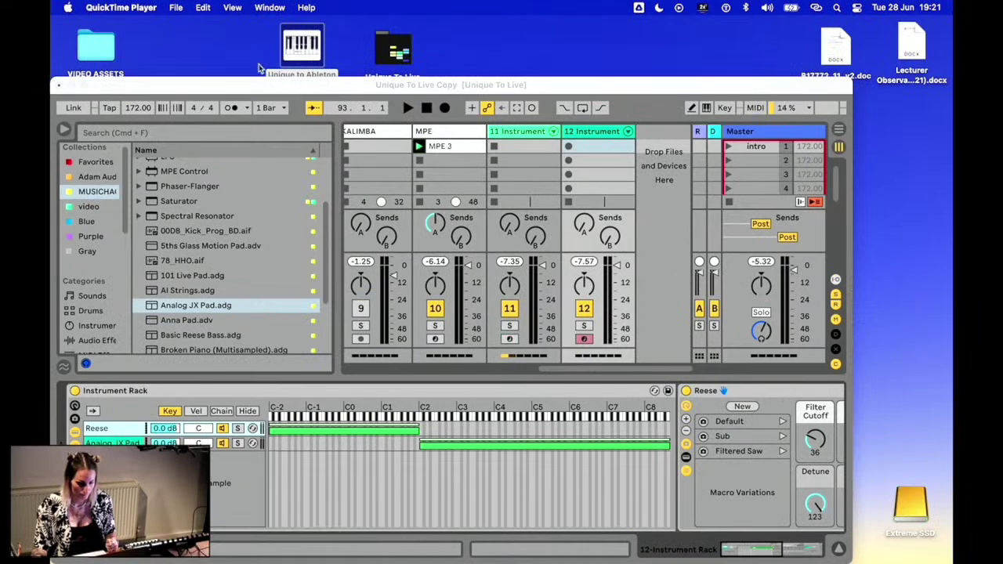
left_click(176, 9)
left_click(176, 9)
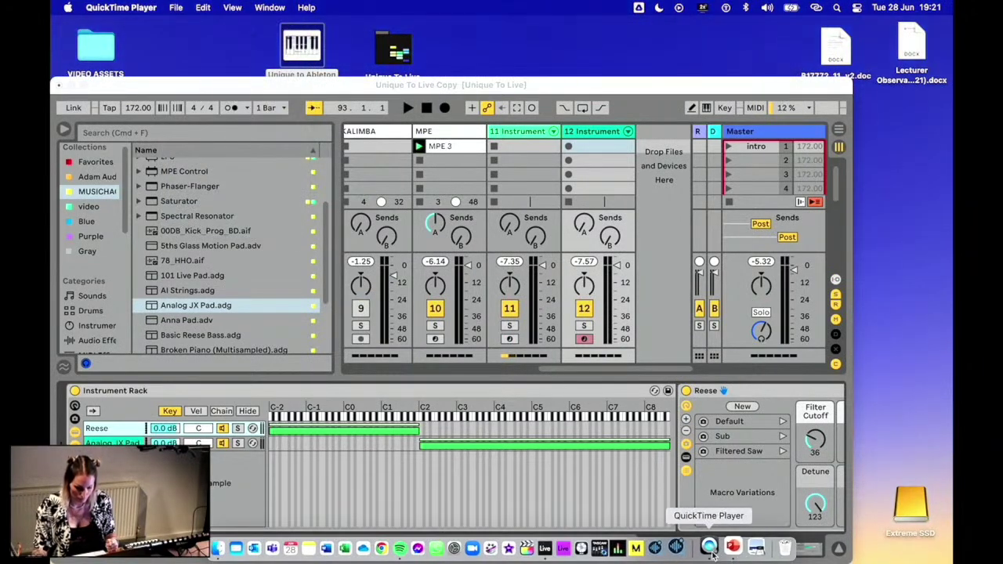
left_click(710, 548)
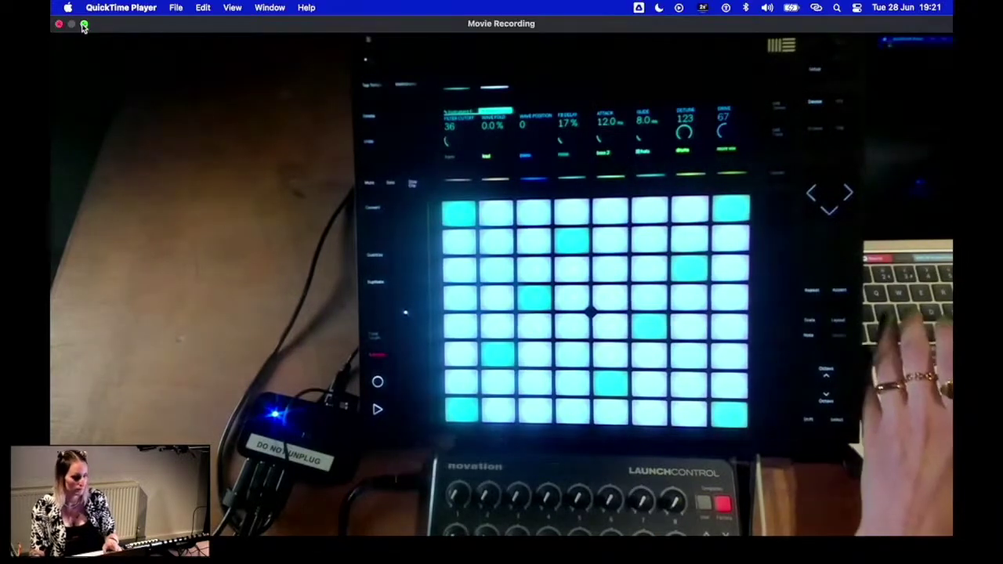
left_click(81, 22)
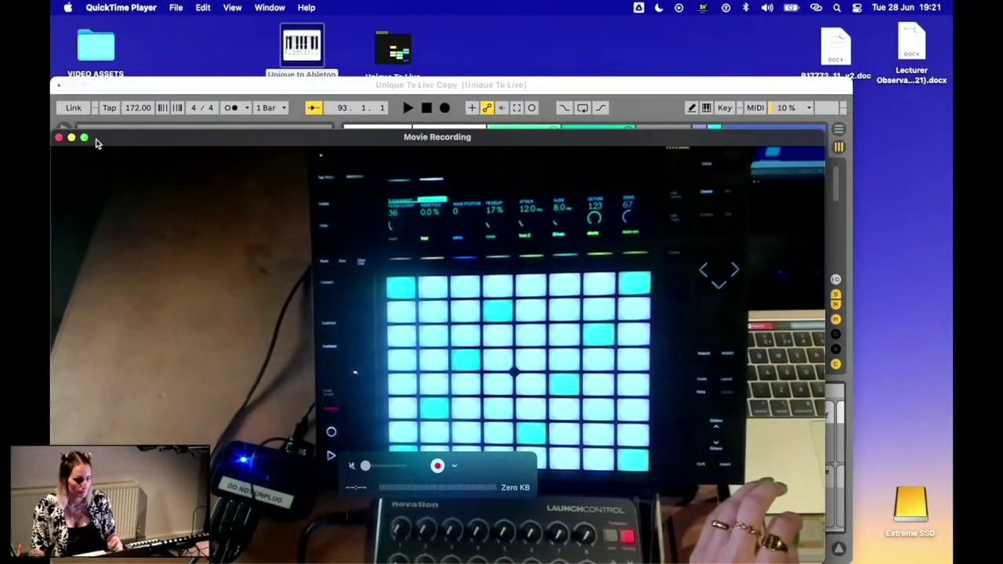
mouse_move(84, 138)
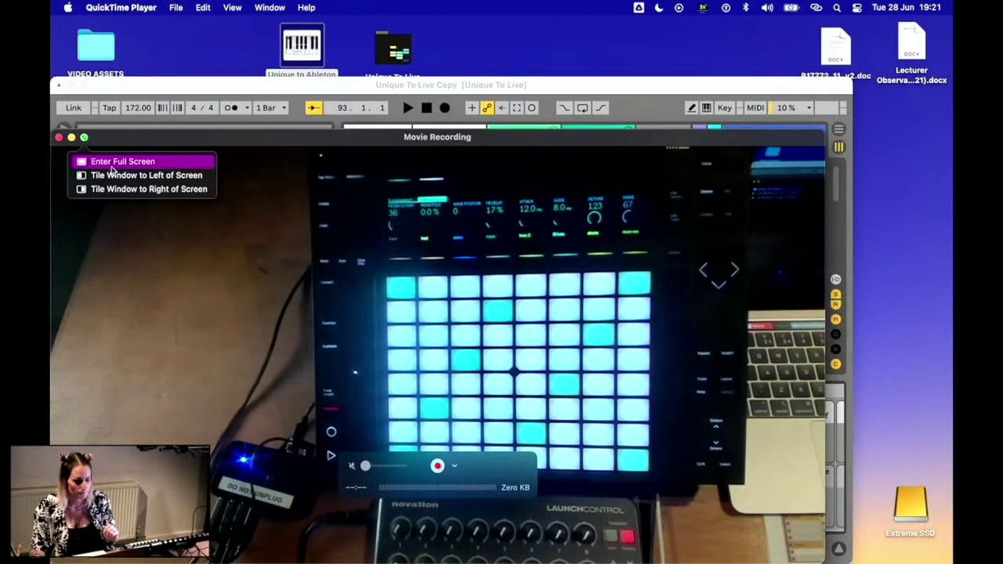
left_click(126, 175)
left_click(696, 274)
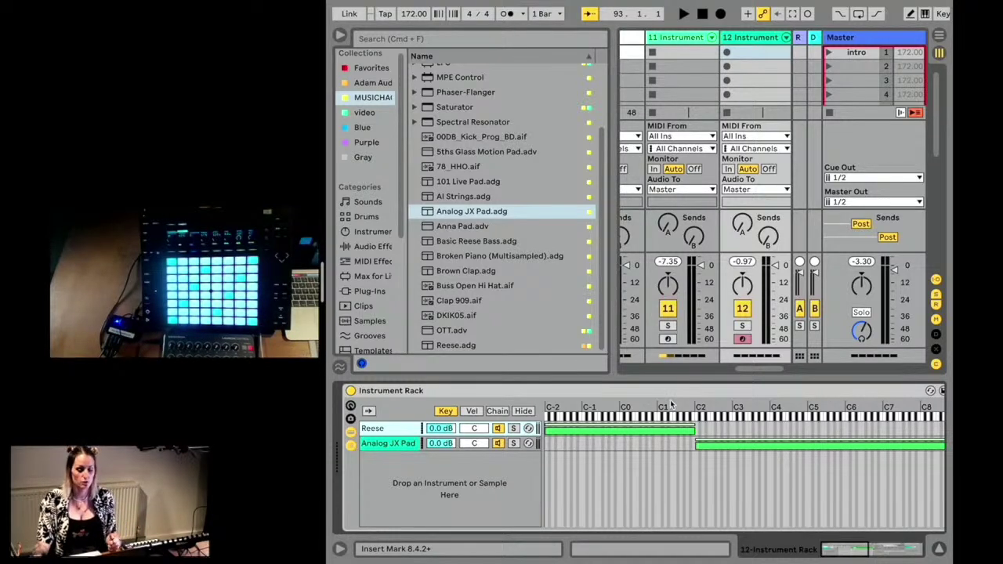
scroll(704, 430, "right", 3)
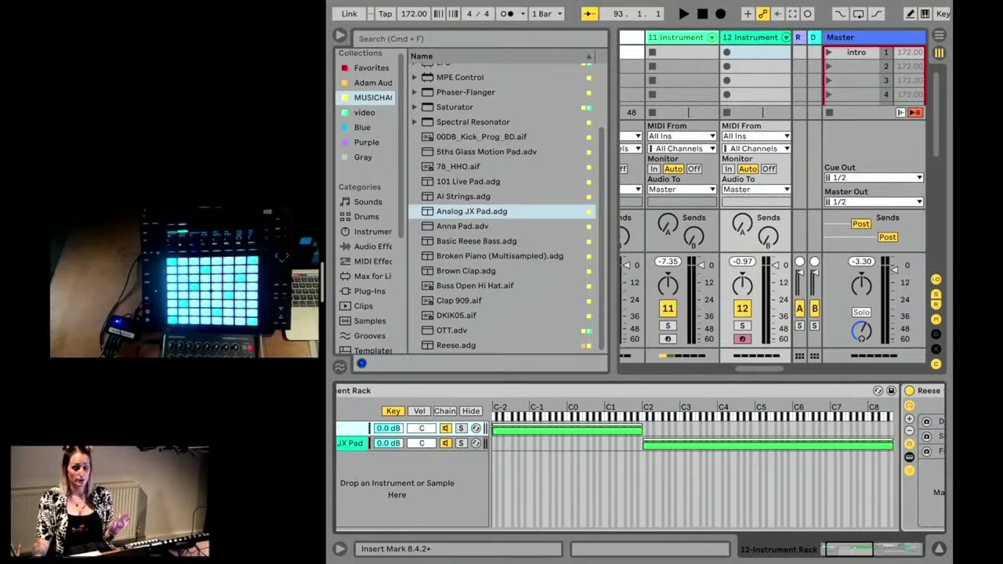
scroll(701, 431, "right", 4)
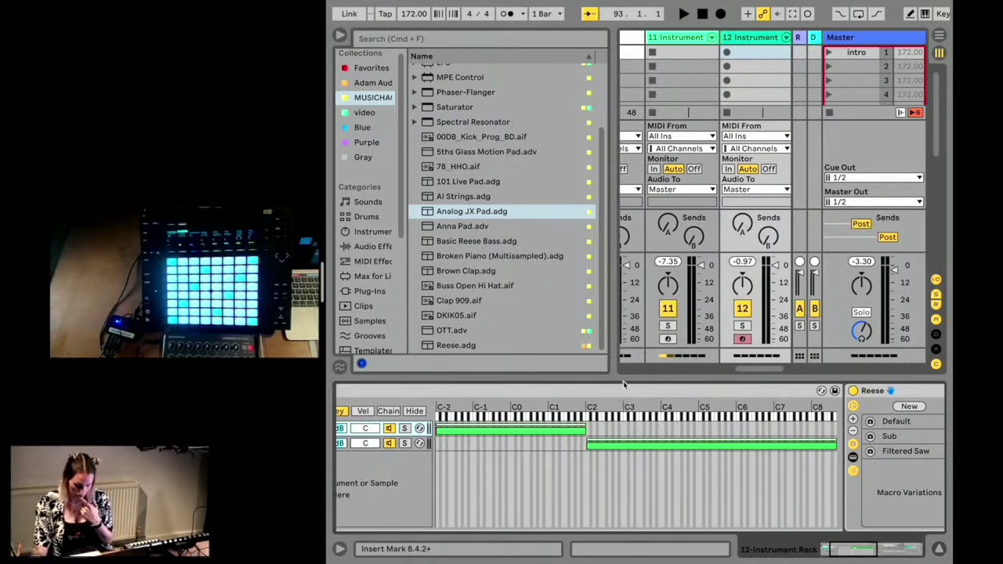
scroll(671, 287, "right", 1)
scroll(672, 287, "right", 2)
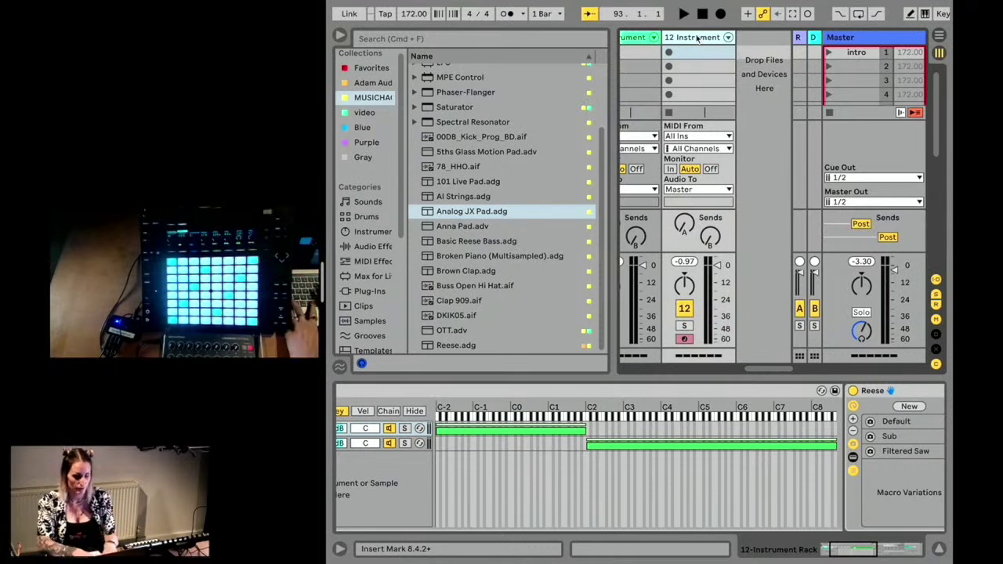
Step: Insert a new MIDI track after track 12
key("super+shift+t")
scroll(754, 70, "right", 3)
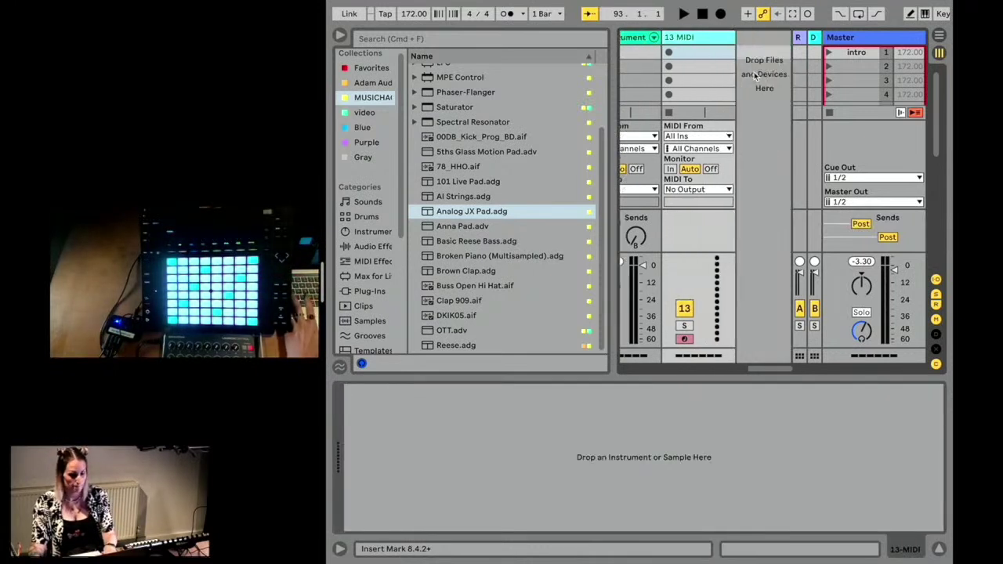
scroll(688, 115, "left", 3)
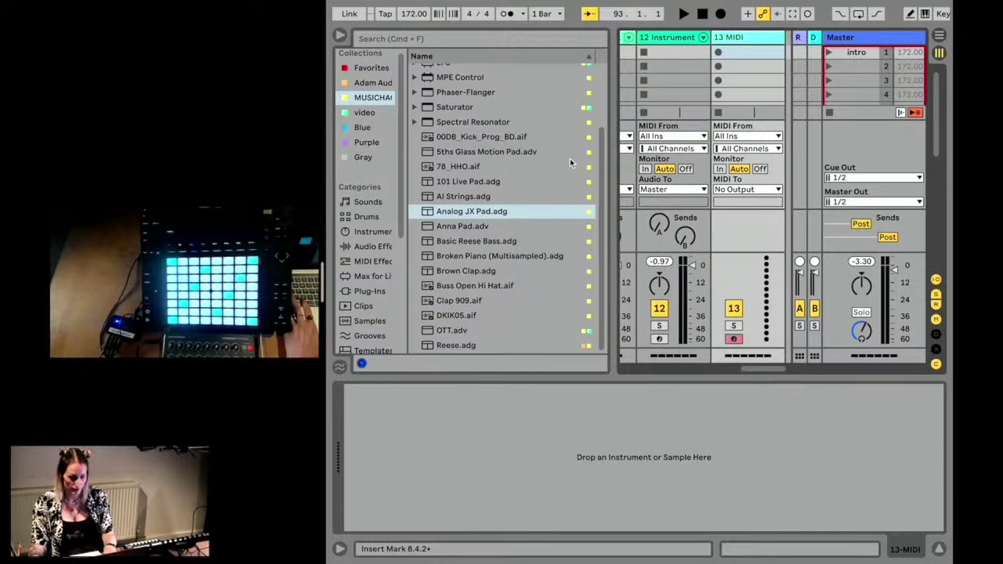
scroll(463, 195, "up", 5)
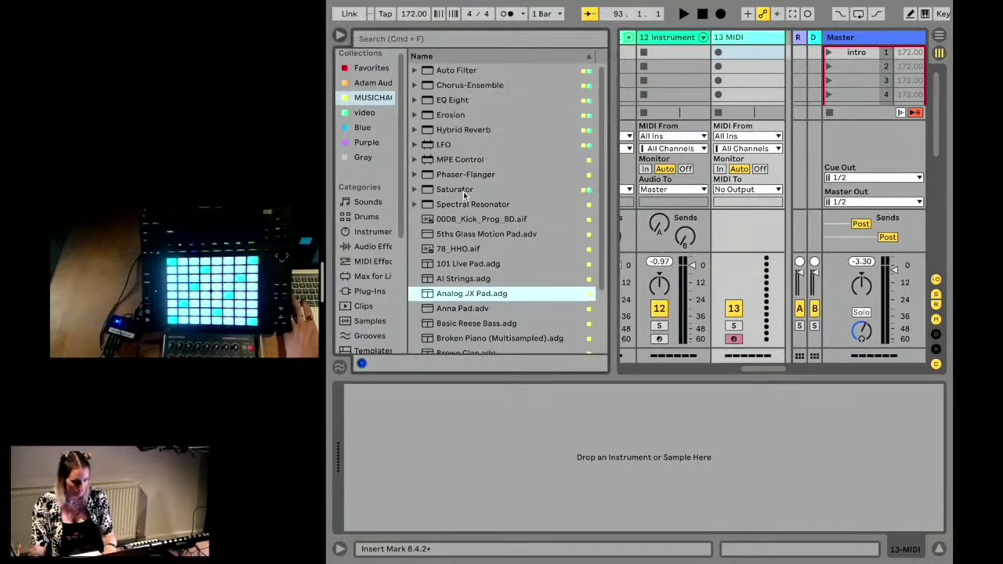
scroll(463, 191, "down", 5)
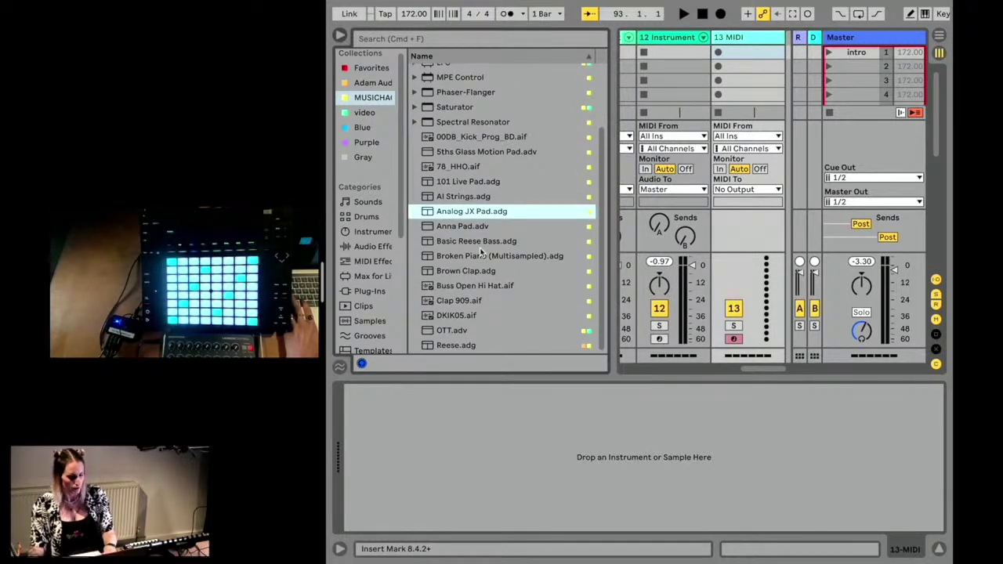
left_click(454, 35)
type("simpl")
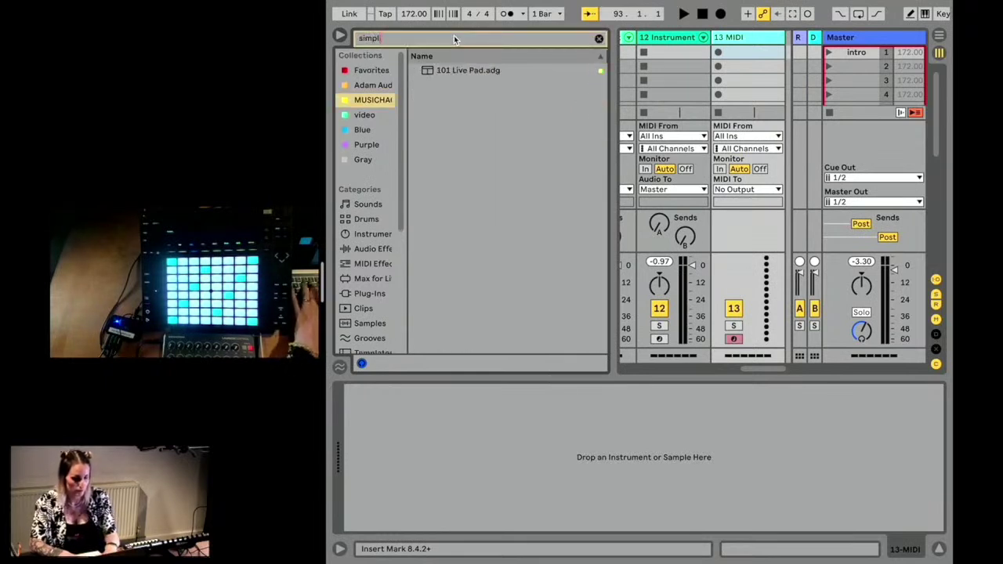
key("BackSpace")
key("BackSpace")
key("BackSpace")
key("BackSpace")
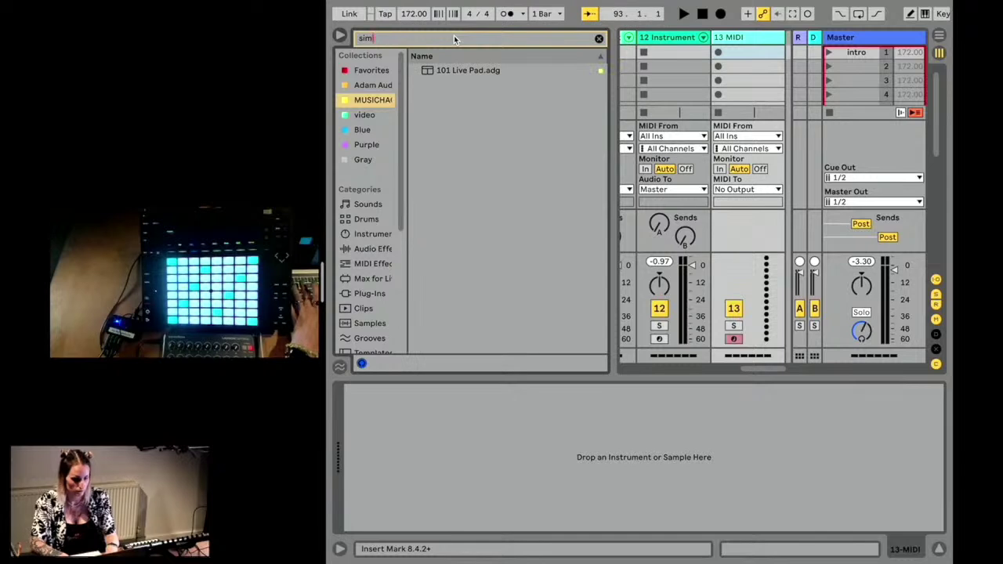
Step: Search the browser for "re", load Basic Reese Bass.adg onto the new MIDI track and group it into an Instrument Rack with its chain list shown
type("re")
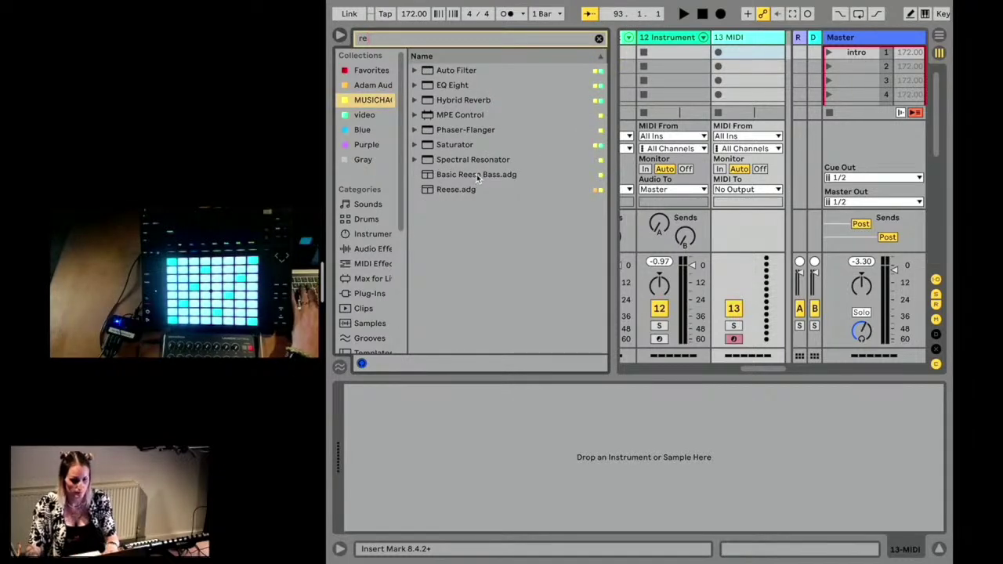
left_click_drag(476, 174, 718, 50)
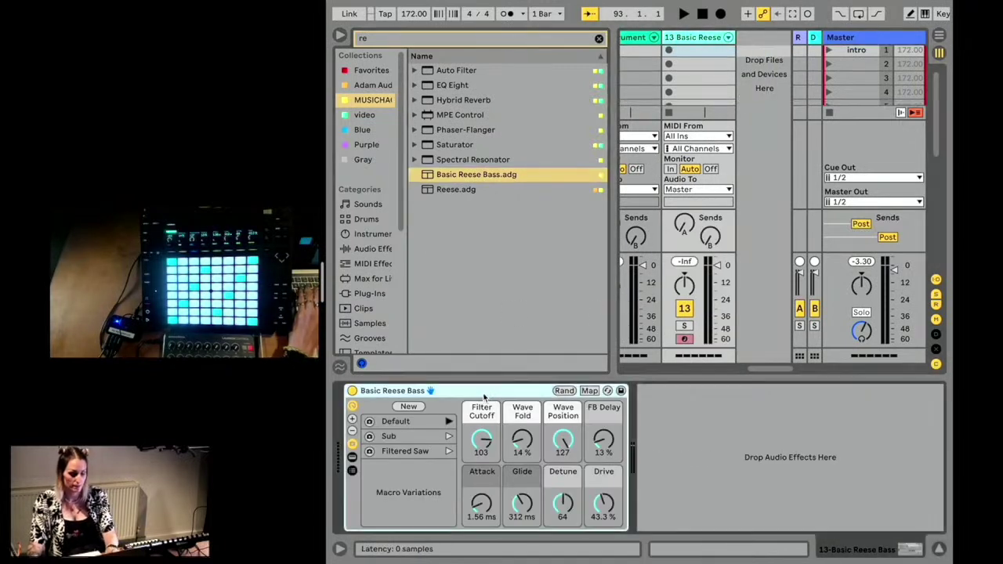
right_click(487, 392)
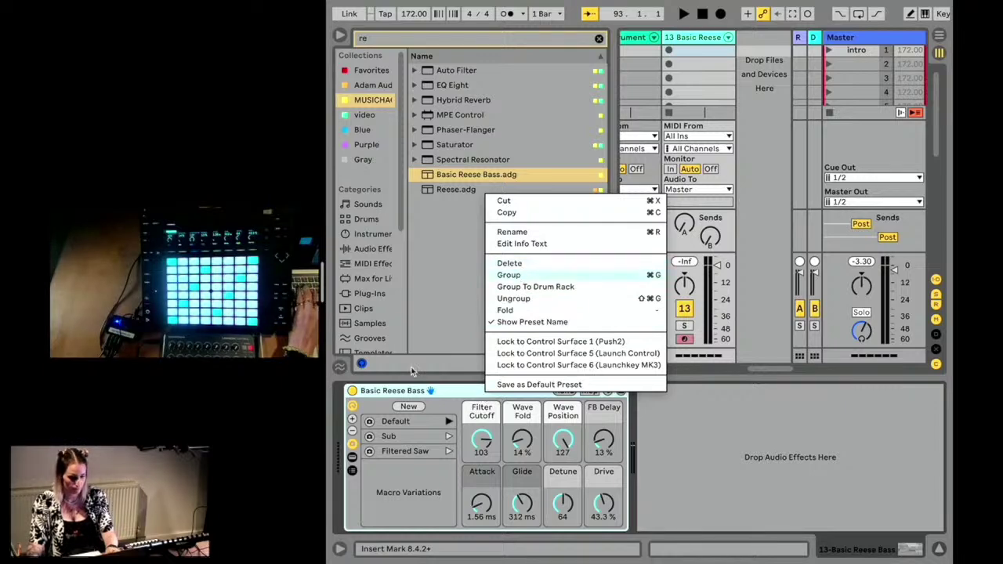
key("super+g")
left_click(351, 442)
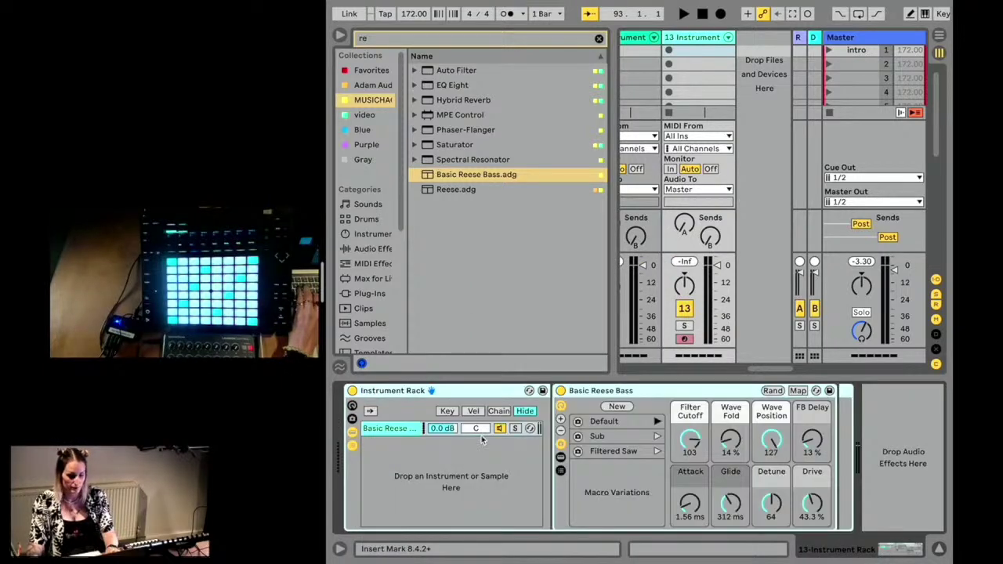
Step: Duplicate the Basic Reese Bass chain inside the Instrument Rack
left_click(403, 431)
right_click(405, 433)
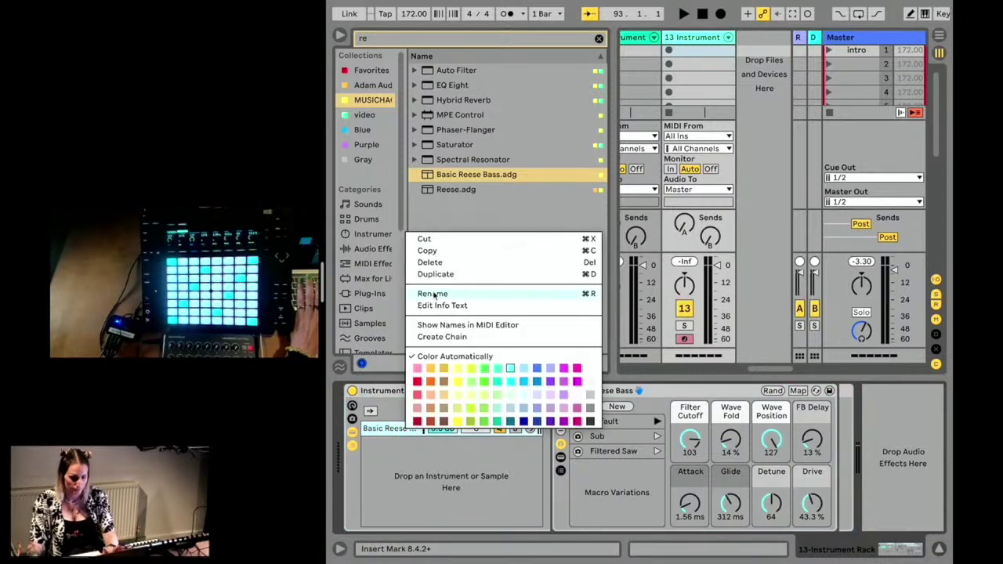
key("super+d")
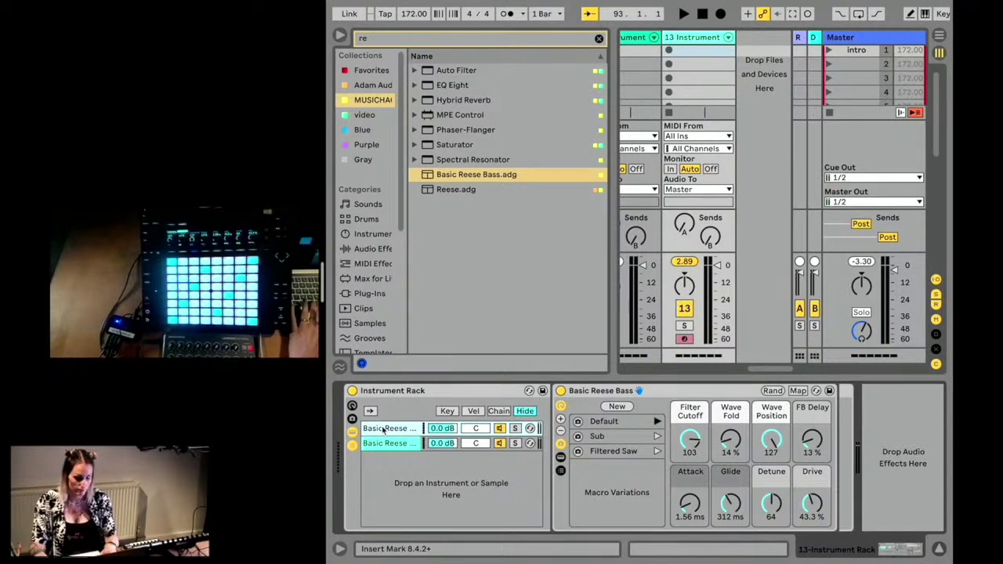
Step: Set the display zoom to 120 % in the preferences and enlarge the Live window to fill the screen
key("super+comma")
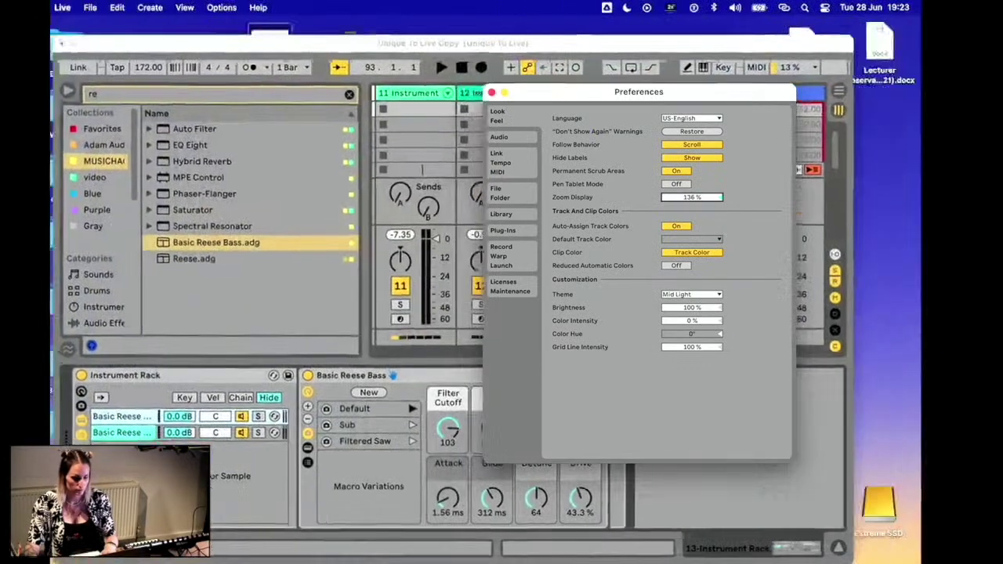
key("Escape")
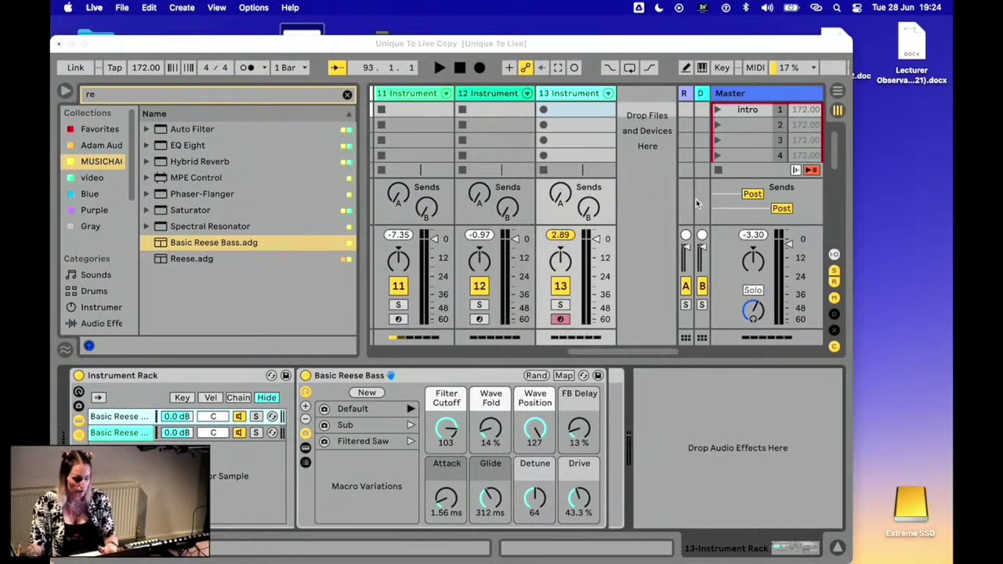
key("super+comma")
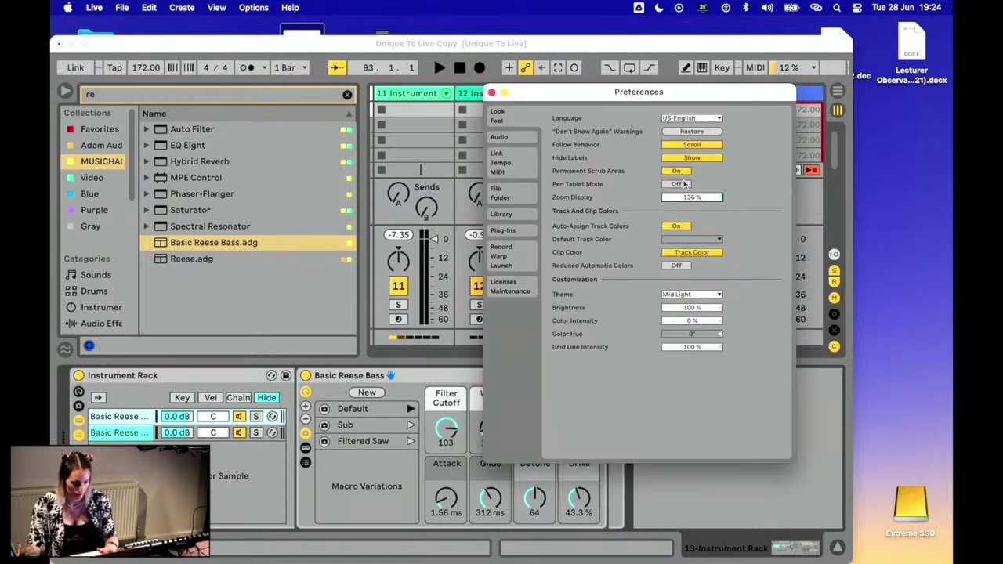
left_click_drag(685, 197, 685, 211)
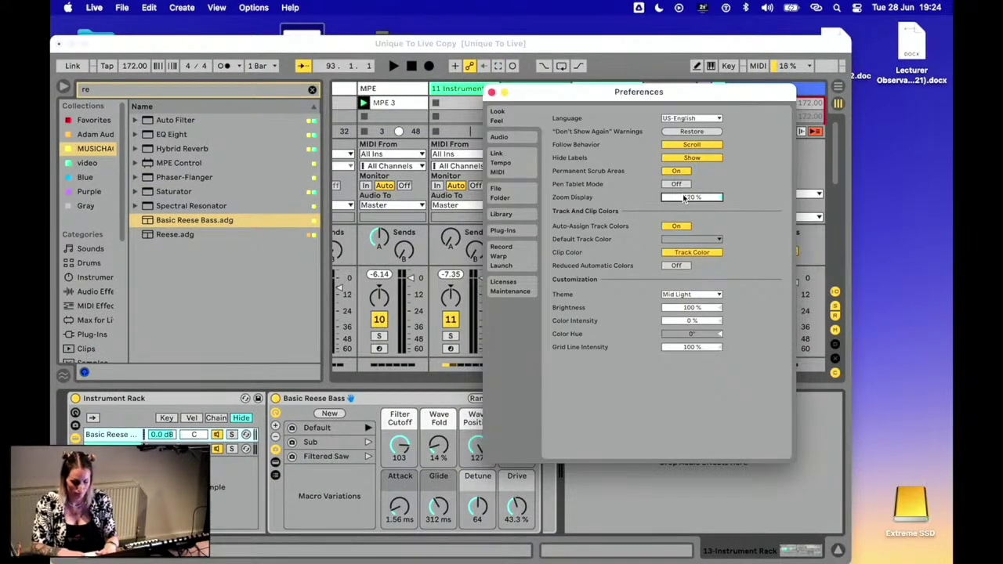
left_click(492, 92)
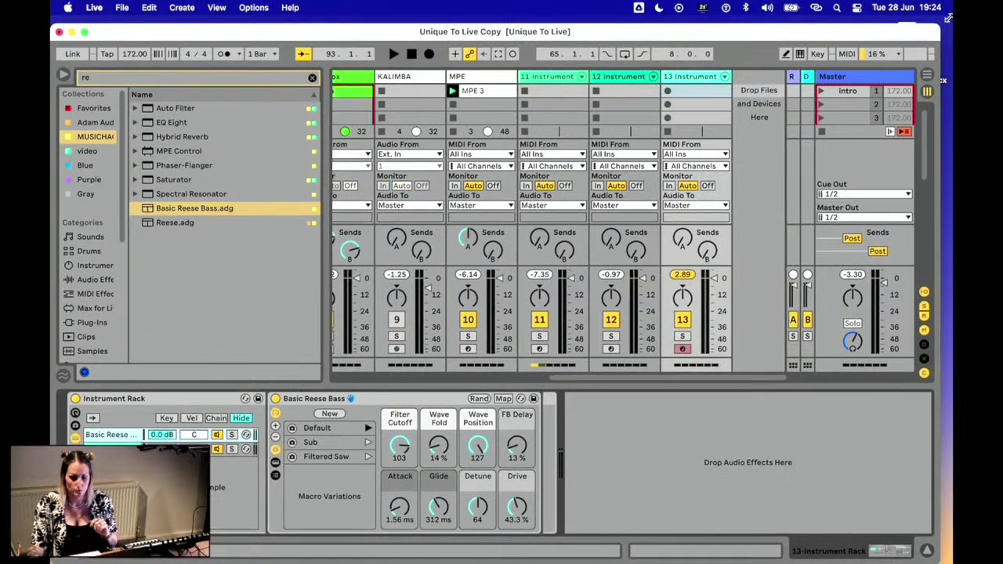
double_click(850, 40)
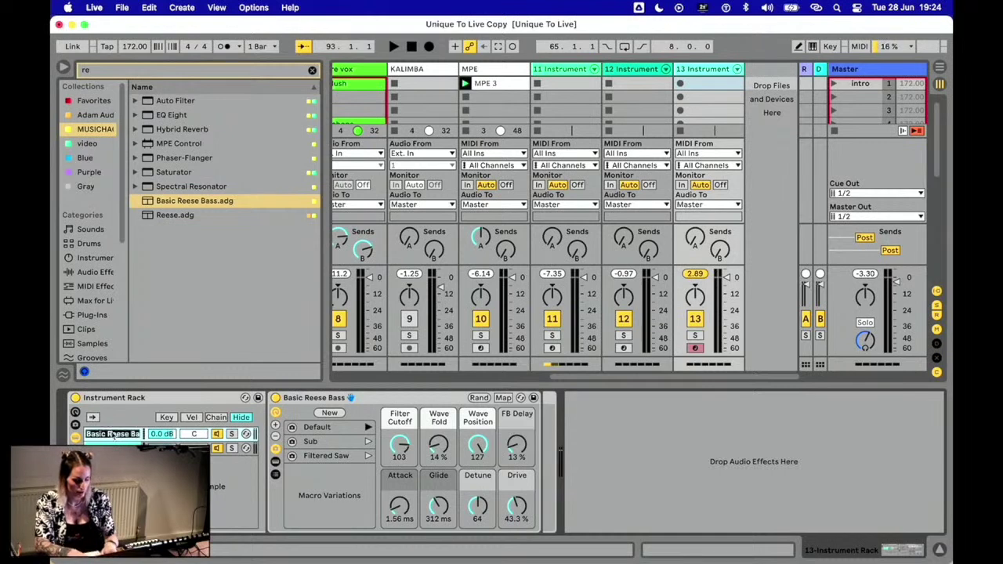
Step: Rename the first Instrument Rack chain mids and solo the second chain, keeping its Basic Reese Bass device
type("mids")
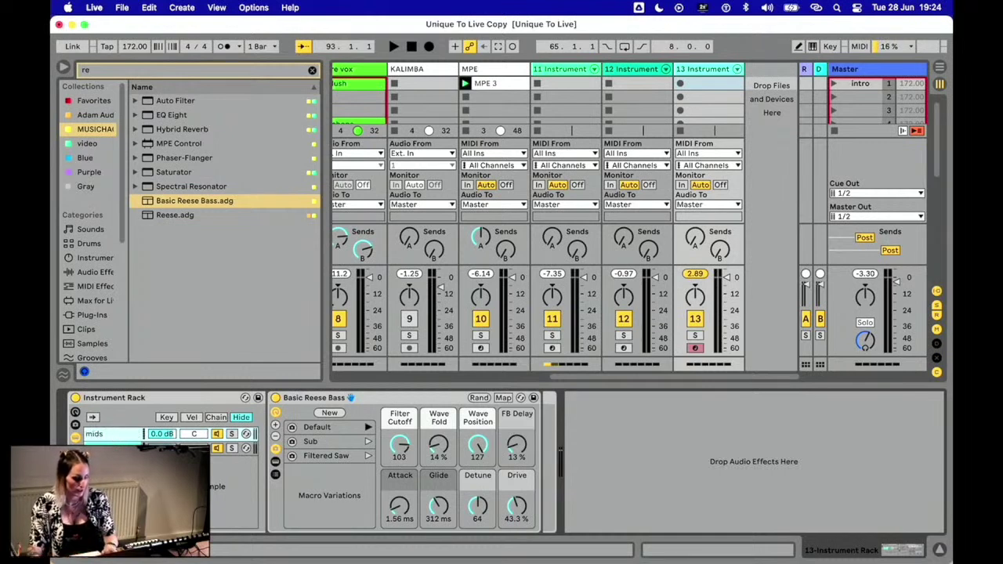
key("Return")
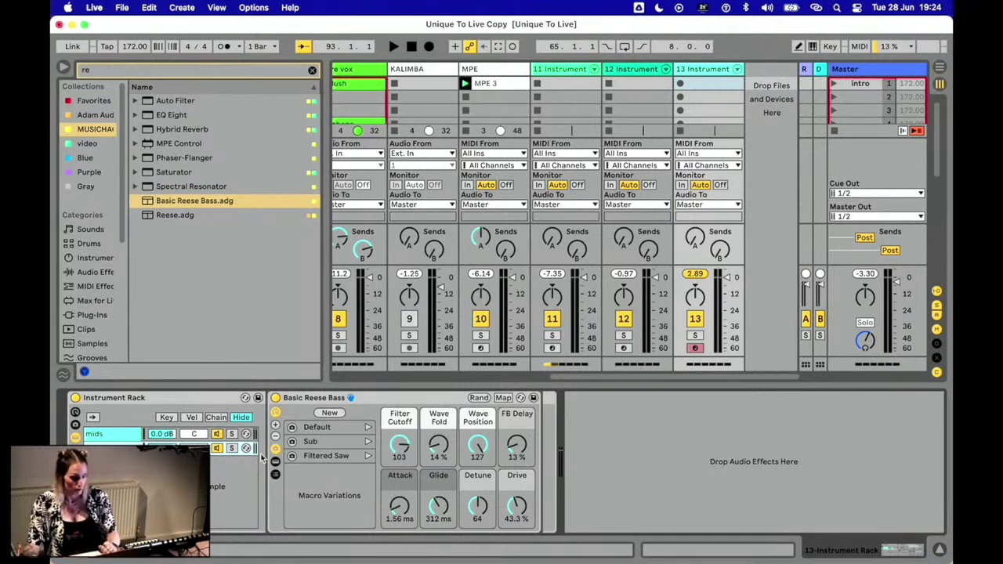
left_click(231, 448)
key("Delete")
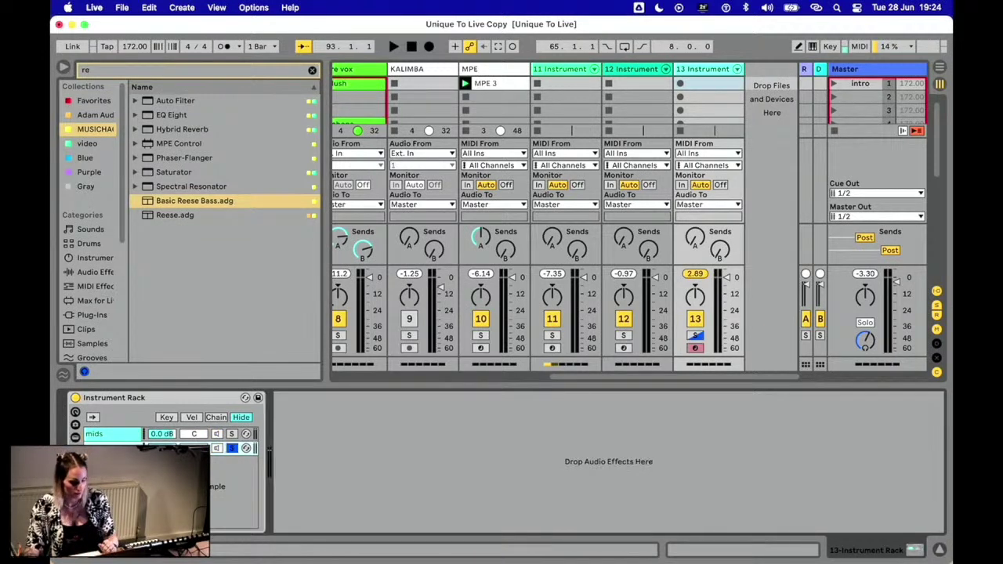
key("super+z")
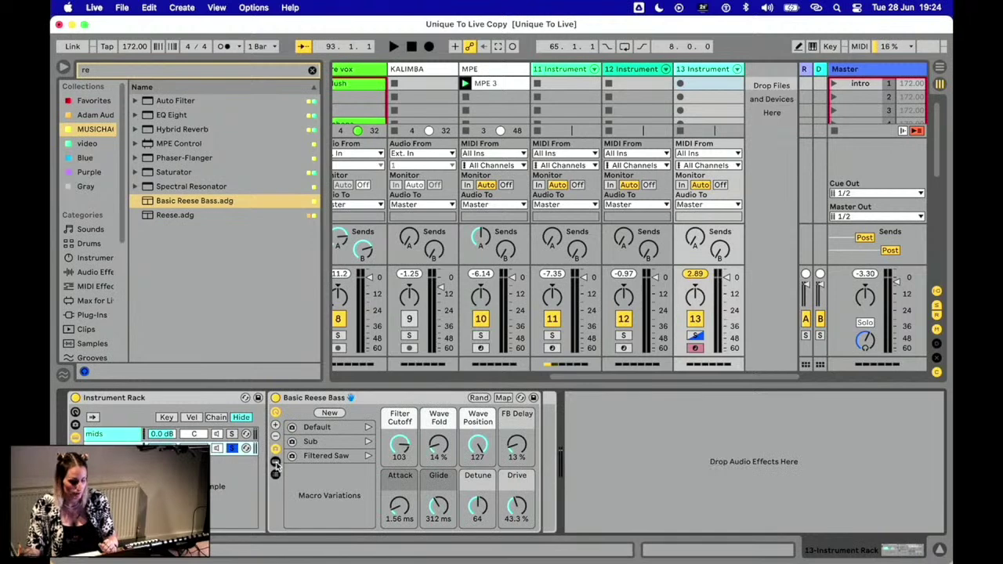
Step: In the second chain's Wavetable, set Osc 1 to Sub 1 and Osc 2 to Sub 2, and set the rack's Filter Cutoff to 45
left_click(275, 463)
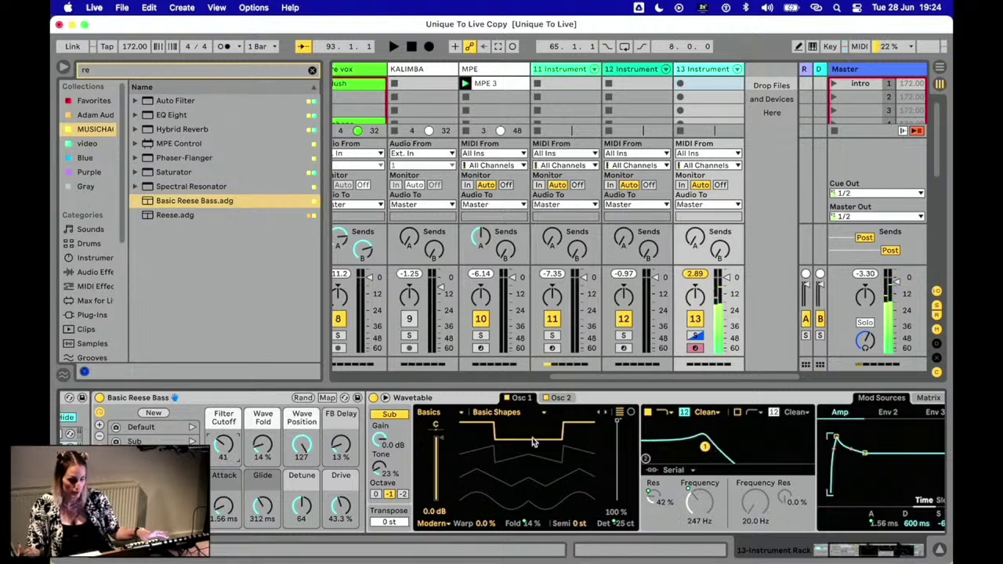
left_click(527, 415)
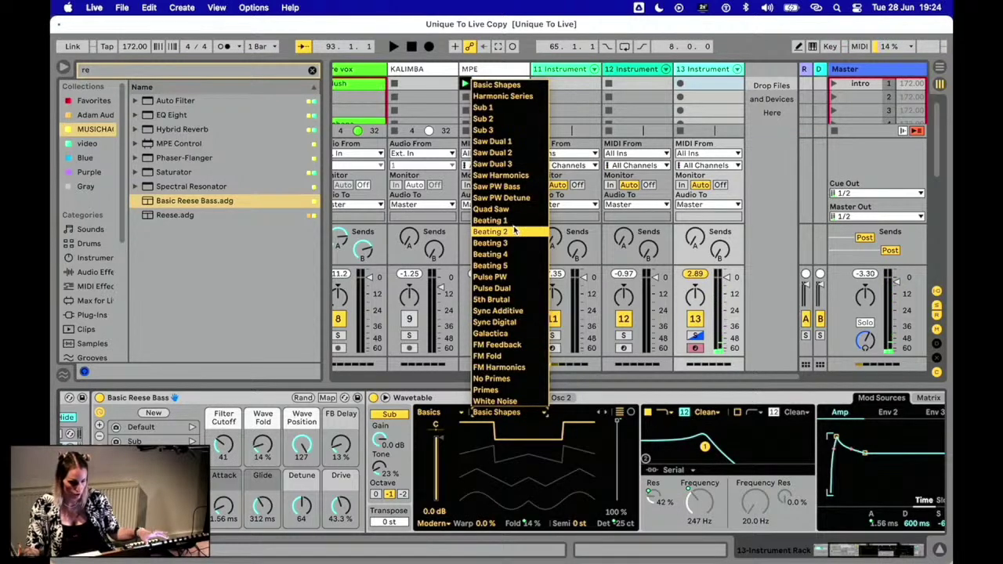
left_click(509, 110)
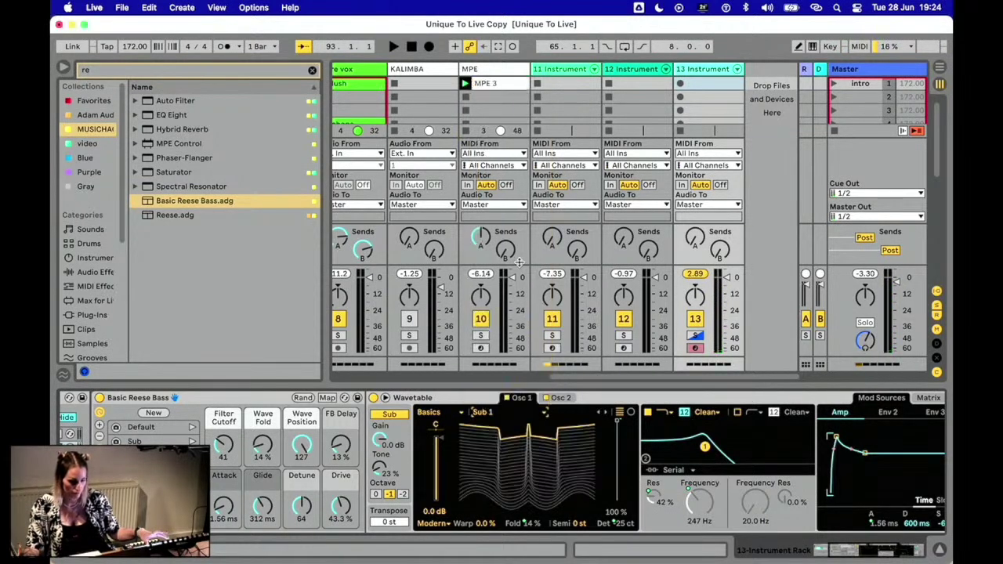
left_click(560, 398)
left_click(510, 413)
left_click(530, 118)
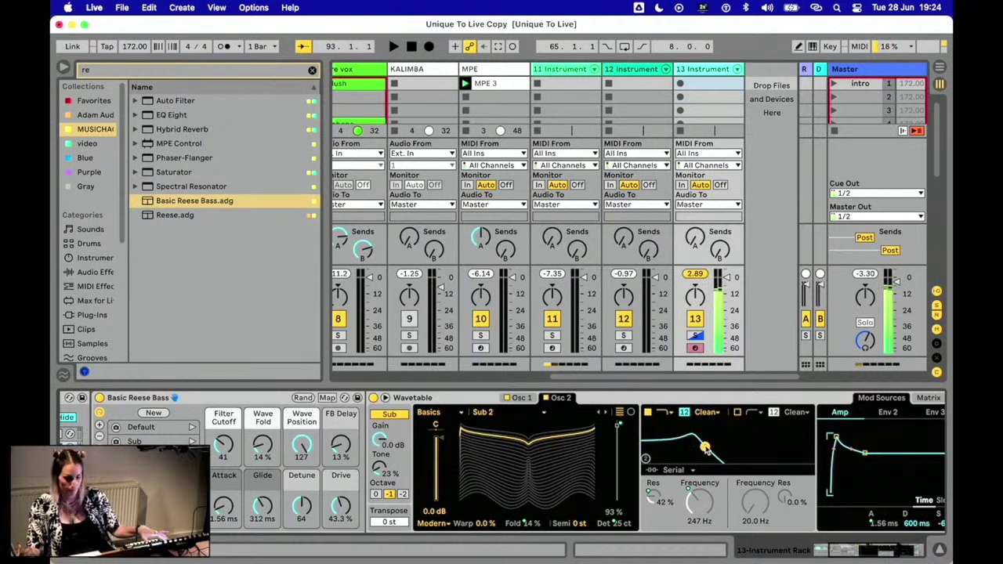
left_click_drag(225, 444, 224, 437)
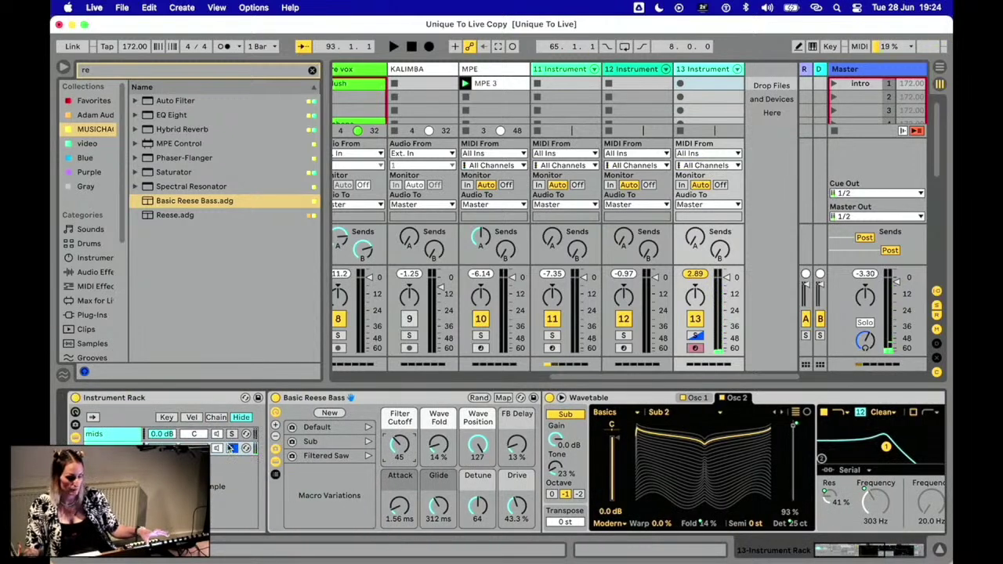
Step: Solo the mids chain instead, clear the browser search and pick EQ Eight from the collection for the chain
left_click(233, 436)
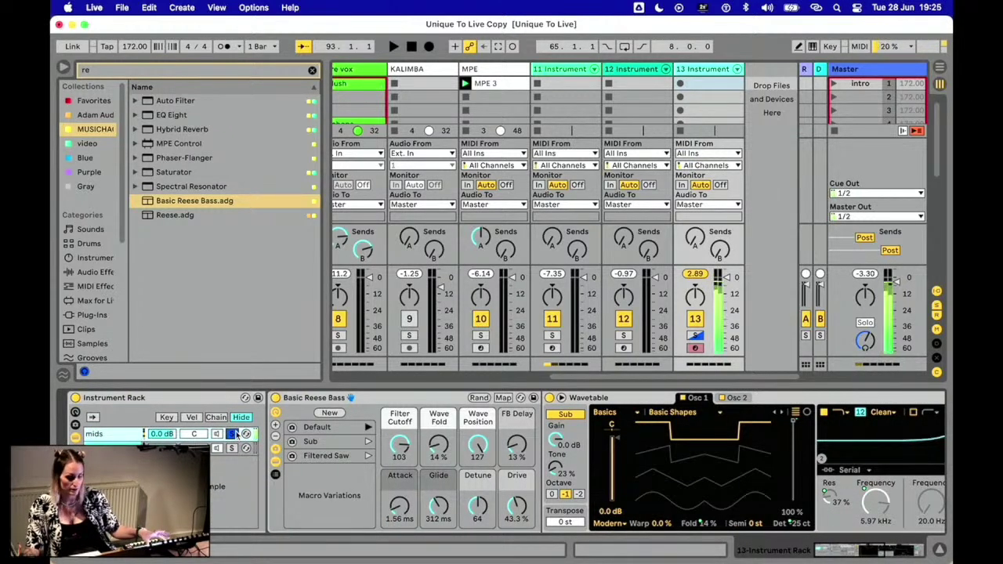
left_click(311, 70)
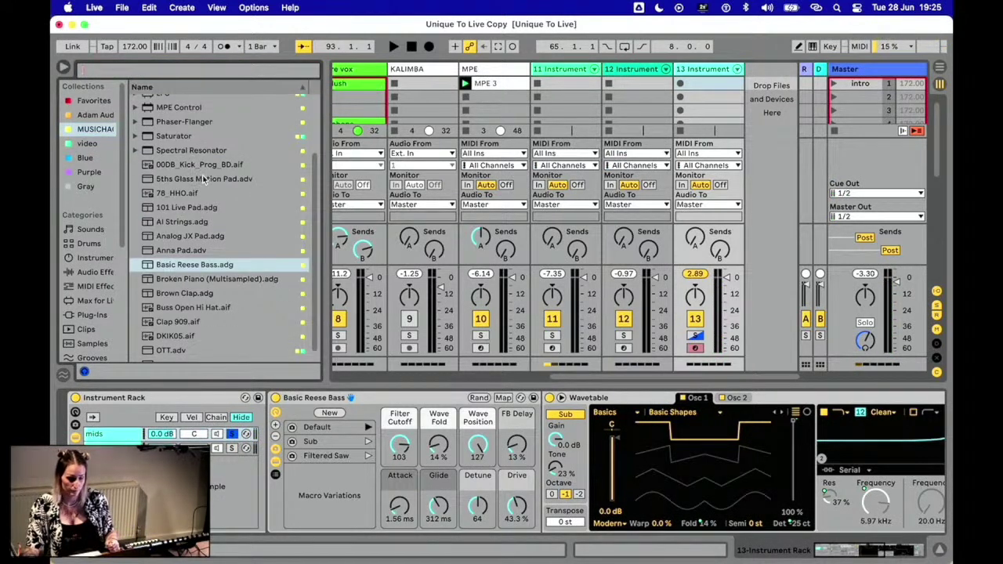
scroll(202, 176, "up", 3)
left_click(171, 130)
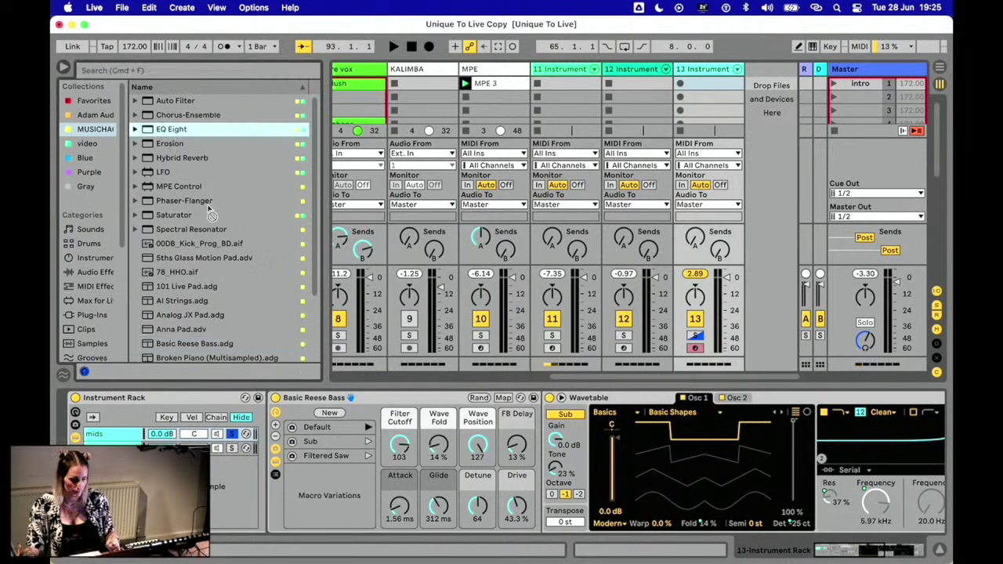
Step: Add an EQ Eight to the mids chain and set band 1 to a steep low cut at about 138 Hz
key("Return")
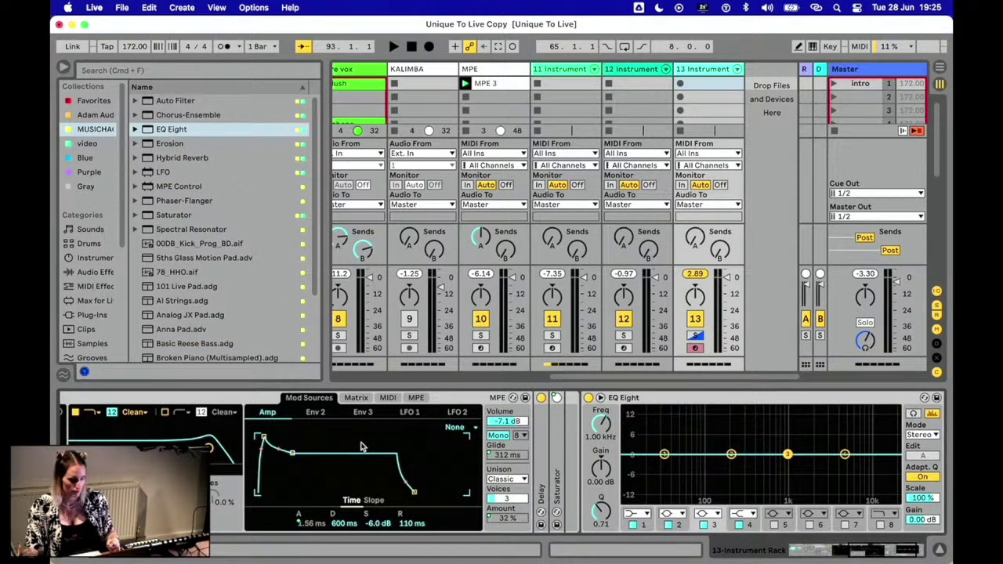
scroll(364, 445, "right", 3)
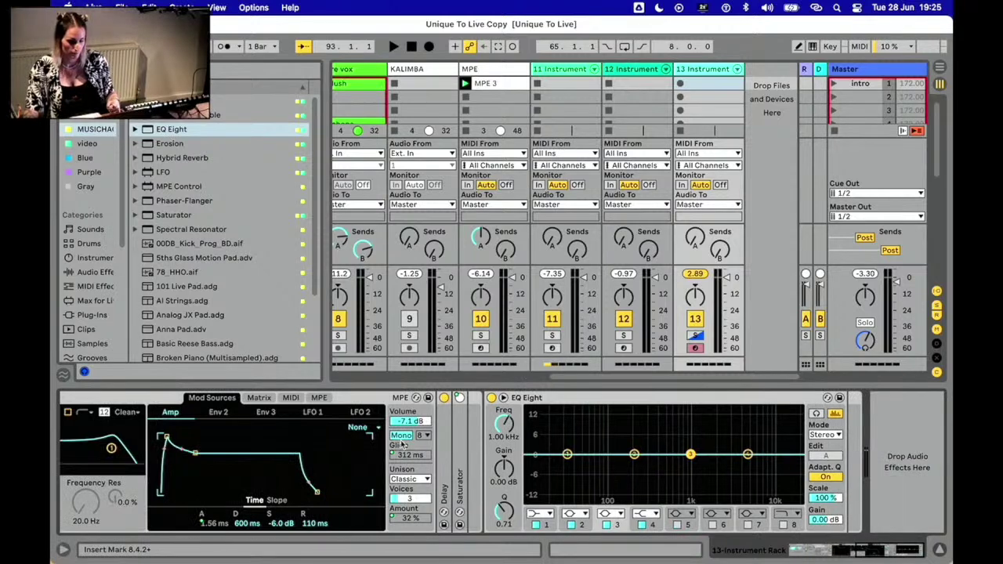
left_click(541, 515)
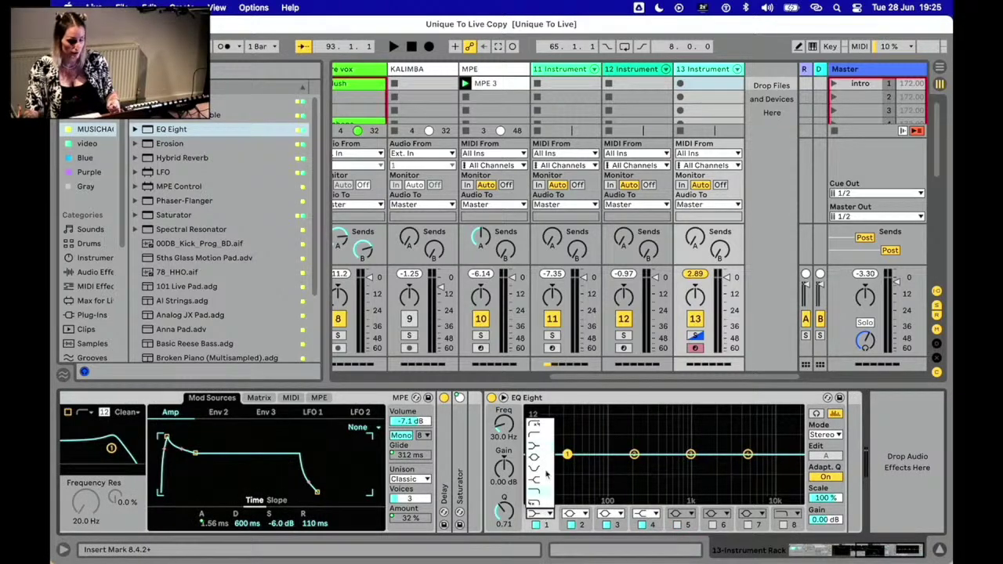
left_click(536, 427)
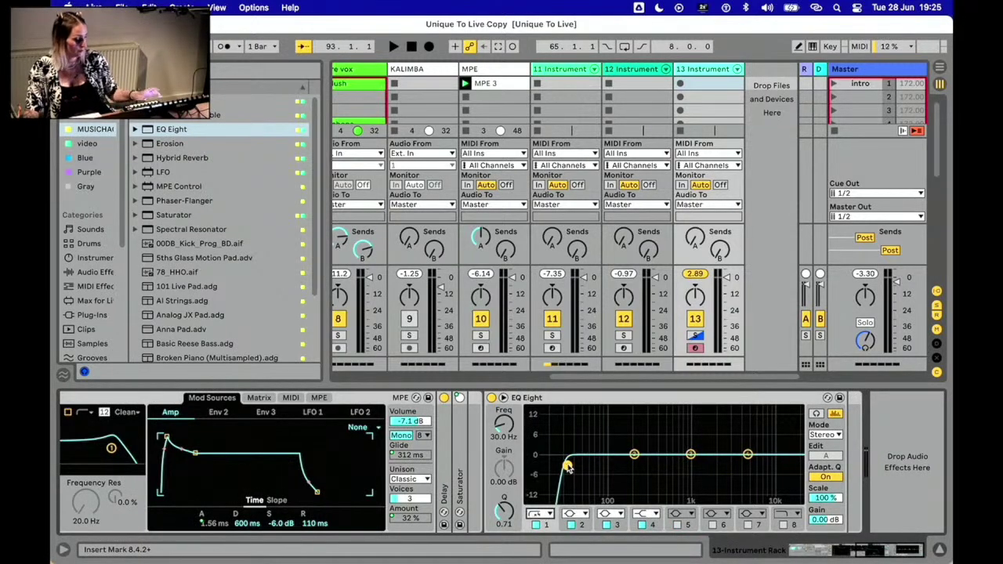
left_click_drag(568, 467, 620, 467)
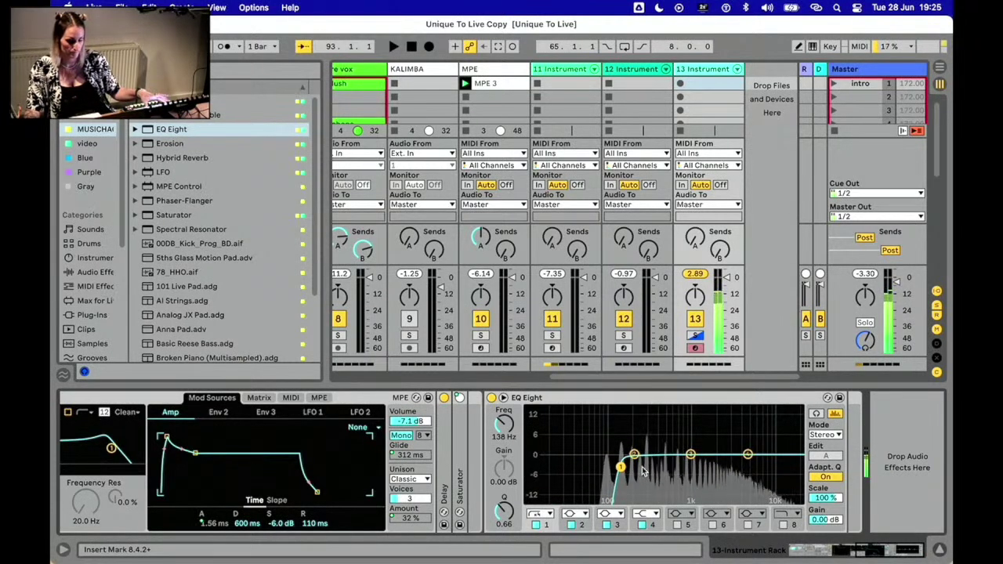
Step: Solo the sub chain of the Instrument Rack and add an EQ Eight to it
scroll(322, 439, "left", 10)
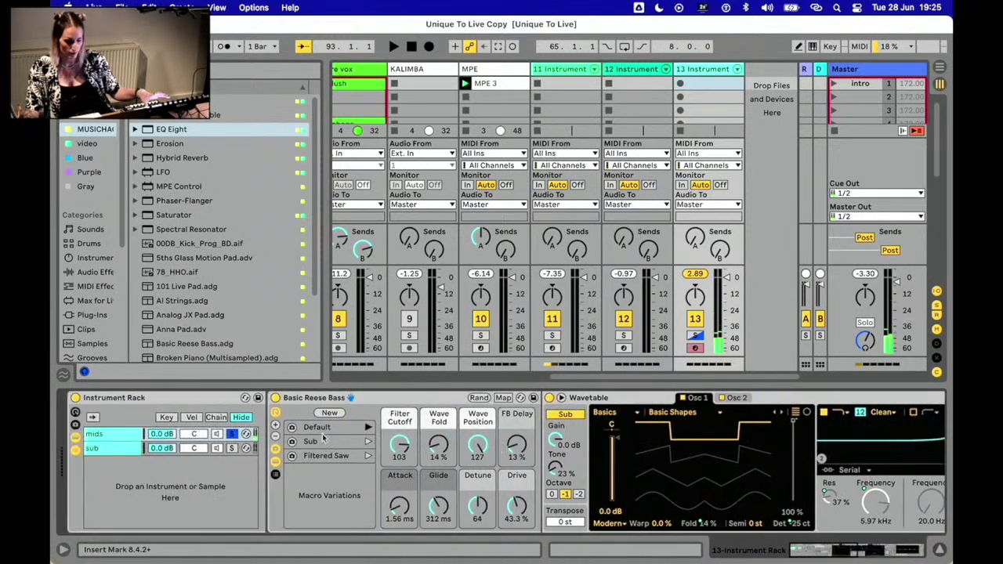
left_click(322, 441)
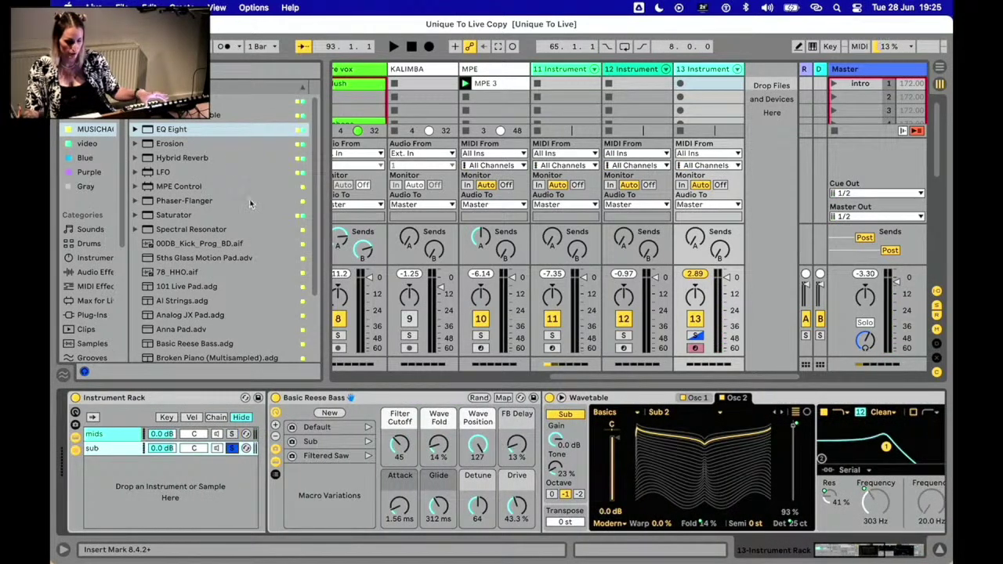
mouse_move(172, 133)
left_mouse_down()
mouse_move(155, 303)
mouse_move(120, 459)
mouse_move(145, 459)
left_mouse_up()
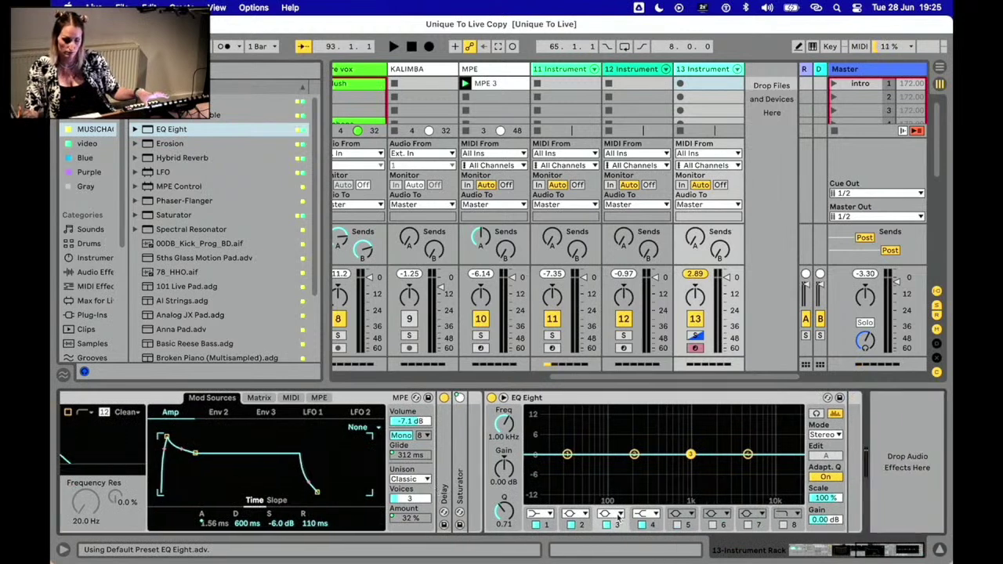
Step: Set band 4 of the sub chain's EQ Eight to a steep high cut at about 147 Hz
left_click(645, 514)
left_click(640, 504)
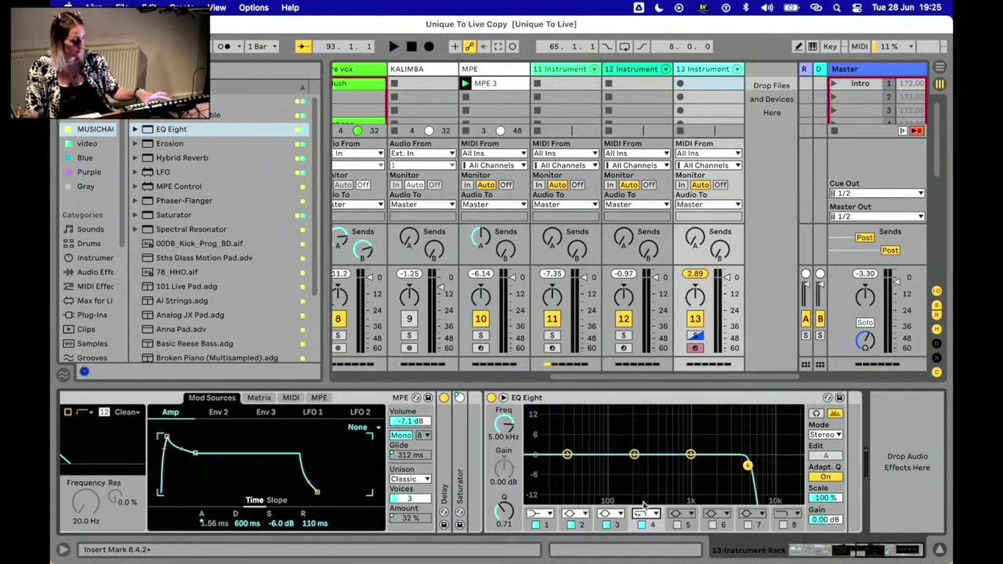
left_click_drag(747, 455, 623, 466)
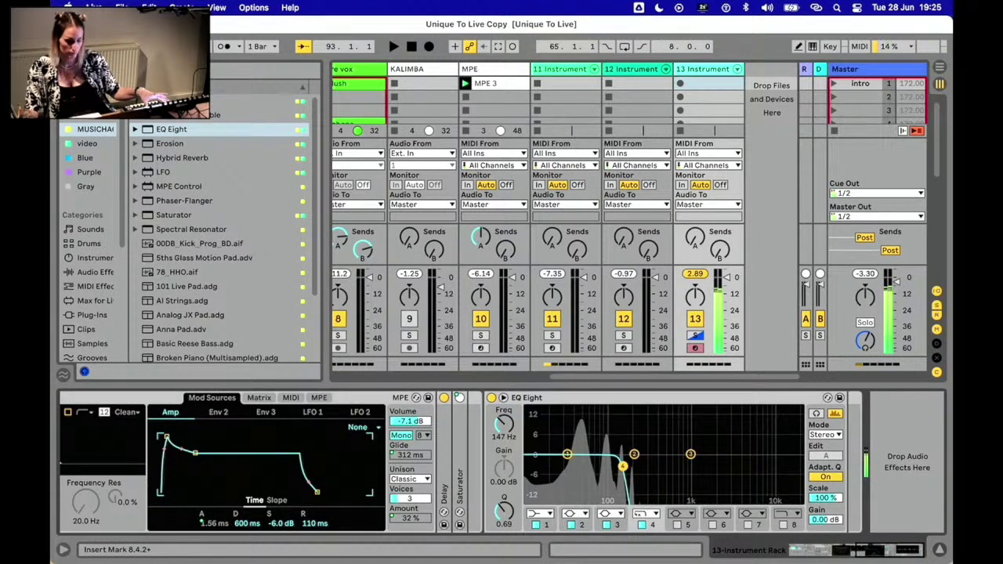
Step: Unsolo the sub chain and lower the mids chain's volume to -4.0 dB
scroll(615, 465, "left", 10)
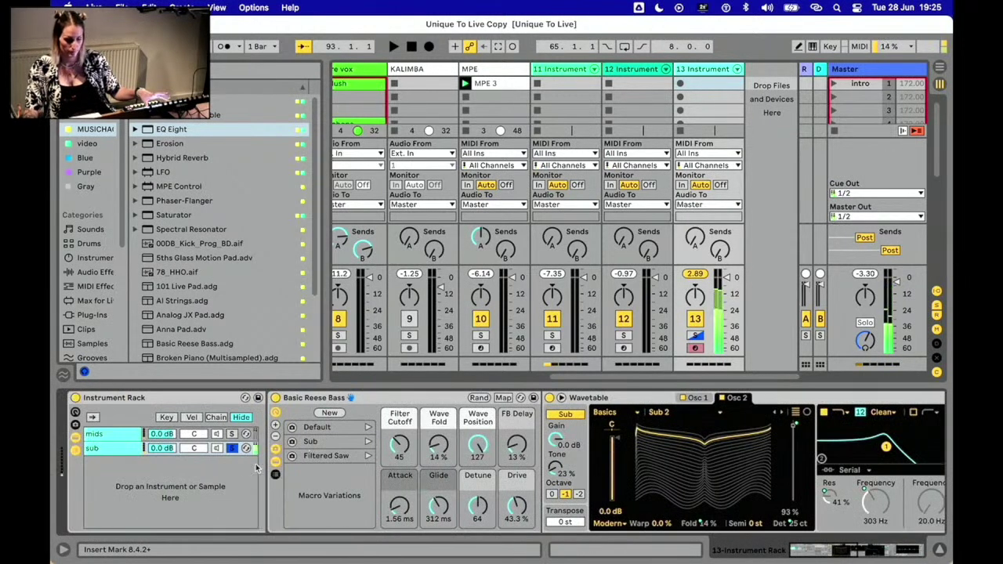
left_click(231, 447)
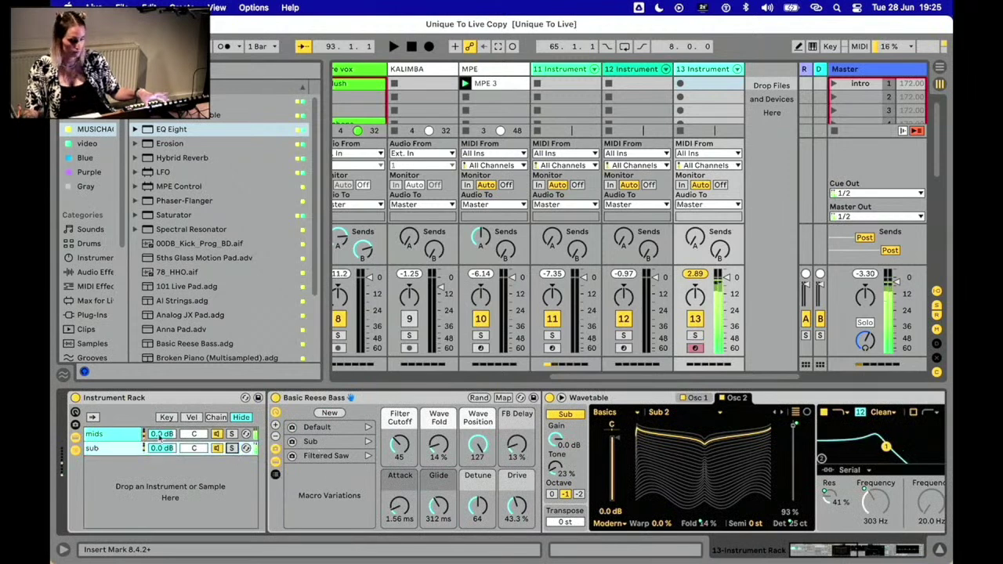
left_click_drag(162, 433, 155, 435)
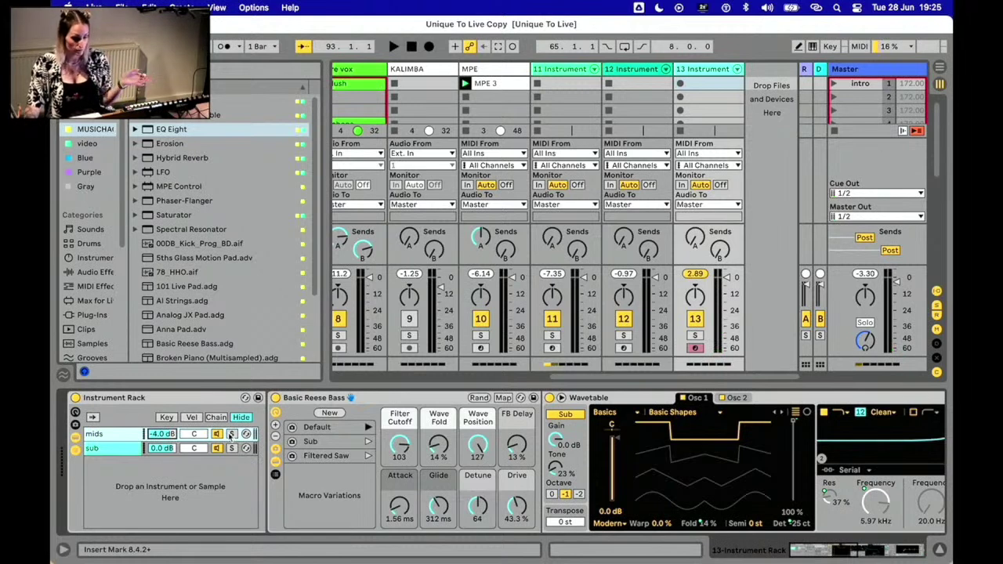
Step: Add an Auto Filter to the mids chain after the EQ Eight
left_click(121, 435)
left_click(138, 448)
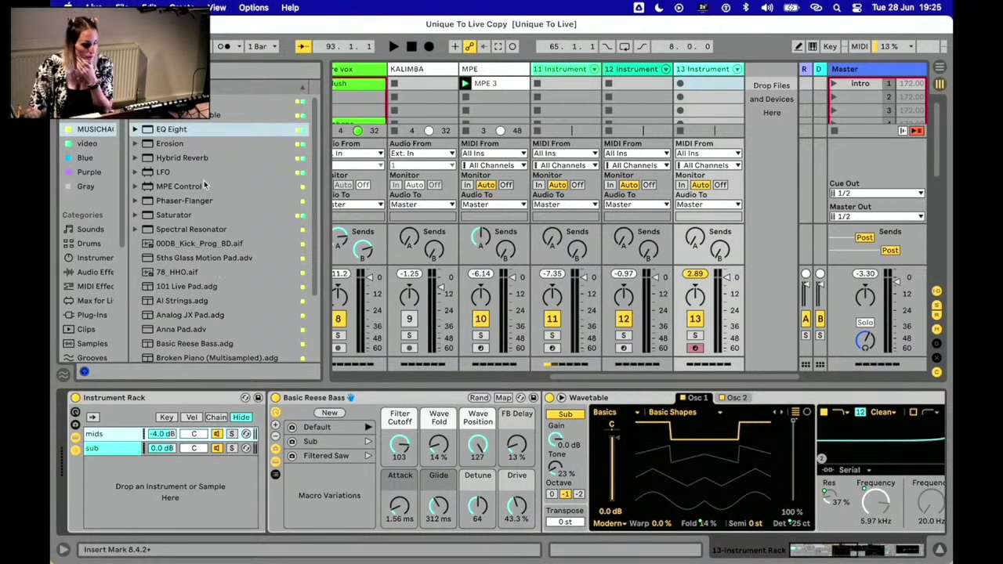
left_click_drag(191, 128, 121, 443)
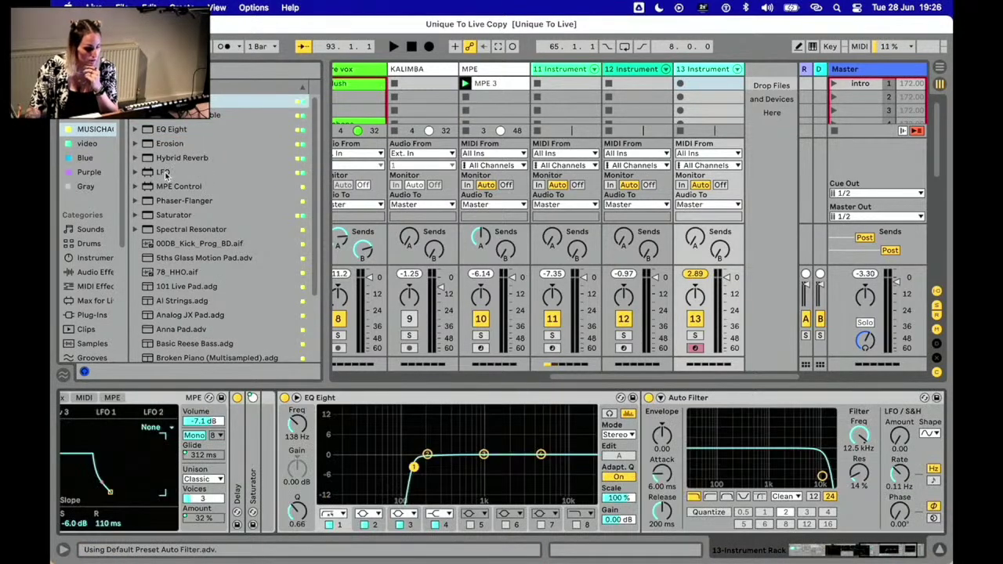
Step: Add the LFO device to the mids chain after the Auto Filter
scroll(309, 421, "left", 10)
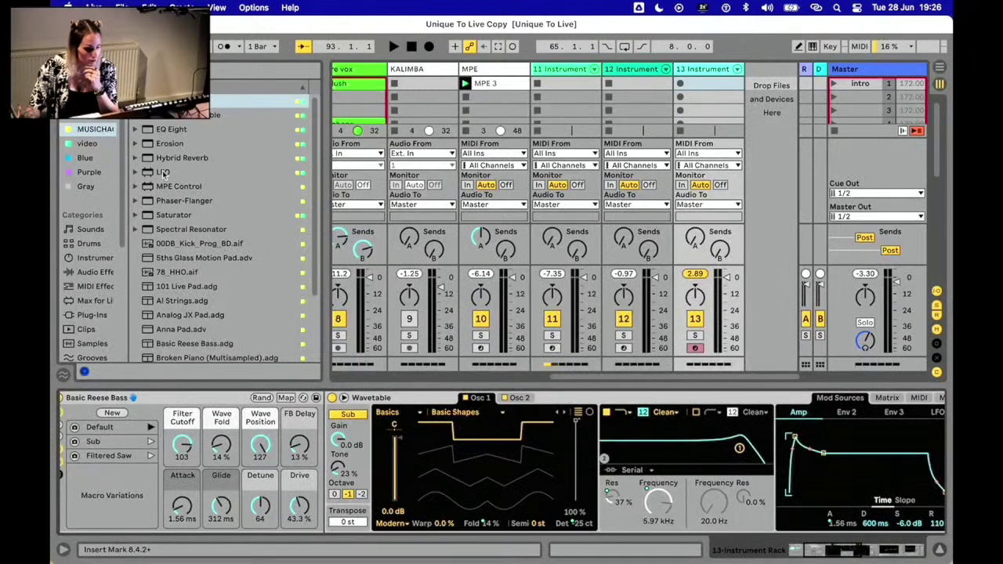
scroll(239, 421, "left", 5)
left_click(178, 175)
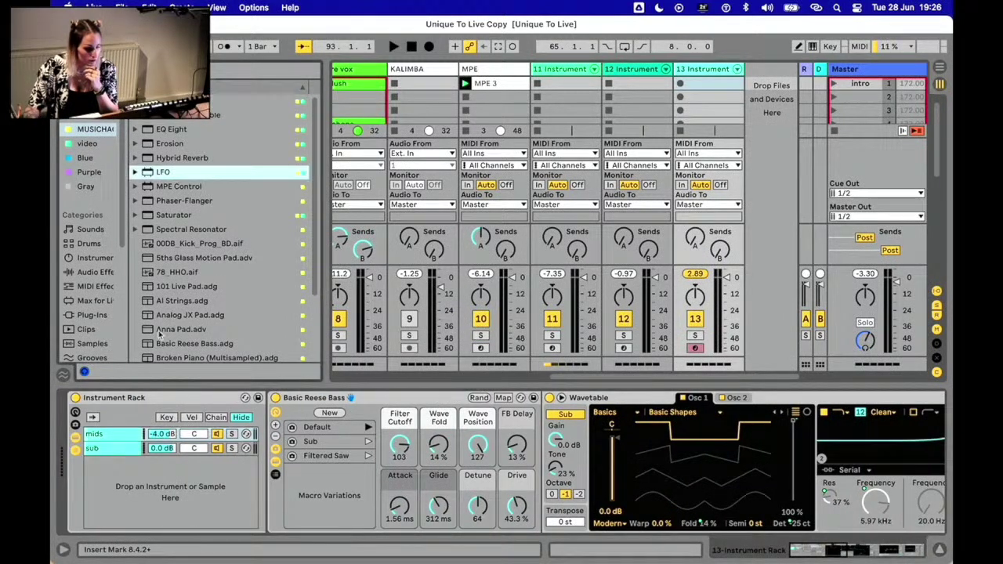
scroll(168, 134, "down", 2)
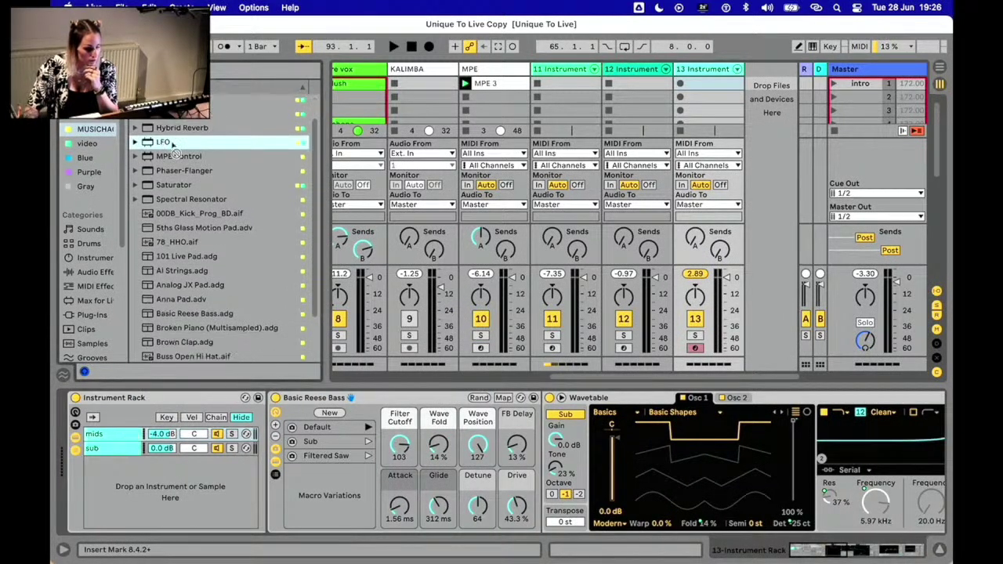
left_click_drag(173, 144, 110, 442)
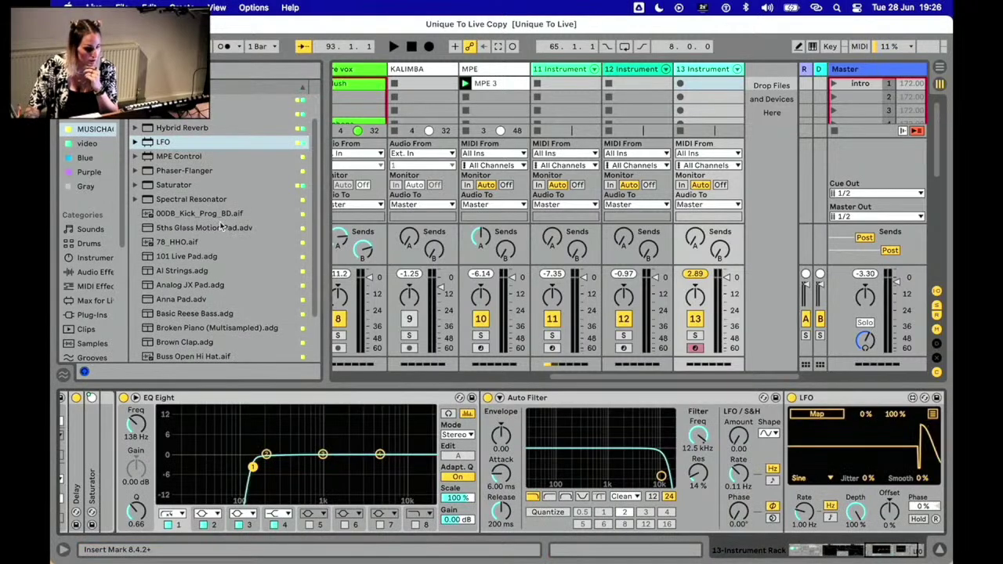
Step: Add a Saturator and an Erosion effect to the mids chain after the LFO
scroll(302, 453, "left", 10)
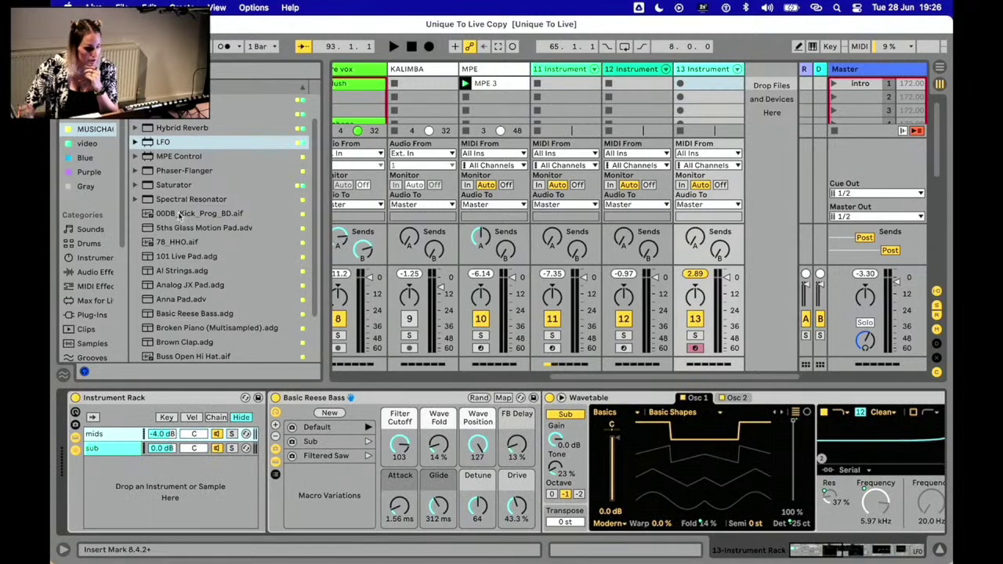
left_click_drag(168, 186, 117, 443)
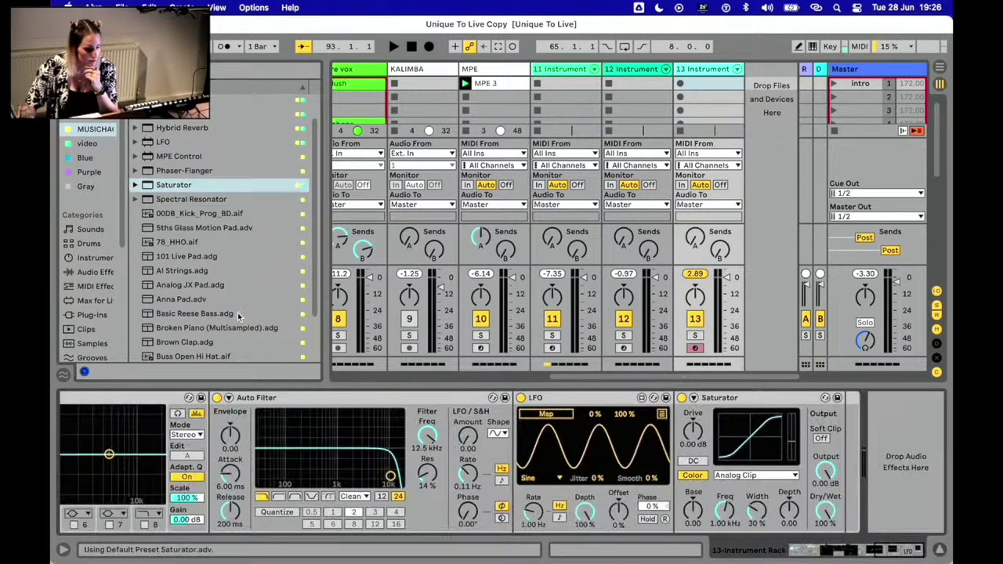
scroll(349, 427, "left", 10)
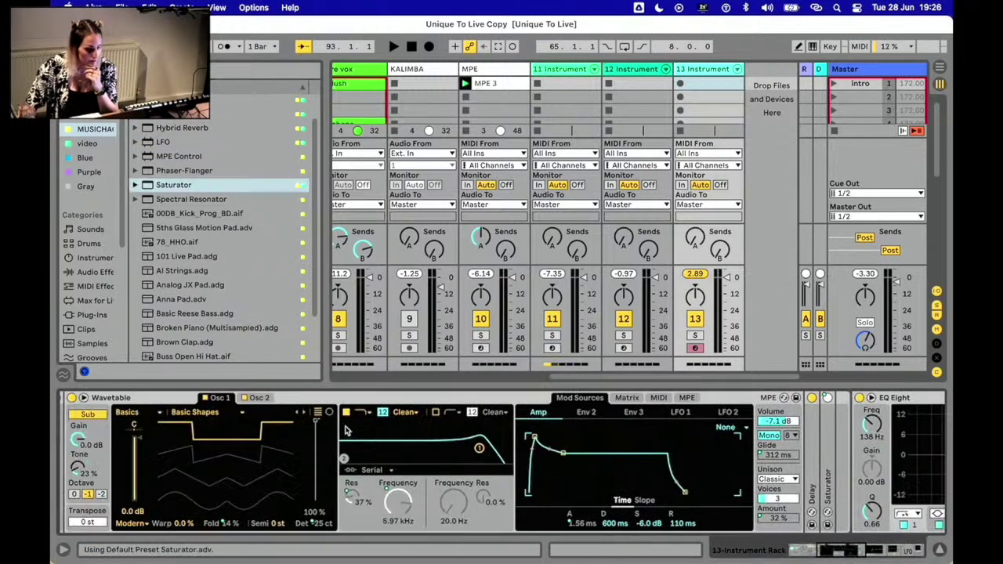
scroll(541, 235, "left", 2)
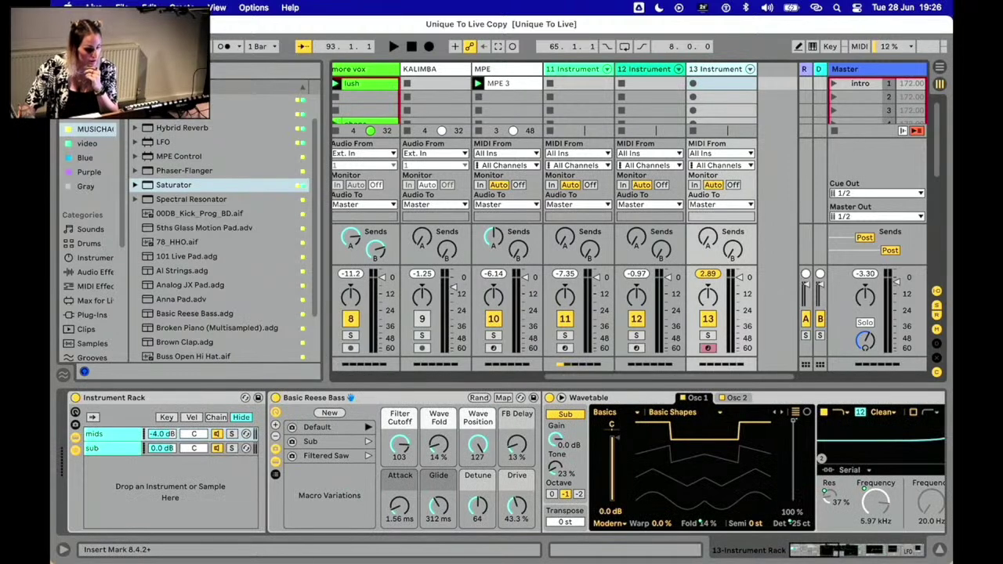
left_click(123, 445)
scroll(129, 440, "right", 10)
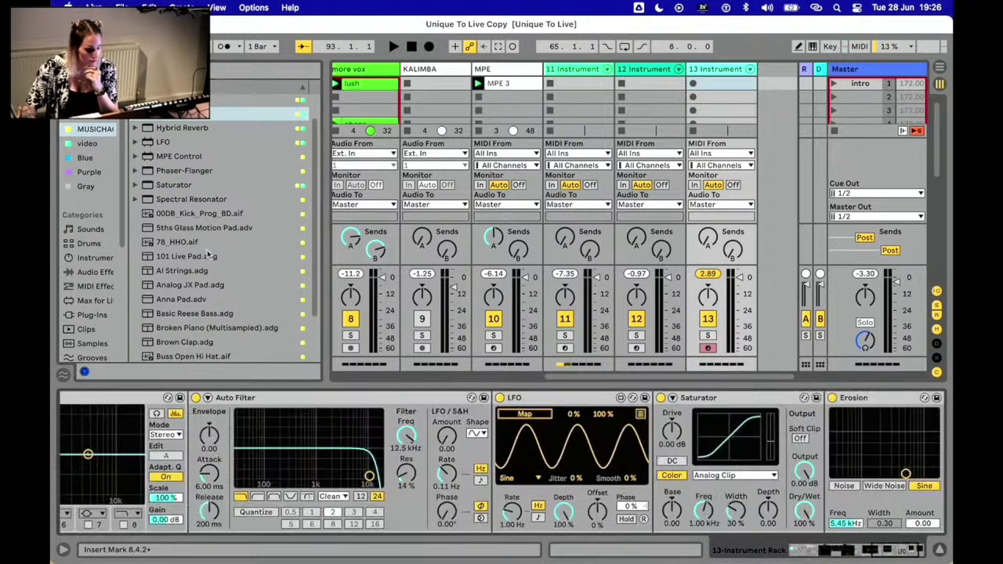
Step: Add the OTT preset at the end of the mids chain and bypass OTT, Erosion and Saturator
scroll(190, 157, "down", 3)
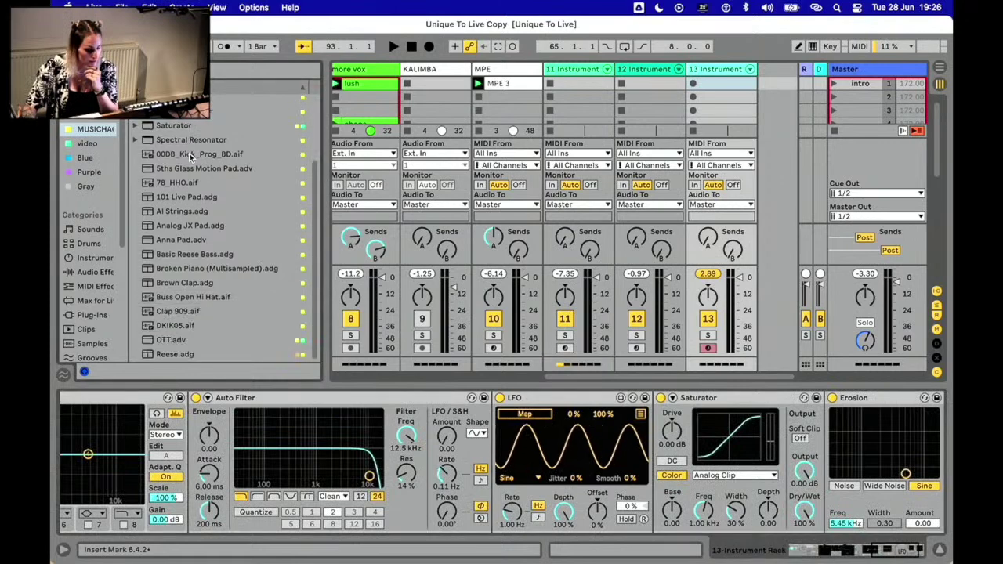
scroll(301, 431, "left", 10)
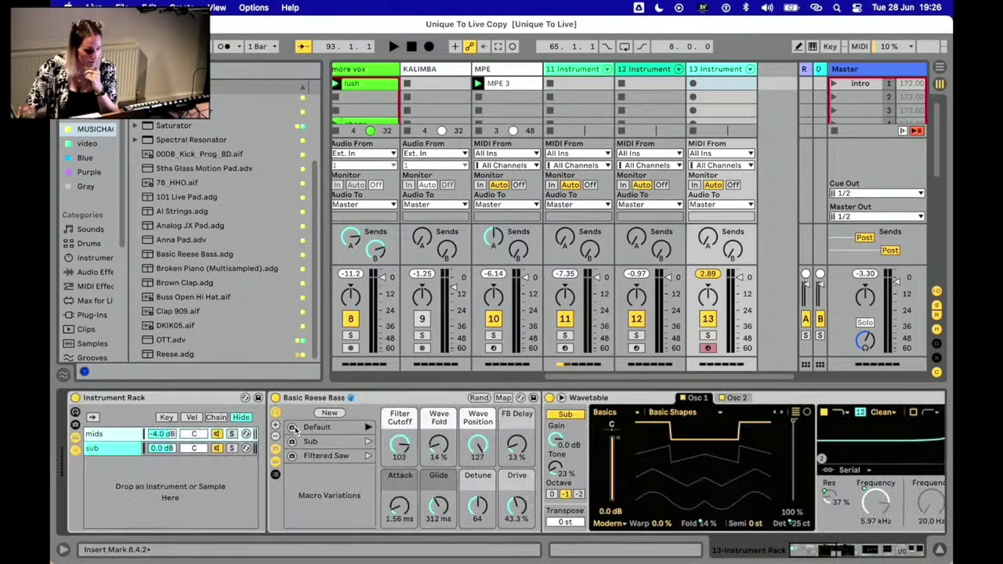
left_click_drag(170, 341, 139, 441)
scroll(580, 455, "left", 3)
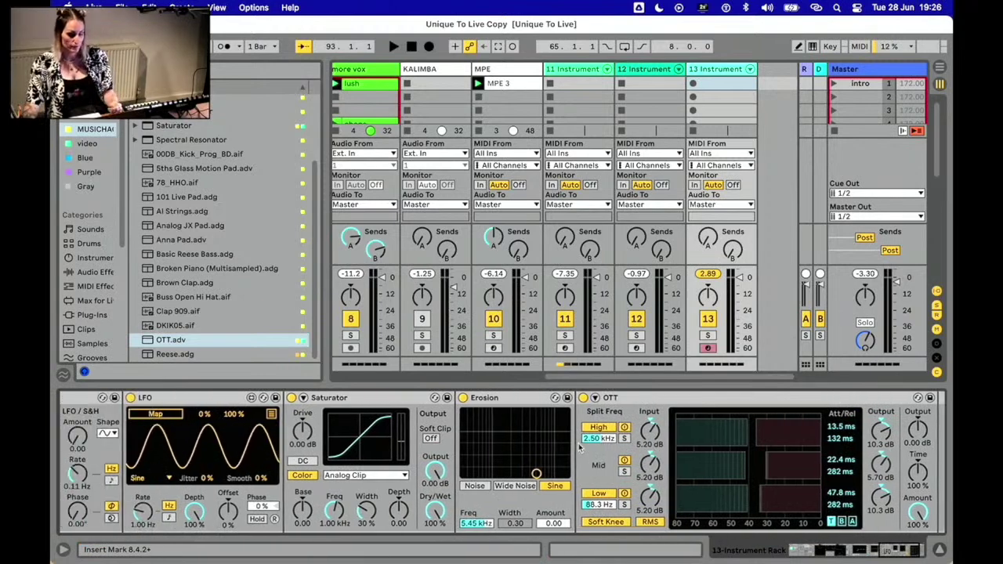
scroll(747, 415, "left", 5)
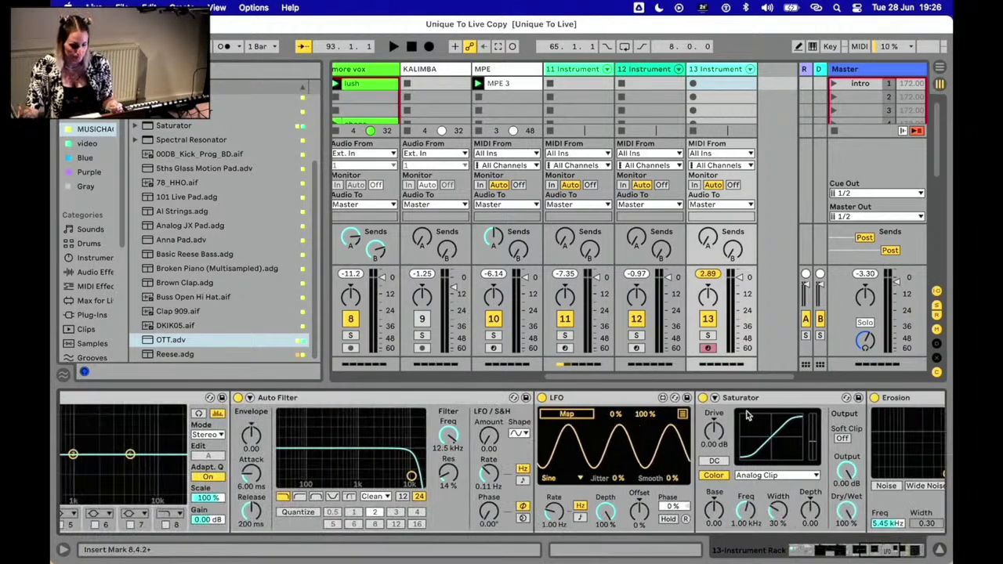
scroll(747, 416, "right", 4)
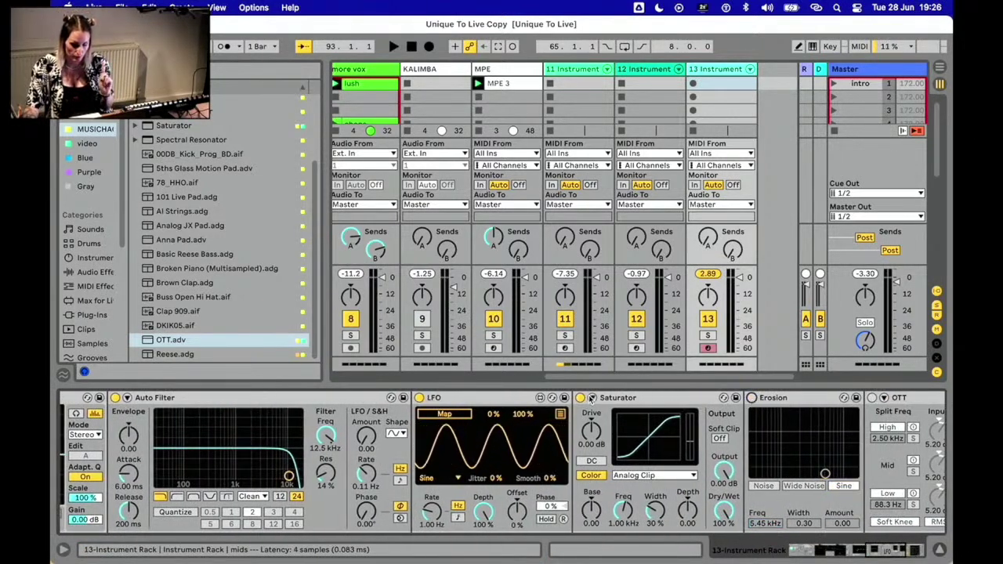
Step: Solo the mids chain in the Instrument Rack
scroll(619, 415, "left", 10)
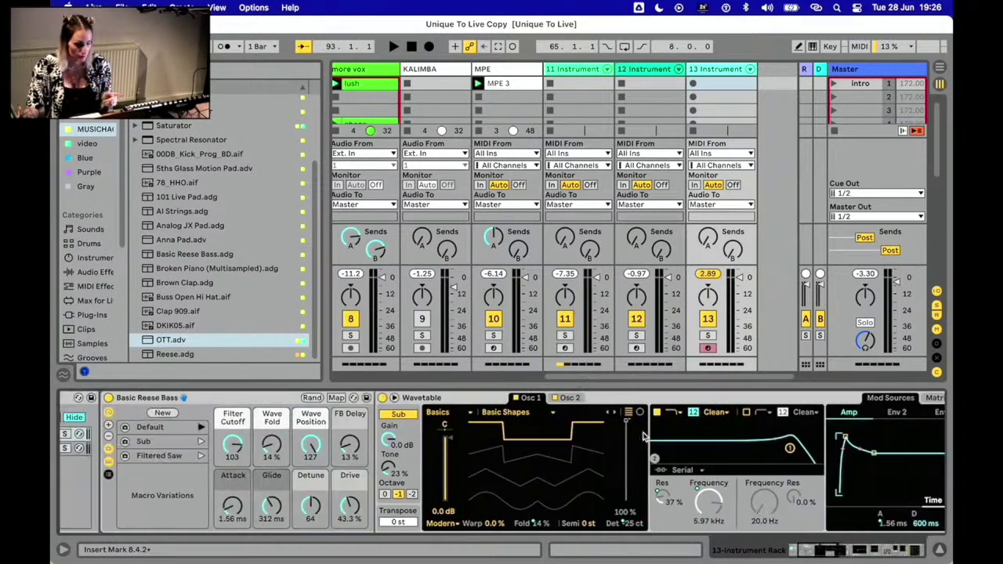
scroll(642, 437, "left", 5)
left_click(232, 435)
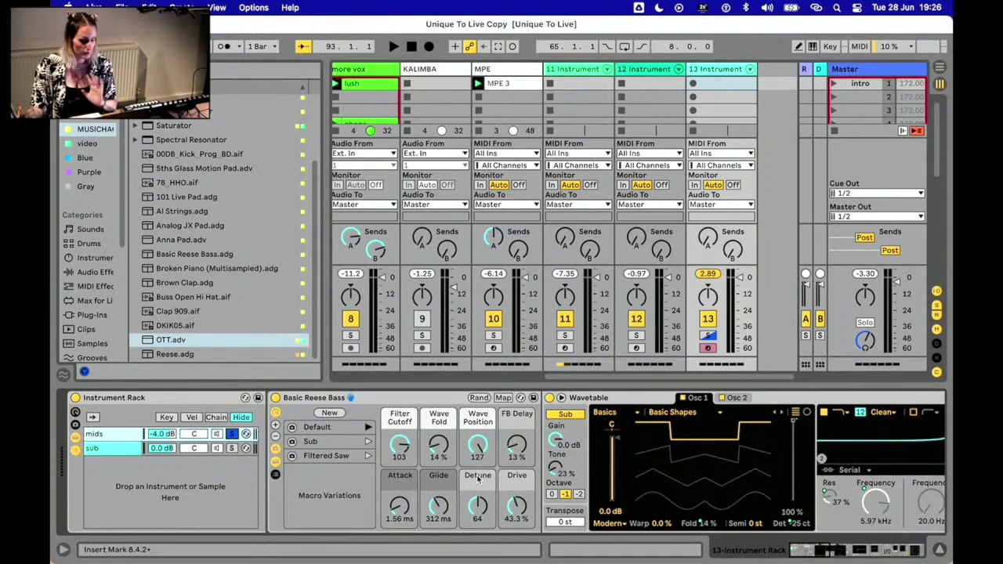
Step: Map the LFO in the mids chain to the Auto Filter's cutoff frequency
scroll(483, 477, "right", 20)
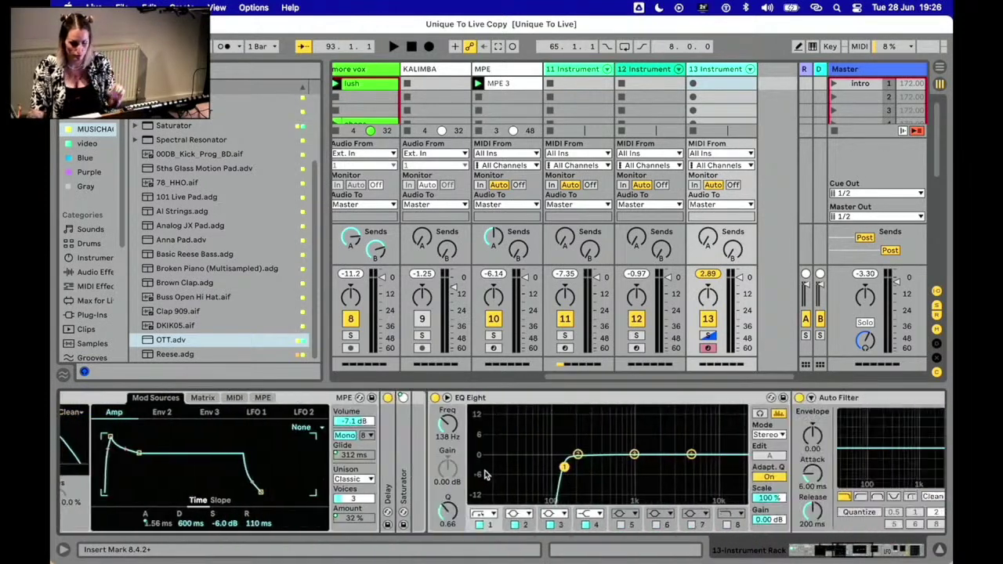
scroll(484, 474, "right", 5)
scroll(548, 463, "left", 10)
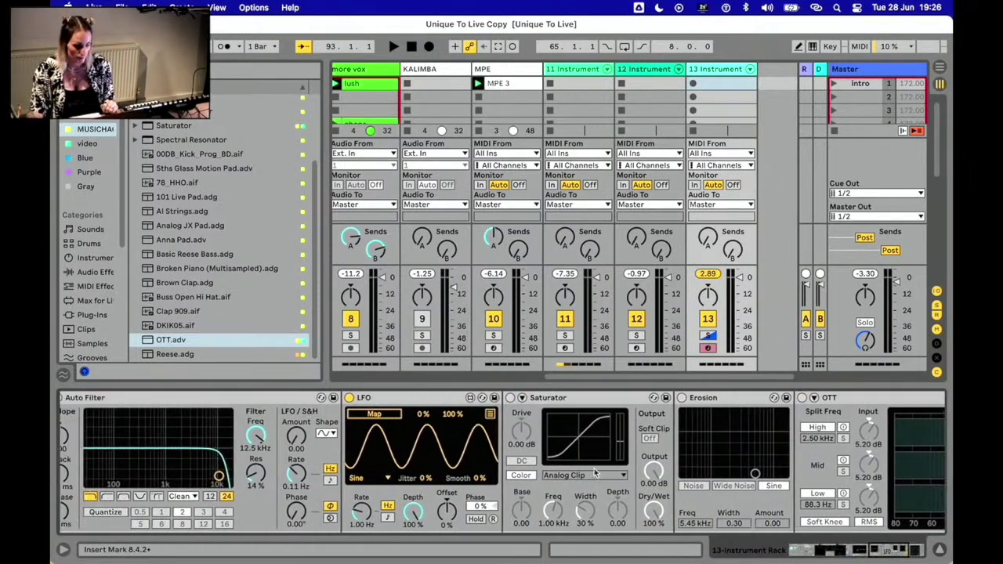
scroll(548, 462, "left", 5)
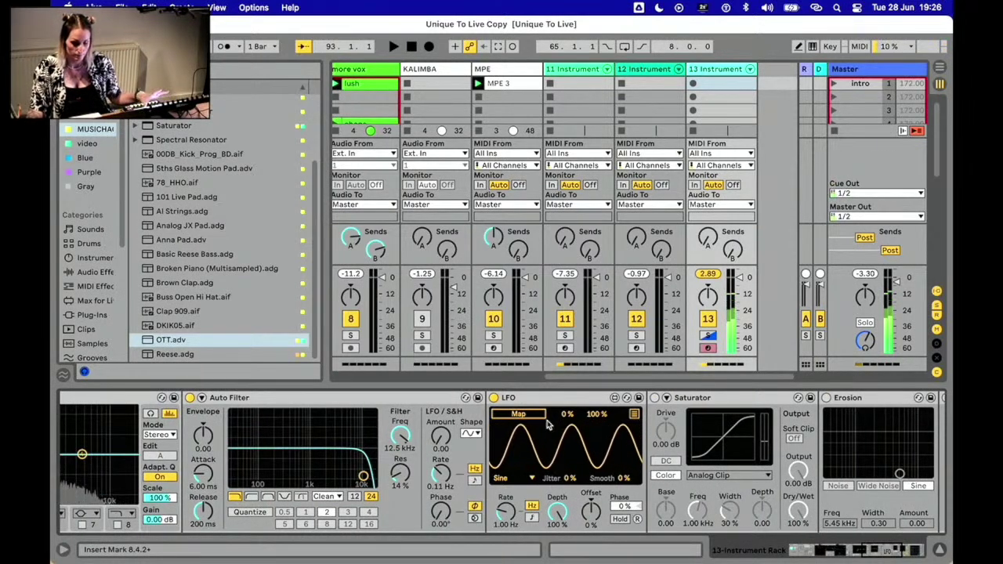
left_click(518, 414)
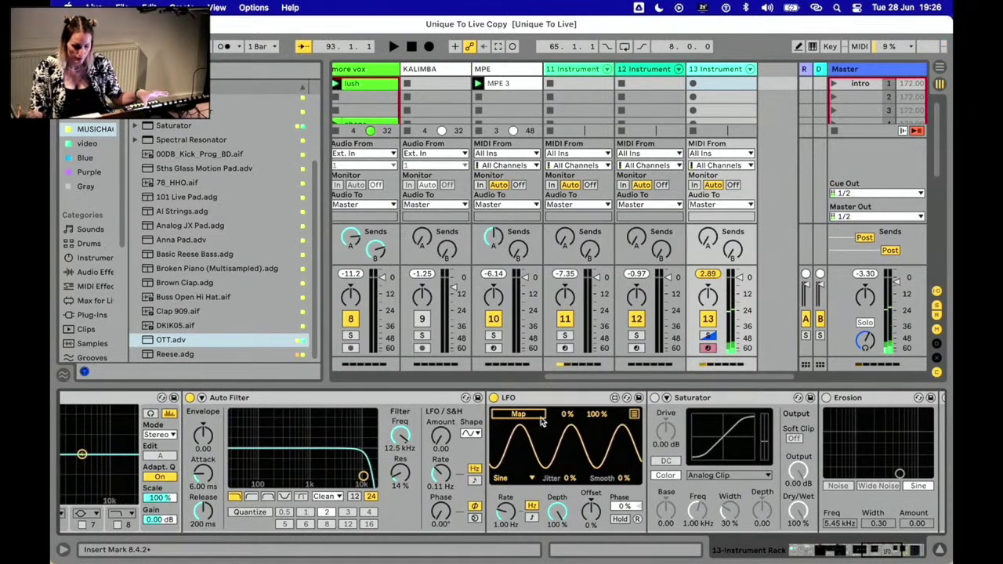
left_click(400, 436)
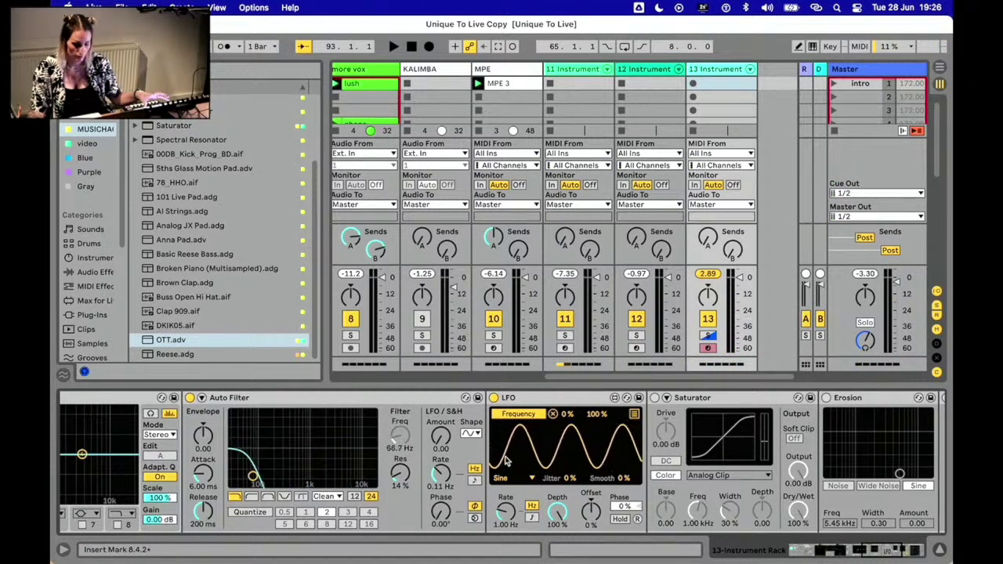
Step: Set the LFO's minimum mapping range to 61% and its tempo-synced rate to 1/8
left_click(634, 414)
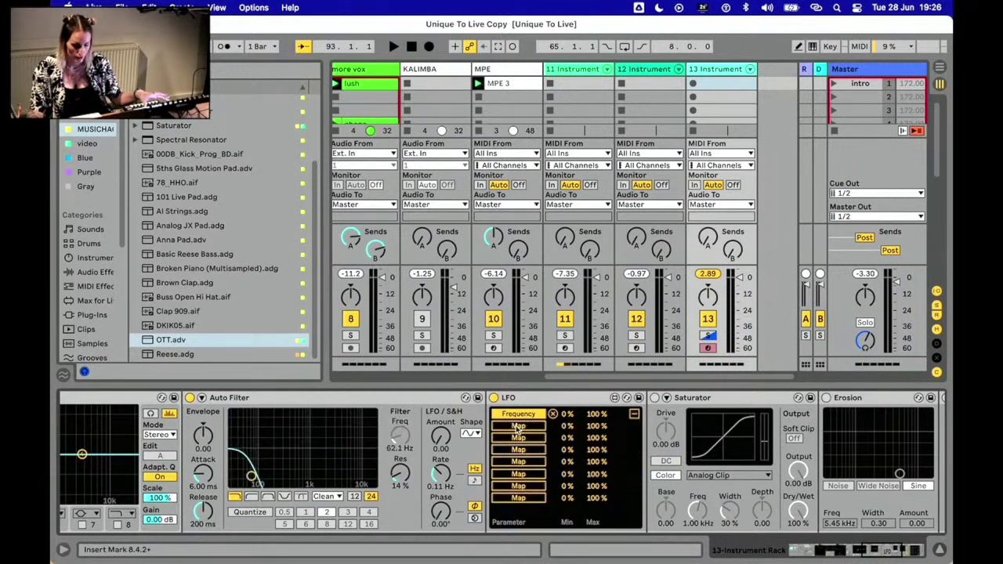
left_click_drag(573, 420, 582, 413)
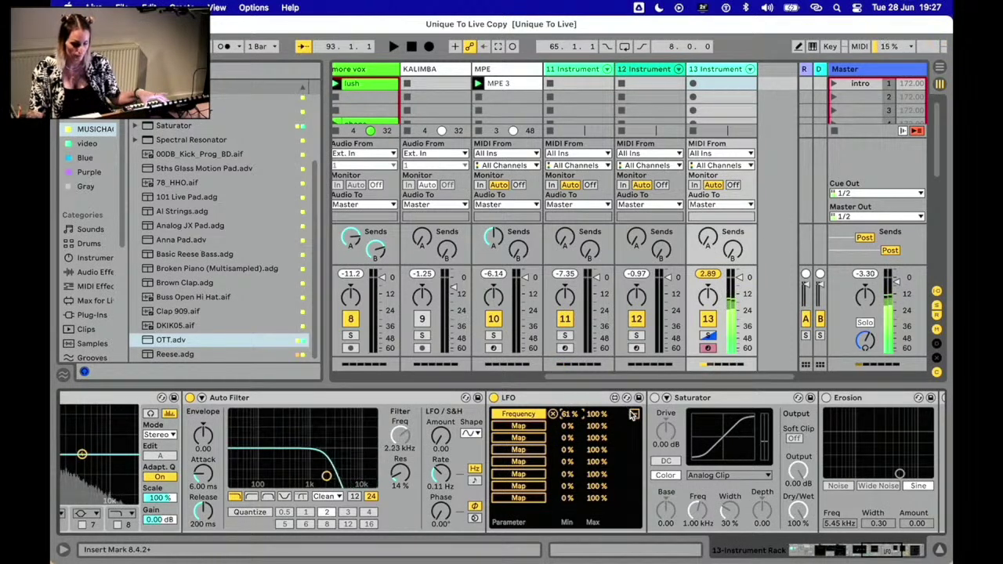
left_click(634, 414)
left_click(531, 519)
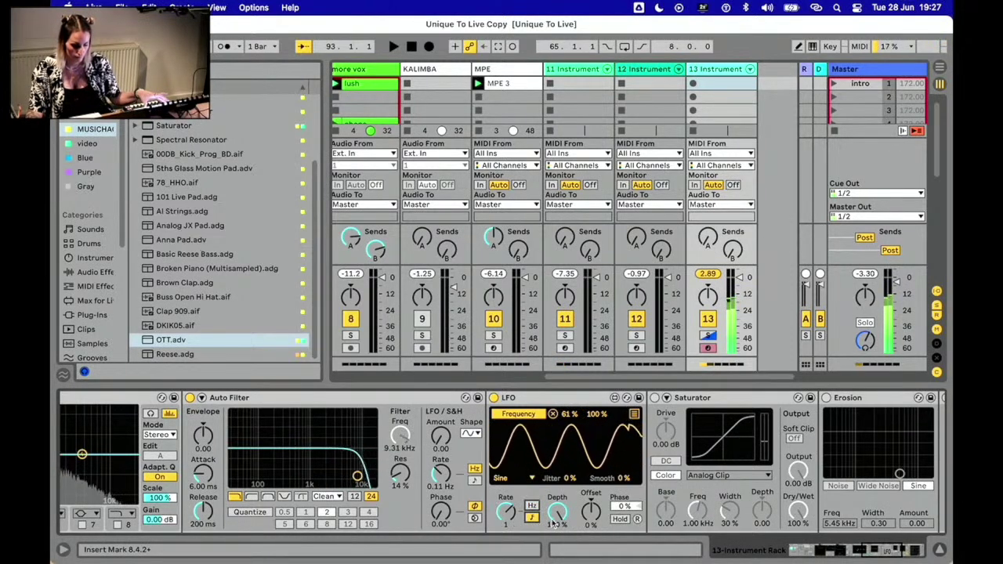
left_click_drag(502, 513, 503, 518)
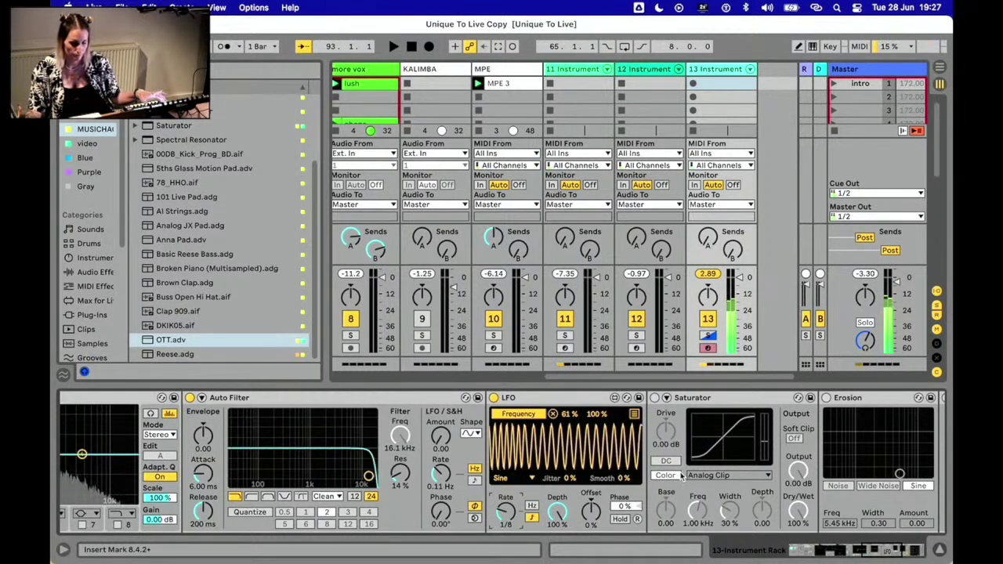
Step: Enable the Saturator in the mids chain, expand its extra parameters and choose the Waveshaper curve
scroll(682, 475, "right", 3)
left_click(586, 397)
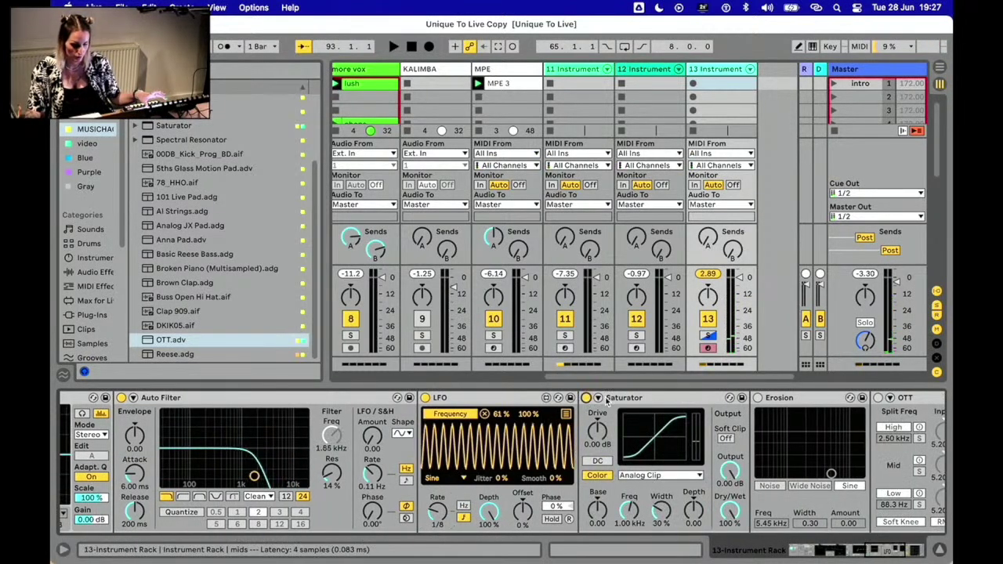
left_click(599, 398)
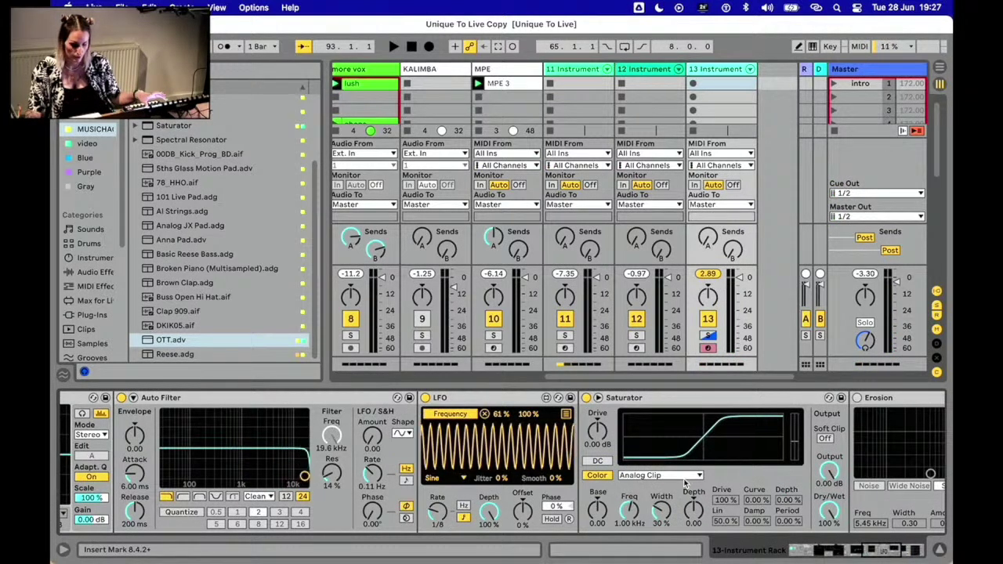
left_click(685, 480)
left_click(682, 558)
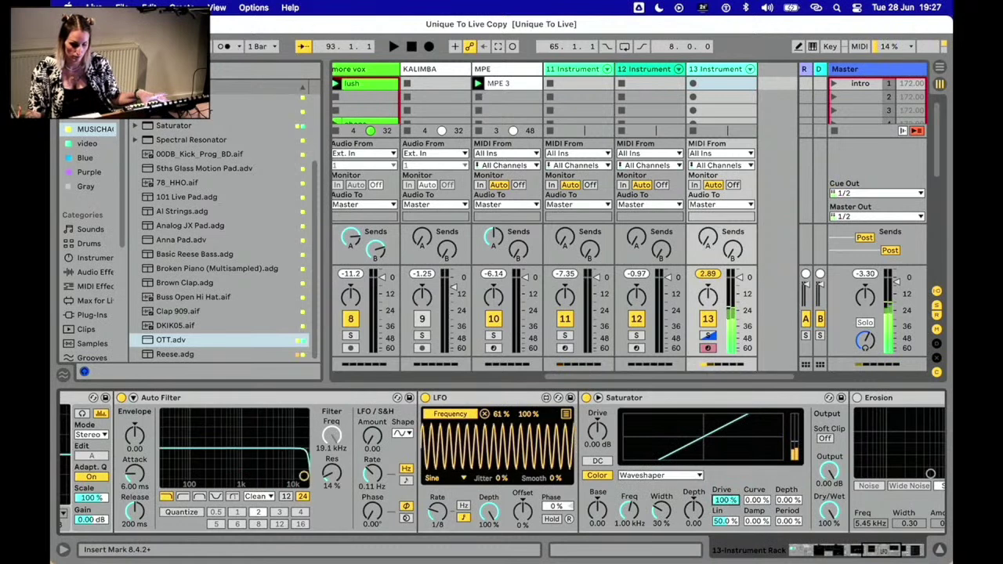
Step: Shape the Saturator's waveshaper with Curve at 64.8%, Depth at 15.6% and Period at 17.2%
left_click_drag(759, 499, 758, 448)
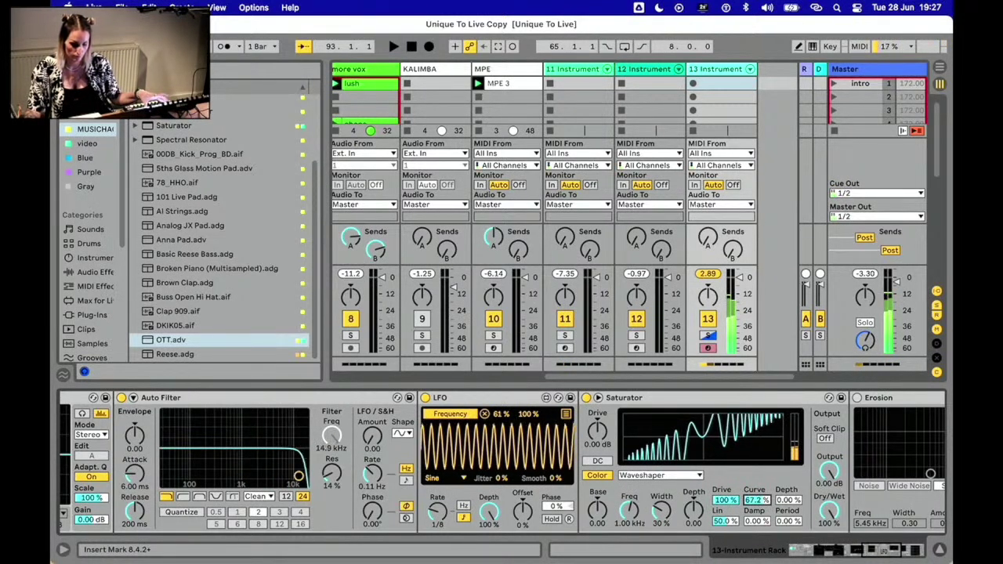
left_click_drag(796, 501, 795, 495)
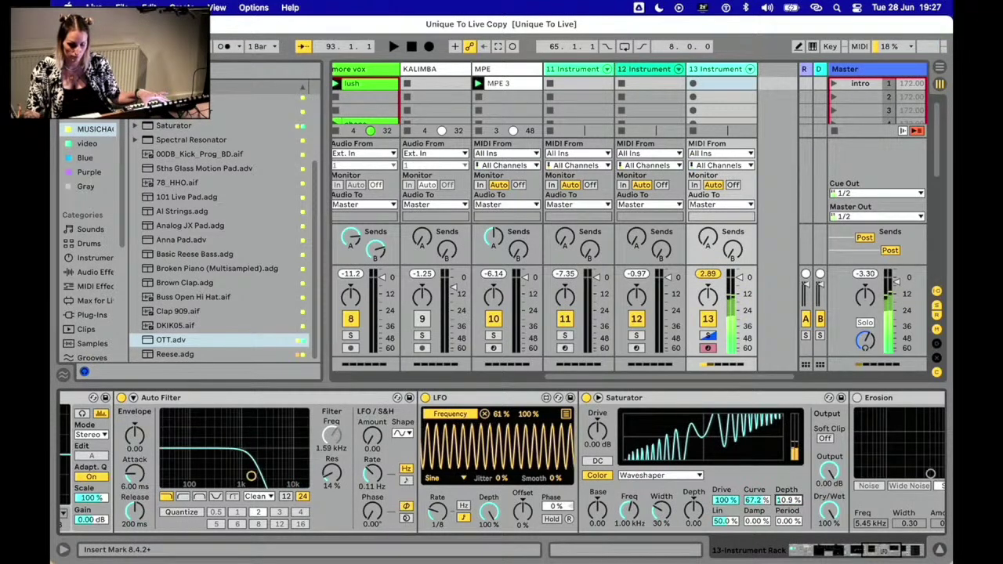
left_click_drag(753, 522, 753, 507)
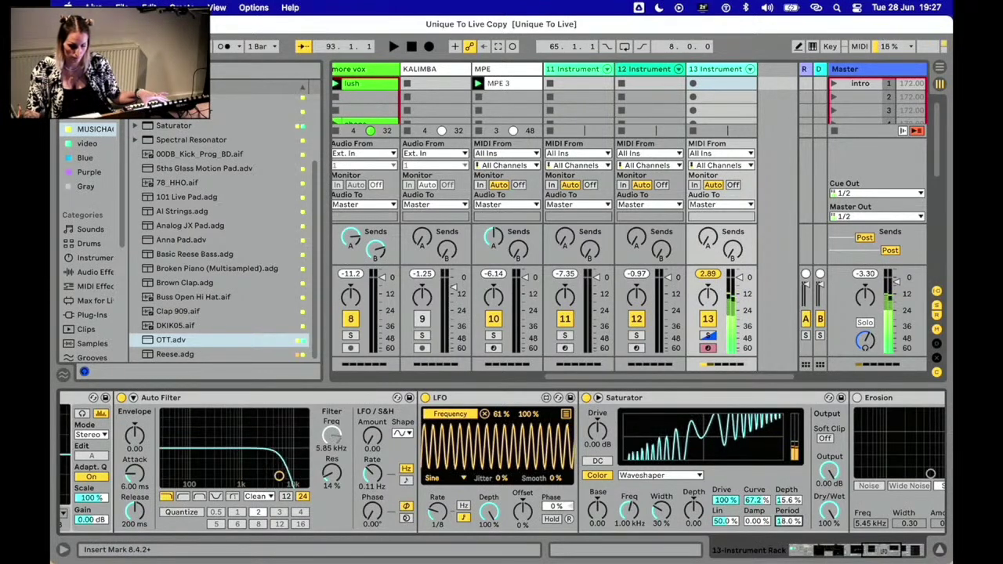
left_click_drag(783, 522, 784, 500)
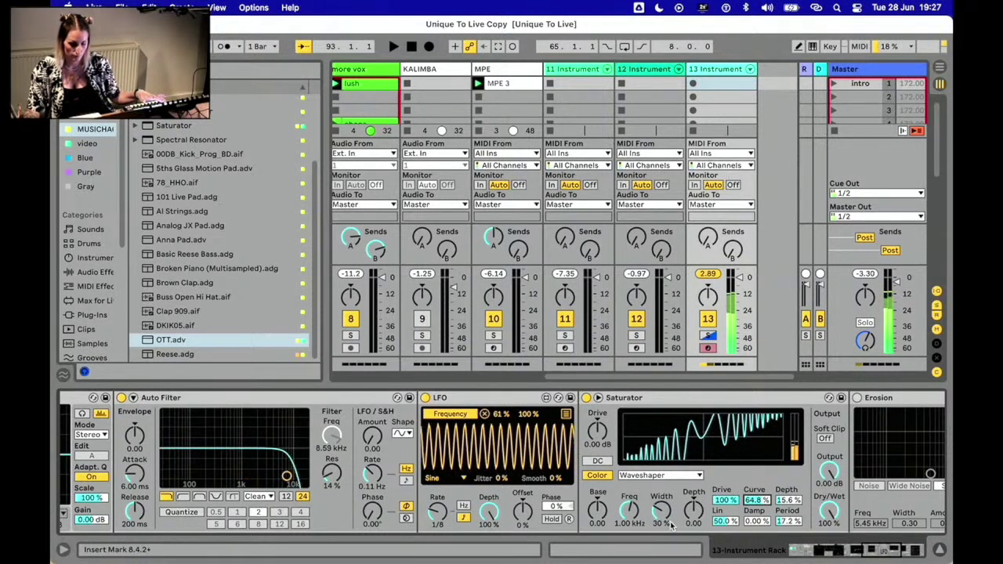
Step: Enable Erosion in Wide Noise mode with the frequency at 2.15 kHz and the amount at 57.6
scroll(766, 465, "right", 6)
scroll(671, 427, "left", 6)
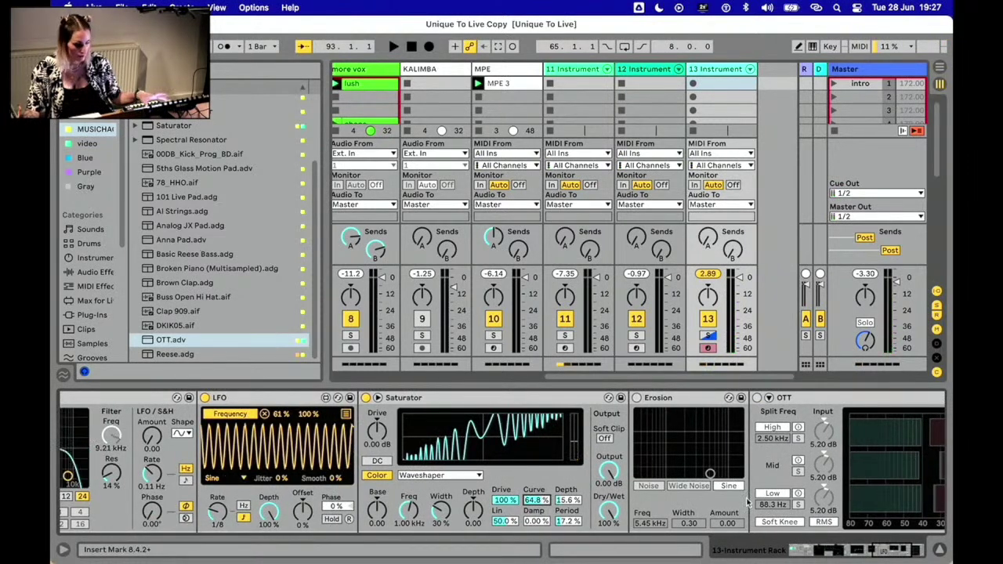
left_click(682, 486)
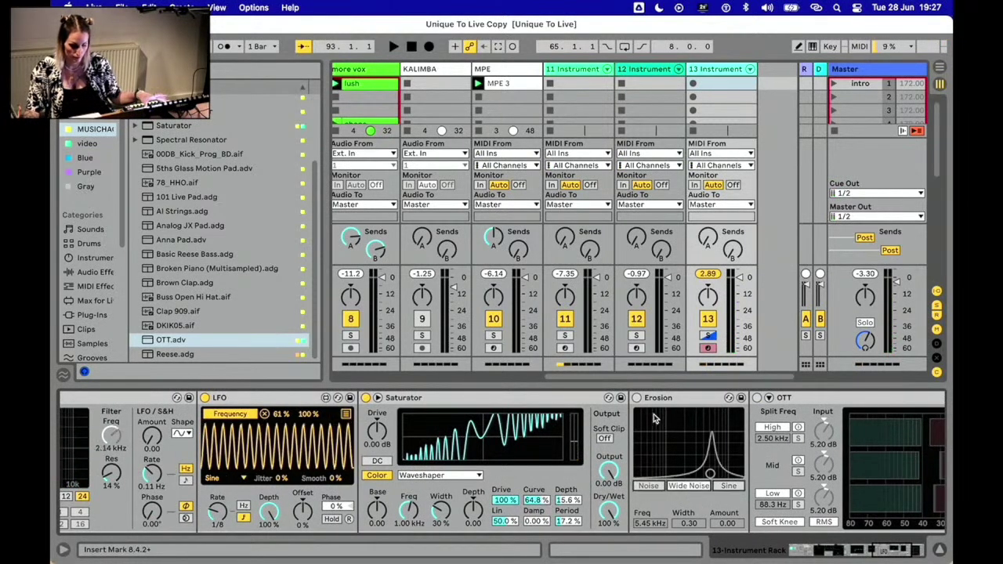
key("0")
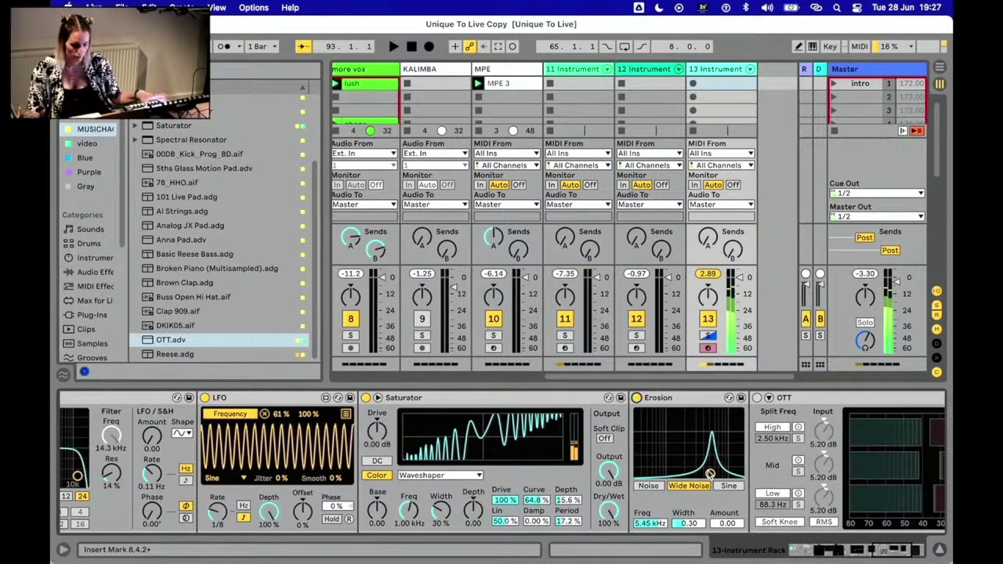
left_click_drag(709, 474, 687, 439)
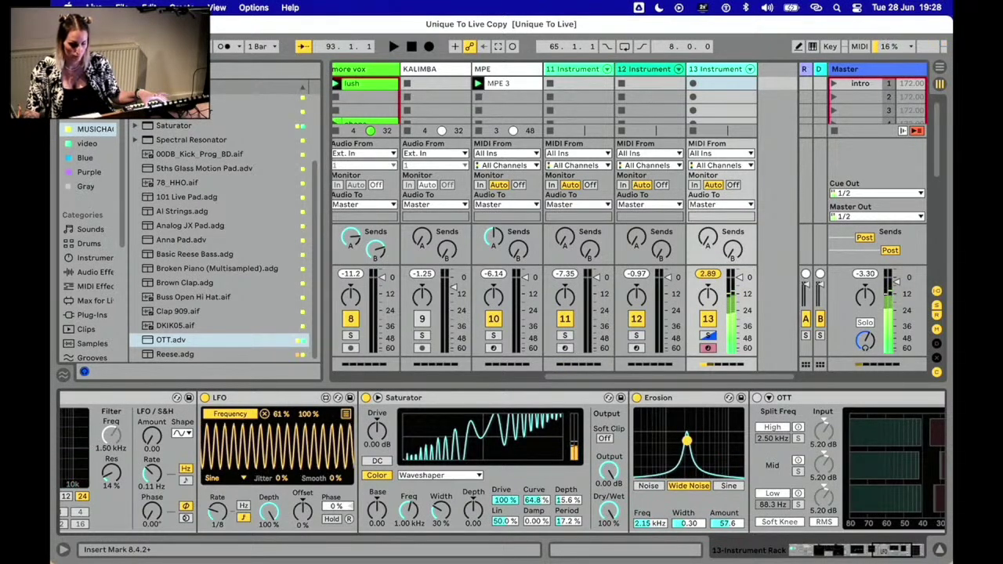
Step: Enable OTT at the end of the mids chain and lower its amount to 74%
scroll(710, 449, "right", 3)
scroll(721, 424, "right", 3)
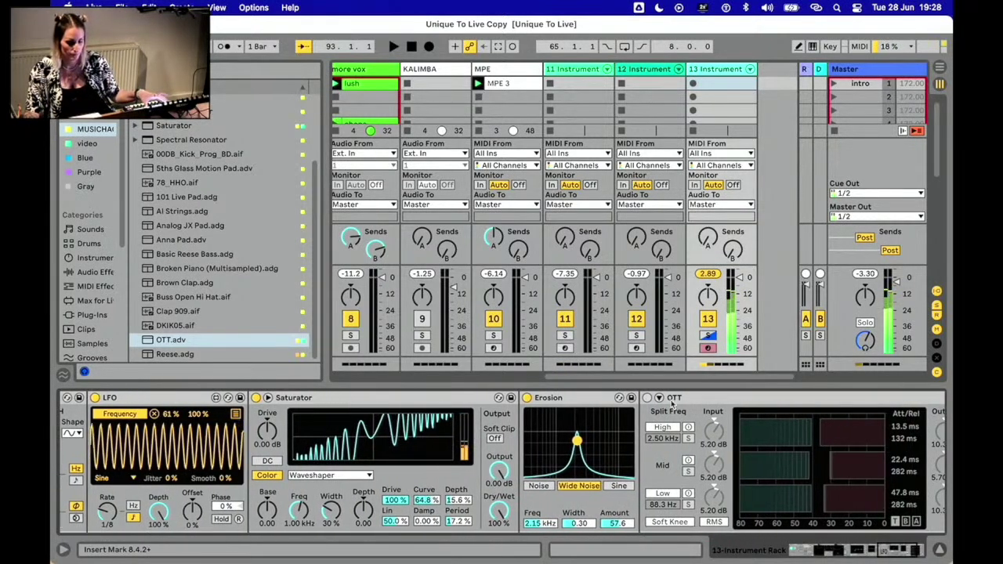
scroll(687, 433, "right", 8)
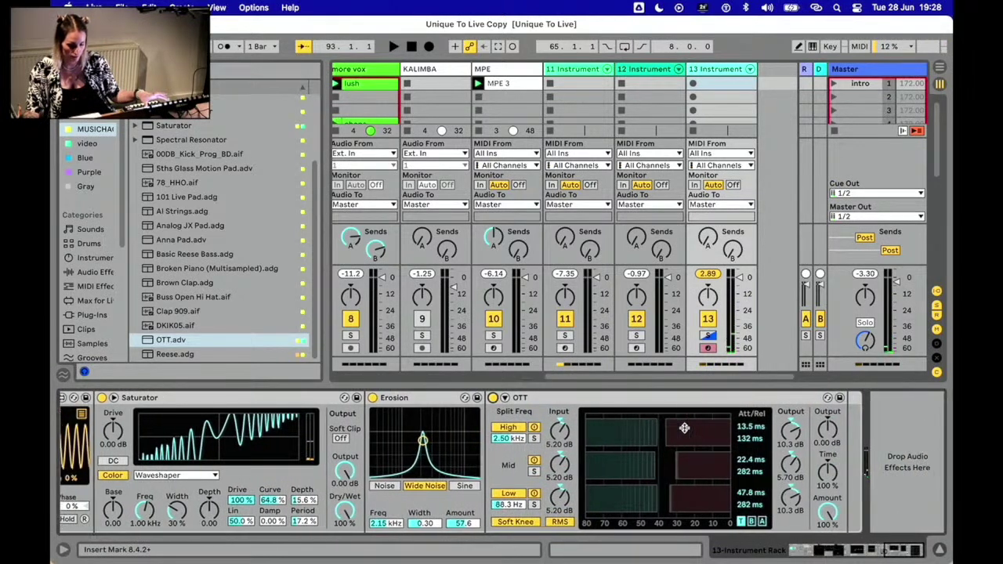
left_click_drag(828, 513, 828, 526)
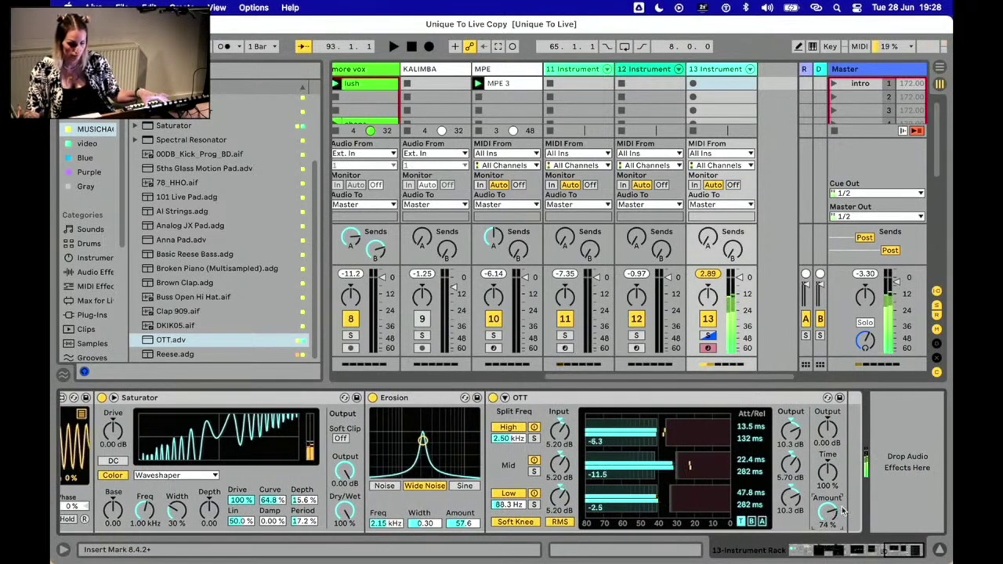
Step: Audition the sub chain soloed, set the mids chain volume to -4.3 dB and clear the chain solos
scroll(764, 445, "left", 15)
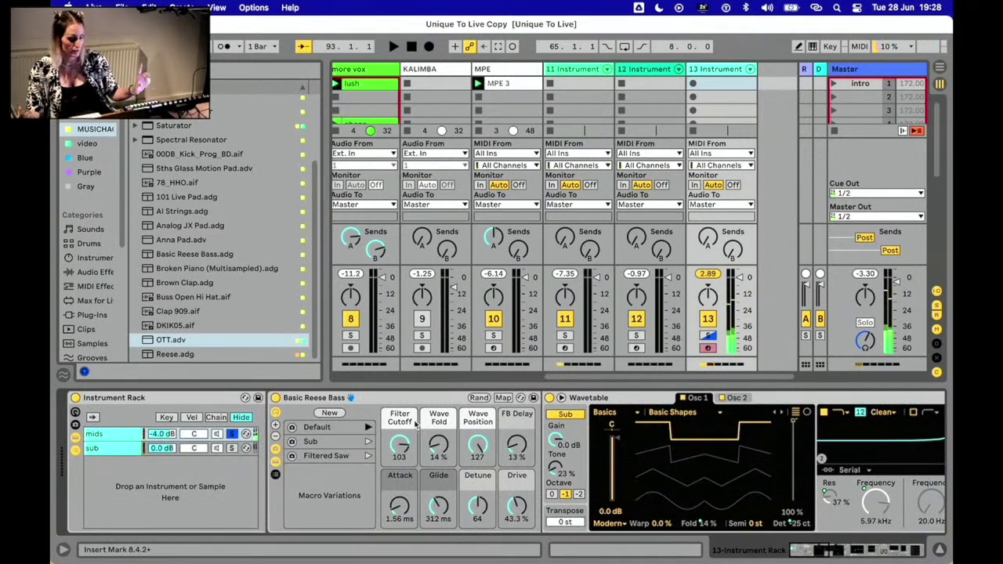
left_click(232, 449)
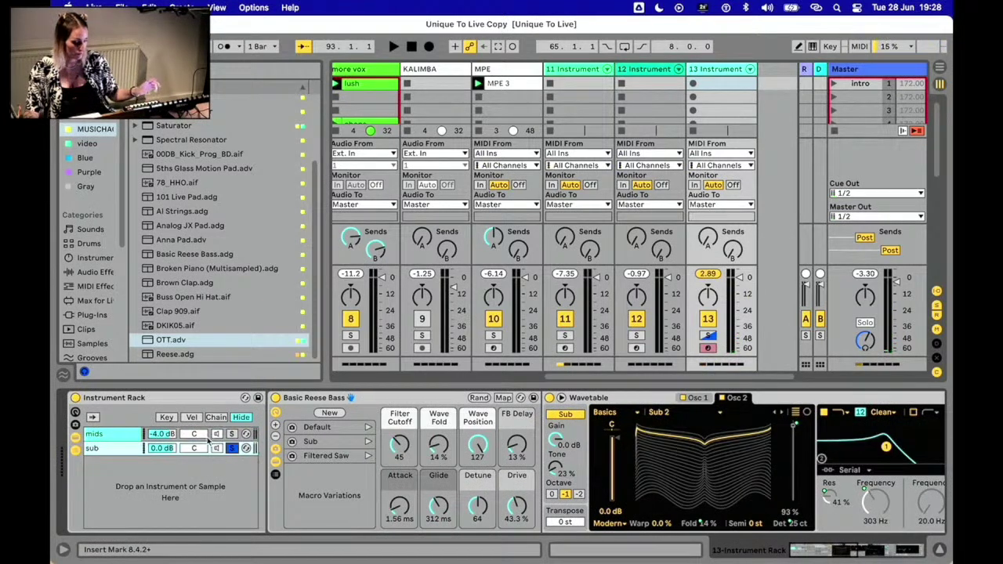
left_click(170, 436)
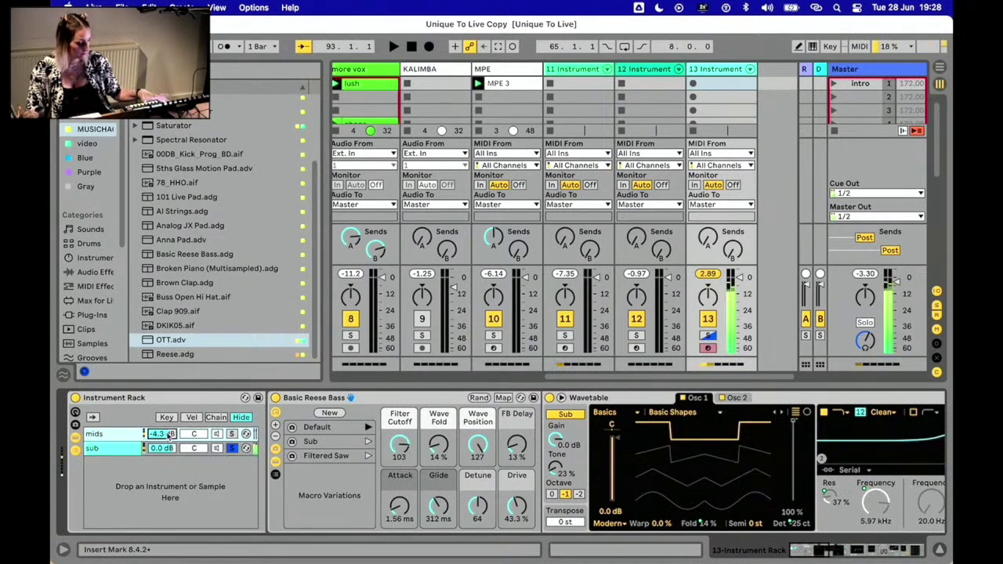
left_click(227, 451)
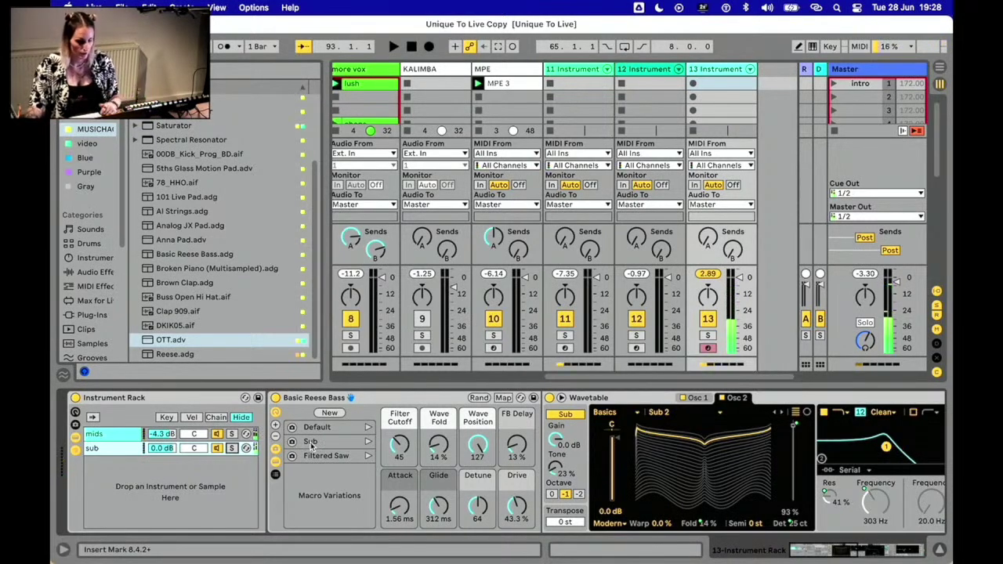
Step: Review the devices along the mids chain, from Wavetable and EQ Eight through to OTT
scroll(312, 444, "right", 10)
scroll(312, 447, "left", 10)
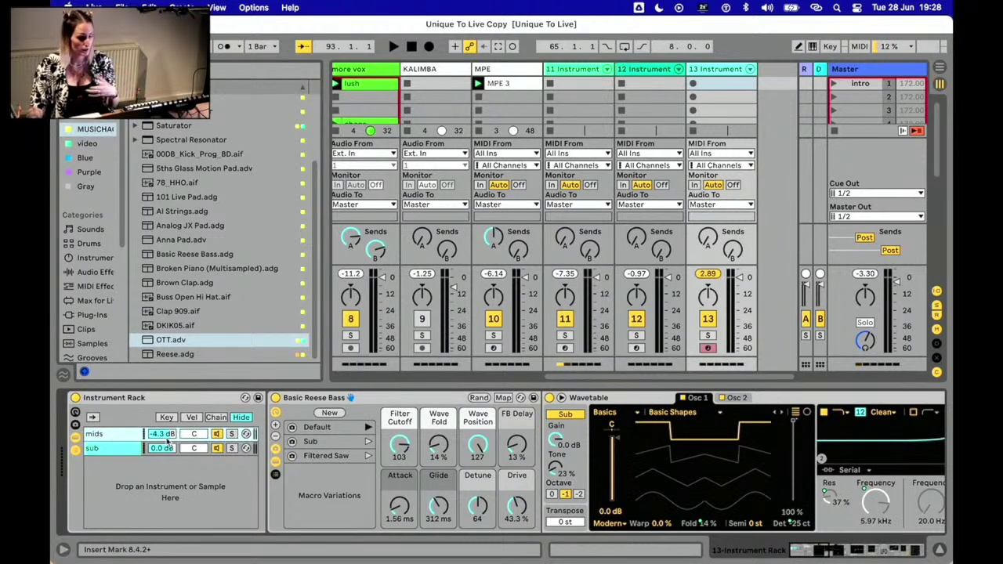
scroll(168, 444, "right", 5)
scroll(350, 468, "right", 10)
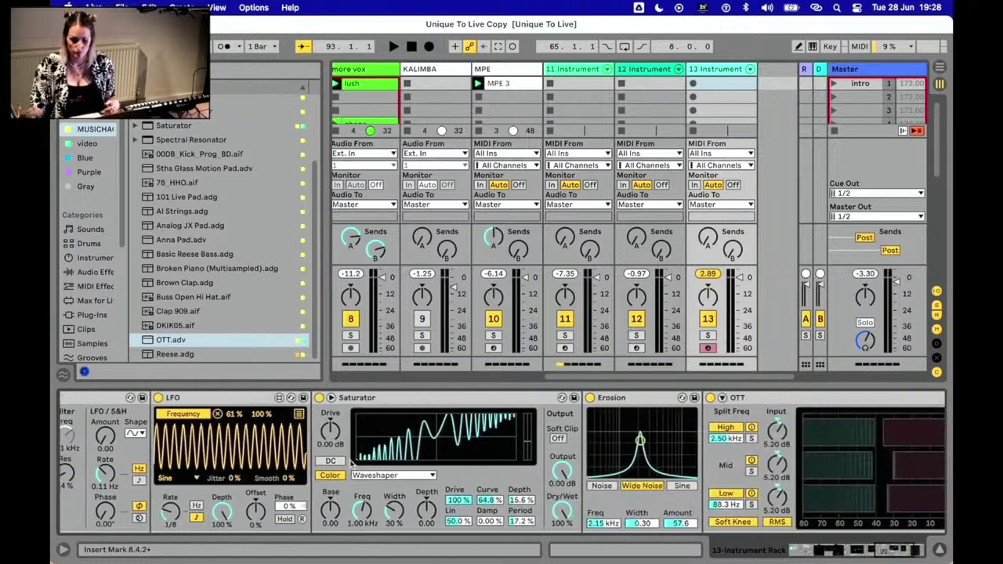
scroll(352, 464, "left", 15)
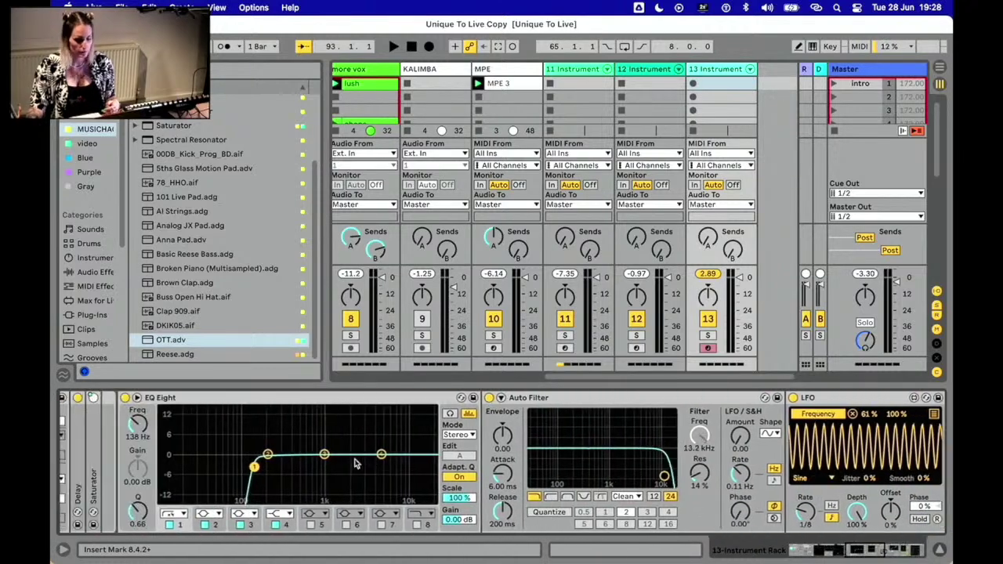
Step: Play back the soloed lead vocal track briefly and stop it
scroll(354, 463, "left", 15)
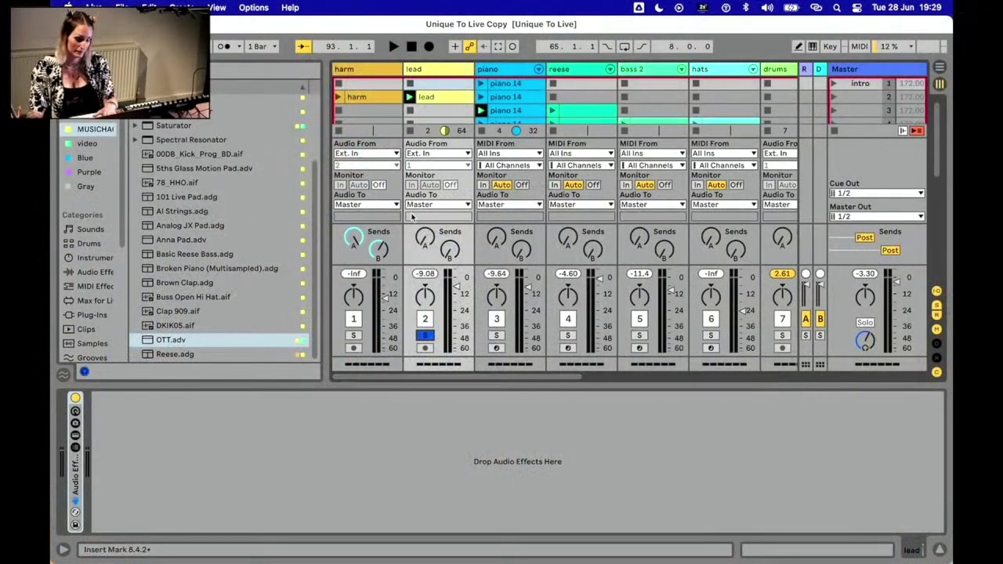
key("space")
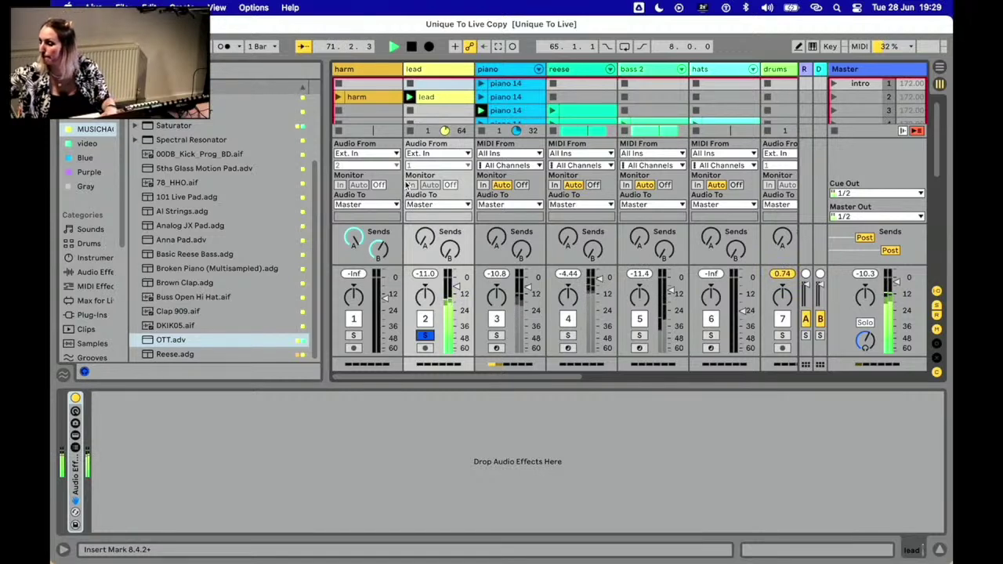
key("space")
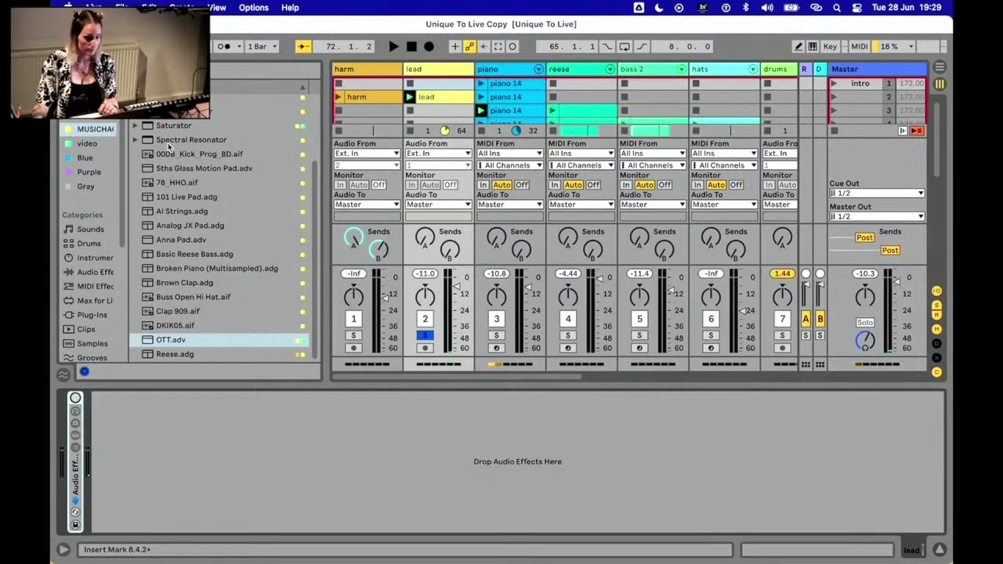
Step: Add an Auto Filter after the Audio Effect Rack on the lead track
scroll(189, 184, "up", 3)
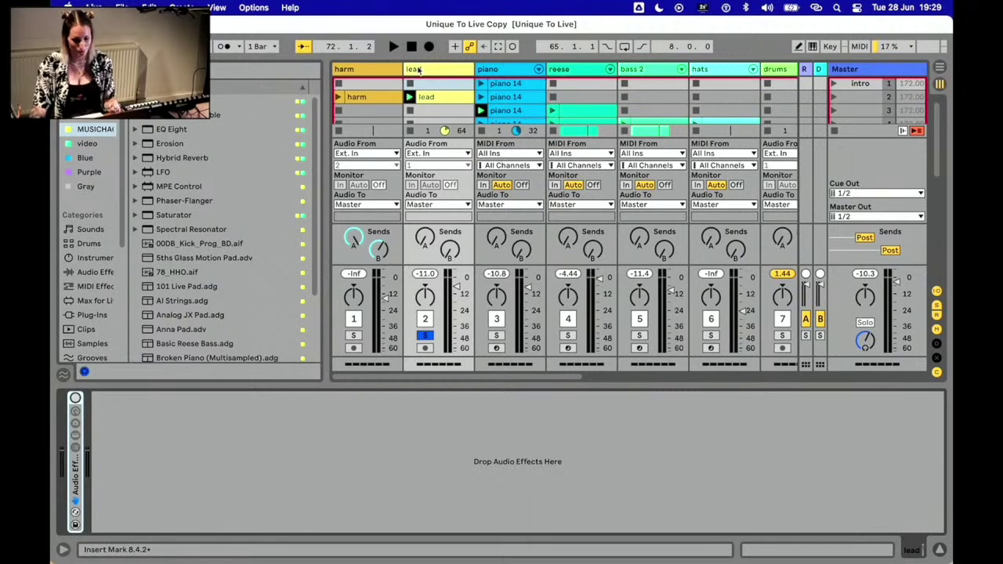
mouse_move(205, 102)
left_mouse_down()
mouse_move(188, 121)
mouse_move(260, 460)
left_mouse_up()
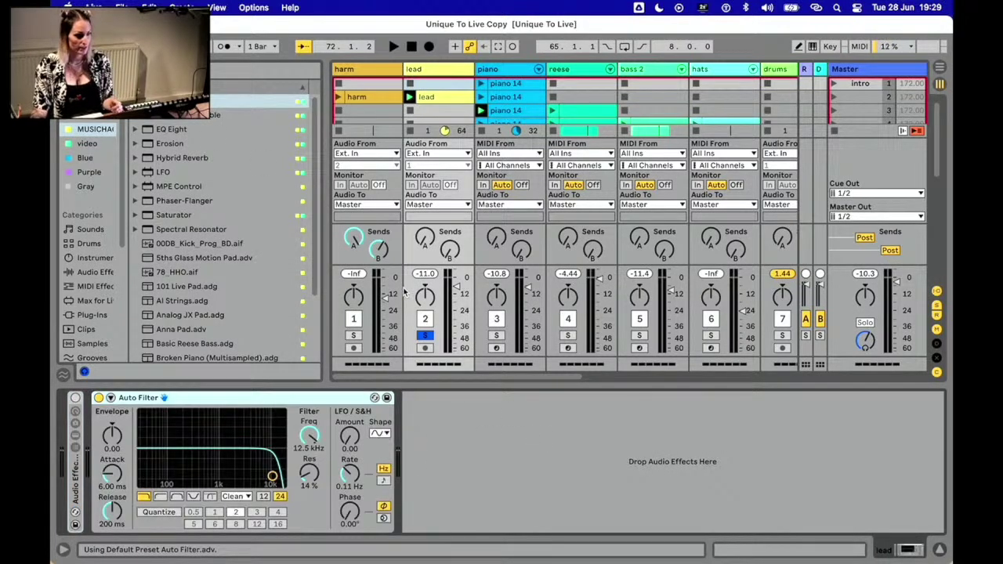
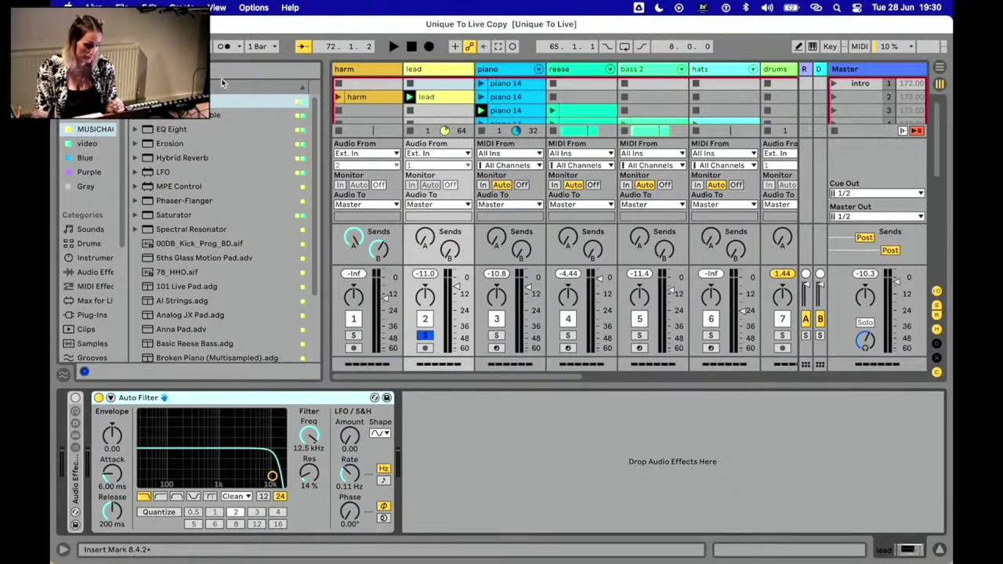
left_click(176, 71)
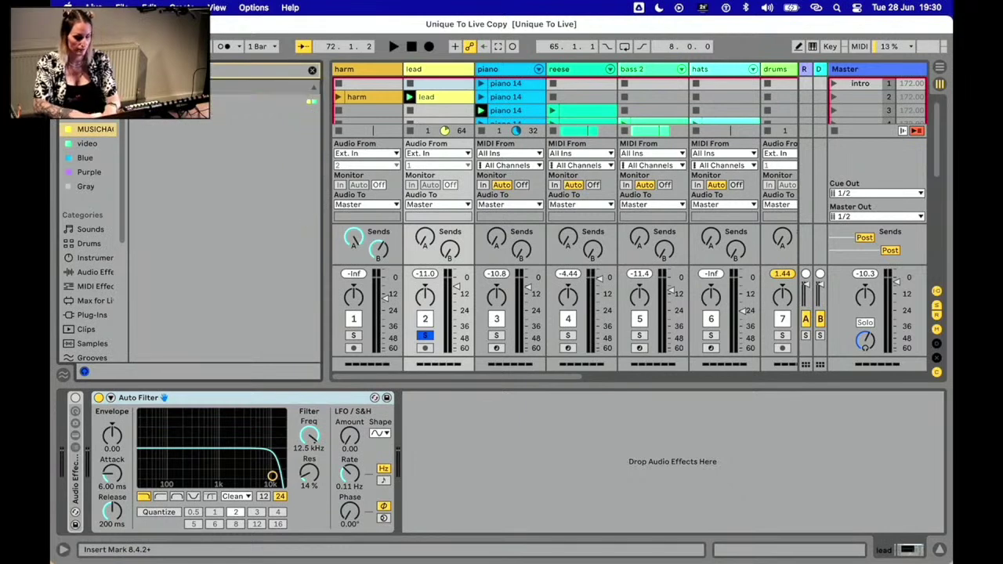
left_click_drag(291, 100, 514, 467)
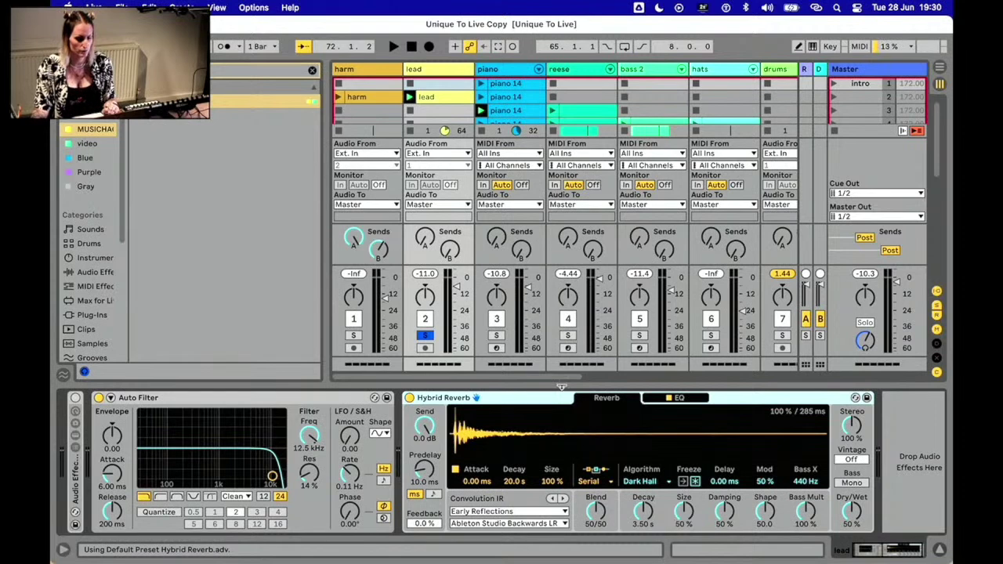
left_click(311, 70)
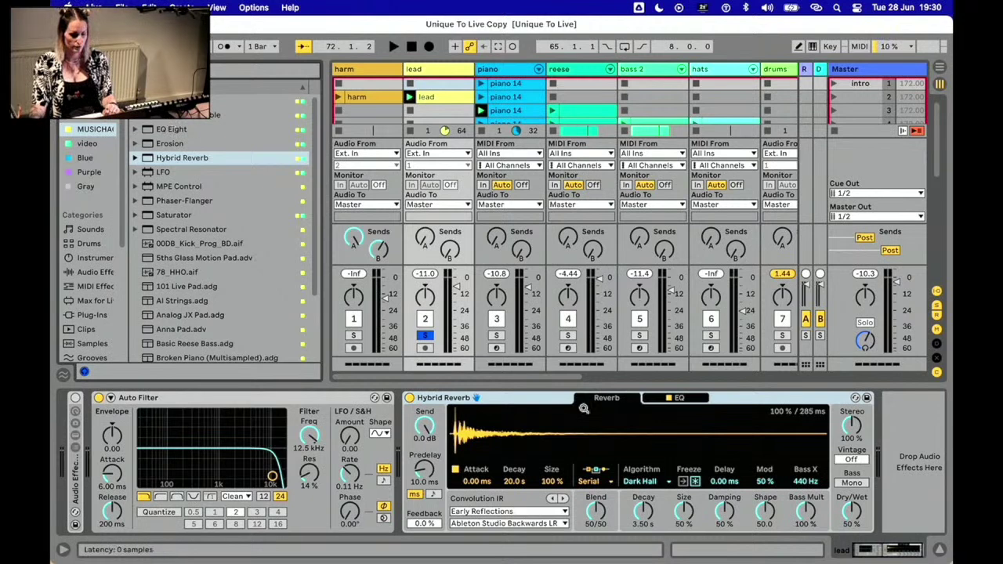
key("Delete")
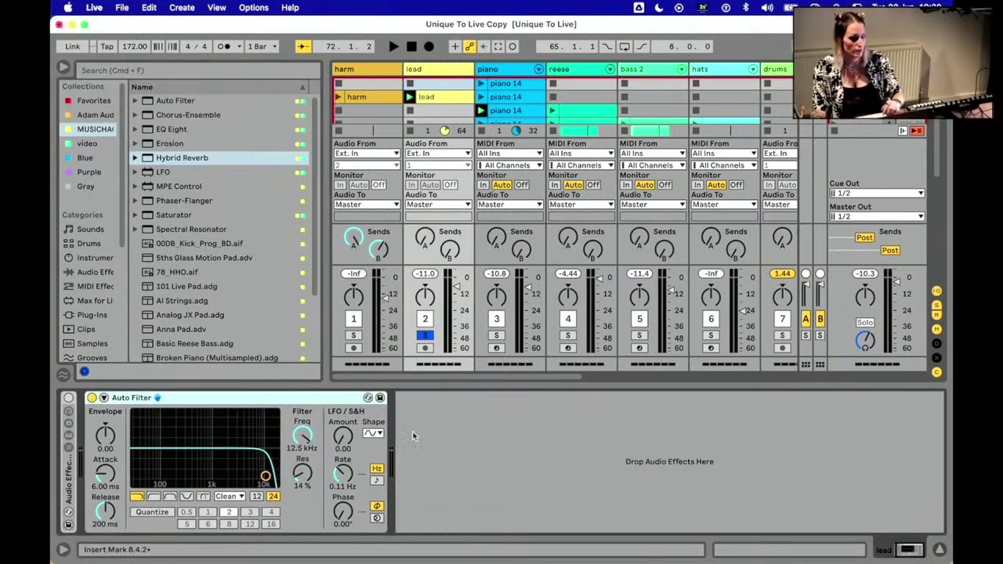
Step: Group the lead track's Auto Filter into an Audio Effect Rack and select its chain in the chain list
right_click(280, 400)
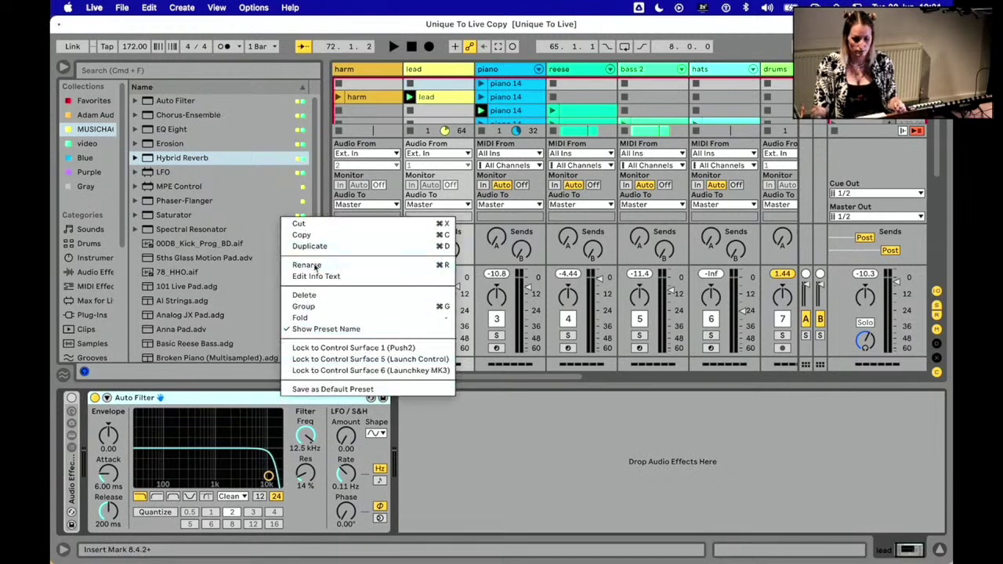
left_click(314, 307)
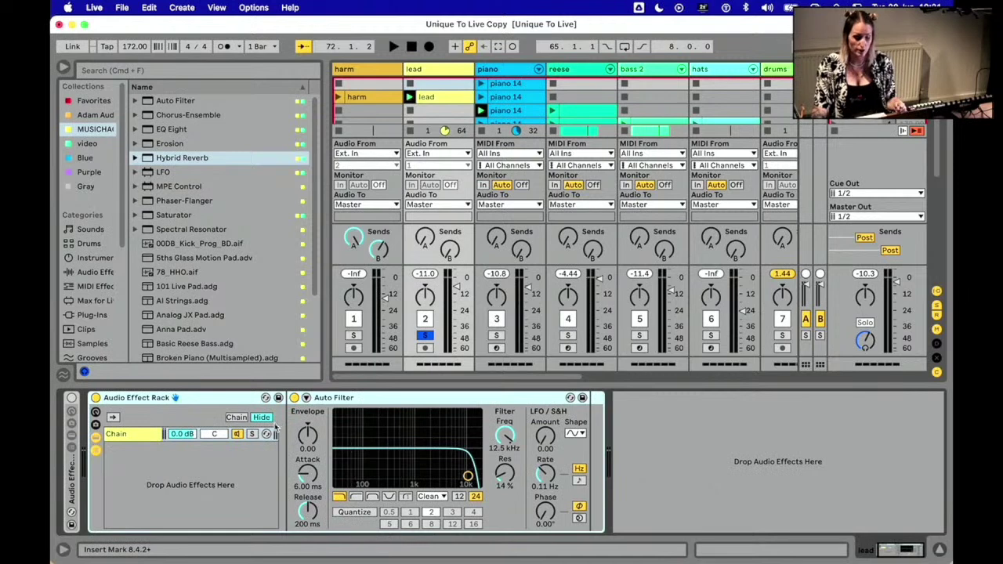
scroll(209, 419, "left", 1)
left_click(138, 437)
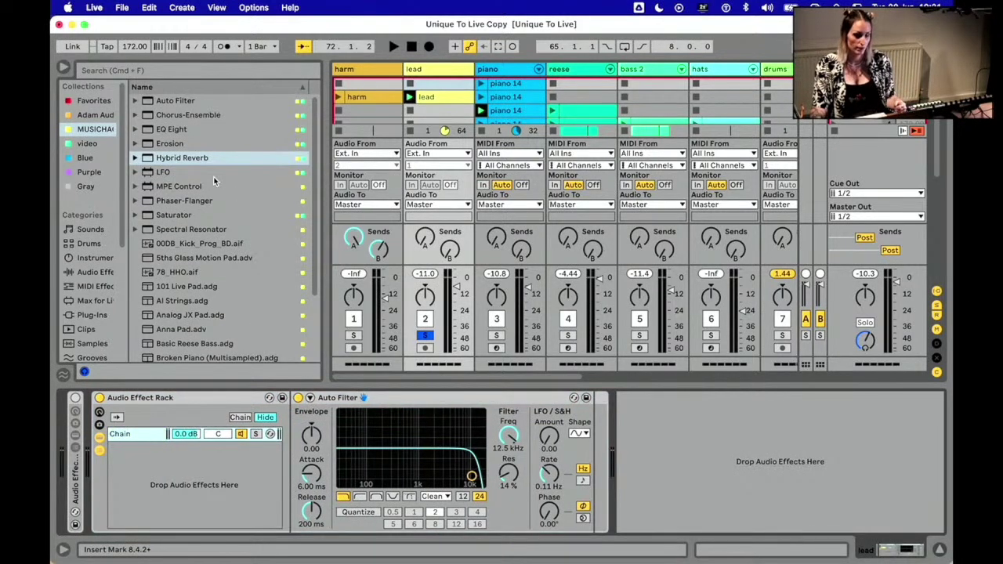
Step: Add a Hybrid Reverb chain to the rack, and a third chain holding Chorus-Ensemble followed by Phaser-Flanger
left_click(204, 158)
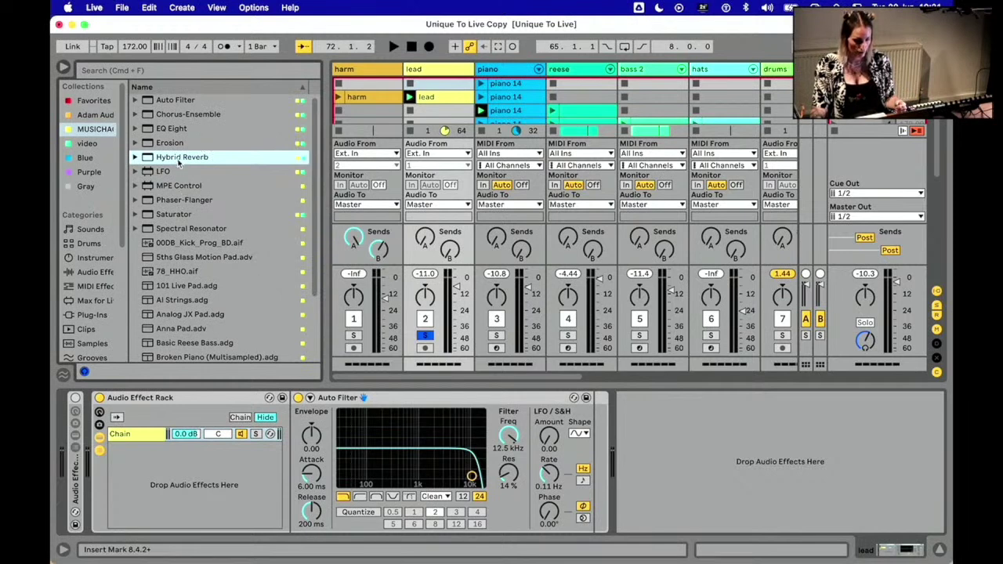
left_click_drag(179, 162, 174, 460)
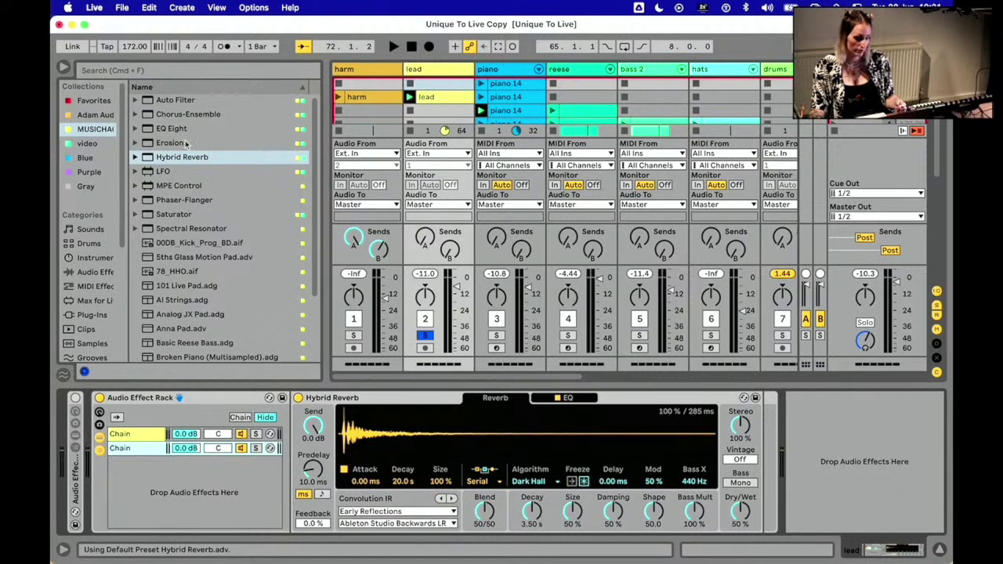
left_click_drag(181, 116, 179, 496)
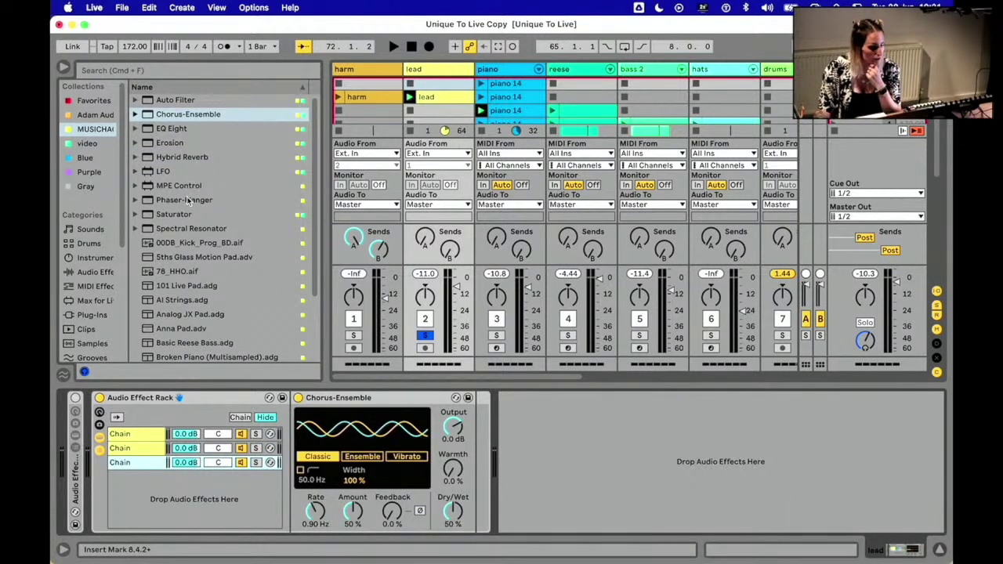
left_click_drag(188, 201, 202, 467)
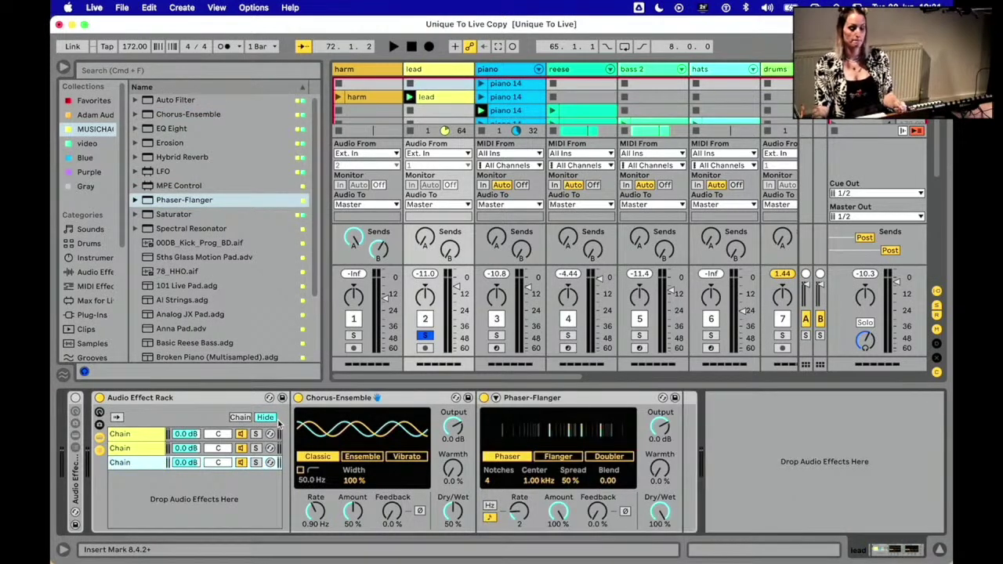
Step: Rename the rack's three chains as track 1, track 2 and track 3
left_click(140, 436)
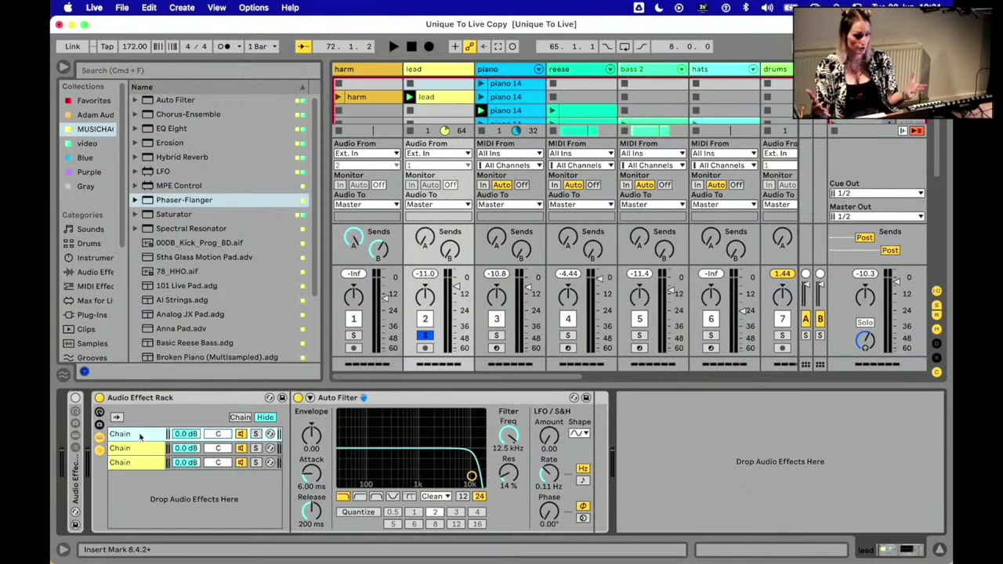
double_click(141, 436)
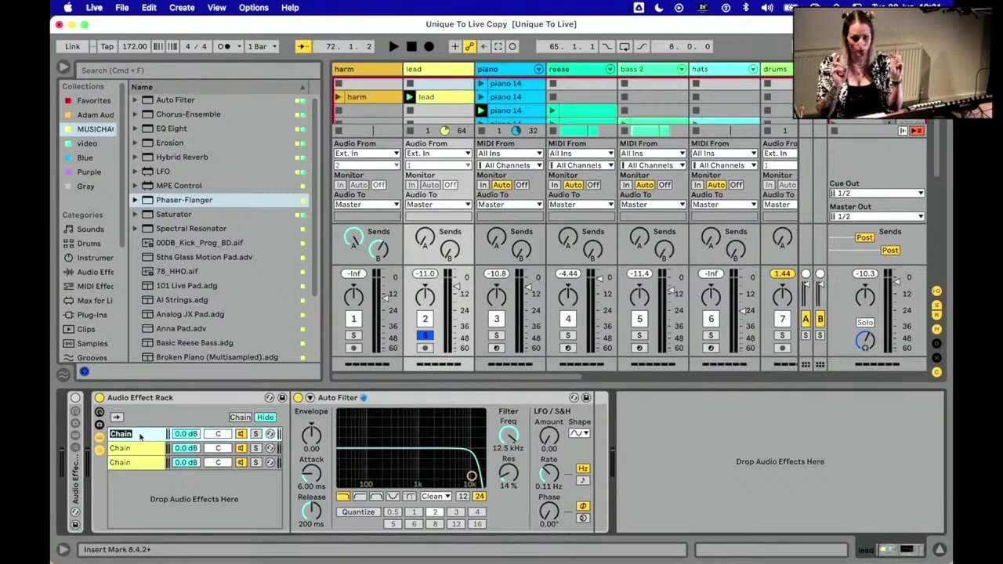
type("track 1")
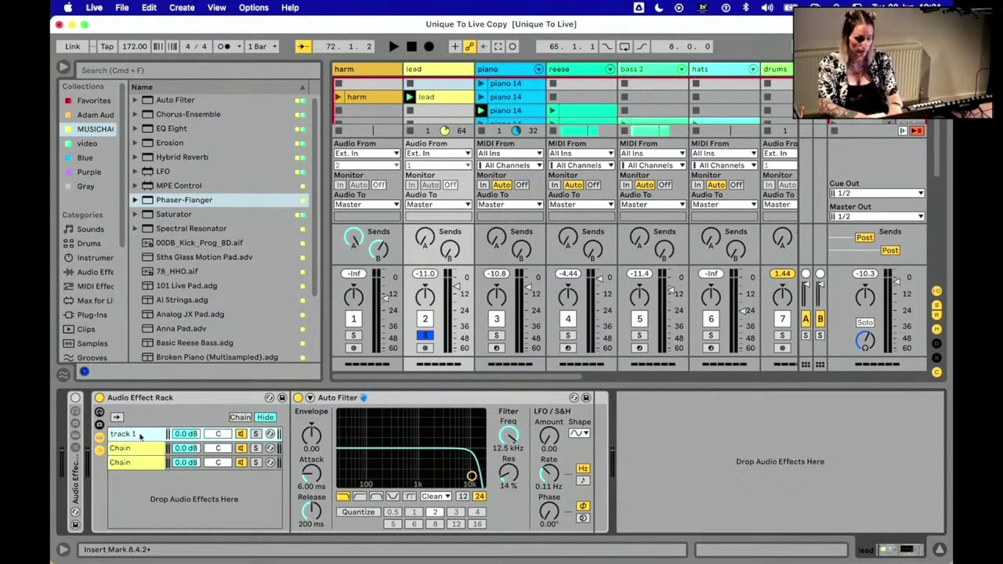
left_click(137, 447)
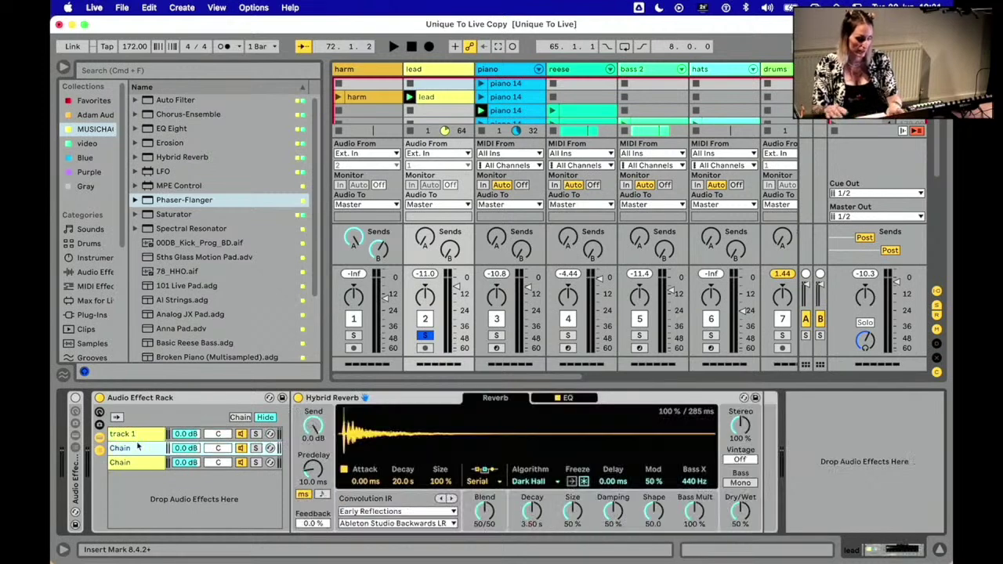
key("super+r")
type("t")
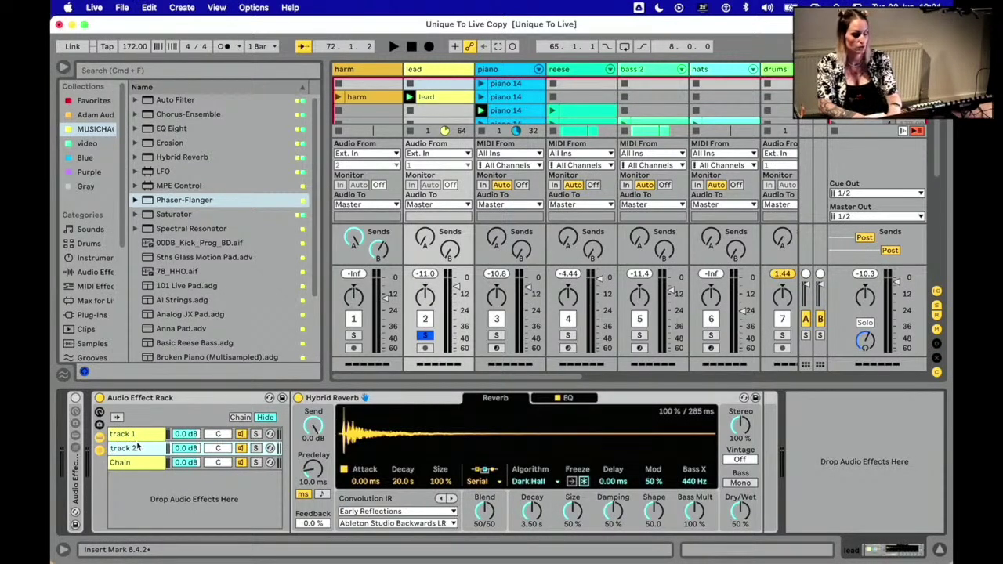
left_click(138, 462)
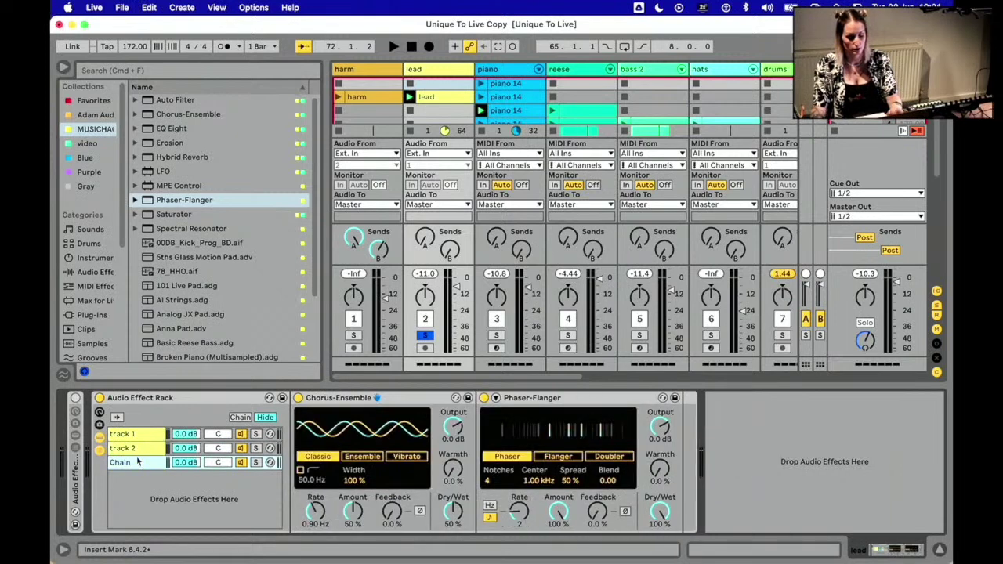
key("super+r")
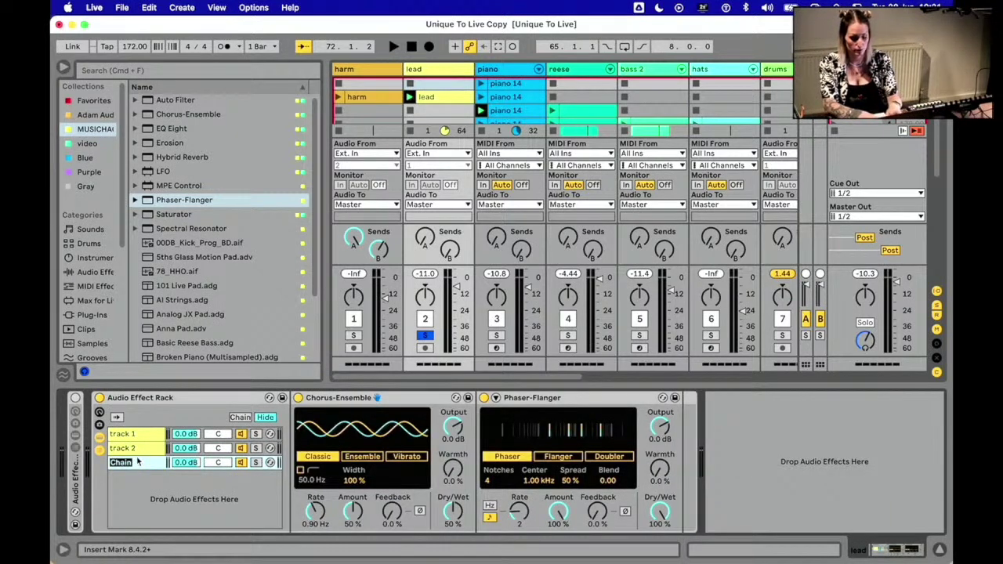
type("track 3")
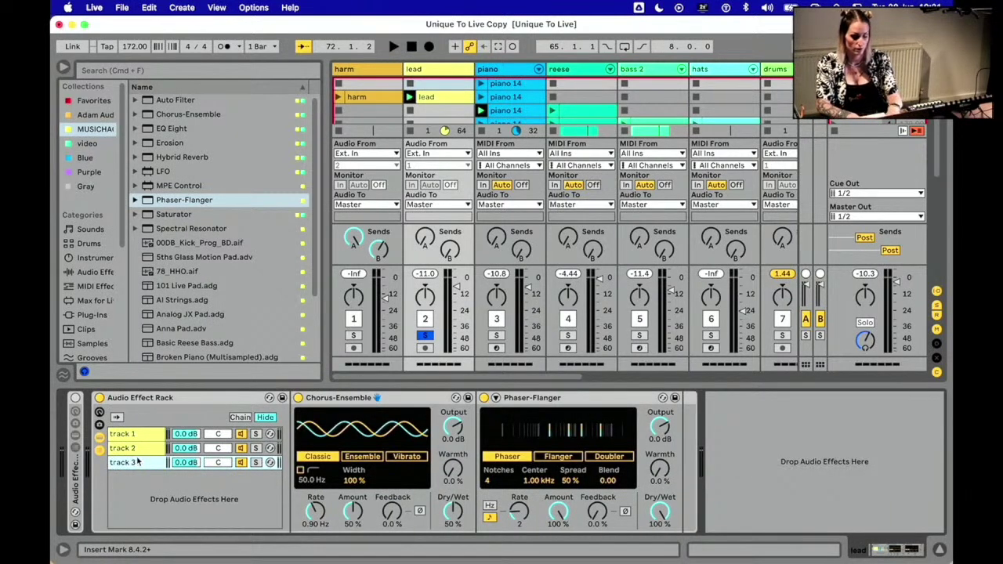
Step: Solo the track 1 chain during playback and make its Auto Filter a band-pass at 1.84 kHz with 53 % resonance
left_click(137, 437)
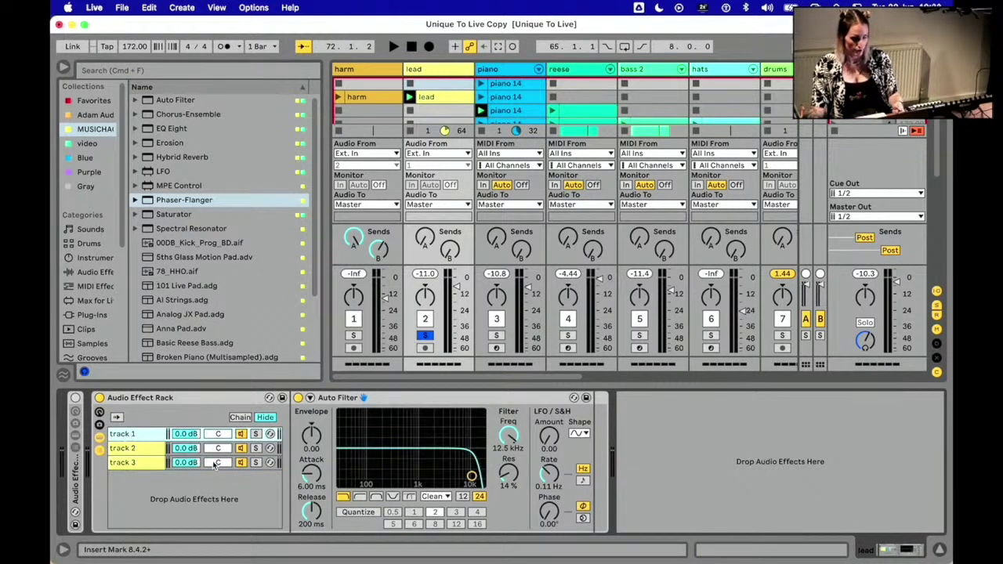
left_click(255, 434)
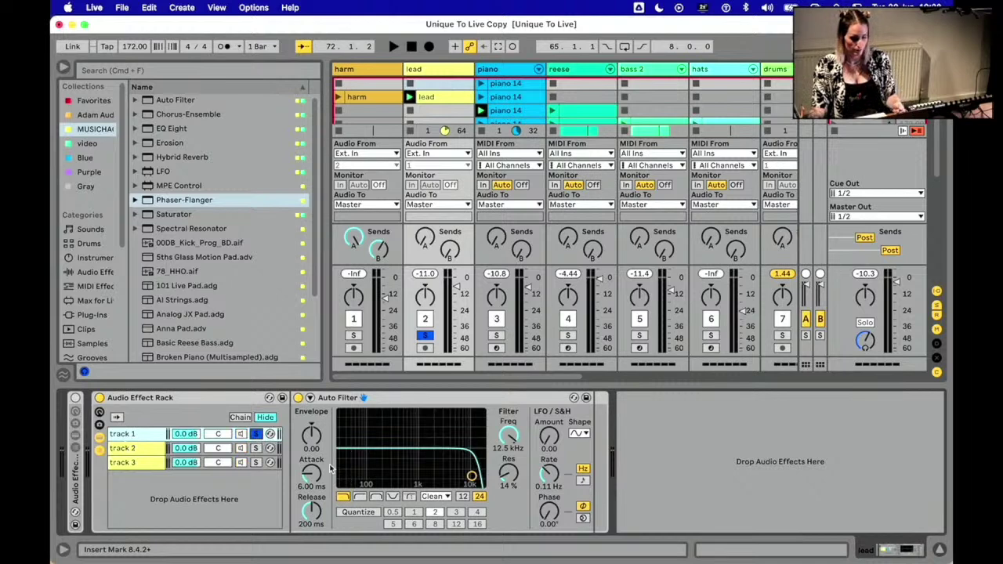
key("space")
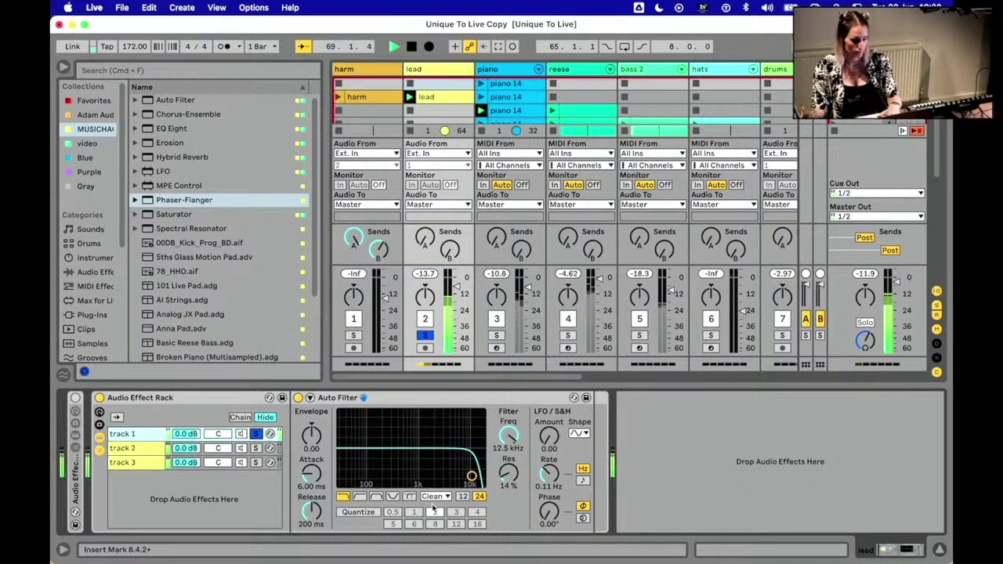
left_click(377, 497)
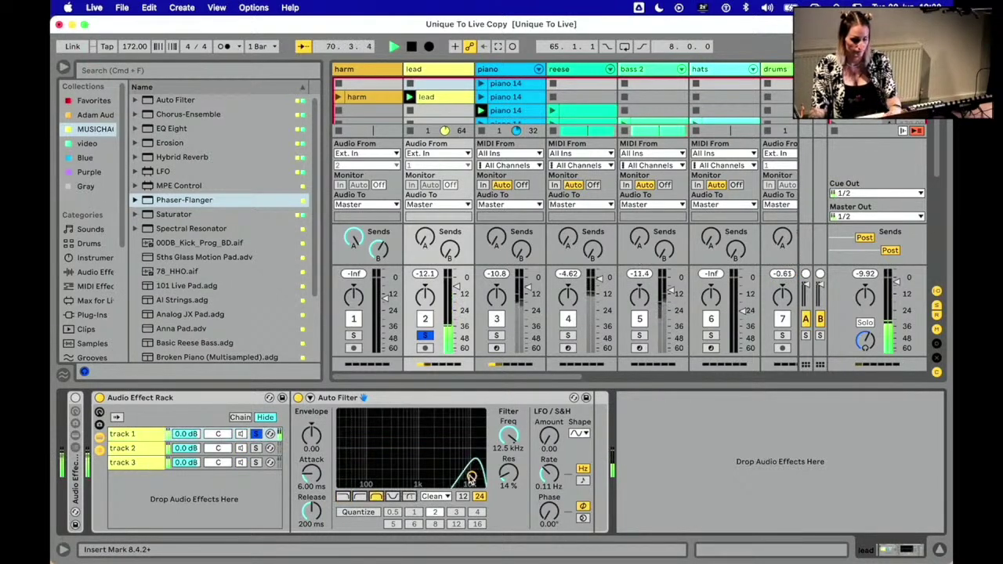
left_click_drag(471, 476, 431, 455)
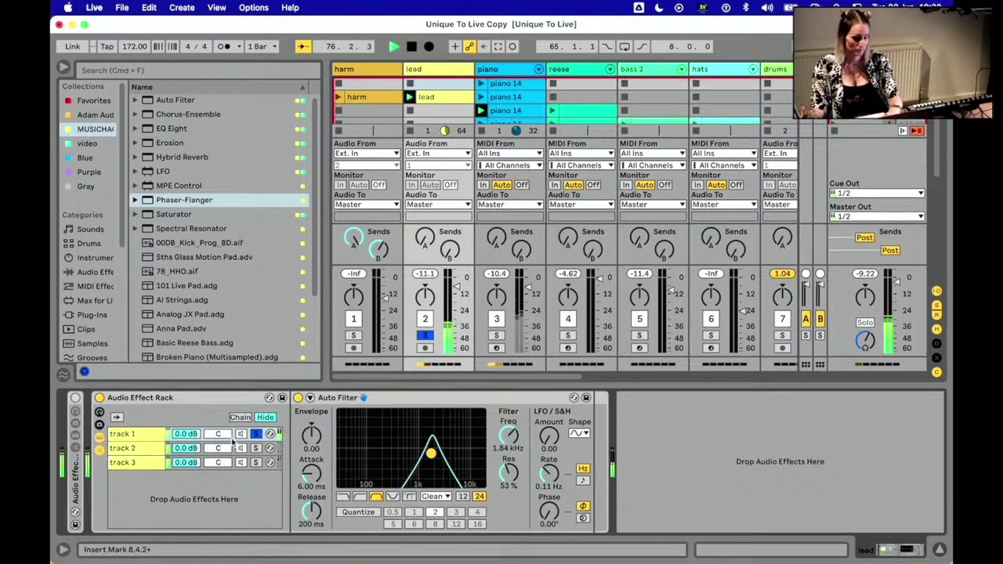
Step: Solo the track 2 chain, set its Hybrid Reverb Dry/Wet to 68 %, and stop playback
left_click(255, 447)
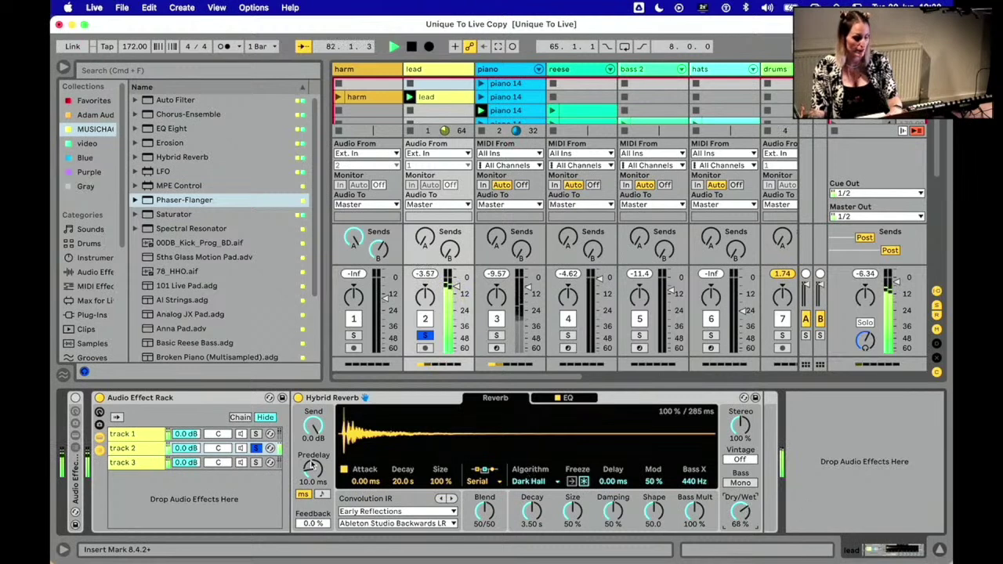
key("space")
Step: Play track 3 soloed, setting Chorus-Ensemble to Ensemble, Dry/Wet 95 % and Feedback 22 %, and Phaser-Flanger Feedback to 29 %
left_click(137, 463)
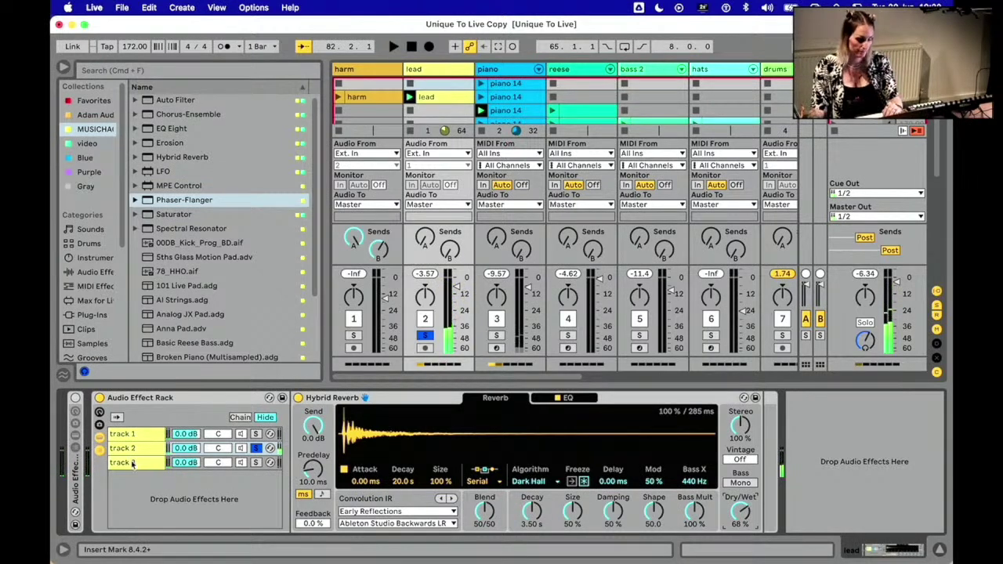
left_click(254, 462)
key("space")
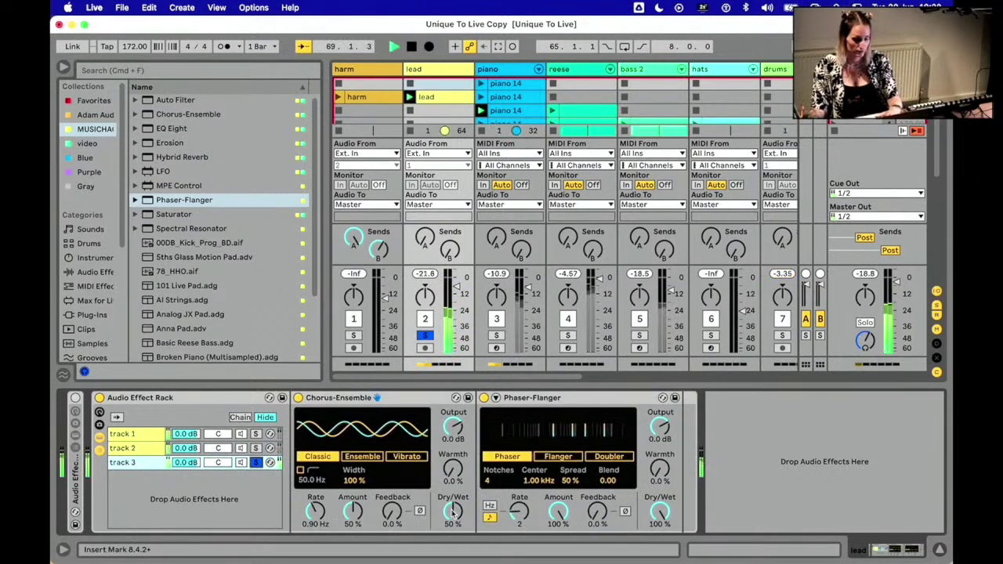
left_click_drag(452, 511, 452, 470)
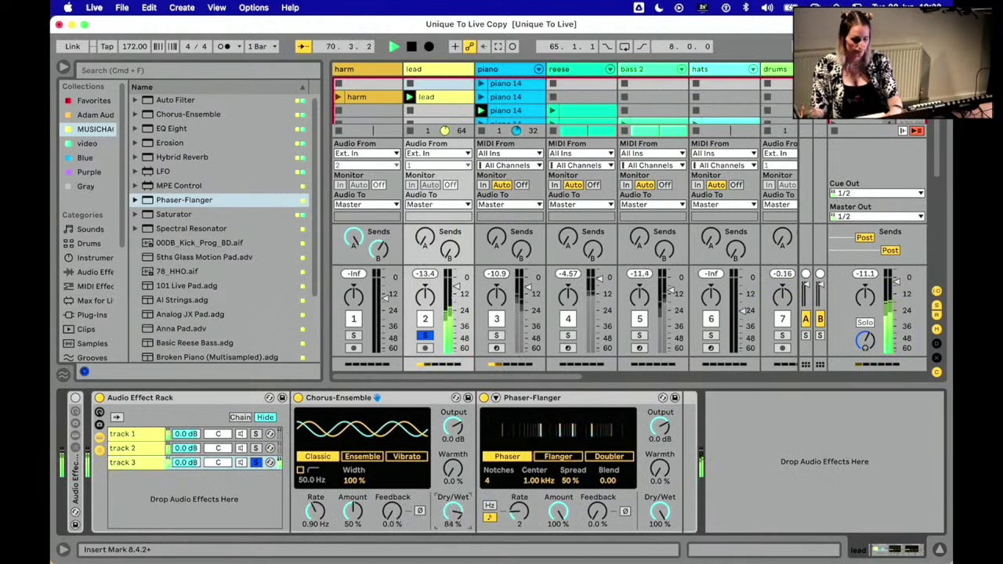
left_click(362, 456)
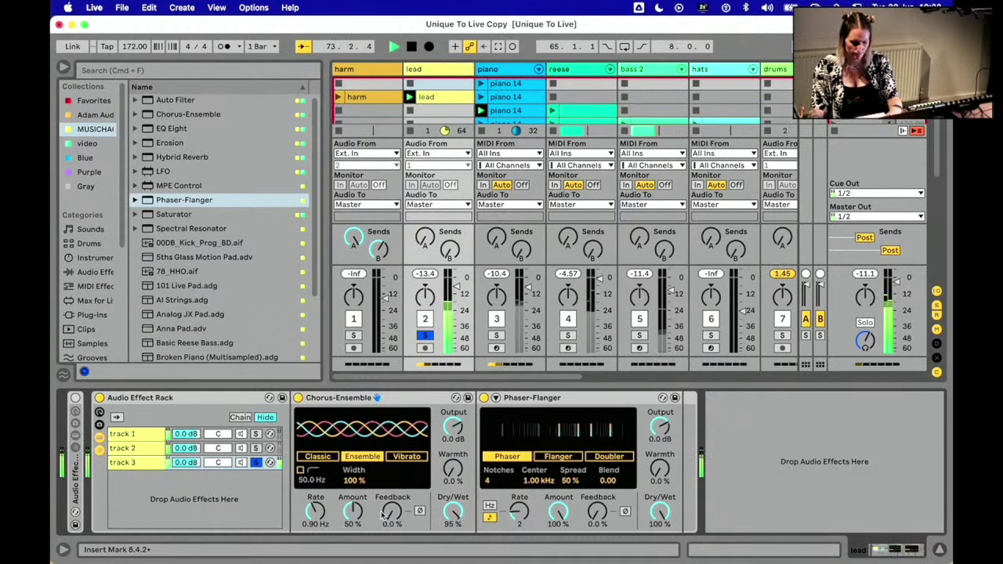
left_click_drag(392, 513, 392, 509)
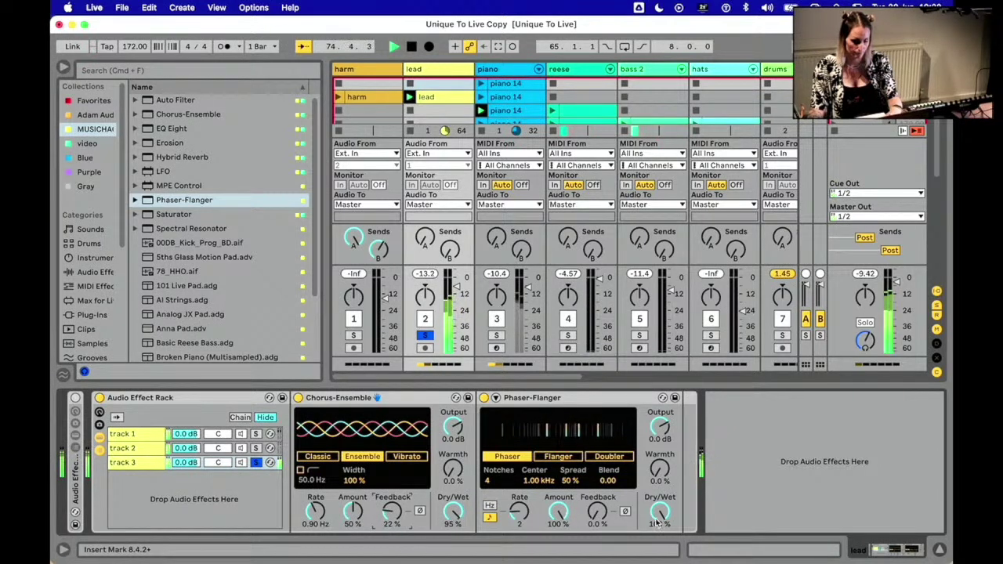
left_click_drag(597, 513, 599, 427)
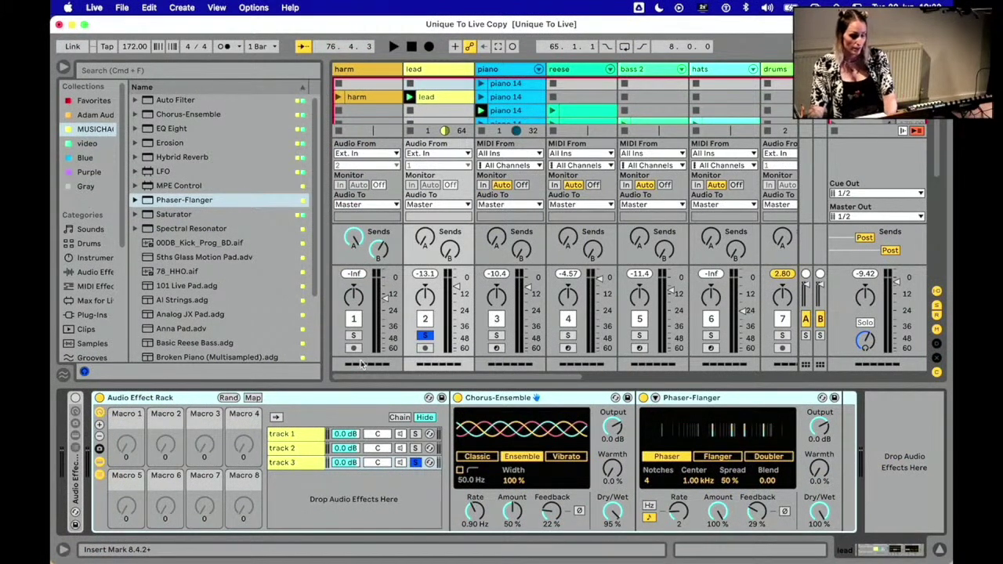
Step: View the Basic Reese Bass macros and Wavetable in the mids chain of the 13 Instrument Rack track
scroll(634, 114, "right", 10)
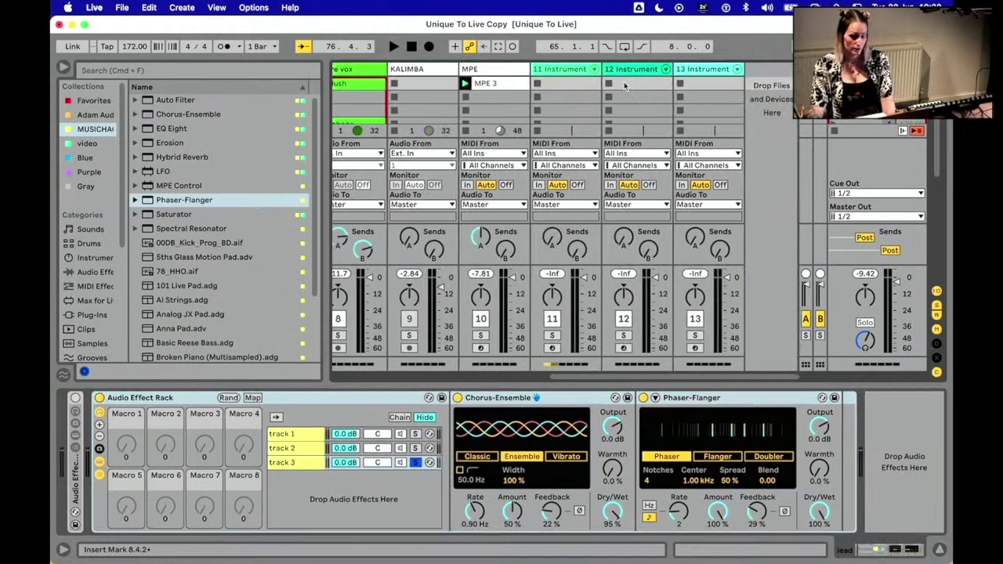
left_click(696, 70)
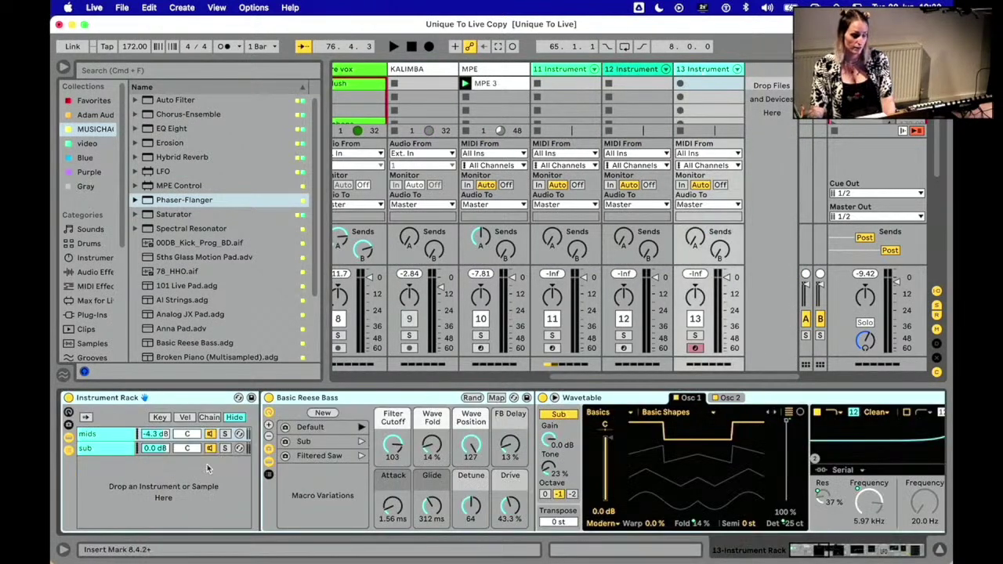
left_click(112, 436)
scroll(297, 446, "right", 15)
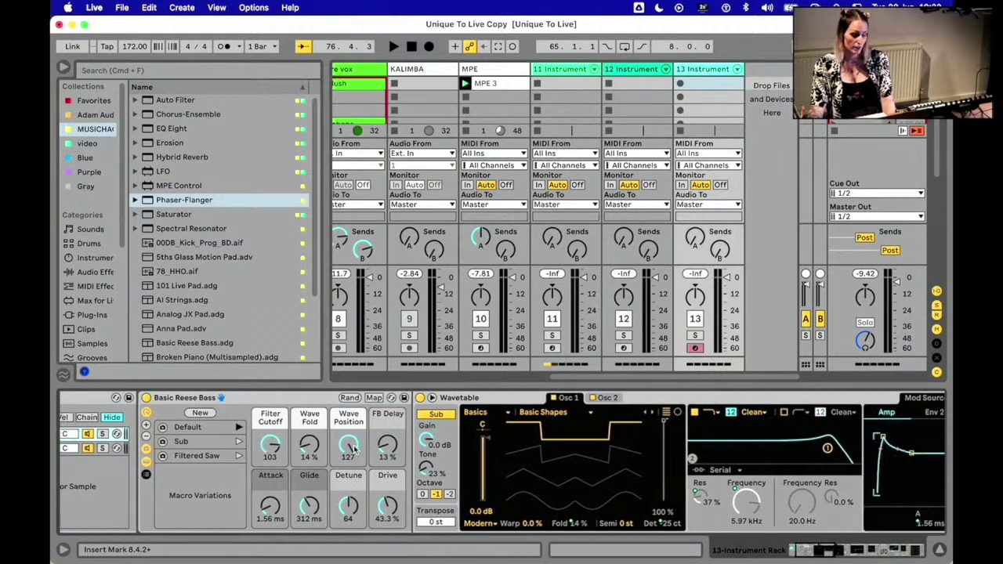
Step: Examine the 13 Instrument Rack device chain, from the Basic Reese Bass macros and Wavetable through Saturator, Erosion and OTT
scroll(354, 448, "right", 3)
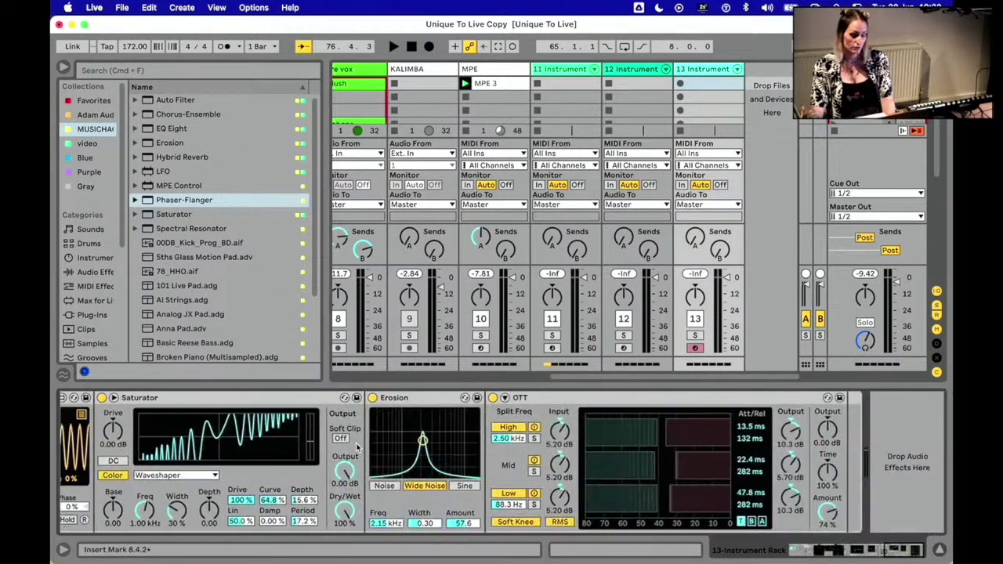
scroll(356, 448, "left", 15)
scroll(360, 448, "left", 10)
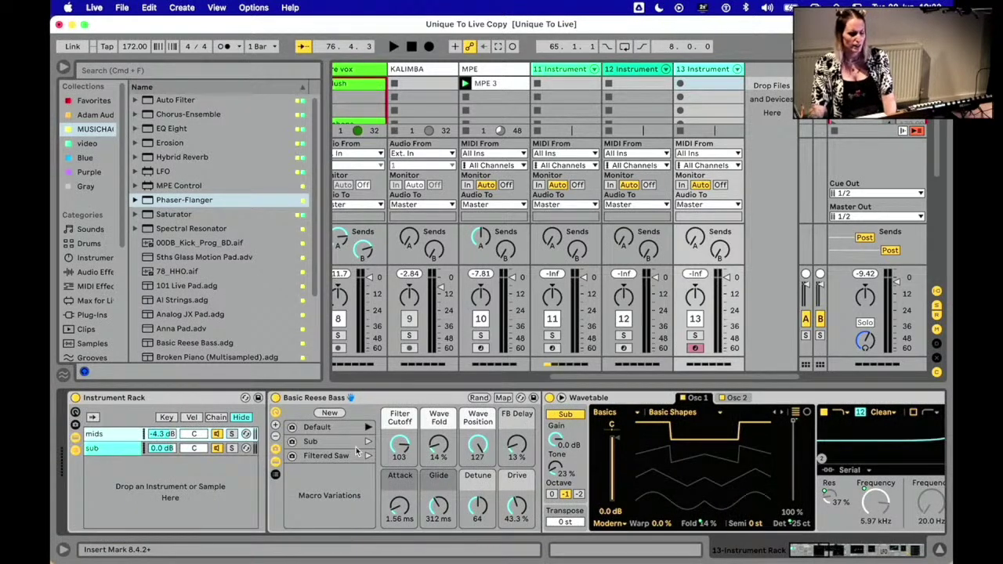
scroll(367, 459, "right", 8)
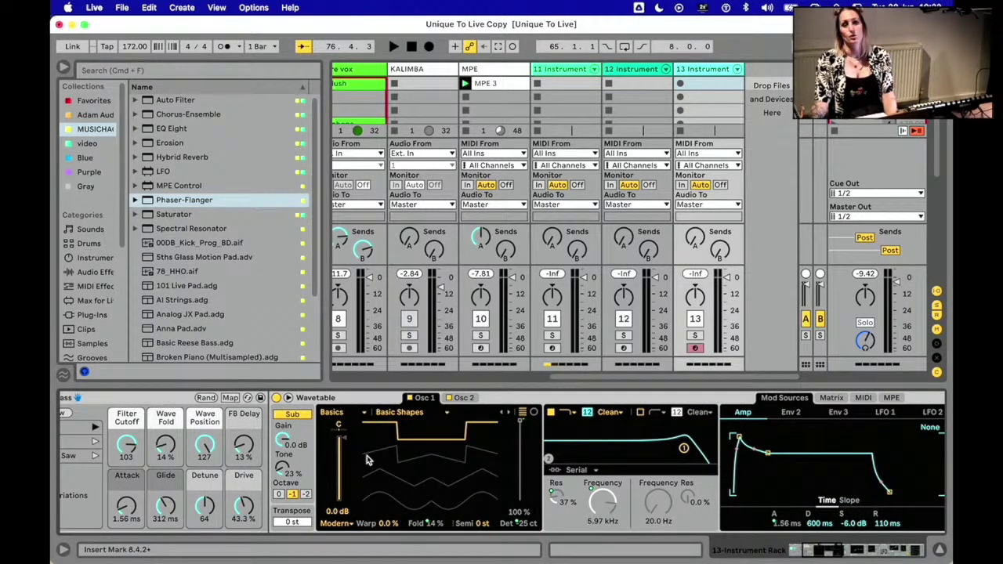
scroll(368, 459, "right", 10)
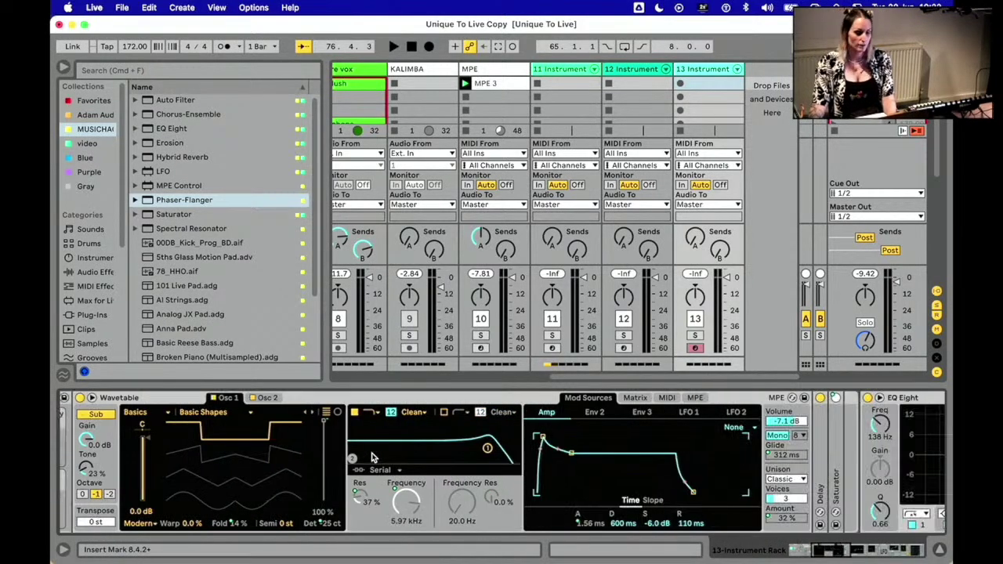
scroll(408, 458, "right", 8)
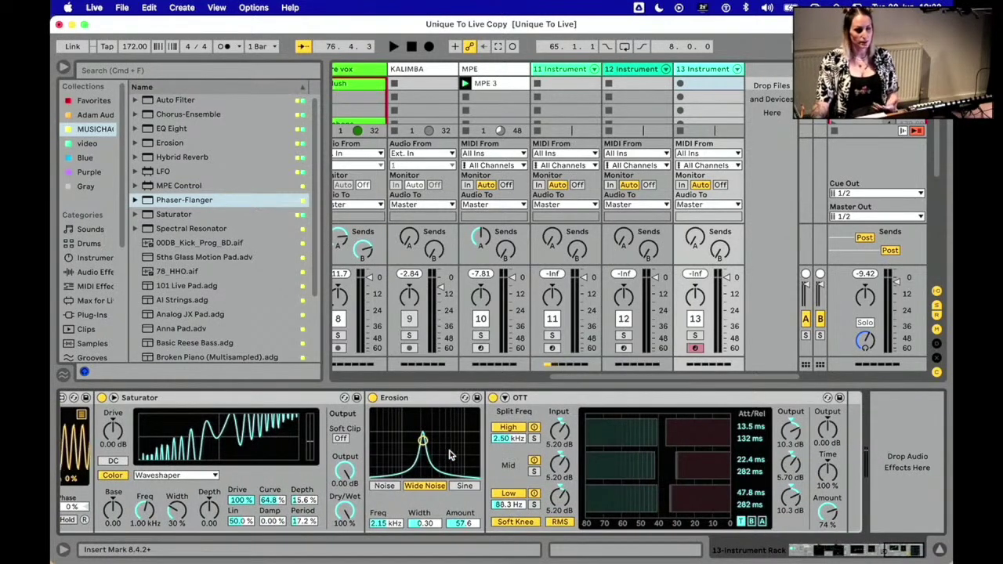
scroll(450, 453, "left", 4)
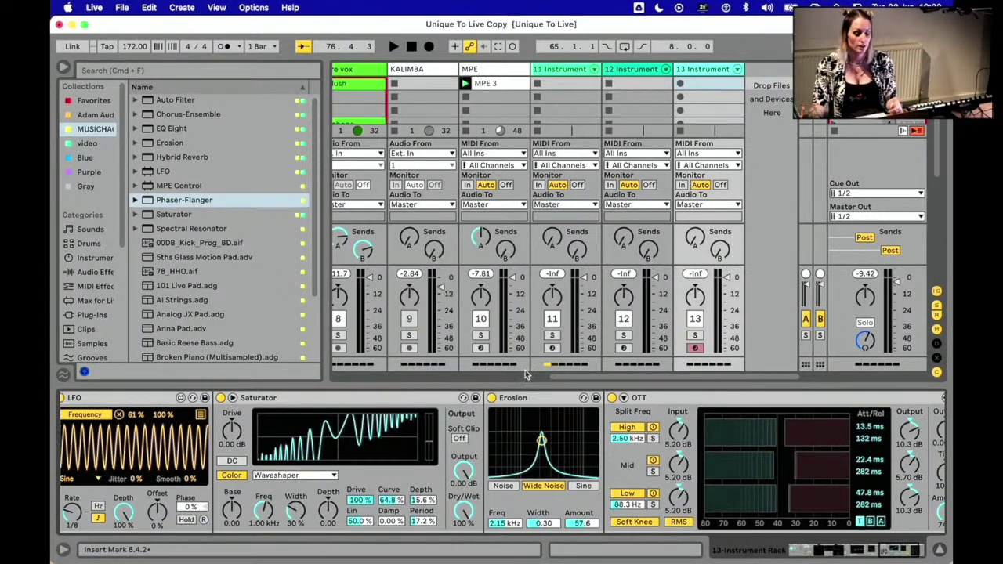
Step: Return to the lead track and expand its Audio Effect Rack to 16 macro controls
scroll(532, 209, "left", 10)
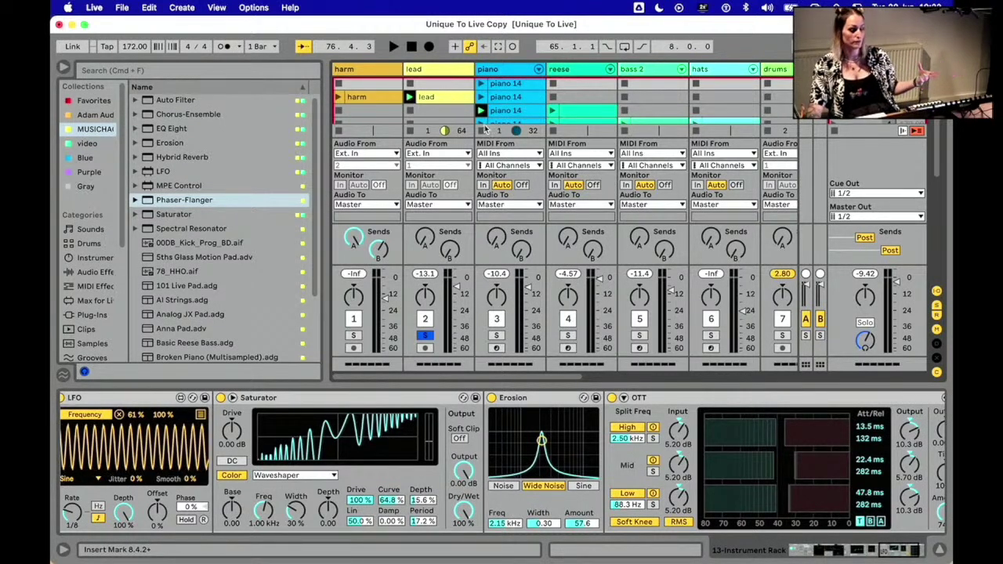
left_click(444, 72)
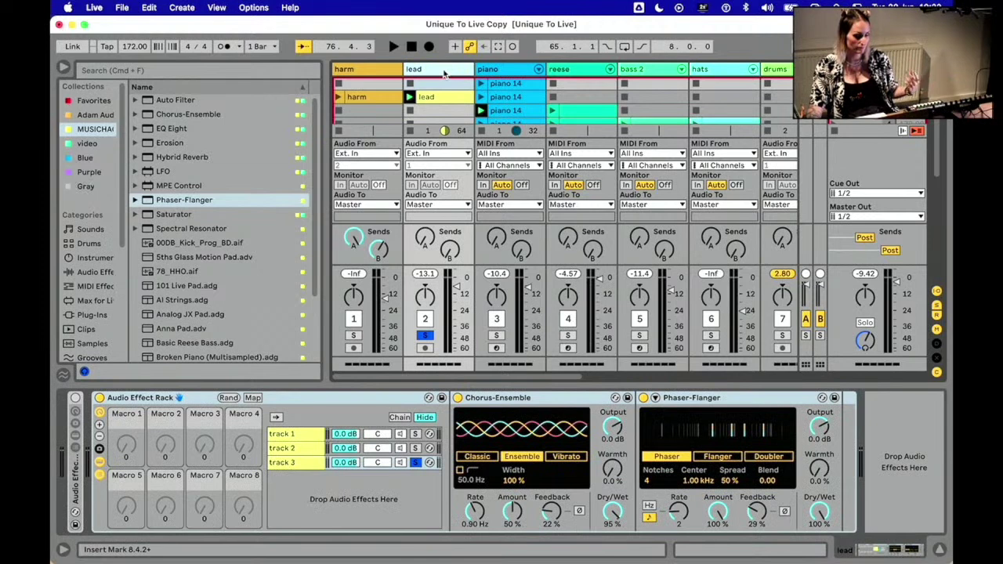
left_click(99, 425)
left_click(99, 424)
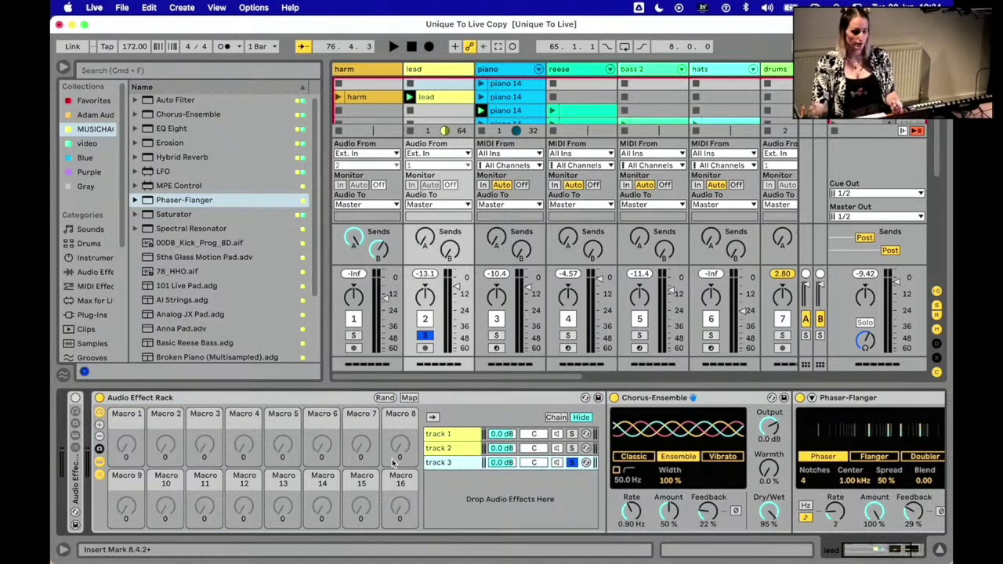
left_click(99, 434)
left_click(99, 425)
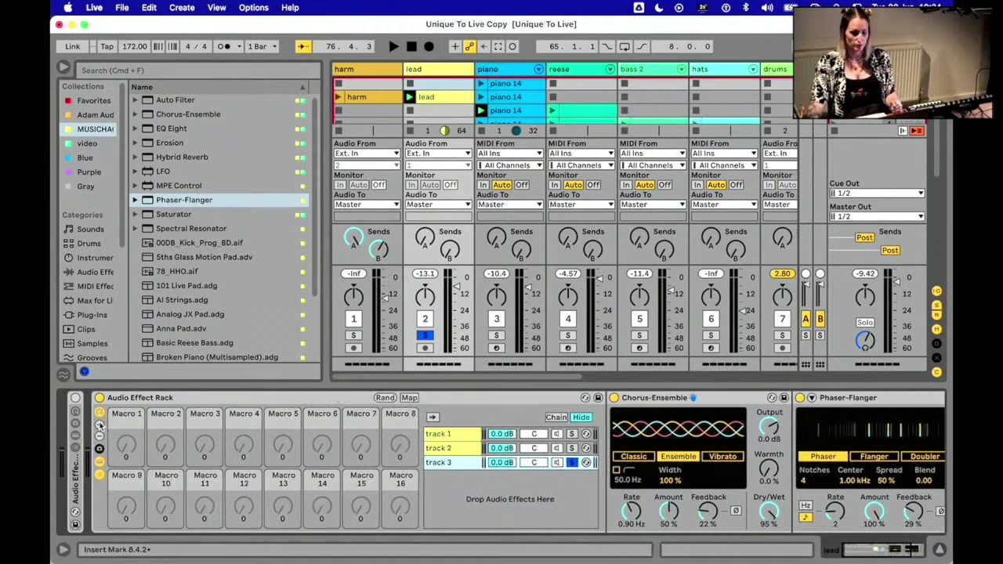
scroll(348, 459, "right", 5)
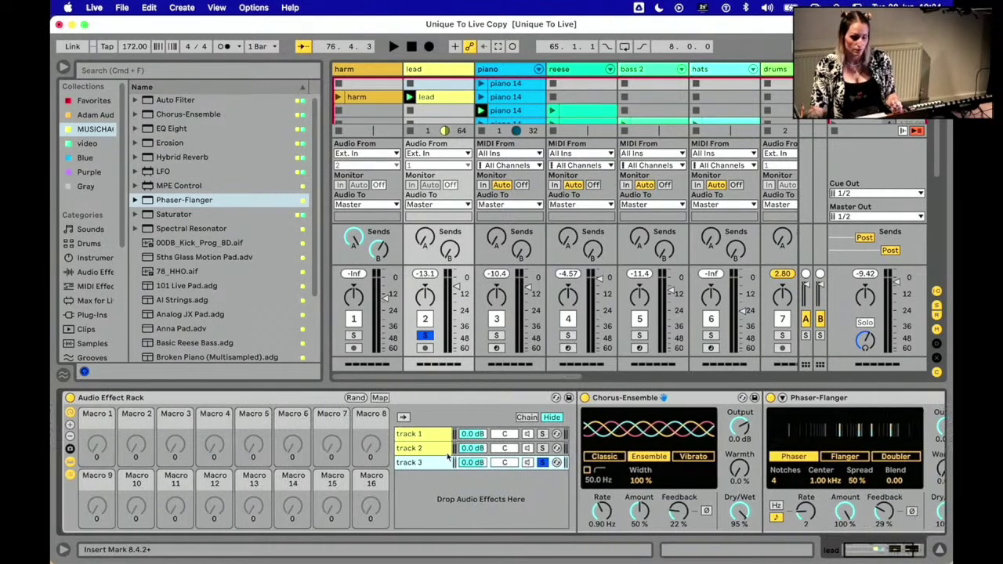
scroll(340, 441, "left", 5)
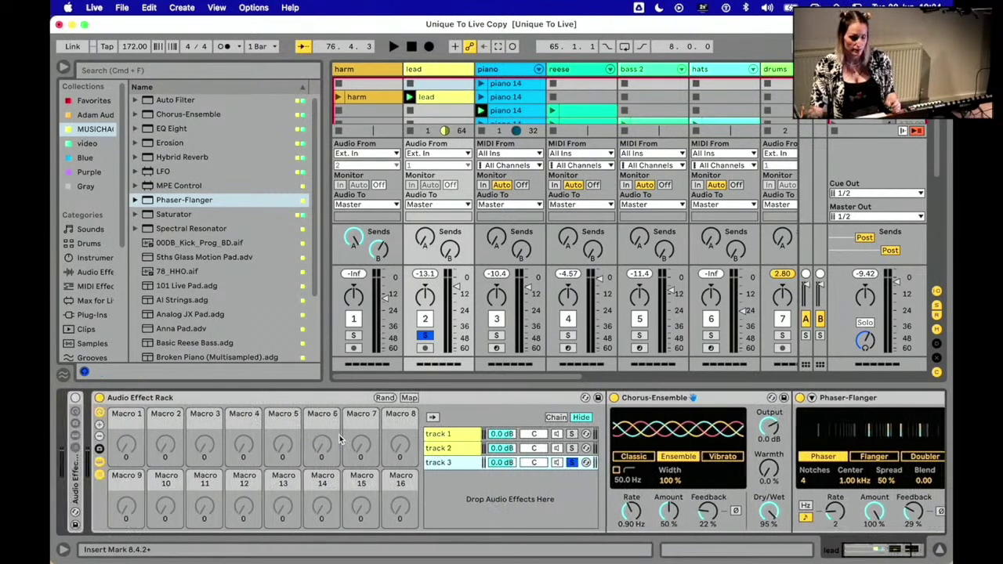
Step: Map the Auto Filter frequency in the track 1 chain to Macro 1
left_click(472, 440)
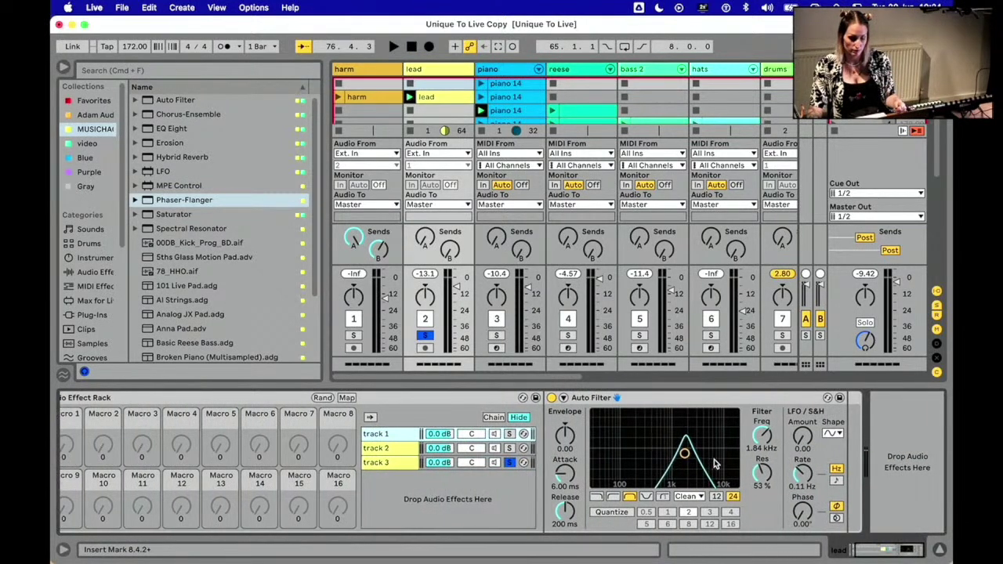
left_click(765, 444)
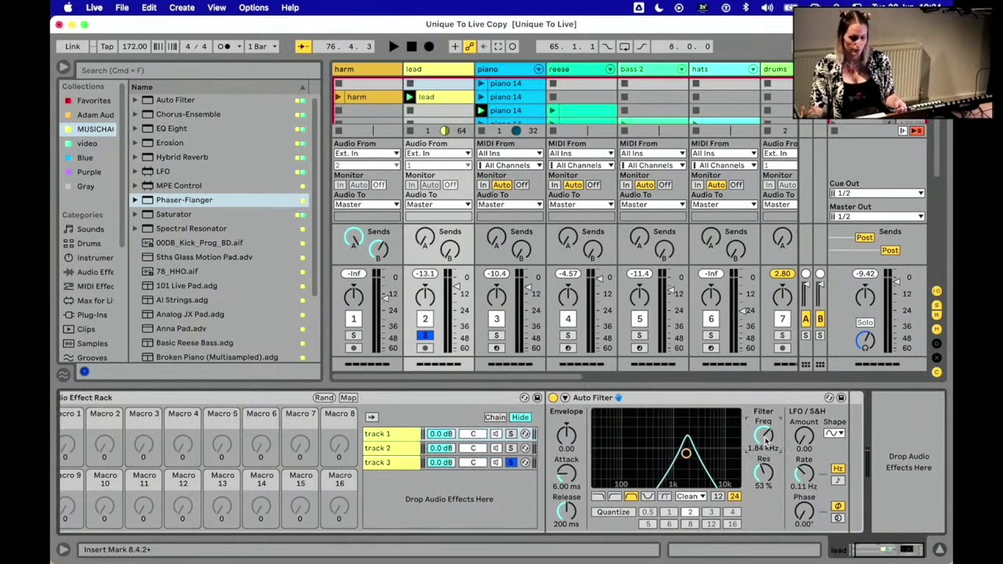
right_click(767, 436)
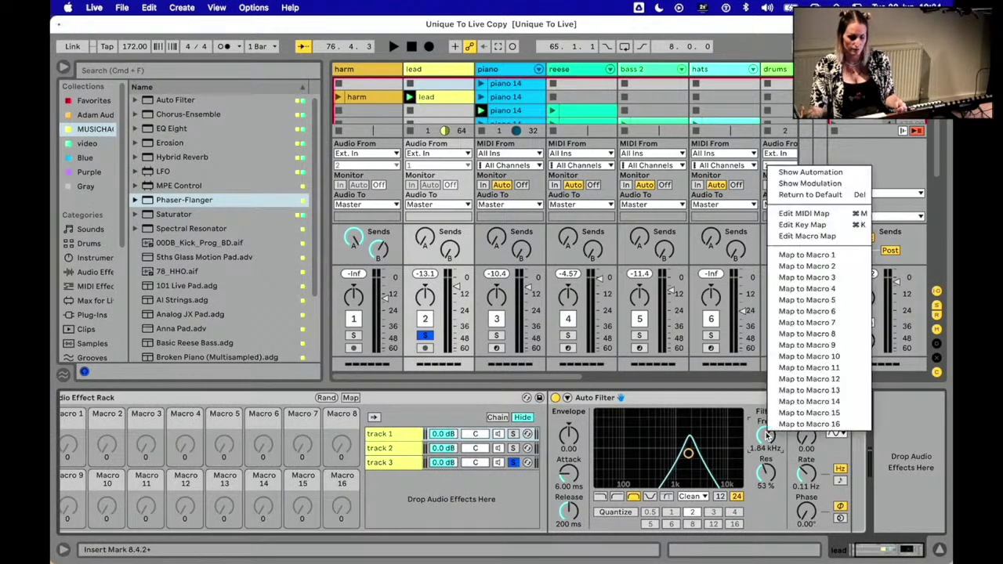
left_click(815, 256)
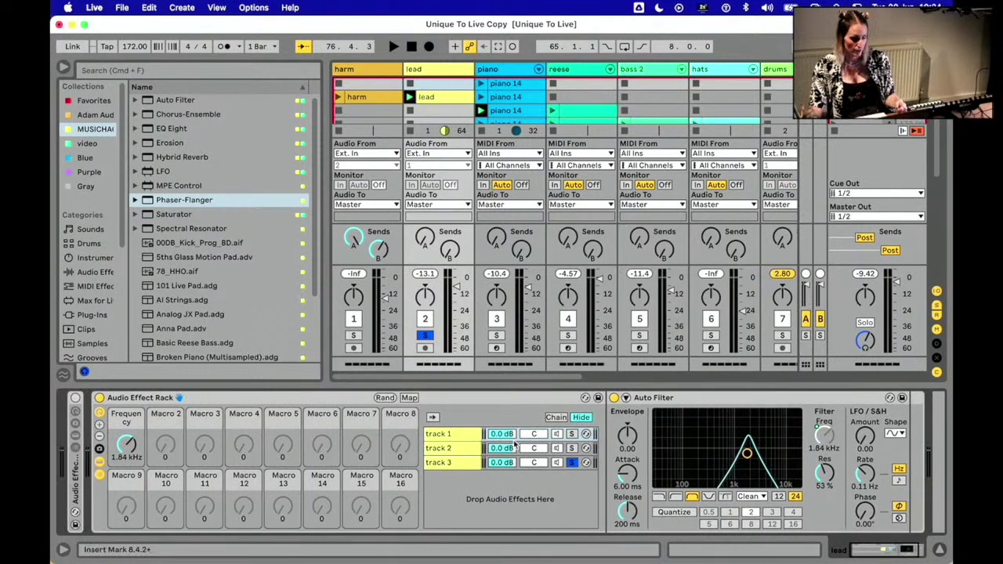
Step: Map the Hybrid Reverb Dry/Wet in the track 2 chain to Macro 2 and rename that macro "rev"
left_click(459, 448)
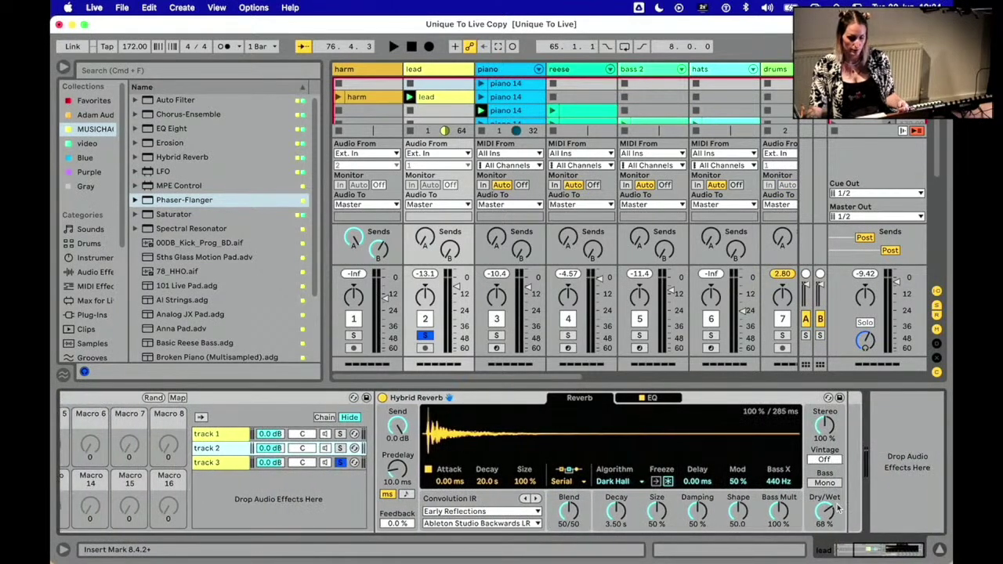
right_click(832, 510)
left_click(872, 343)
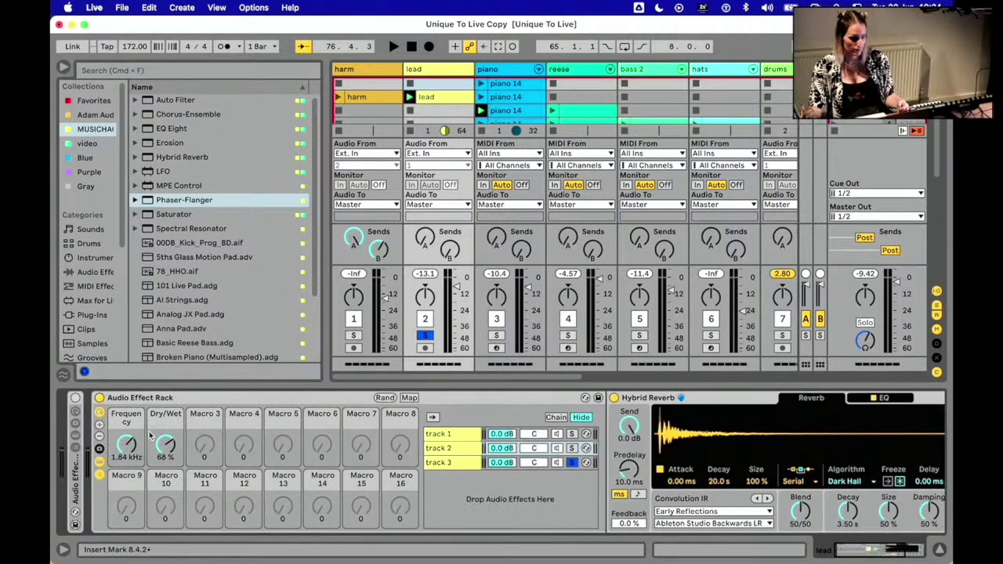
left_click(164, 418)
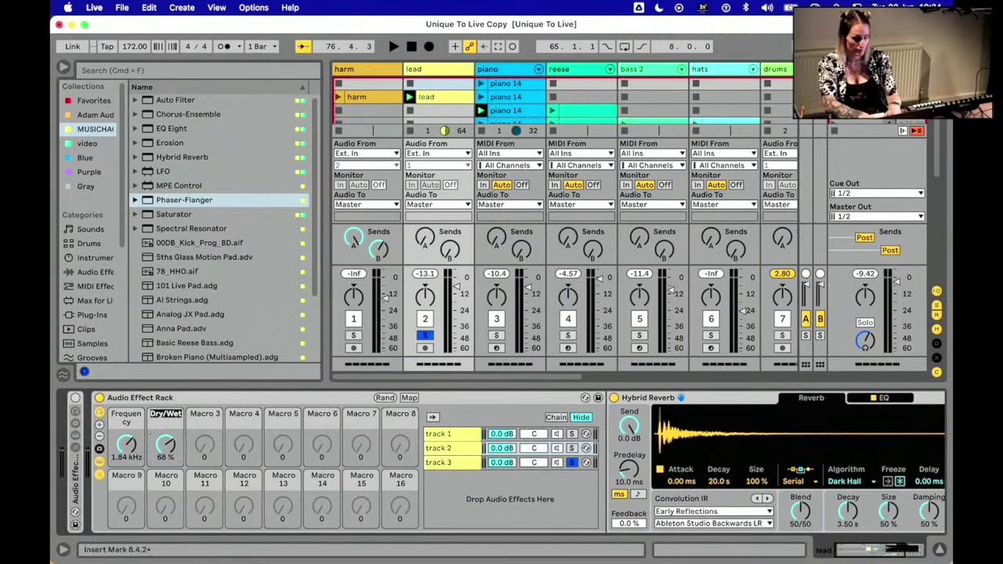
key("BackSpace")
type("rev")
key("Return")
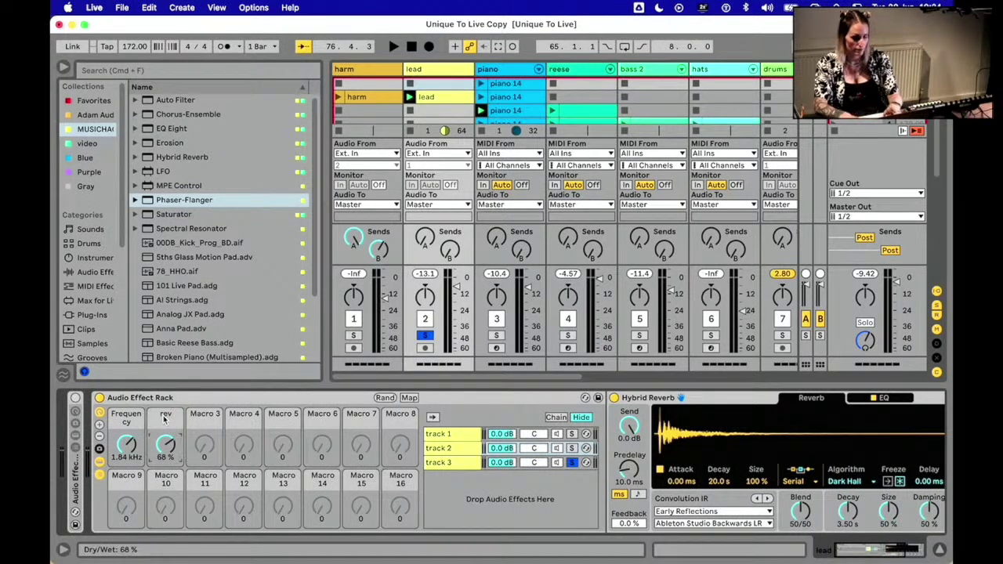
Step: In the track 3 chain, map the Chorus-Ensemble Dry/Wet to Macro 3 and the Phaser-Flanger Dry/Wet to Macro 4
left_click(459, 465)
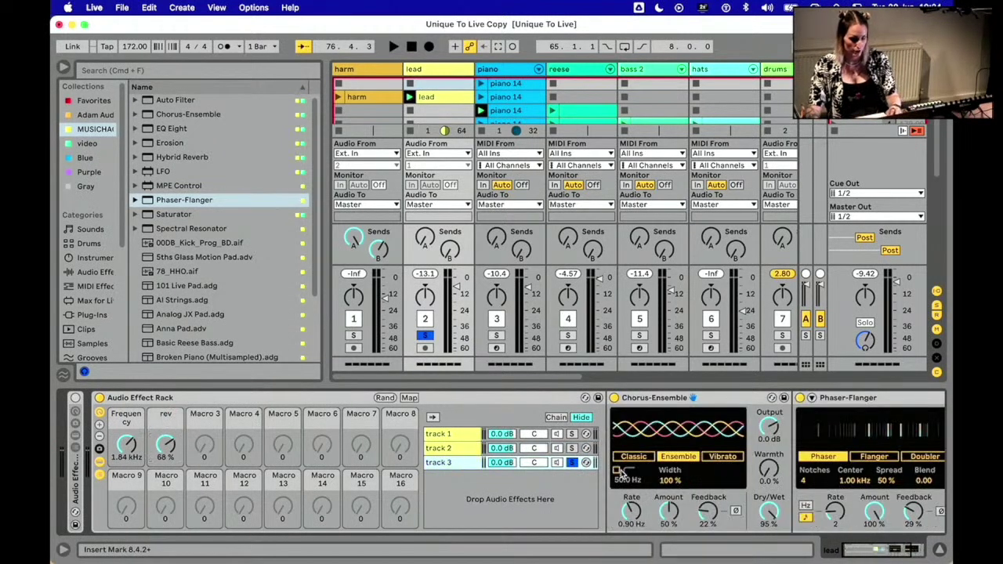
right_click(649, 511)
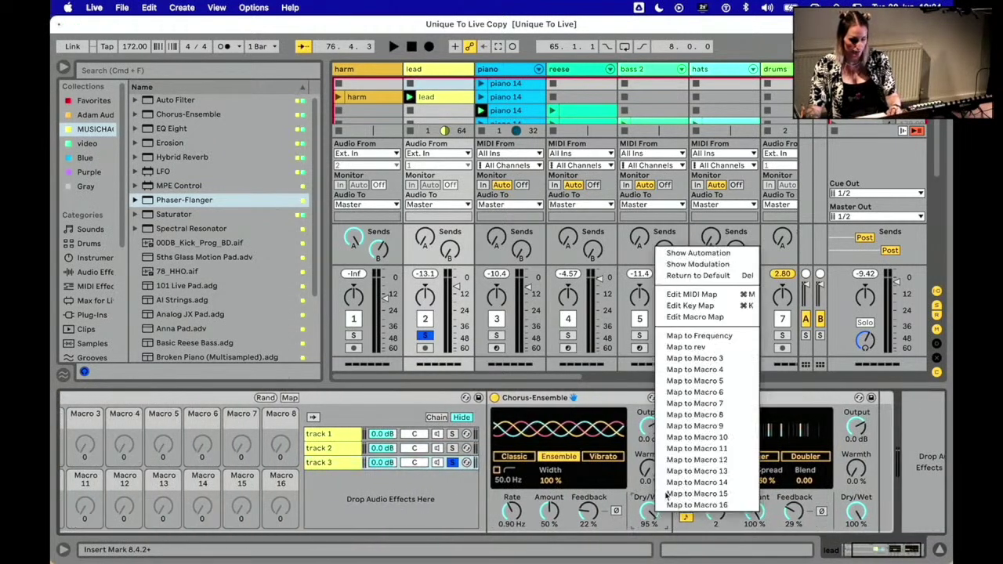
left_click(698, 361)
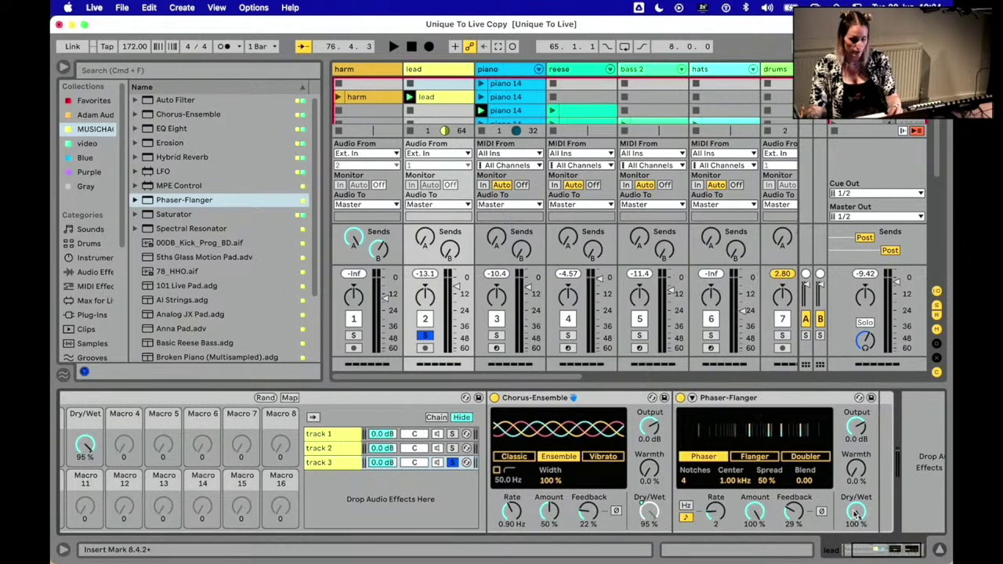
right_click(856, 514)
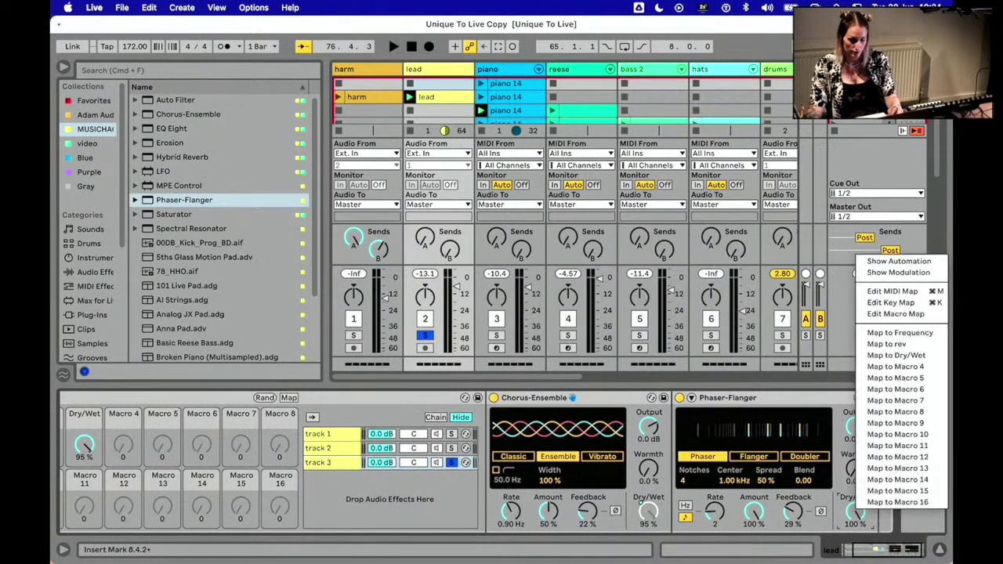
left_click(878, 369)
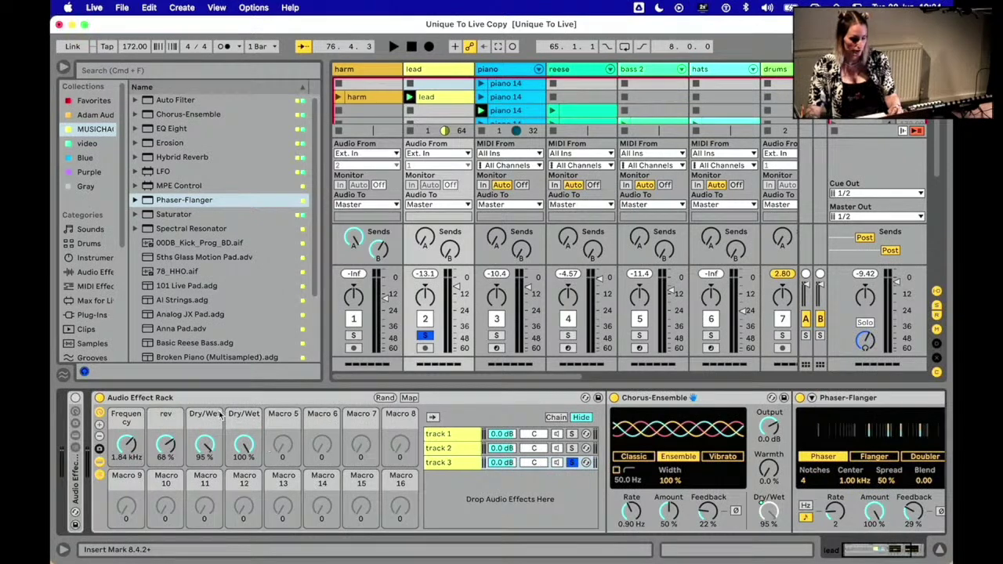
Step: Rename the third macro "chorus" and the fourth macro "phaser"
left_click(207, 415)
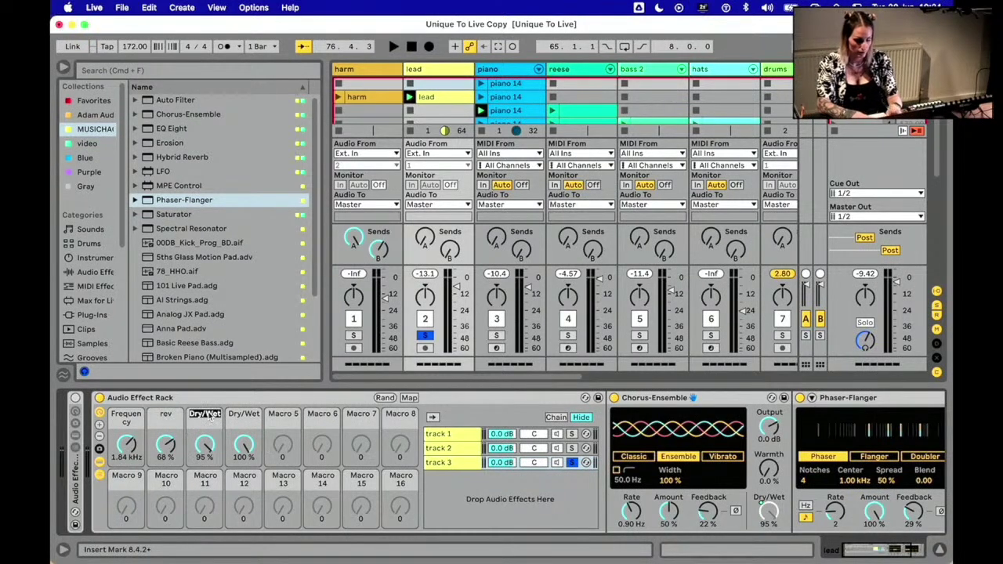
type("chou")
type("rus")
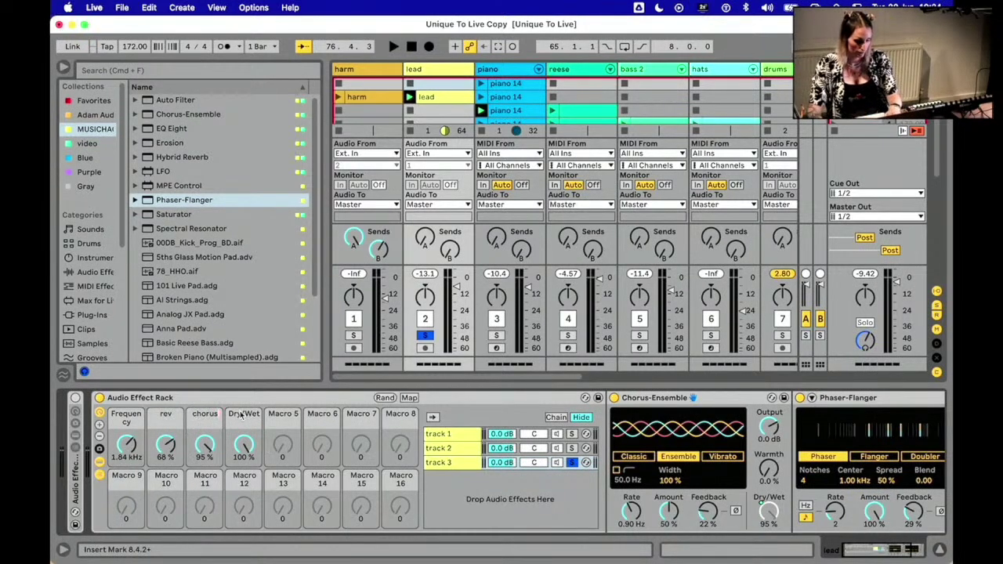
key("Return")
key("super+r")
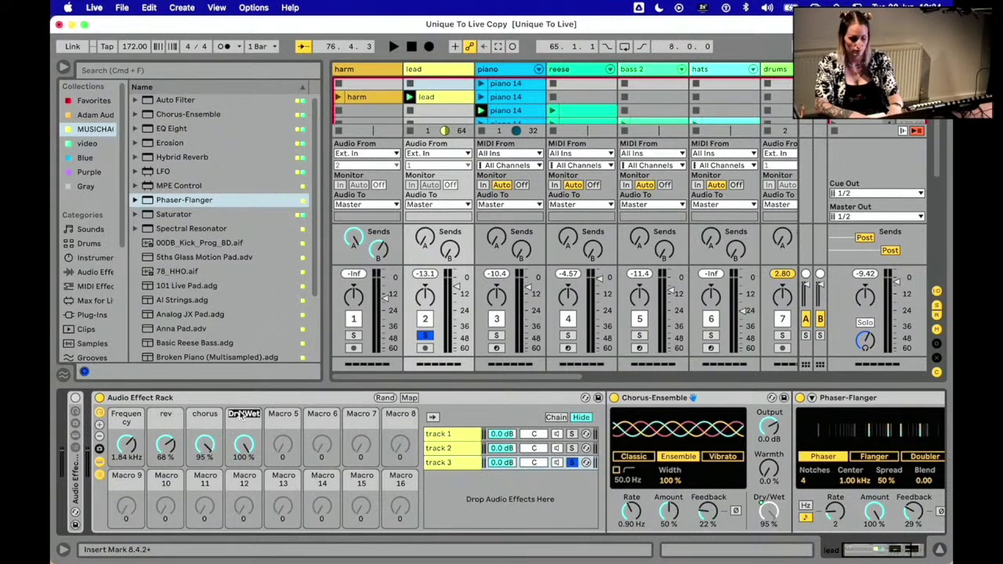
type("shaser")
key("Return")
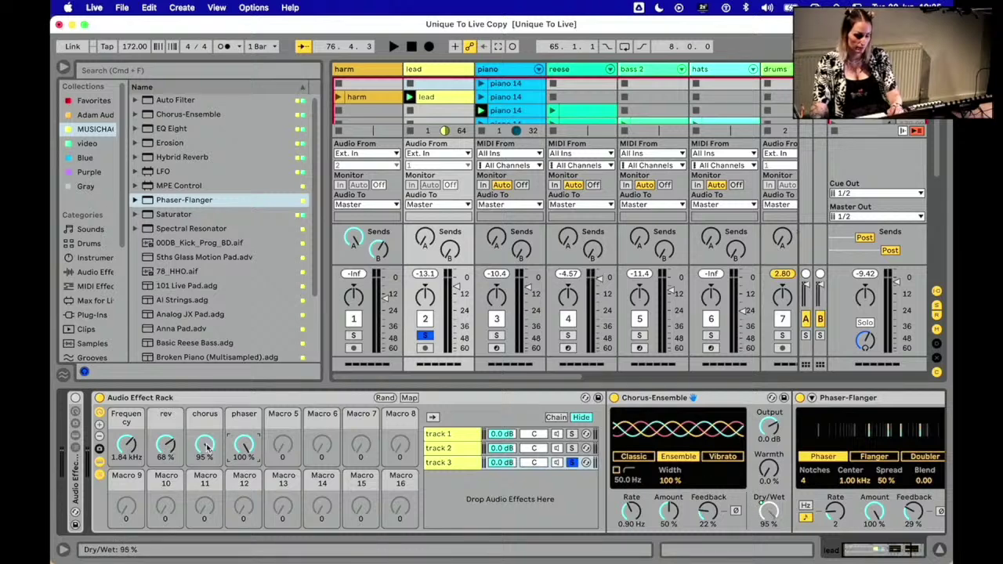
Step: Set the chorus macro to 100 % and the rev macro to 86 %, and unsolo the track 3 chain
mouse_move(208, 445)
left_mouse_down()
mouse_move(207, 476)
mouse_move(208, 442)
left_mouse_up()
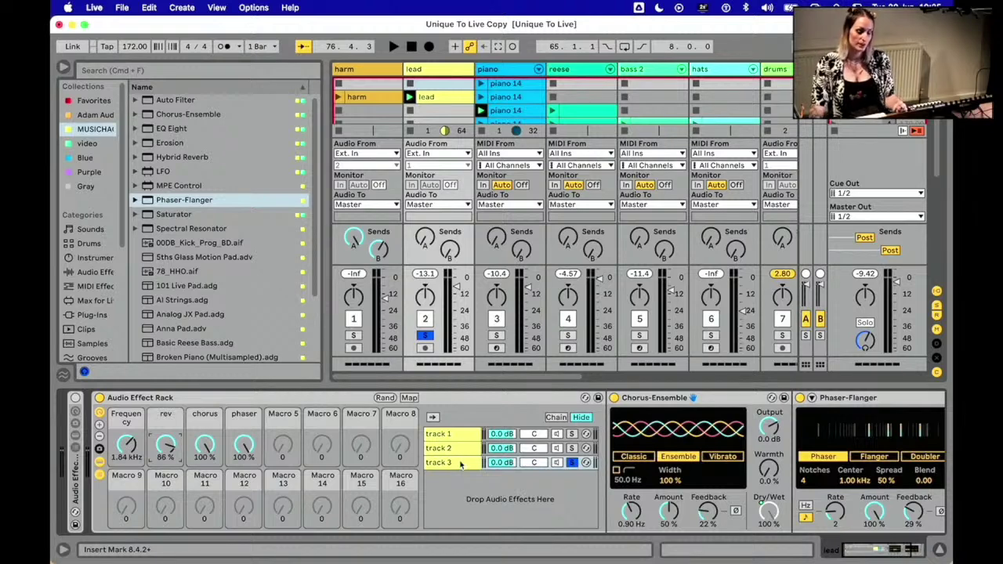
left_click(571, 462)
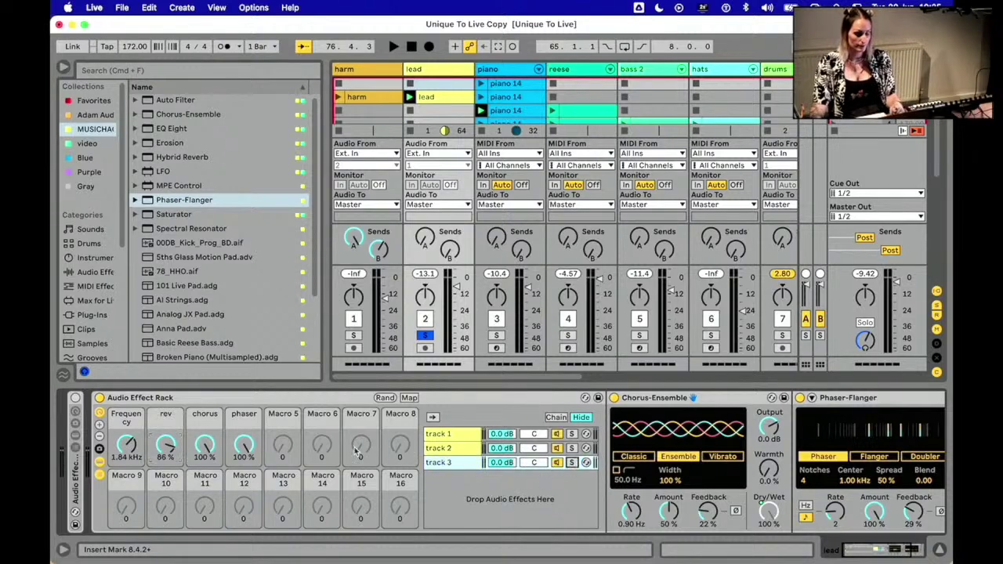
Step: Show the Macro Variations of the lead track's Audio Effect Rack and look over its macros and chains
left_click(99, 450)
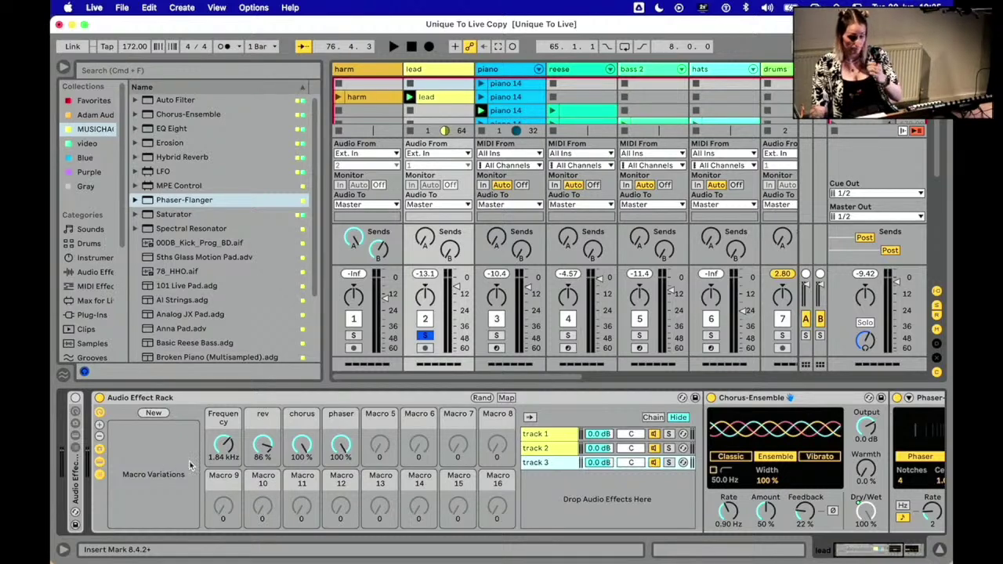
scroll(381, 444, "right", 3)
scroll(342, 445, "left", 3)
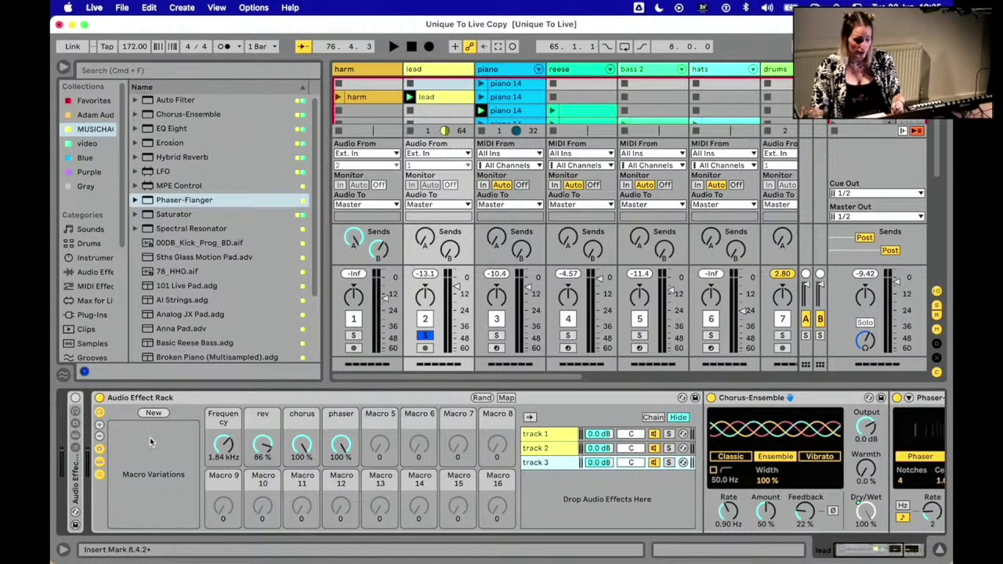
scroll(376, 446, "right", 8)
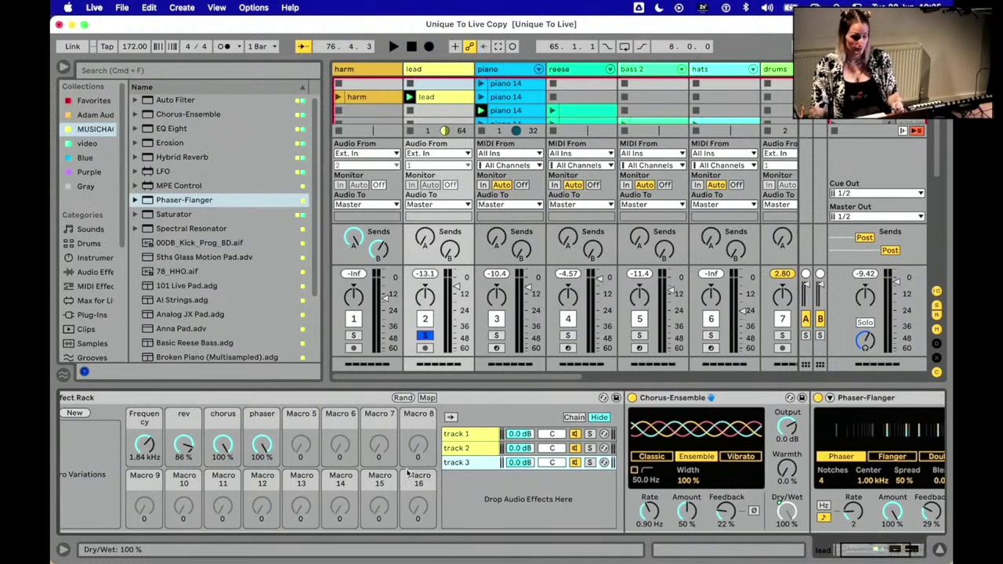
scroll(605, 457, "left", 8)
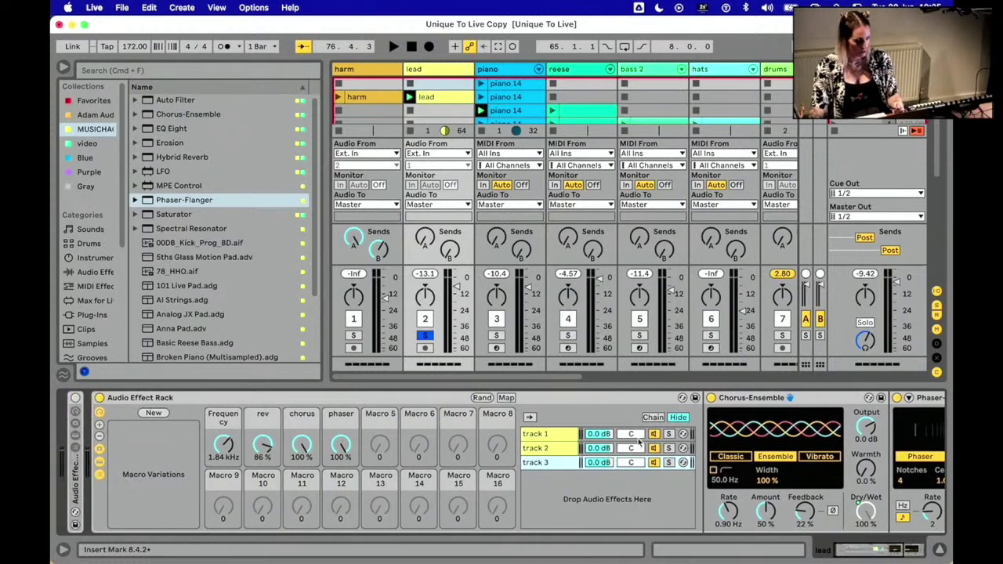
Step: Show the rack's chain zones and spread tracks 1, 2 and 3 over consecutive ranges of about 0–8, 9–17 and 18–26
left_click(653, 417)
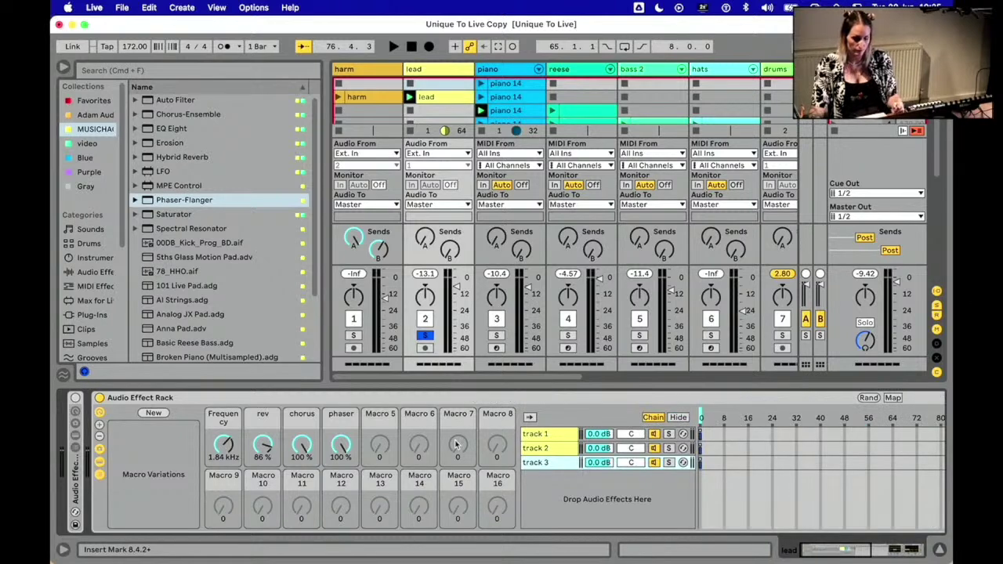
scroll(698, 450, "right", 2)
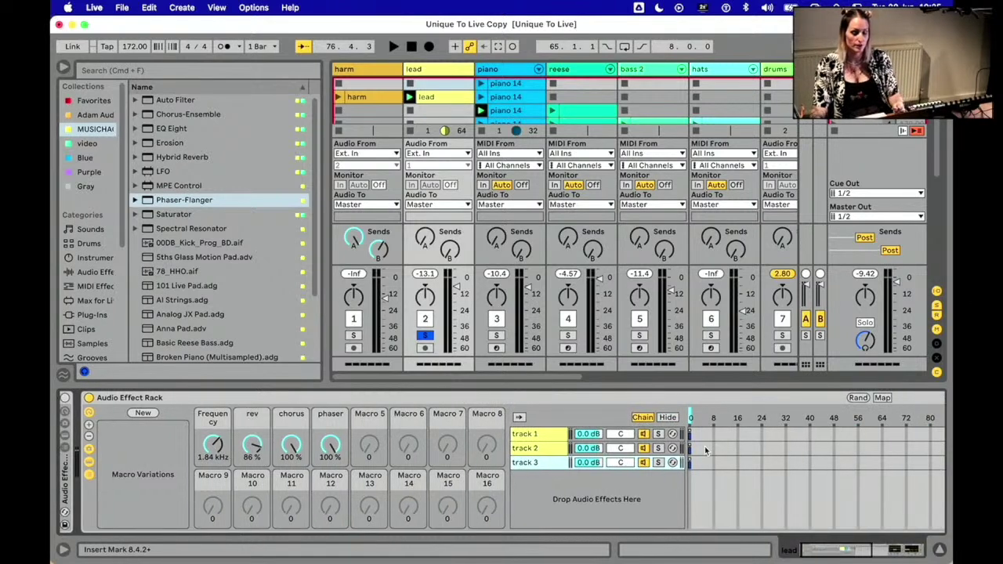
scroll(668, 433, "right", 10)
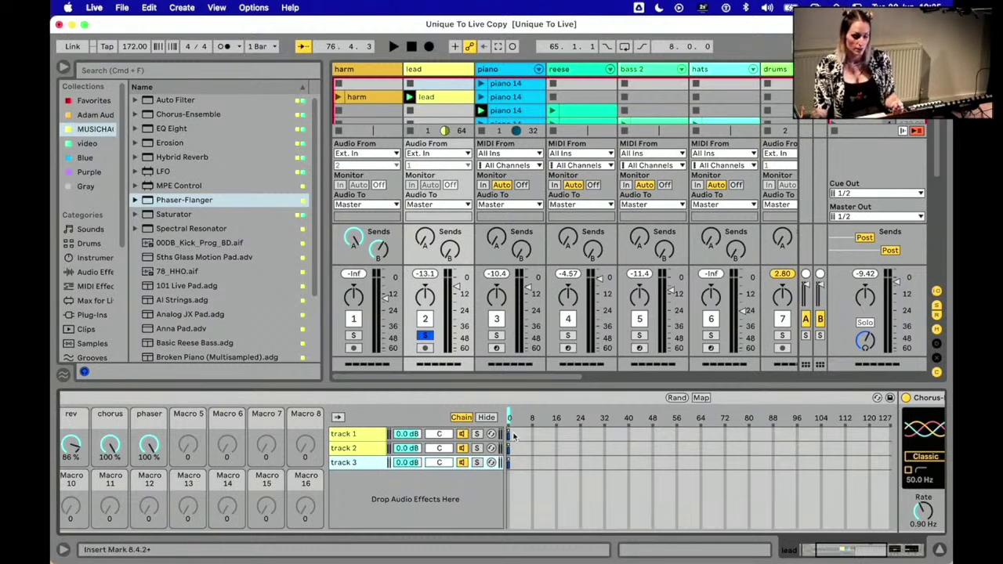
scroll(514, 432, "right", 2)
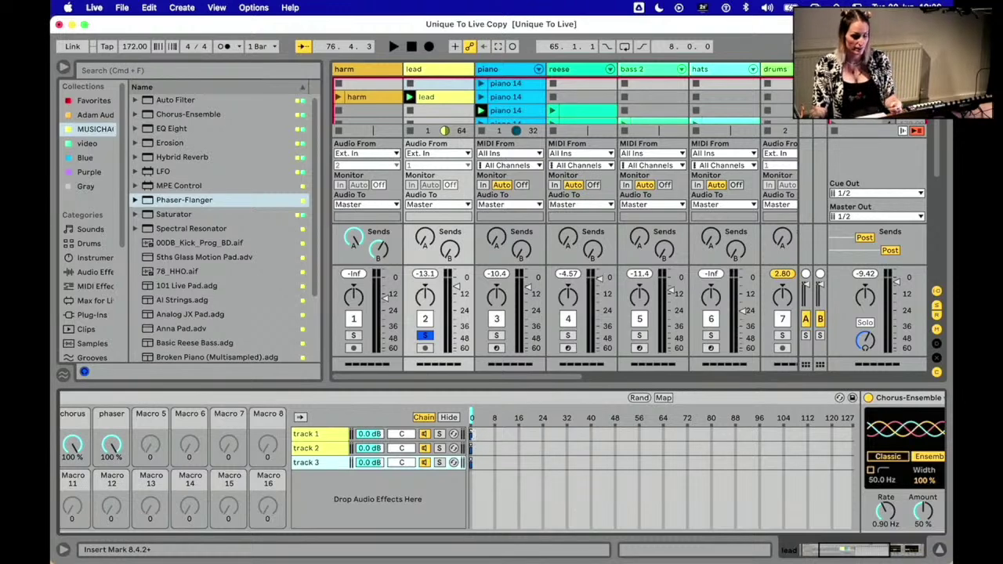
left_click_drag(473, 435, 498, 436)
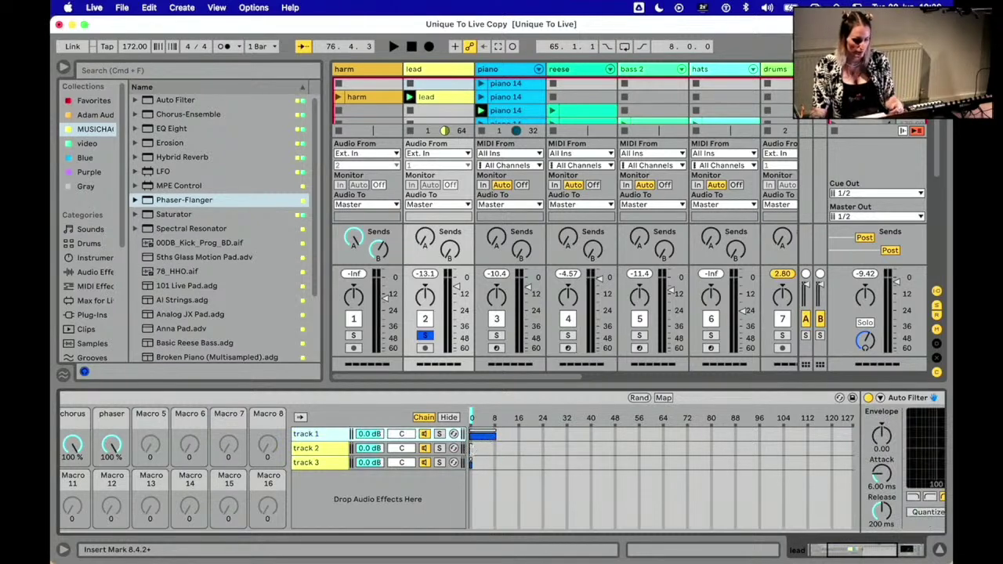
mouse_move(471, 448)
left_mouse_down()
mouse_move(523, 450)
mouse_move(502, 463)
mouse_move(552, 464)
left_mouse_up()
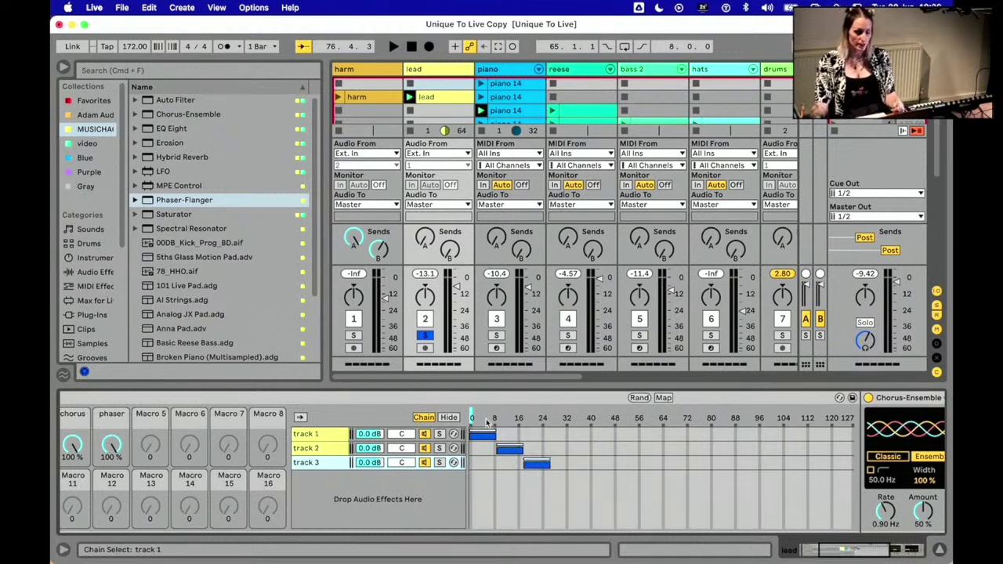
Step: Play the lead vocal while moving the chain selector from the track 1 zone to about 23 in the track 3 zone, and stop playback
left_click_drag(472, 416, 489, 416)
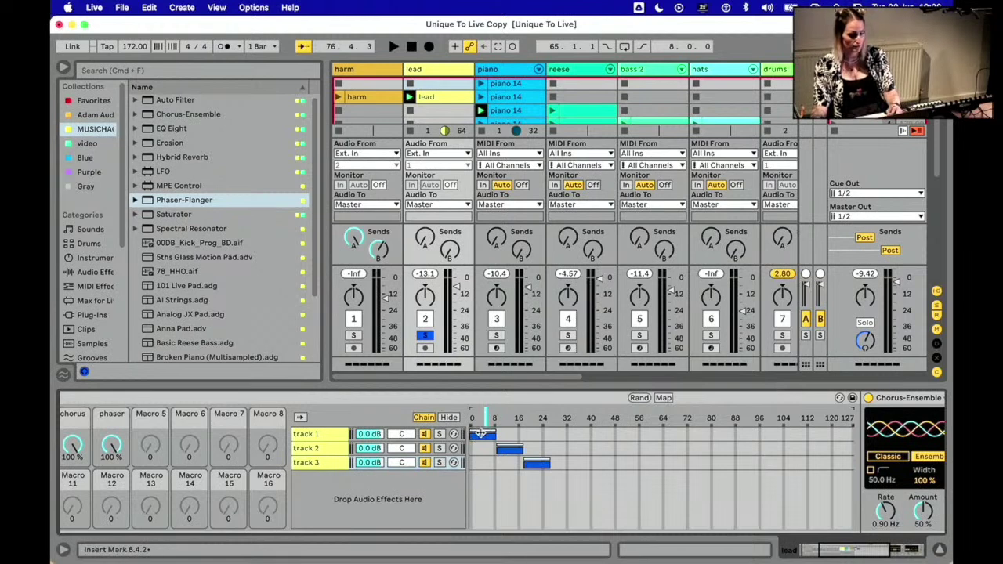
key("space")
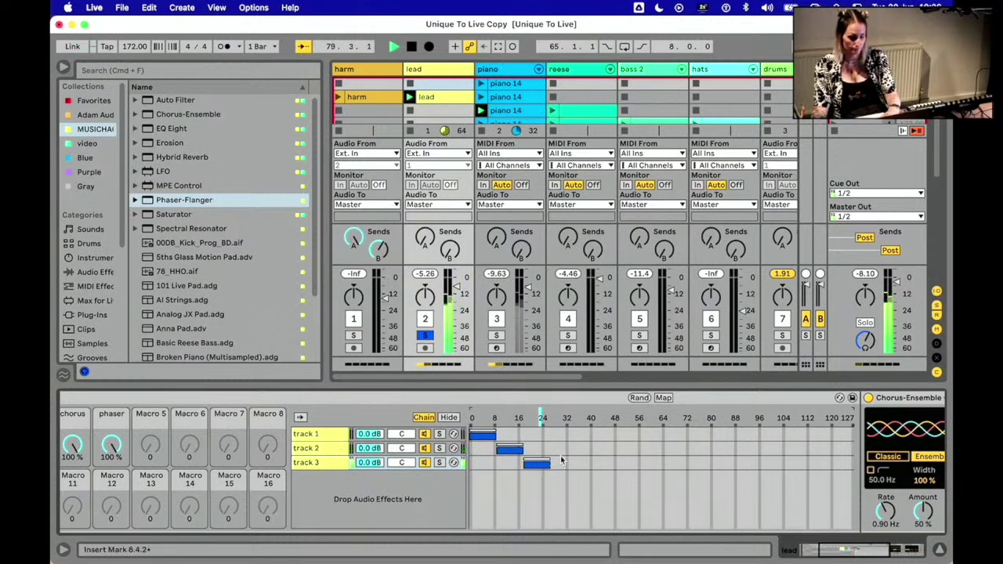
key("space")
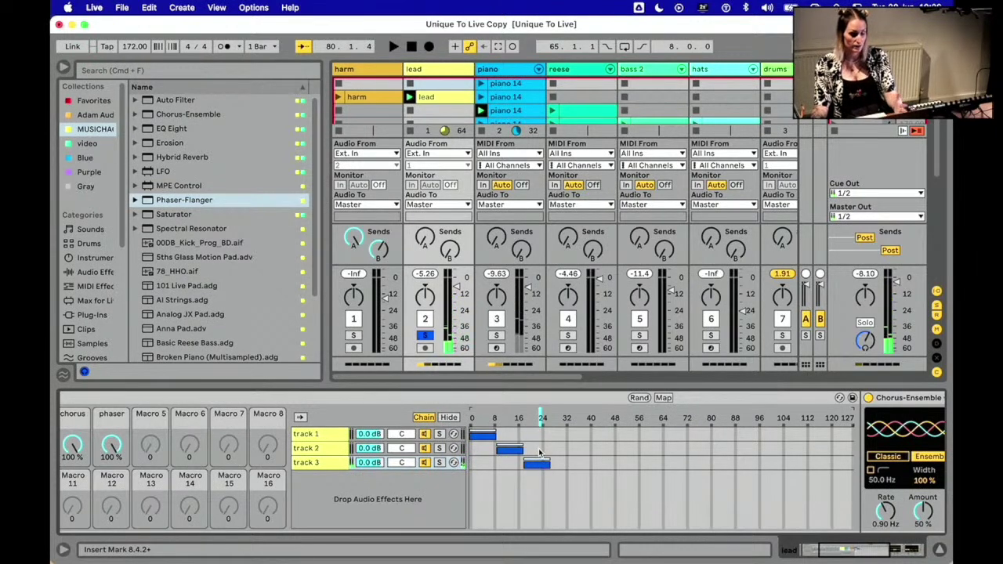
Step: Map the chain selector to Macro 5 and set that macro to 4
scroll(540, 446, "left", 2)
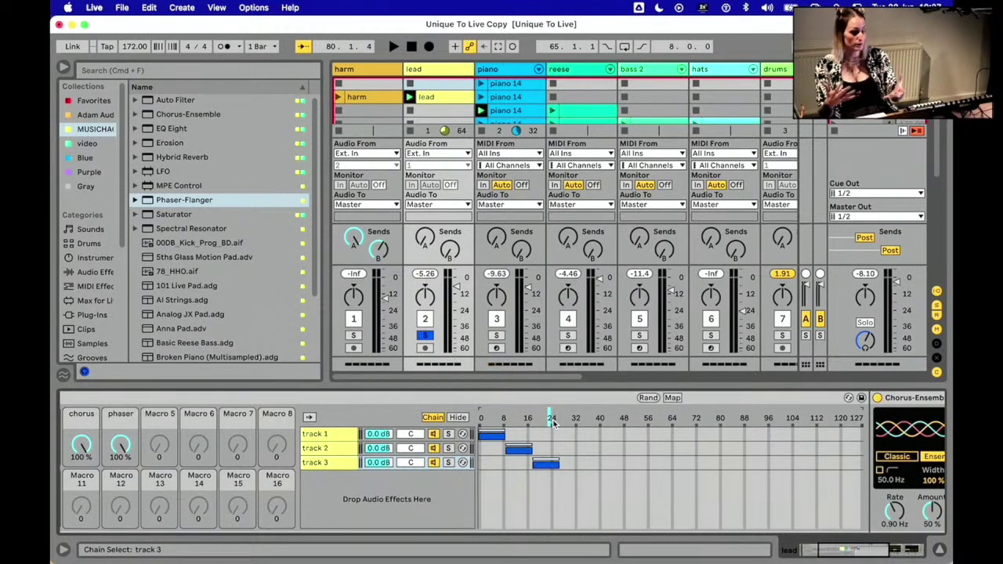
scroll(533, 440, "left", 1)
scroll(533, 440, "right", 1)
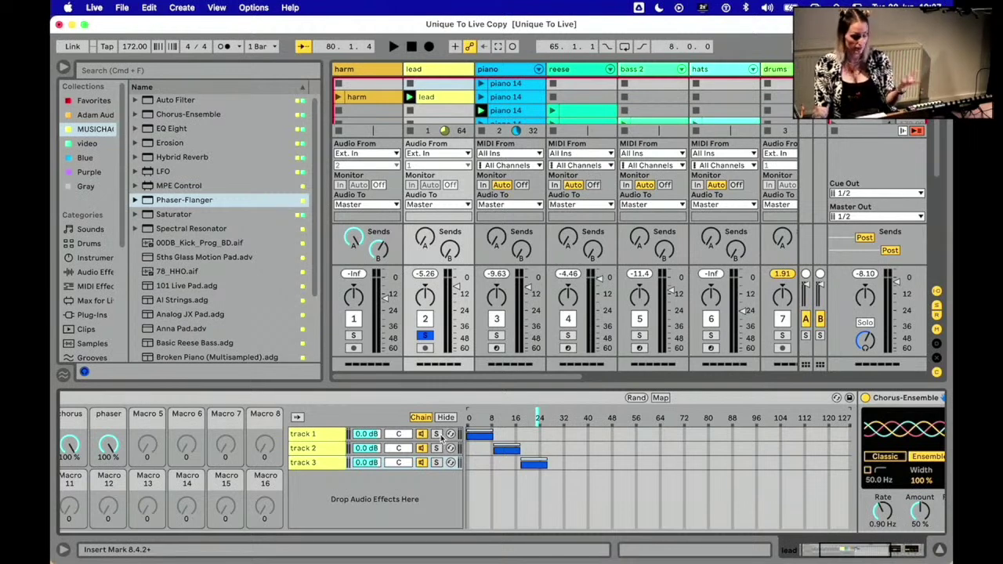
right_click(539, 419)
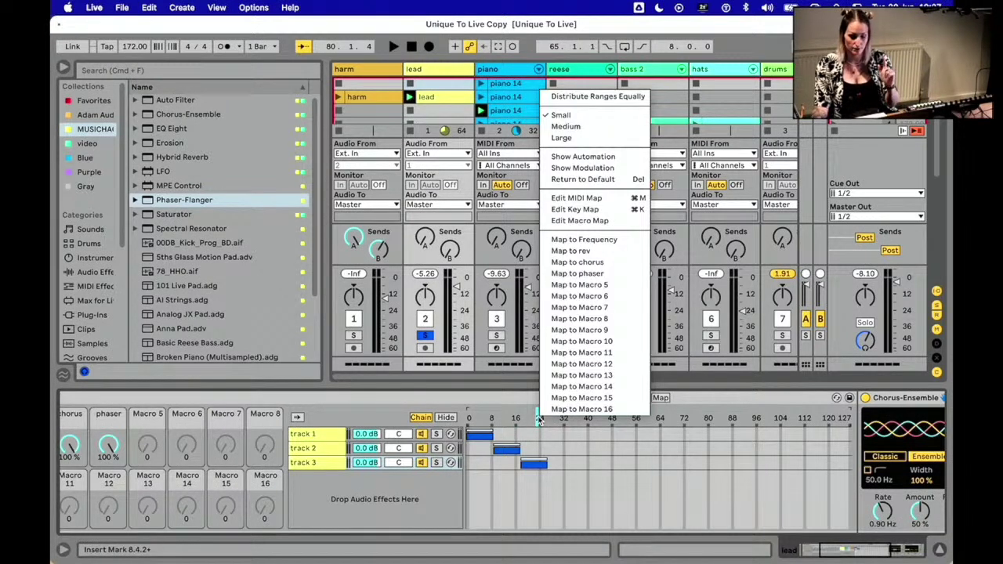
left_click(580, 286)
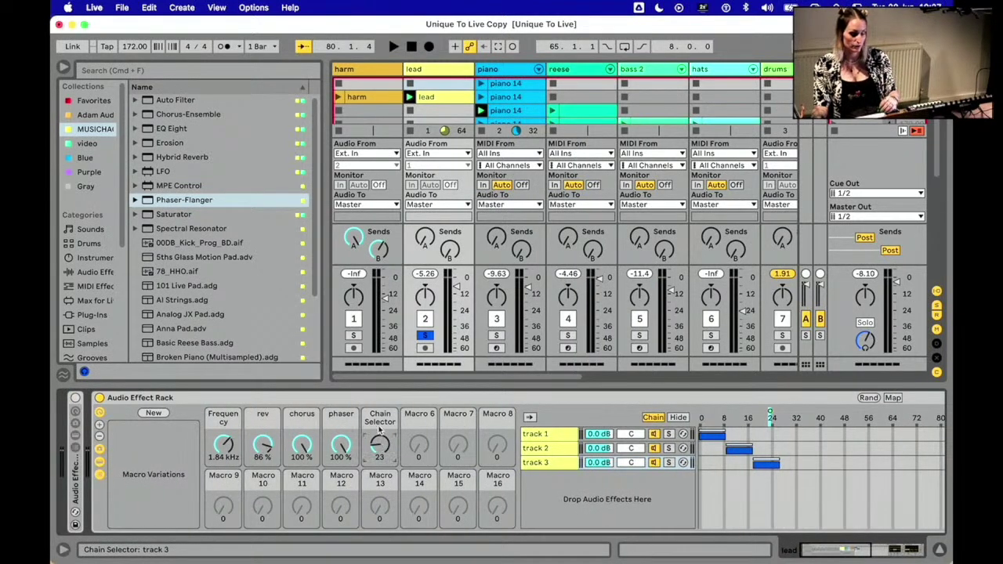
mouse_move(379, 429)
left_mouse_down()
mouse_move(379, 471)
mouse_move(380, 440)
mouse_move(379, 465)
mouse_move(380, 453)
left_mouse_up()
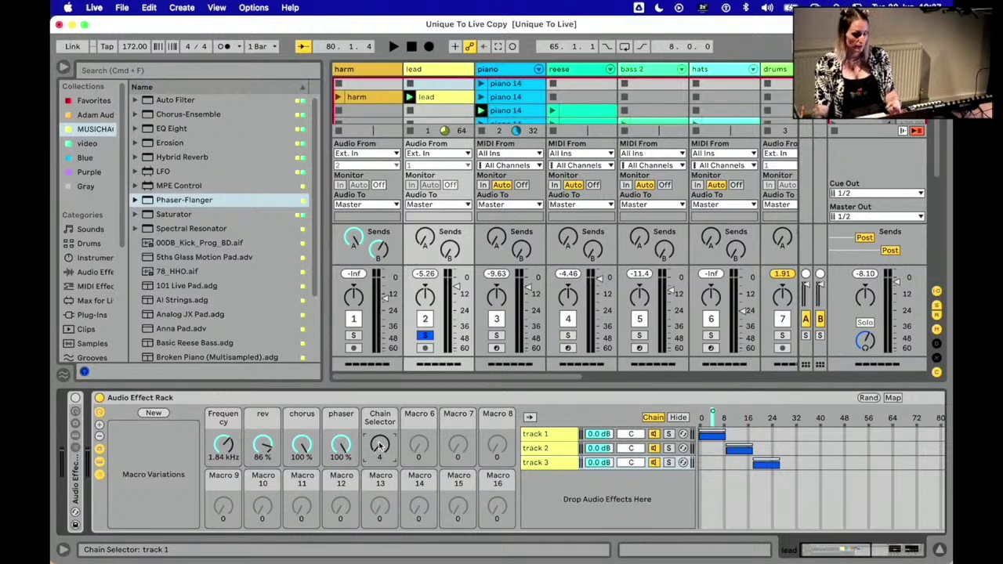
Step: Switch to QuickTime Player's camera view, take it out of full screen, and arrange it as a small window beside a narrowed Live window
mouse_move(627, 555)
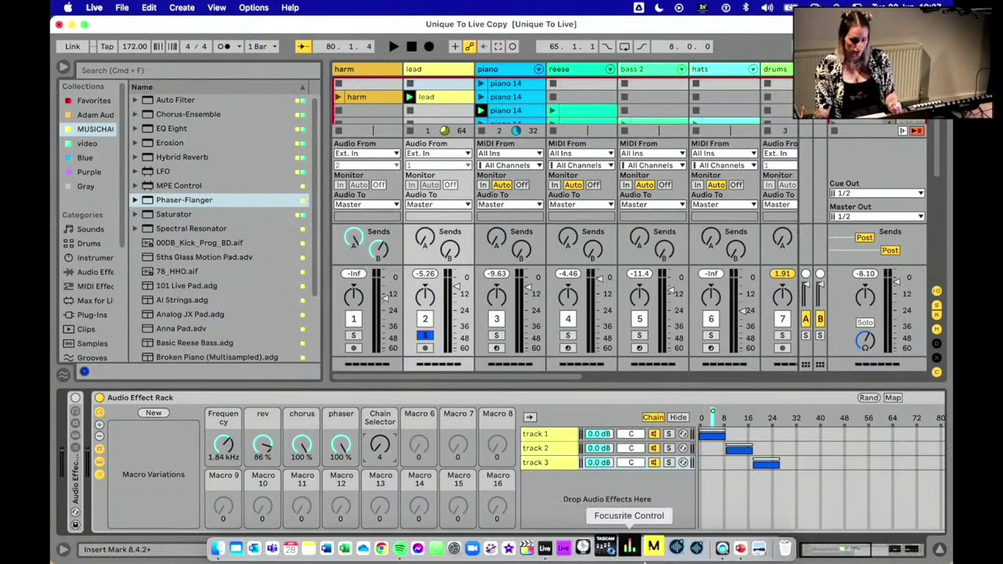
left_click(711, 548)
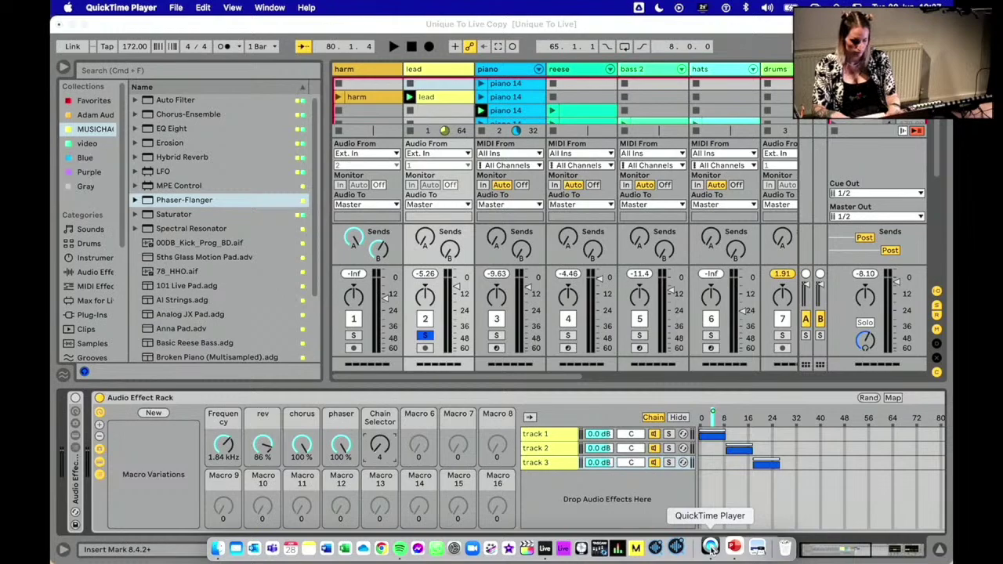
left_click(712, 548)
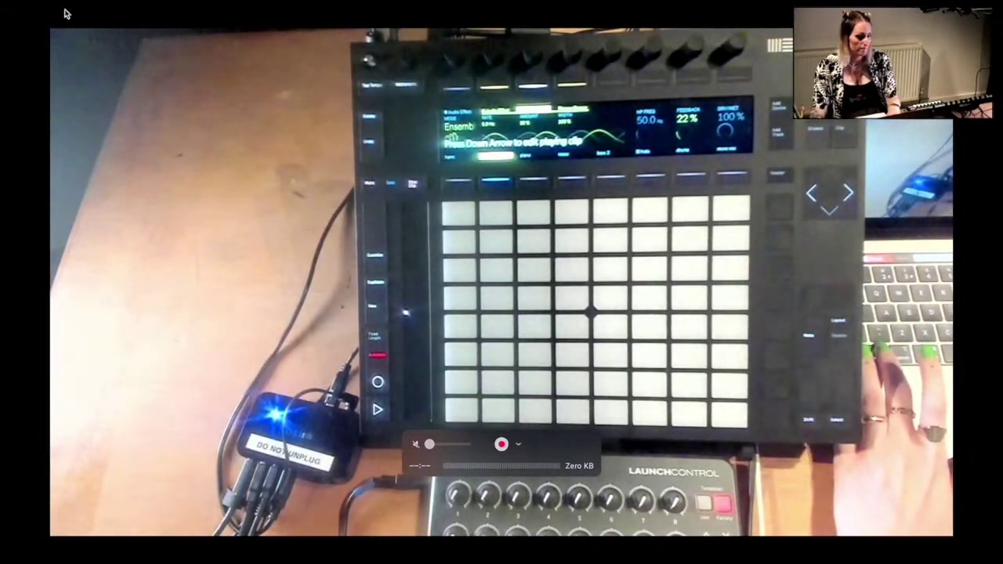
key("Escape")
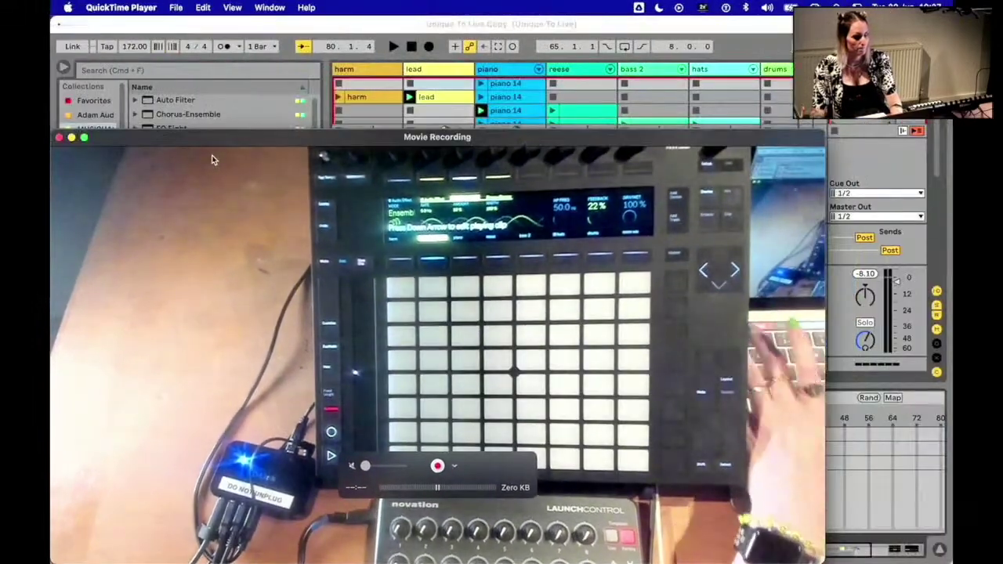
left_click_drag(212, 157, 319, 106)
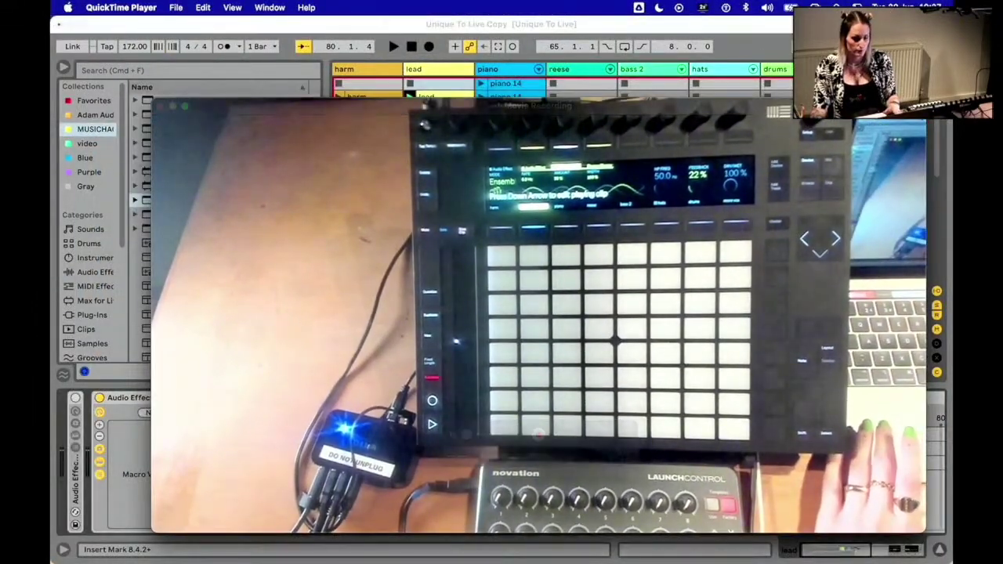
key("super+Tab")
left_click_drag(952, 18, 738, 19)
left_click(764, 39)
left_click(815, 102)
left_click_drag(814, 99, 837, 28)
left_click_drag(195, 452, 528, 258)
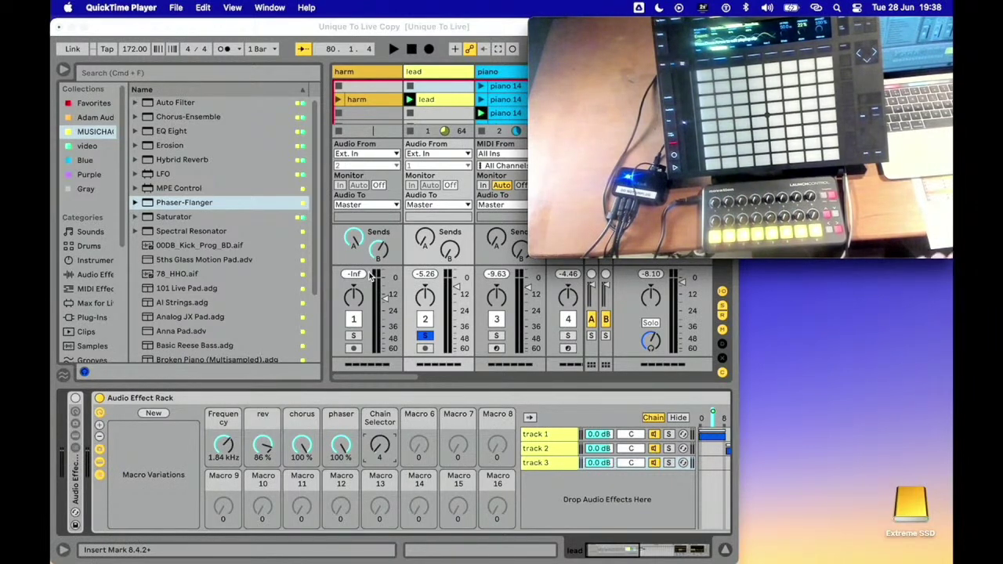
Step: In Live, MIDI-map the Chain Selector macro to the hardware controller knob on channel 9, CC 21
left_click(179, 29)
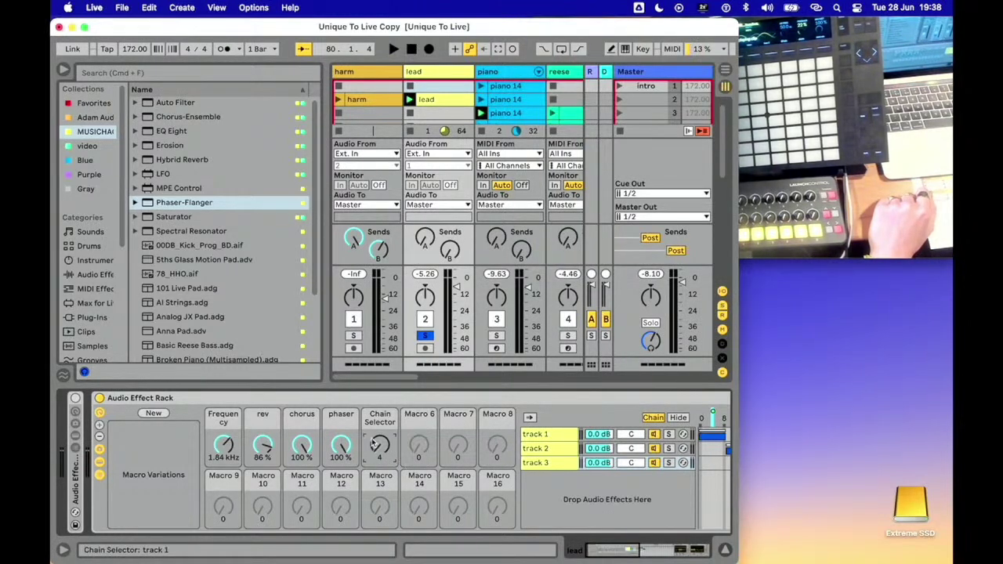
key("super+m")
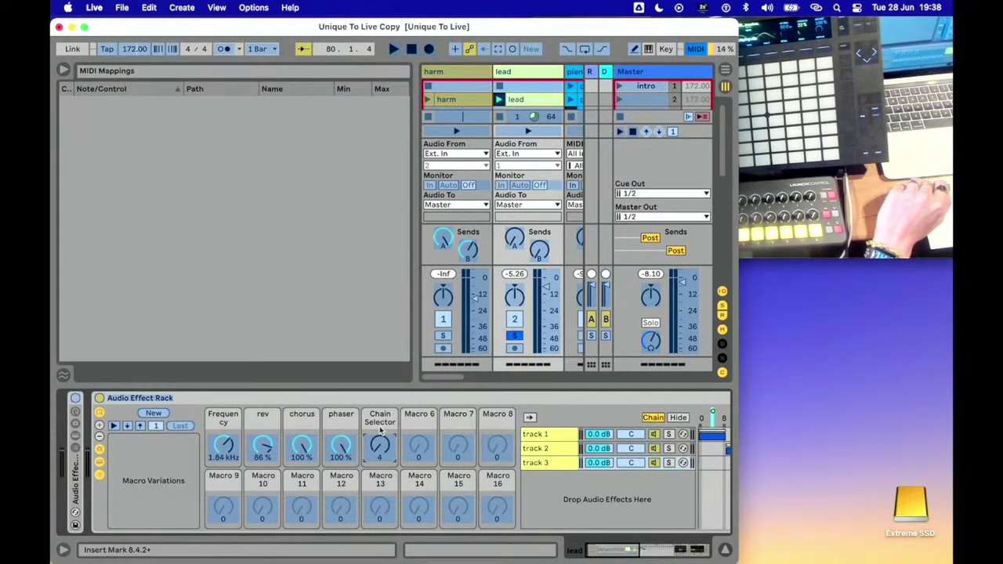
left_click(379, 445)
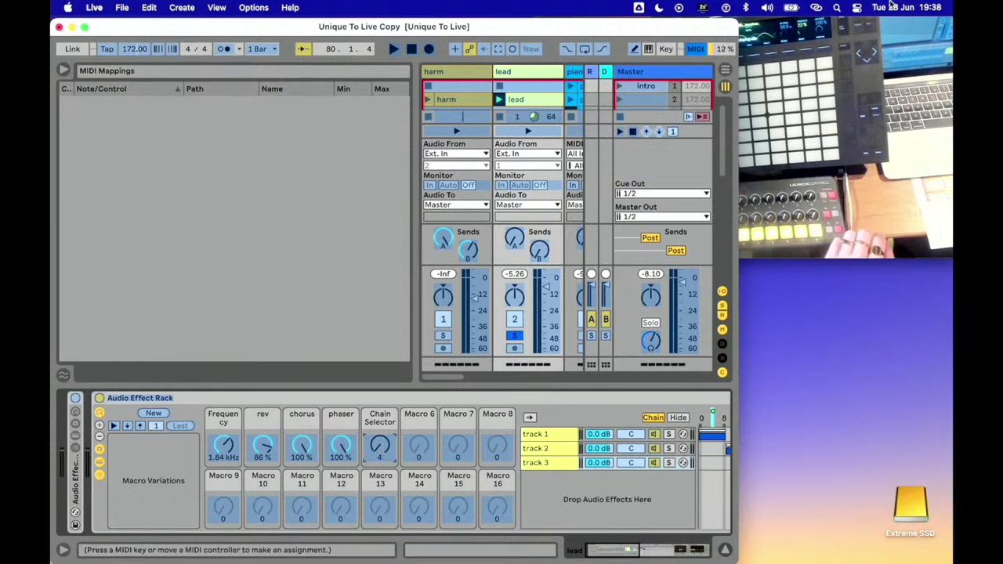
double_click(856, 32)
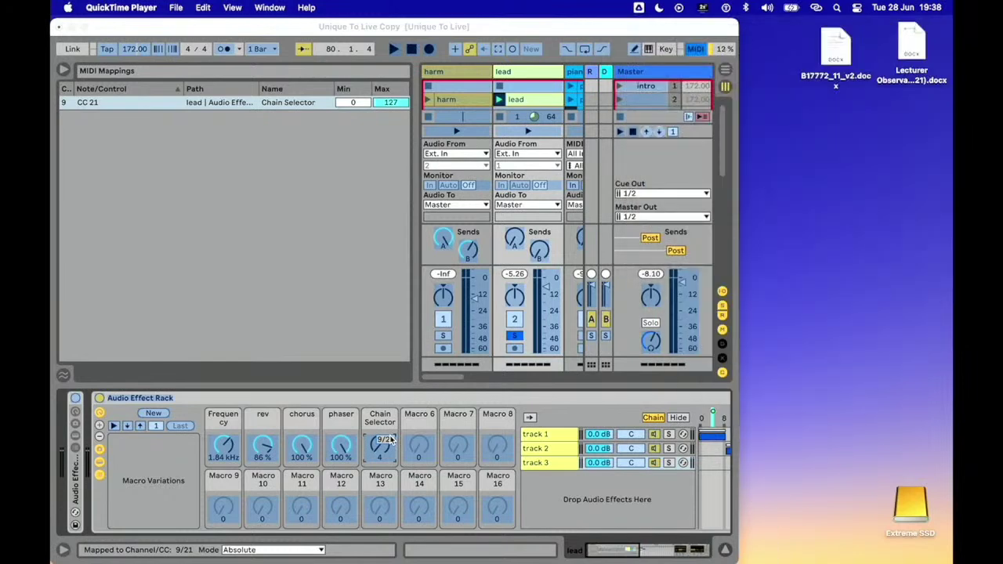
left_click(387, 304)
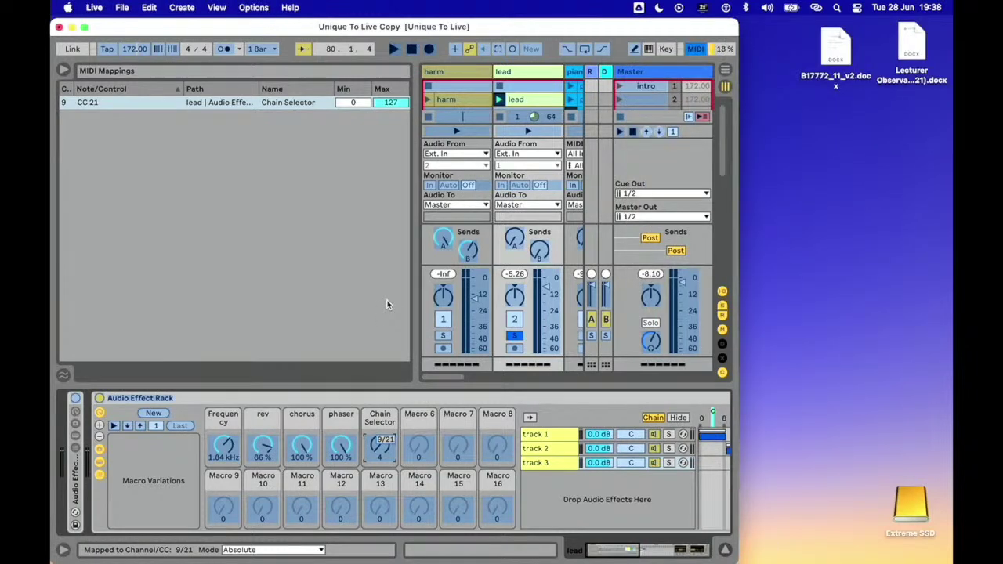
key("super+m")
Step: Bring up QuickTime Player's camera view of the controller, dismiss it, and restore the Live window to full width
mouse_move(564, 555)
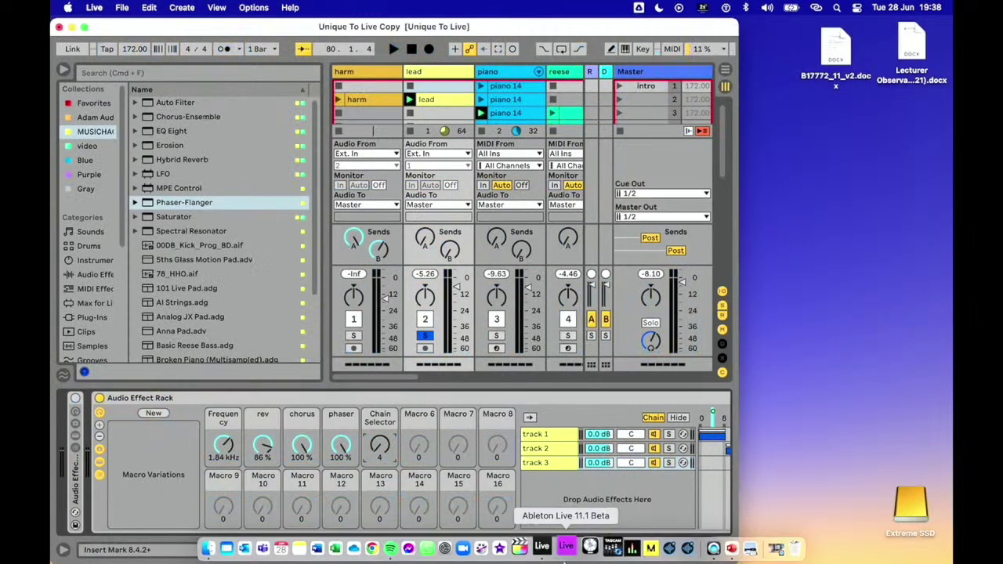
left_click(703, 548)
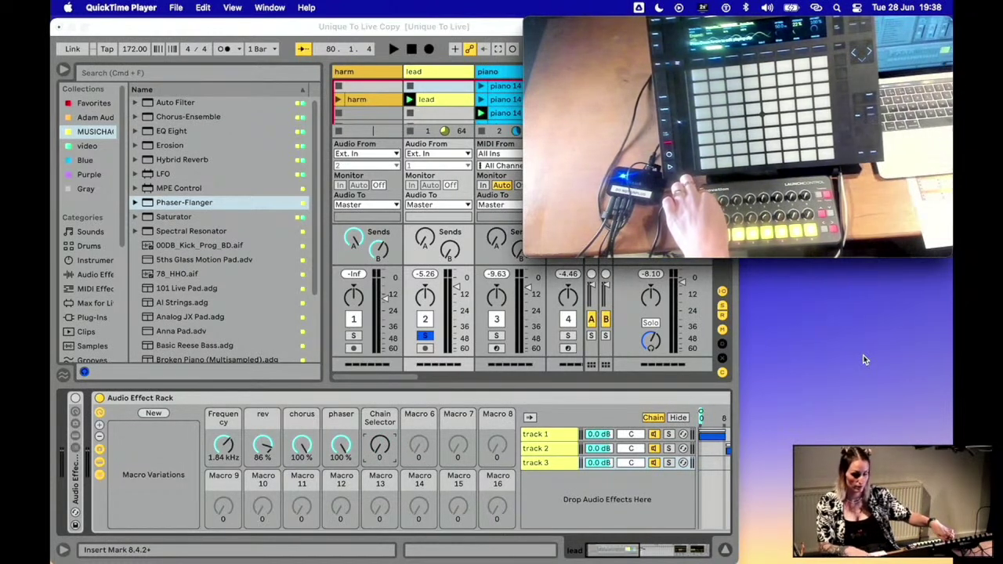
mouse_move(541, 44)
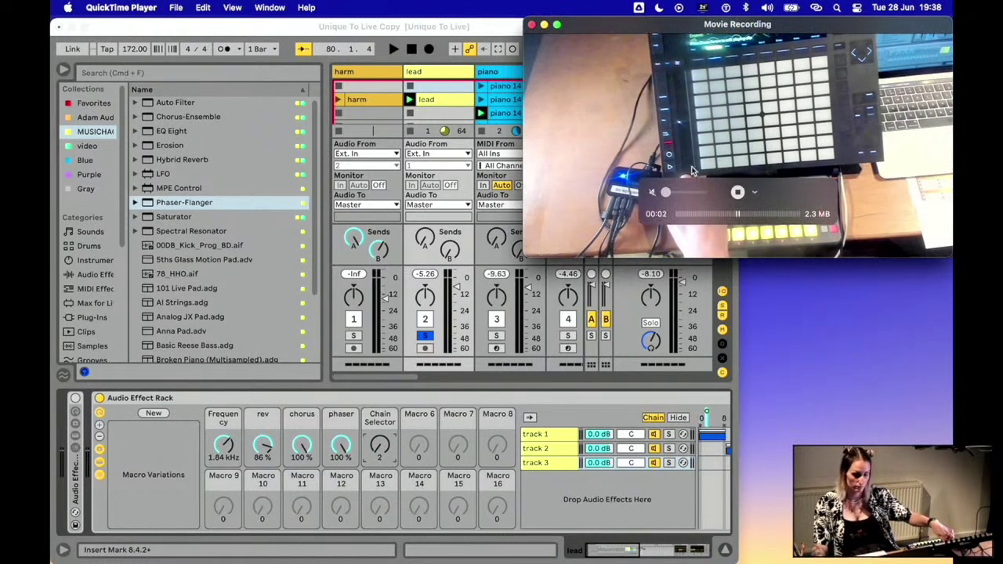
left_click(531, 25)
left_click(664, 219)
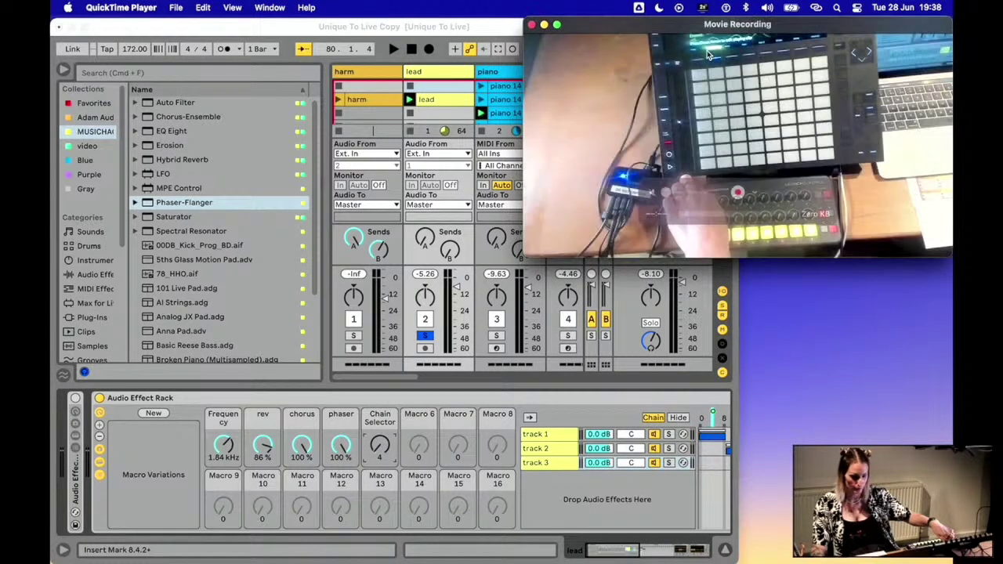
left_click(736, 26)
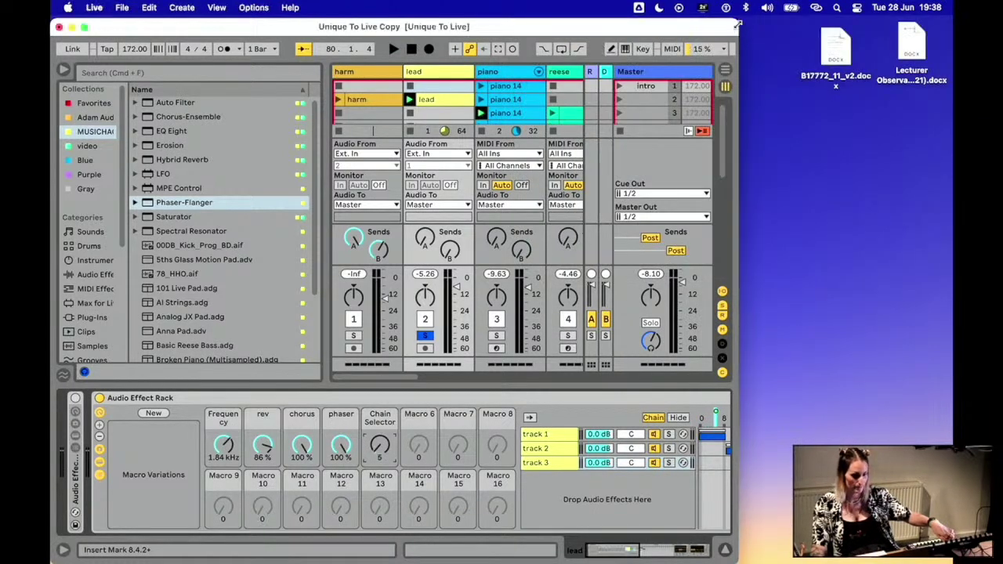
double_click(737, 26)
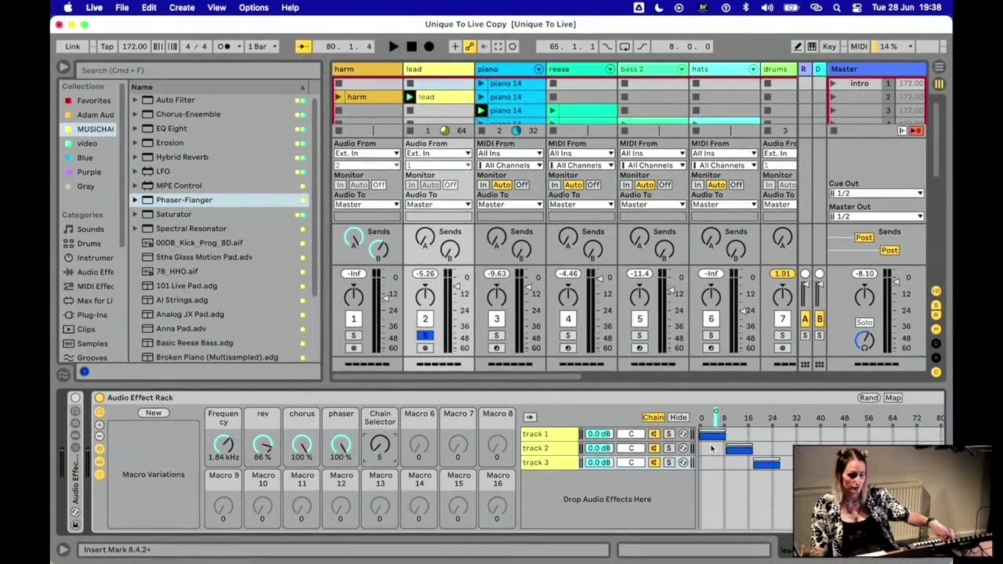
Step: Play the lead vocal to audition the chain zones, set the Chain Selector macro to 4, and replay the track 1 chain briefly
key("space")
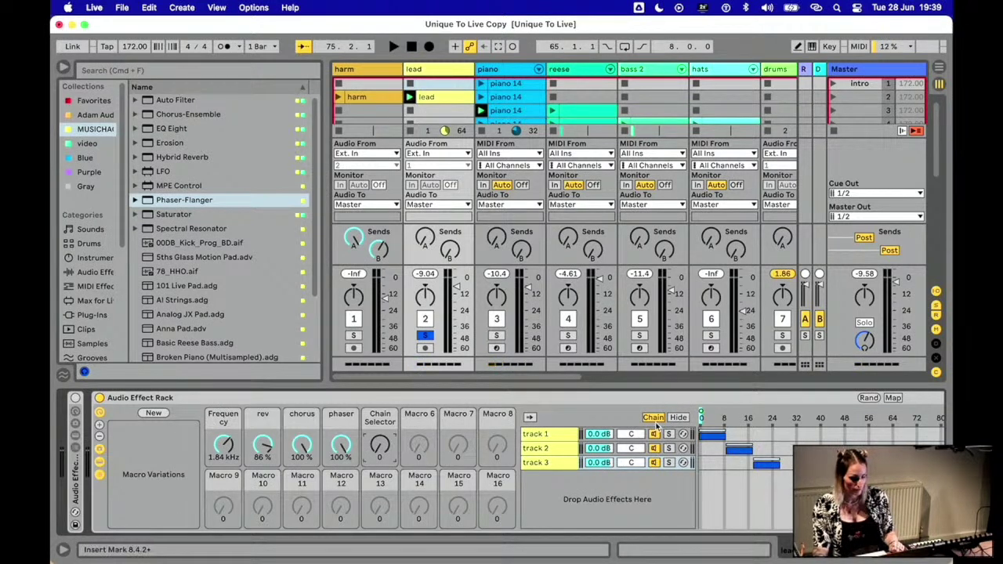
left_click_drag(392, 446, 392, 434)
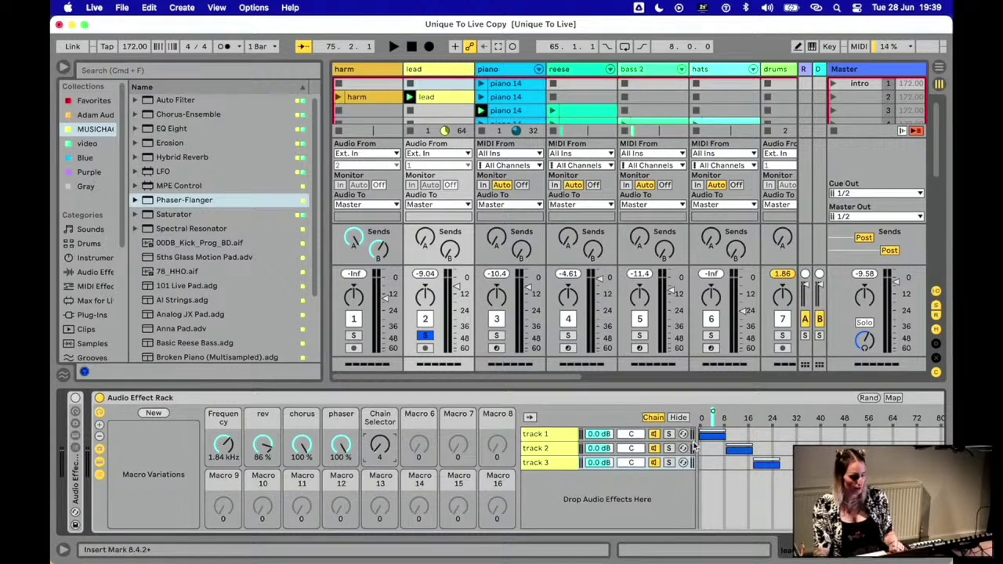
key("space")
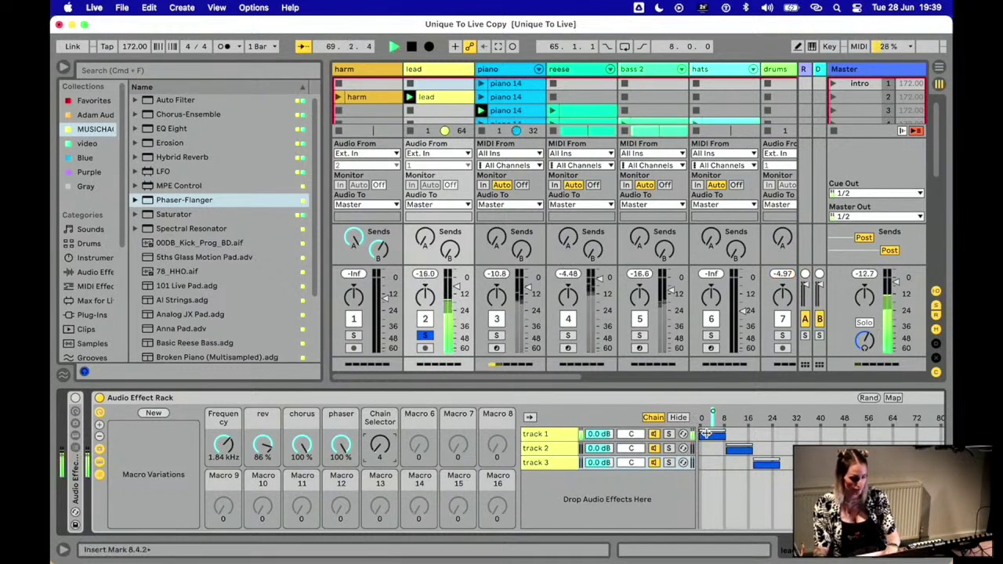
key("space")
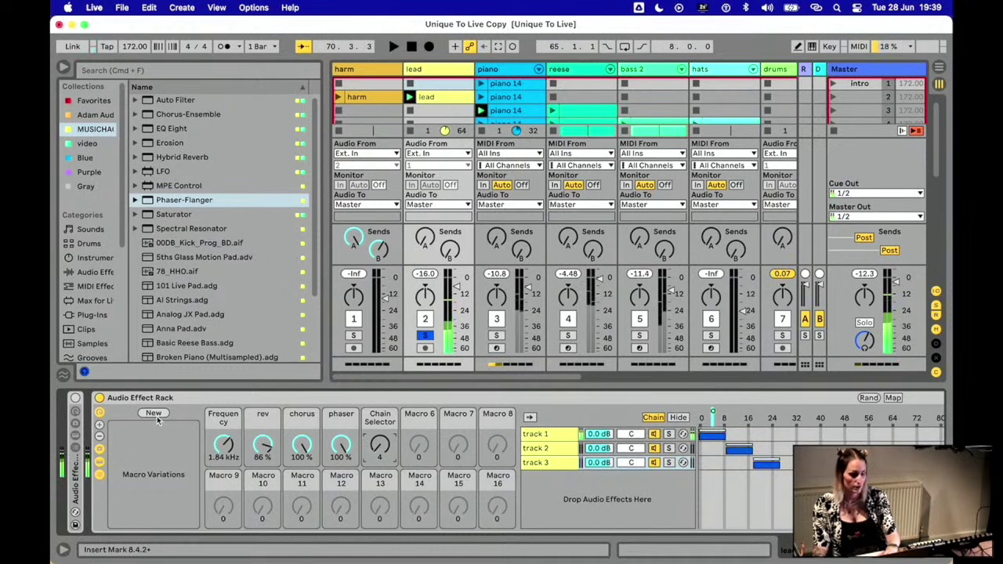
Step: Create a macro variation in the Audio Effect Rack and exclude the Frequency, rev, chorus and phaser macros from variations
left_click(155, 414)
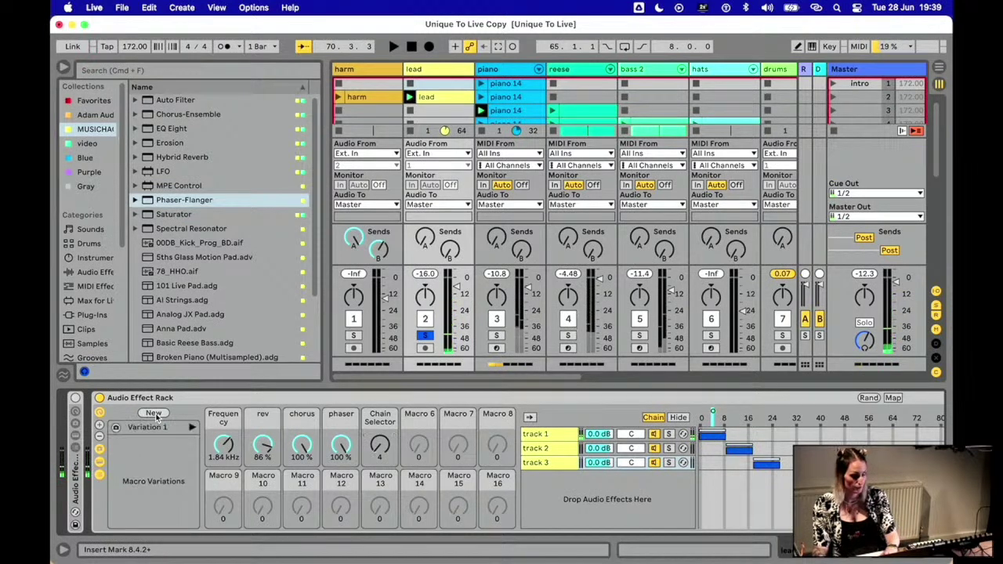
left_click(116, 429)
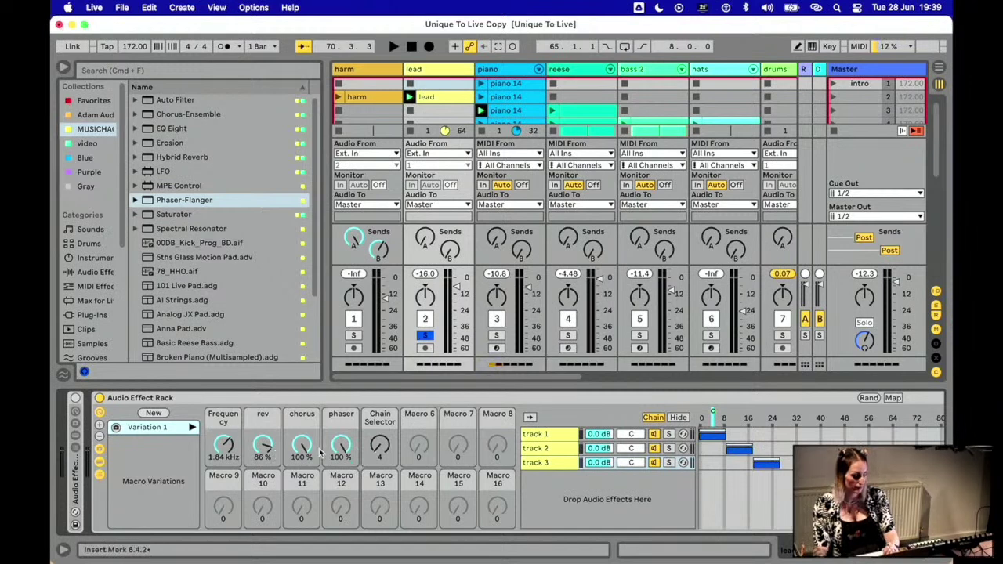
right_click(230, 448)
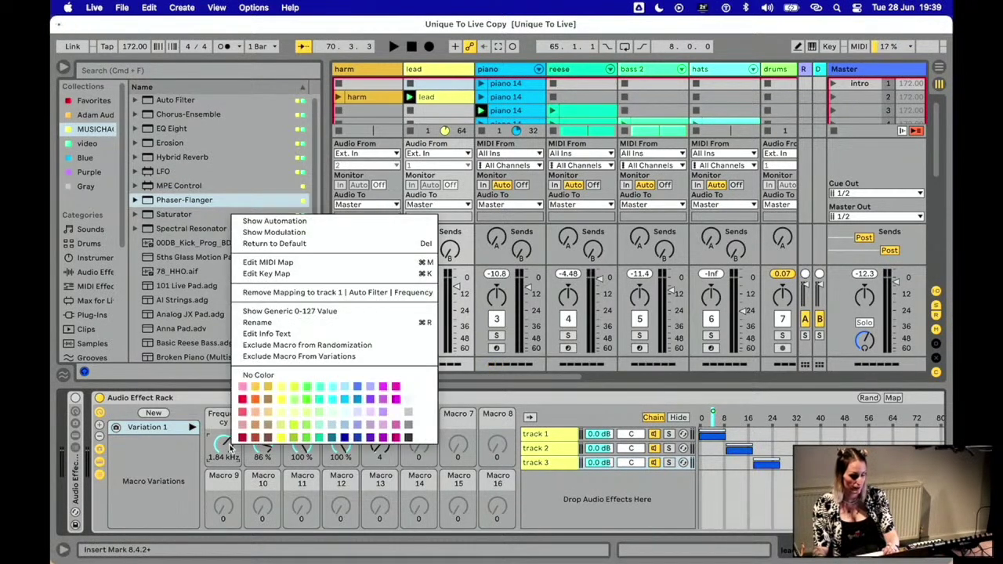
left_click(284, 358)
right_click(268, 445)
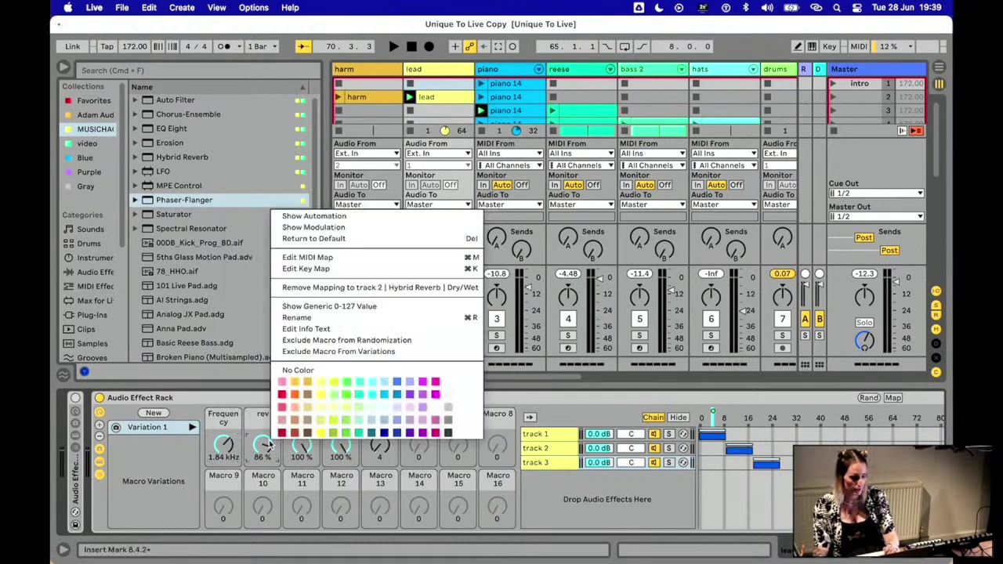
left_click(304, 353)
right_click(309, 444)
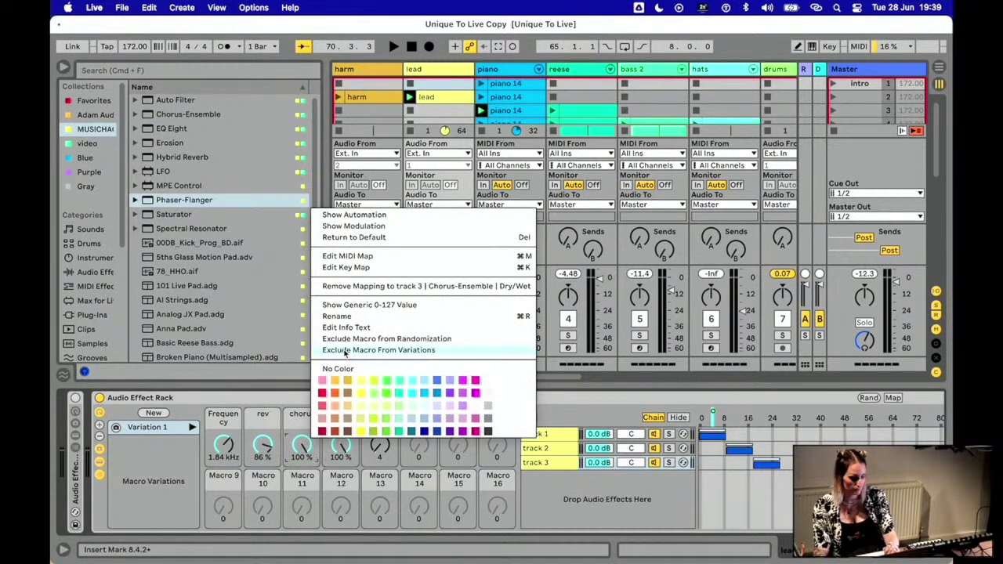
left_click(345, 352)
right_click(342, 444)
left_click(362, 354)
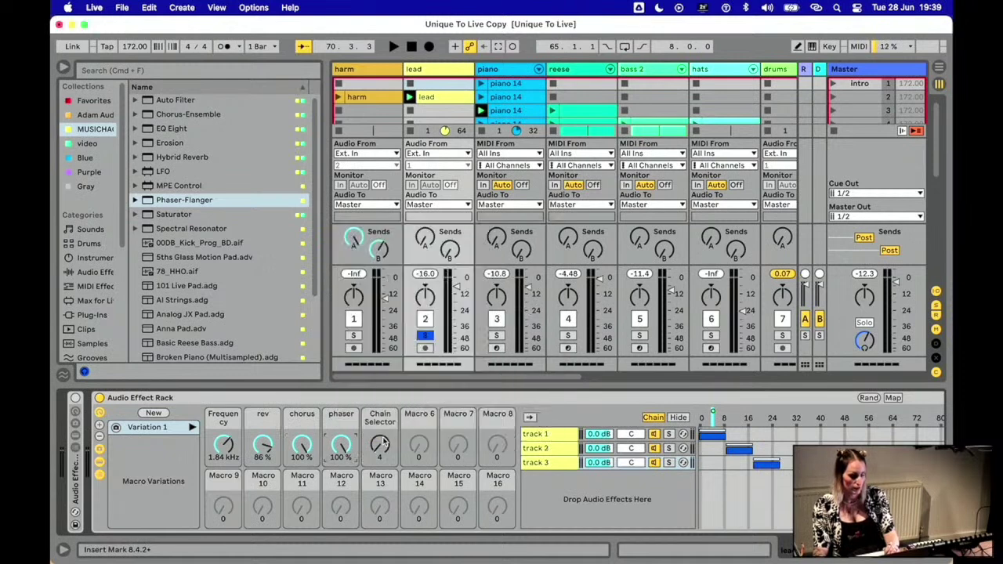
Step: Rename the stored variation as track 1, and save a second variation named track 2 with the Chain Selector macro at 12
double_click(166, 428)
type("track 1")
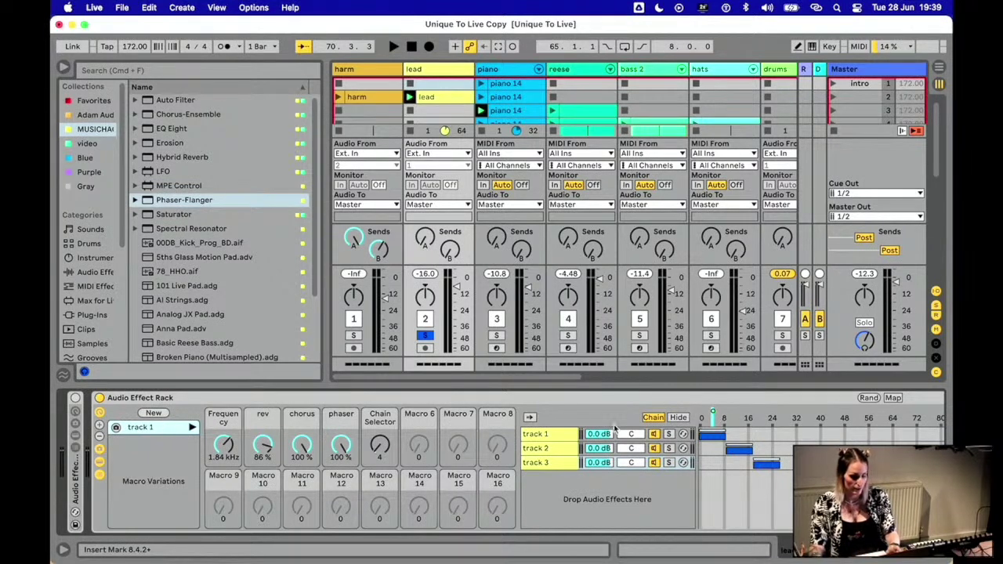
mouse_move(379, 446)
left_mouse_down()
mouse_move(380, 427)
mouse_move(379, 439)
left_mouse_up()
left_click(154, 414)
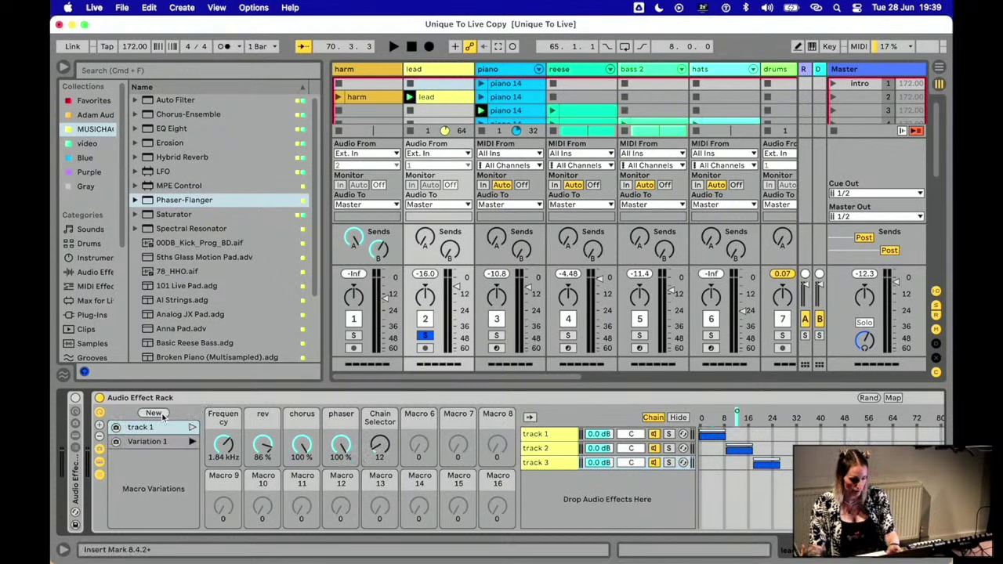
left_click(130, 445)
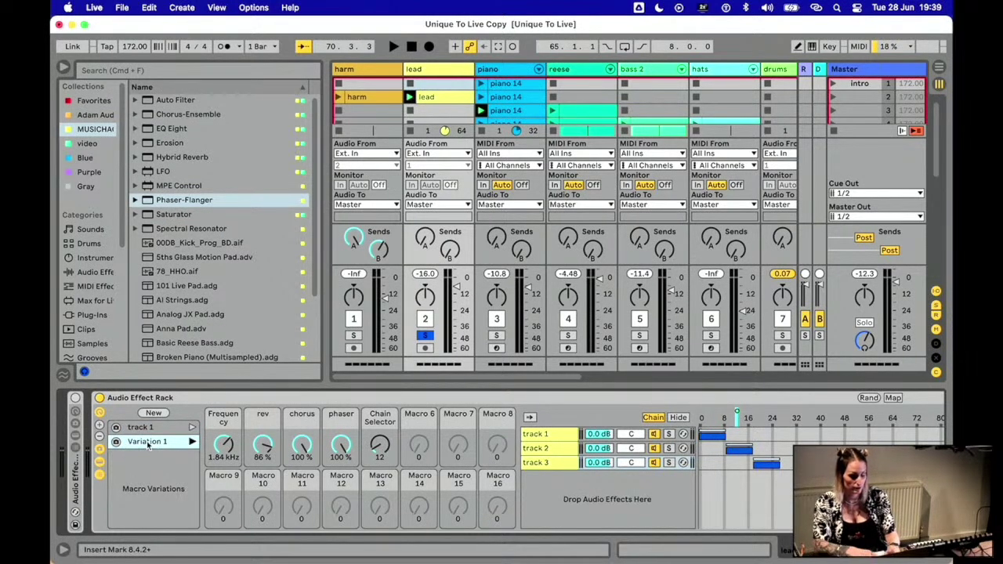
key("super+r")
type("tra")
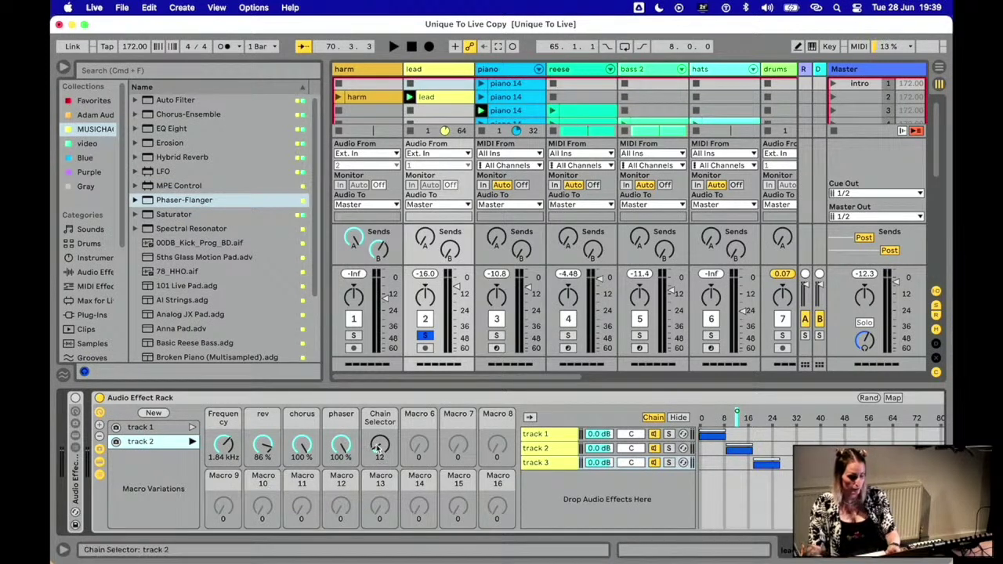
Step: Set the Chain Selector macro to 21 and store it as a new variation named track 3
left_click_drag(379, 445, 379, 428)
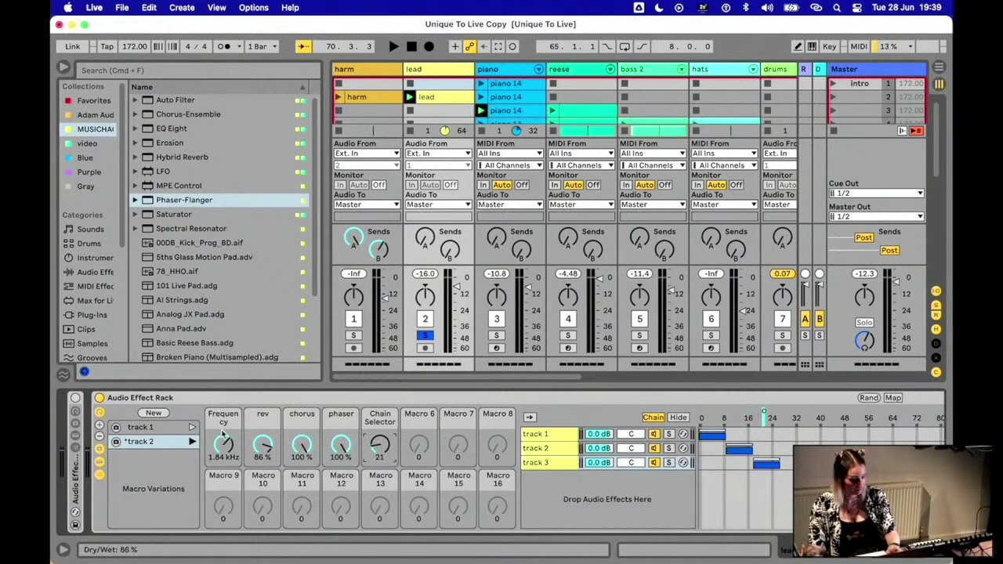
left_click(154, 413)
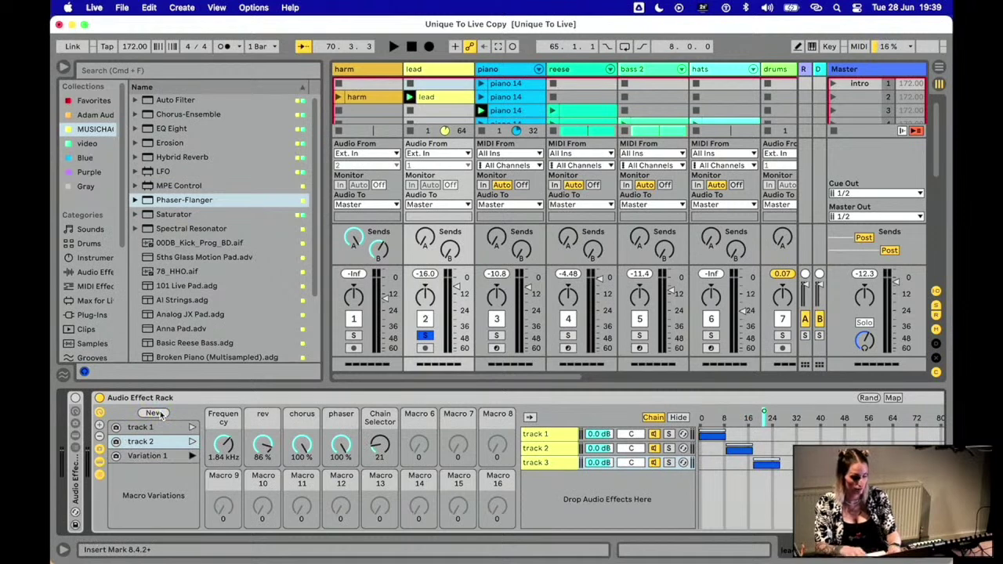
left_click(130, 461)
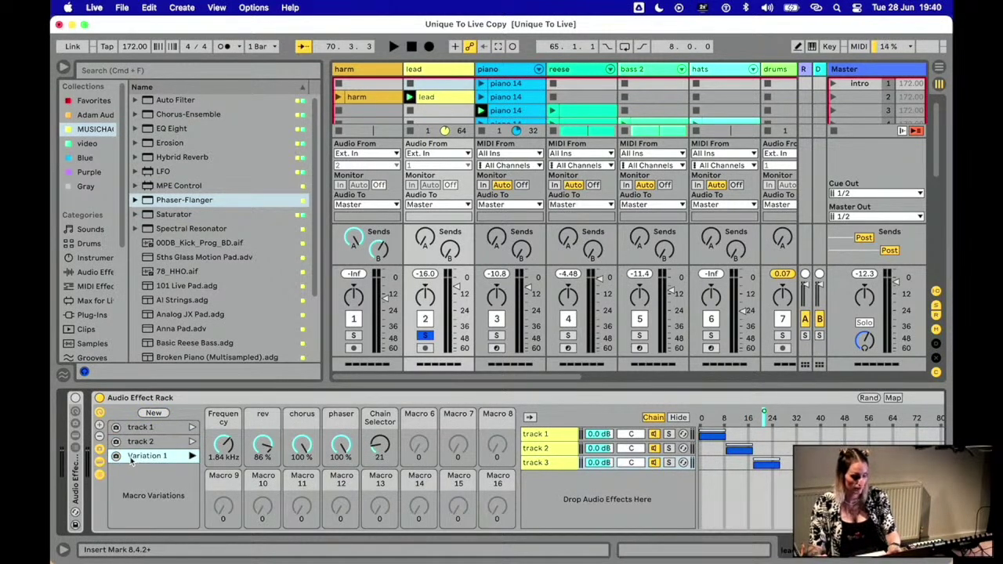
key("super+r")
type("trac")
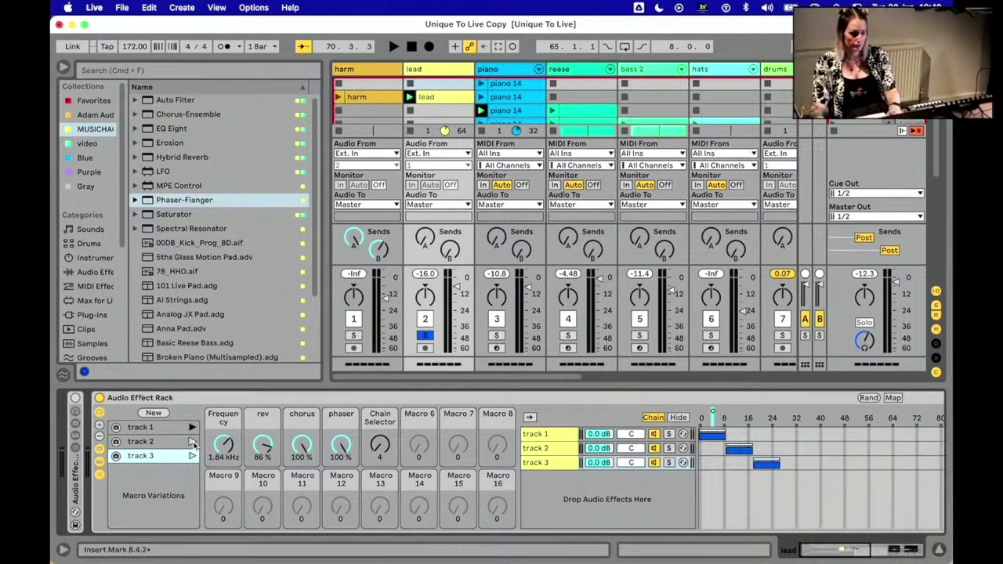
Step: Recall the track 2 and track 3 variations, and view the rack's MIDI-mappable variation controls
left_click(192, 443)
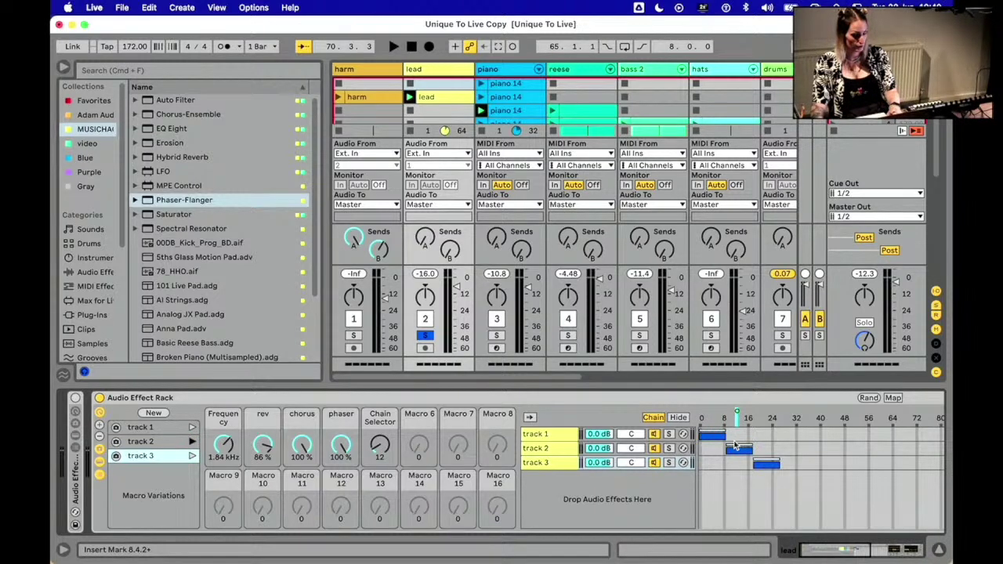
left_click(192, 456)
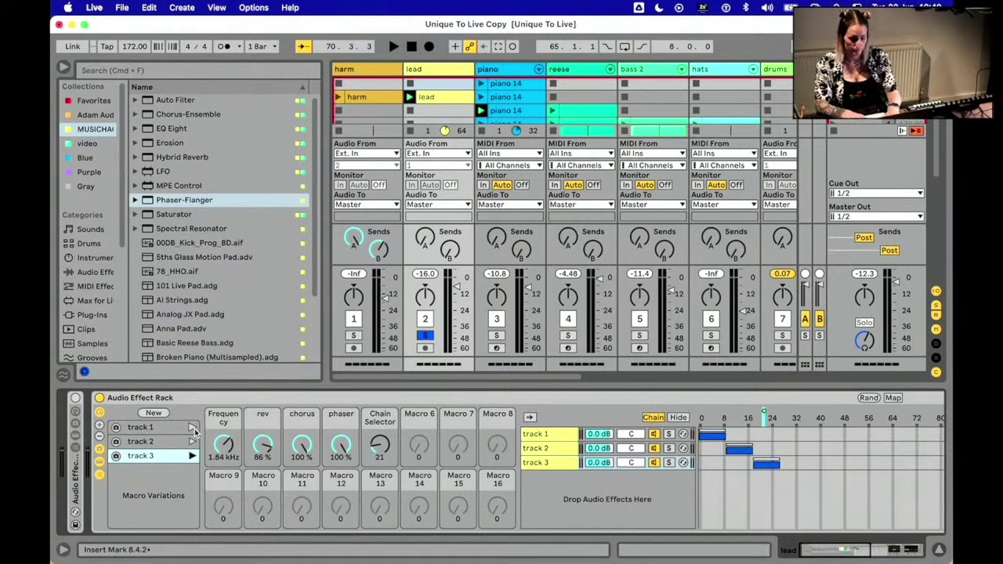
key("super+m")
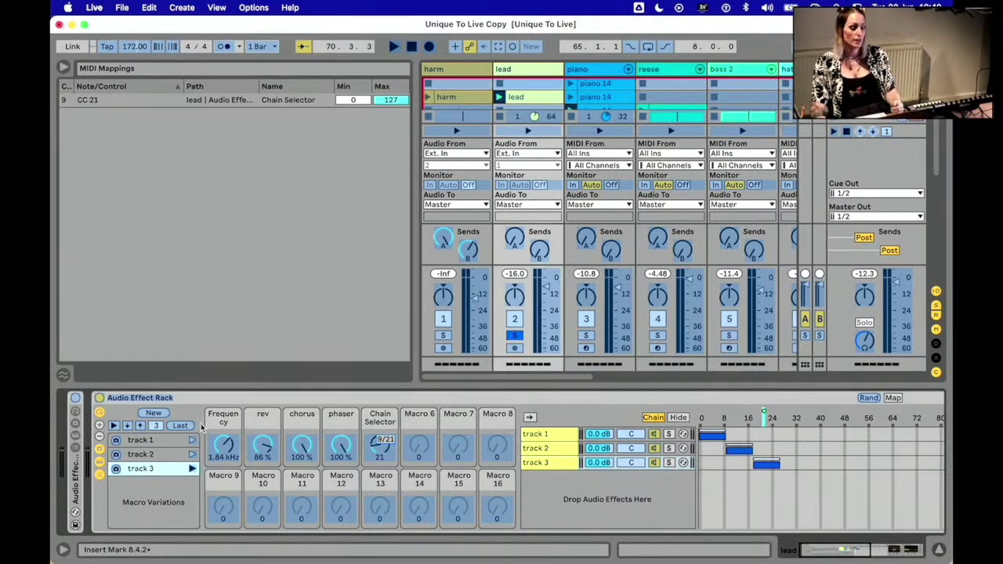
key("super+m")
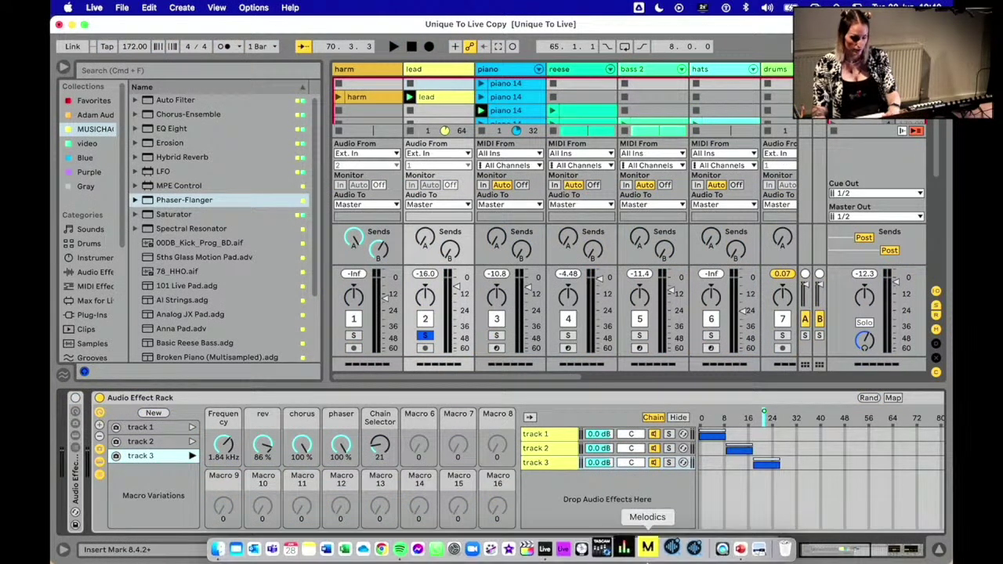
left_click(709, 546)
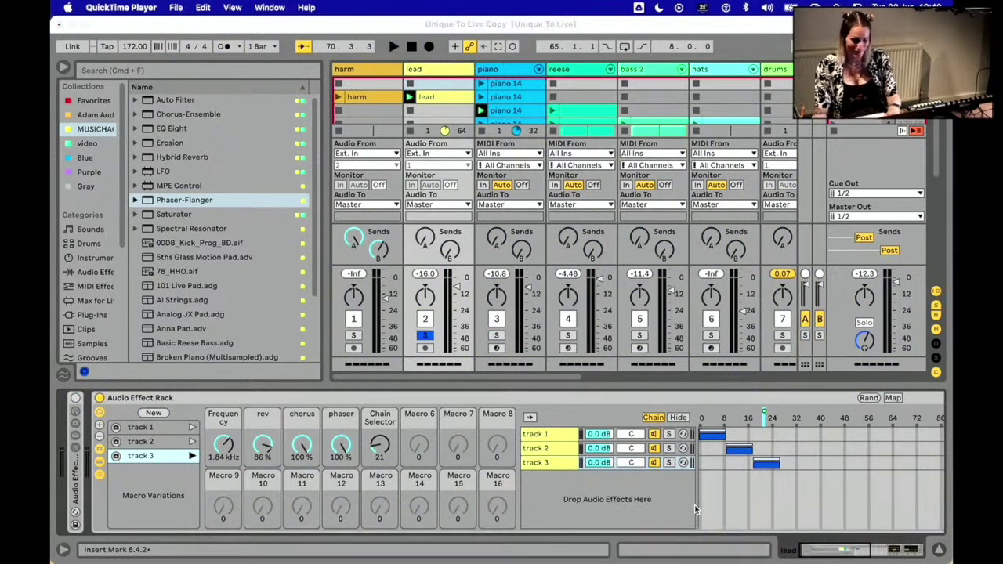
left_click(357, 17)
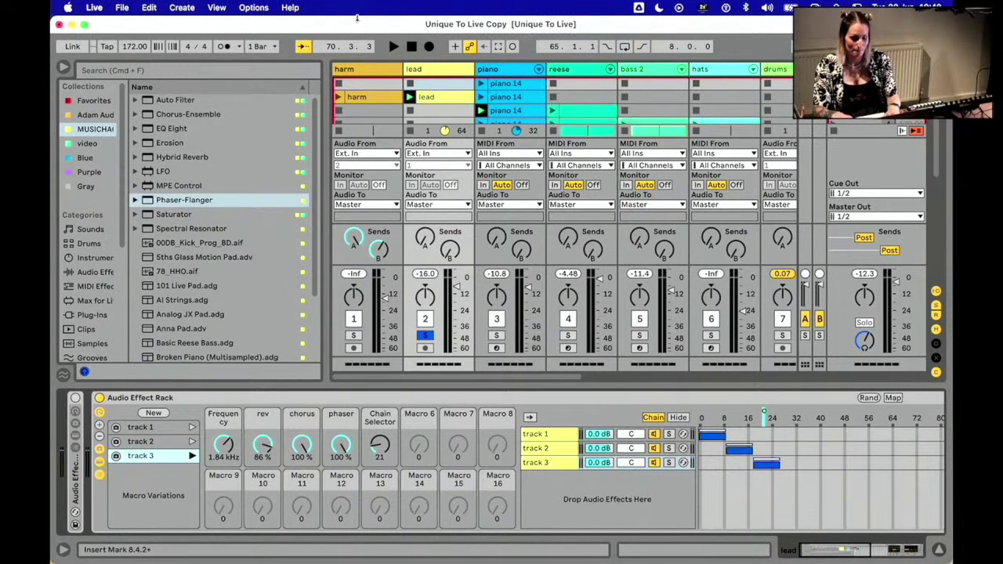
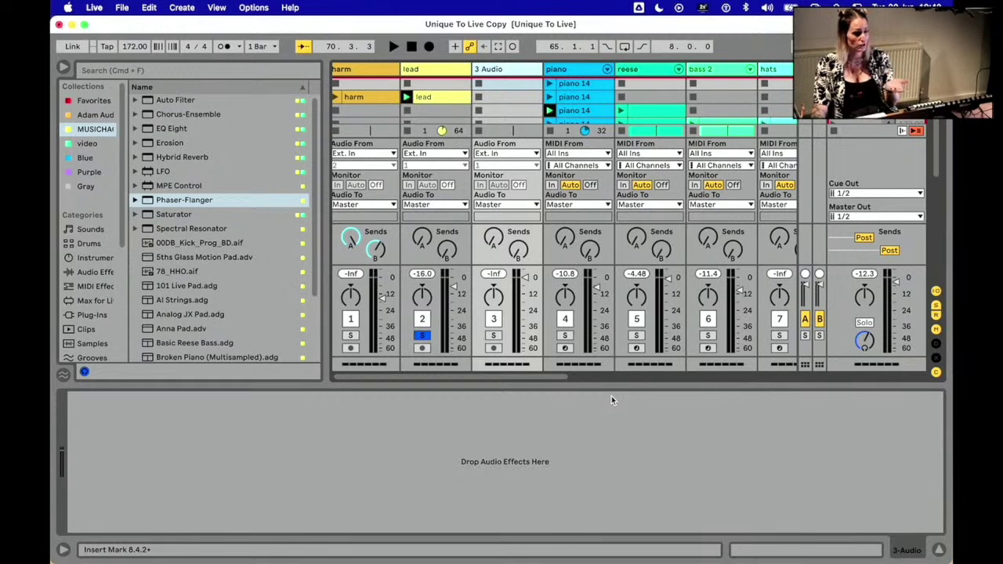
Step: Rename the new audio track beside the lead as Dummy and unsolo the lead track
double_click(489, 70)
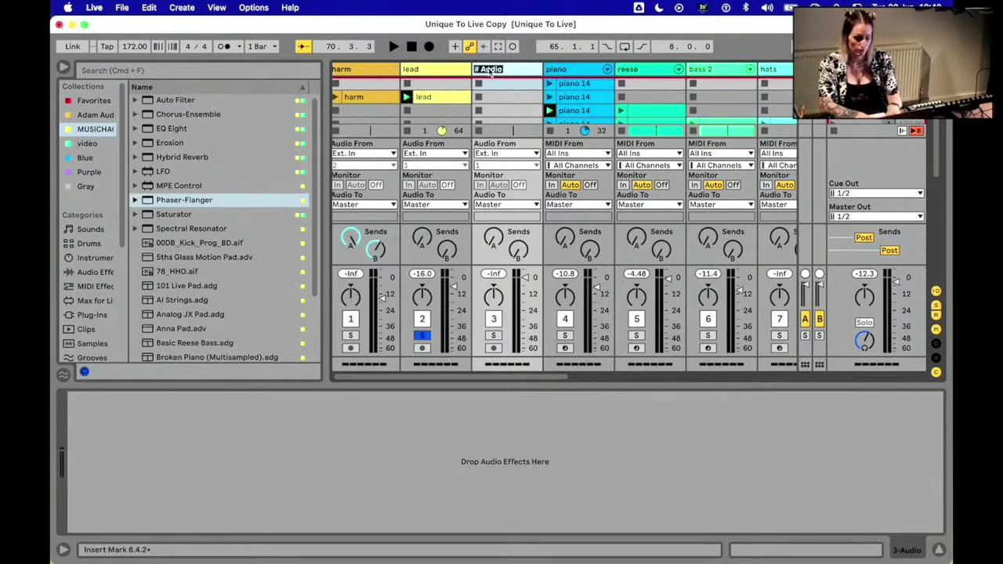
type("Dummy")
key("Return")
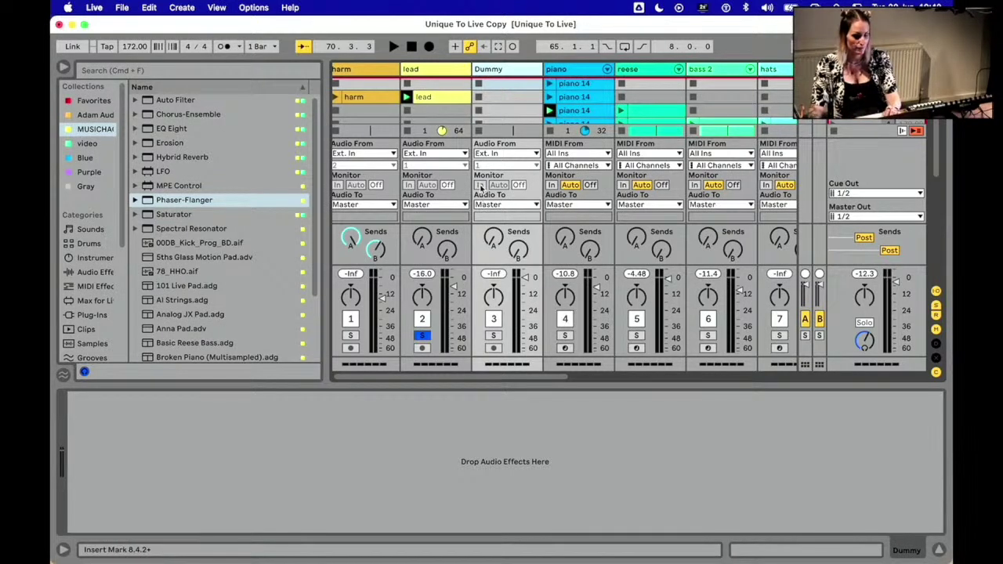
left_click(422, 336)
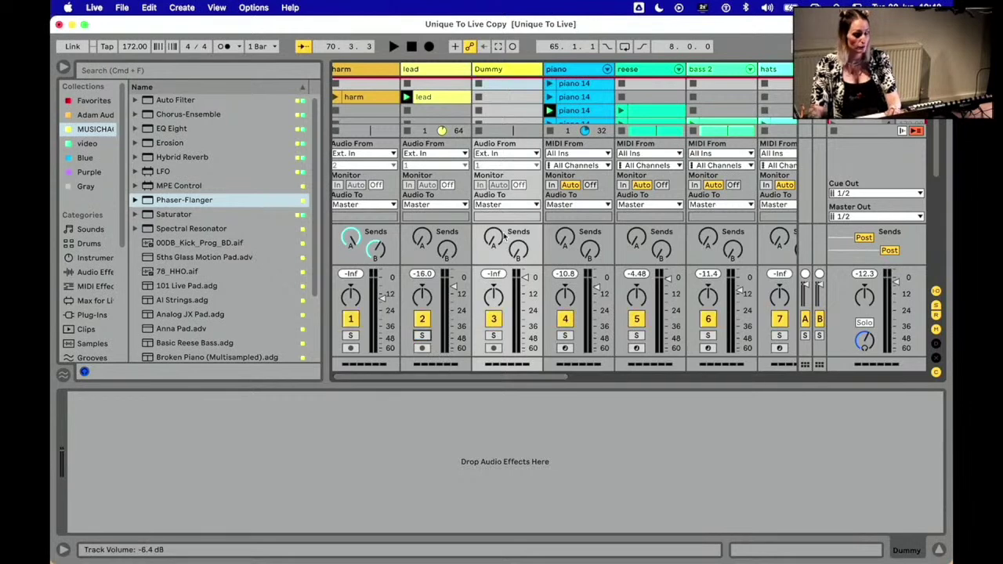
left_click(500, 159)
left_click(500, 160)
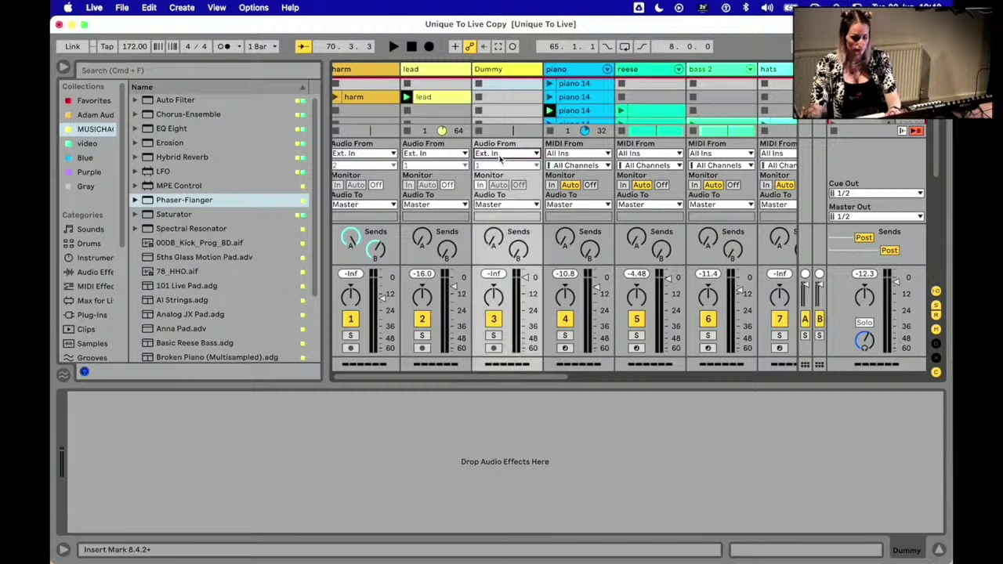
left_click(436, 205)
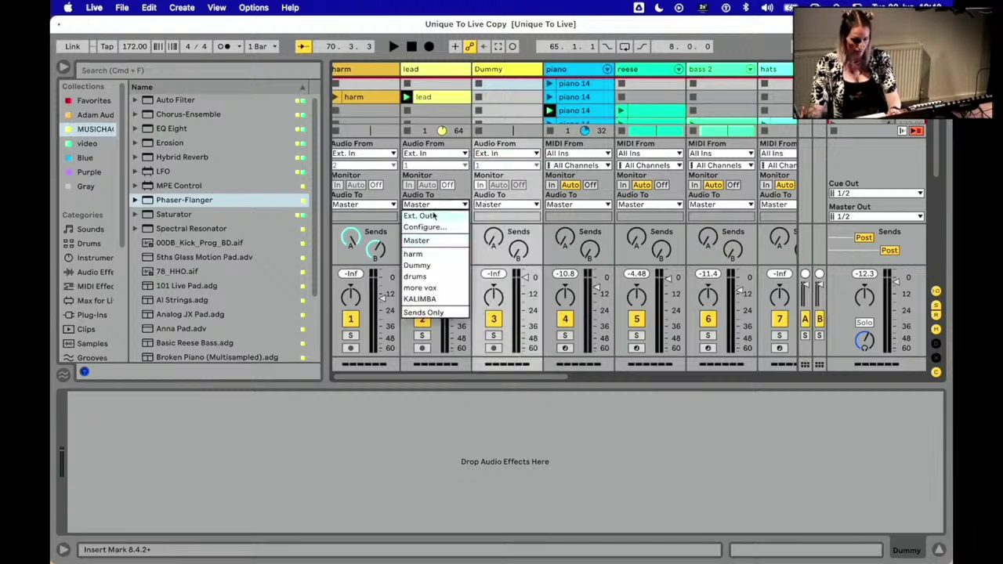
key("Escape")
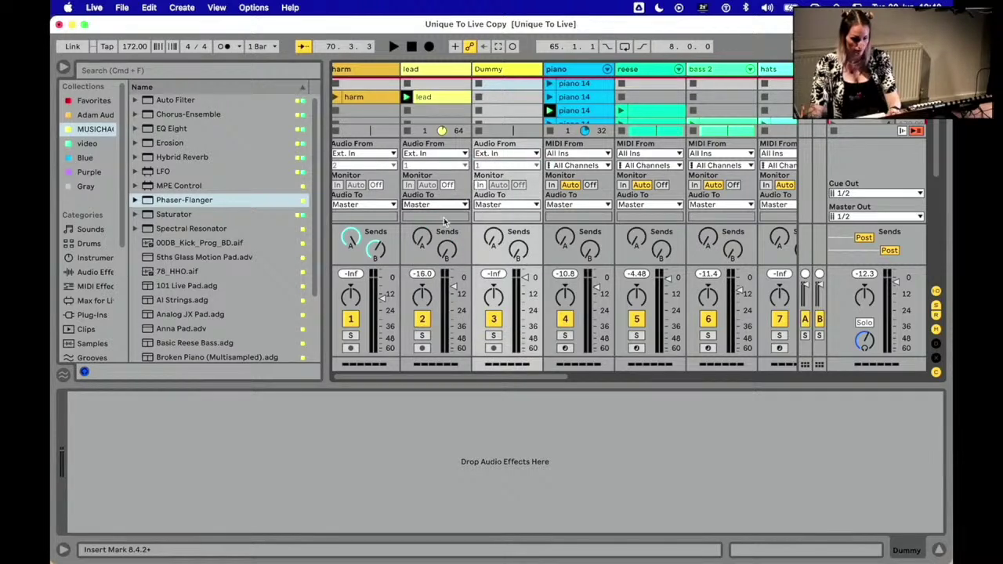
Step: Choose an audio input device in the audio preferences and set the Dummy track's monitoring to In
key("super+comma")
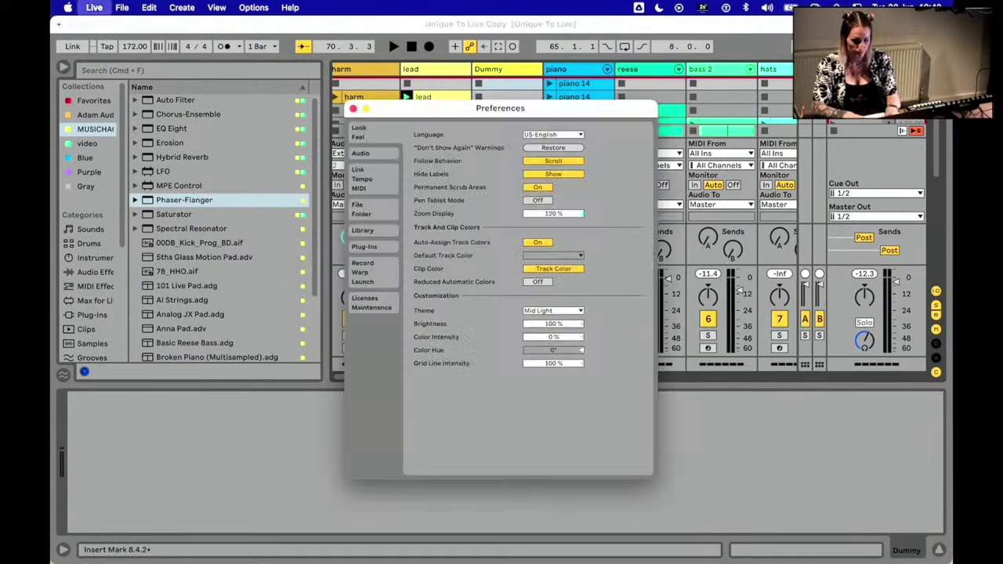
left_click(360, 153)
left_click(572, 160)
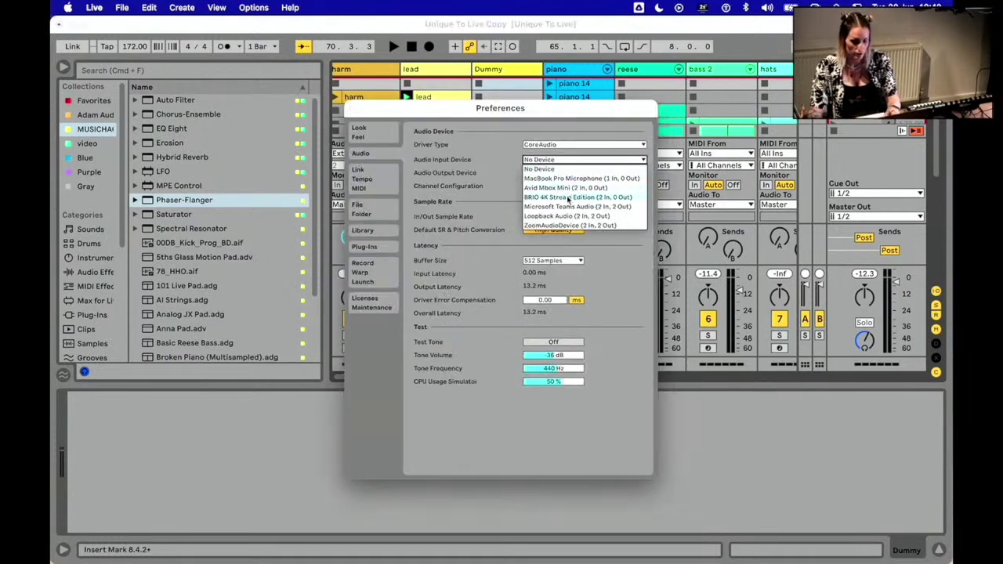
left_click(354, 108)
left_click(353, 108)
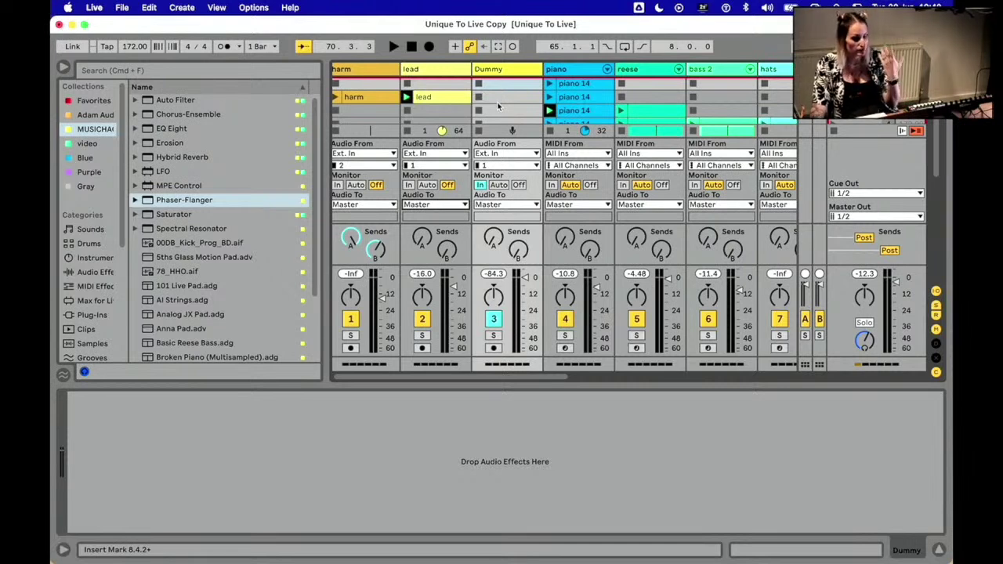
Step: Copy the lead clip to the same scene on the Dummy track and lower the copy's gain to -54.1 dB
left_click(452, 97)
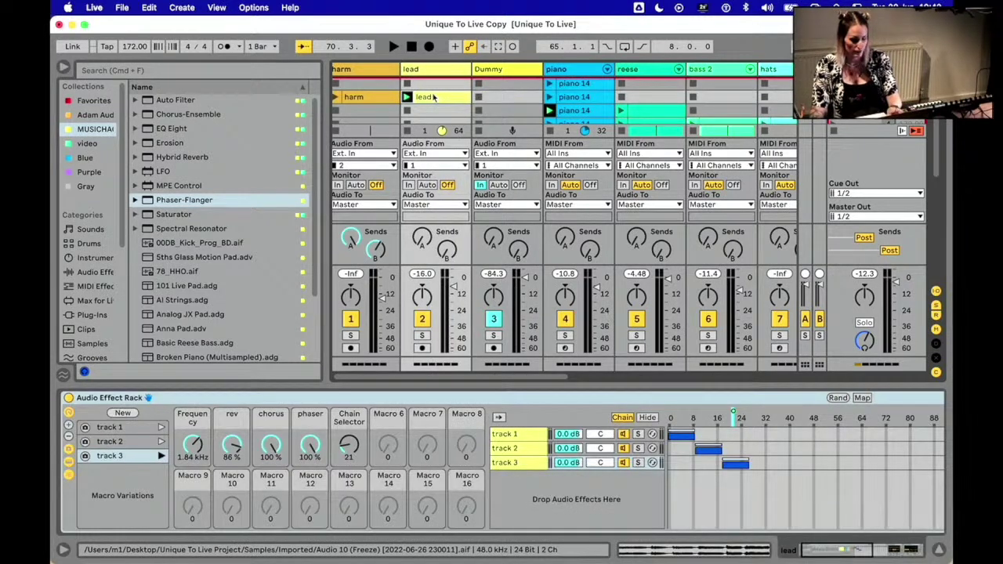
left_click_drag(433, 96, 494, 97)
double_click(502, 98)
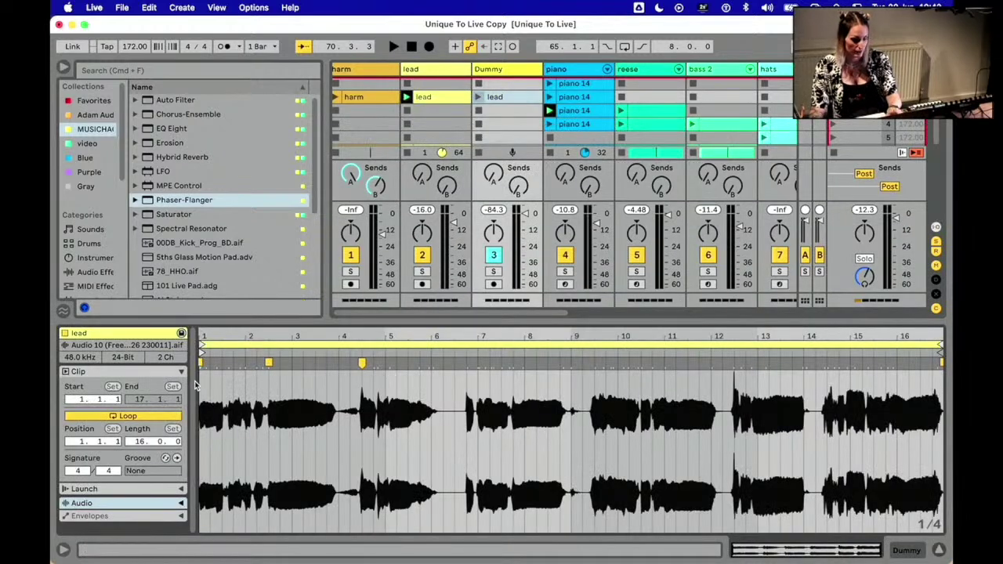
left_click_drag(196, 377, 296, 423)
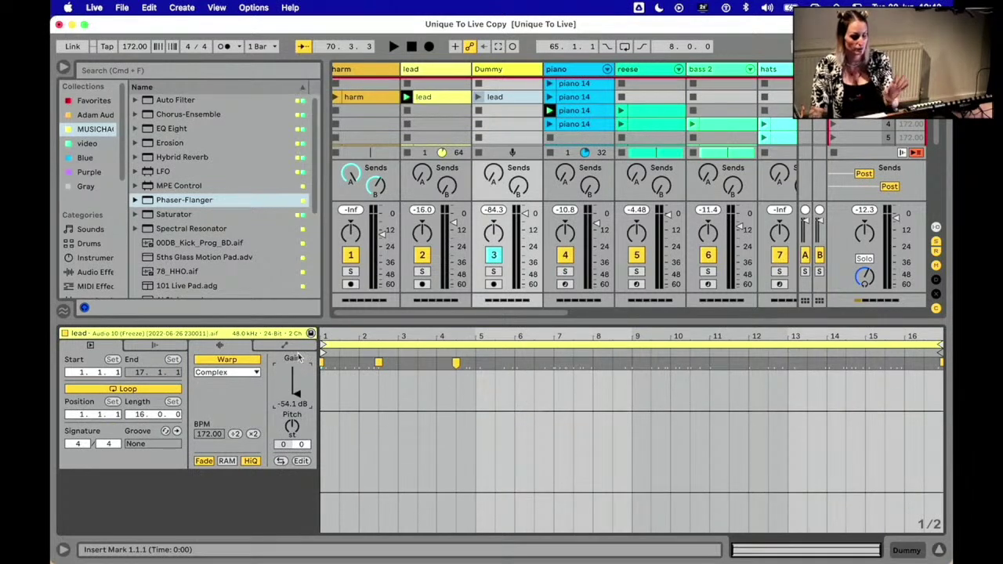
Step: Move the Audio Effect Rack from the lead track onto the Dummy track
key("alt+super+e")
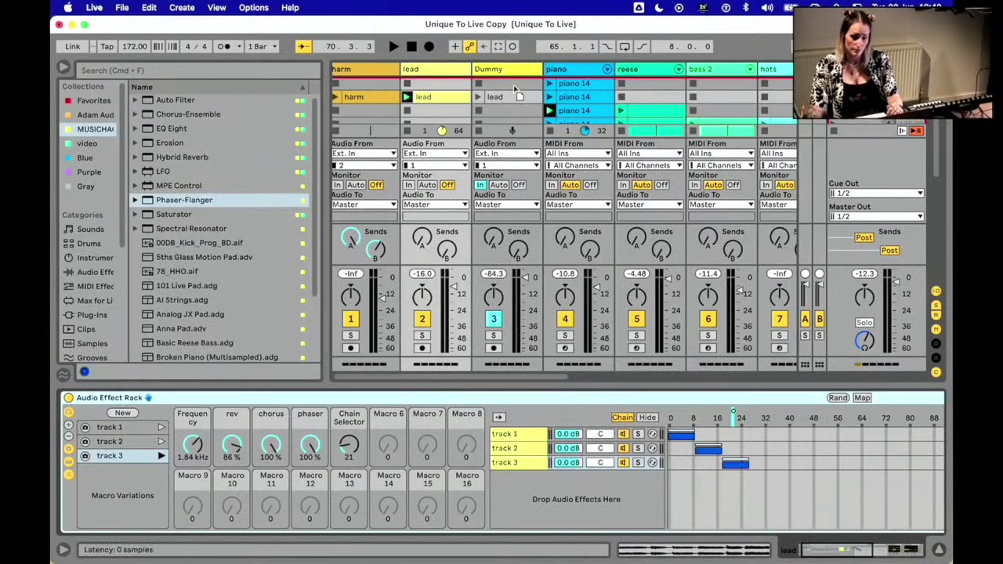
left_click(517, 94)
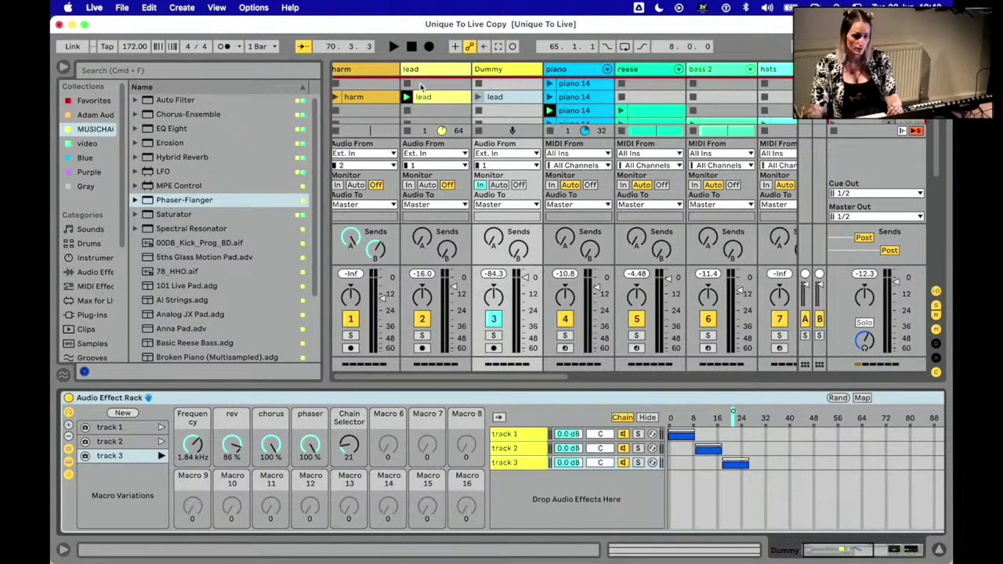
Step: Route the lead track's audio output to the Dummy track
left_click(420, 83)
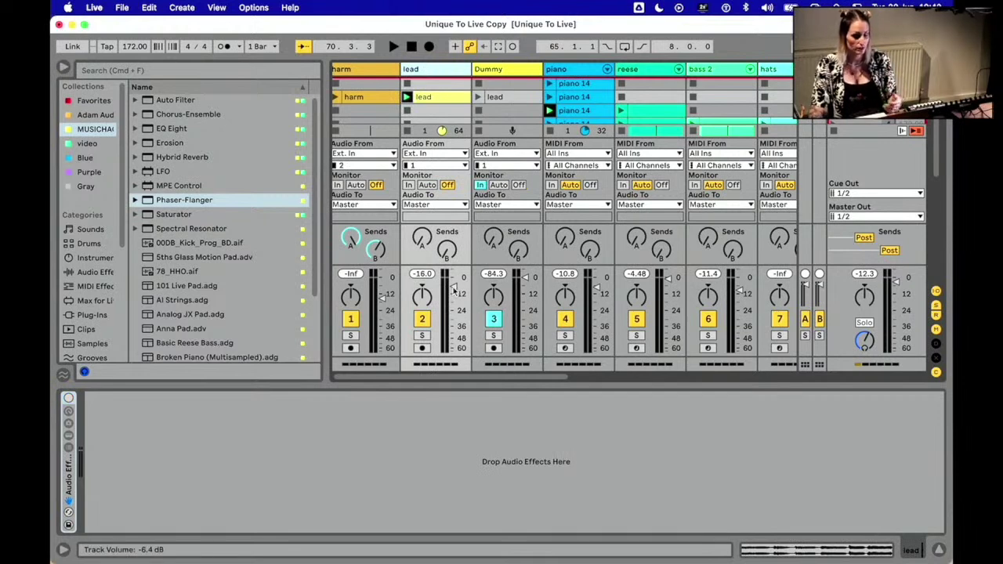
left_click(421, 206)
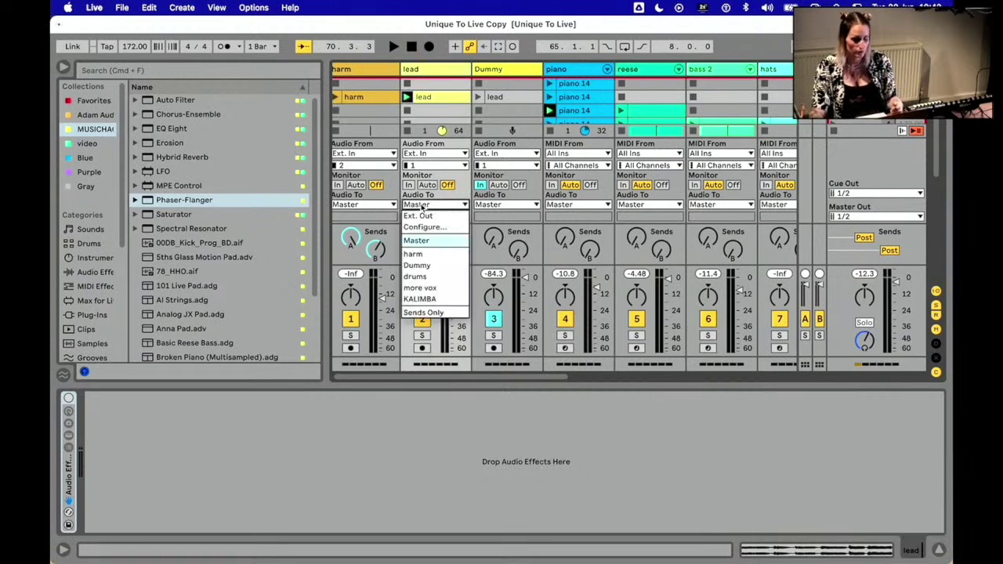
left_click(432, 265)
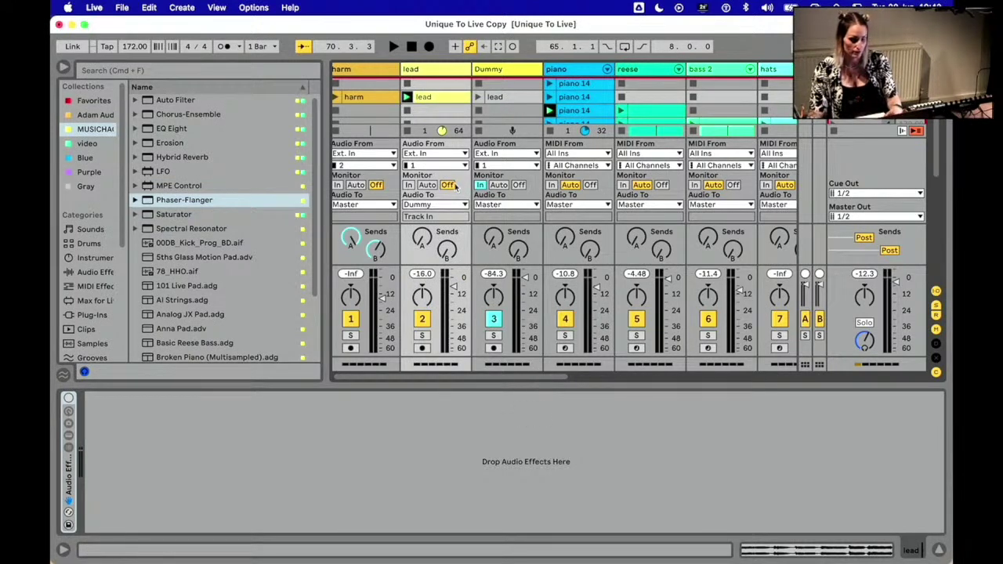
Step: Duplicate the silent lead clip on the Dummy track into the two slots beneath it
left_click(500, 96)
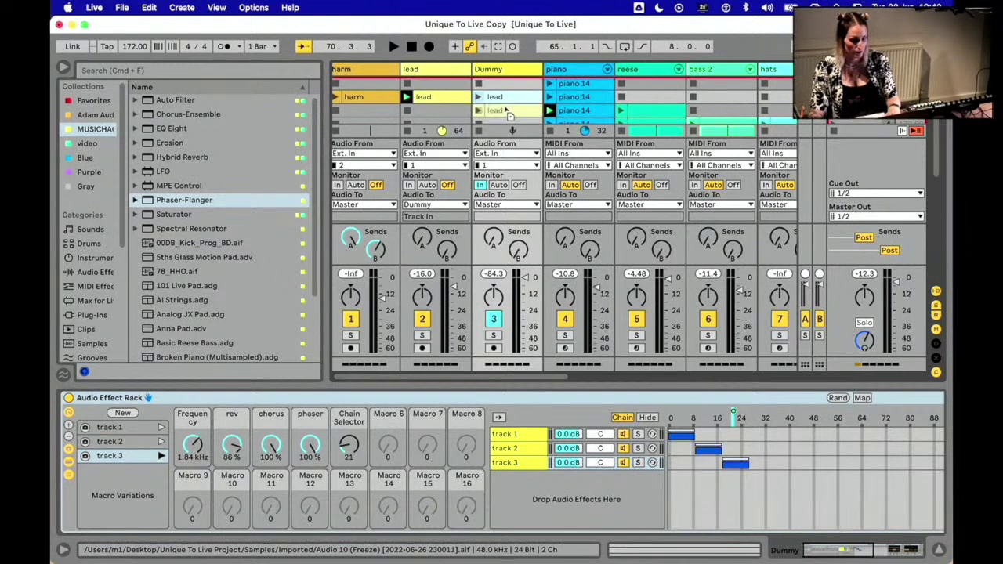
scroll(506, 102, "down", 1)
scroll(505, 110, "up", 1)
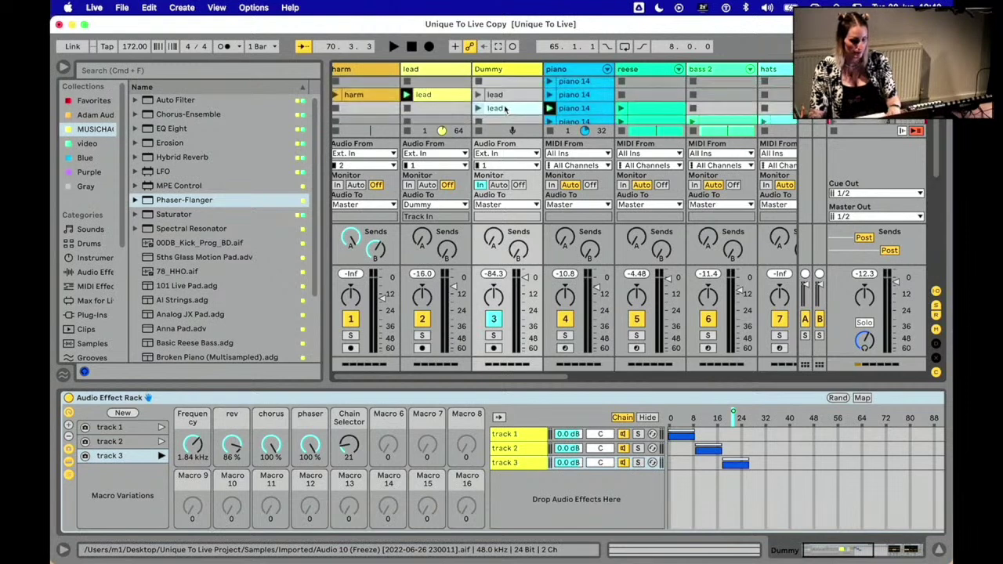
key("super+d")
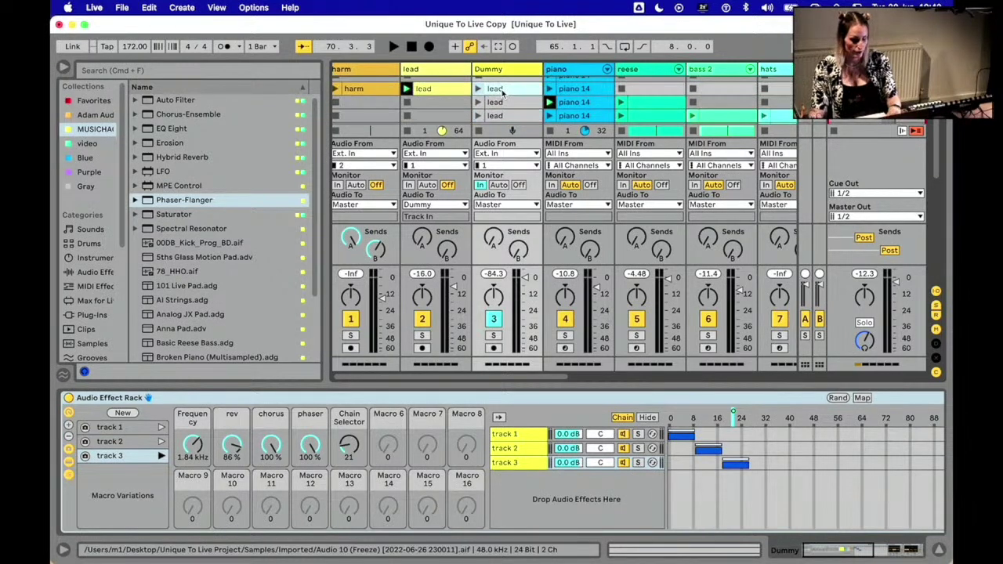
Step: Rename the three Dummy clips, in order, as track 1, track 2 and track 3
type("track 1")
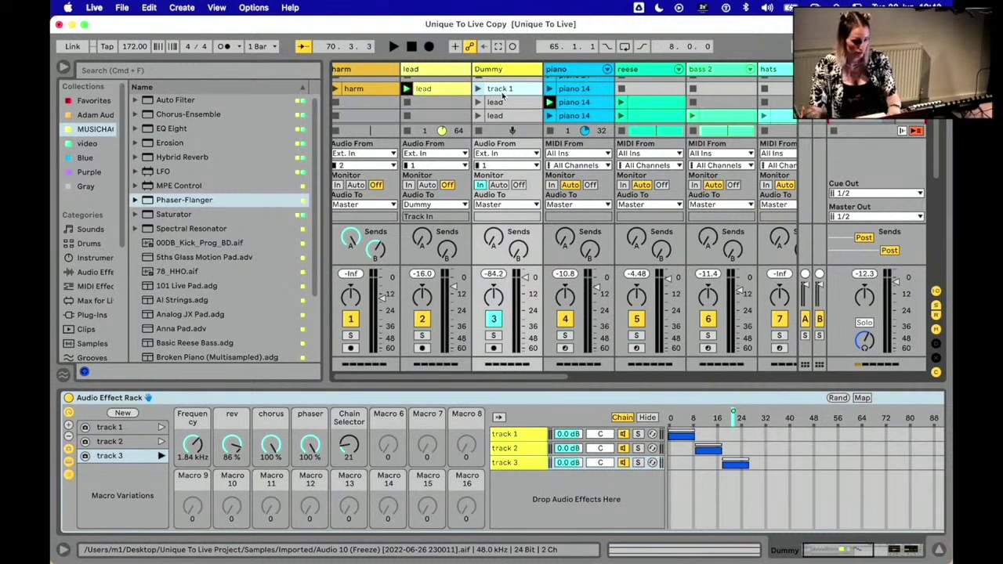
left_click(500, 102)
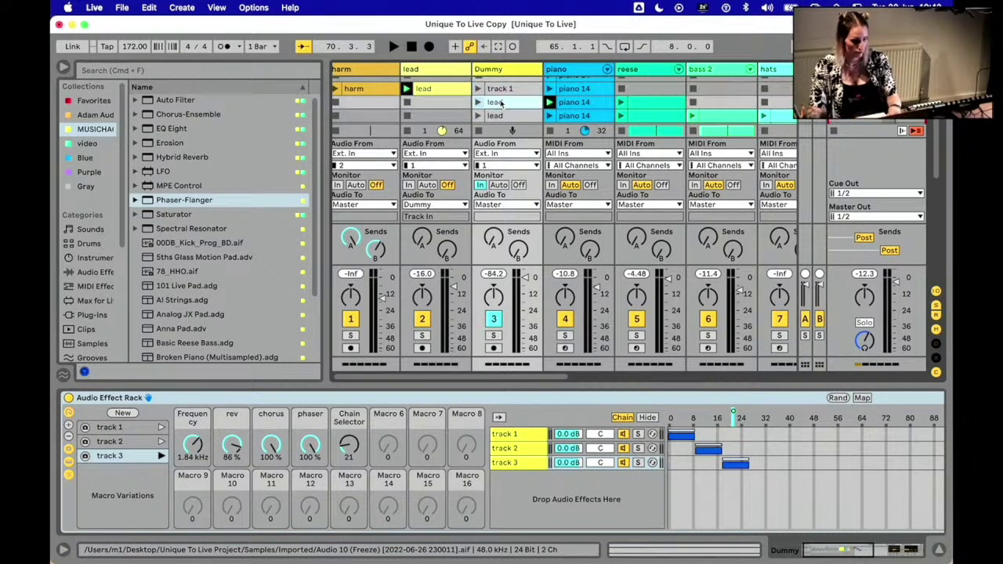
key("super+r")
type("tr")
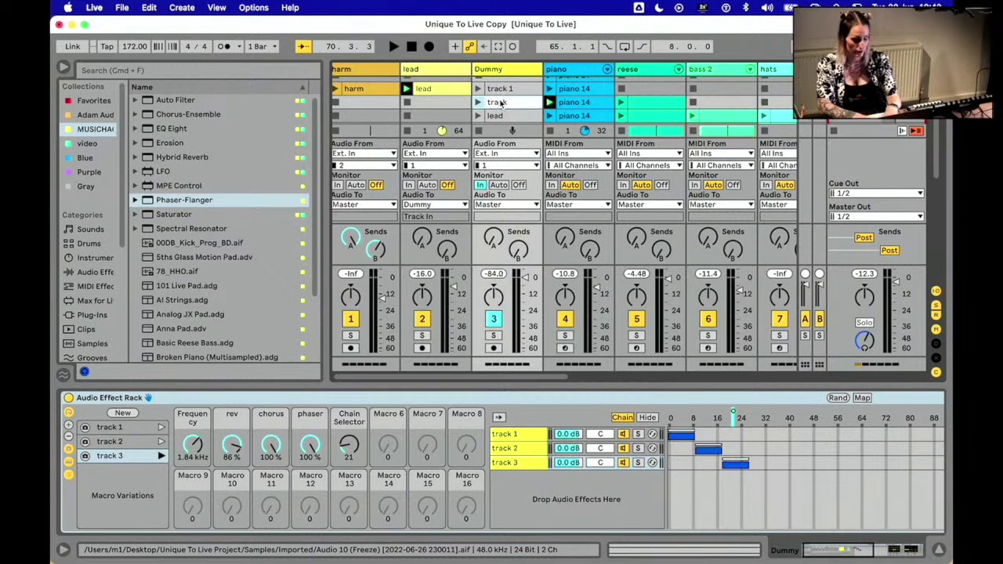
left_click(495, 116)
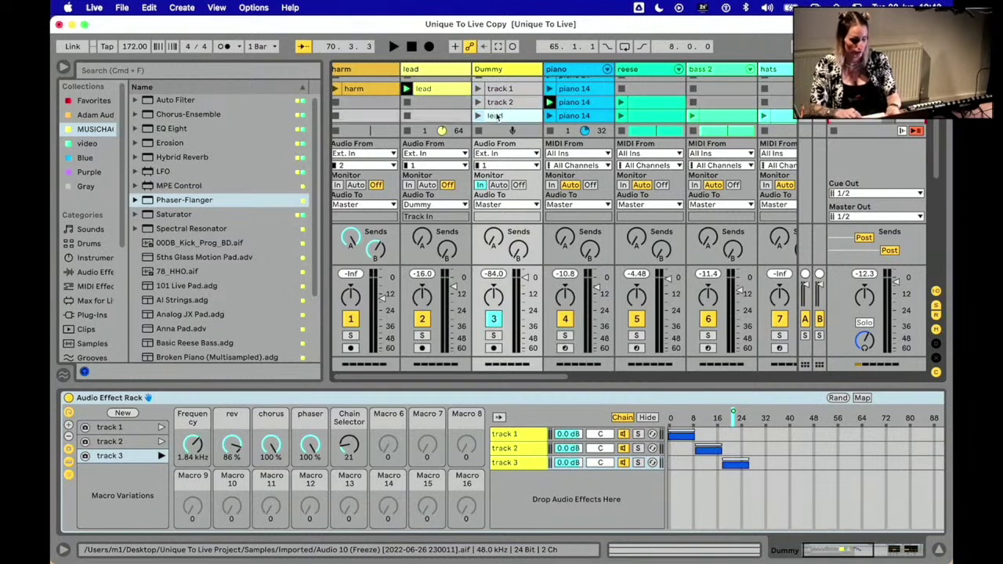
key("super+r")
type("tr")
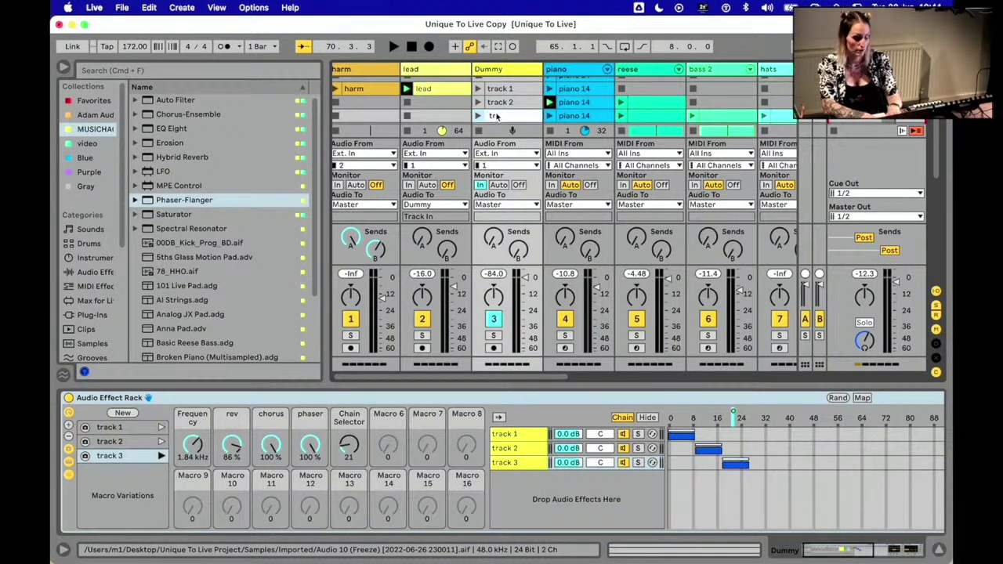
type("ack 3")
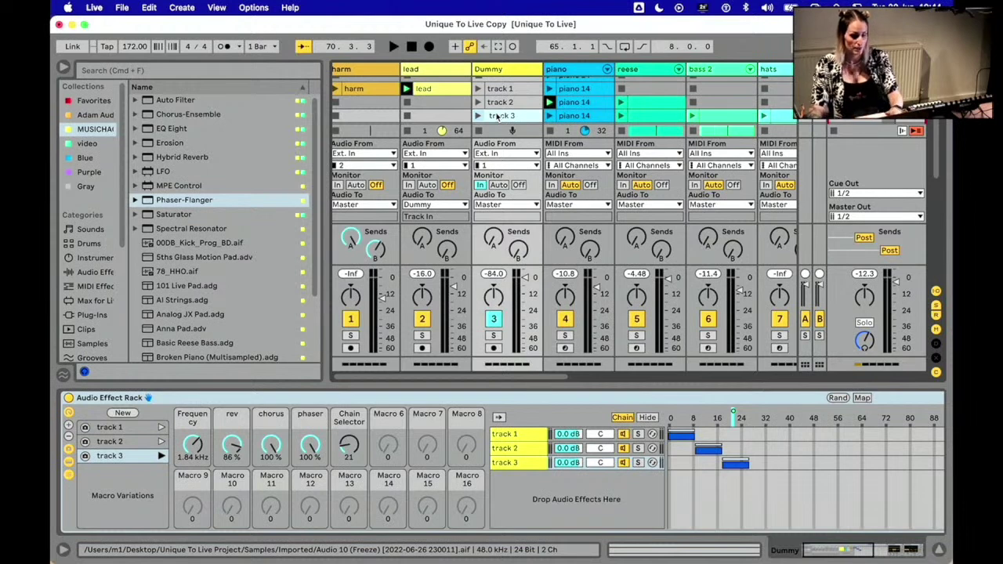
Step: Set the rack's Chain Selector macro to 3, and in the track 1 clip add a Chain Selector envelope point at 4
left_click(492, 71)
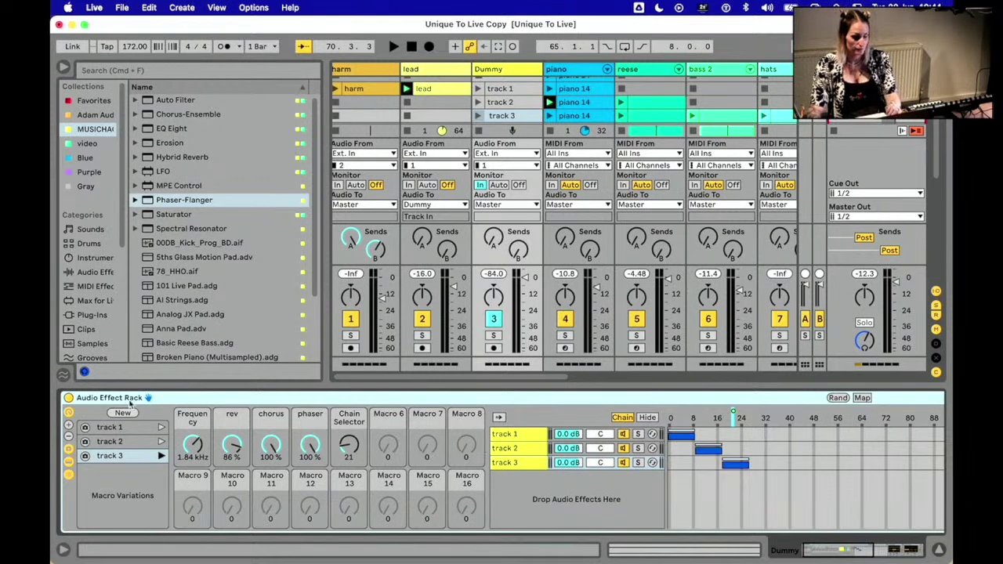
left_click_drag(349, 445, 350, 483)
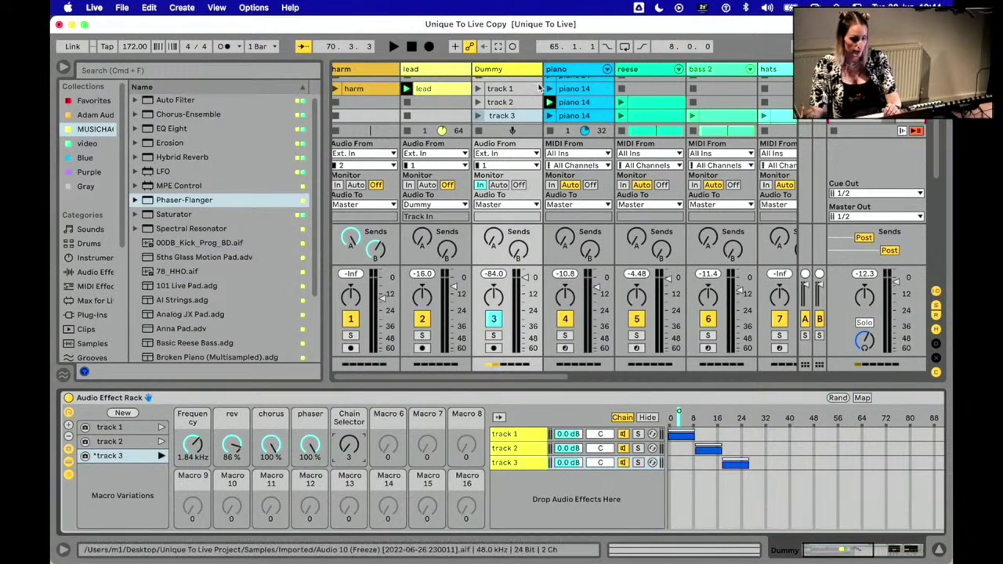
left_click(521, 91)
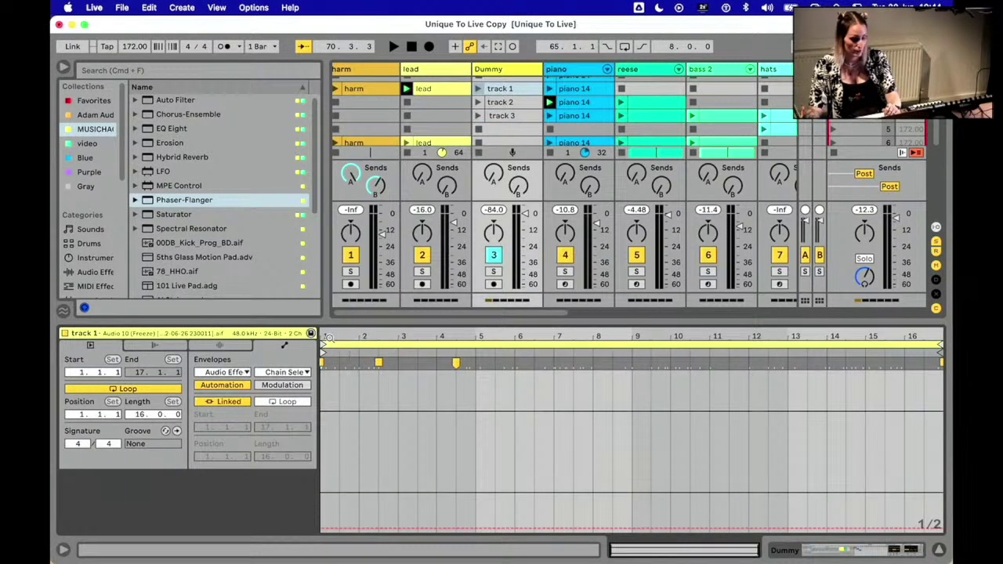
left_click(224, 372)
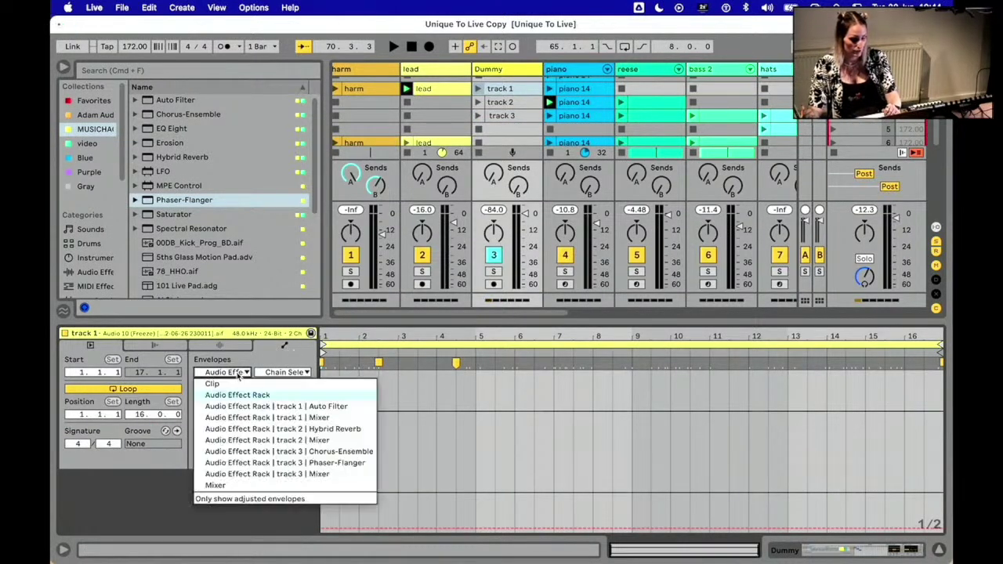
left_click(237, 395)
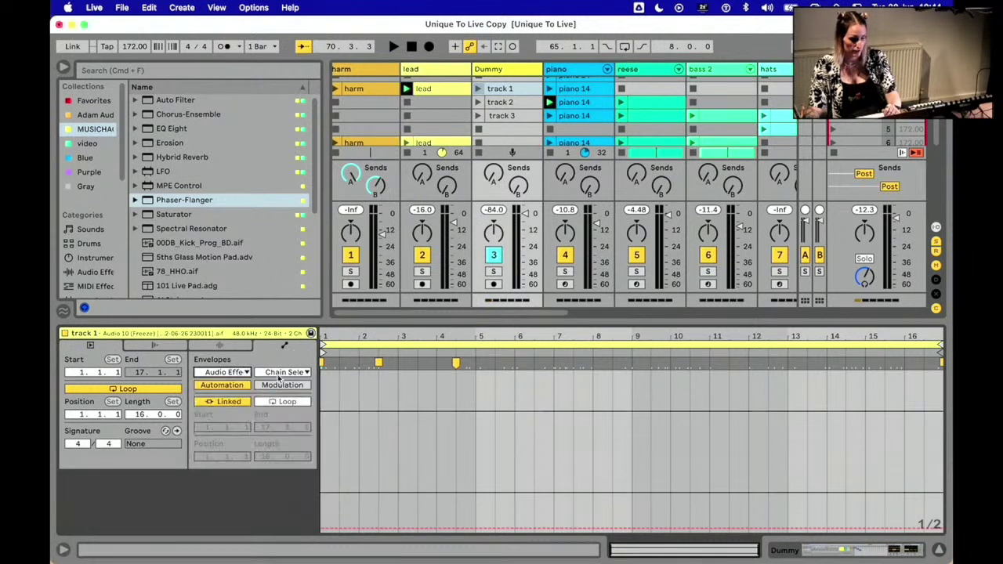
left_click(281, 373)
left_click(292, 213)
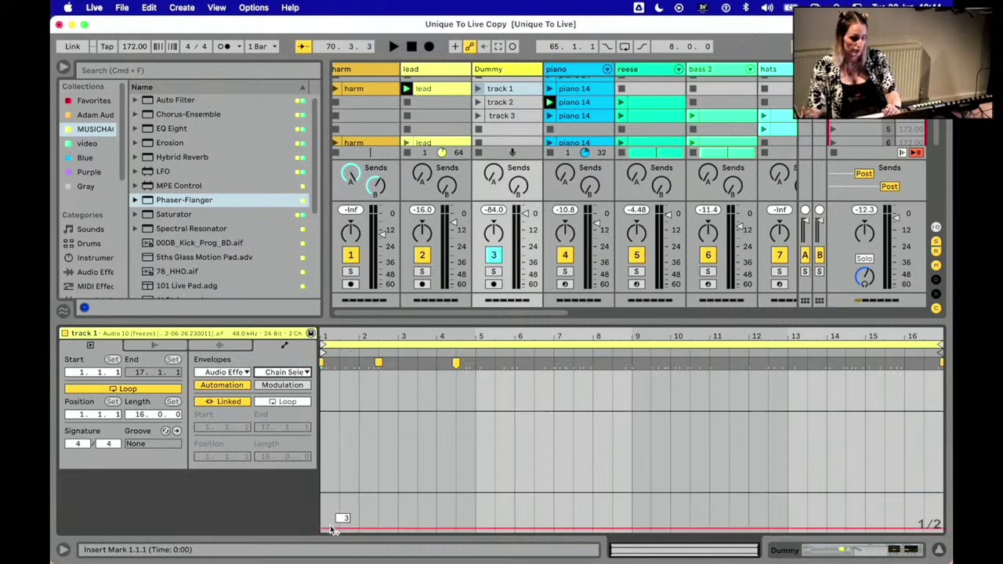
left_click_drag(331, 530, 331, 528)
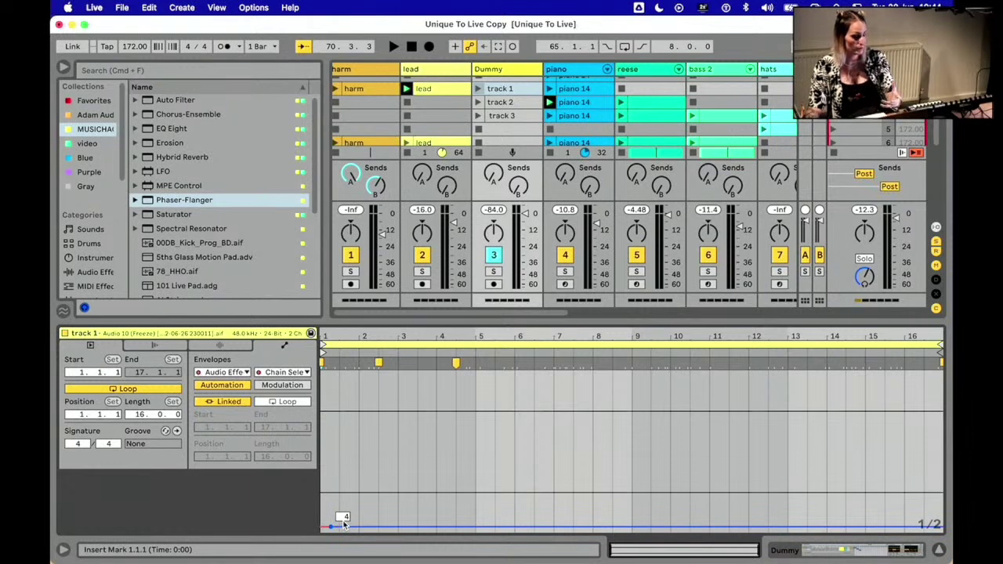
Step: Set the Chain Selector macro to 13 and add a Chain Selector envelope point at that value in the track 2 clip
left_click(517, 103)
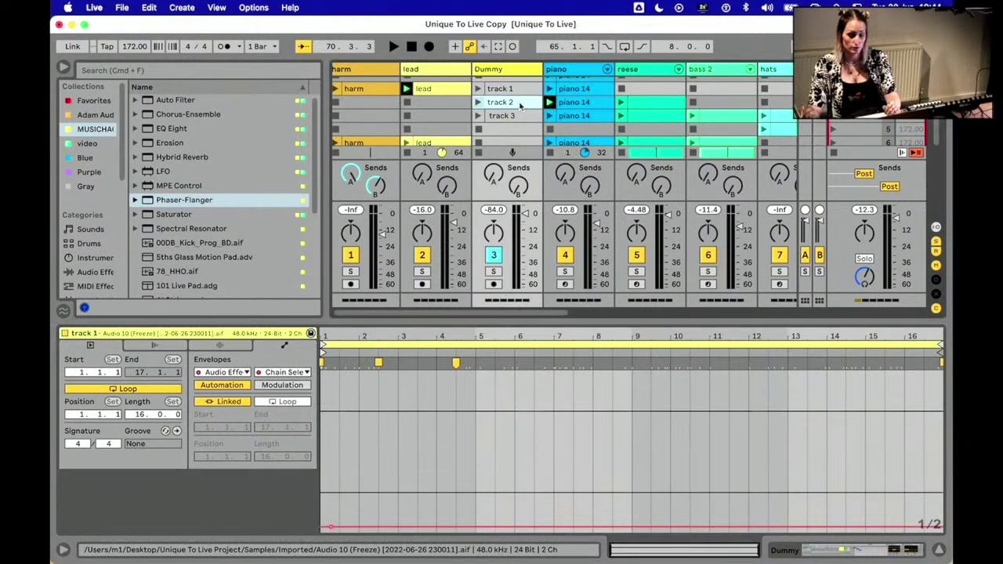
left_click(488, 69)
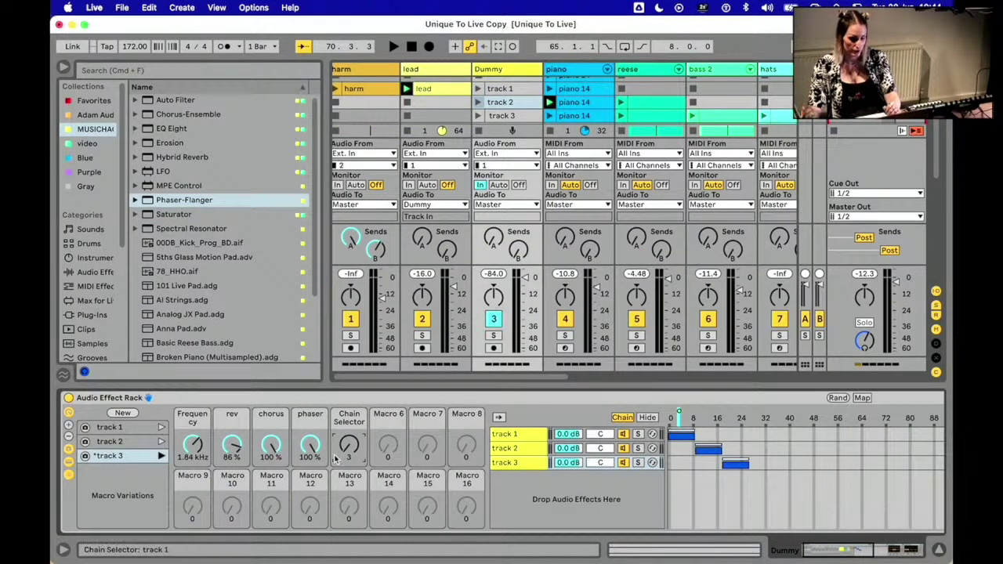
left_click_drag(345, 447, 345, 439)
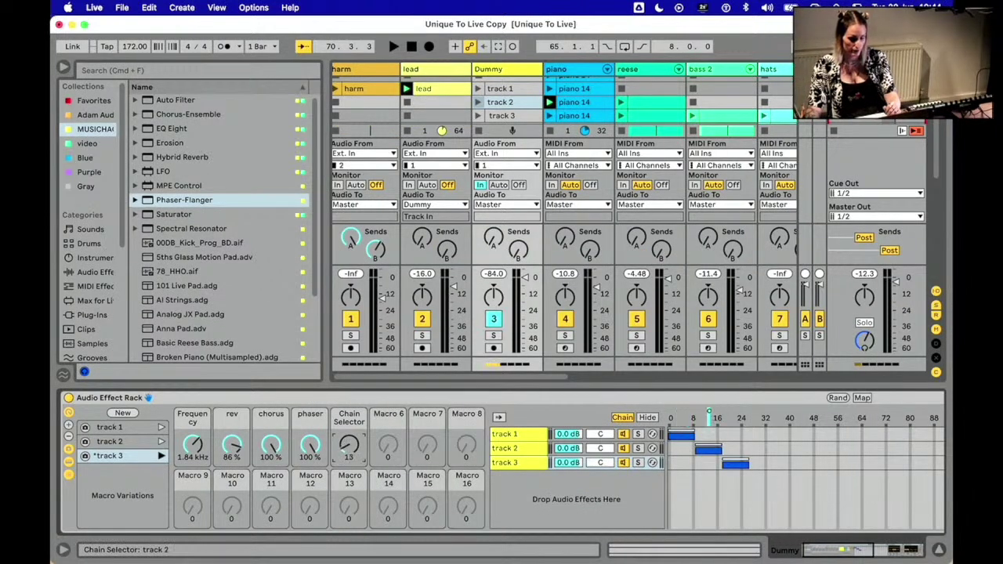
left_click(508, 105)
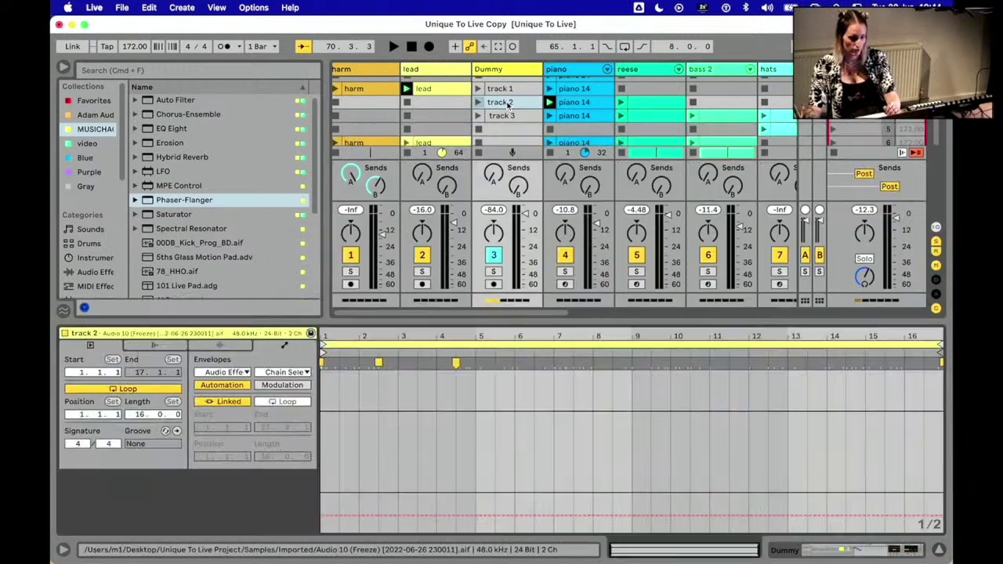
left_click(342, 514)
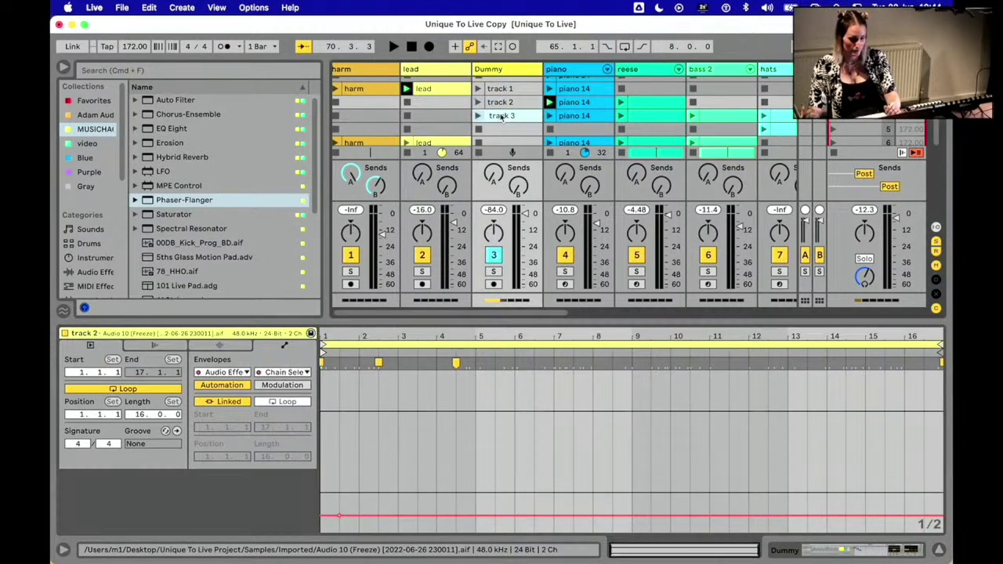
Step: Set the Chain Selector macro to 22 and add a Chain Selector envelope point at that value in the track 3 clip
left_click(490, 72)
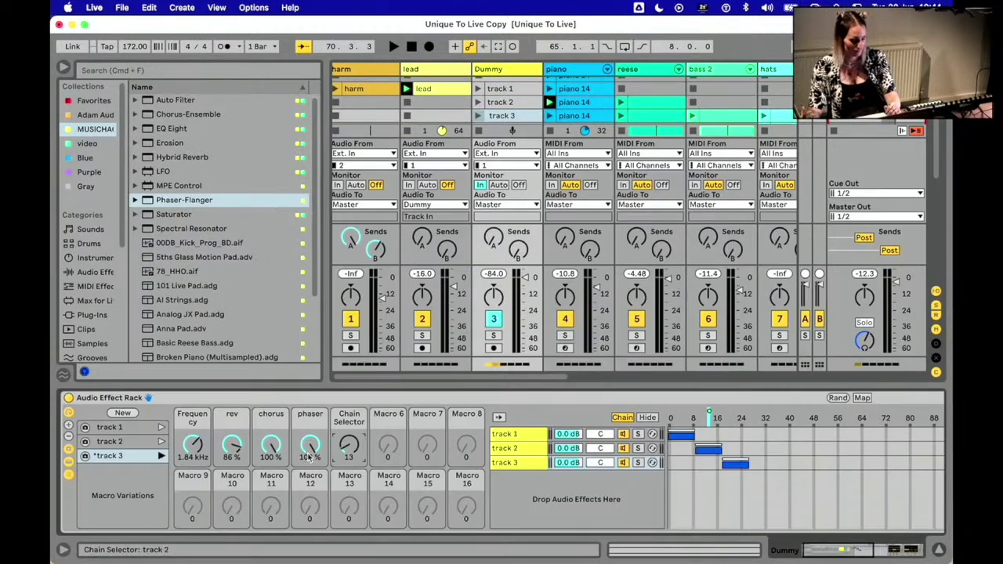
left_click_drag(346, 445, 346, 417)
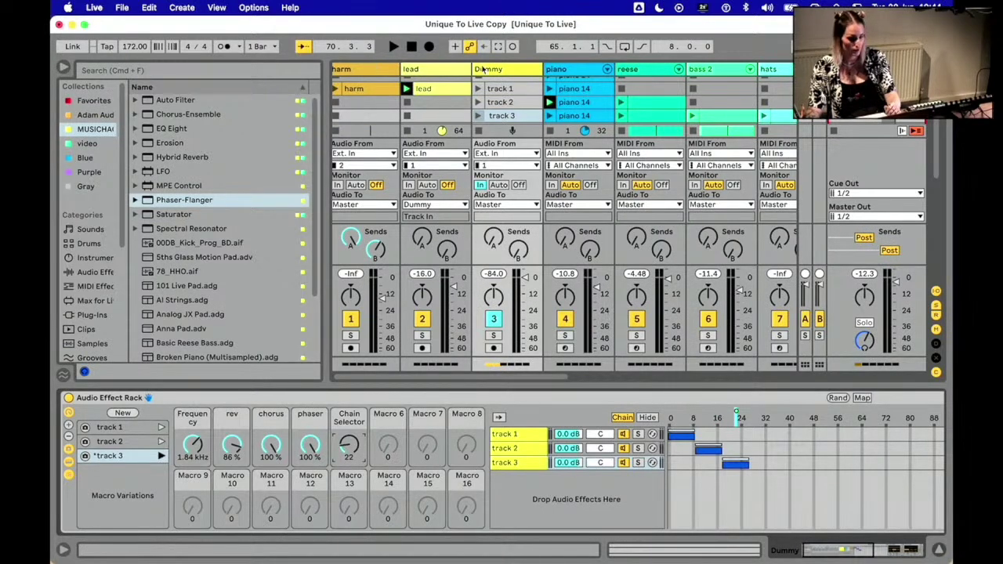
left_click(501, 116)
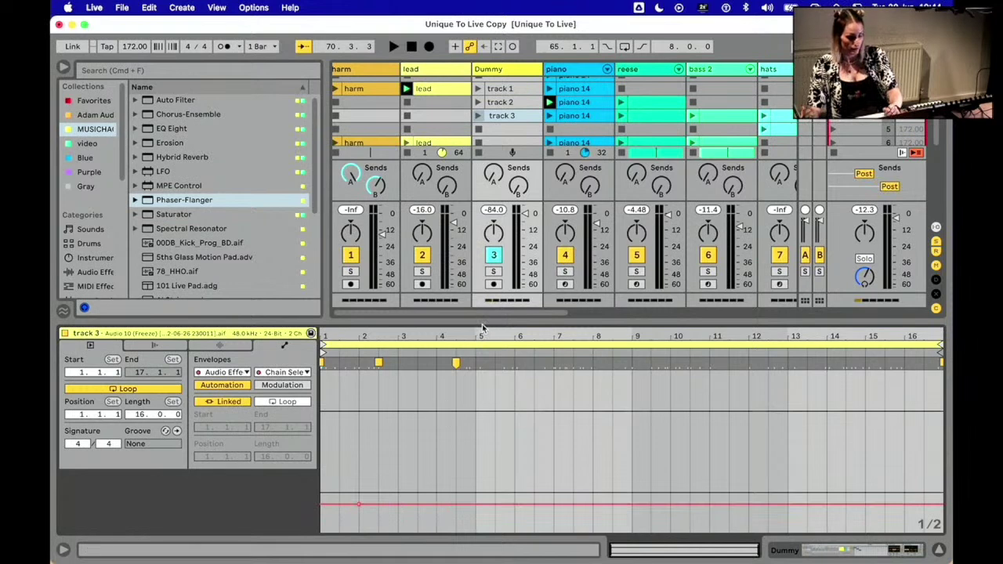
left_click_drag(482, 323, 483, 351)
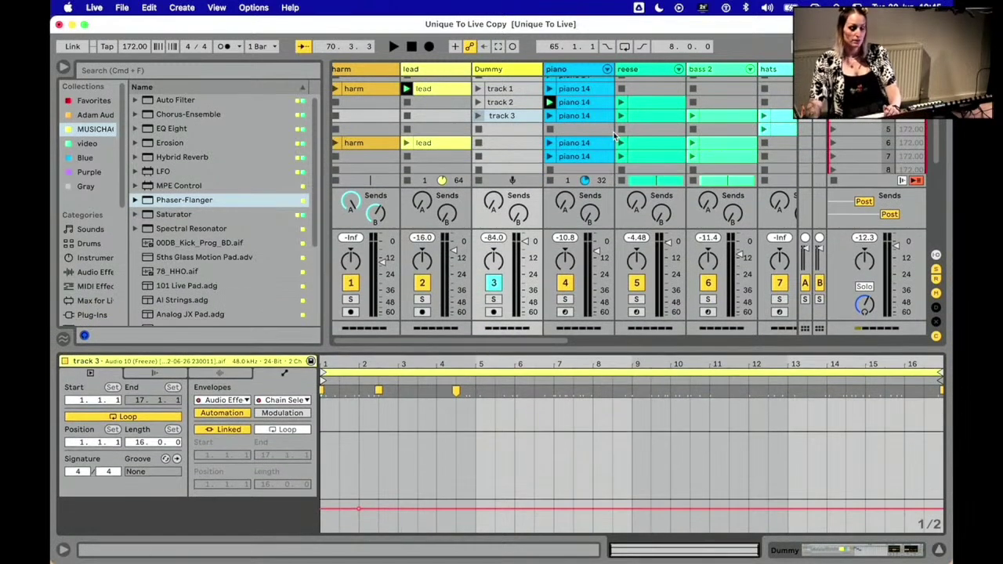
Step: Solo the Dummy track, launch its track 1 clip and display the track's Audio Effect Rack during playback
left_click(493, 300)
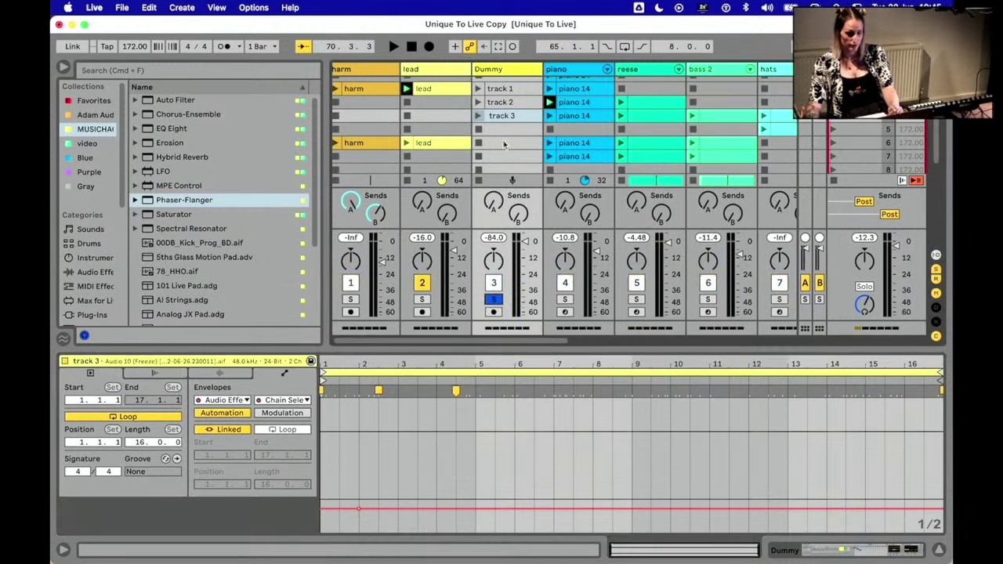
scroll(495, 116, "up", 1)
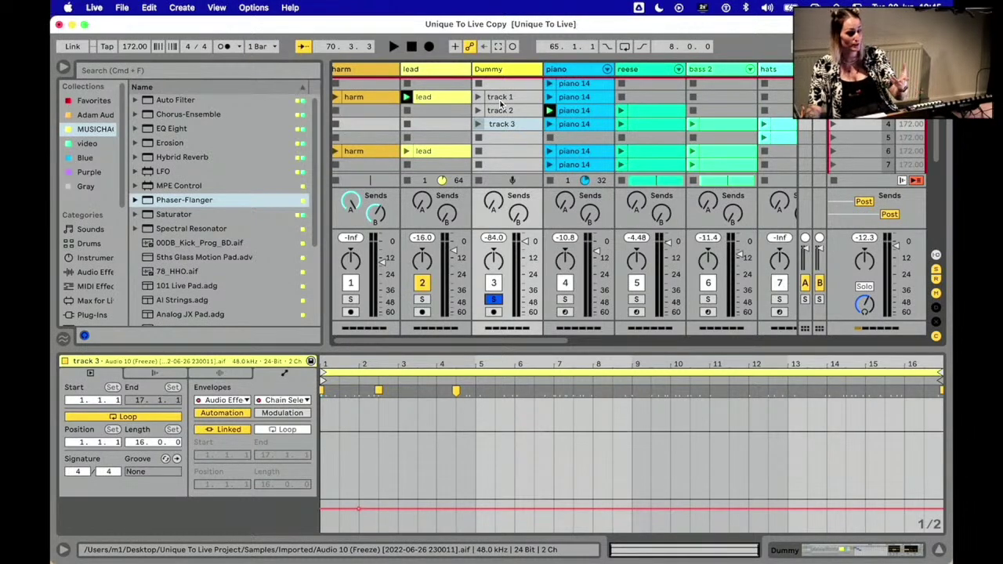
left_click(499, 98)
key("Return")
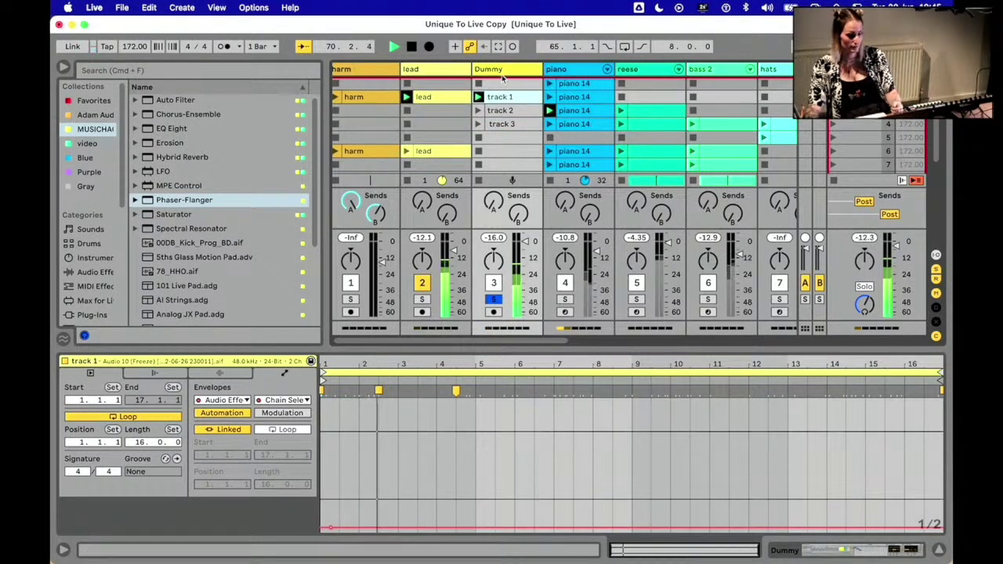
left_click(503, 72)
key("super+alt+i")
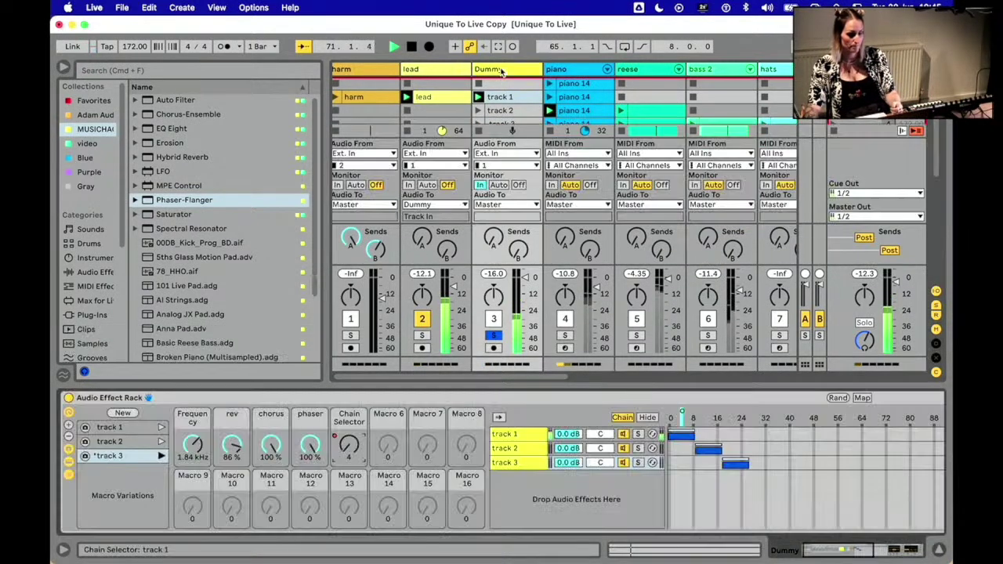
Step: Launch the track 2 clip and then the track 3 clip on the Dummy track to audition the chain switching
left_click(478, 112)
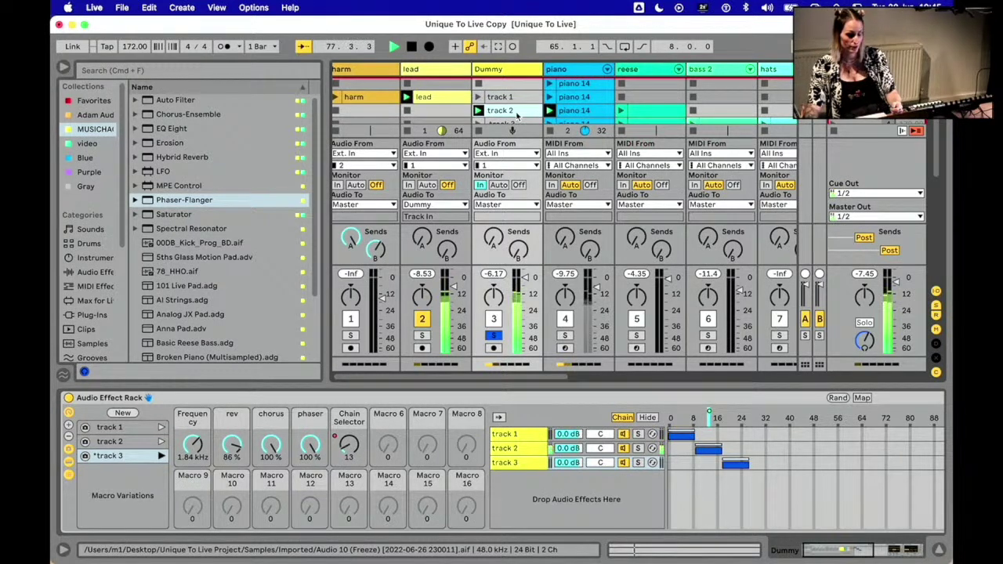
scroll(481, 110, "down", 1)
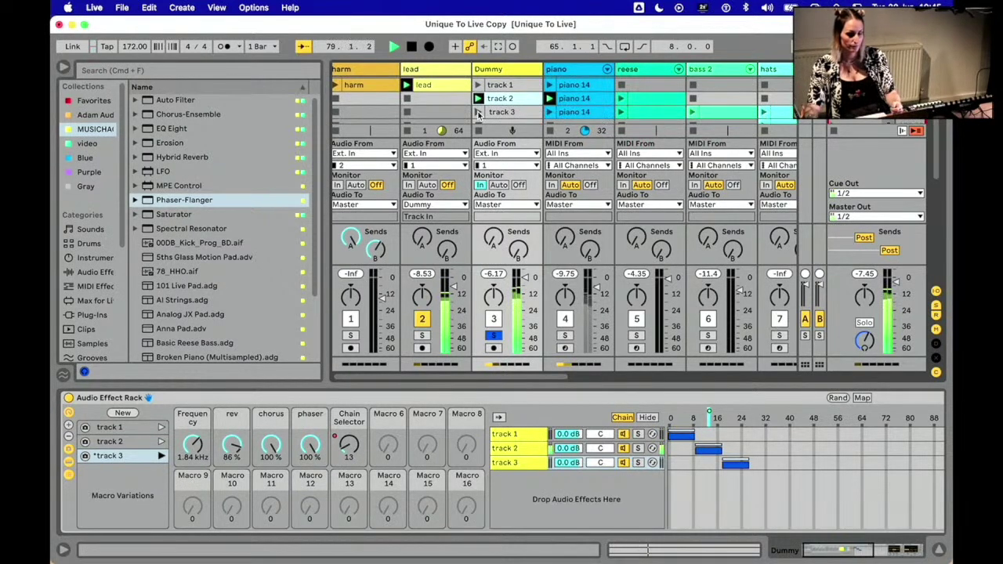
left_click(478, 112)
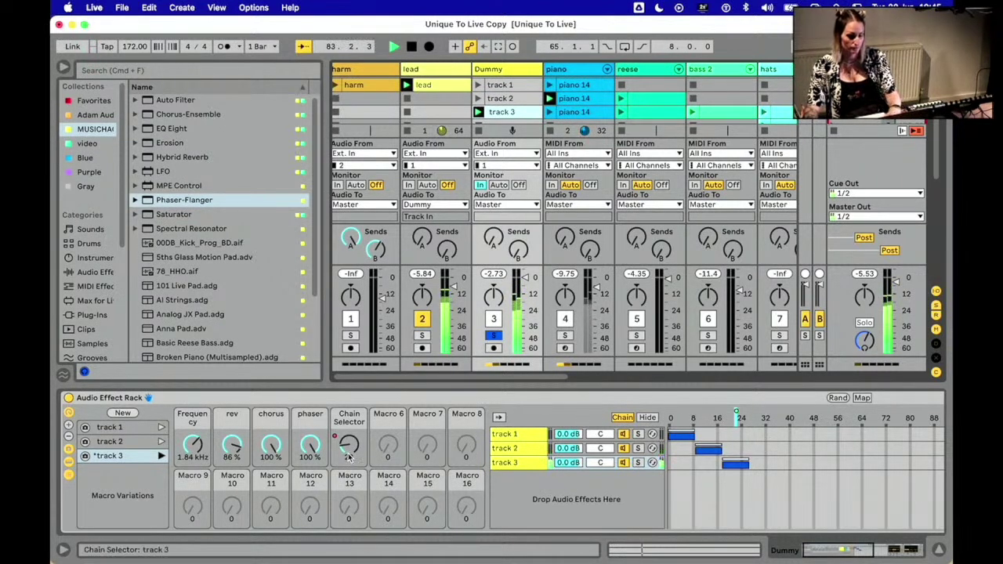
Step: Stop playback and unsolo the Dummy track
key("space")
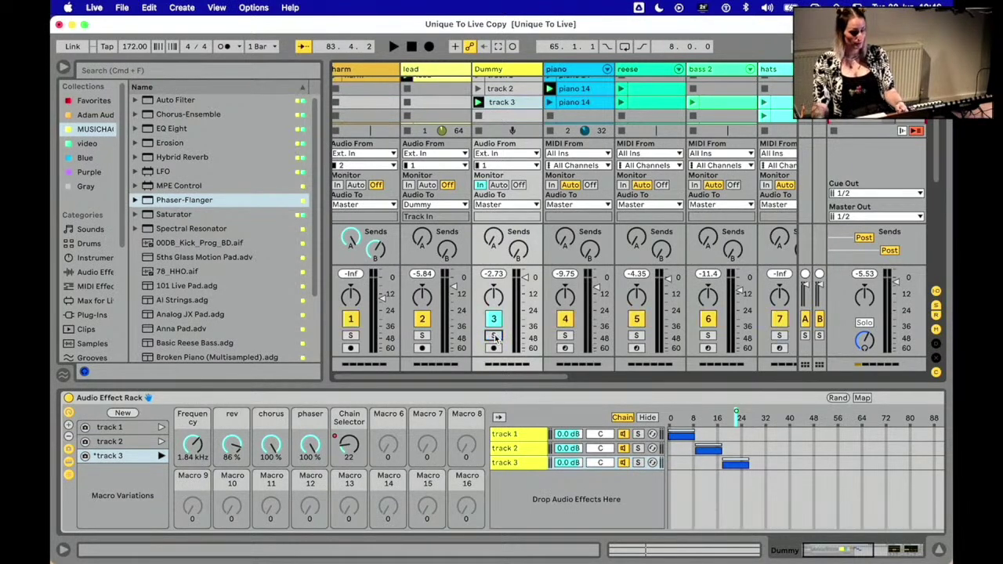
left_click(494, 337)
Step: Insert a new MIDI track after track 14 Instrument Rack at the end of the set
scroll(522, 263, "right", 3)
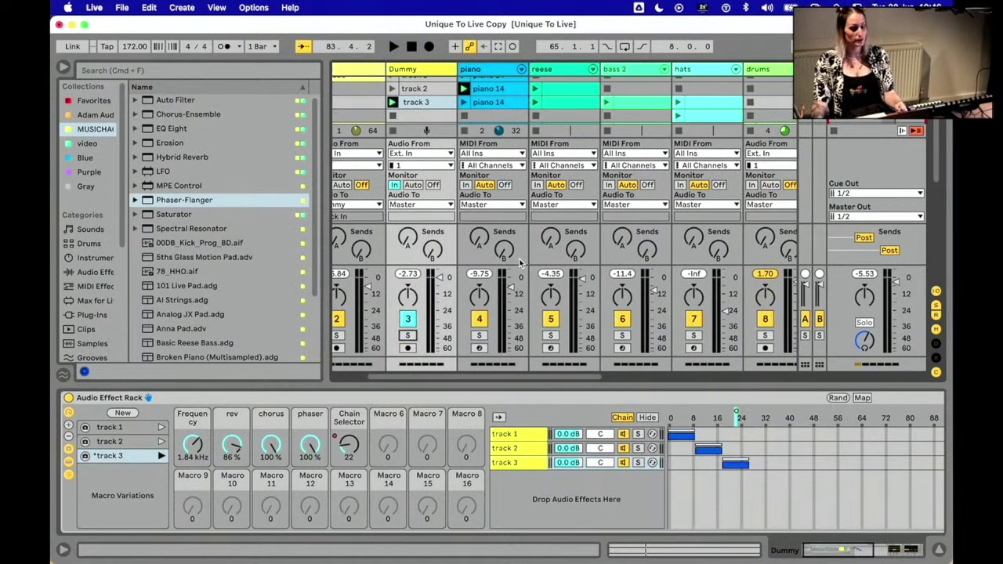
scroll(522, 259, "right", 10)
scroll(552, 260, "right", 3)
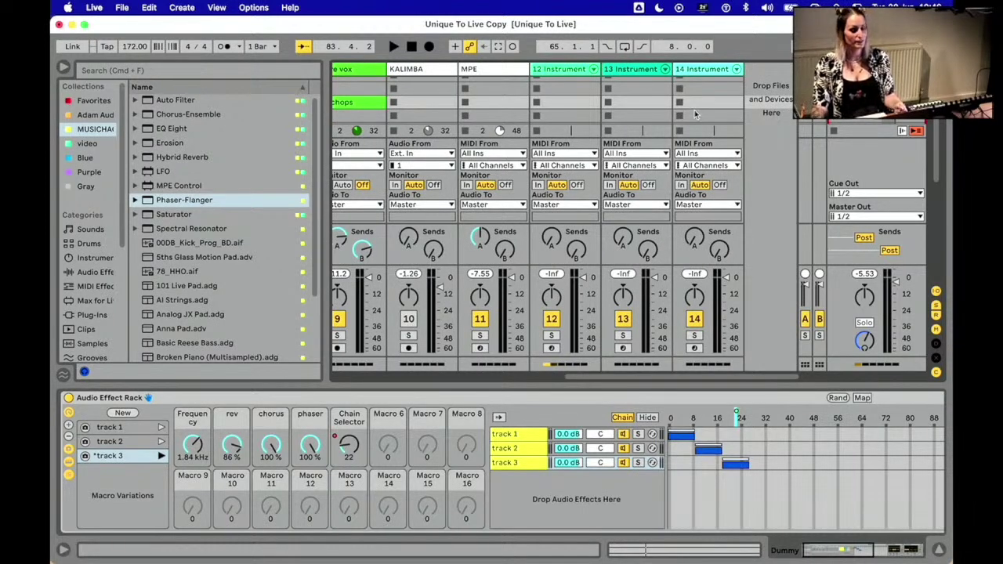
left_click(693, 72)
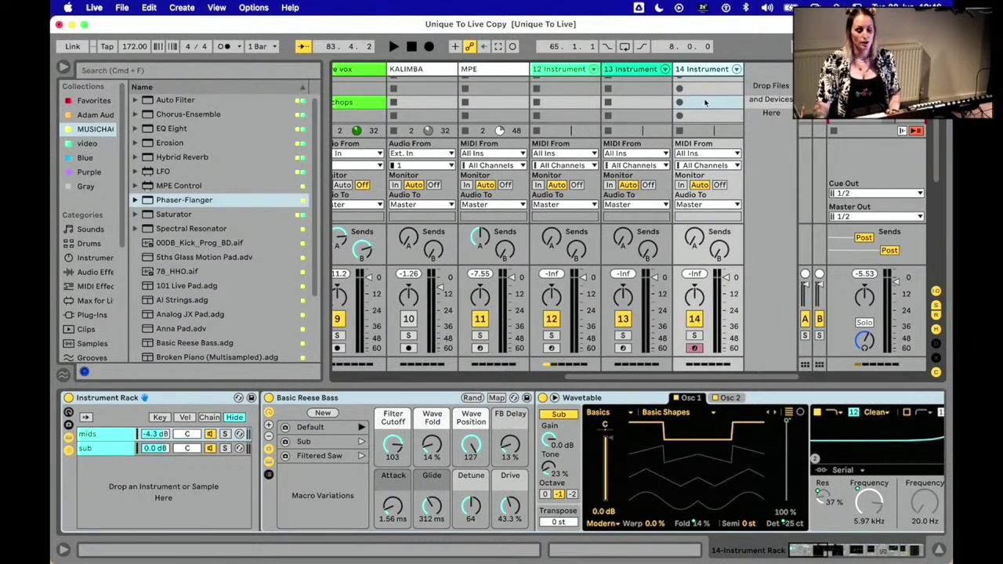
scroll(705, 102, "up", 2)
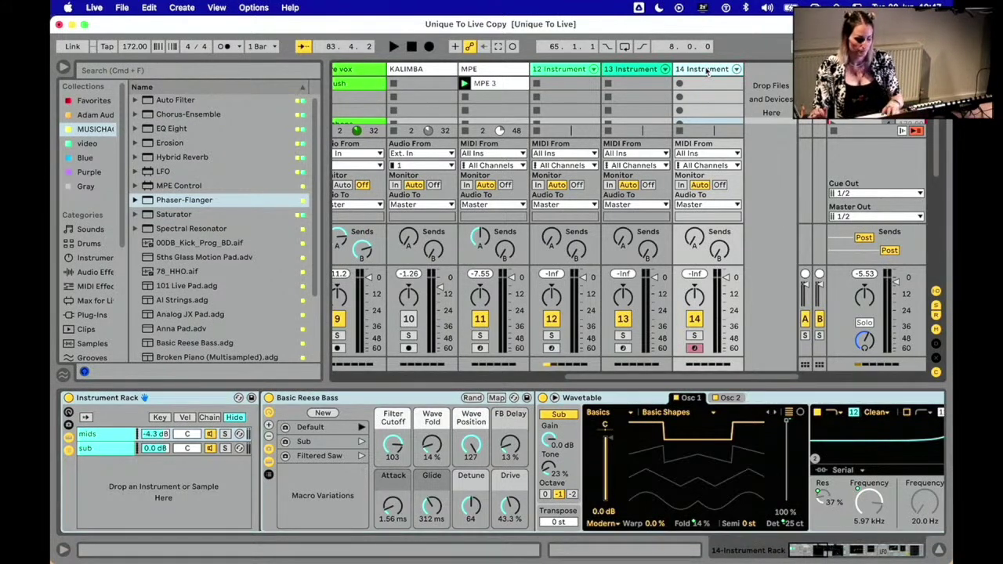
key("super+shift+t")
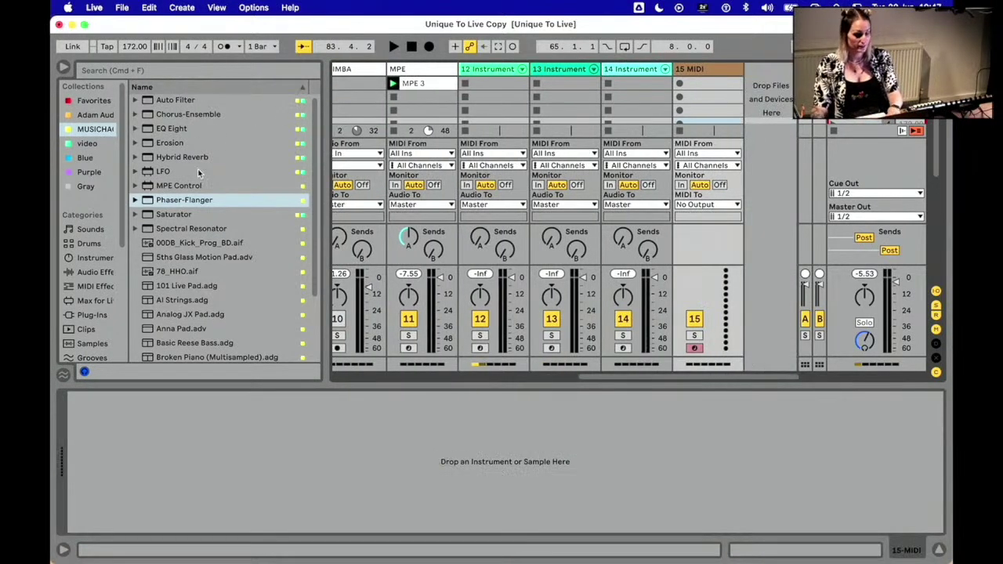
Step: Load an empty Drum Rack from the Drums category onto the new track 15
left_click(91, 243)
left_click(176, 118)
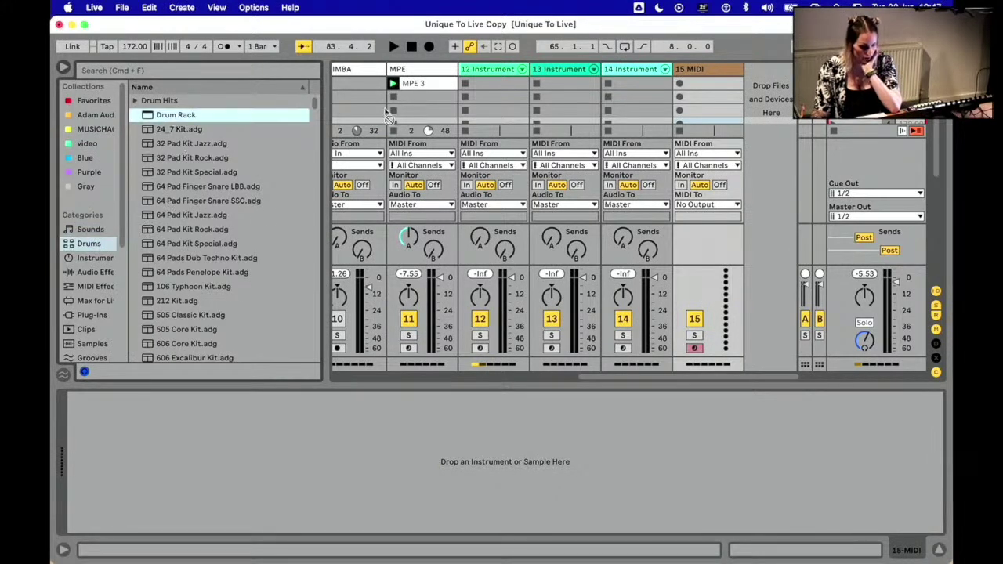
left_click_drag(715, 72, 715, 72)
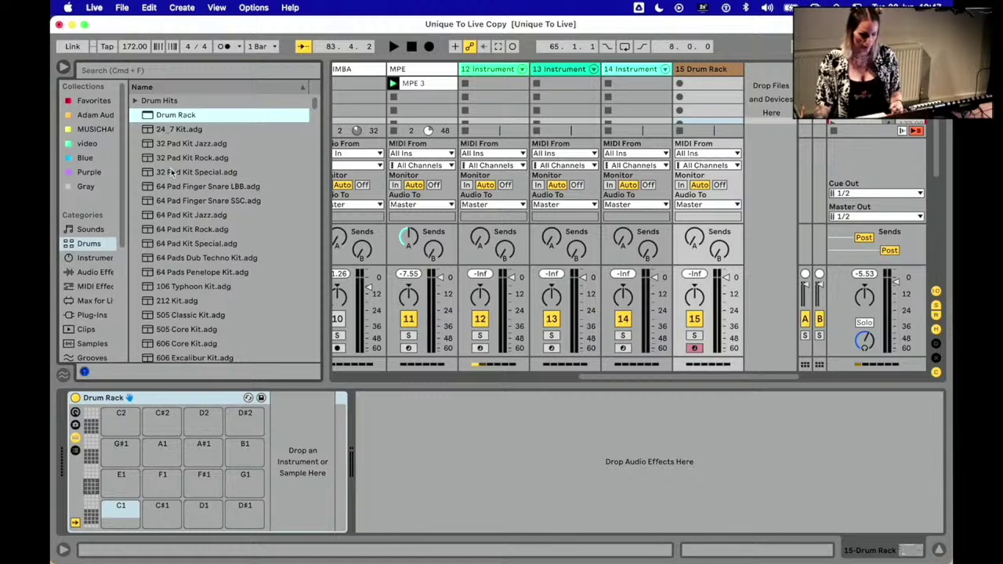
Step: Load DKIK05.aif from the yellow collection onto the Drum Rack's C1 pad and layer 00DB_Kick_Prog_BD.aif on the same pad
scroll(165, 157, "down", 15)
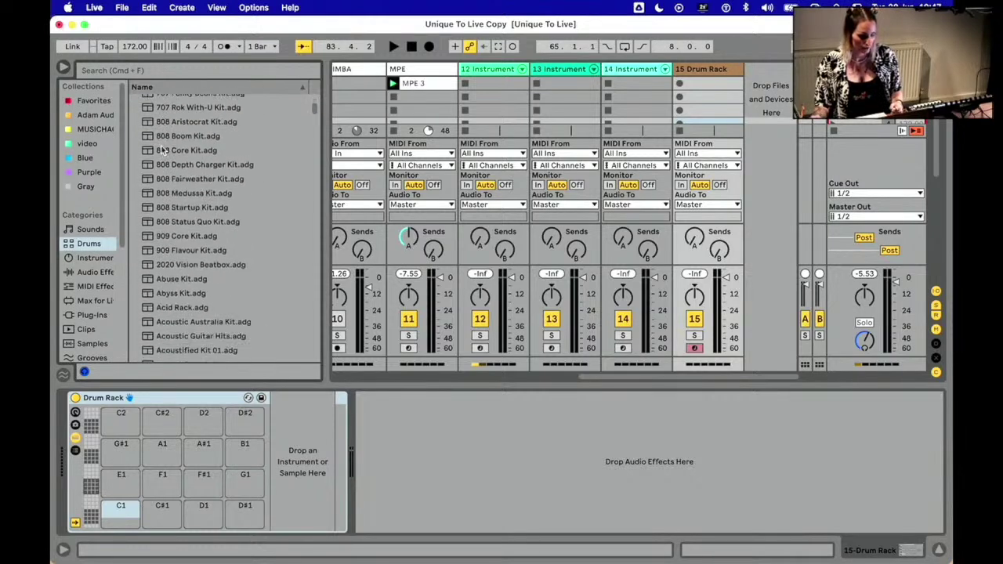
scroll(161, 145, "up", 15)
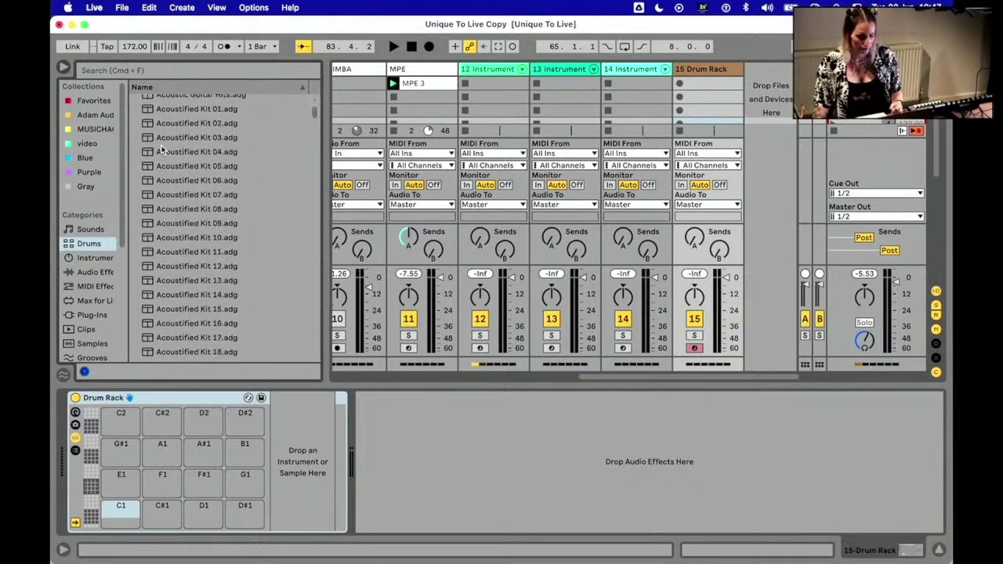
left_click(110, 129)
scroll(194, 171, "down", 3)
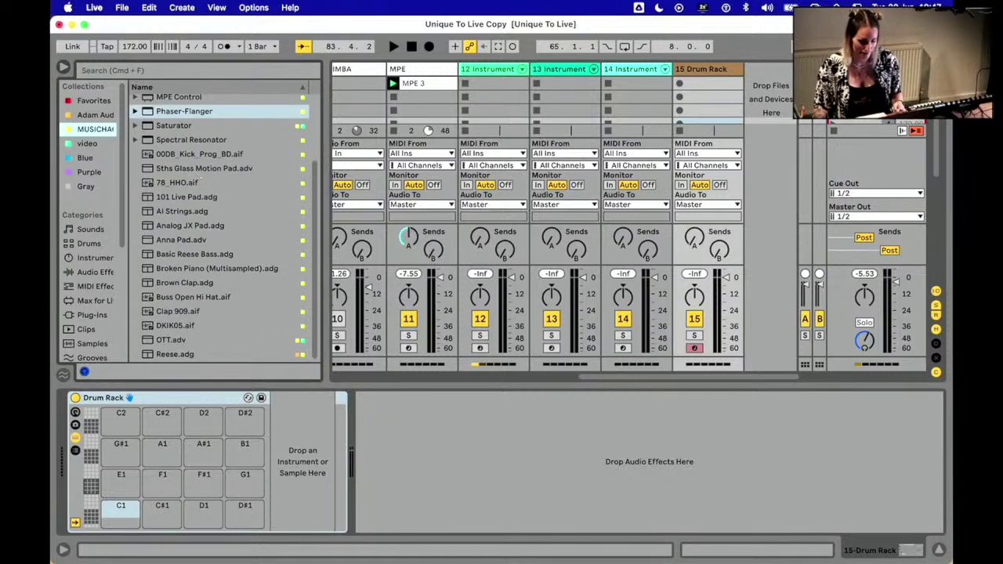
left_click(170, 325)
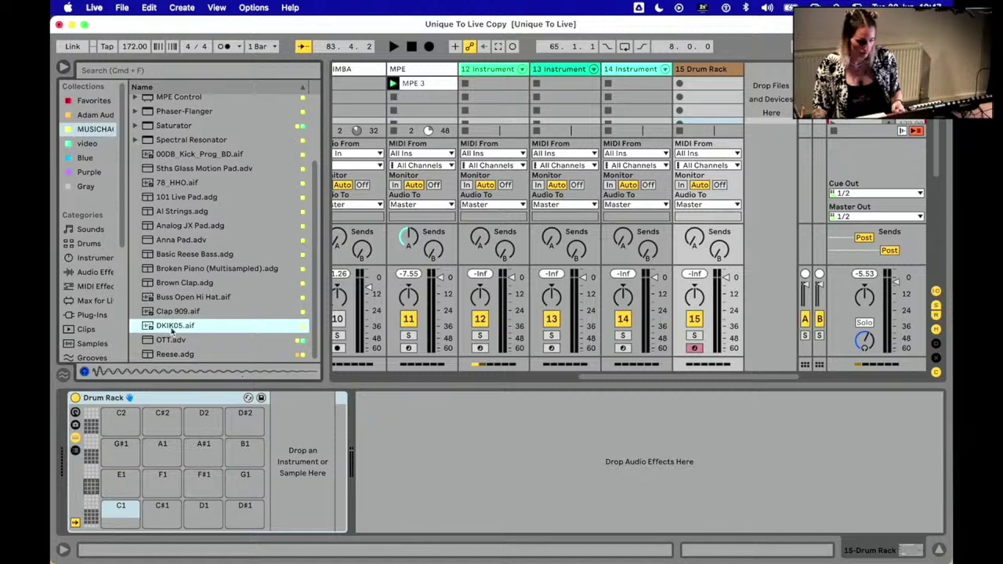
left_click_drag(170, 328, 128, 511)
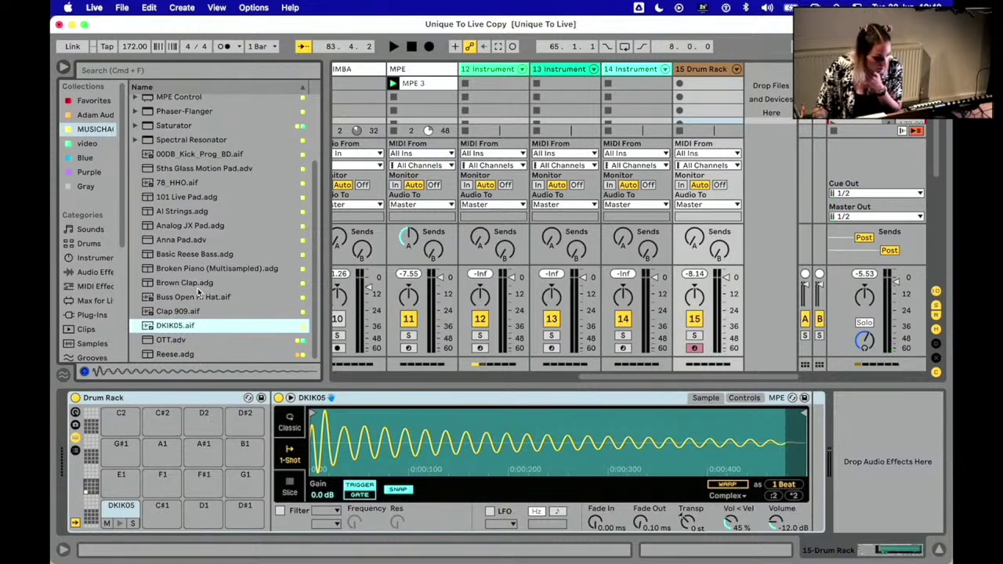
left_click(187, 154)
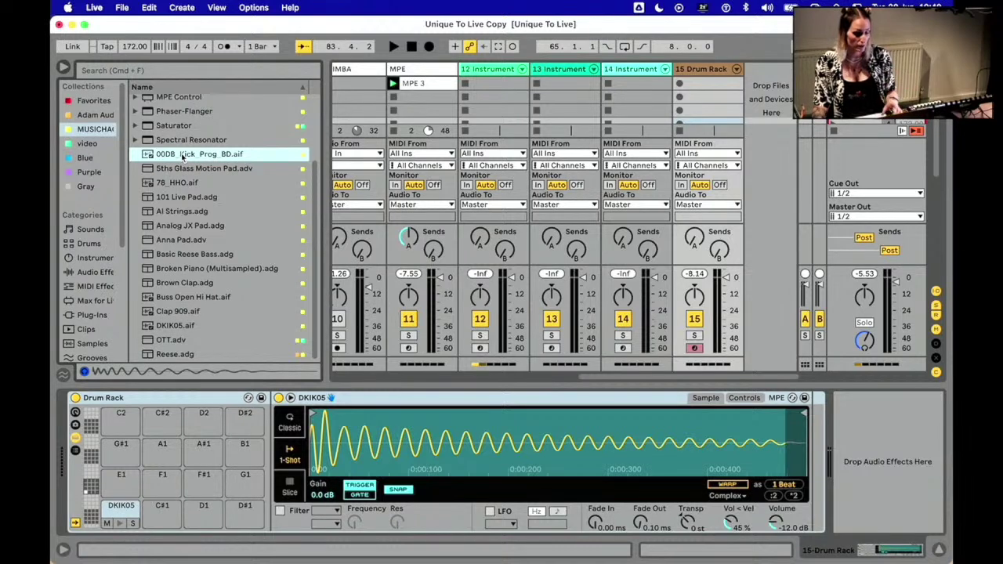
left_click_drag(181, 152, 127, 509)
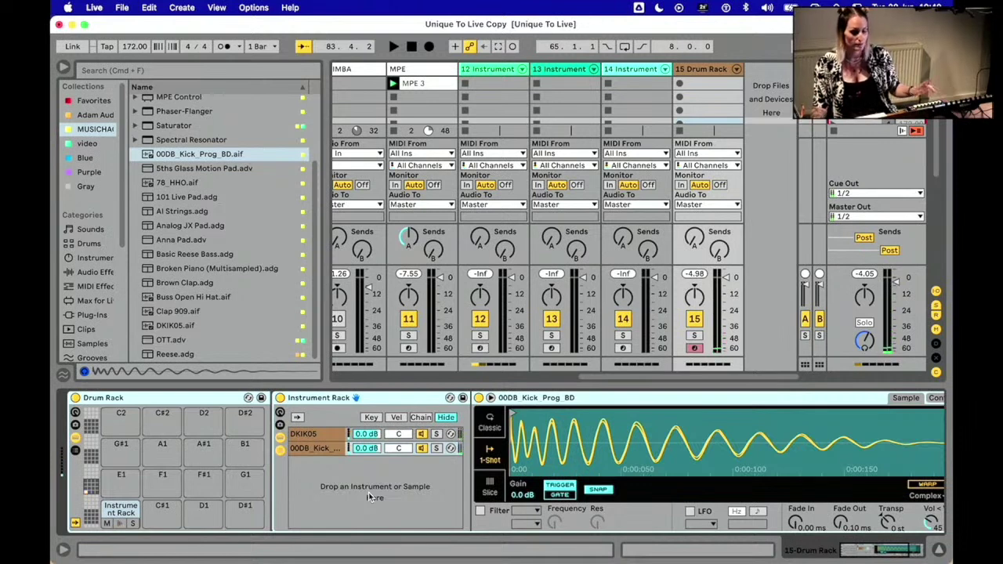
Step: Set the C1 pad's chain zones so DKIK05 covers 0 to about 56 and 00DB_Kick_Prog_BD covers about 56 to 127
left_click(421, 417)
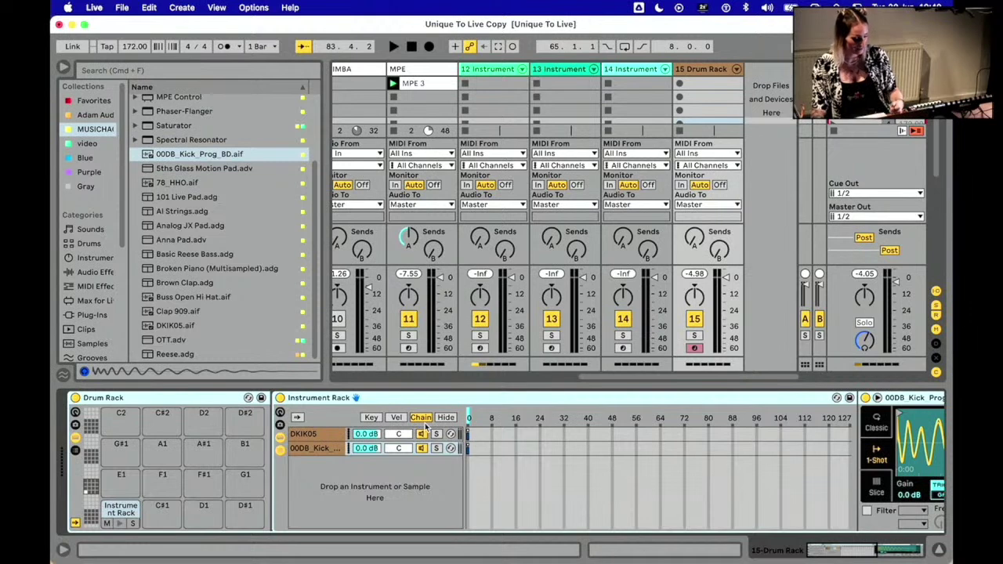
left_click_drag(468, 435, 636, 435)
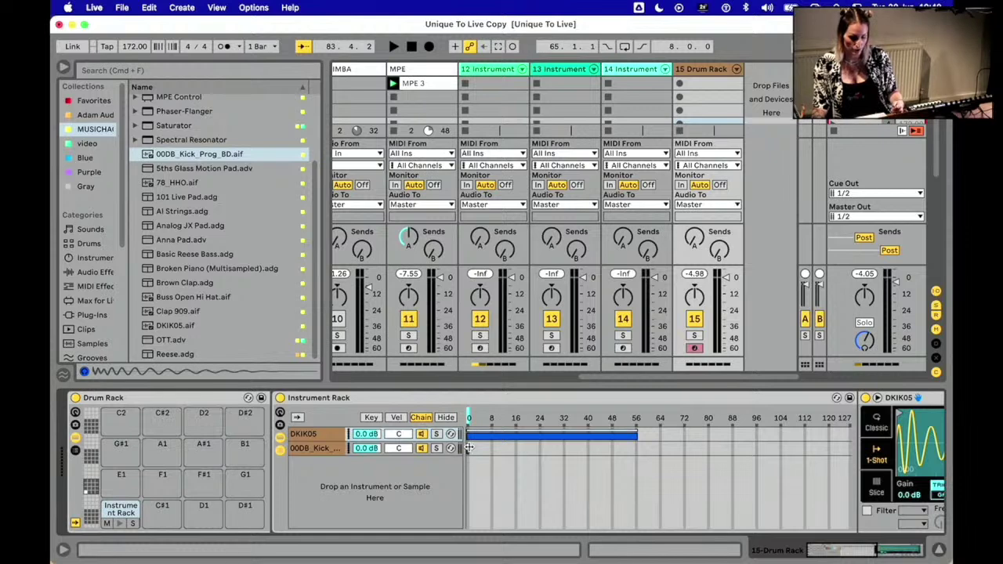
left_click_drag(468, 448, 855, 453)
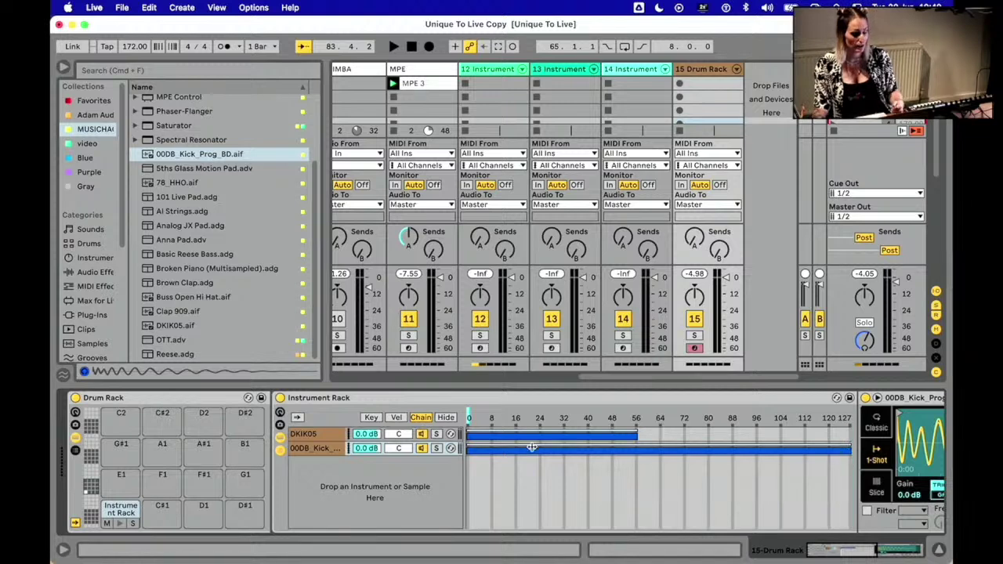
left_click_drag(470, 448, 635, 451)
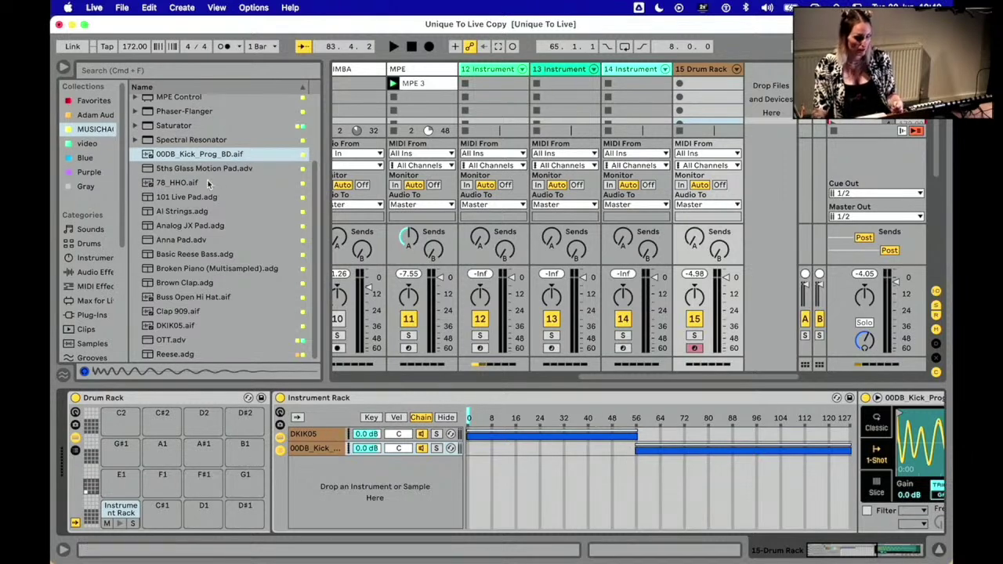
Step: Load Brown Clap.adg onto the Drum Rack's C#1 pad and layer Clap 909.aif on the same pad
left_click(181, 313)
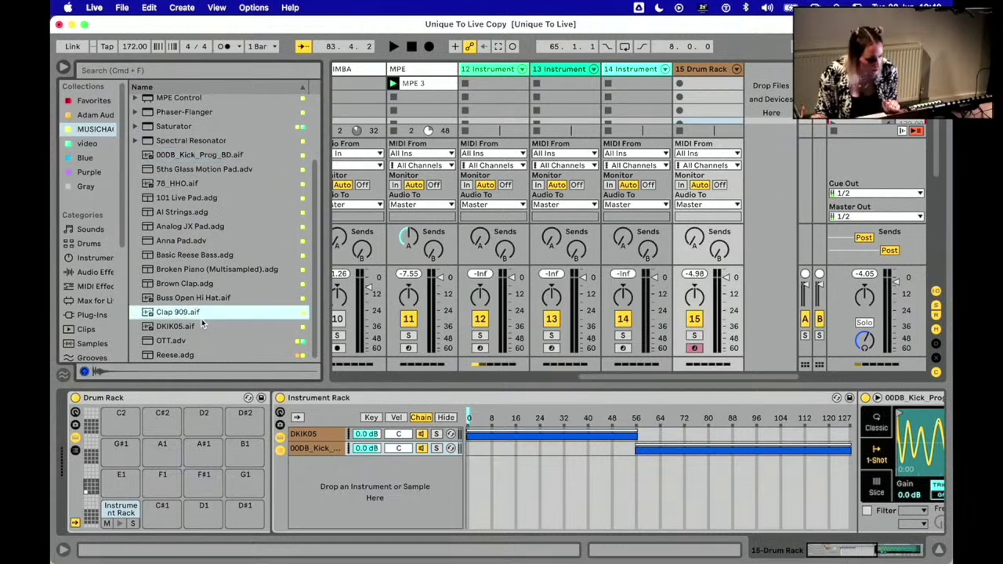
left_click(196, 287)
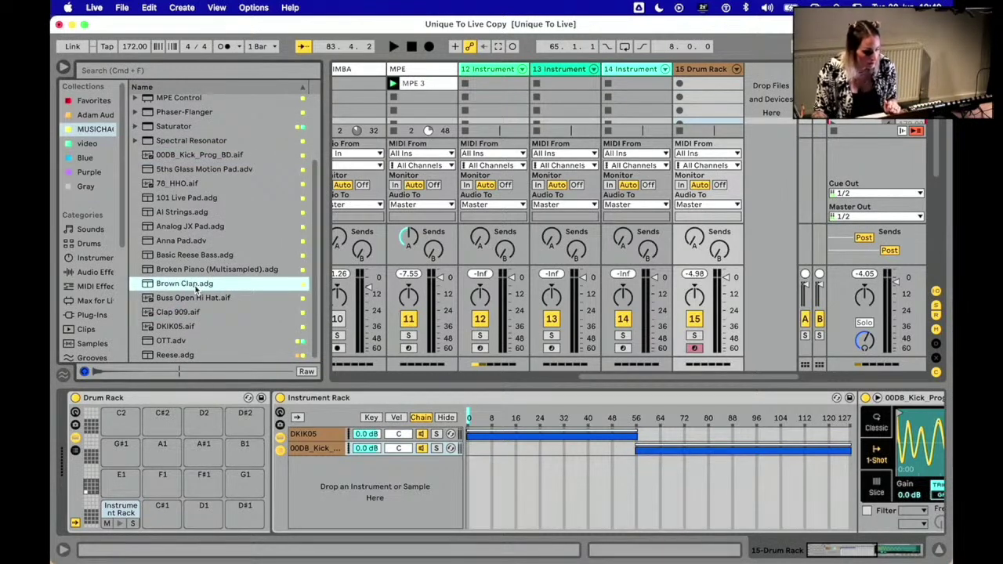
left_click_drag(188, 289, 159, 511)
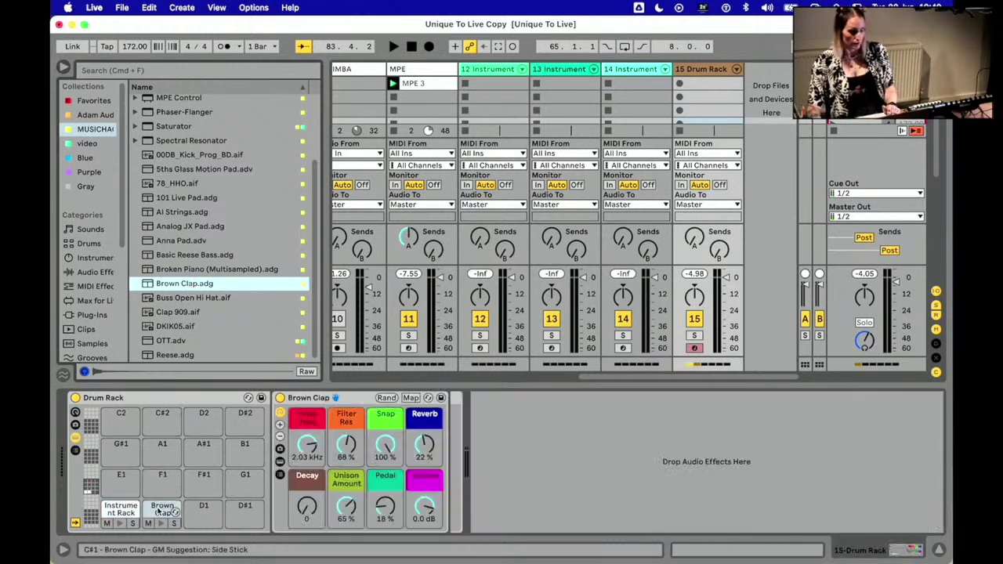
left_click(179, 314)
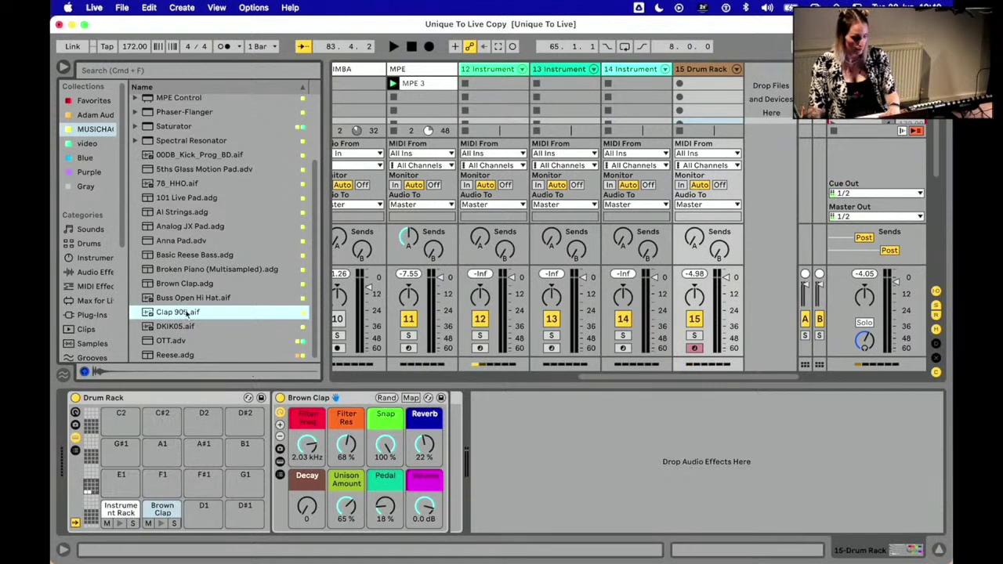
left_click_drag(178, 313, 169, 511)
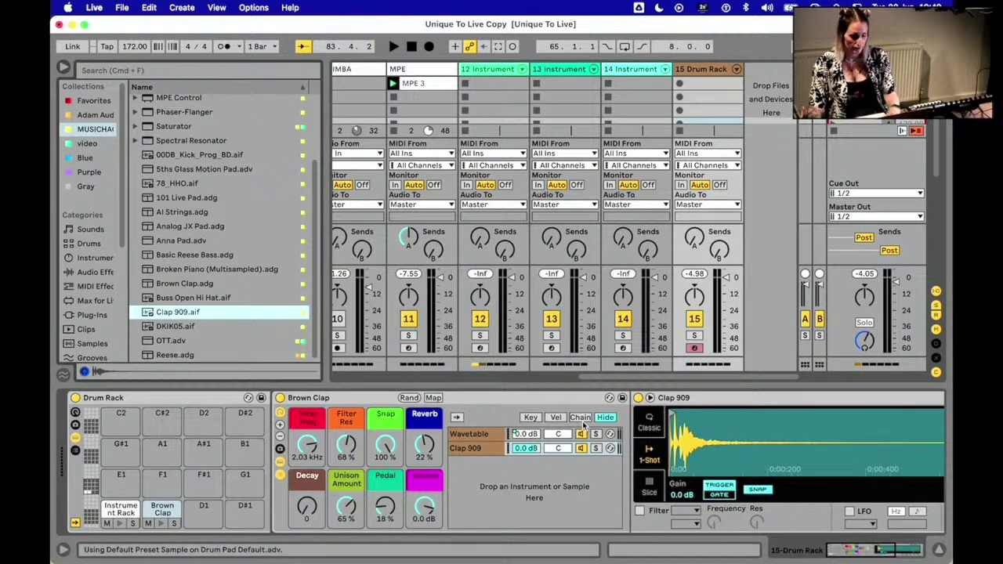
Step: Set the Brown Clap rack's chain zones so Wavetable covers 0 to about 56 and Clap 909 covers about 56 to 127
left_click(582, 420)
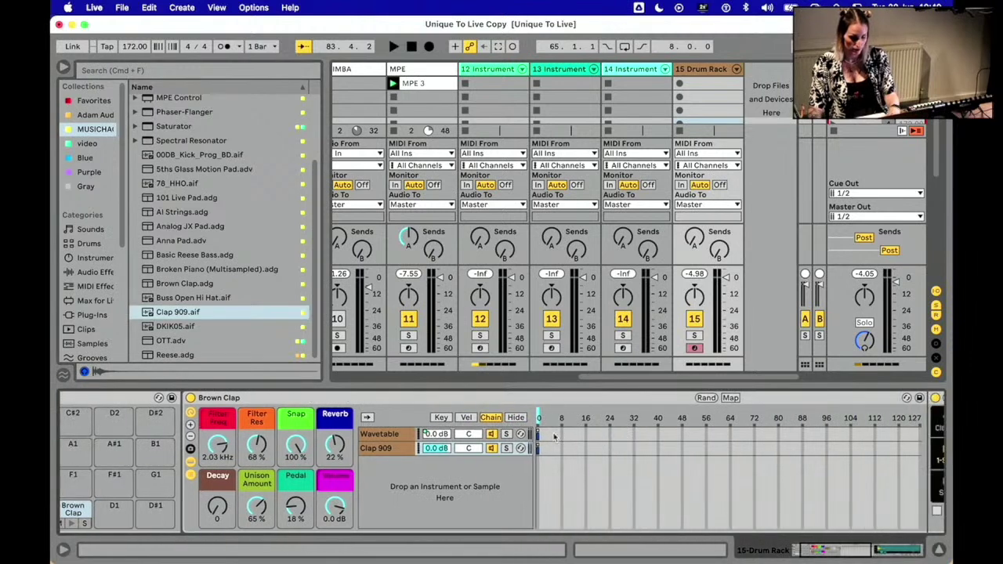
left_click_drag(538, 435, 707, 436)
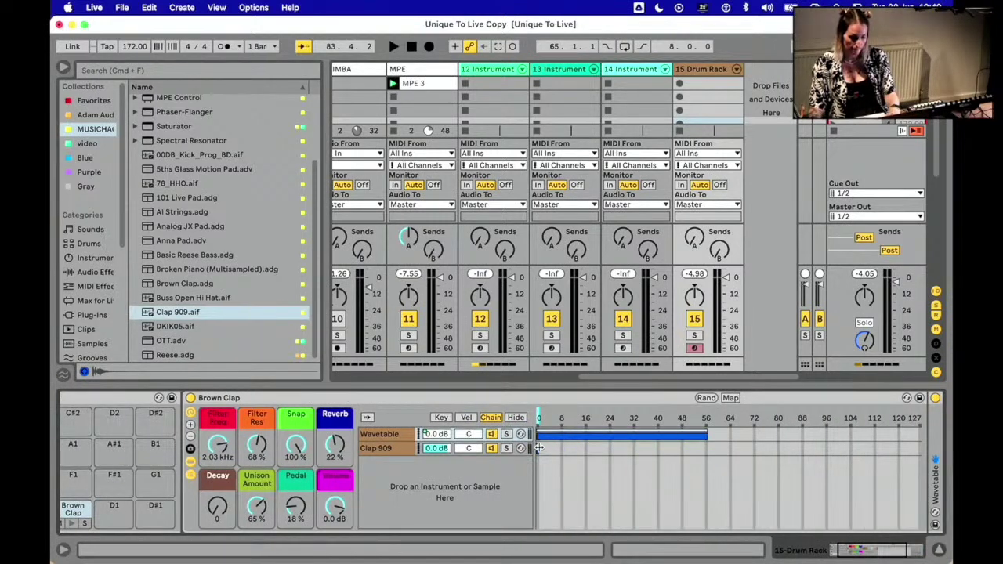
left_click_drag(538, 448, 936, 451)
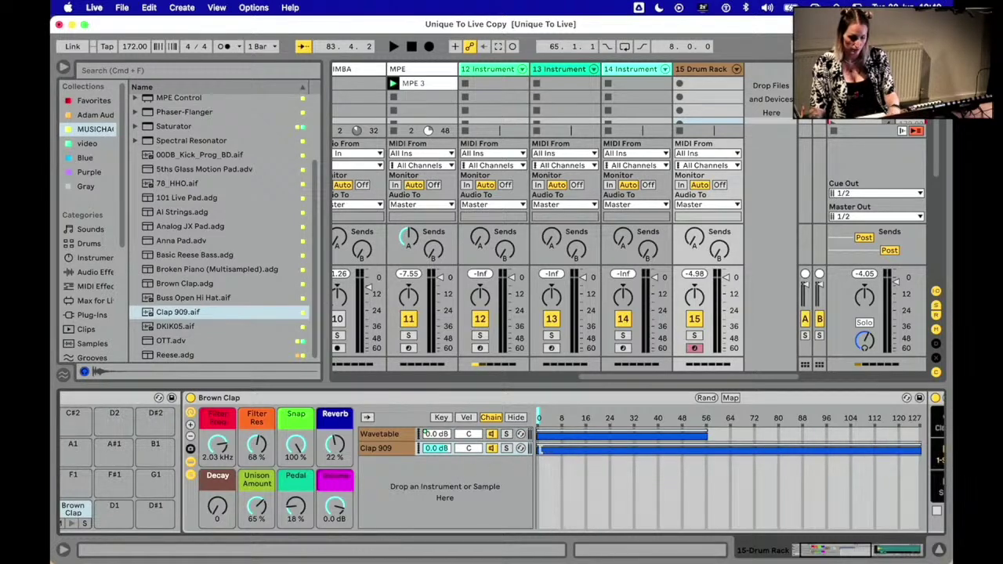
left_click_drag(540, 450, 705, 451)
Step: Audition 78_HHO.aif, DKIK05.aif, Clap 909.aif and Buss Open Hi Hat.aif in the collection to choose the hi-hat sounds
scroll(206, 290, "up", 3)
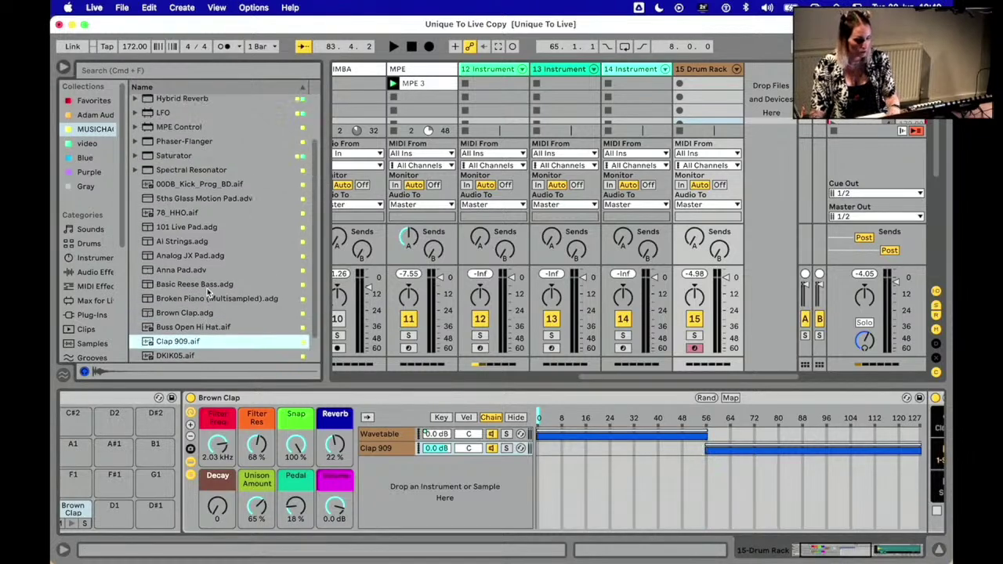
scroll(166, 450, "left", 3)
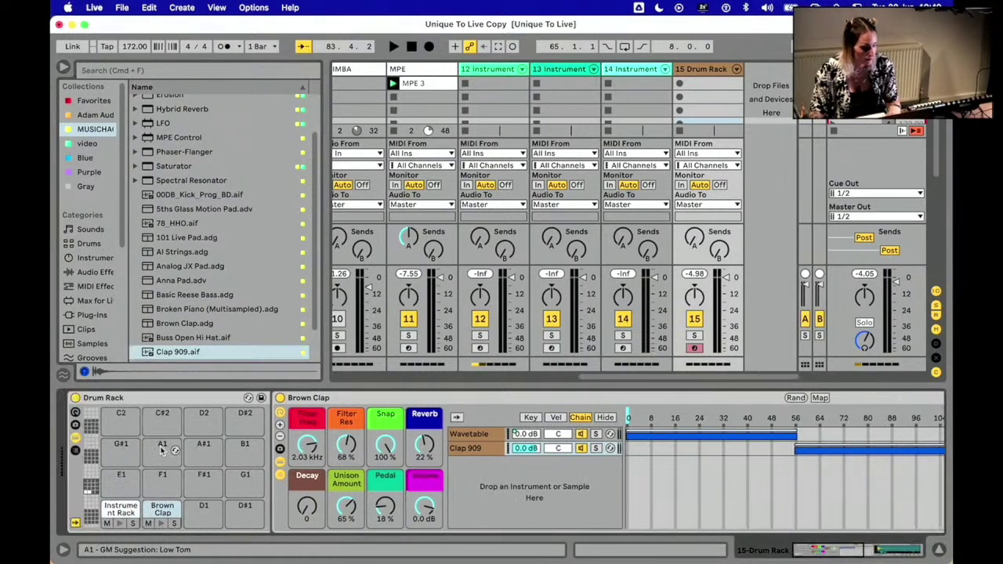
scroll(196, 216, "up", 3)
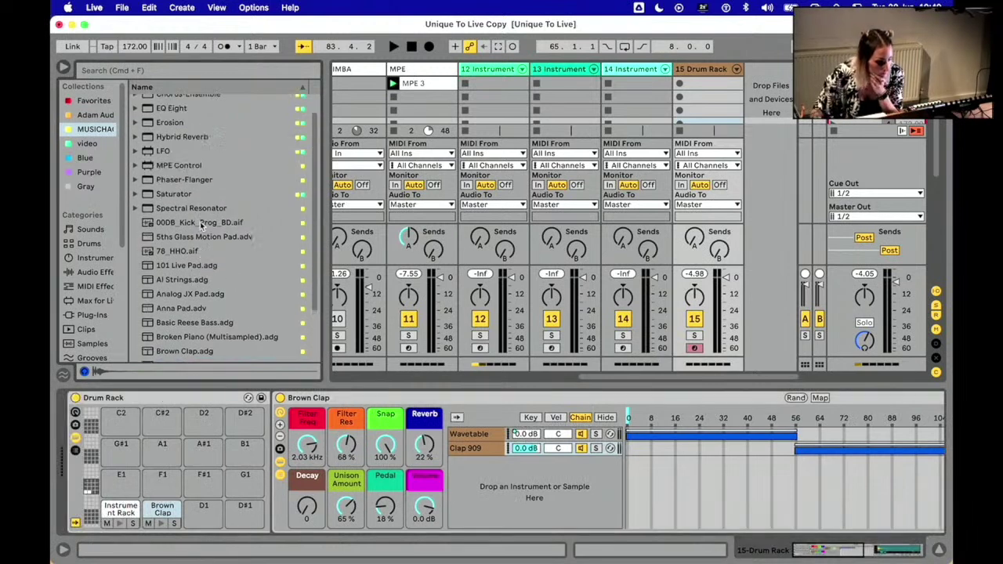
scroll(200, 221, "down", 6)
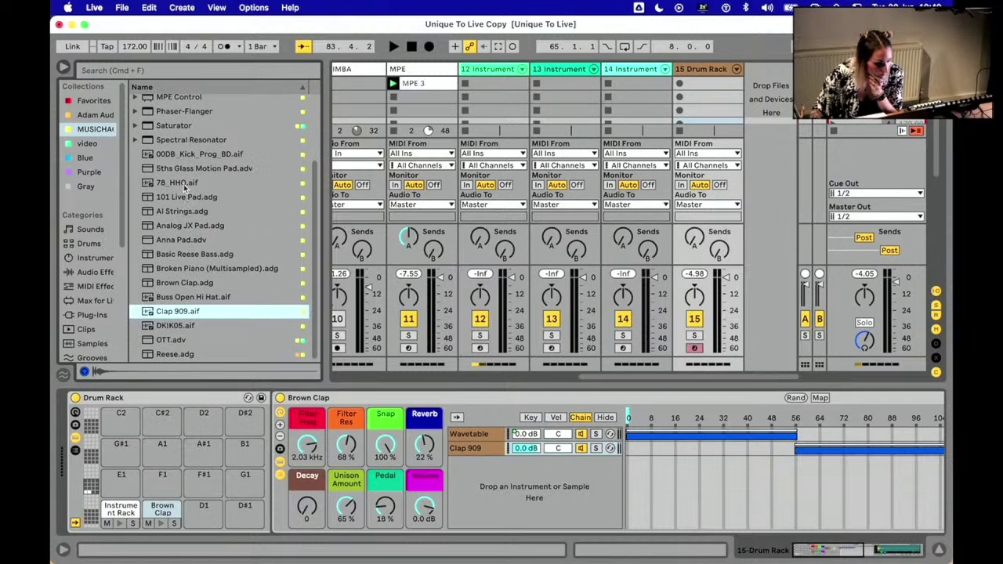
left_click(184, 184)
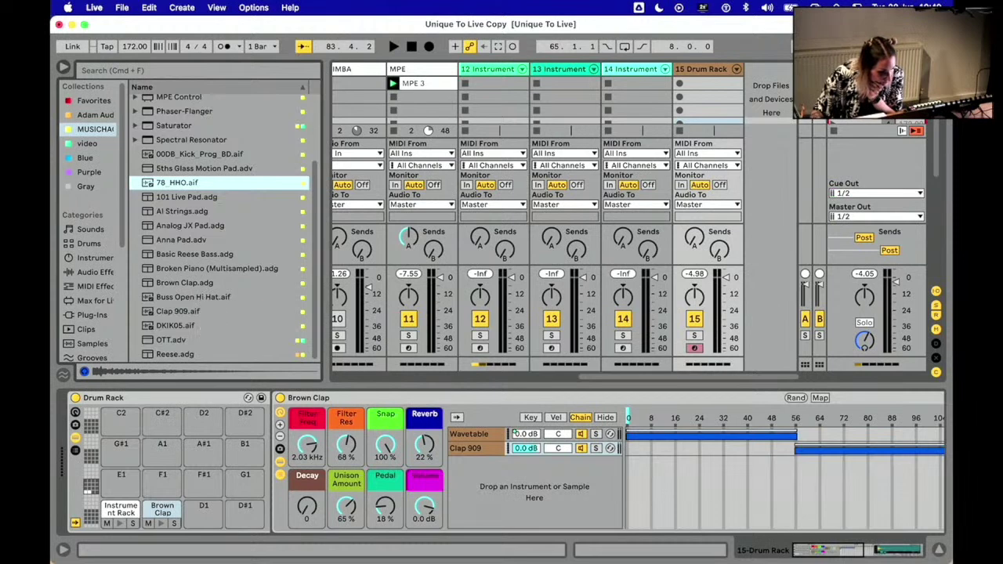
left_click(180, 326)
left_click(179, 312)
left_click(179, 298)
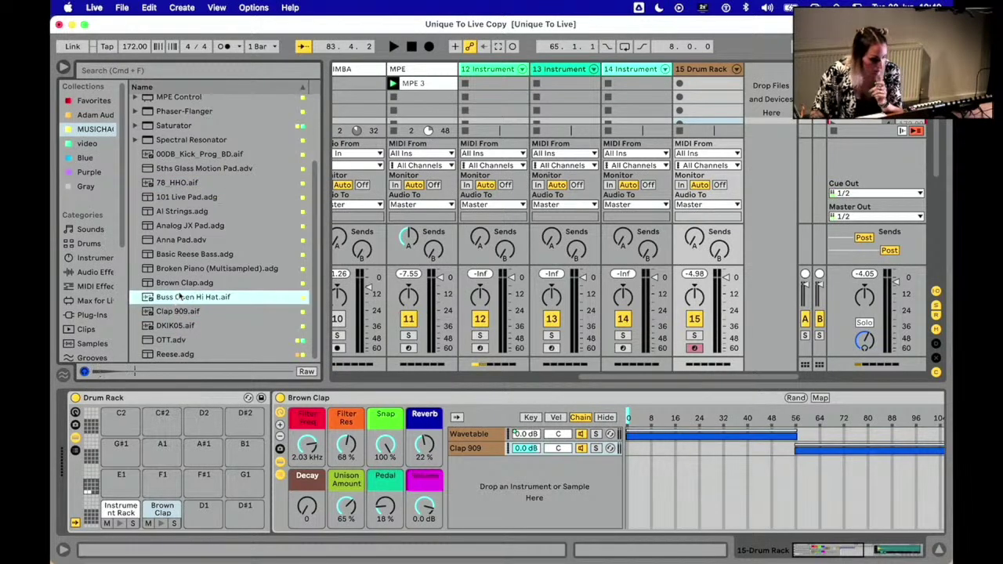
left_click(179, 184)
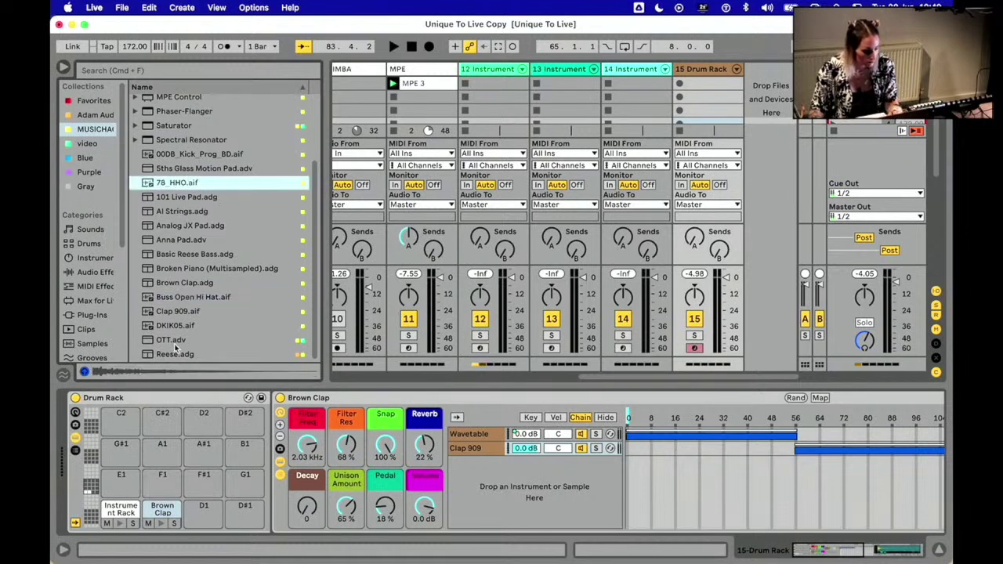
left_click(181, 297)
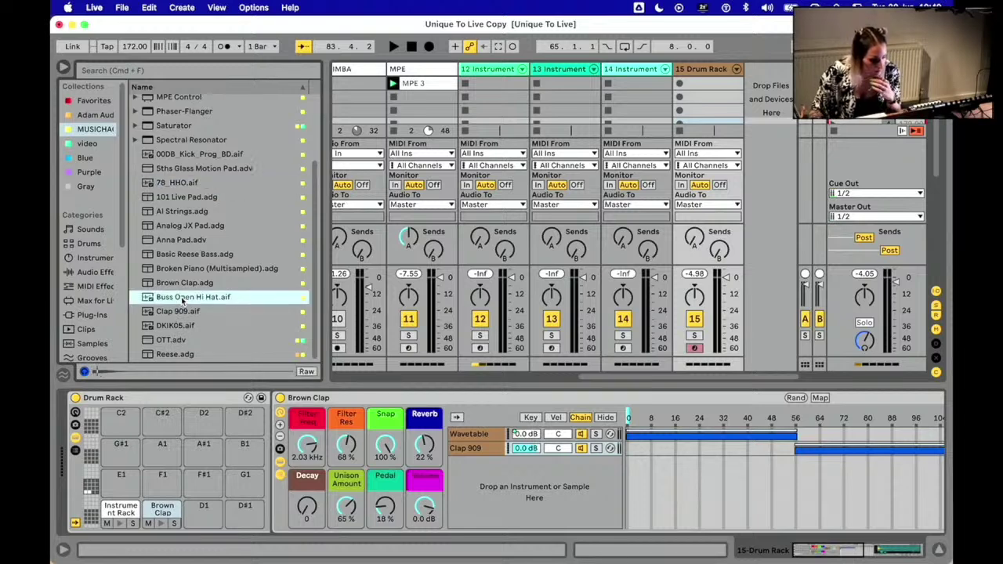
Step: Load Buss Open Hi Hat.aif onto the Drum Rack's D1 pad and layer 78_HHO.aif on the same pad
double_click(181, 297)
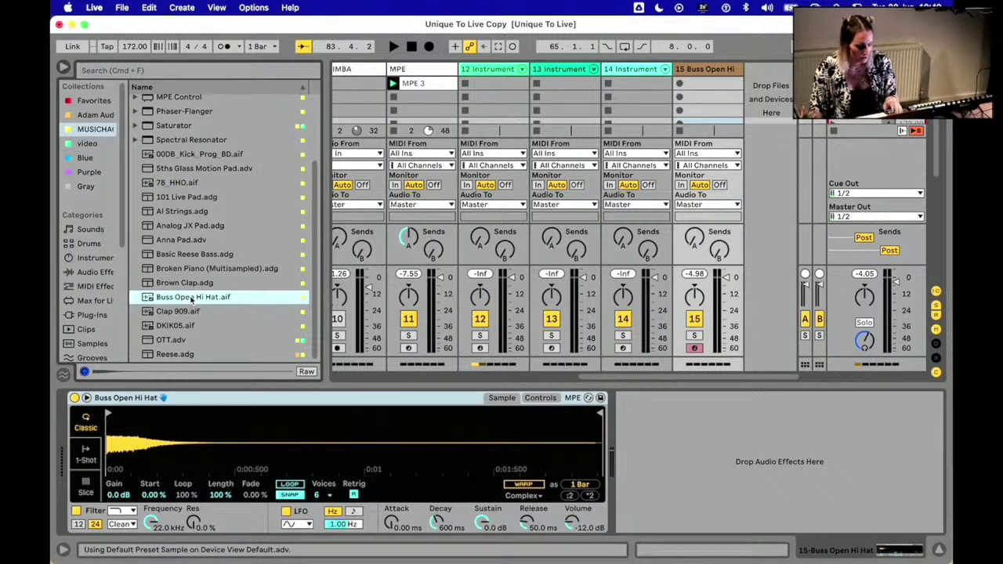
key("super+z")
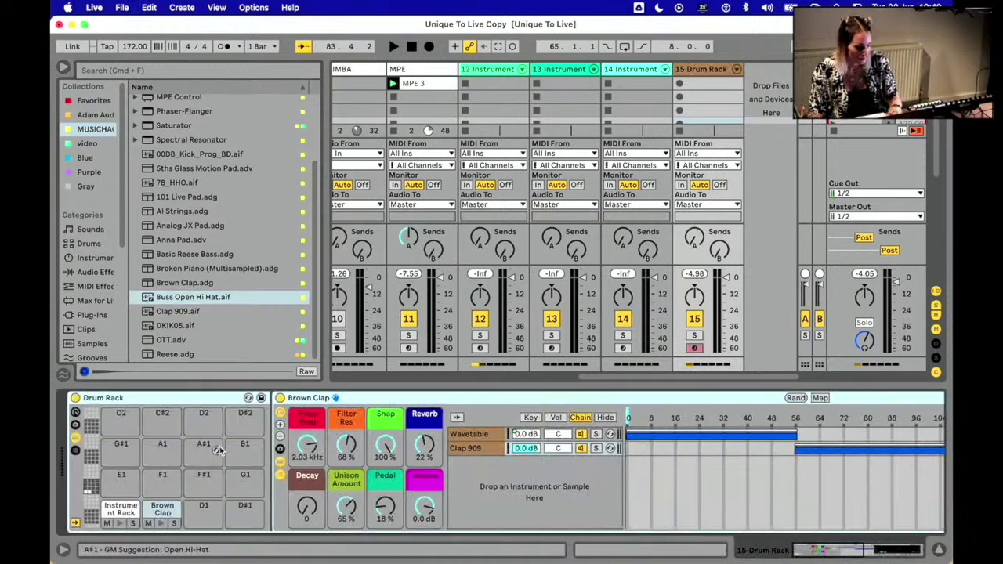
left_click_drag(188, 297, 203, 511)
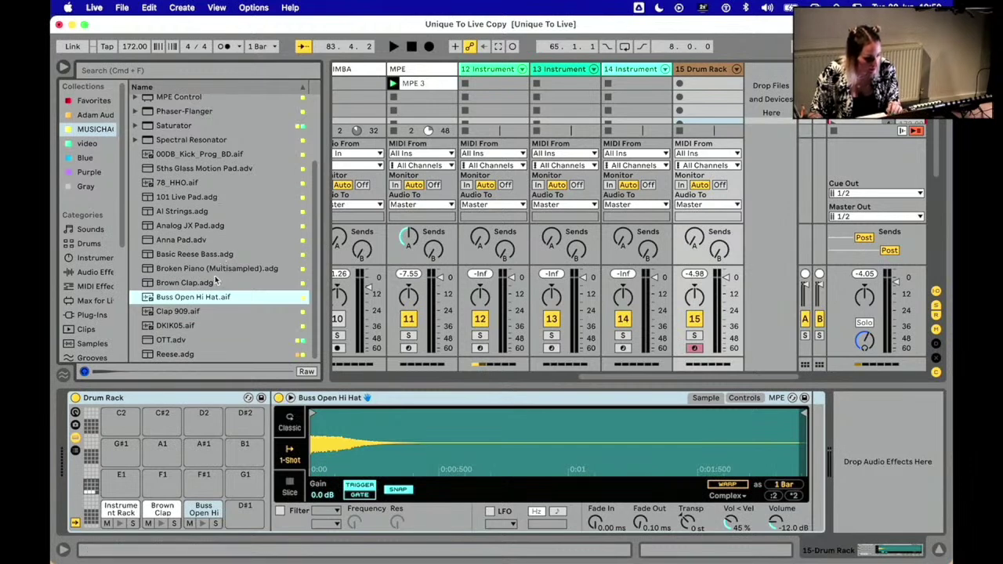
left_click(175, 183)
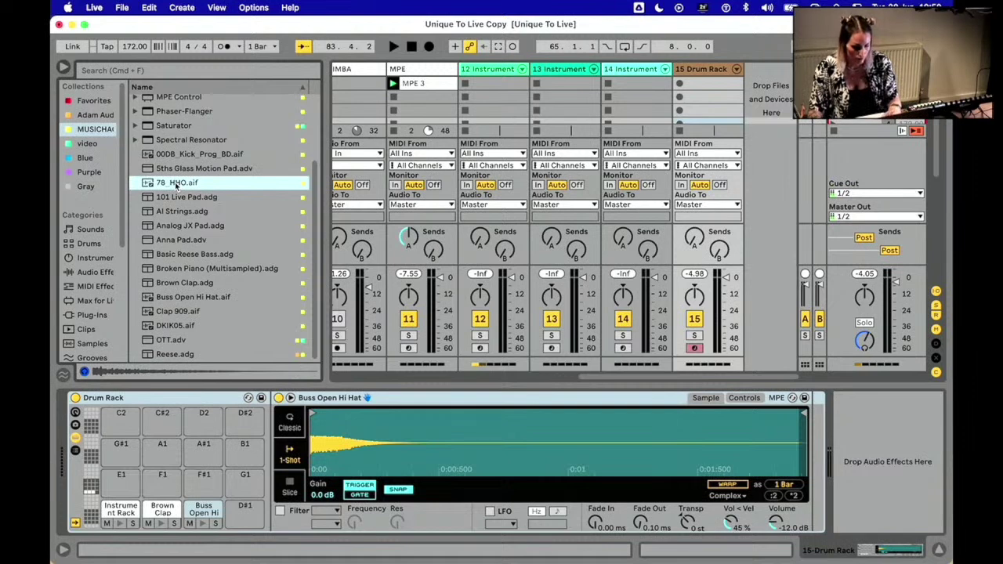
left_click_drag(176, 184, 205, 513)
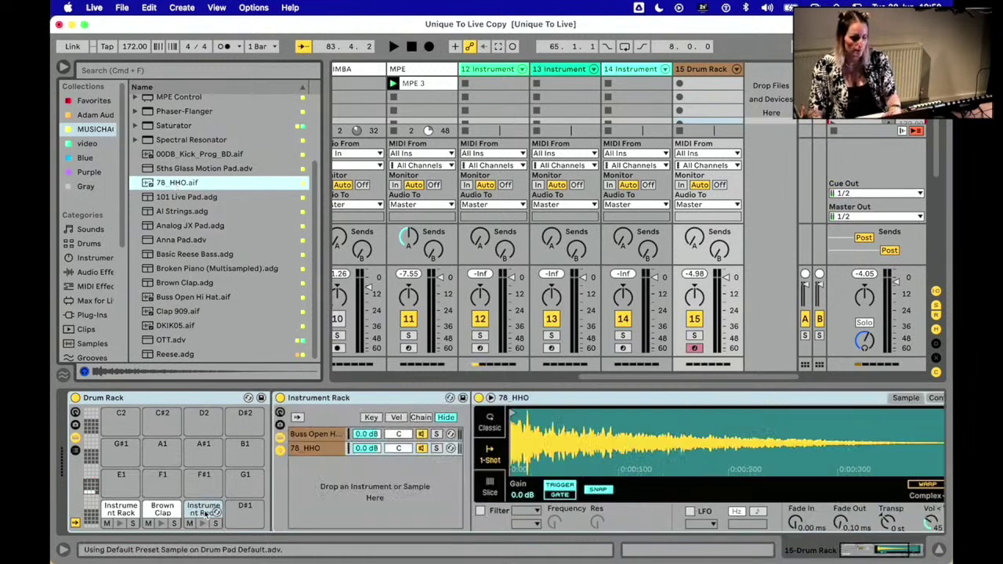
Step: Set the D1 pad's chain zones so Buss Open Hi Hat covers 0 to about 56 and 78_HHO covers about 56 to 127
left_click(419, 418)
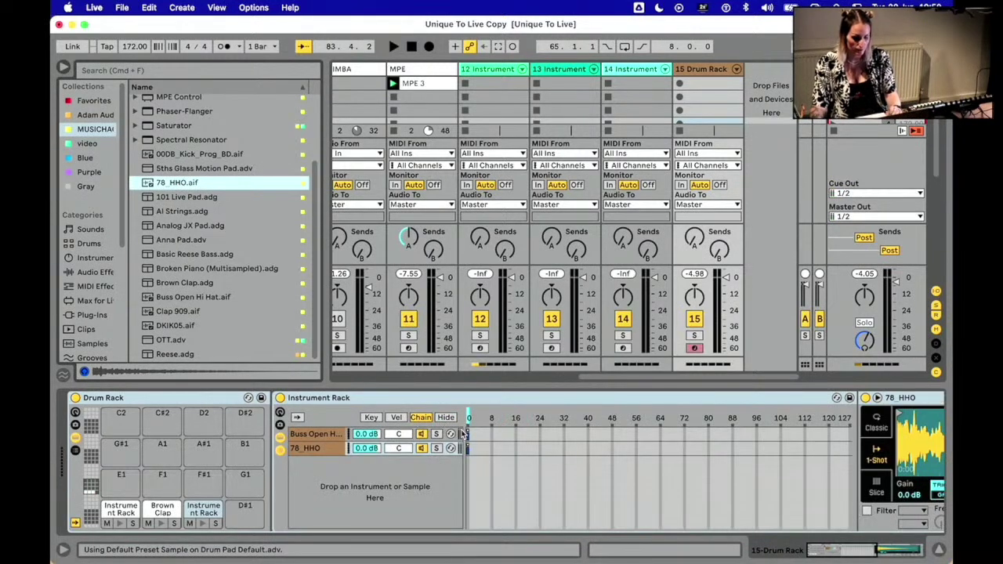
left_click_drag(469, 435, 639, 435)
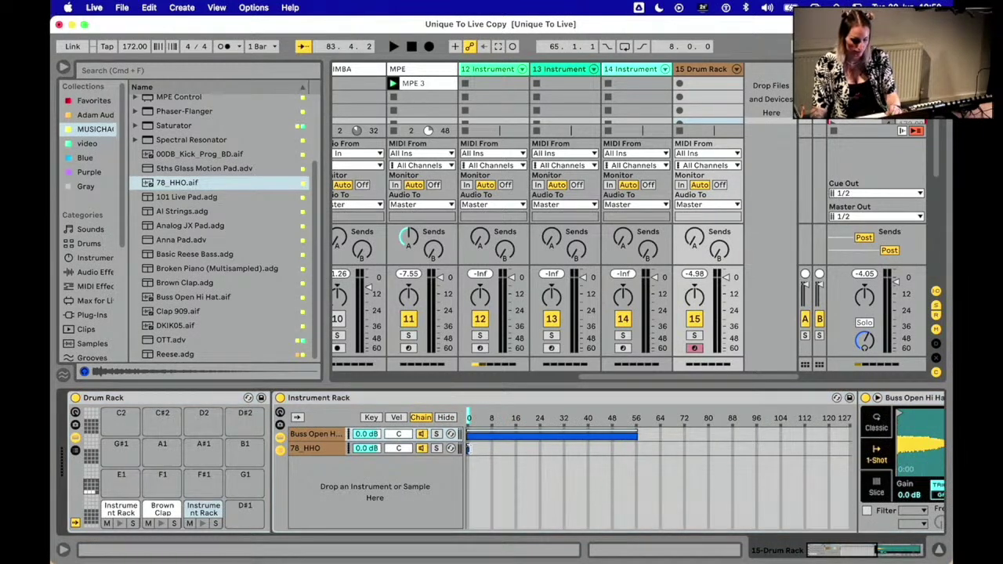
left_click_drag(468, 449, 852, 448)
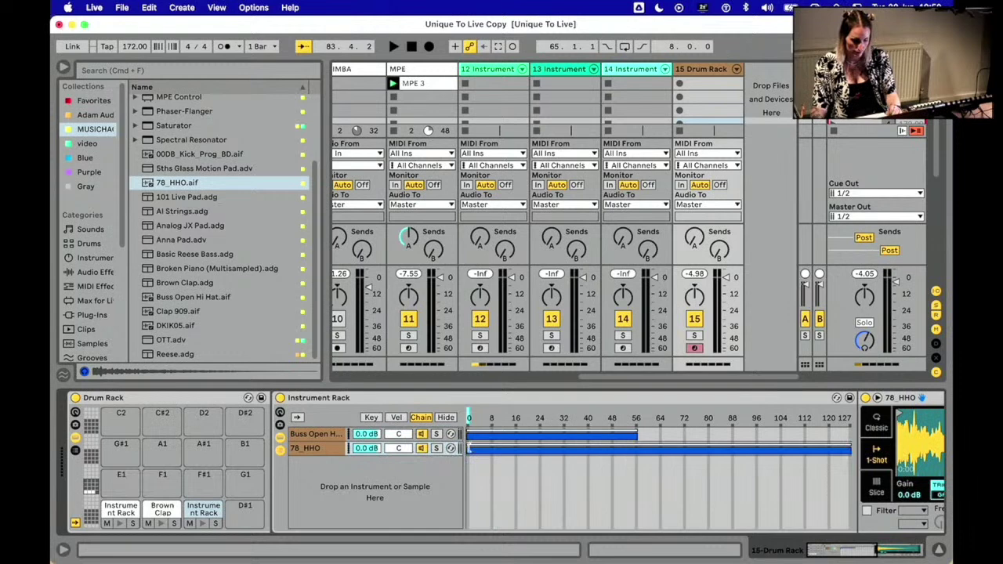
left_click_drag(469, 448, 640, 448)
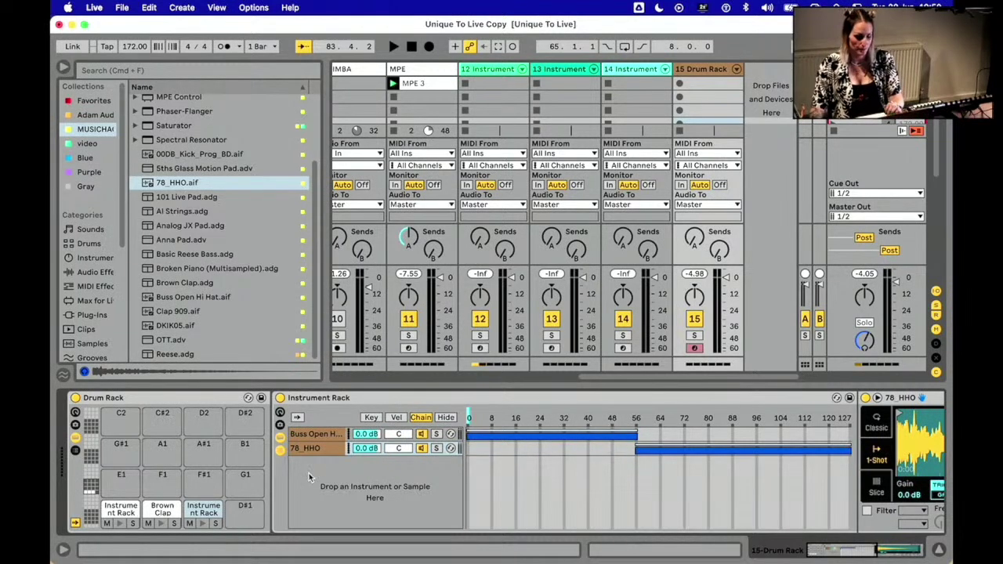
Step: Try layering Clap 909.aif again inside the C#1 pad's Brown Clap rack, and delete the extra Clap 909 chains
left_click(161, 511)
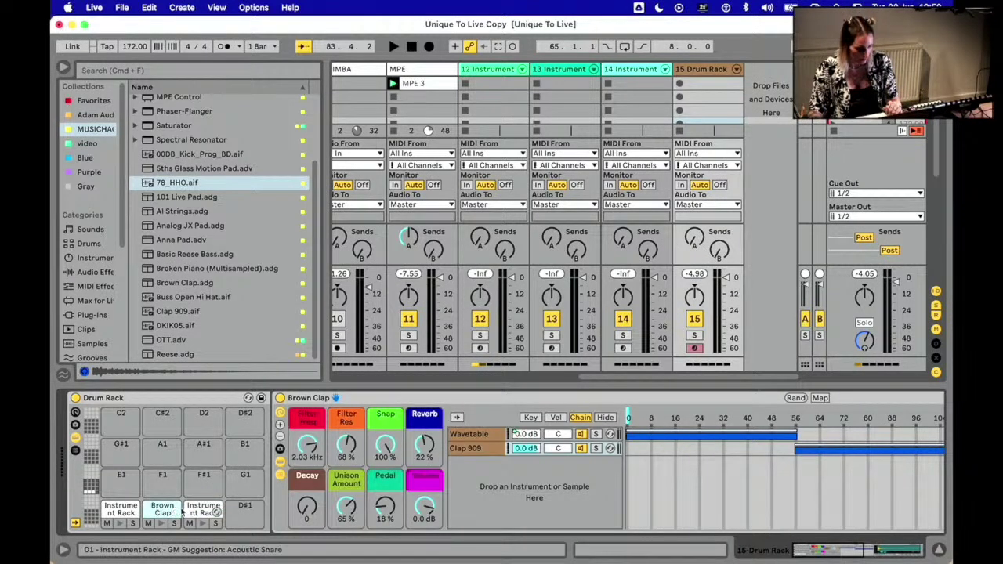
left_click(180, 312)
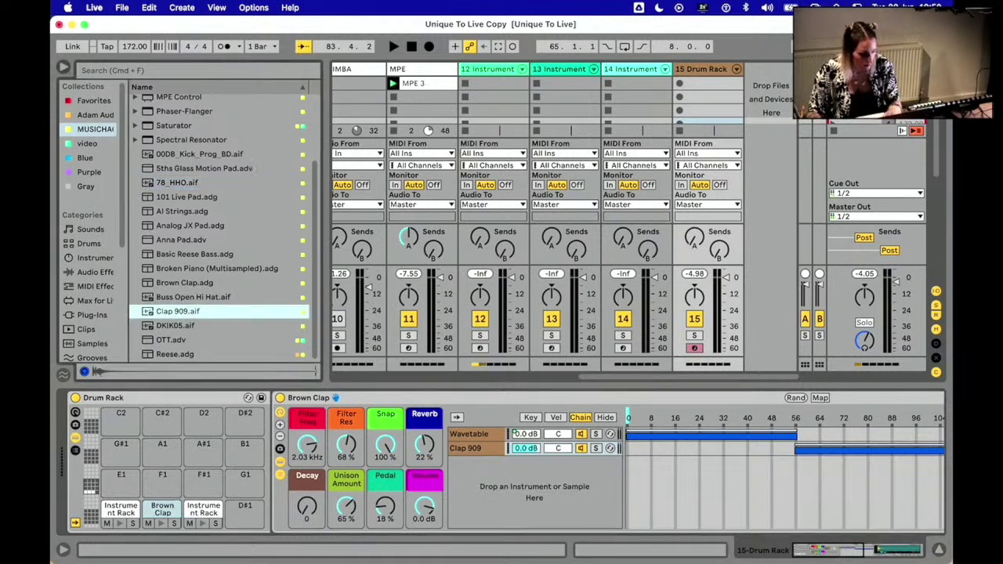
left_click_drag(176, 470, 167, 511)
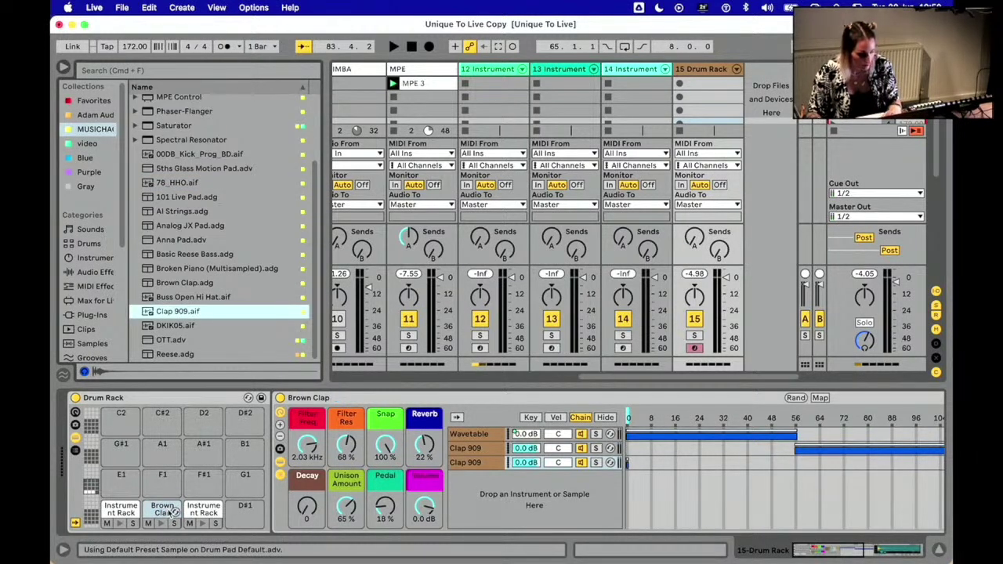
left_click_drag(169, 317, 162, 514)
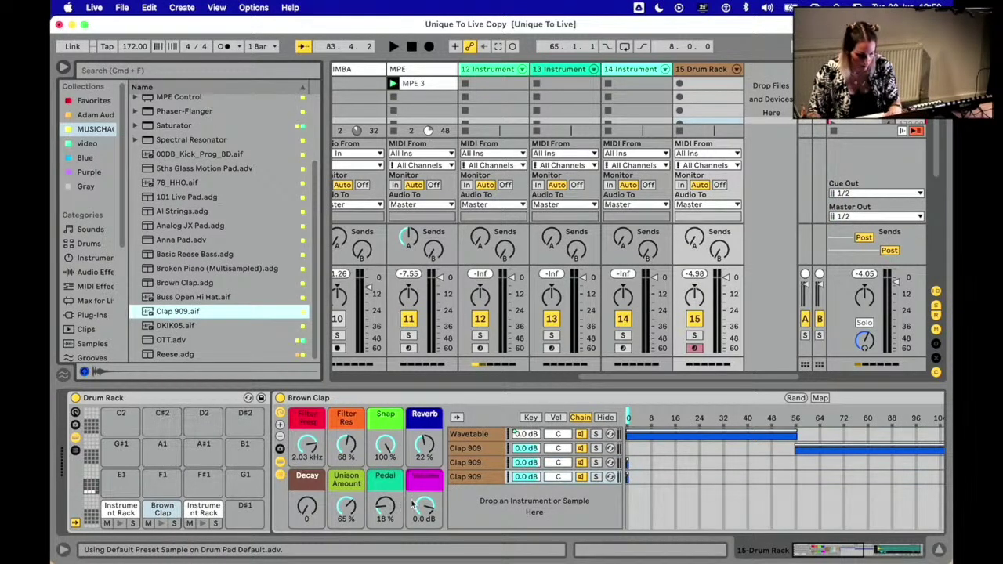
left_click(484, 477)
key("Delete")
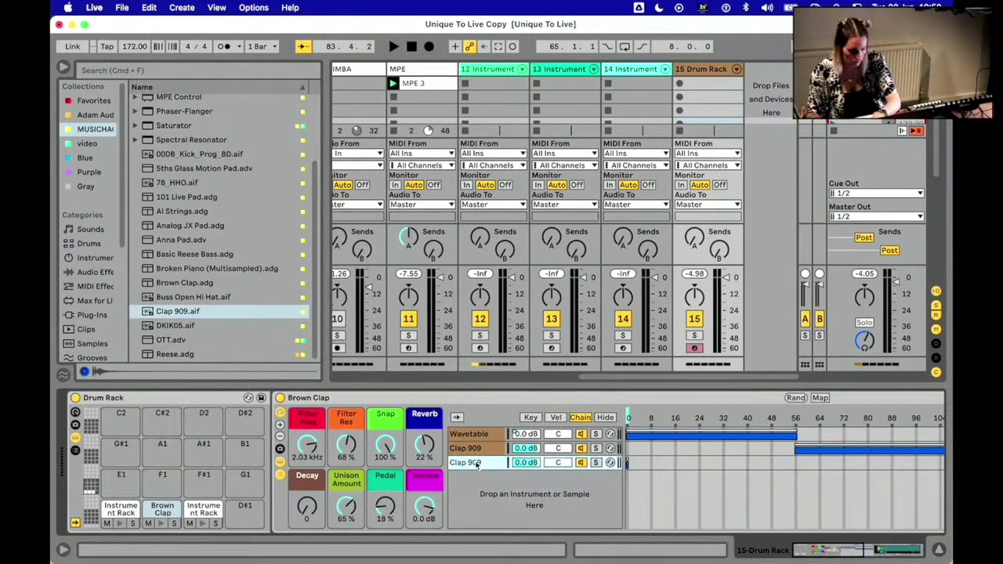
key("Delete")
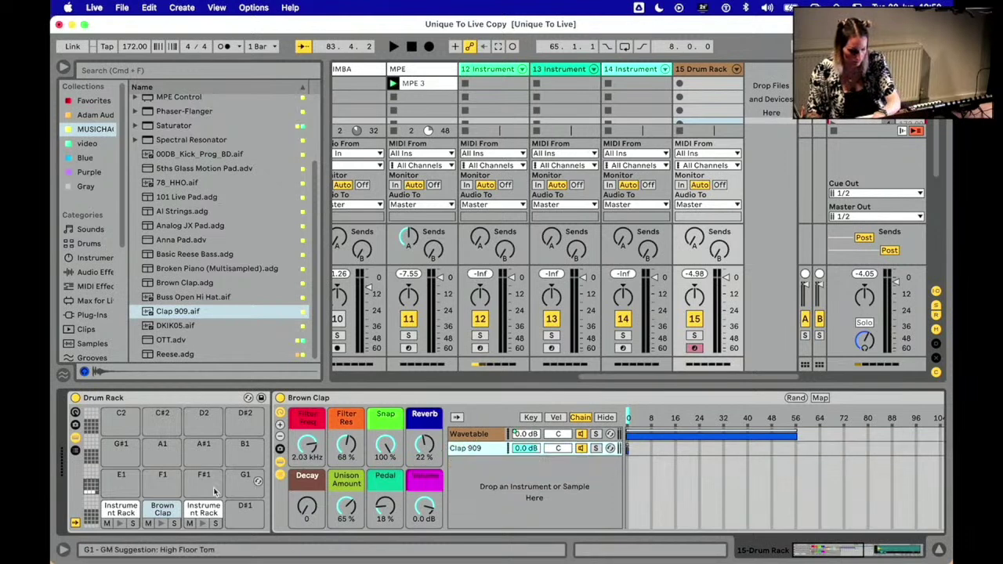
Step: Clear the C#1 pad, load Clap 909.aif onto it and layer Brown Clap.adg on the same pad
left_click(162, 509)
key("Delete")
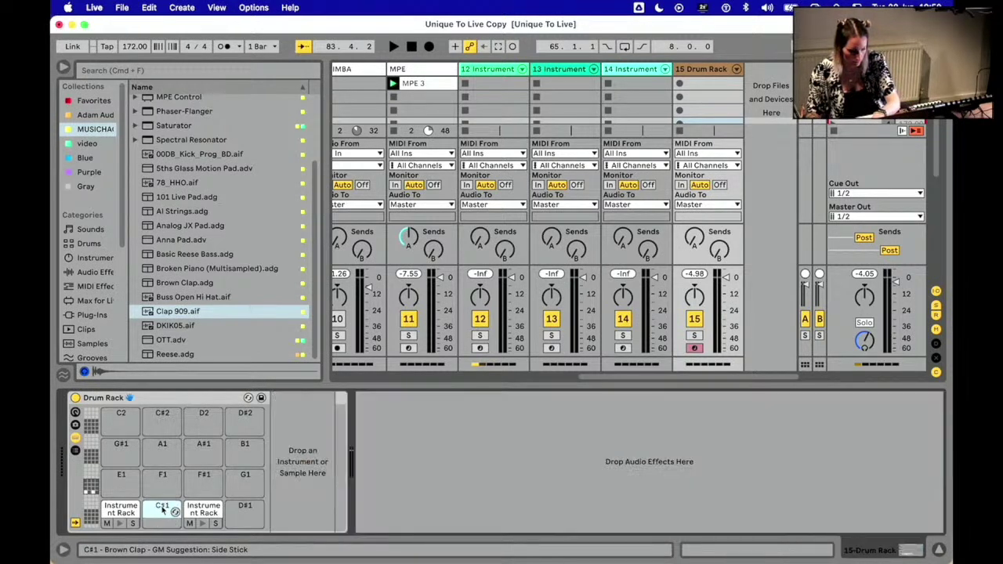
left_click_drag(161, 314, 162, 511)
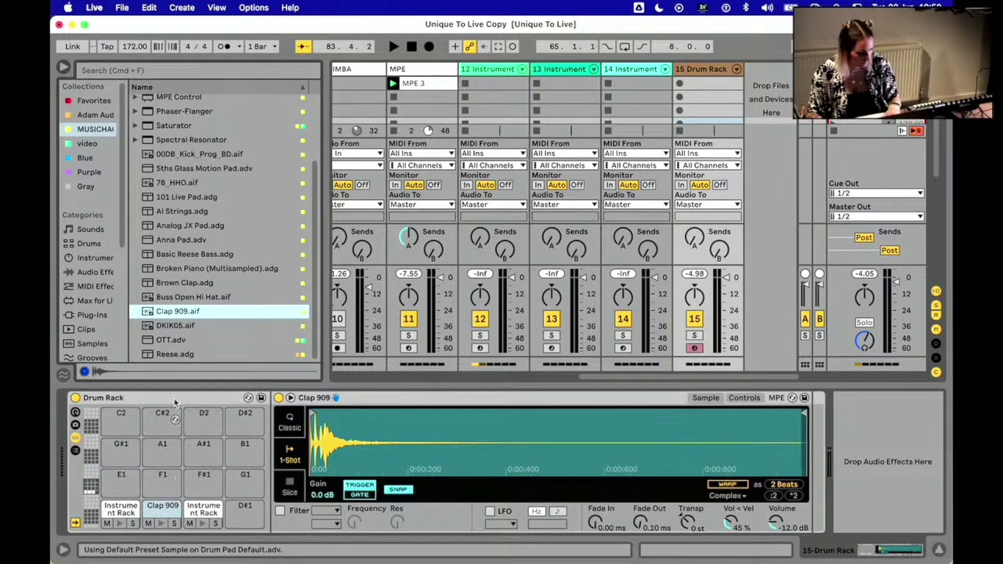
left_click_drag(184, 284, 178, 422)
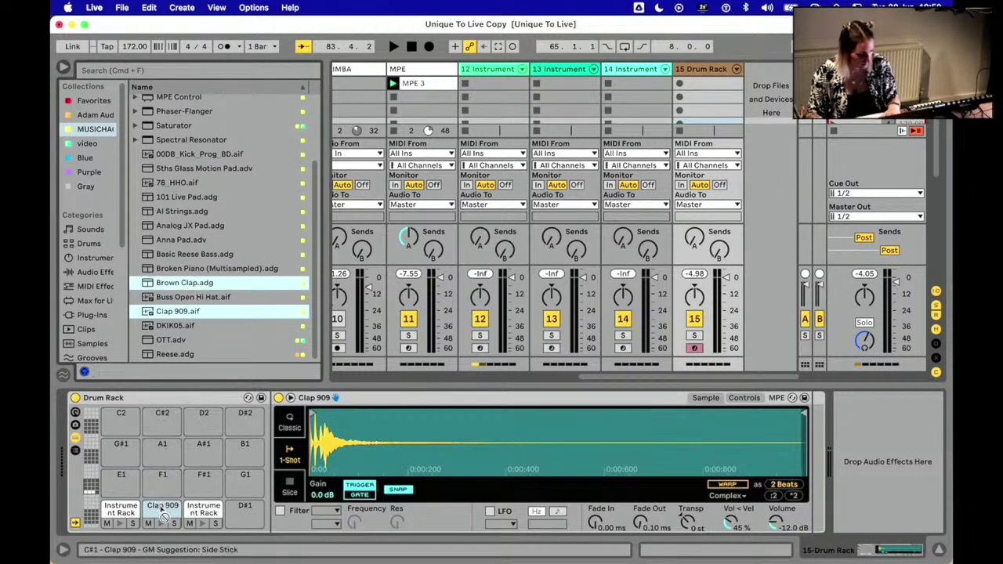
left_click(187, 299)
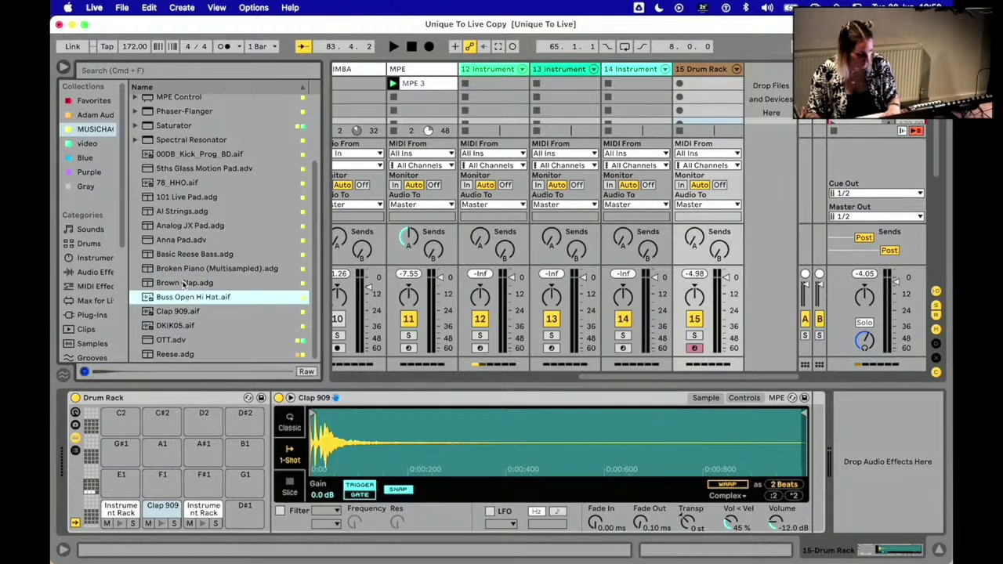
left_click(184, 284)
left_click_drag(185, 284, 161, 507)
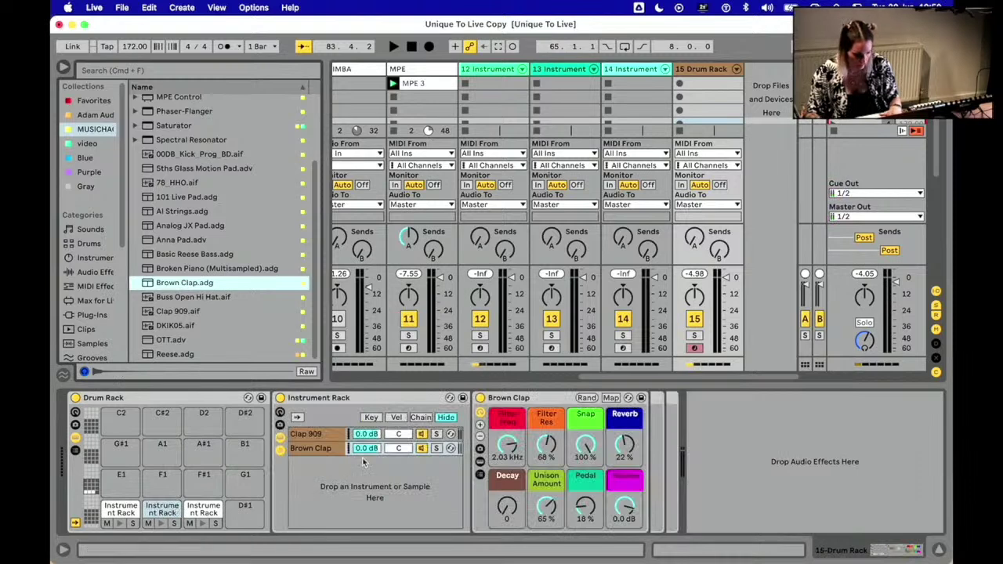
Step: Move Brown Clap above Clap 909 in the C#1 pad's chain list and zone them 0 to about 56 and about 56 to 127
left_click(425, 418)
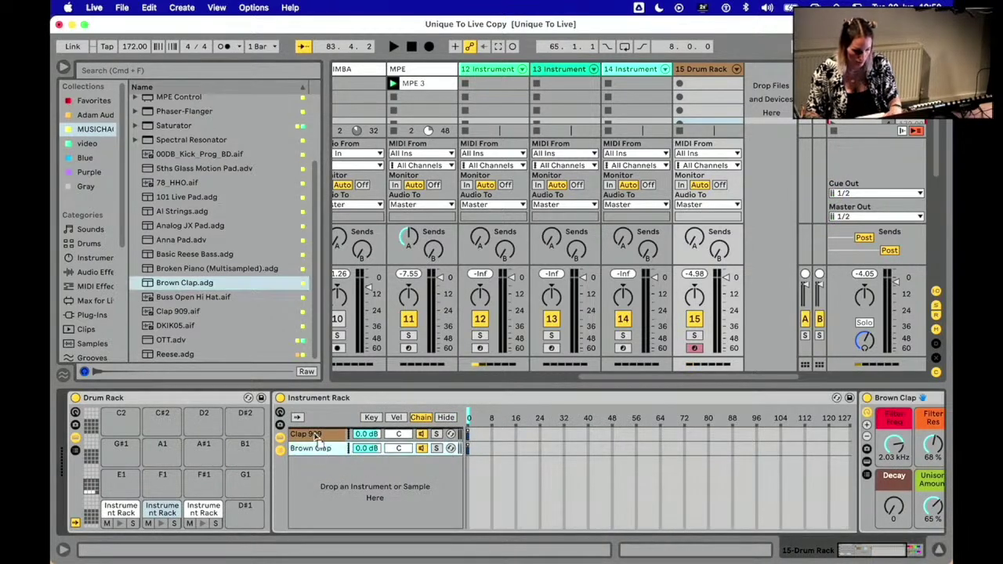
left_click_drag(318, 453, 319, 435)
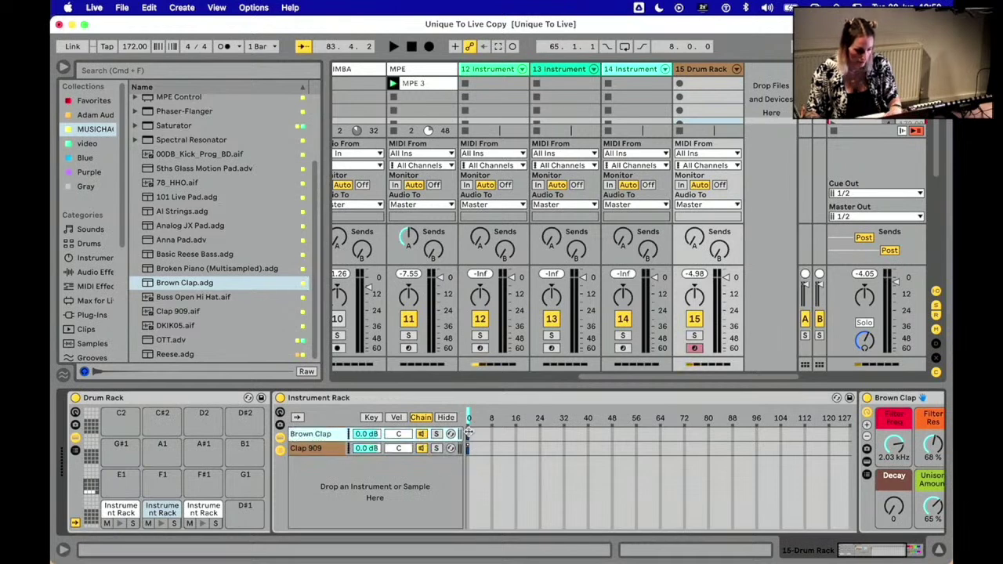
left_click_drag(468, 433, 637, 435)
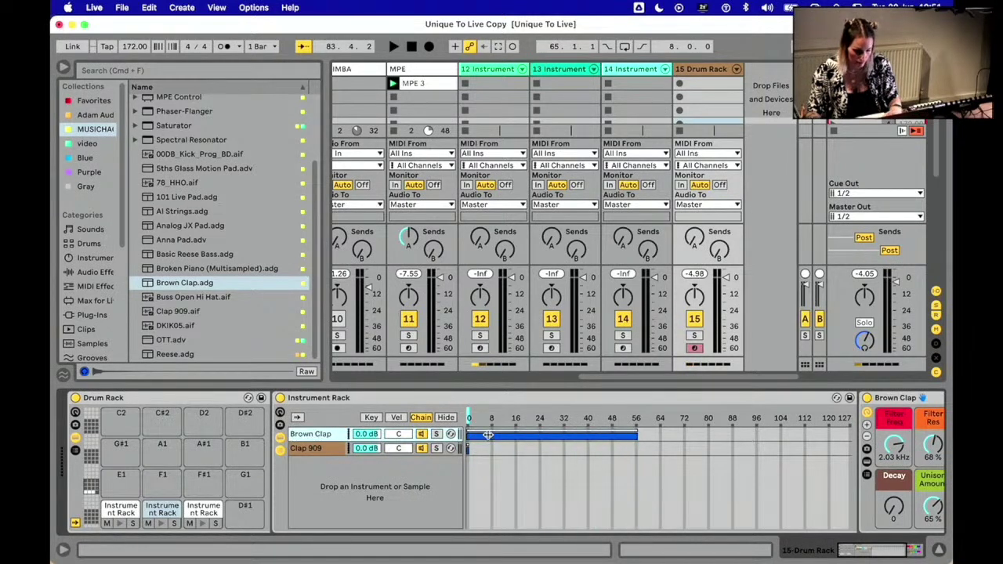
left_click_drag(468, 448, 851, 448)
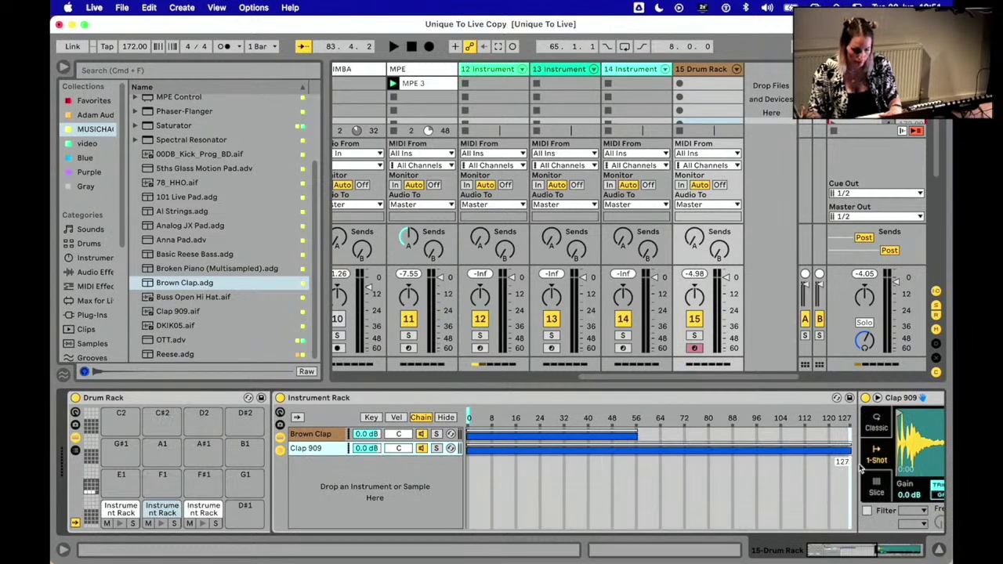
left_click_drag(476, 449, 636, 451)
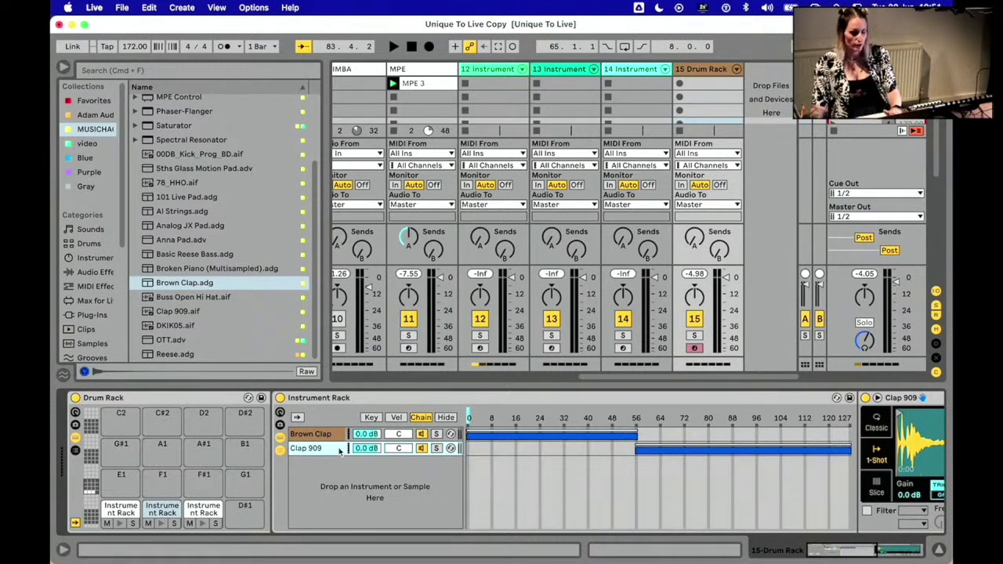
Step: Map the C1 kick pad's Chain Selector macro to the Drum Rack's Macro 1
left_click(123, 510)
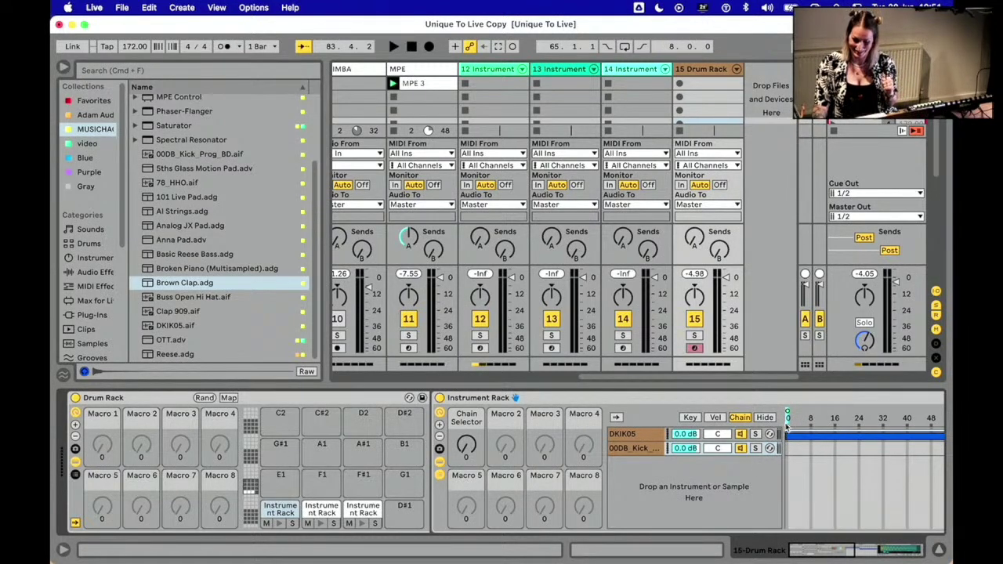
right_click(468, 445)
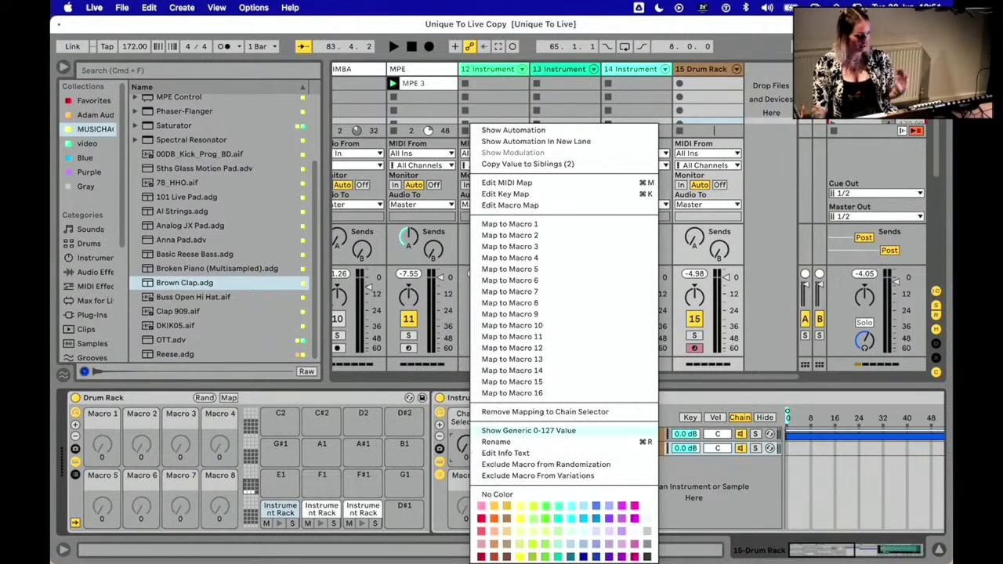
left_click(517, 224)
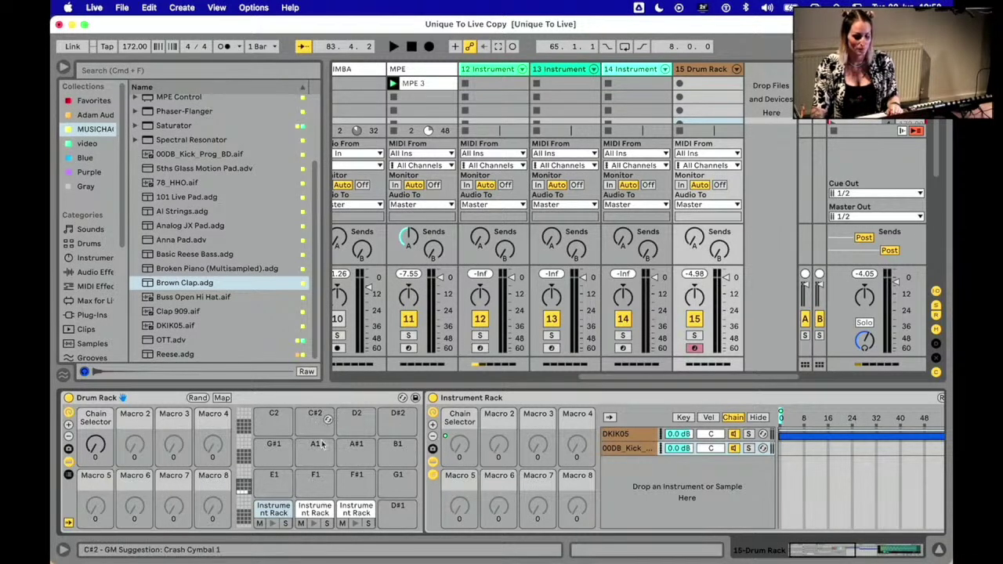
Step: Map the C#1 clap pad's chain selector to its rack's Macro 1, and map that macro to the Drum Rack's Macro 2
left_click(314, 509)
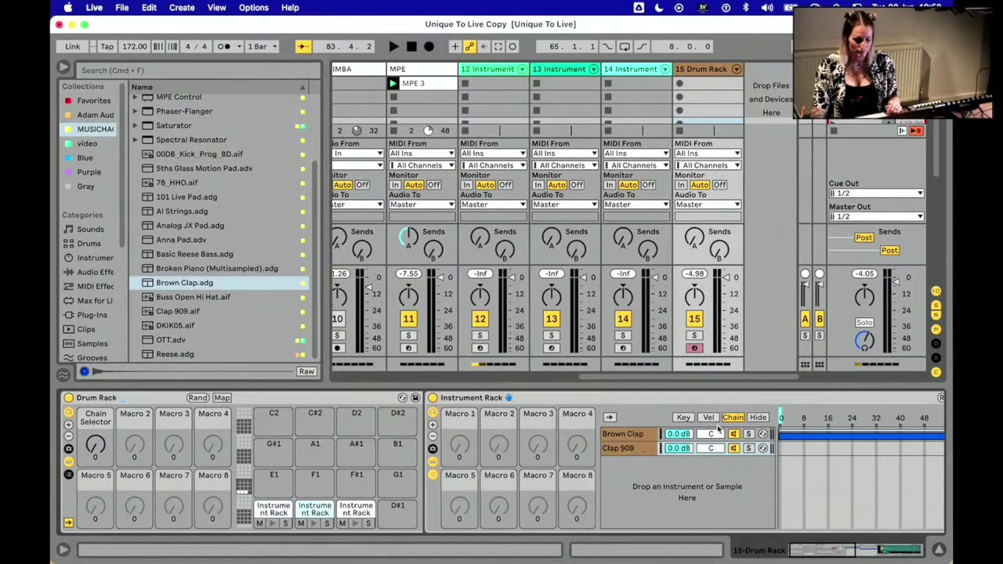
right_click(781, 419)
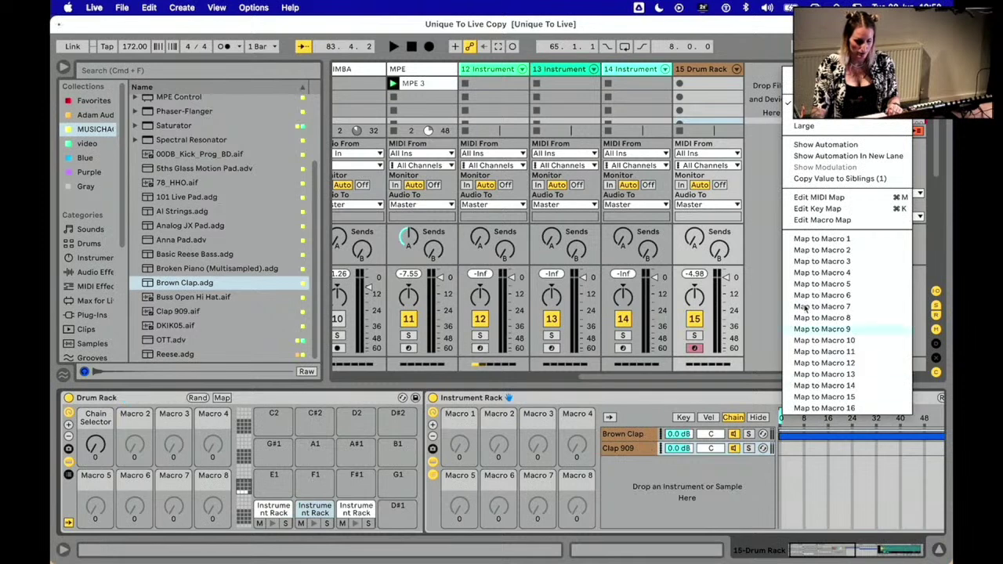
left_click(804, 240)
right_click(466, 445)
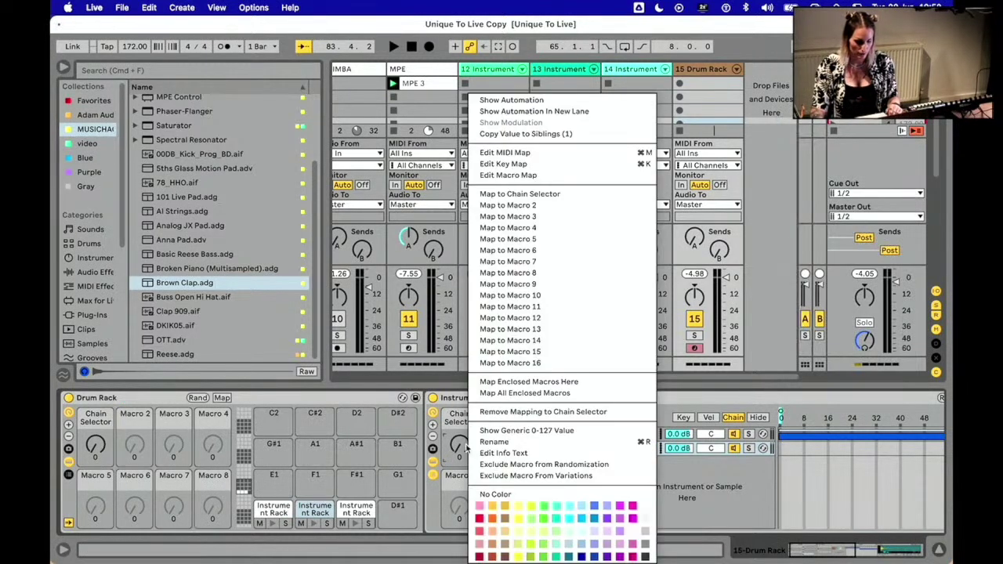
left_click(521, 206)
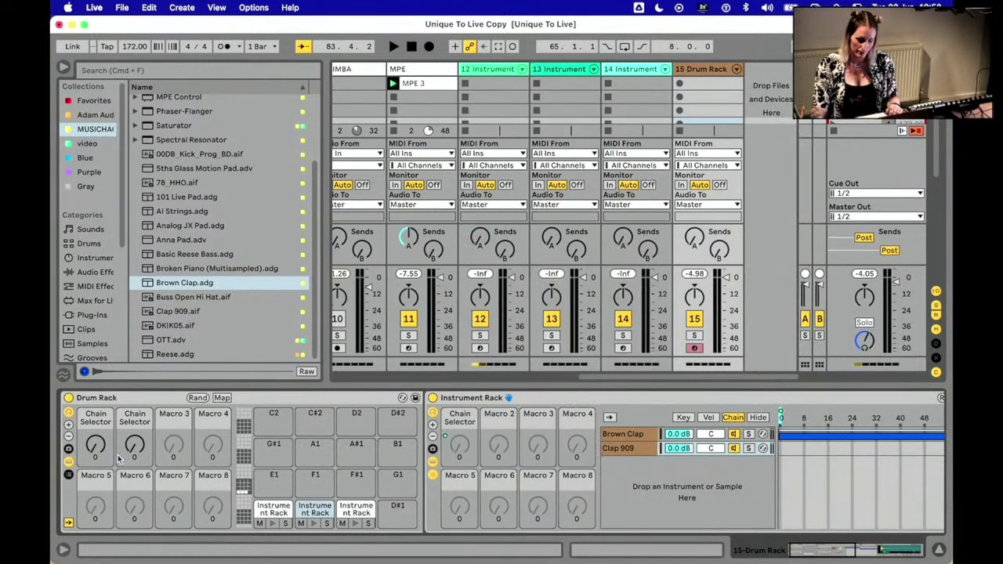
Step: Map the D1 hi-hat pad's chain selector to its rack's Macro 1, and map that macro to the Drum Rack's Macro 3
left_click(353, 511)
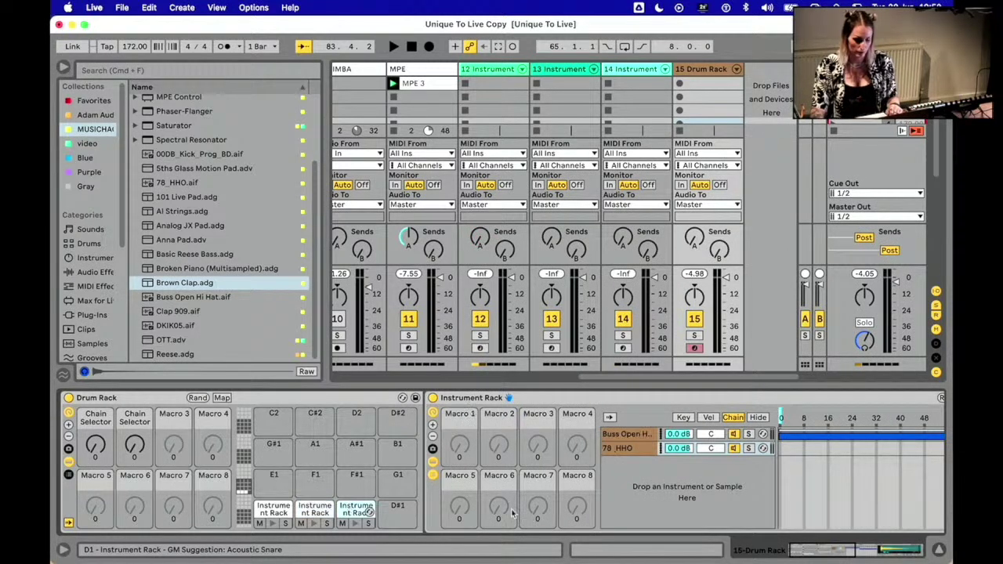
right_click(781, 425)
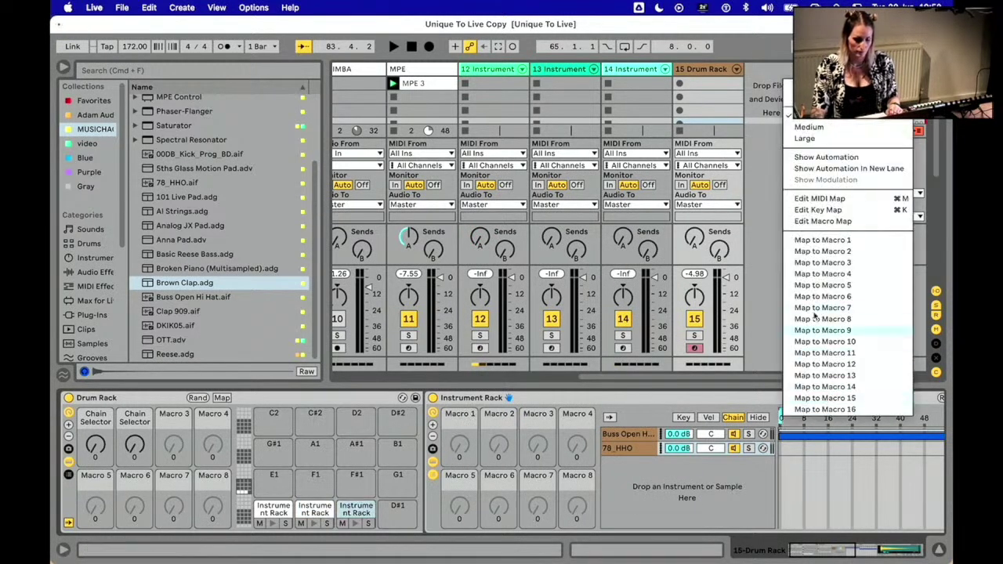
left_click(823, 239)
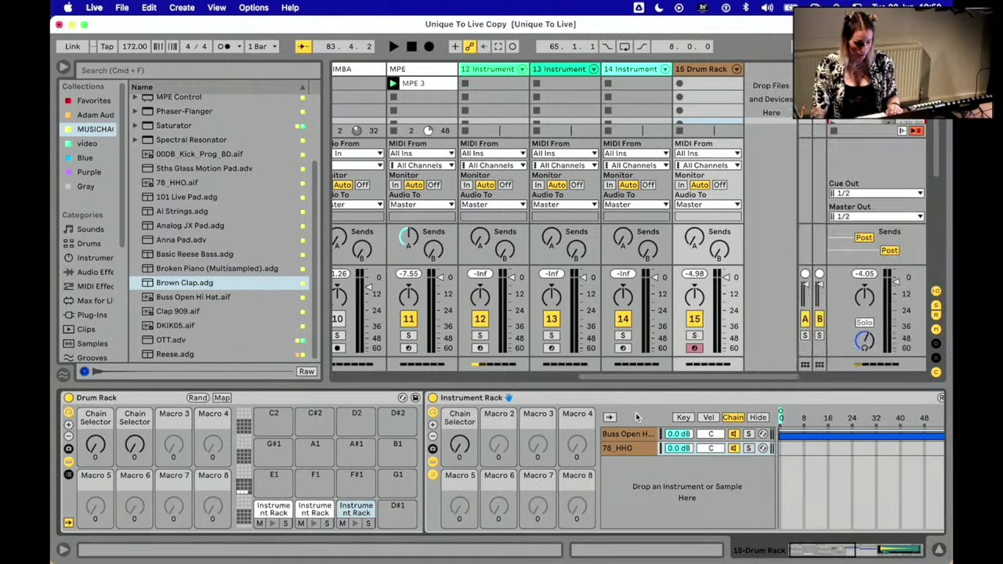
right_click(464, 447)
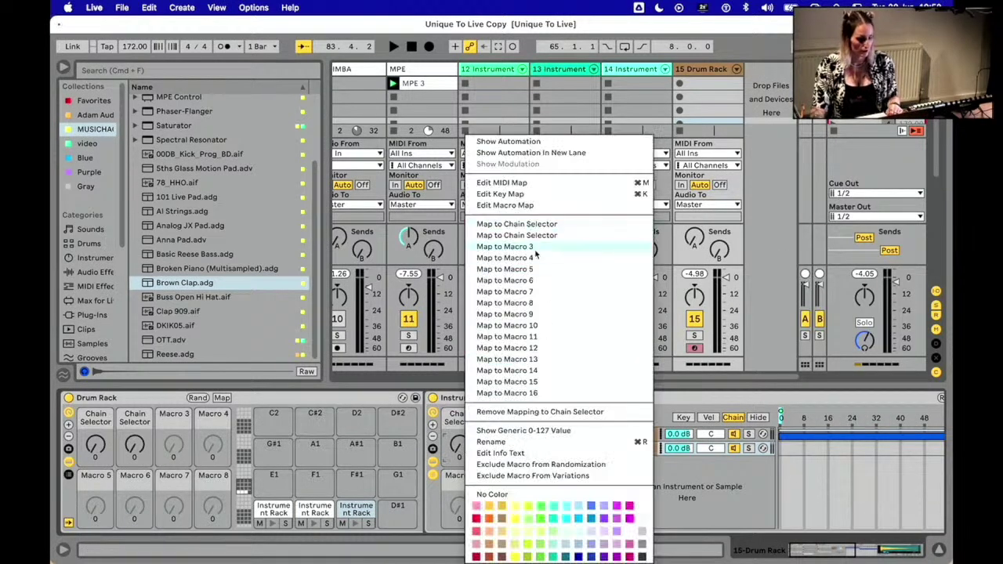
left_click(504, 246)
scroll(149, 498, "left", 1)
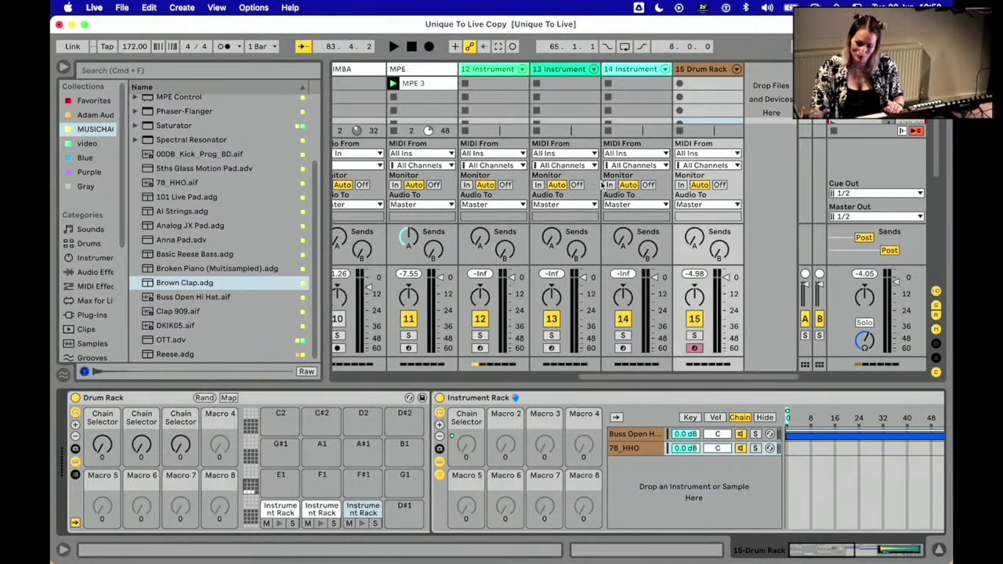
Step: Set scene 23's tempo to 128 and create an empty one-bar MIDI clip in that scene on the 15 Drum Rack track
scroll(589, 99, "down", 1)
scroll(591, 100, "down", 1)
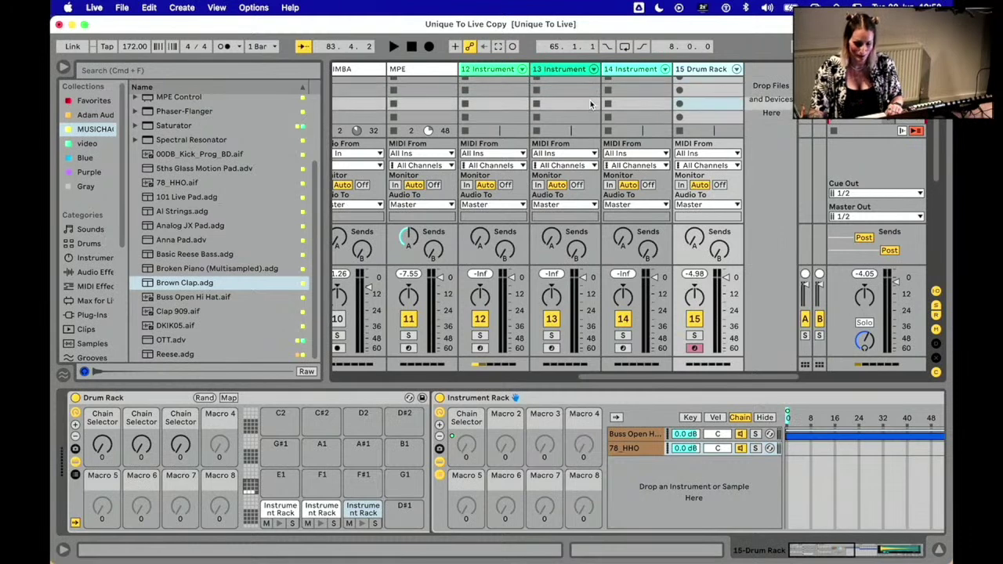
scroll(590, 101, "down", 1)
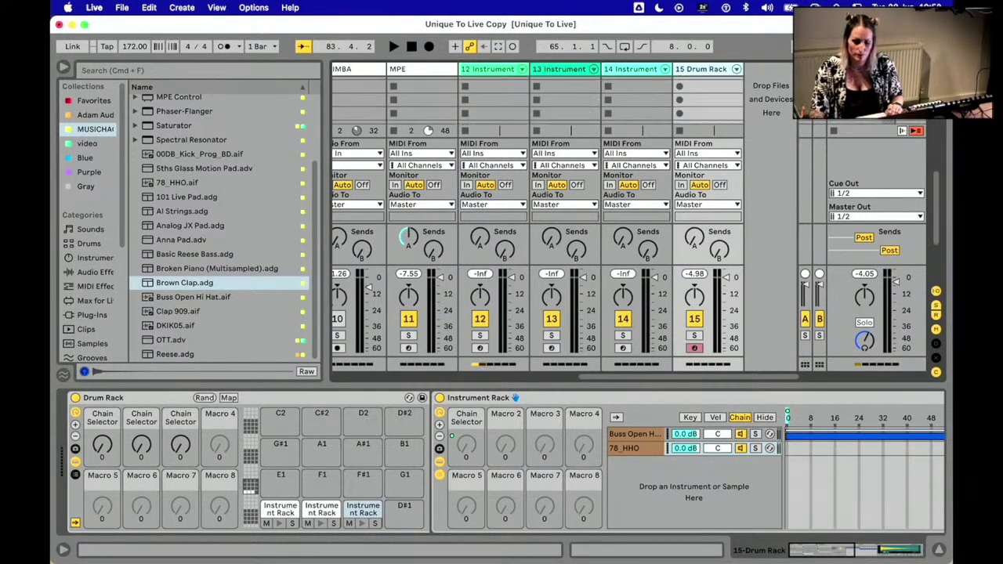
left_click(902, 100)
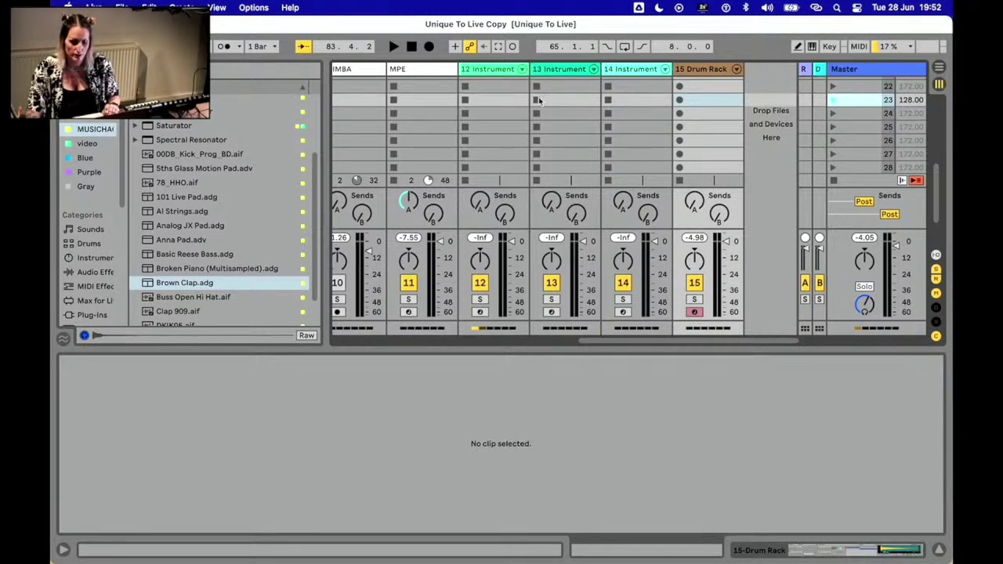
double_click(694, 100)
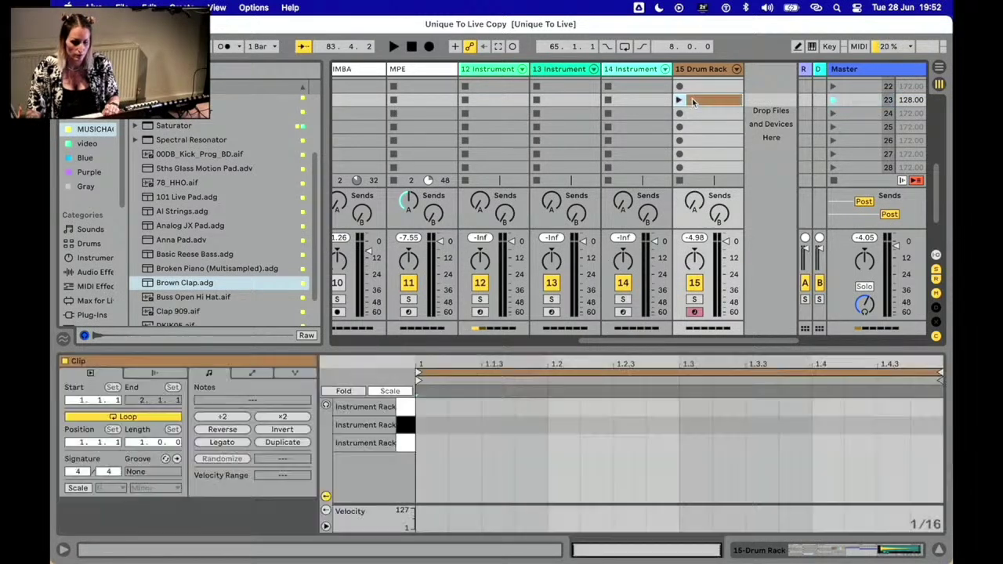
Step: Add sixteenth-note C1 kick notes on all four beats of the clip, at 1.1, 1.2, 1.3 and 1.4
double_click(429, 444)
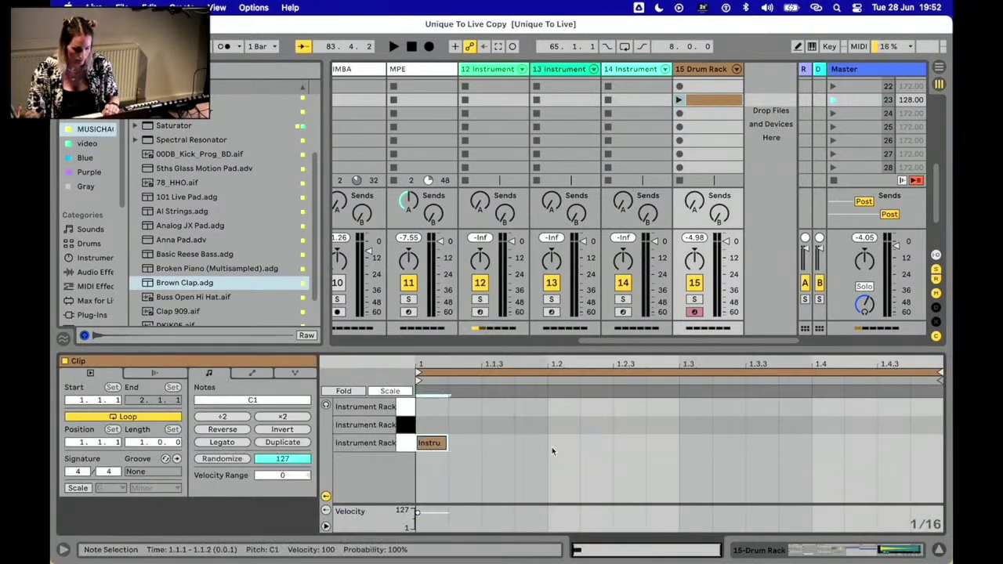
double_click(561, 444)
double_click(693, 443)
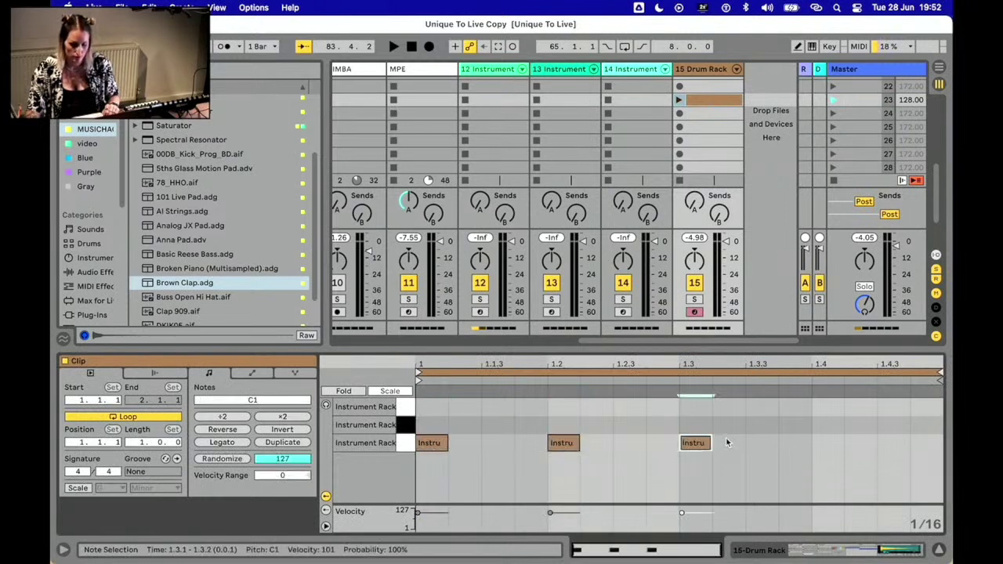
double_click(827, 444)
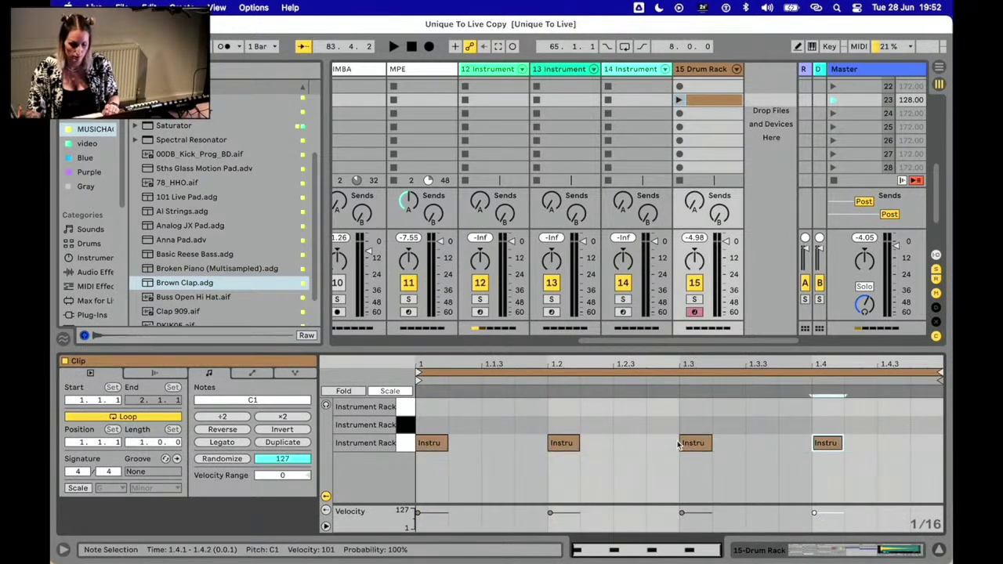
Step: Solo the 15 Drum Rack track and add C#1 clap notes on beats 1.2 and 1.4
left_click(694, 301)
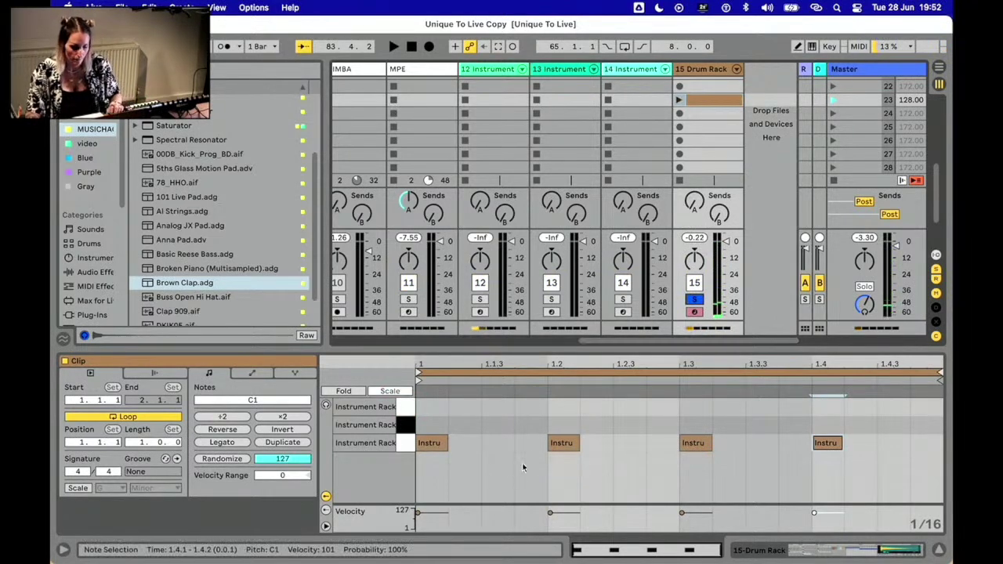
double_click(561, 425)
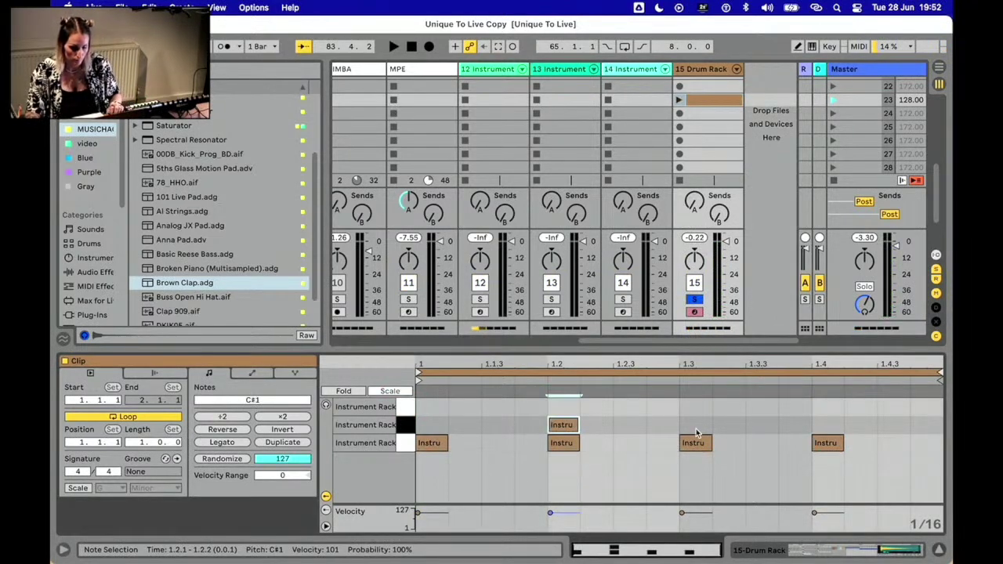
double_click(819, 425)
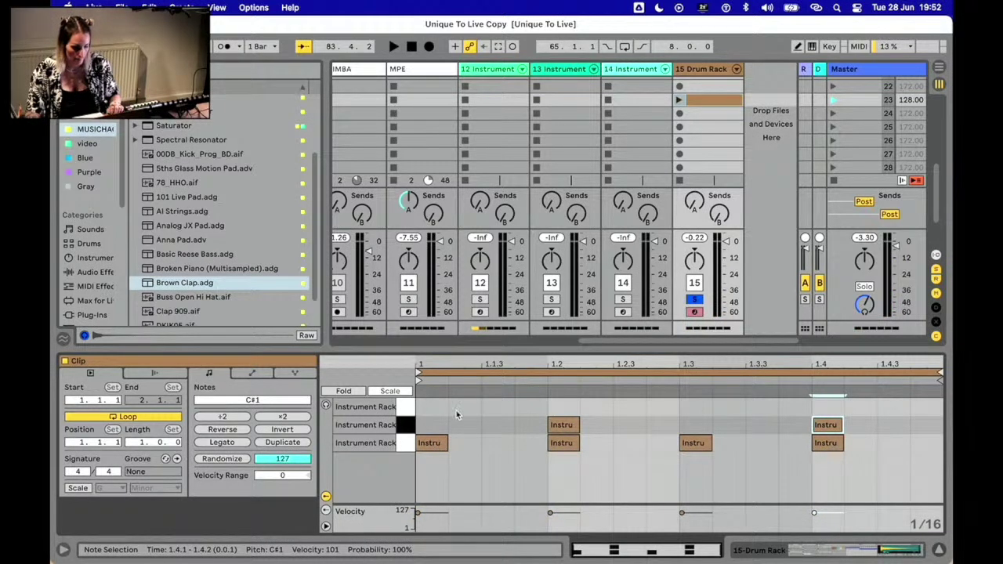
Step: Add D1 hi-hat notes at 1.1.1, 1.1.3 and 1.1.4, and duplicate the first and last of them three times across the bar
double_click(436, 408)
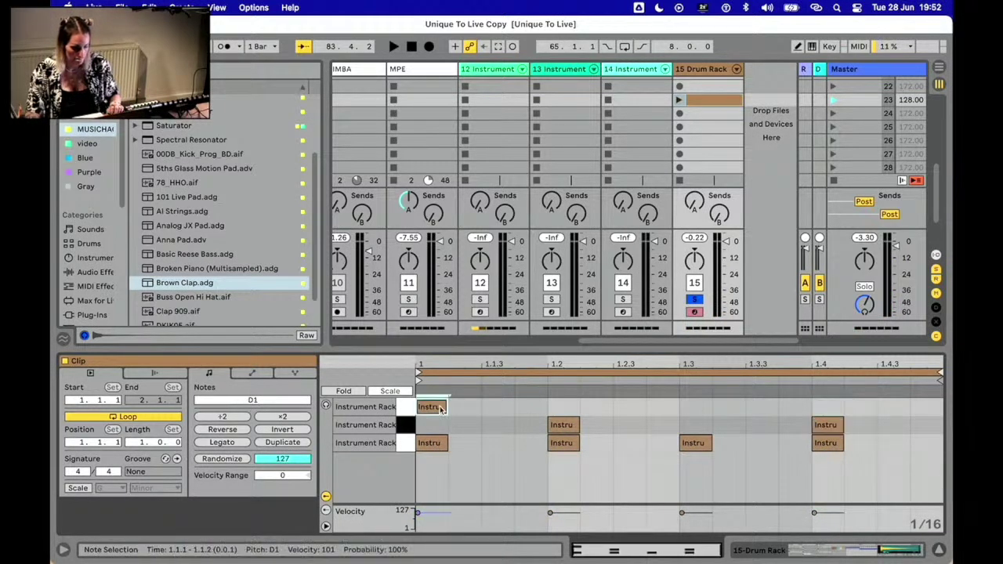
double_click(496, 408)
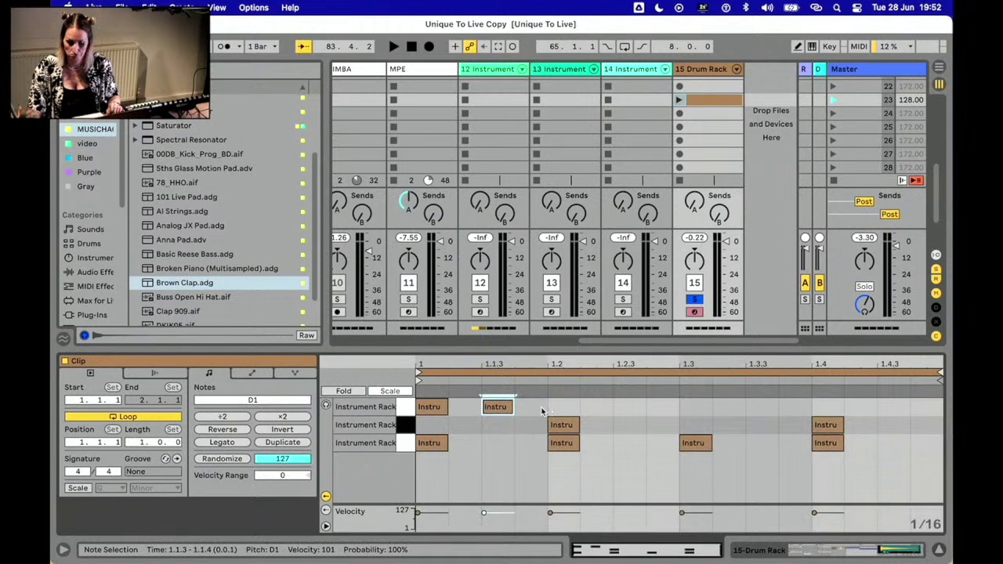
double_click(543, 408)
left_click(435, 408)
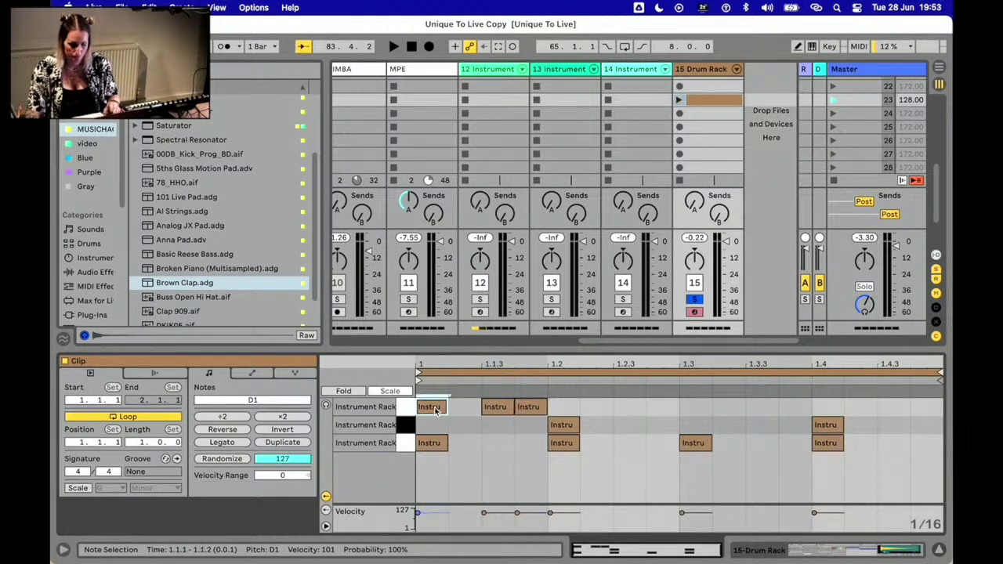
left_click(539, 407, "shift")
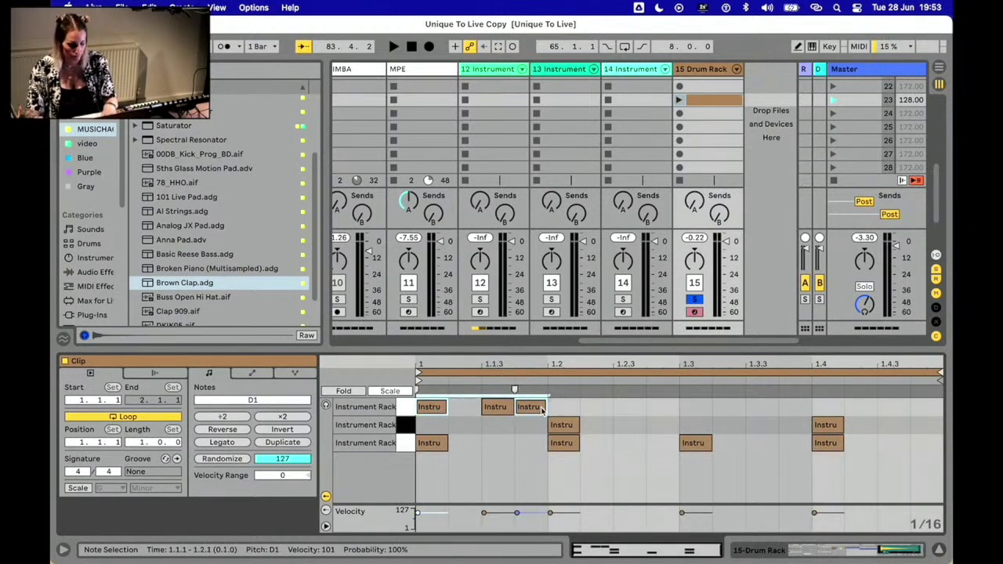
key("ctrl+d")
key("ctrl+d")
key("ctrl+d")
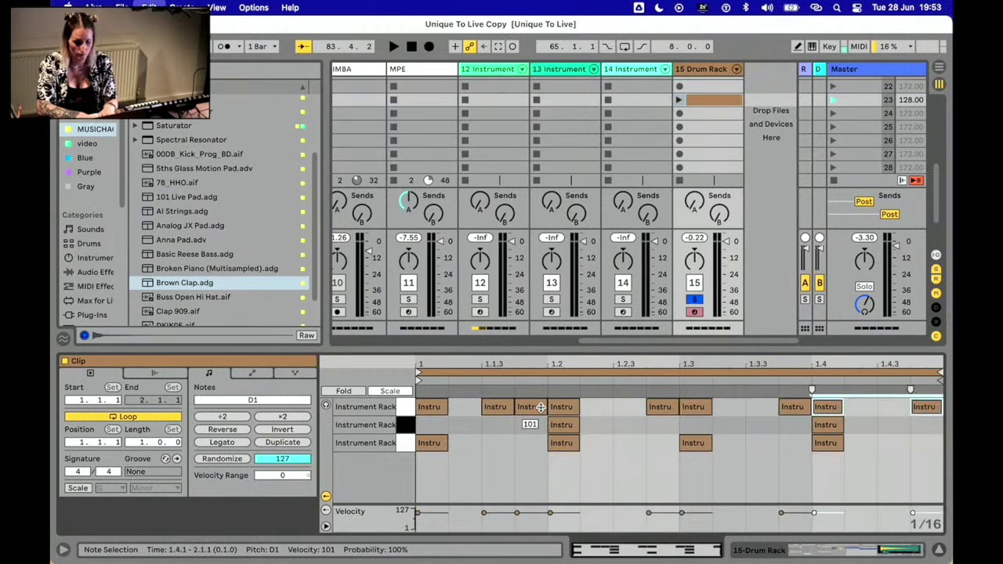
Step: Launch the drum clip and audition the layered sounds with the Drum Rack's chain selector macros in view
left_click(679, 100)
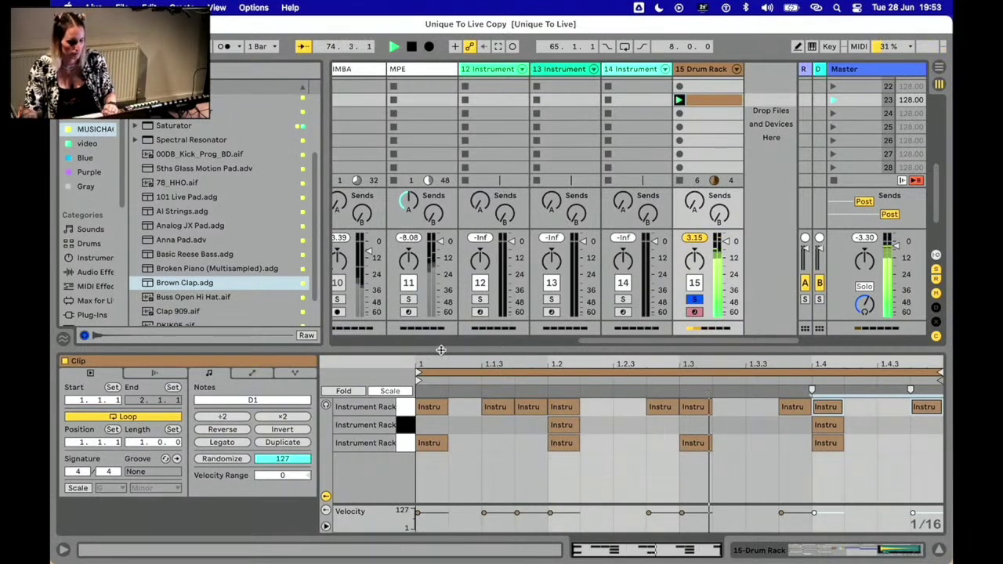
double_click(691, 70)
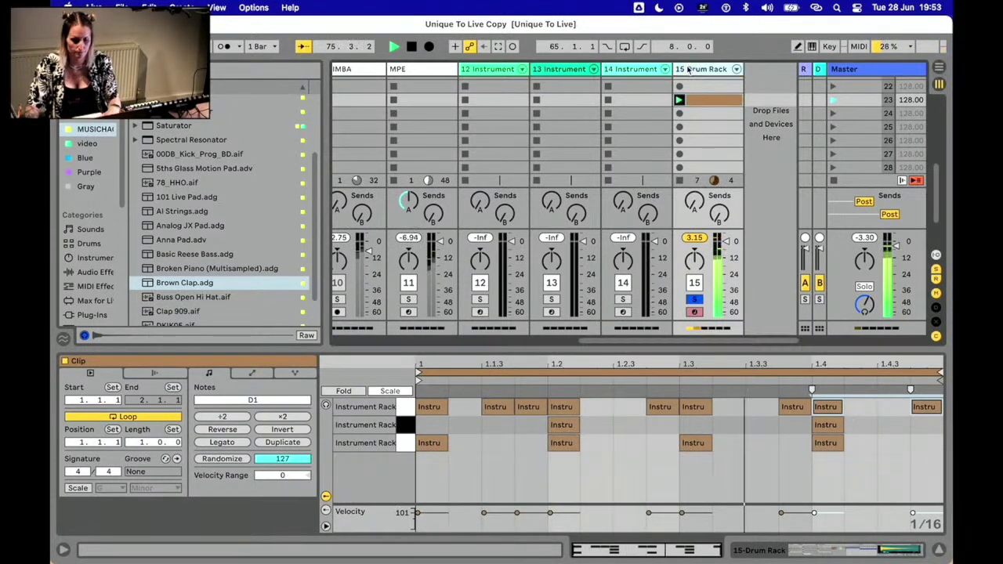
key("space")
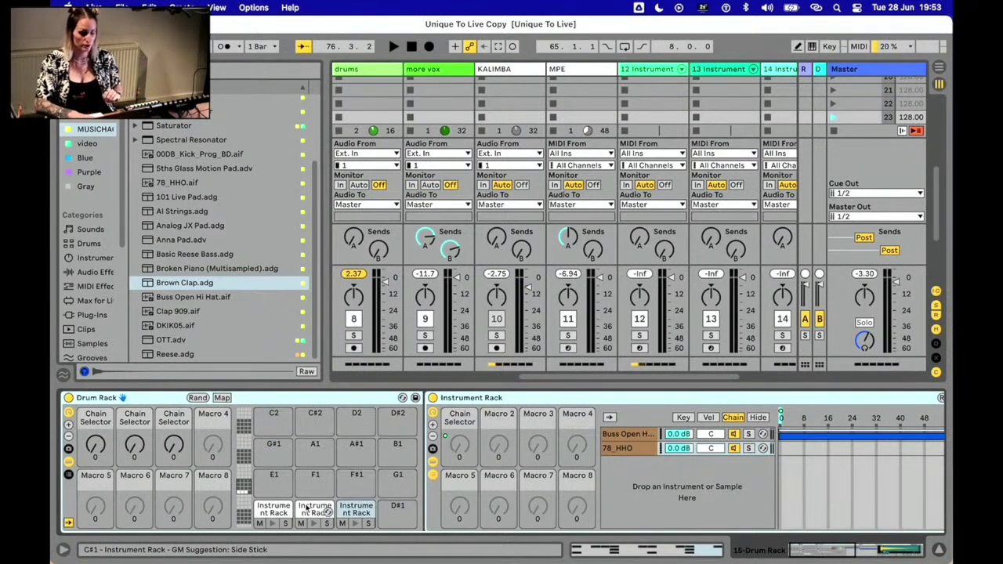
key("space")
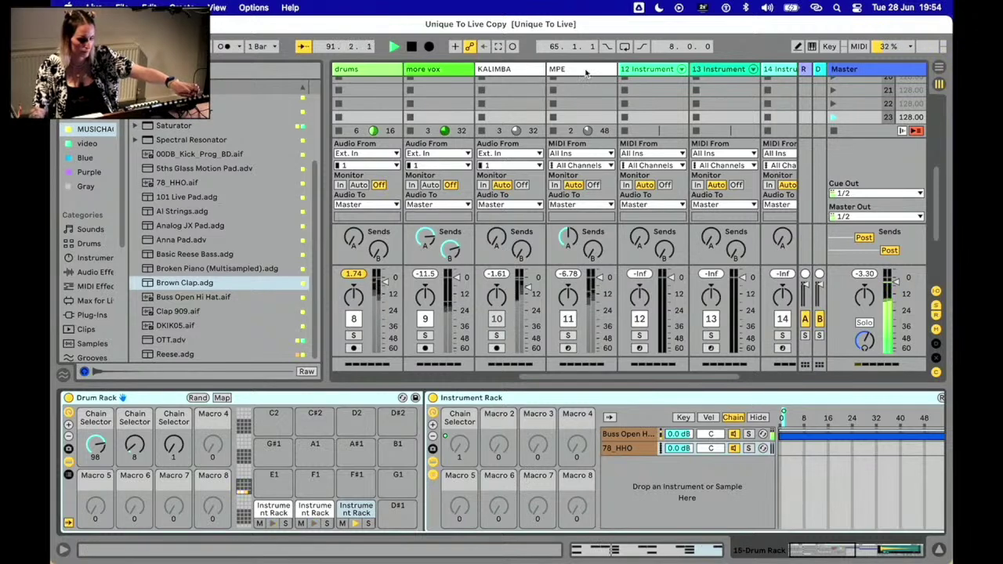
Step: Unfold the Drum Rack track into its pad and layer chains in the mixer, lower the C#1 pad's volume and stop playback
scroll(667, 92, "right", 5)
left_click(736, 69)
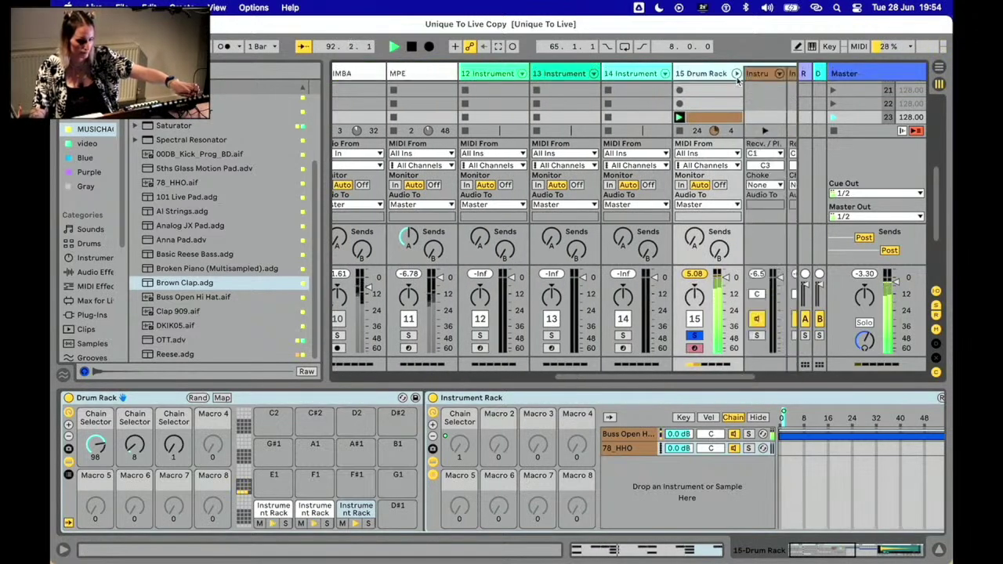
scroll(715, 271, "right", 2)
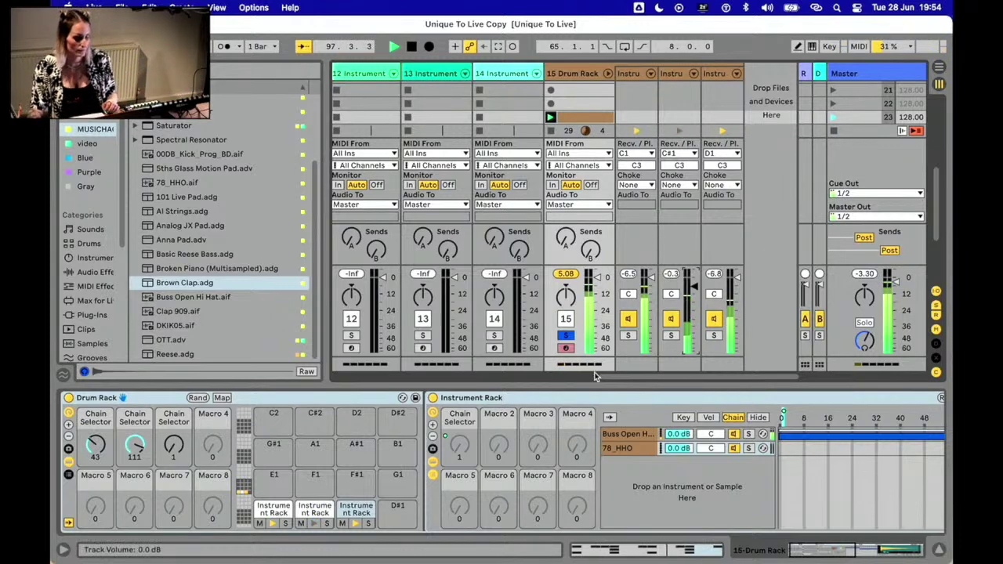
key("space")
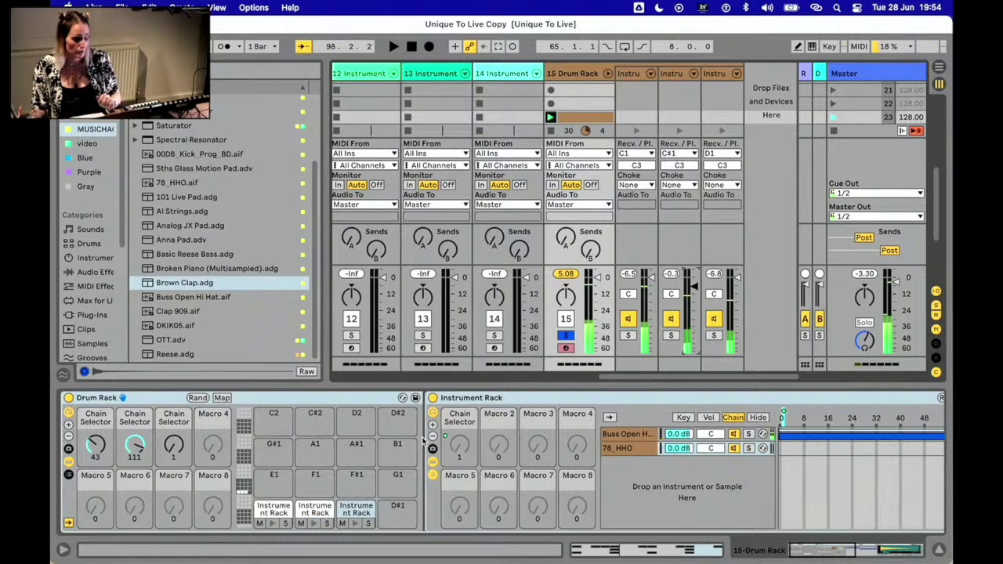
left_click(427, 434)
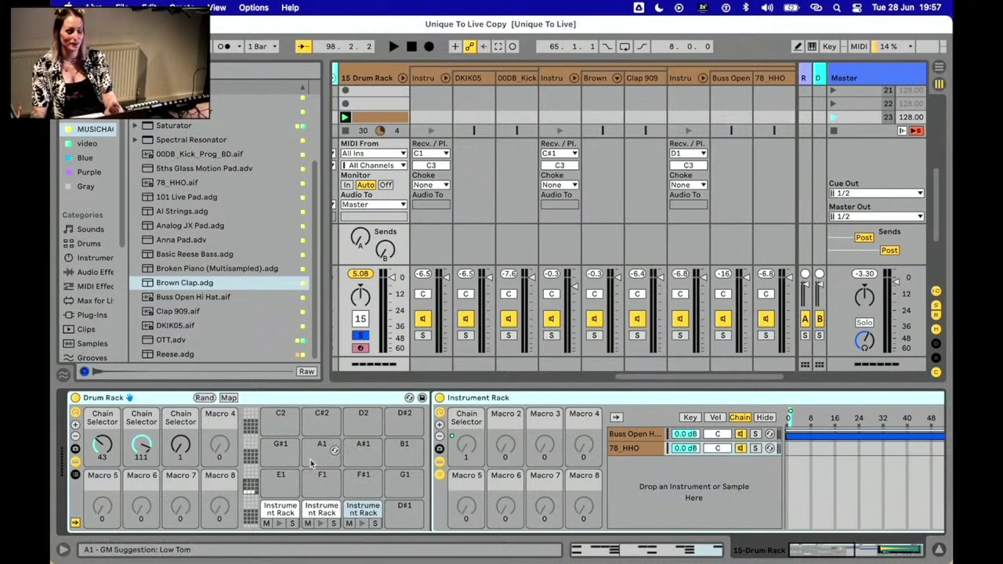
Step: Switch to the Arrangement View and return all tracks from Session clips to arrangement playback
key("Tab")
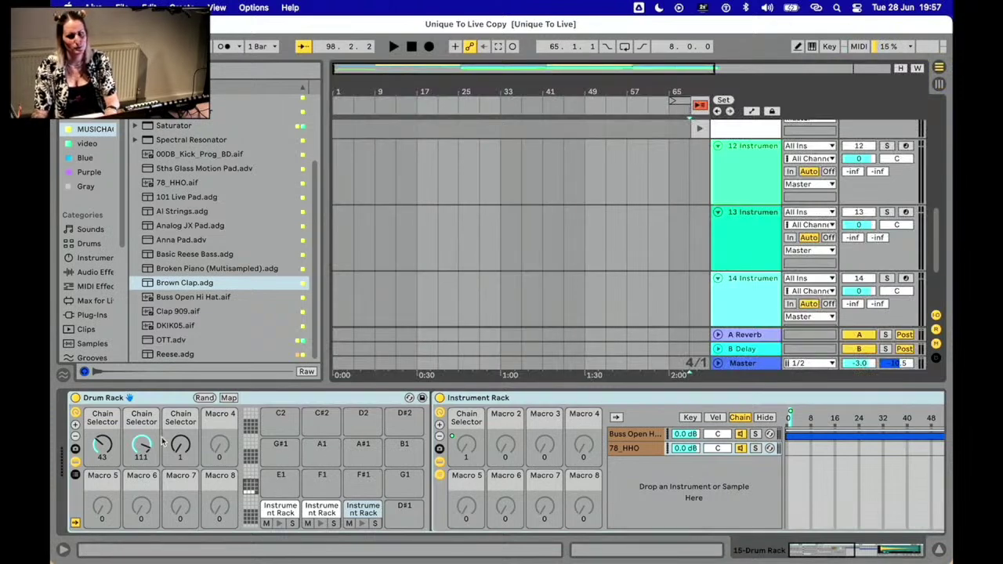
scroll(435, 223, "up", 10)
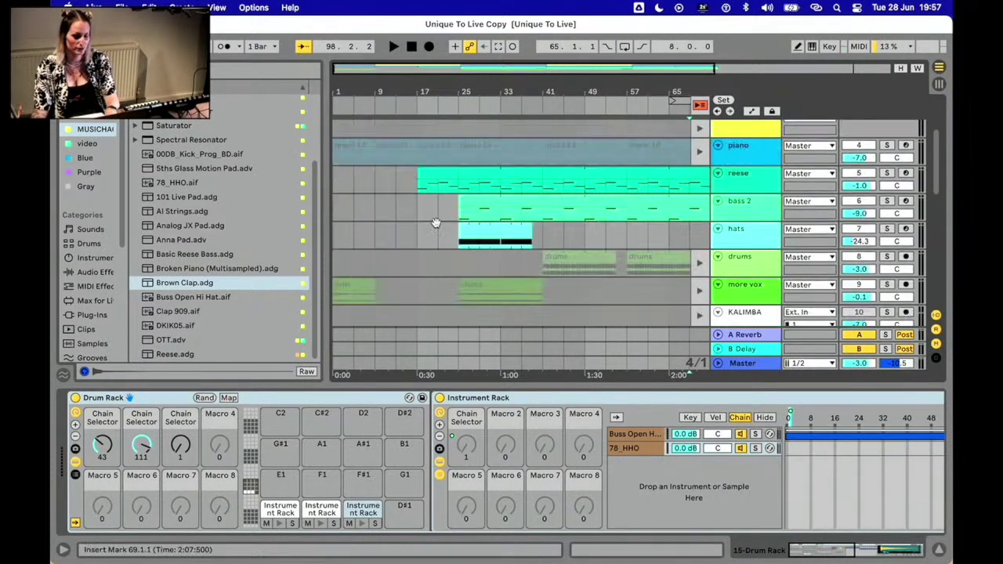
left_click(438, 212)
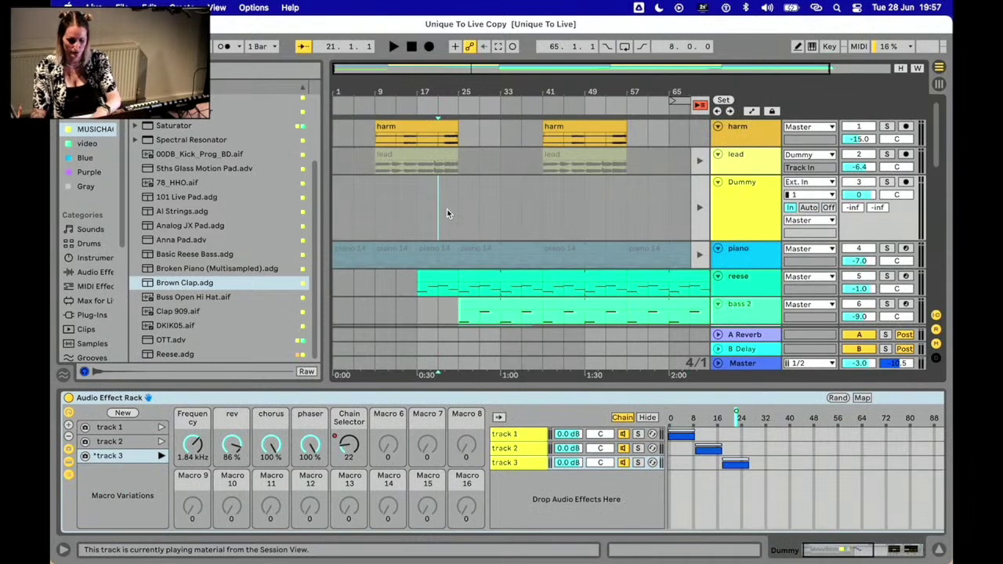
key("minus")
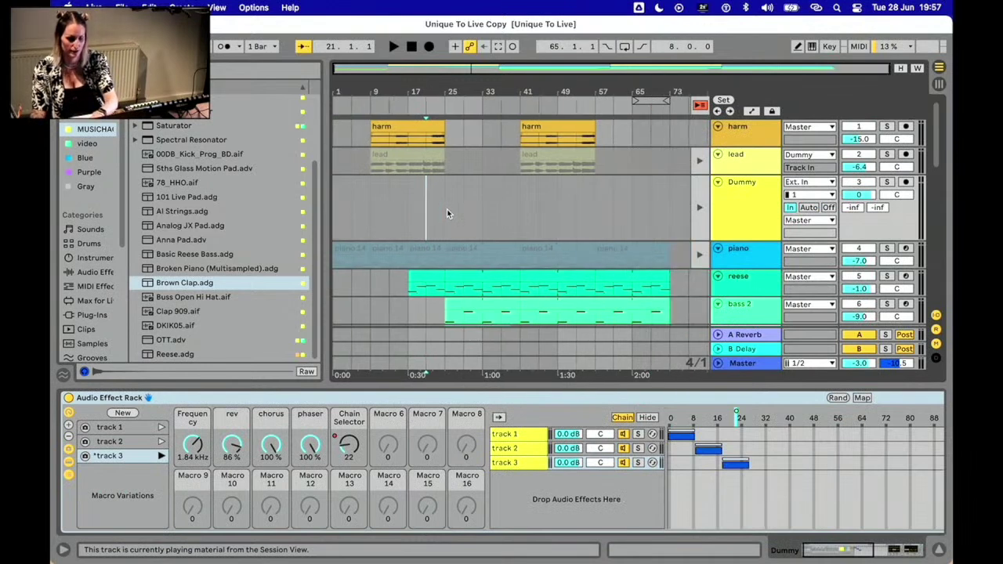
left_click(701, 107)
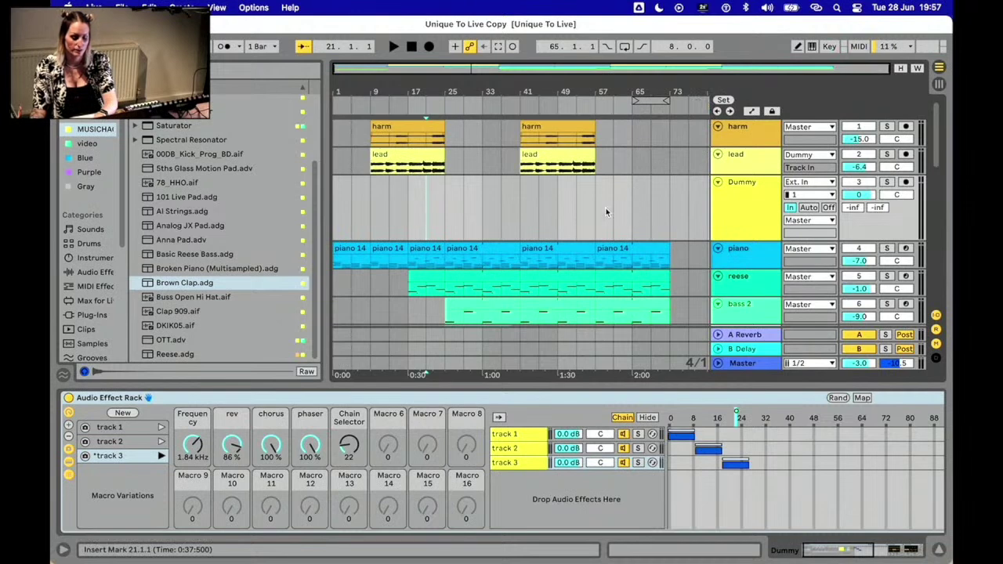
Step: Select the piano 14 clip that starts at bar 25 to bring up the piano track's device chain
scroll(605, 207, "down", 3)
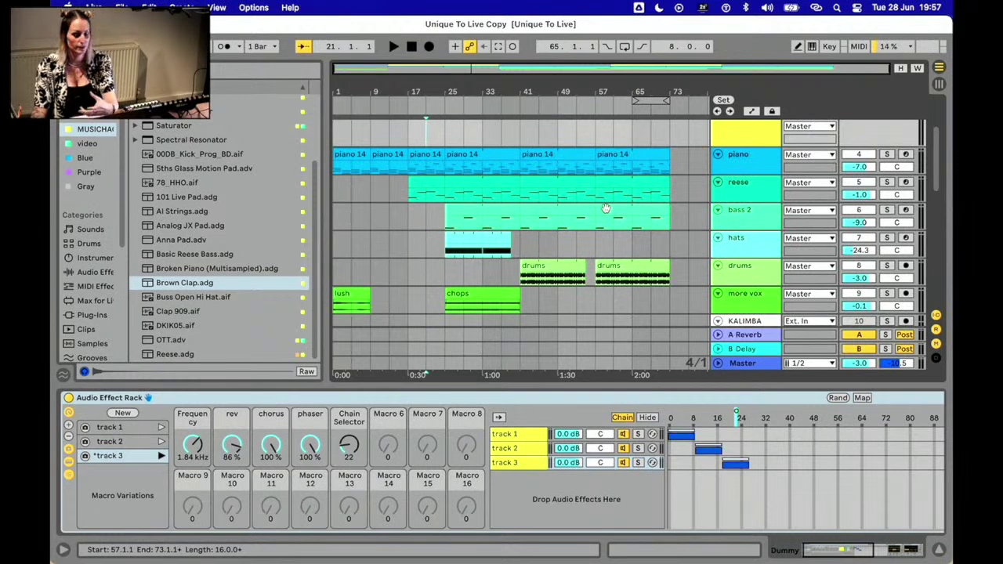
left_click(468, 156)
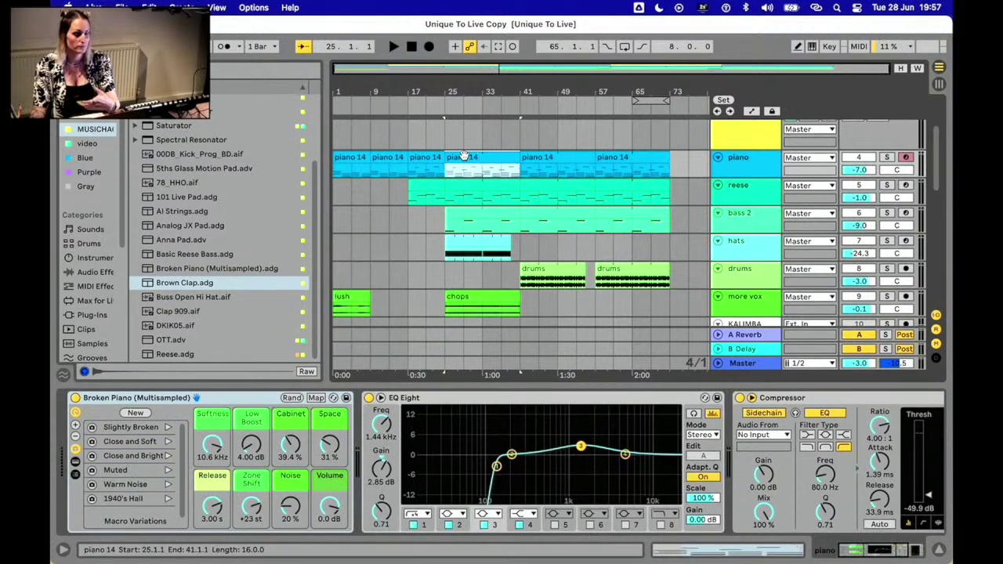